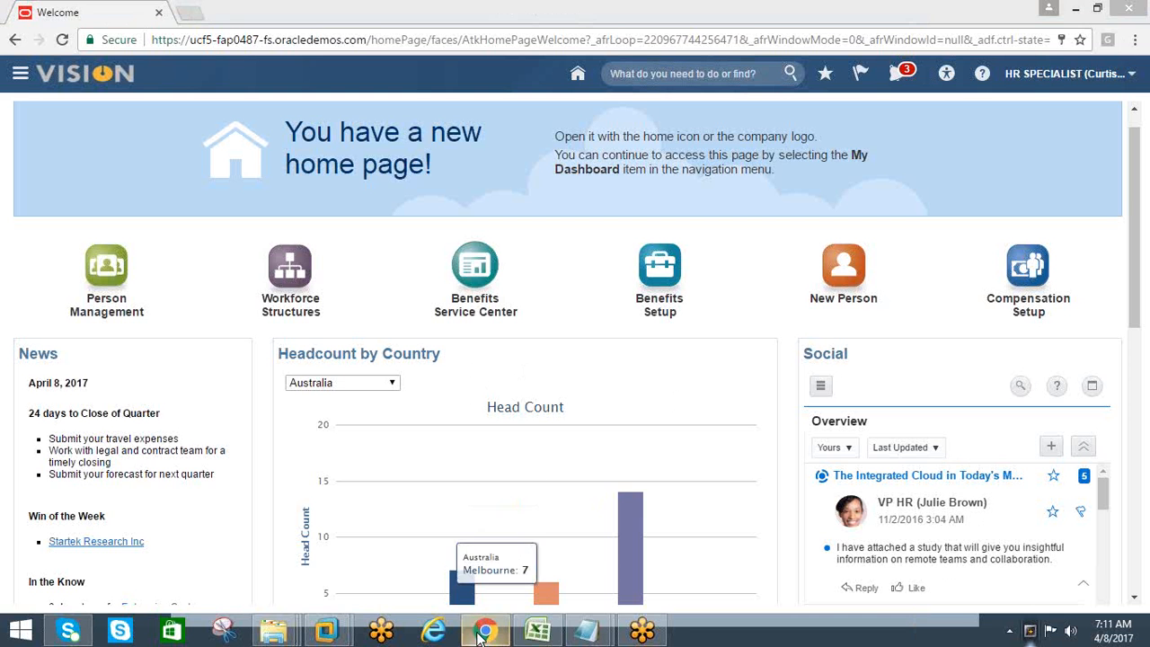
# Switch to Oracle Applications in the APPS 12.1.1 virtual machine, close the Planning Data Collection request and open the responsibilities list
pyautogui.click(483, 635)
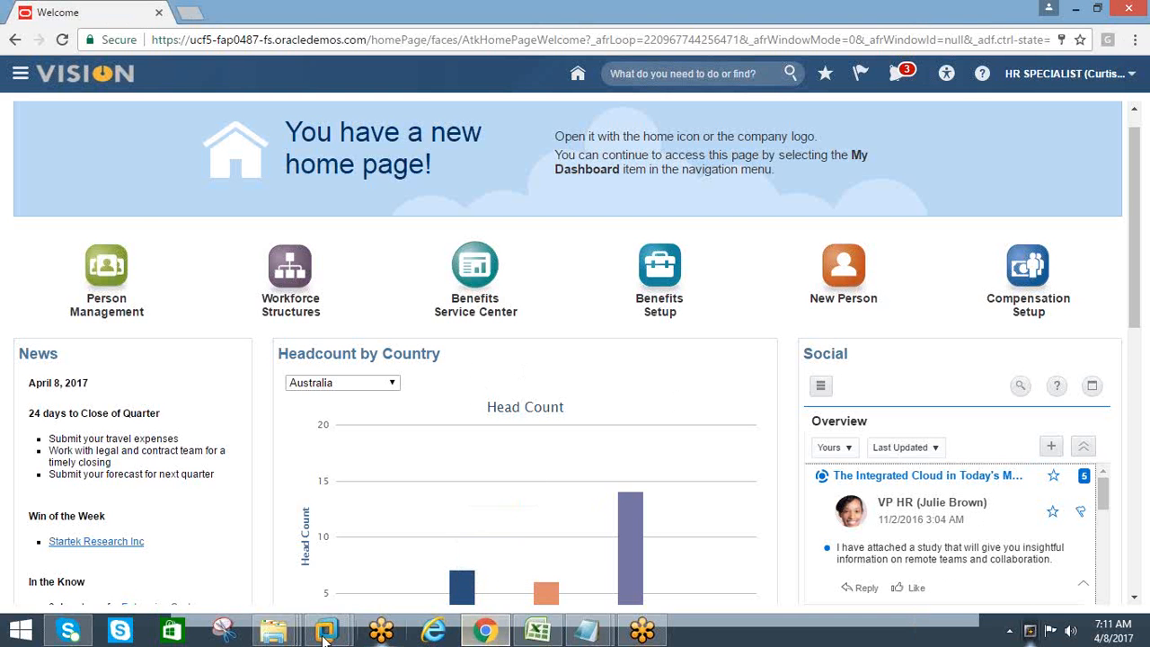
pyautogui.moveTo(325, 634)
pyautogui.click(436, 589)
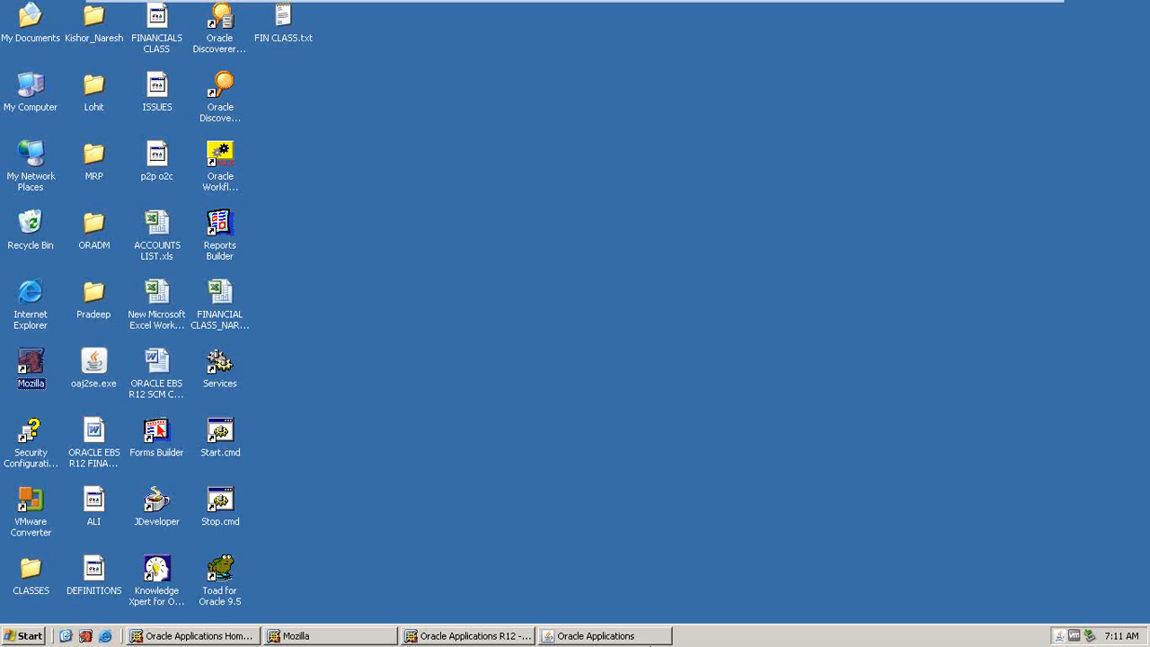
pyautogui.click(597, 636)
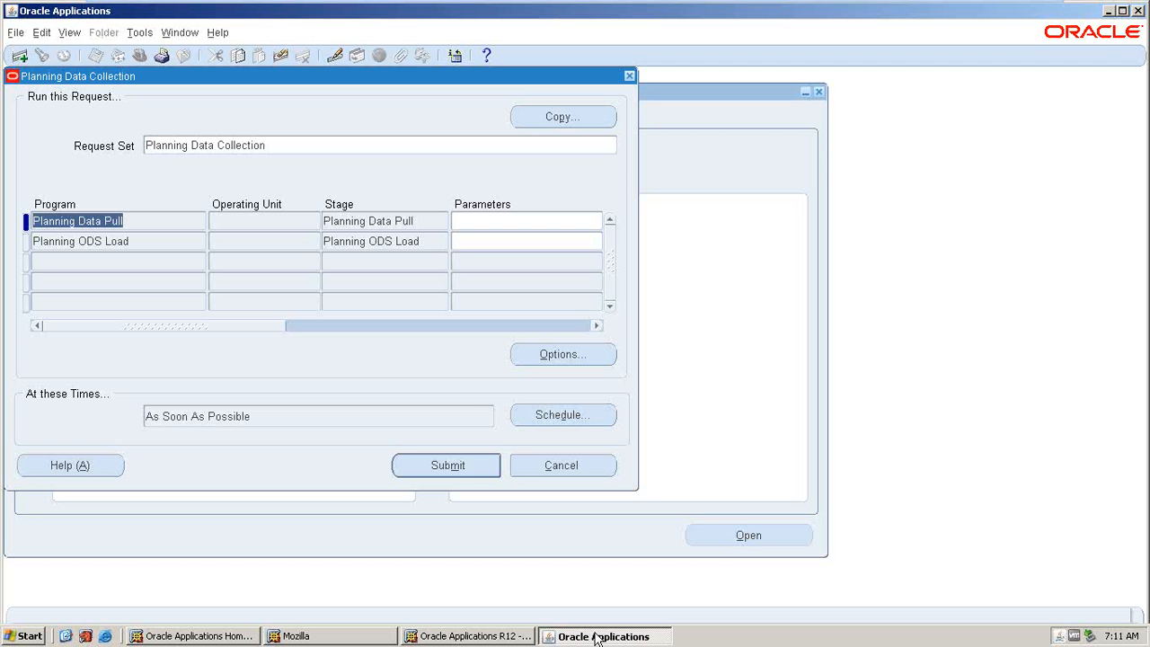
pyautogui.click(628, 75)
pyautogui.press('Return')
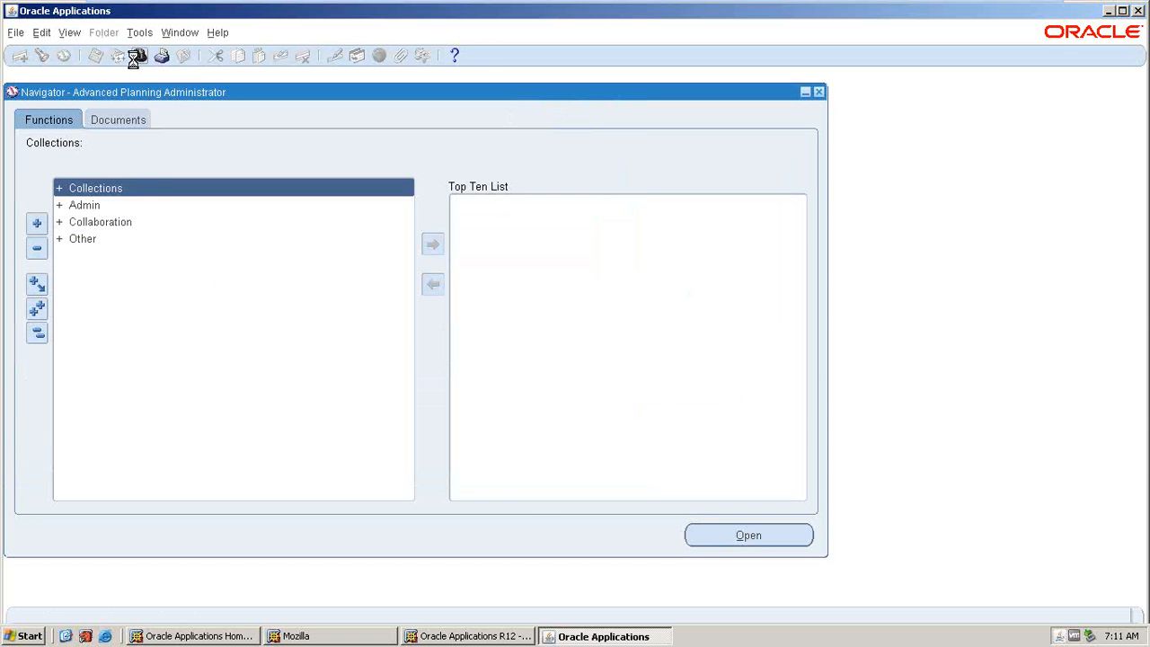
pyautogui.click(133, 59)
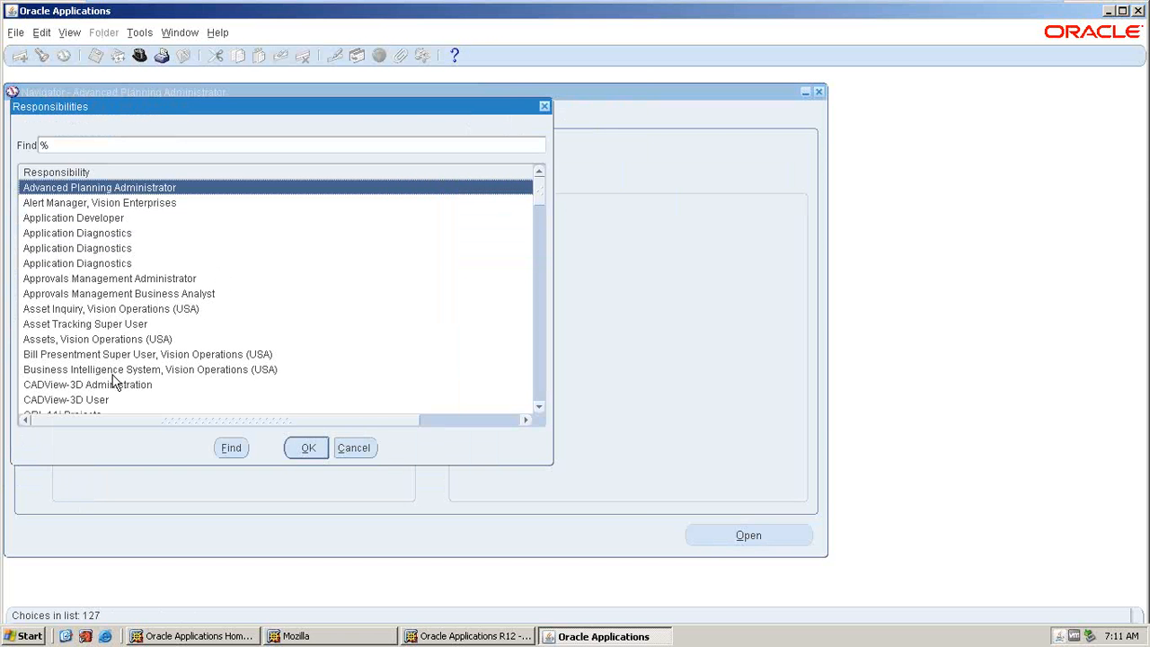
# Show the virtual machine's desktop and return to the Vision home page in Chrome
pyautogui.click(65, 632)
pyautogui.moveTo(880, 8)
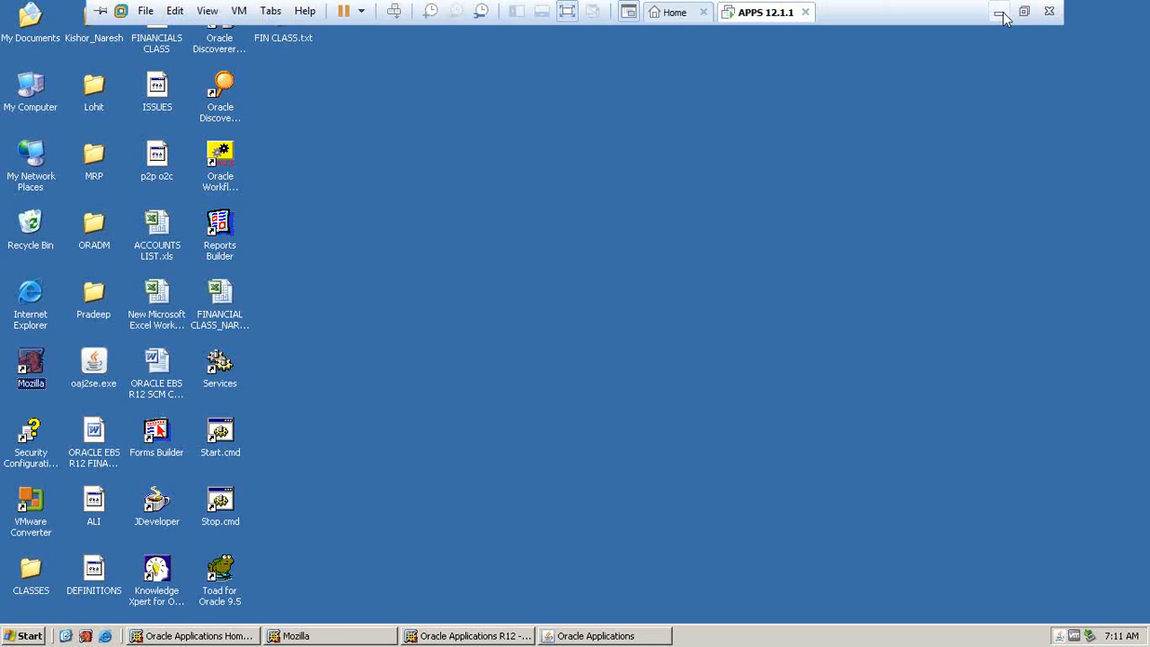
pyautogui.click(999, 14)
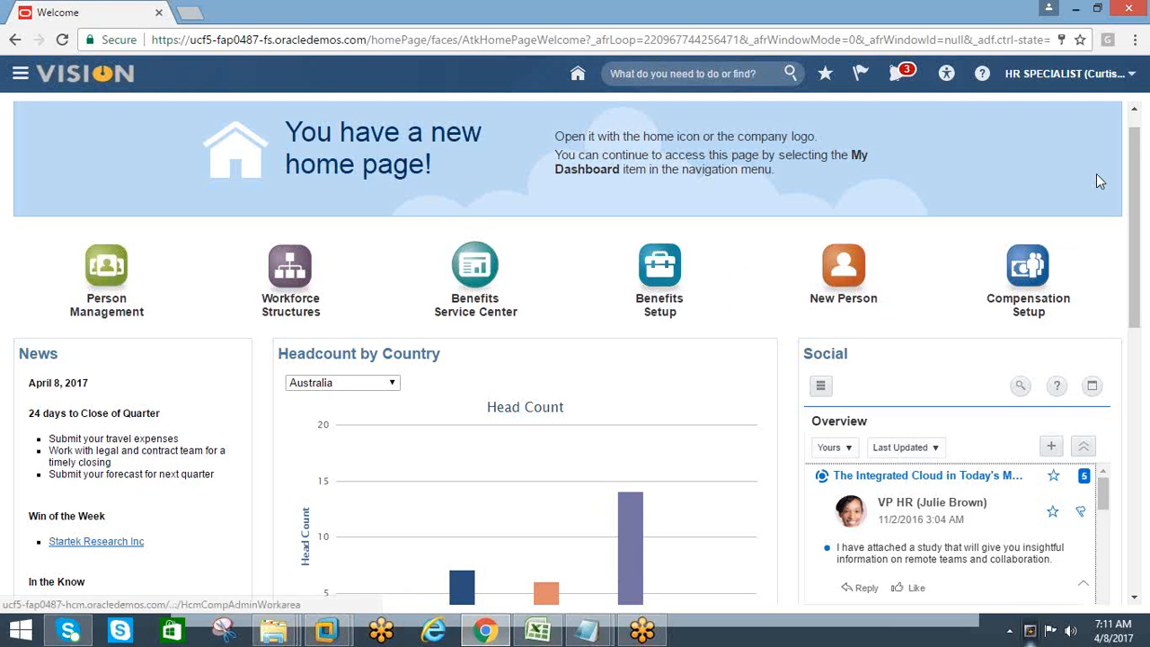
# Switch to the untitled Notepad note and review its HCM CONTENT list of setup tasks
pyautogui.moveTo(580, 626)
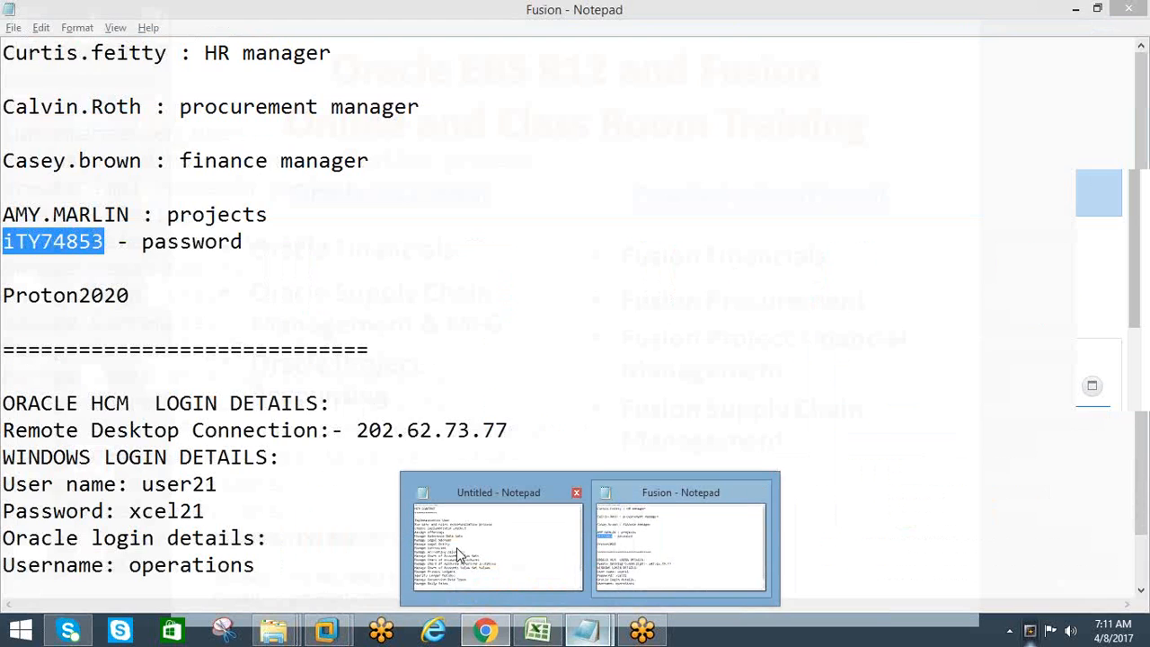
pyautogui.click(456, 547)
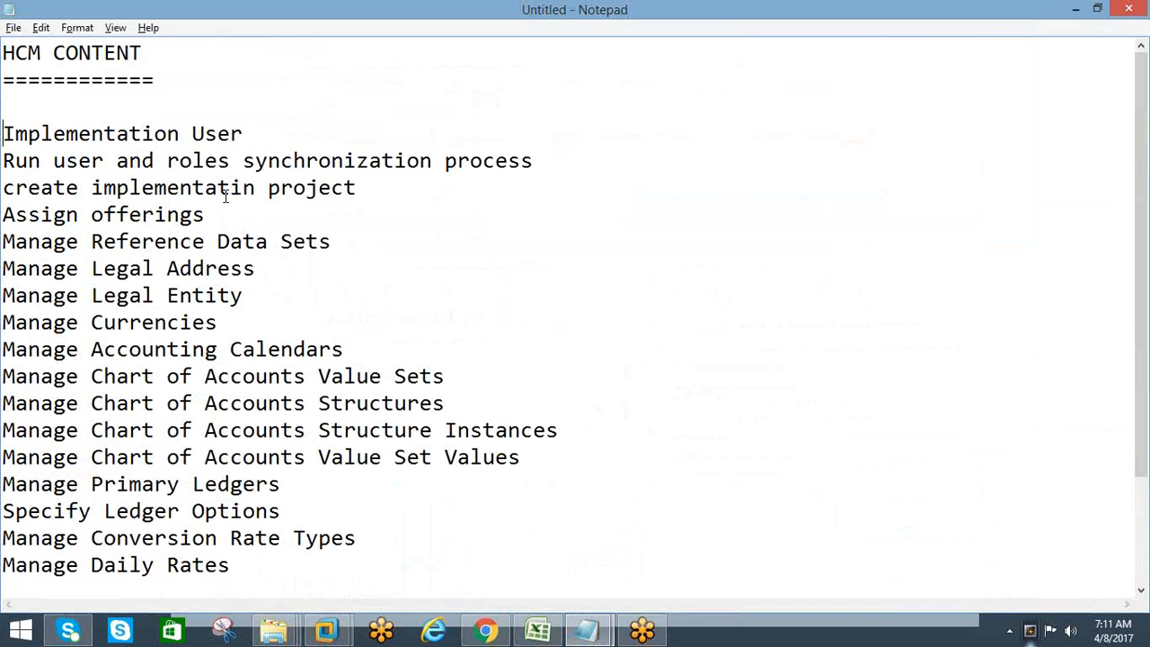
pyautogui.scroll(-1, 287, 359)
pyautogui.scroll(1, 122, 163)
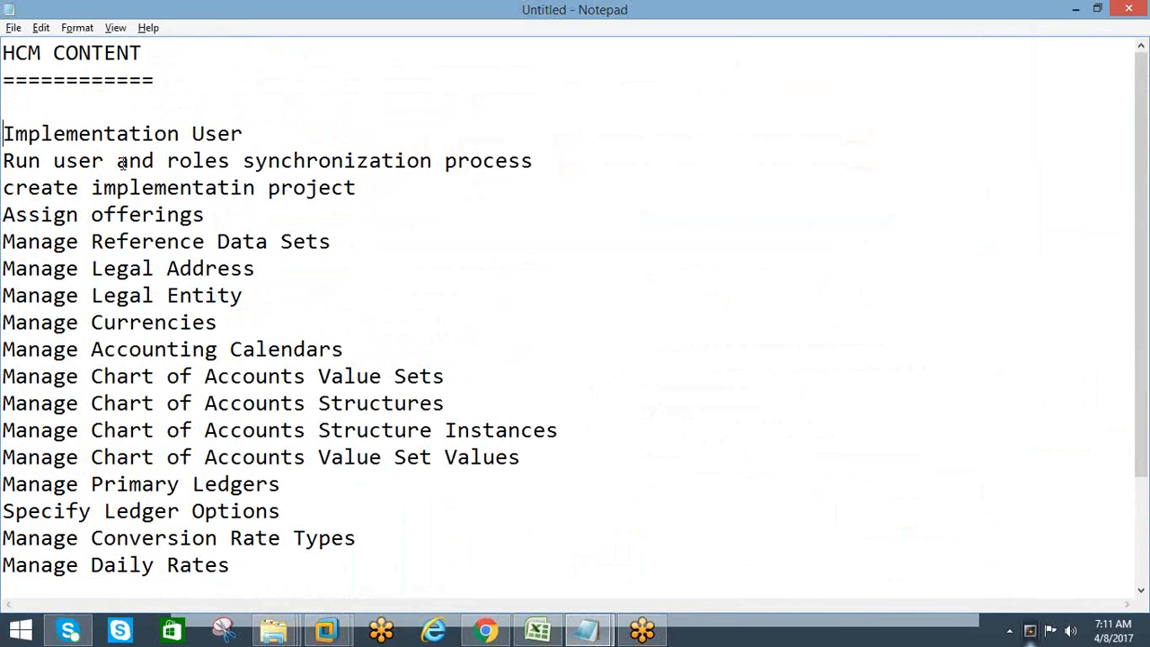
# Highlight the "Implementation User" line in the HCM CONTENT list
pyautogui.click(242, 135)
pyautogui.keyDown('shift'); pyautogui.click(3, 126); pyautogui.keyUp('shift')
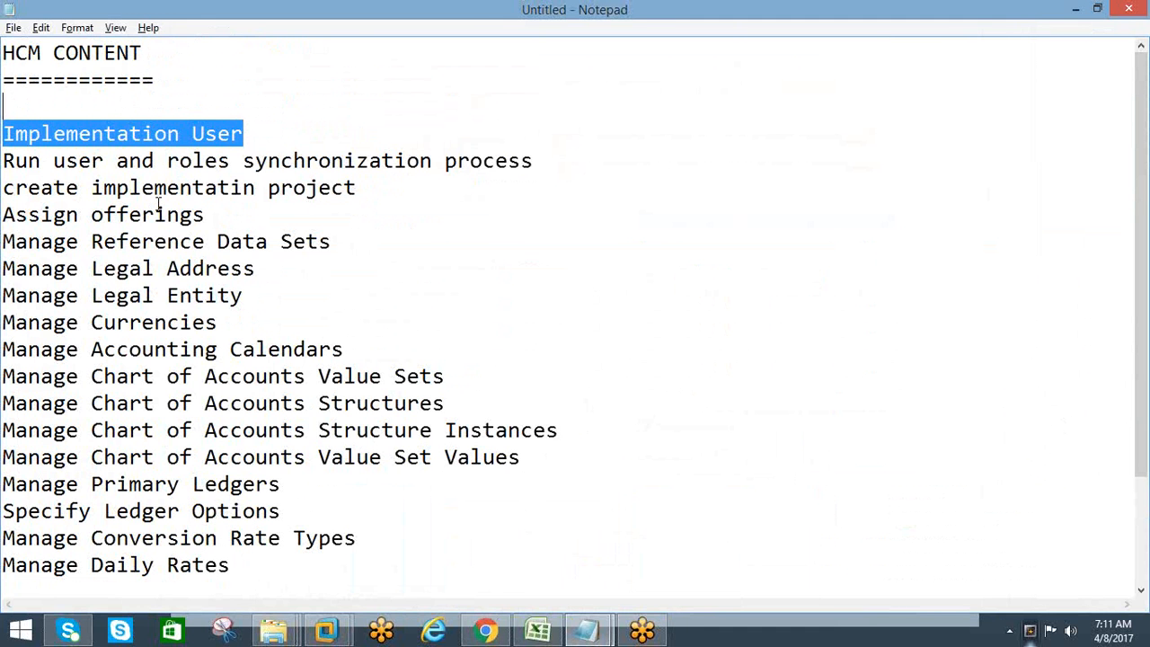
pyautogui.click(252, 133)
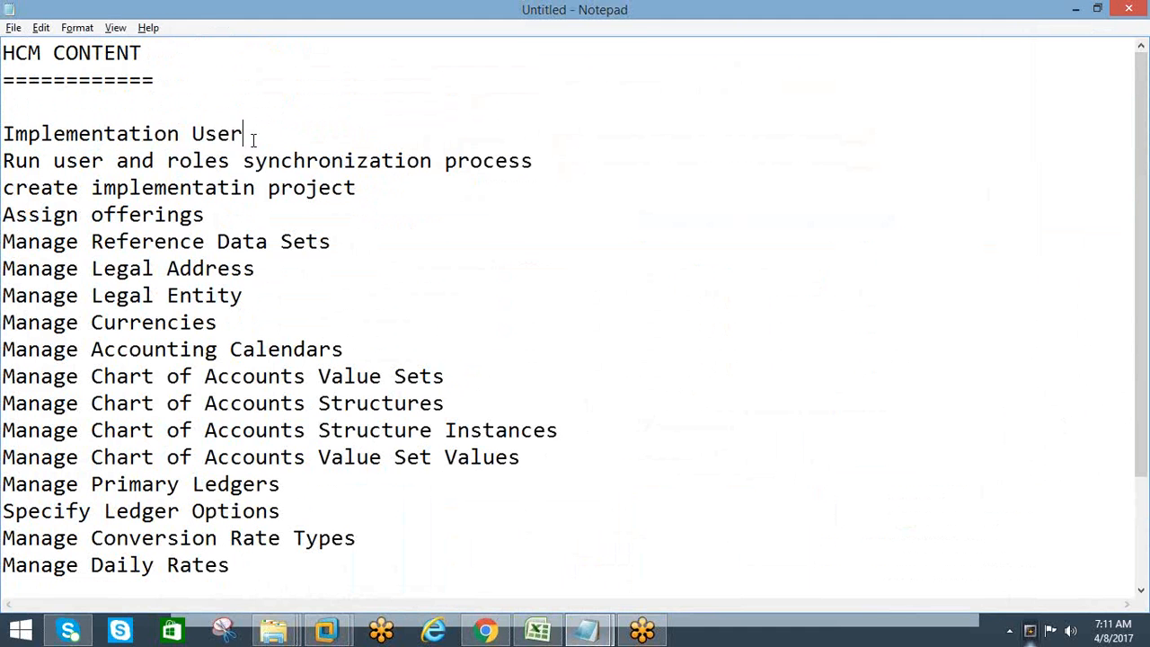
pyautogui.hotkey('shift', 'Left')
pyautogui.hotkey('shift', 'Left')
pyautogui.hotkey('shift', 'Left')
pyautogui.hotkey('shift', 'Left')
pyautogui.hotkey('shift', 'Left')
pyautogui.hotkey('shift', 'Left')
pyautogui.hotkey('shift', 'Left')
pyautogui.hotkey('shift', 'Left')
pyautogui.hotkey('shift', 'Left')
pyautogui.hotkey('shift', 'Left')
pyautogui.hotkey('shift', 'Left')
pyautogui.hotkey('shift', 'Left')
pyautogui.hotkey('shift', 'Left')
pyautogui.hotkey('shift', 'Left')
pyautogui.hotkey('shift', 'Left')
pyautogui.hotkey('shift', 'Left')
pyautogui.hotkey('shift', 'Left')
pyautogui.hotkey('shift', 'Left')
pyautogui.hotkey('shift', 'Left')
pyautogui.hotkey('shift', 'Left')
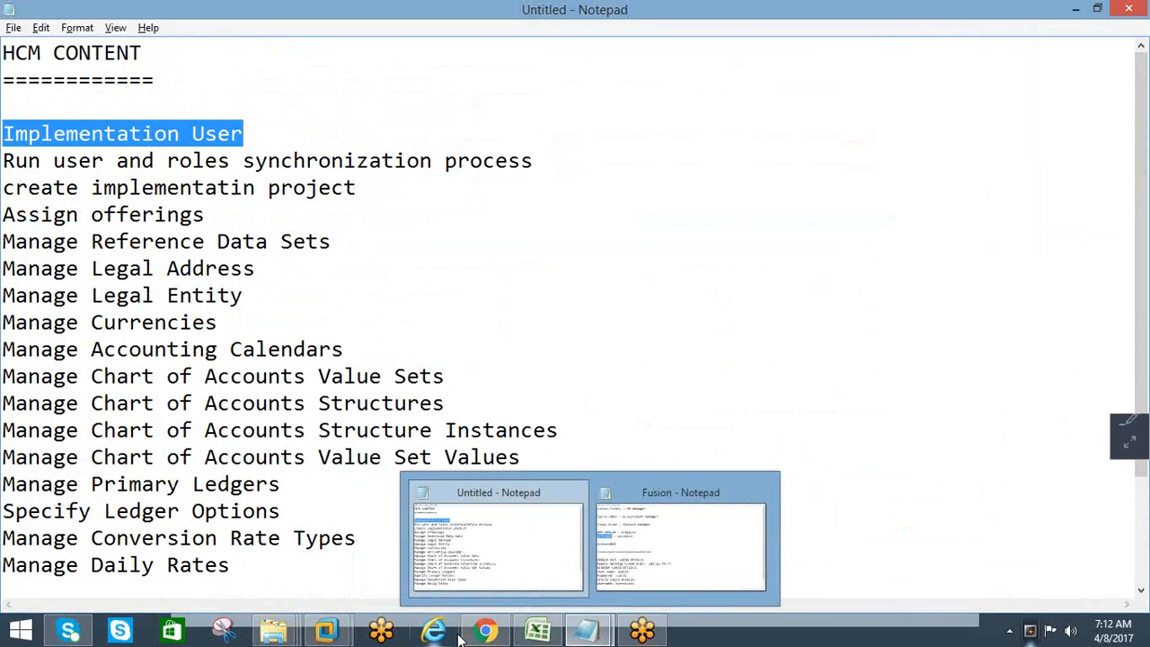
pyautogui.moveTo(485, 633)
pyautogui.click(363, 267)
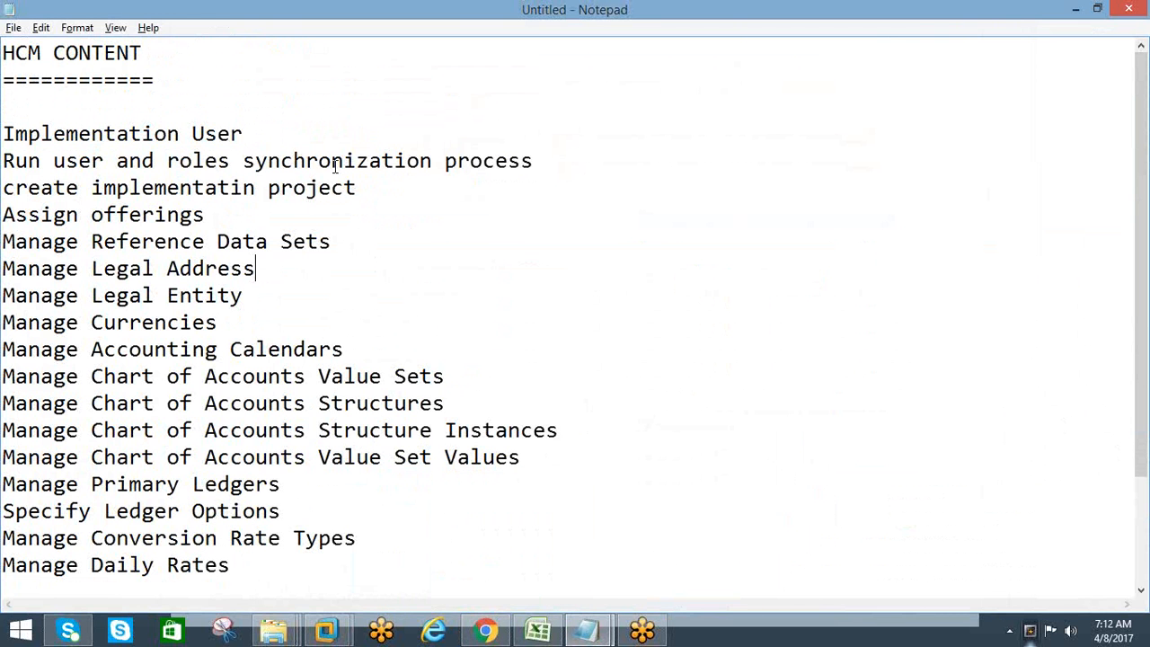
pyautogui.moveTo(248, 133); pyautogui.dragTo(3, 136)
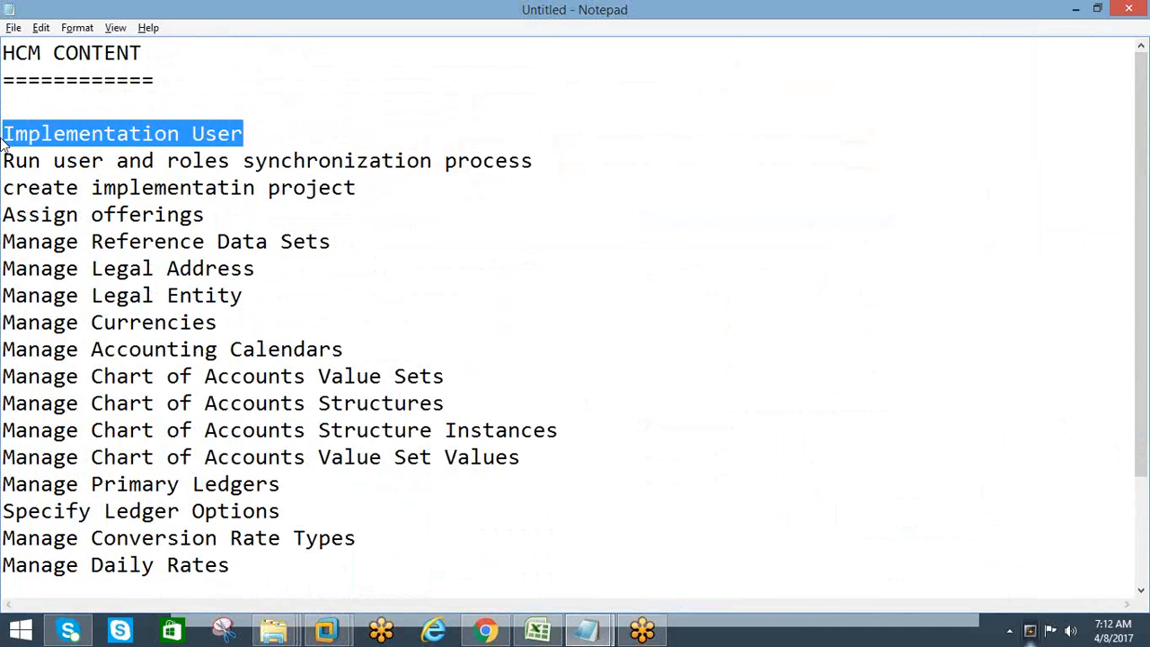
# Switch to the Vision home page in Chrome, view the Settings and Actions options and close them
pyautogui.click(484, 631)
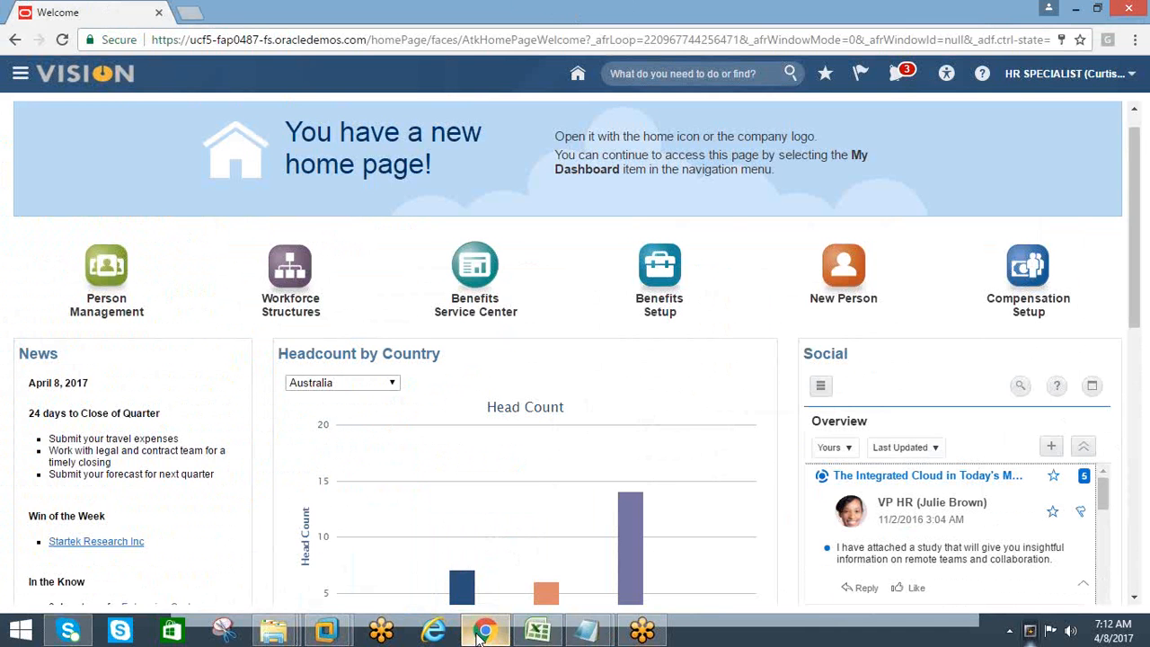
pyautogui.click(1131, 73)
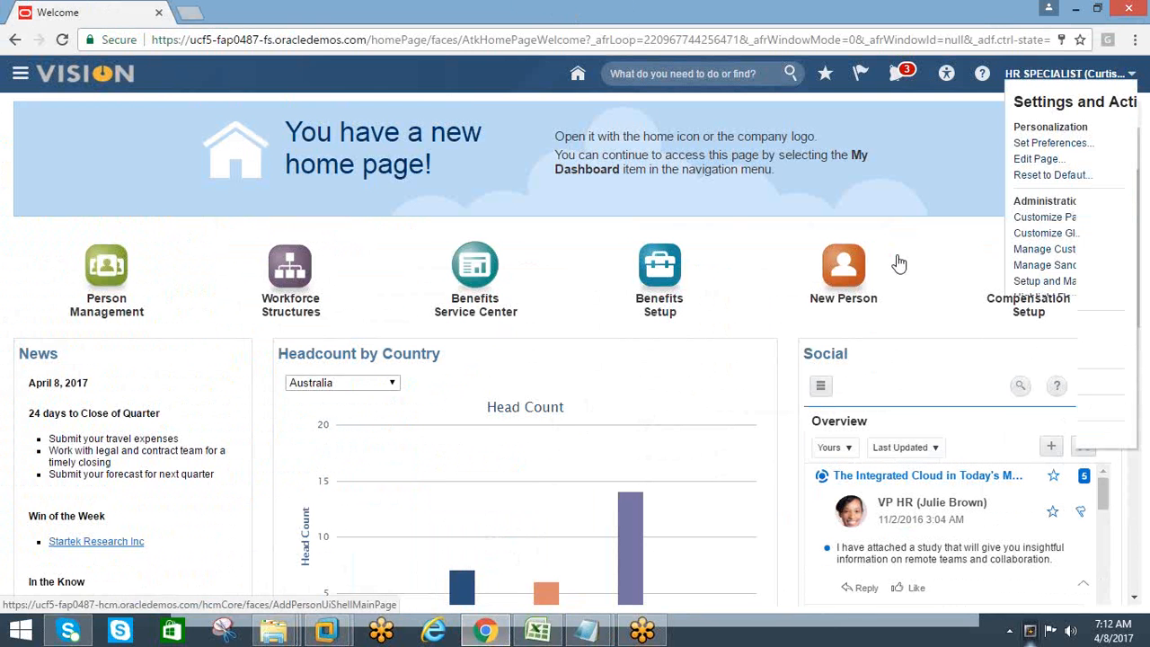
pyautogui.click(818, 217)
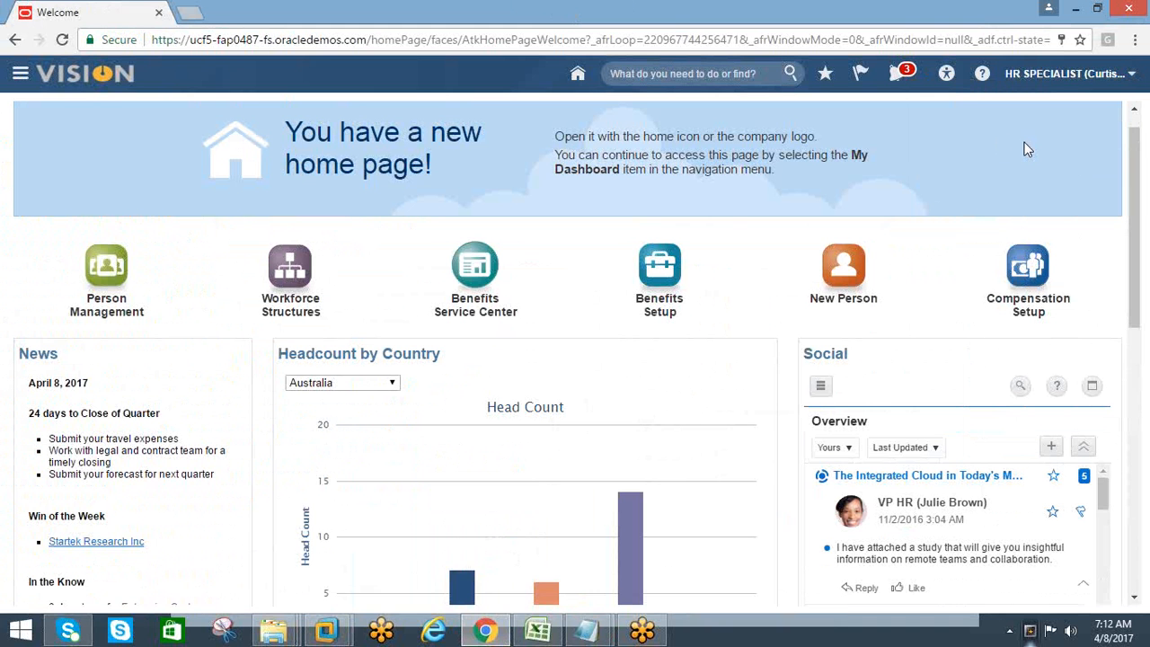
# Return to Oracle Applications in the APPS 12.1.1 virtual machine, dismiss the responsibilities list and expand Collections in the Navigator
pyautogui.moveTo(519, 510)
pyautogui.moveTo(324, 633)
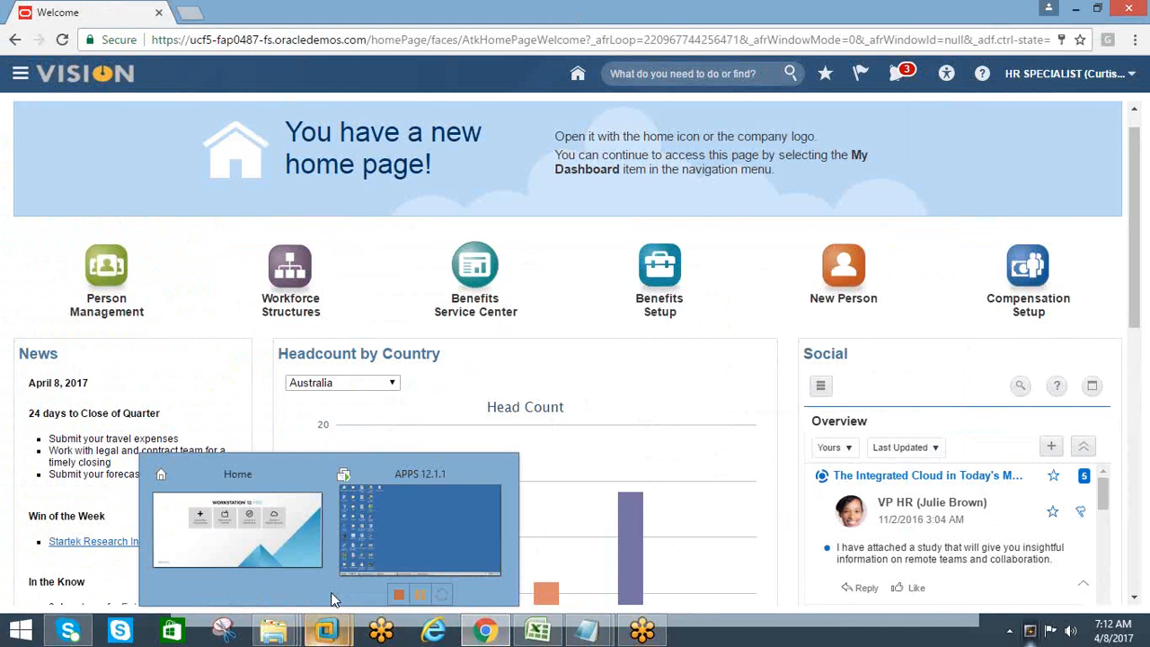
pyautogui.click(353, 536)
pyautogui.click(593, 635)
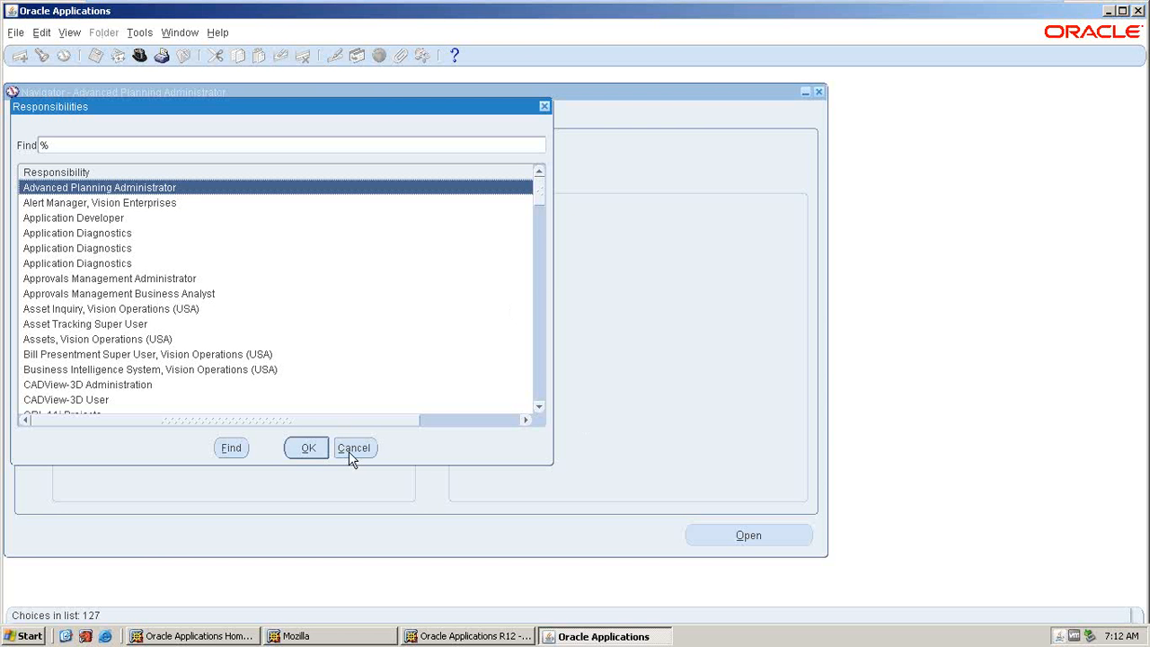
pyautogui.click(350, 449)
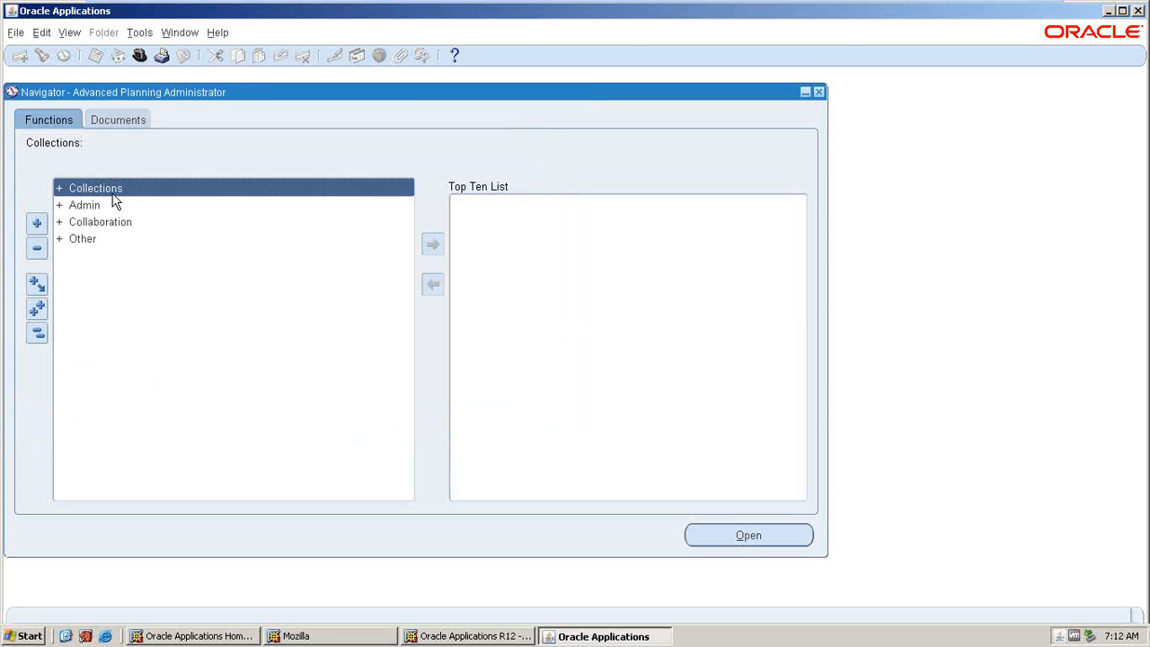
pyautogui.doubleClick(110, 194)
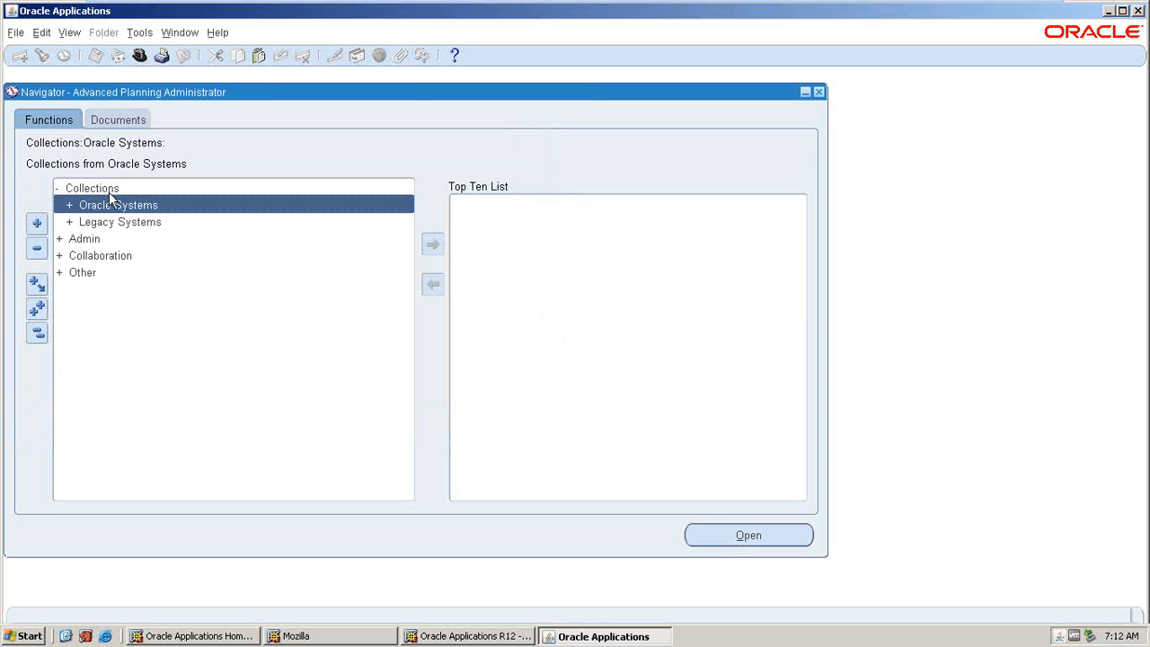
# Search the responsibilities for "human" and switch to Human Resources, Vision Enterprises
pyautogui.click(140, 56)
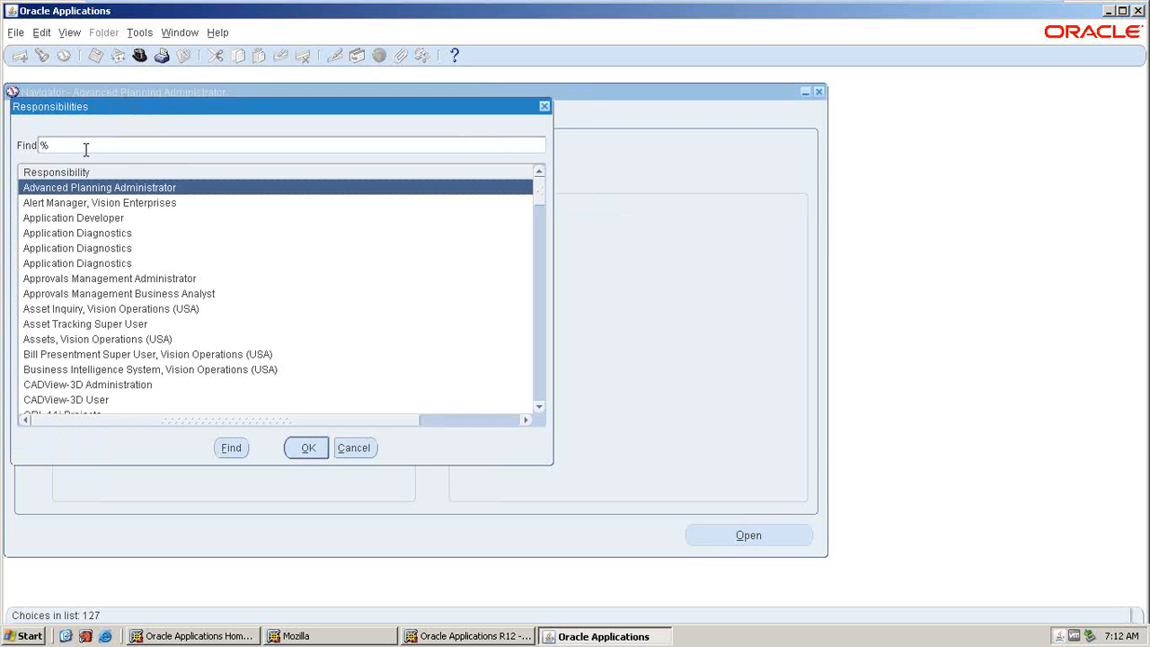
pyautogui.write('hrms')
pyautogui.press('BackSpace')
pyautogui.press('BackSpace')
pyautogui.press('BackSpace')
pyautogui.write('uman')
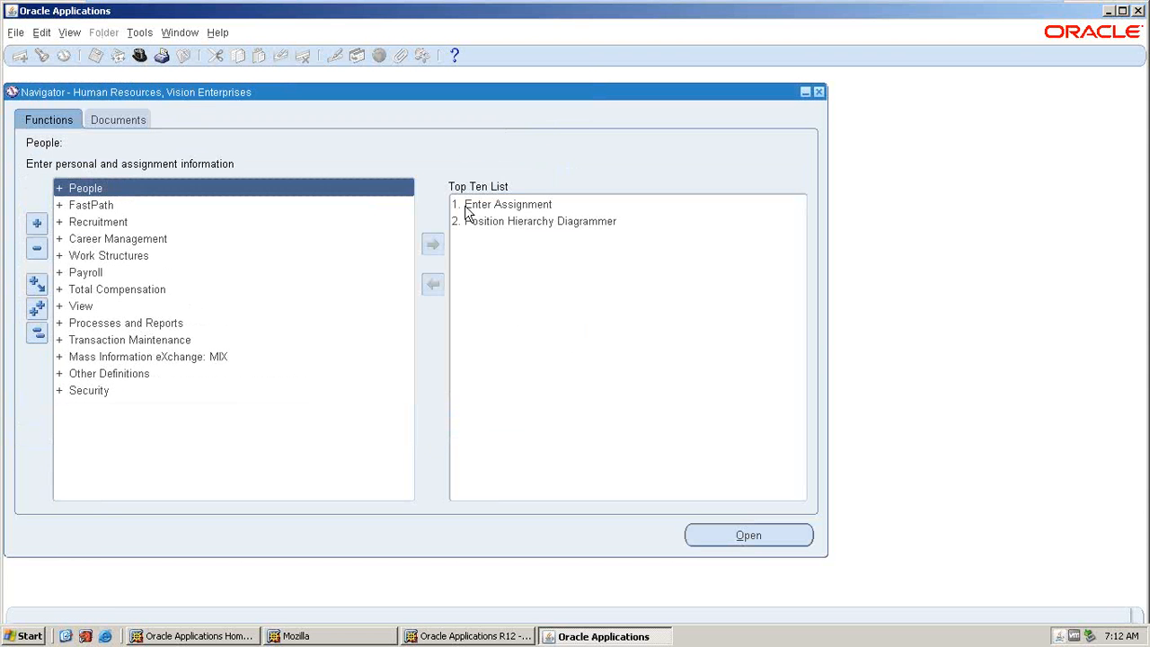
# View a blank new-person record in the People Enter and Maintain form and close the form
pyautogui.doubleClick(85, 191)
pyautogui.doubleClick(90, 206)
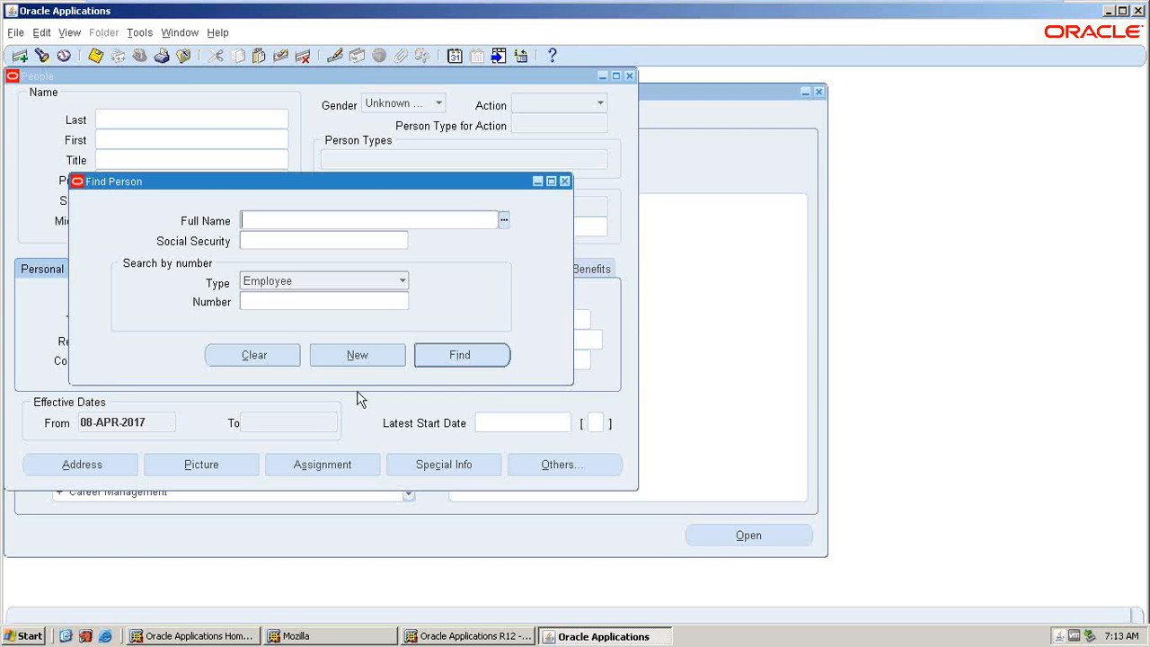
pyautogui.hotkey('alt', 'n')
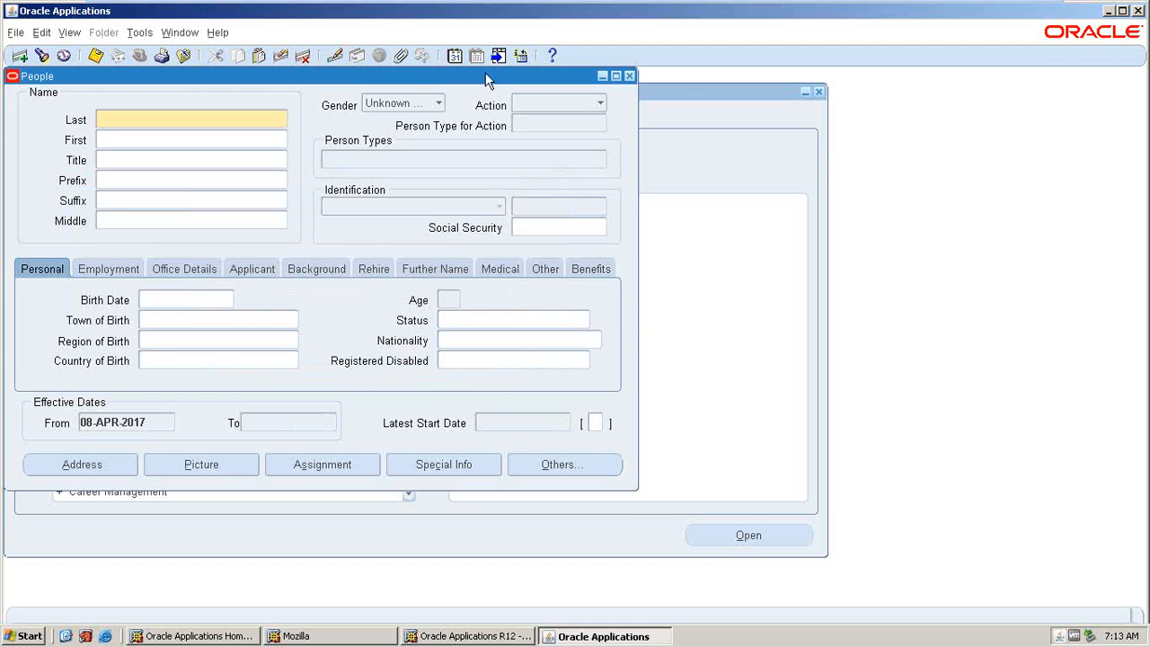
pyautogui.moveTo(485, 81); pyautogui.dragTo(736, 110)
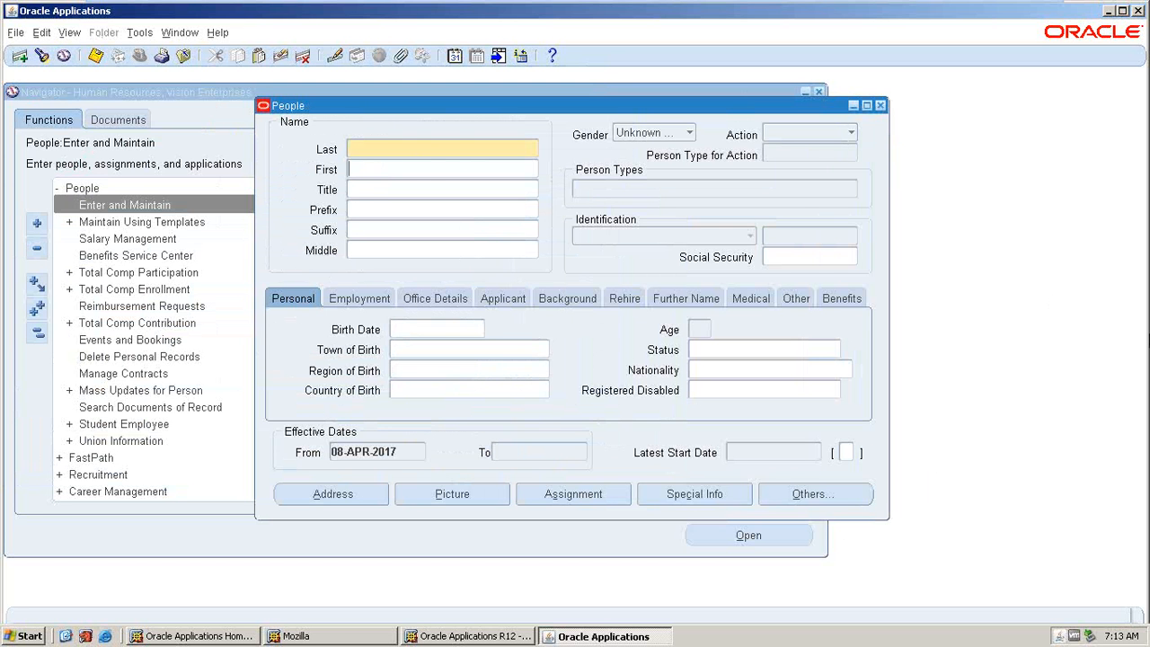
pyautogui.click(881, 106)
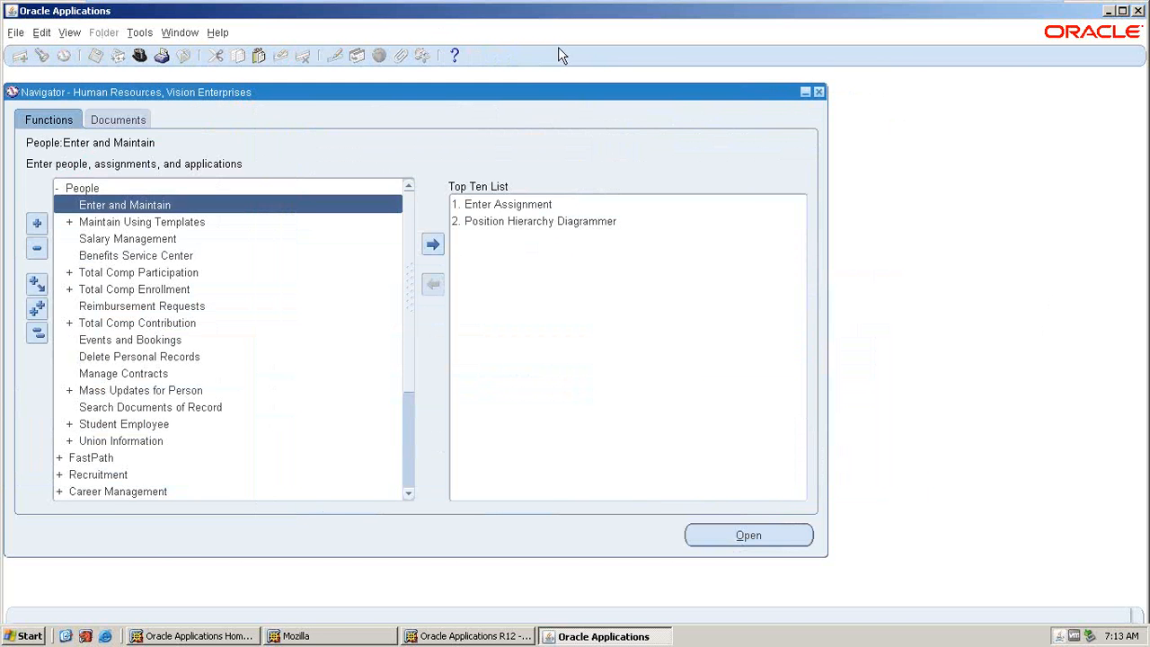
# Glance at the E-Business Suite home page in Mozilla and return to the Vision home page in Chrome
pyautogui.hotkey('alt', 'Tab')
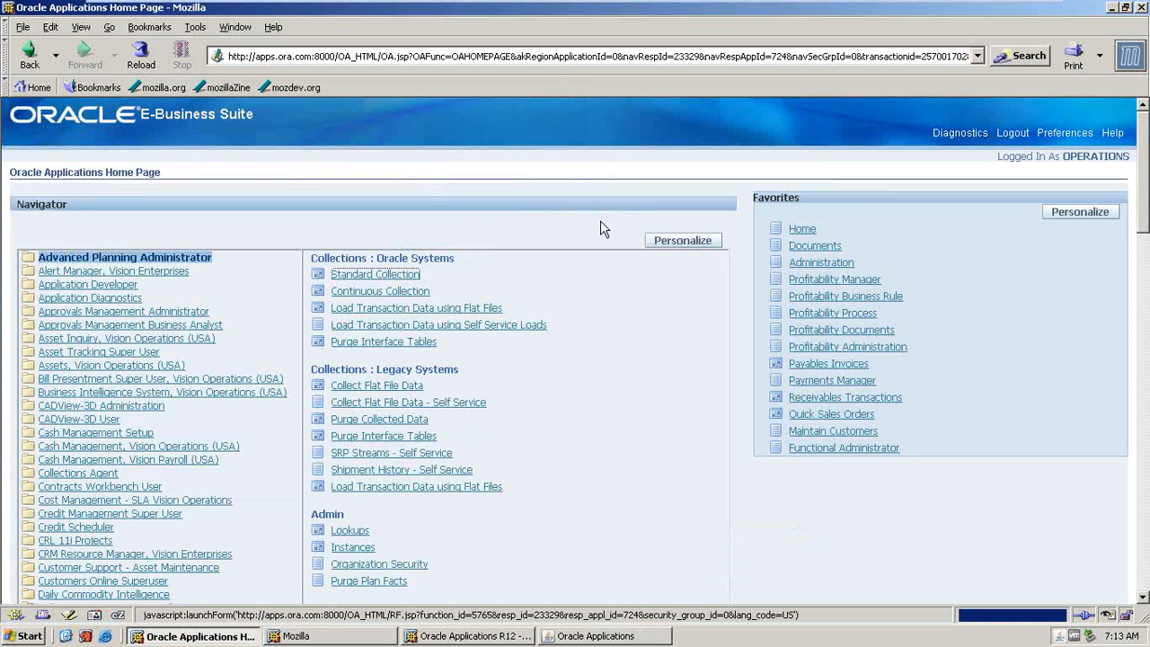
pyautogui.hotkey('alt', 'Tab')
pyautogui.moveTo(851, 2)
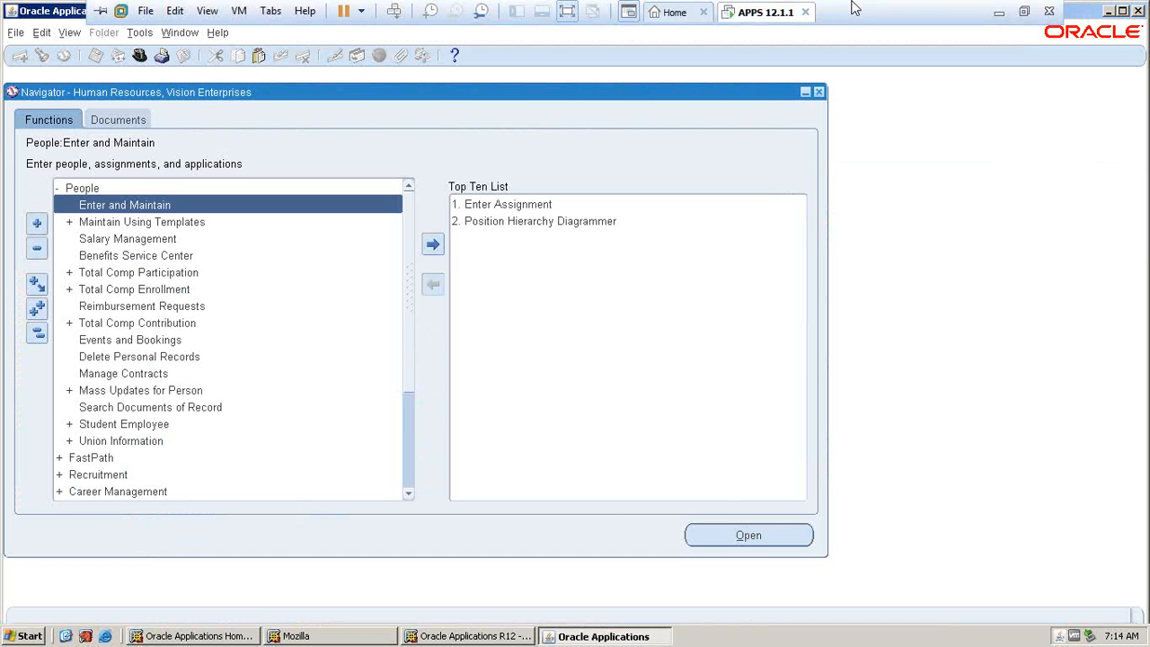
pyautogui.click(1002, 16)
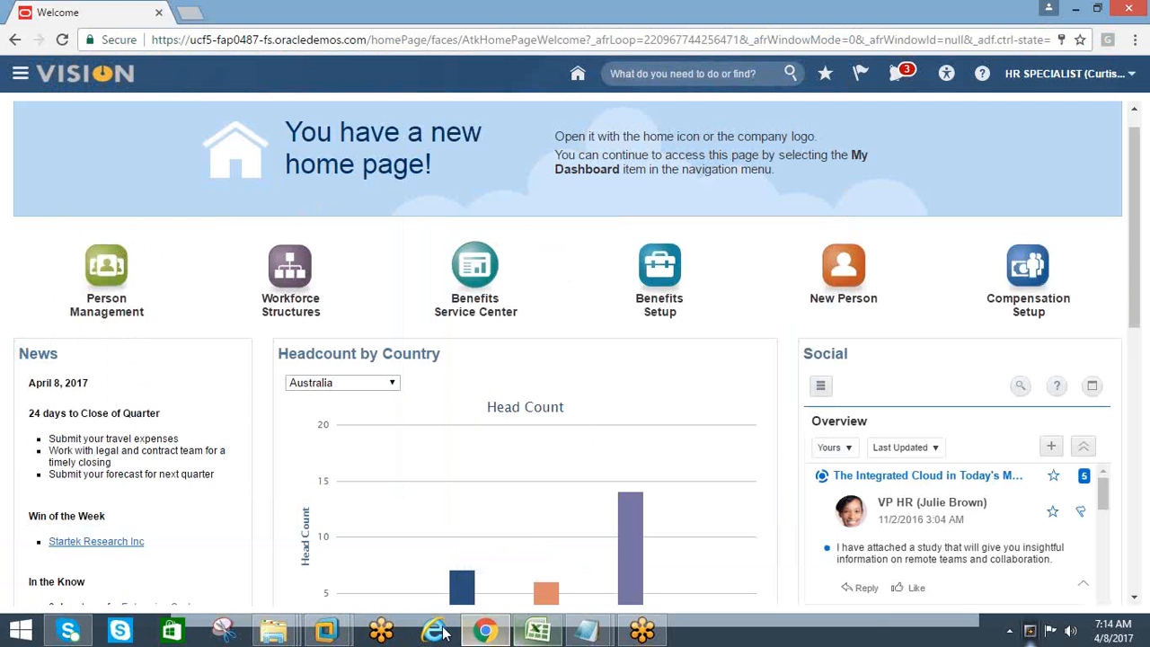
# Switch back to the APPS 12.1.1 virtual machine and expand all Human Resources Navigator functions to browse them
pyautogui.moveTo(333, 633)
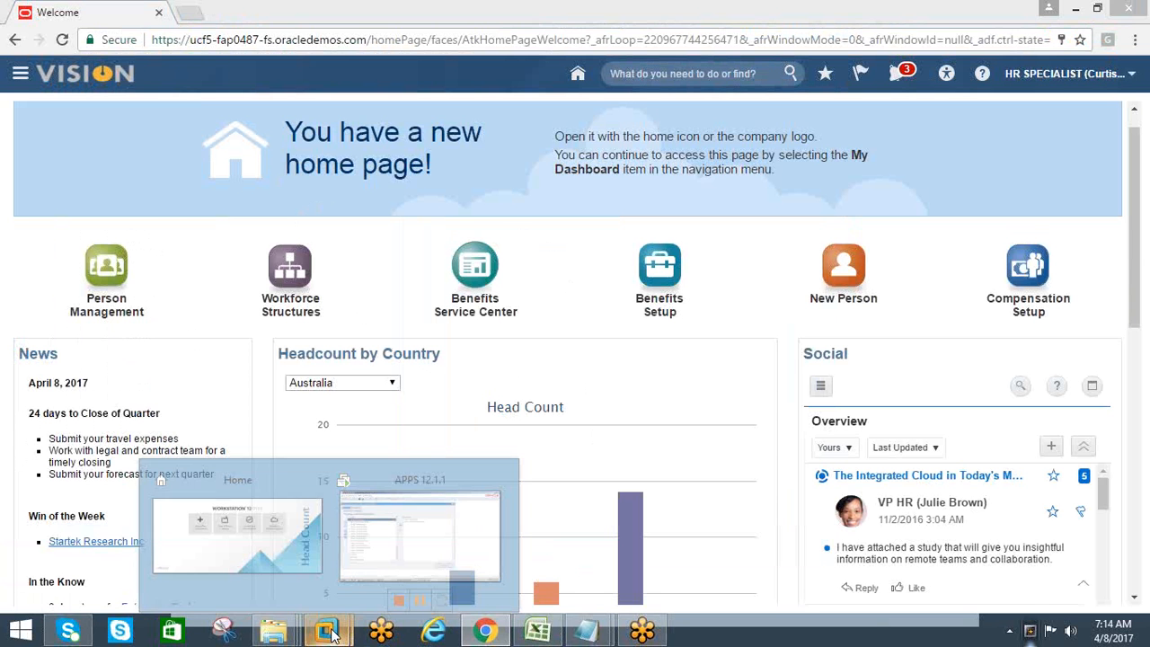
pyautogui.click(419, 537)
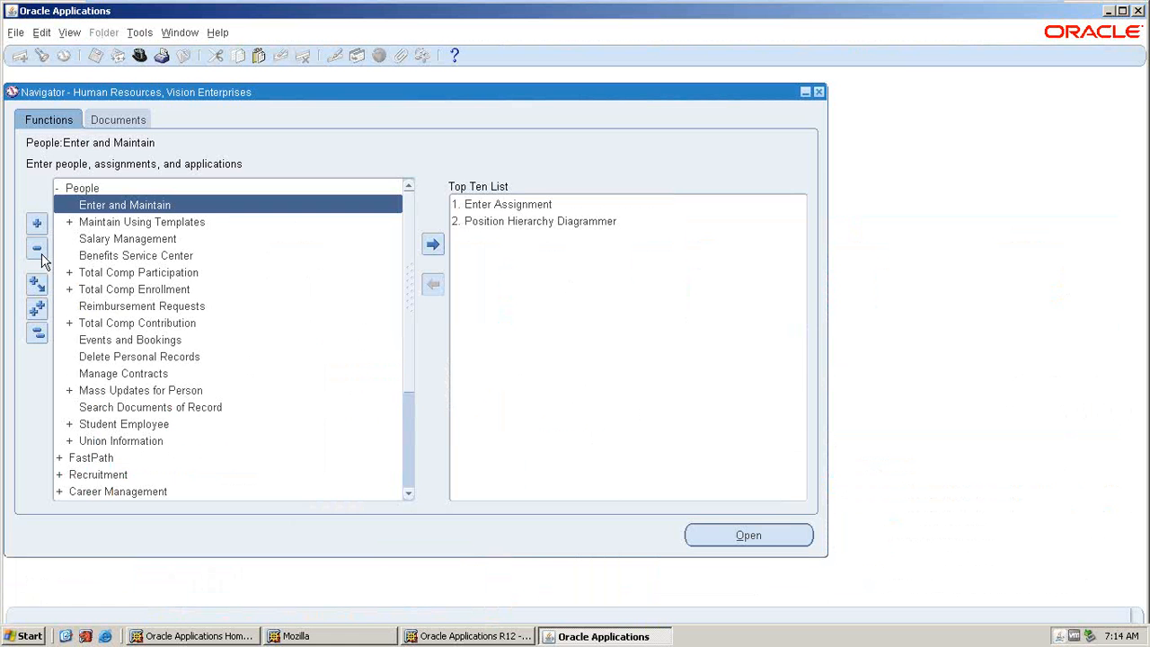
pyautogui.click(37, 332)
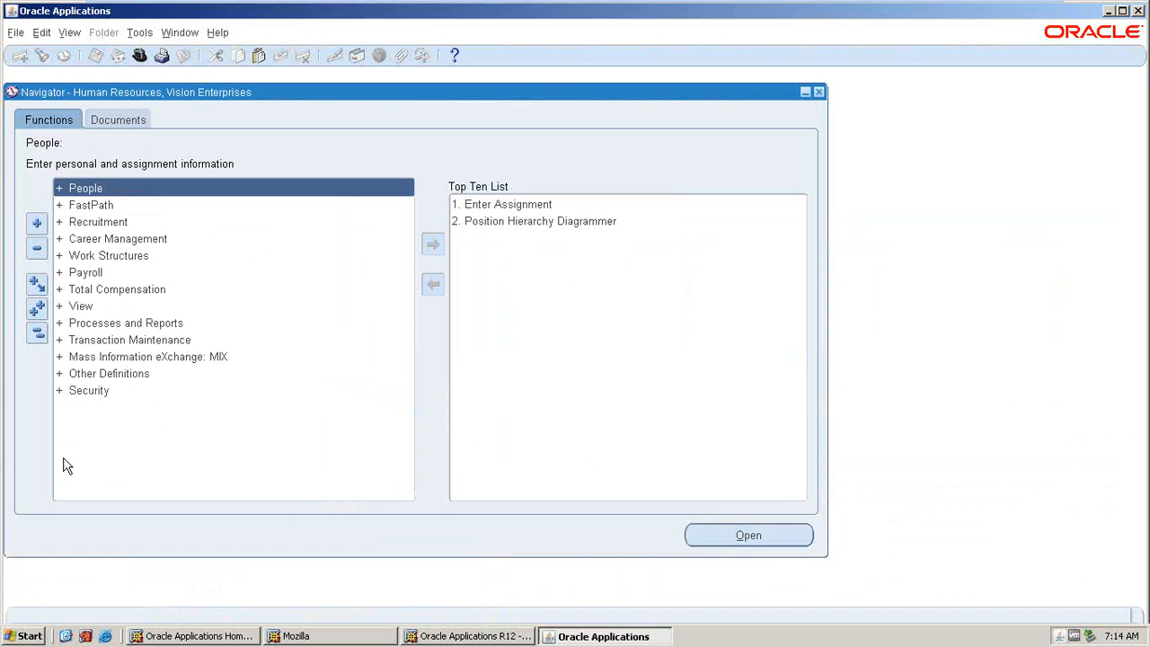
pyautogui.click(37, 308)
pyautogui.scroll(-10, 332, 197)
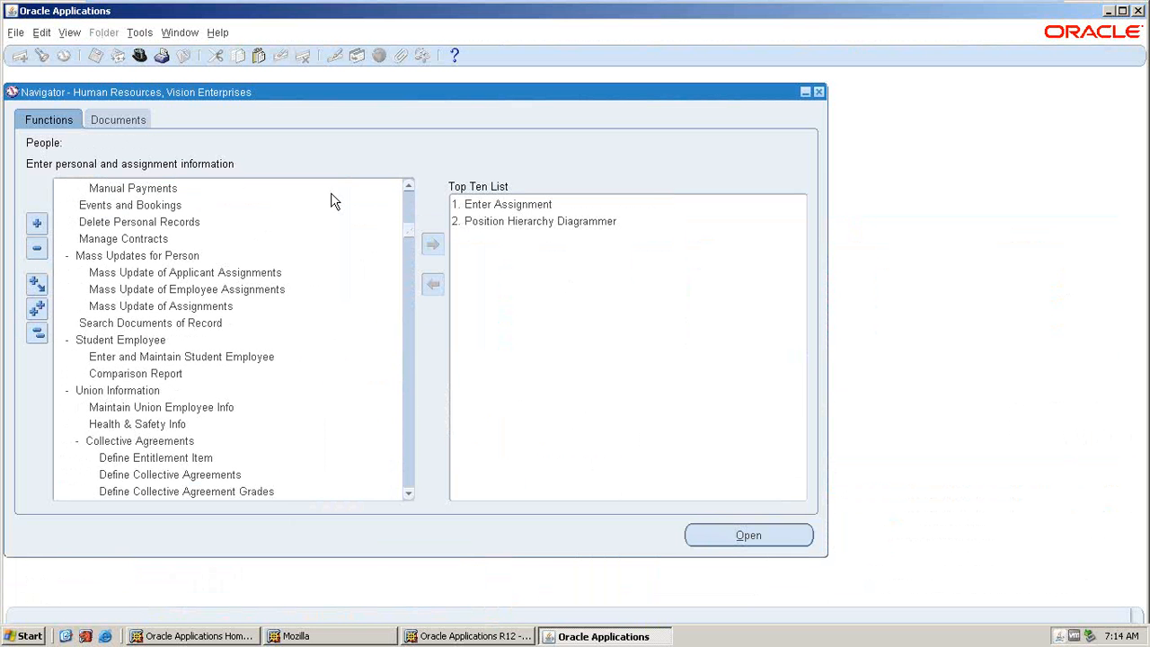
pyautogui.moveTo(858, 8)
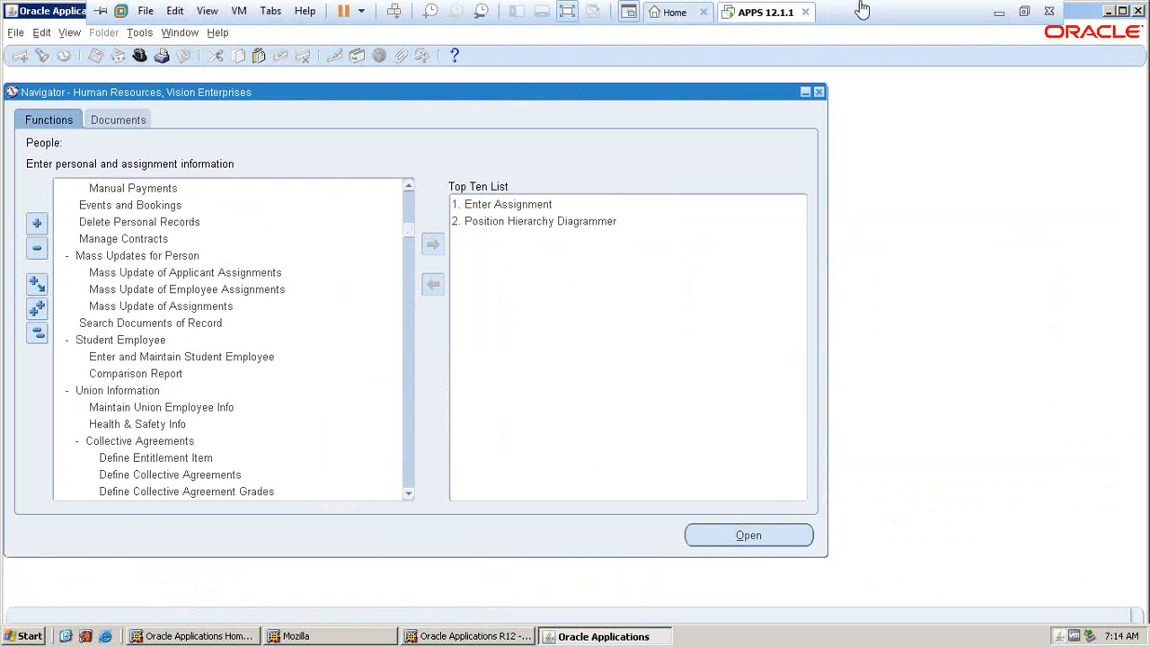
# Return to the Vision home page in Chrome and look over the Settings and Actions options for the signed-in account
pyautogui.click(998, 12)
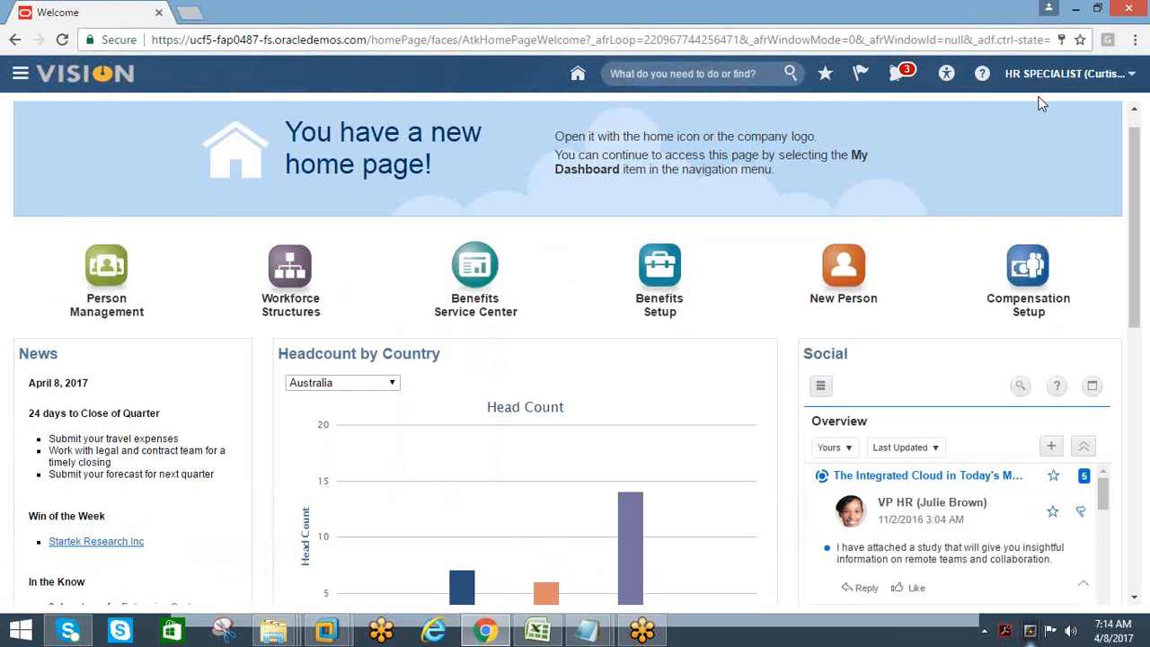
pyautogui.click(1131, 73)
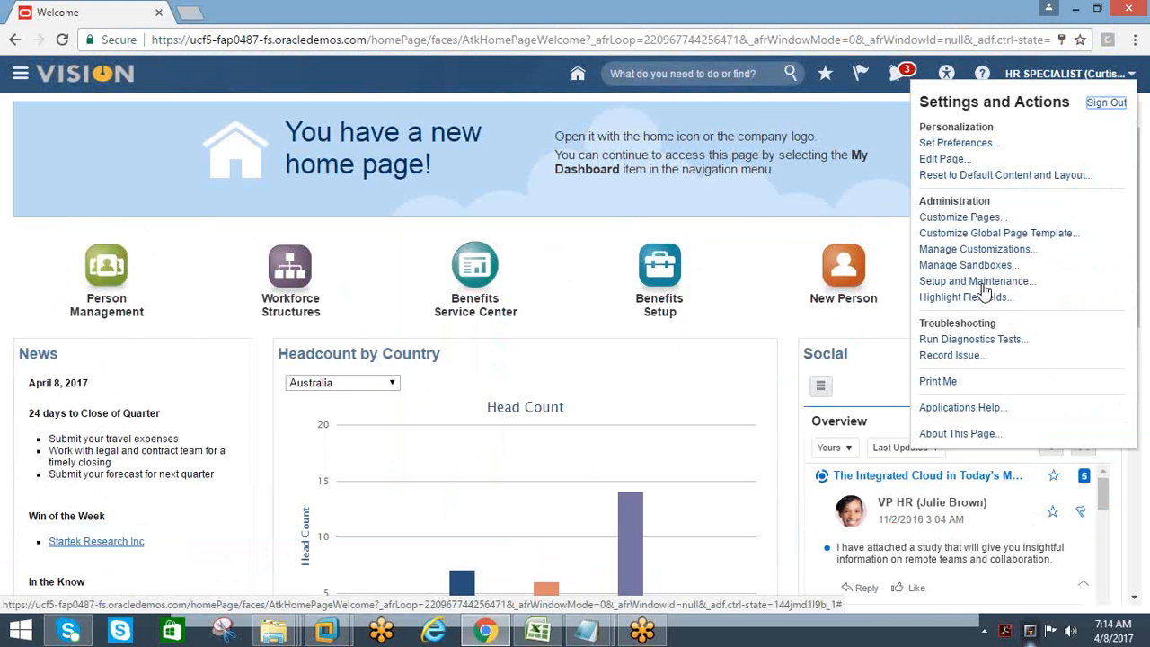
pyautogui.click(175, 141)
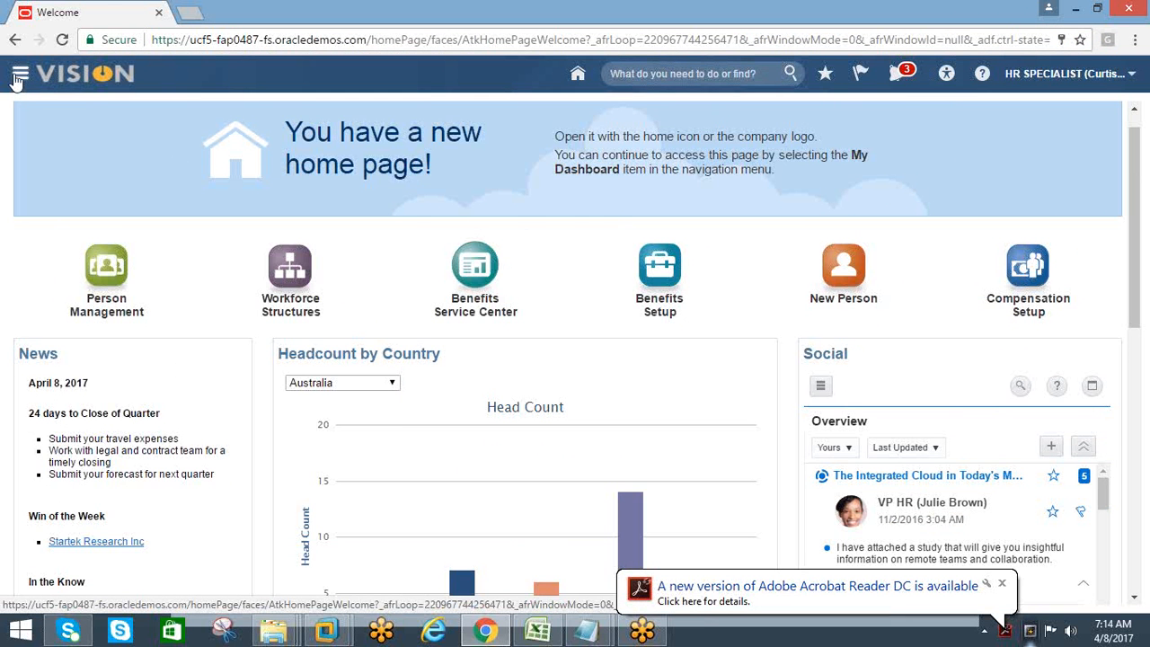
# Browse the Fusion Navigator's work areas, including My Workforce, Payroll, Benefits Administration and Tools, and close it
pyautogui.click(18, 75)
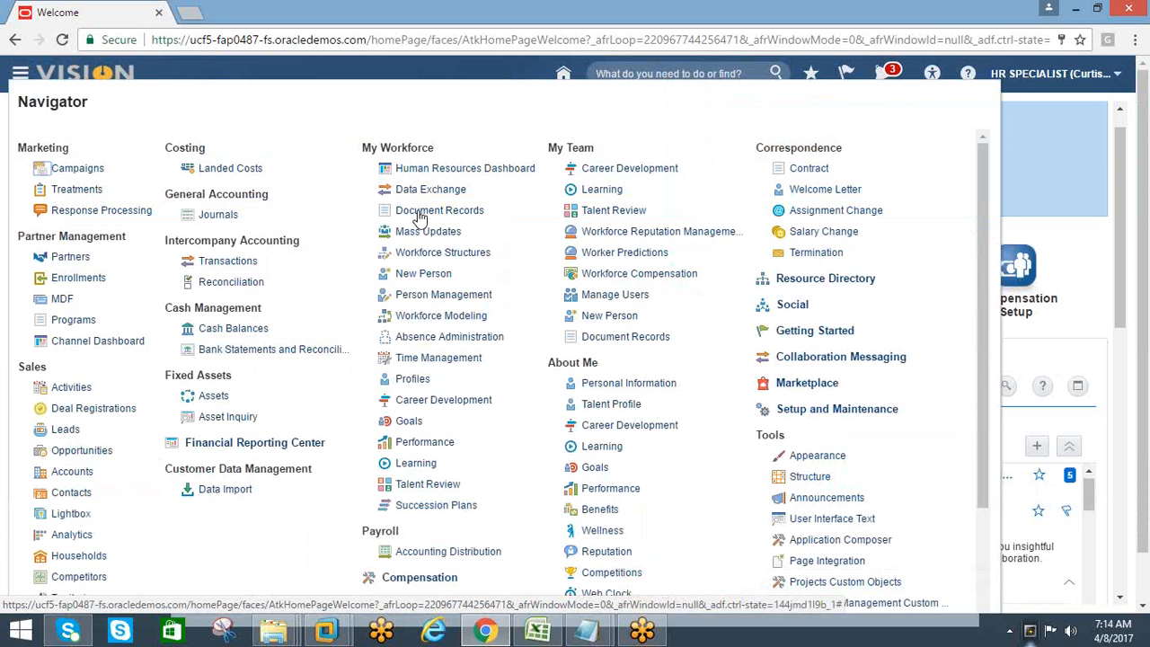
pyautogui.scroll(-3, 437, 534)
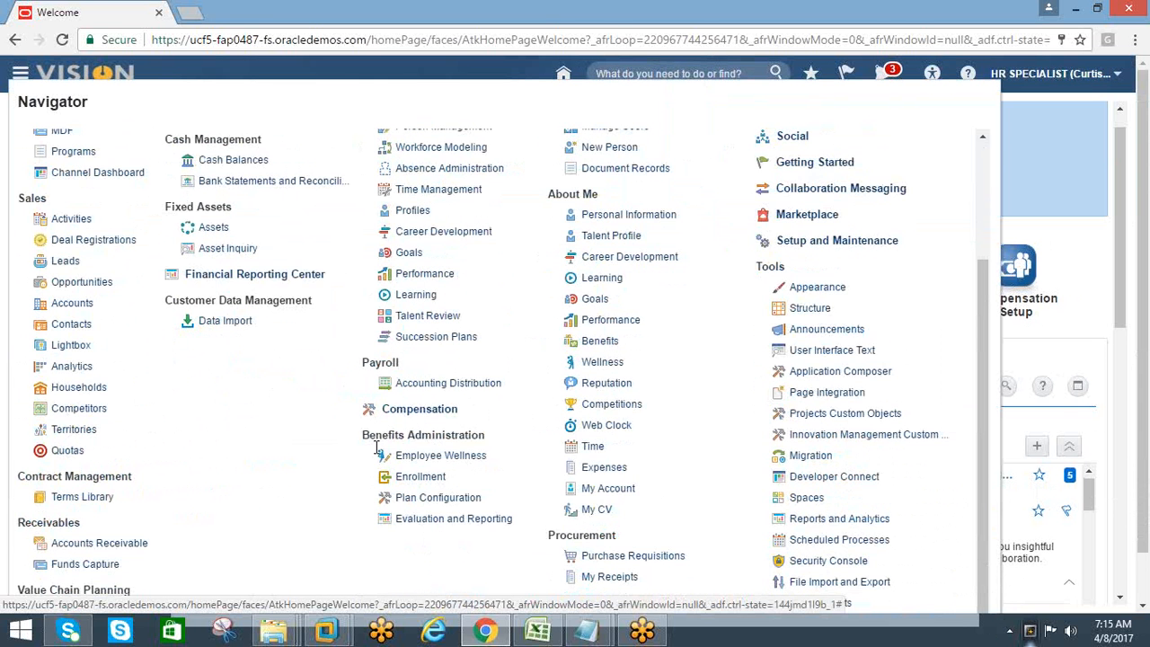
pyautogui.scroll(3, 446, 480)
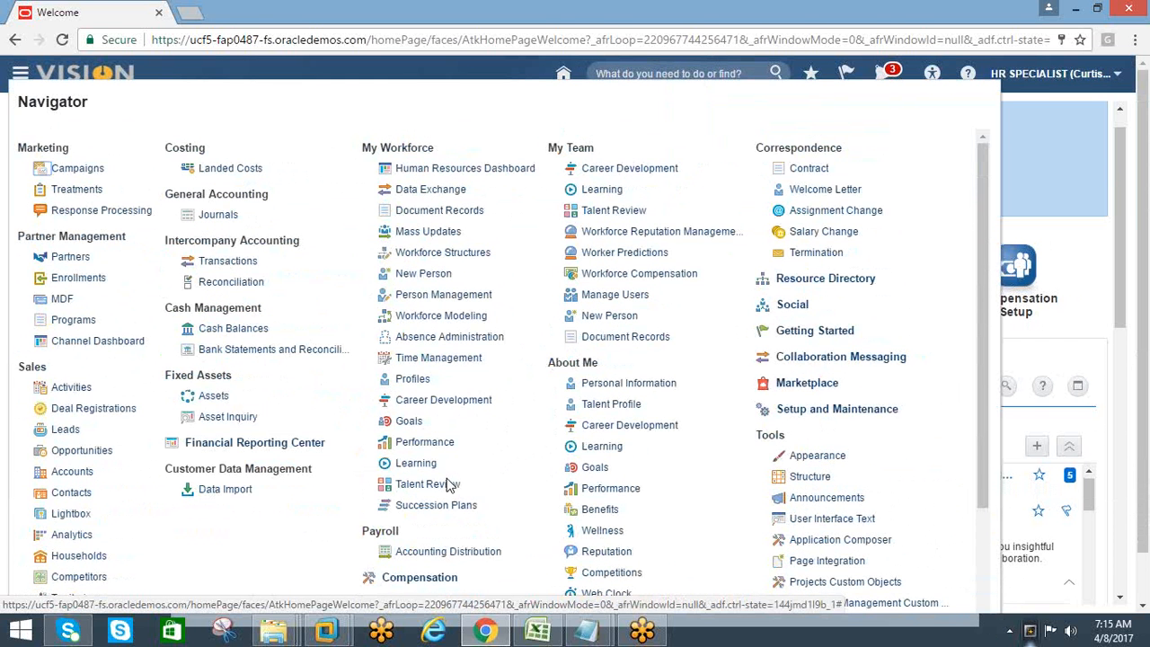
pyautogui.scroll(-3, 709, 431)
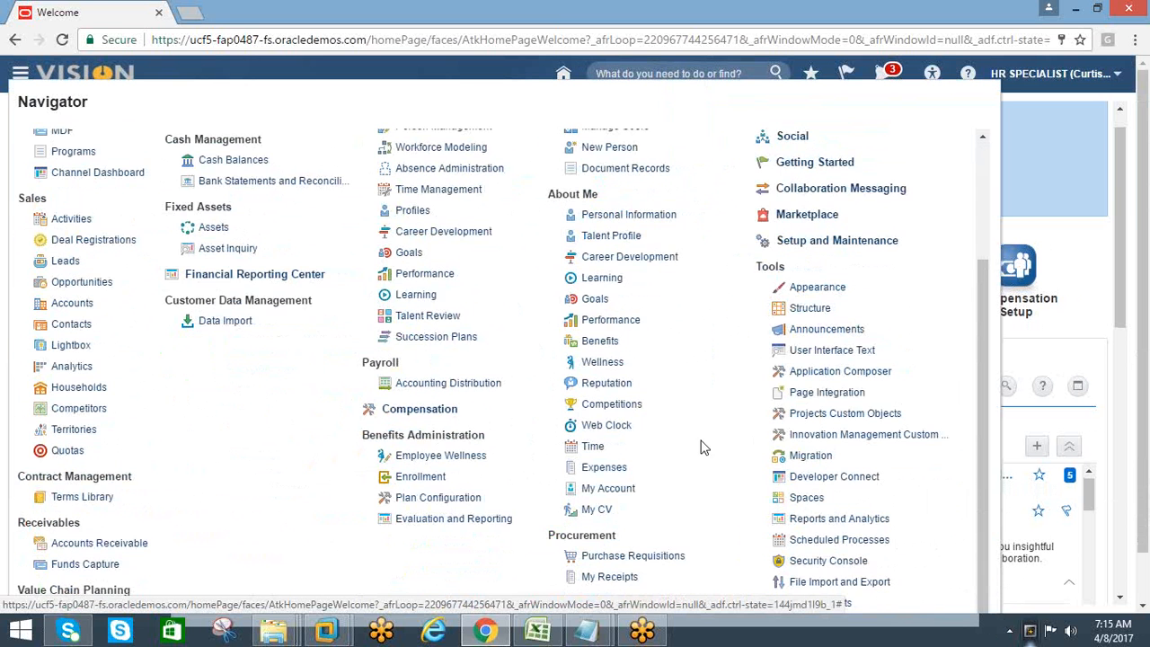
pyautogui.scroll(-1, 154, 194)
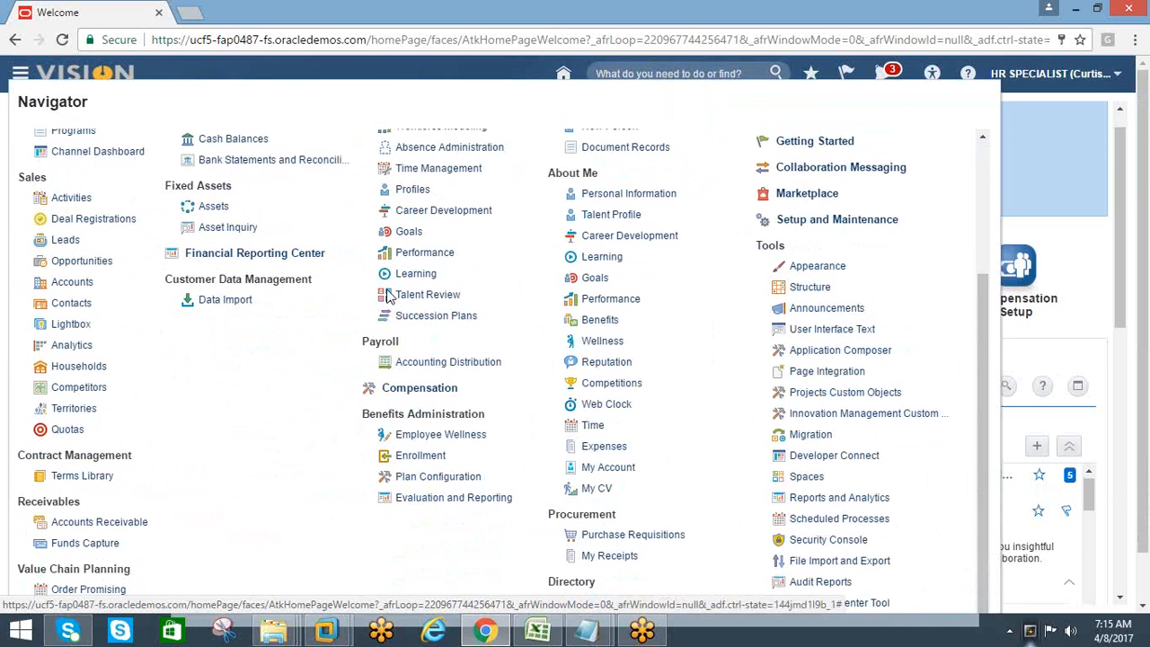
pyautogui.click(18, 75)
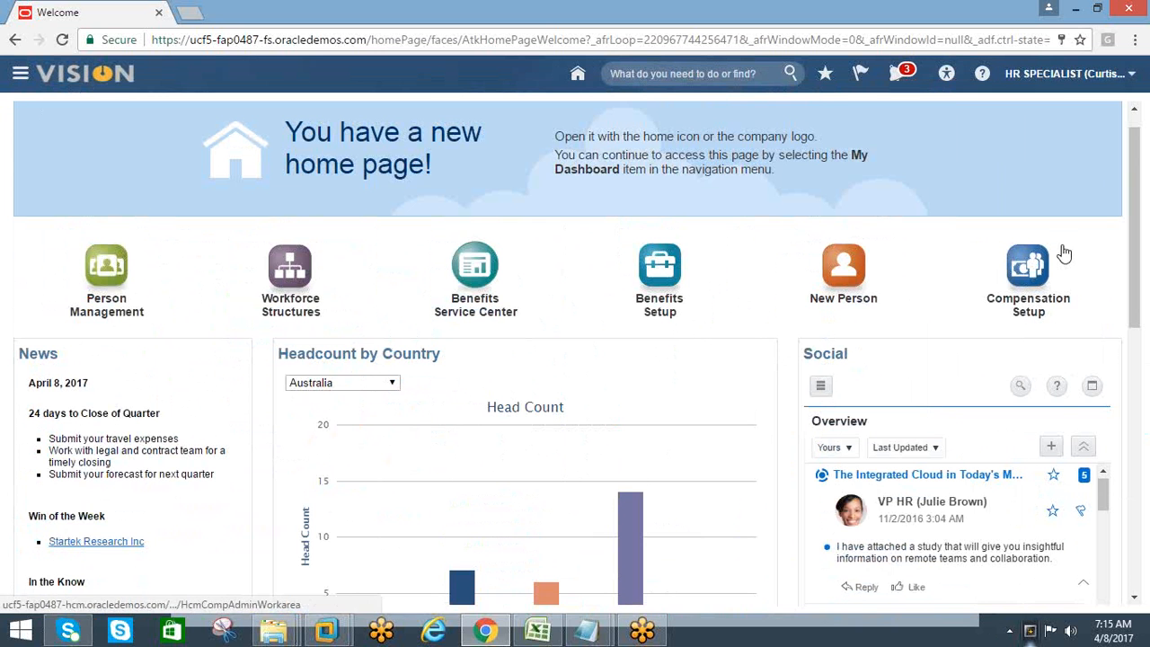
# Go back to the APPS 12.1.1 virtual machine, search the responsibilities for "%sys%admin%" and switch to System Administrator
pyautogui.moveTo(326, 630)
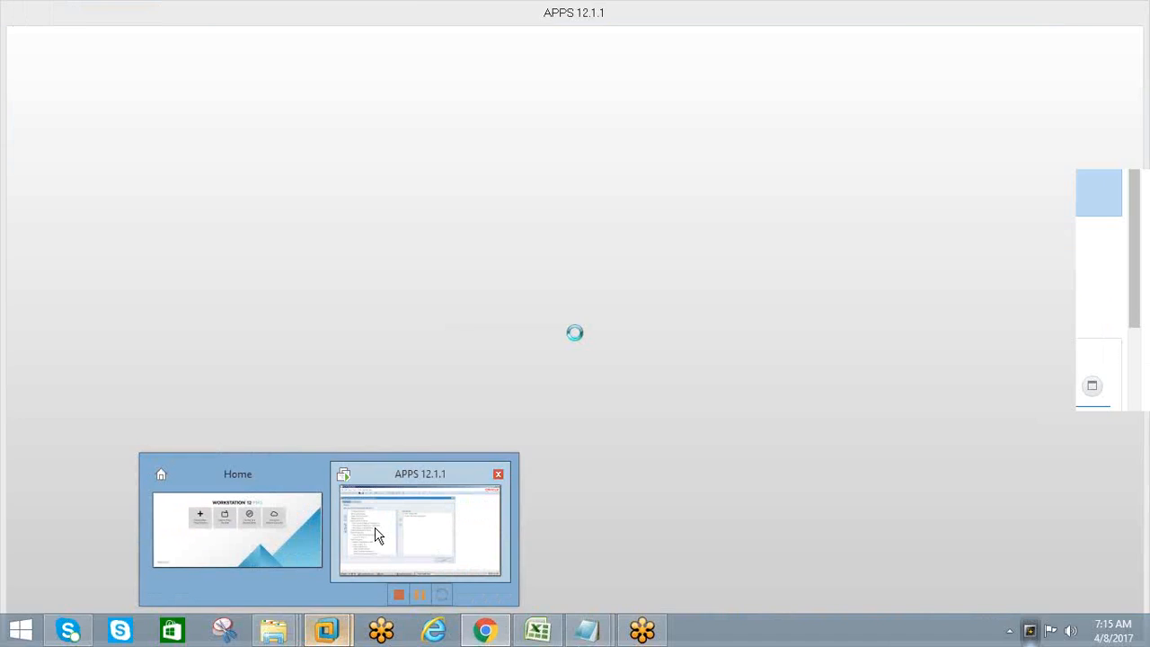
pyautogui.click(376, 531)
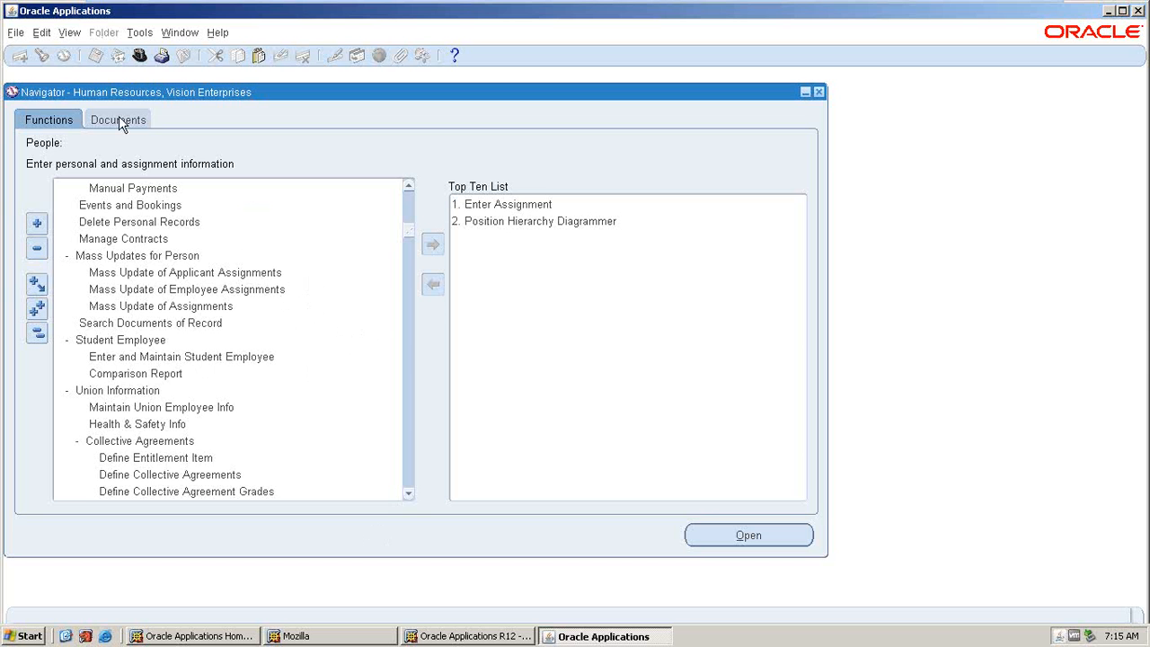
pyautogui.click(145, 52)
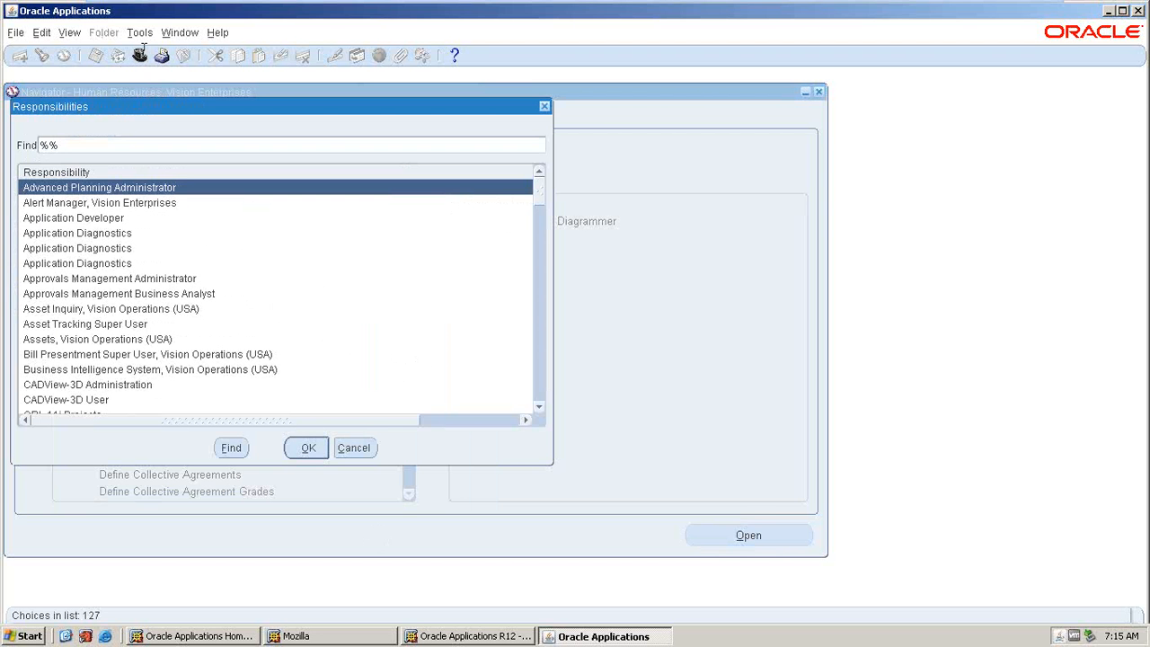
pyautogui.press('BackSpace')
pyautogui.press('BackSpace')
pyautogui.write('%sys%admi')
pyautogui.press('Return')
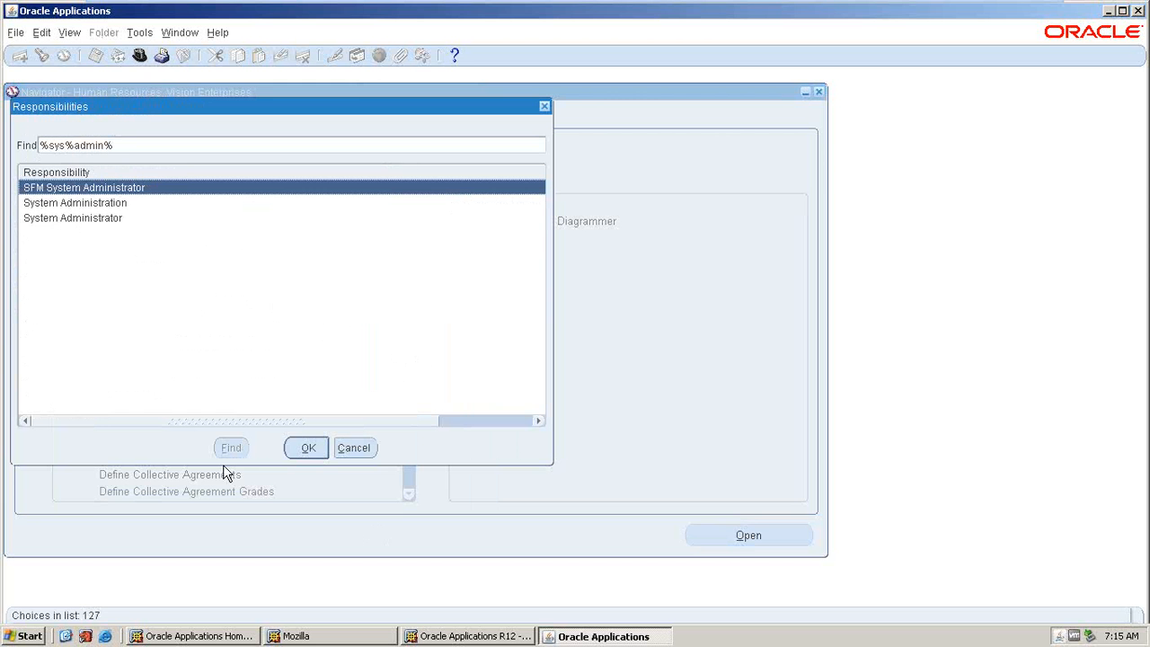
pyautogui.click(90, 218)
pyautogui.click(302, 447)
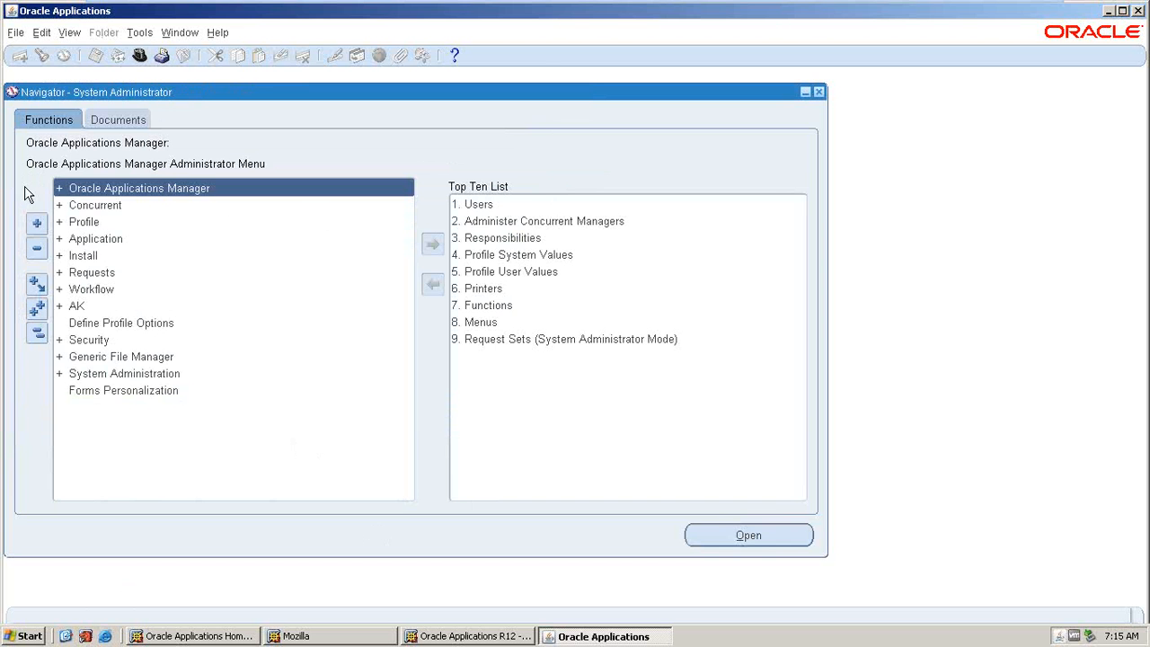
# View the blank Users form from the Top Ten List and close it
pyautogui.doubleClick(481, 206)
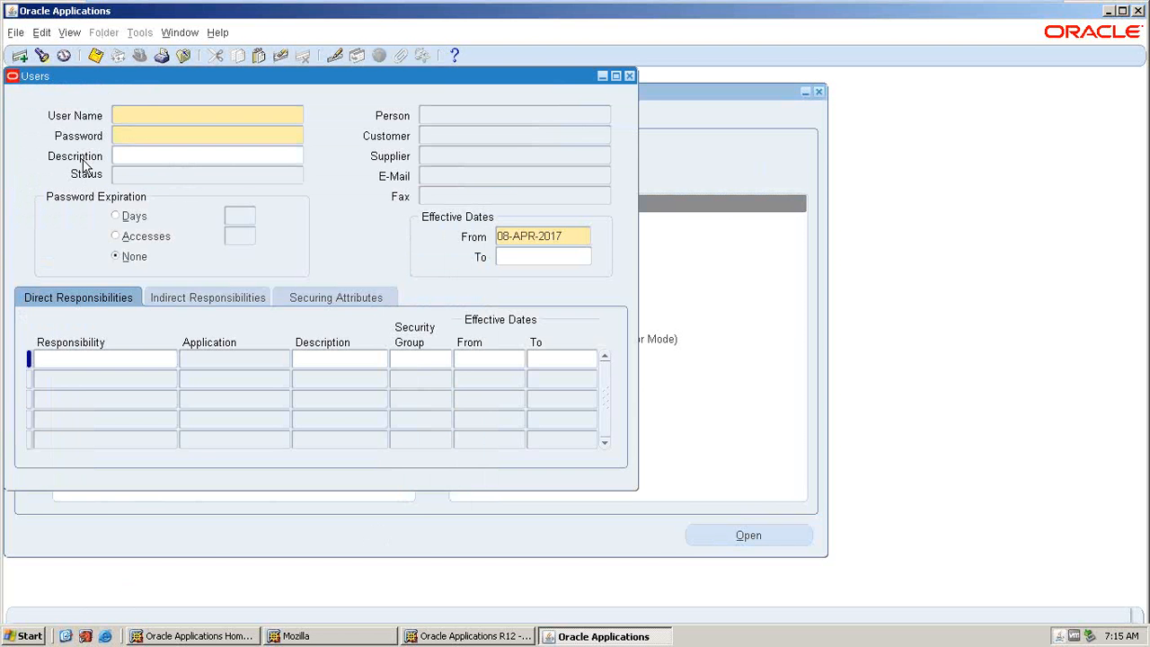
pyautogui.click(124, 136)
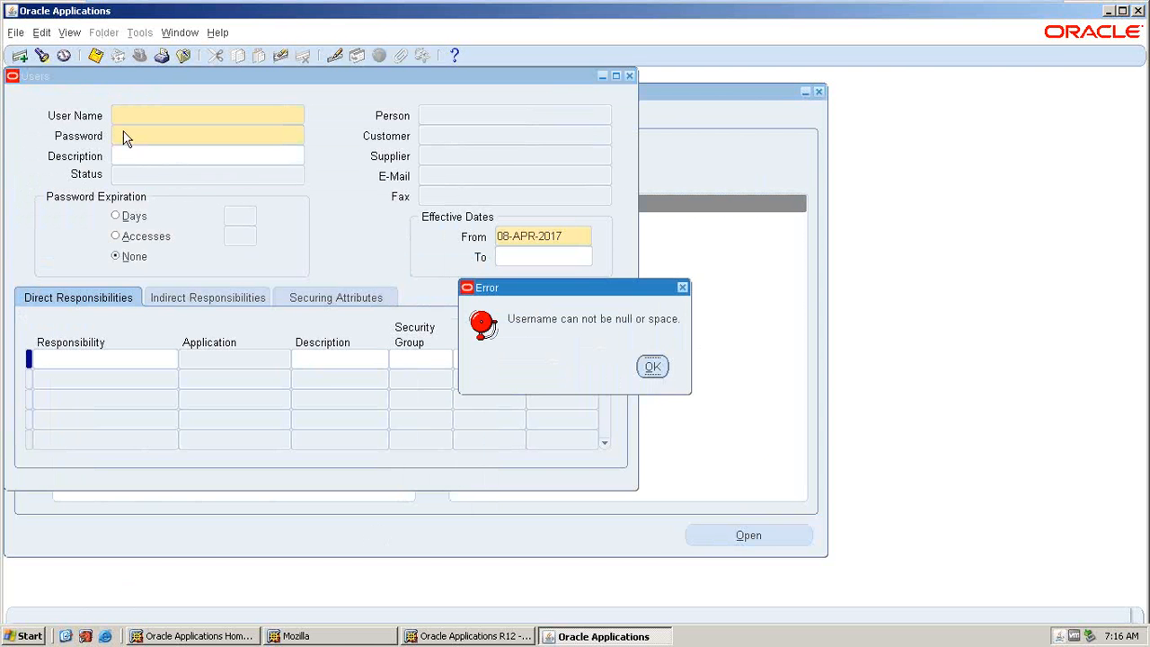
pyautogui.press('Return')
pyautogui.click(629, 76)
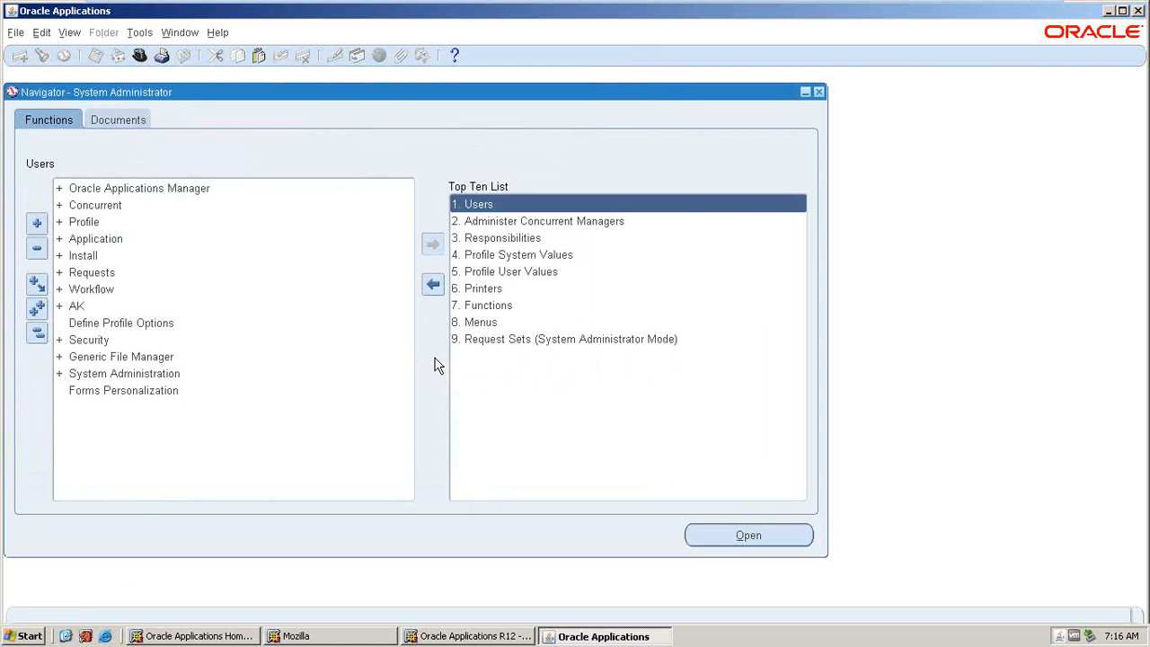
# Expand Security and User, view the form for defining an application user, and close it
pyautogui.doubleClick(82, 341)
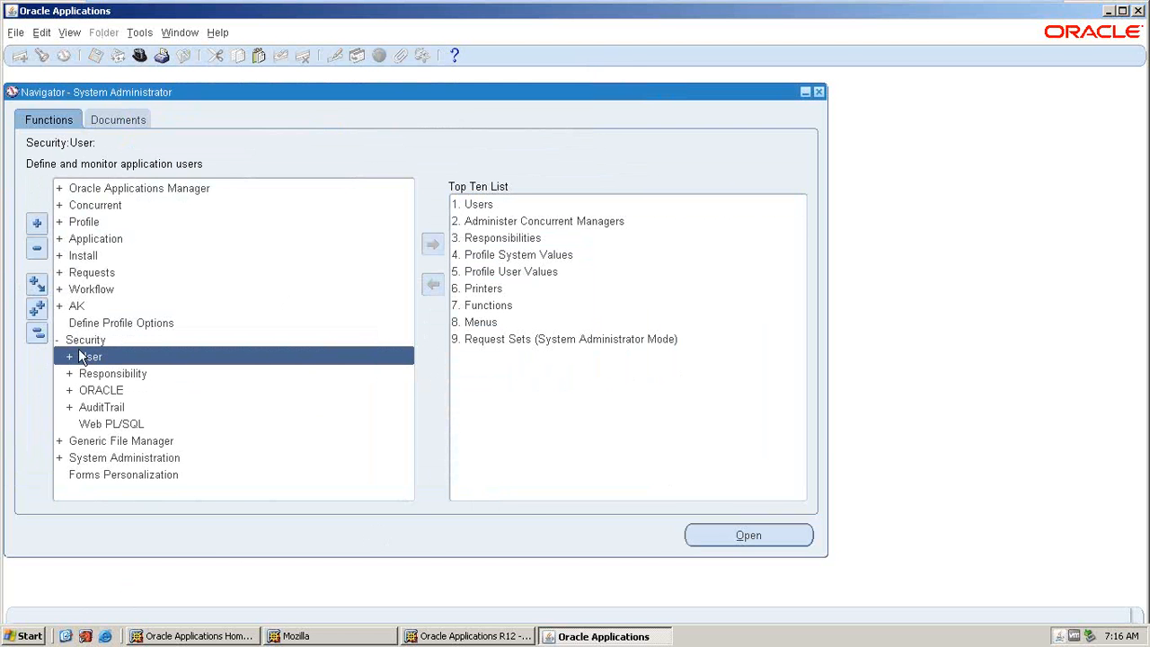
pyautogui.doubleClick(91, 356)
pyautogui.click(96, 370)
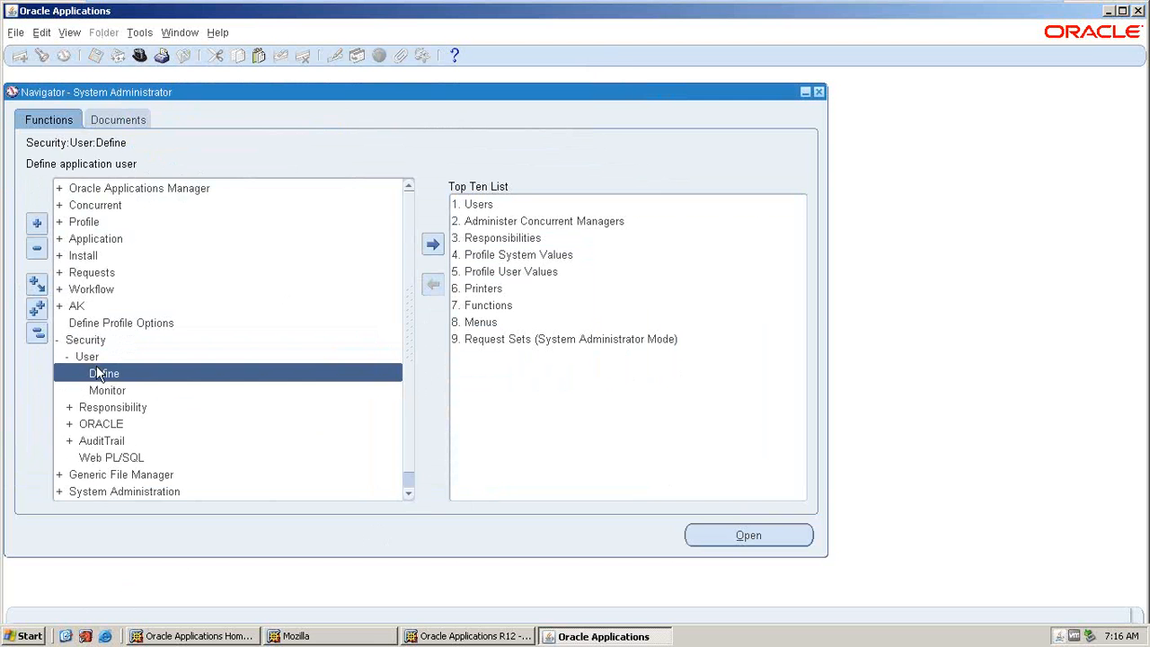
pyautogui.doubleClick(95, 372)
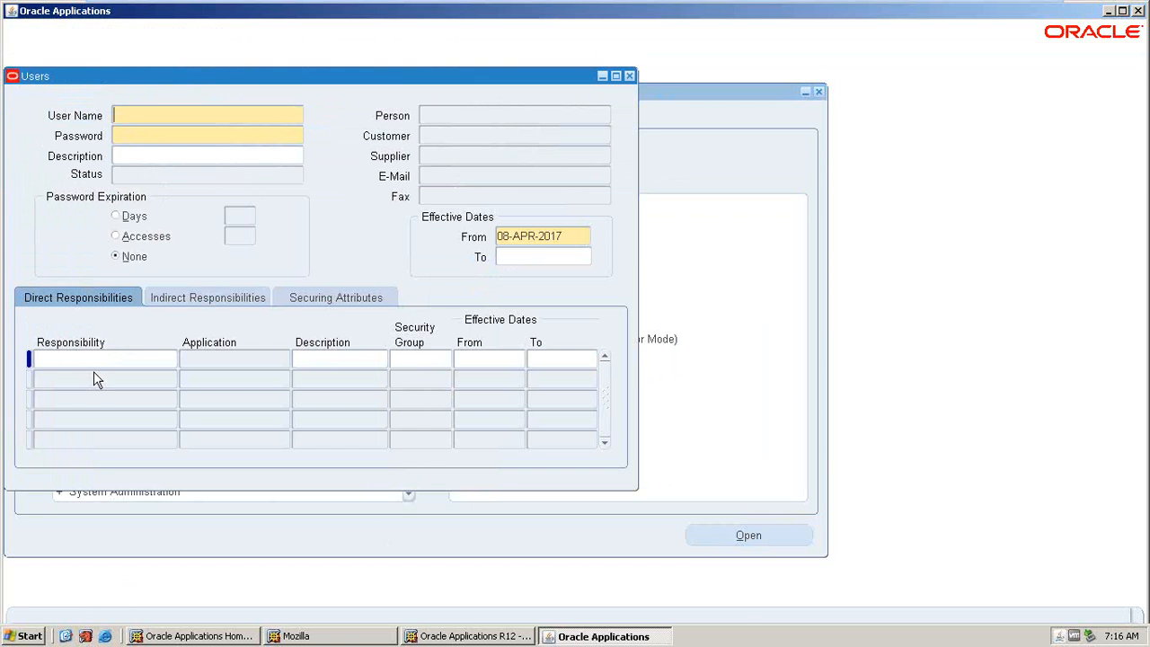
pyautogui.click(630, 77)
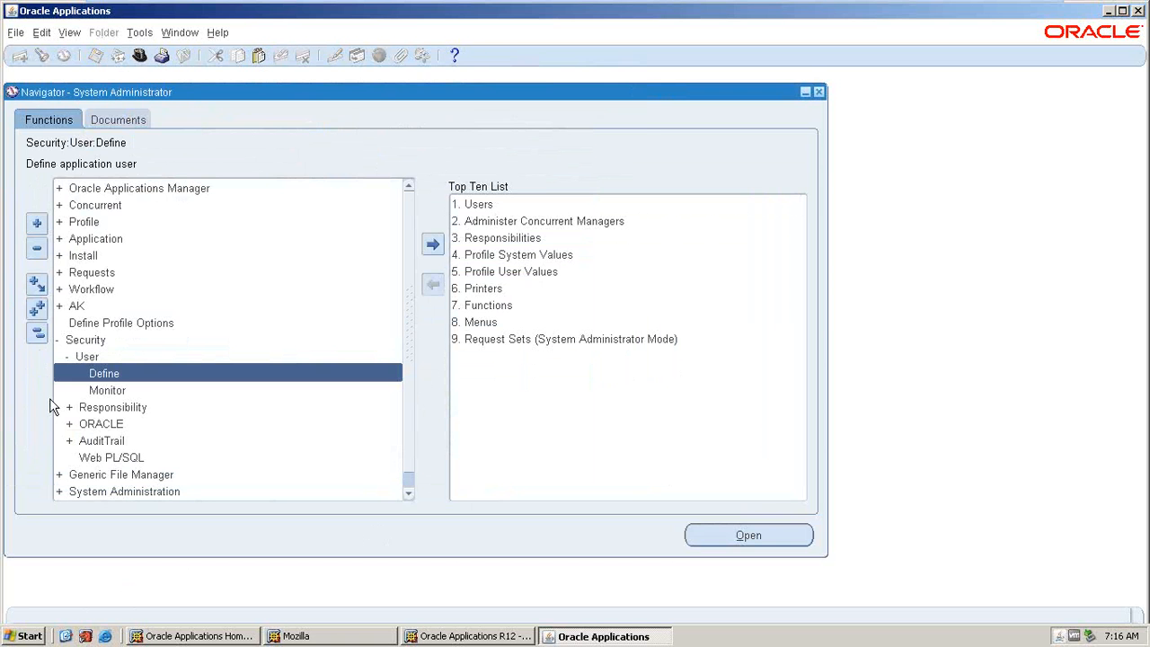
# Expand Responsibility under Security, view the form for defining a responsibility, and close it
pyautogui.doubleClick(108, 411)
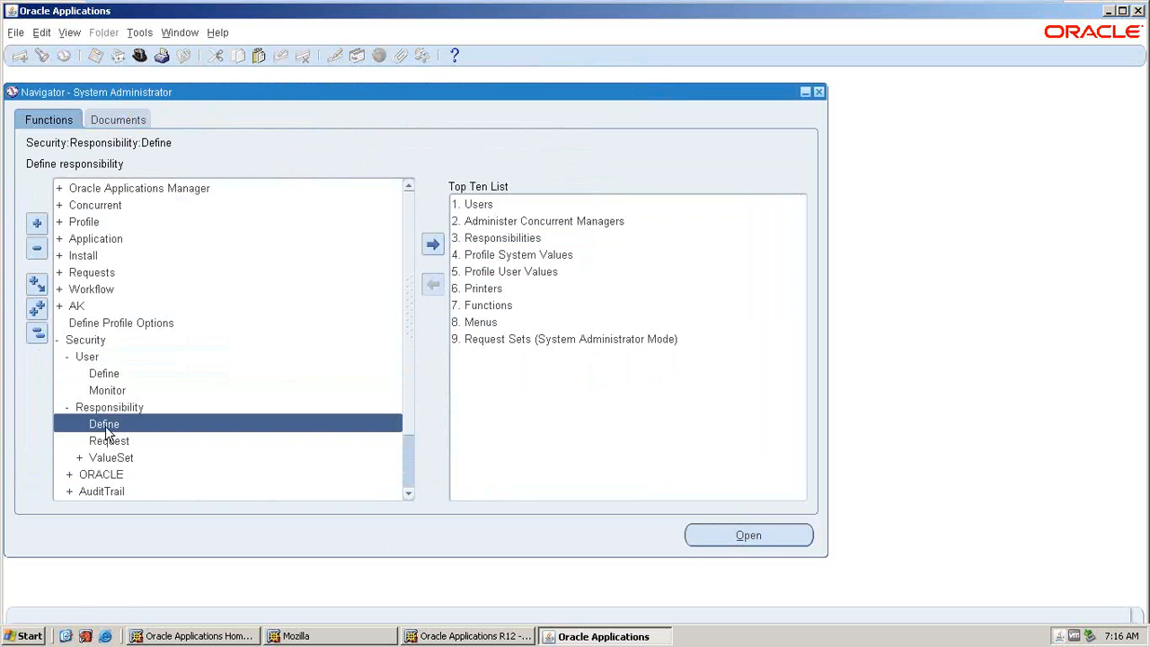
pyautogui.doubleClick(105, 429)
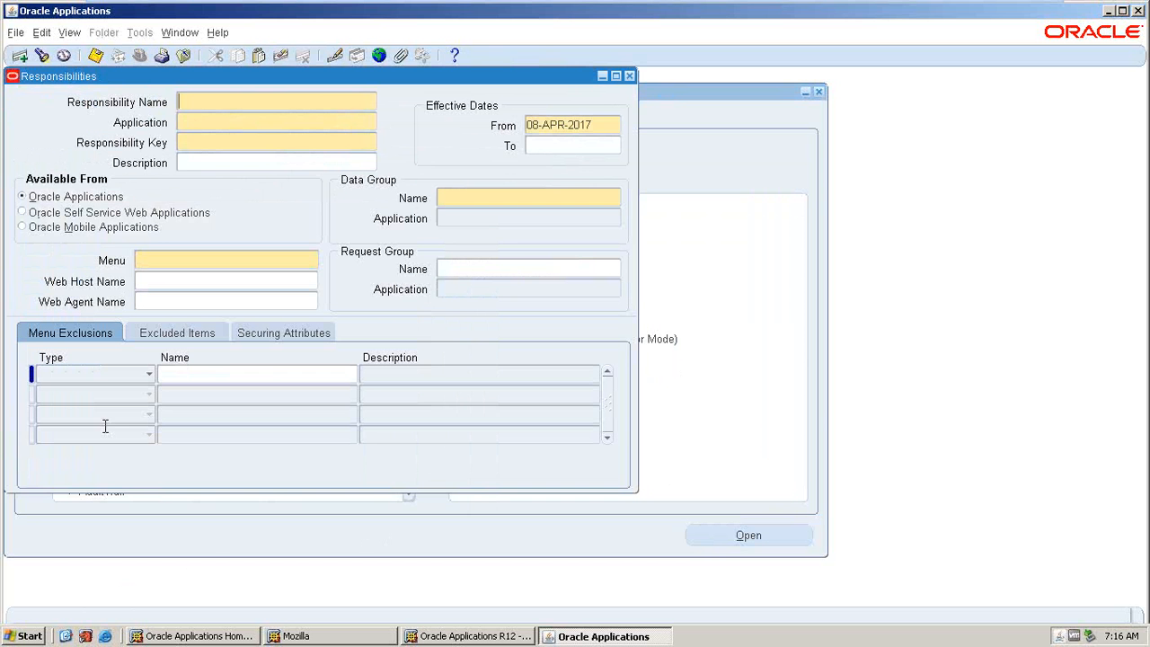
pyautogui.click(628, 76)
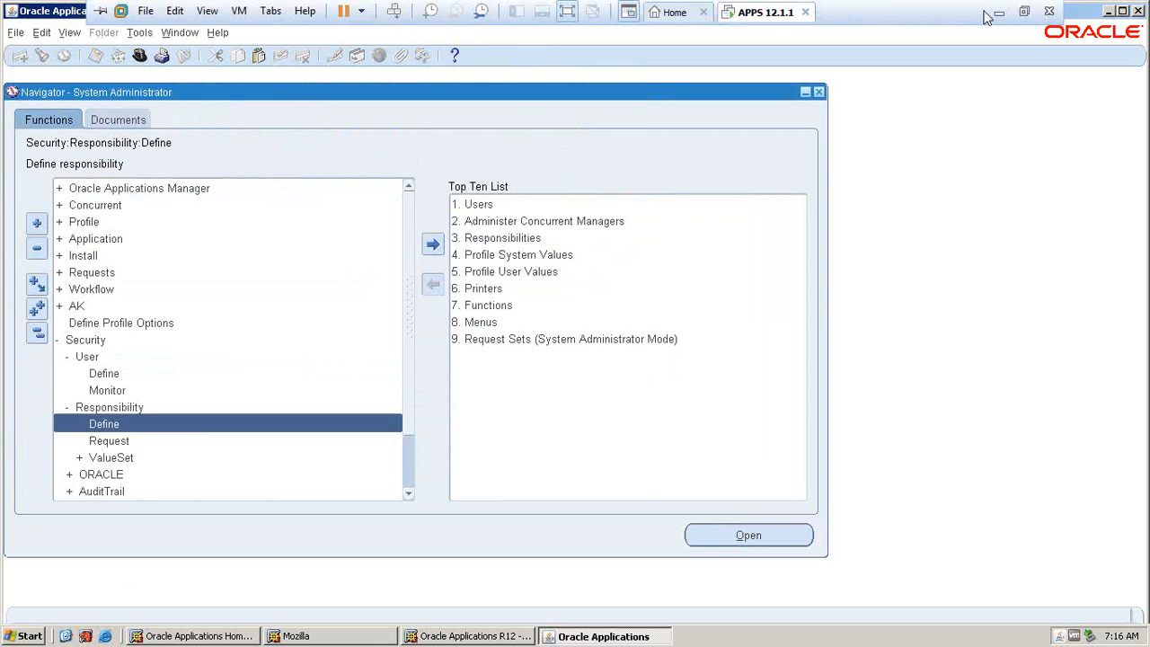
# Return to the Vision home page in Chrome, go to Setup and Maintenance and open the Implementation Projects list
pyautogui.click(997, 14)
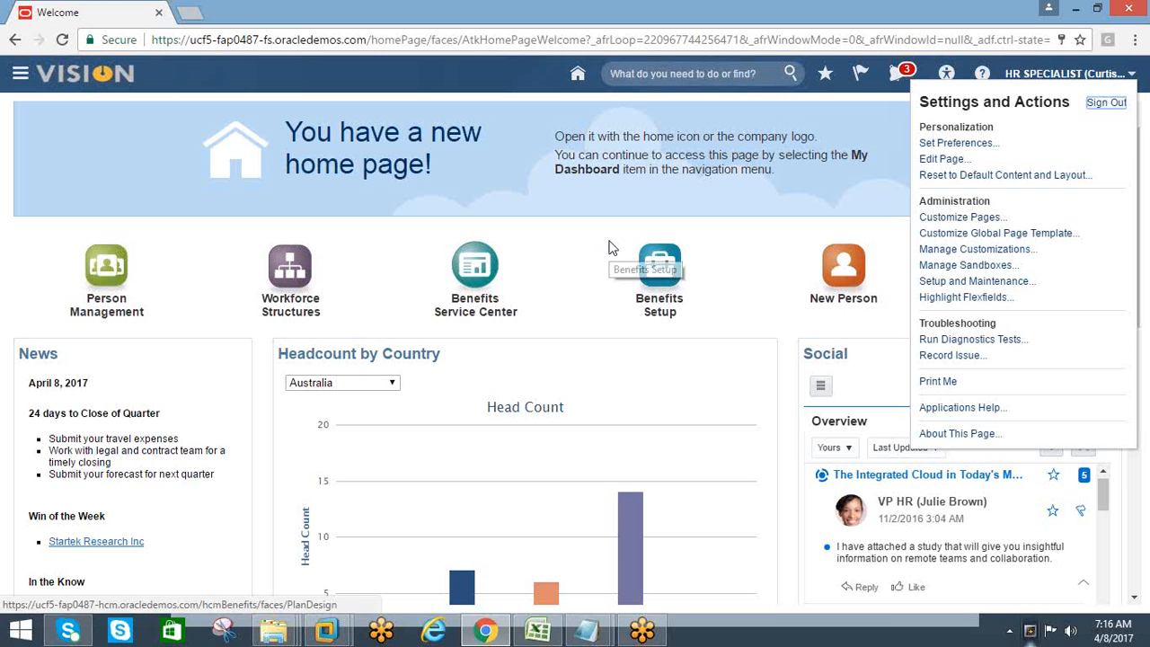
pyautogui.click(944, 285)
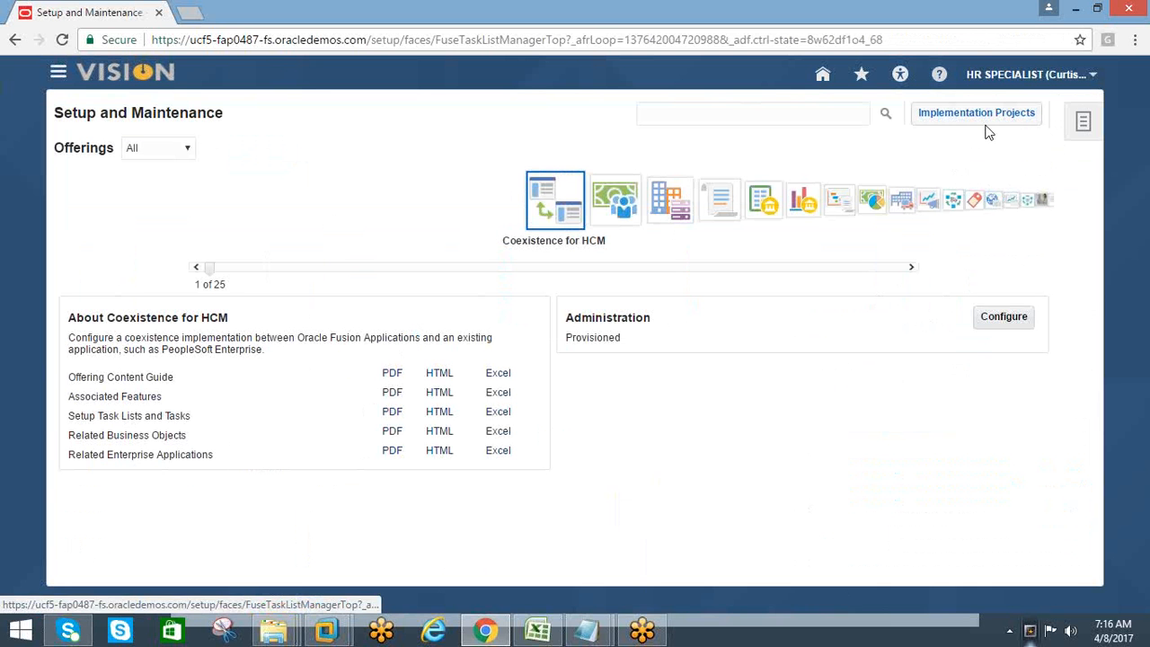
pyautogui.click(56, 77)
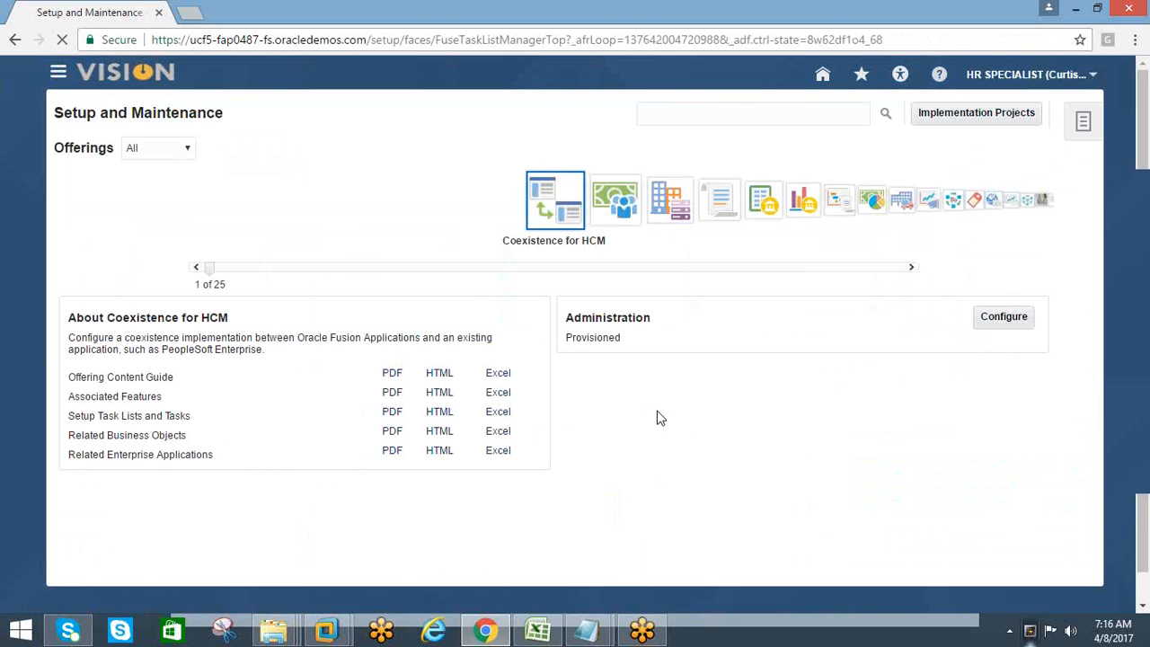
pyautogui.click(1080, 194)
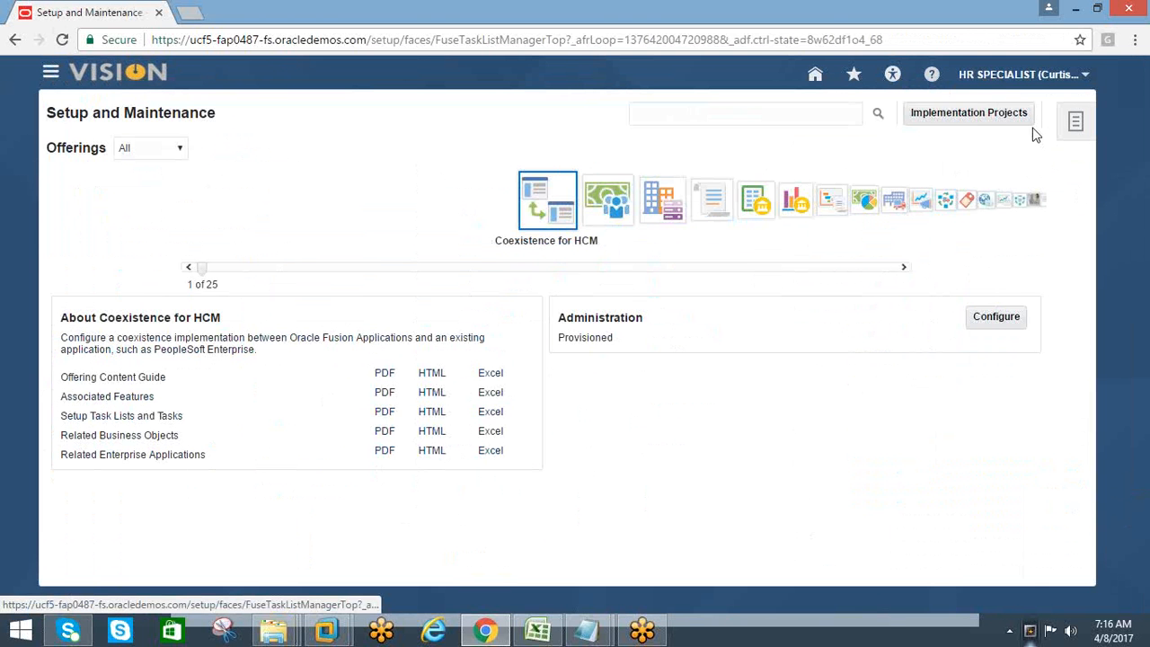
pyautogui.click(975, 110)
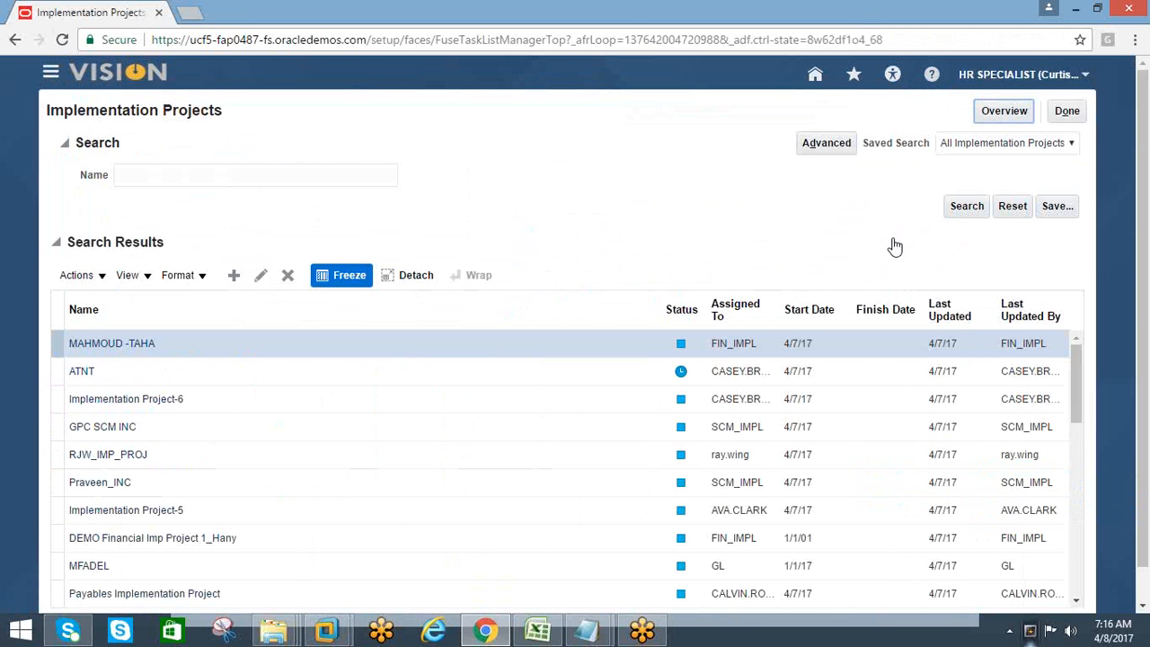
# Open the first listed implementation project, expand Financials down to the Define Implementation Users tasks, and select Create Implementation Users
pyautogui.click(90, 348)
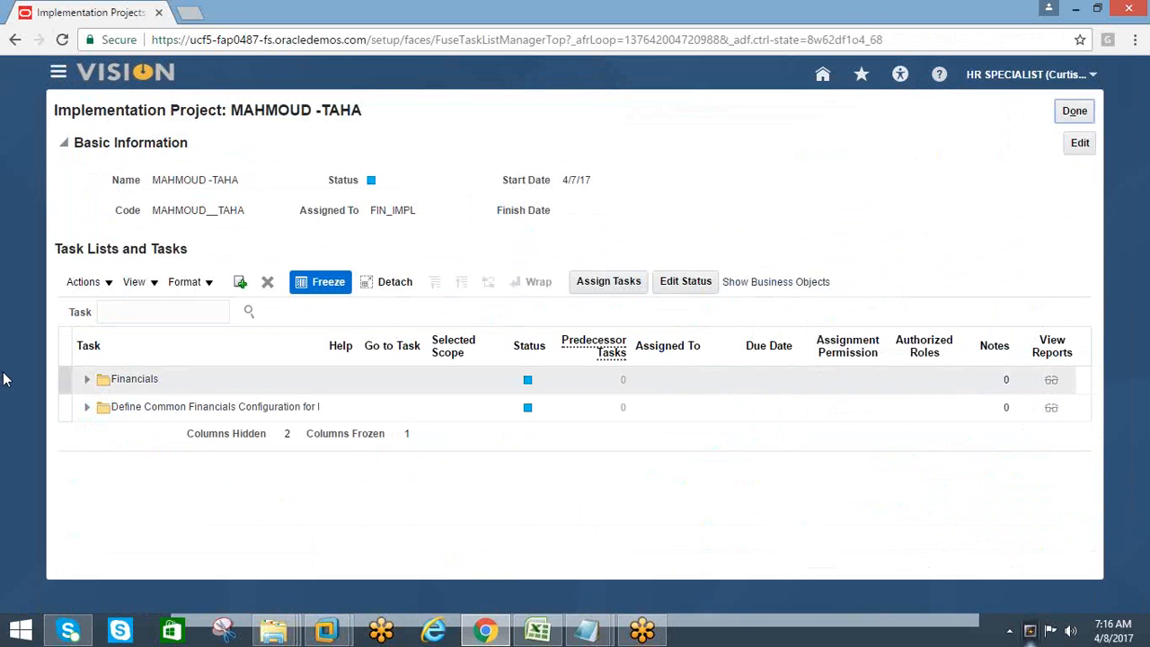
pyautogui.click(86, 379)
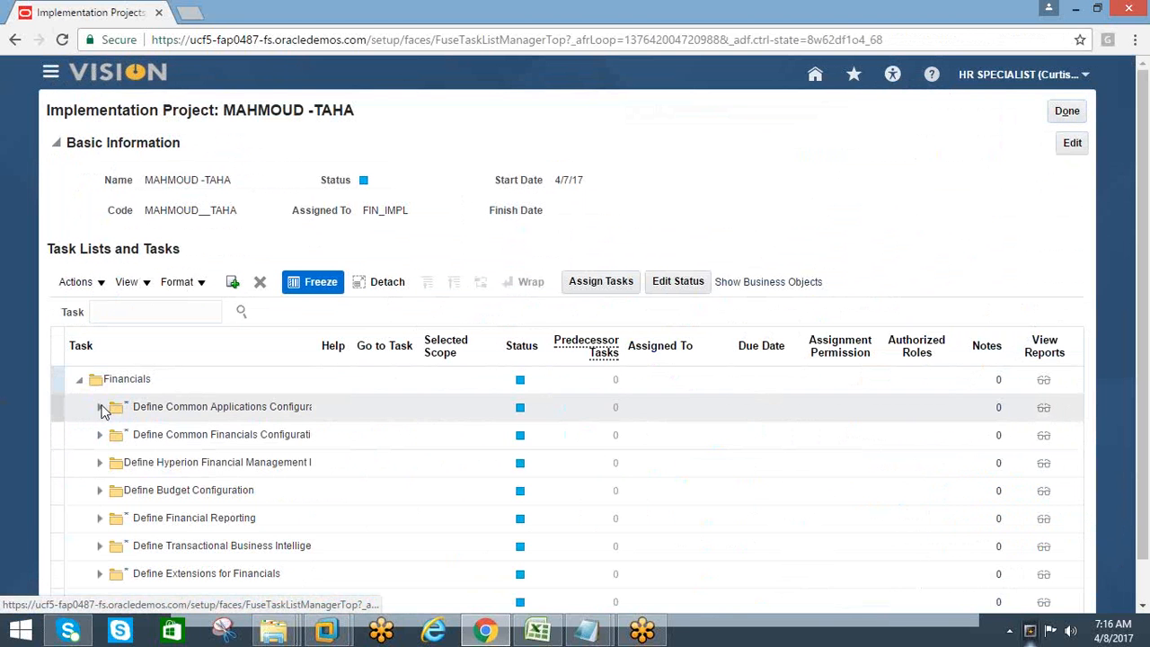
pyautogui.click(101, 411)
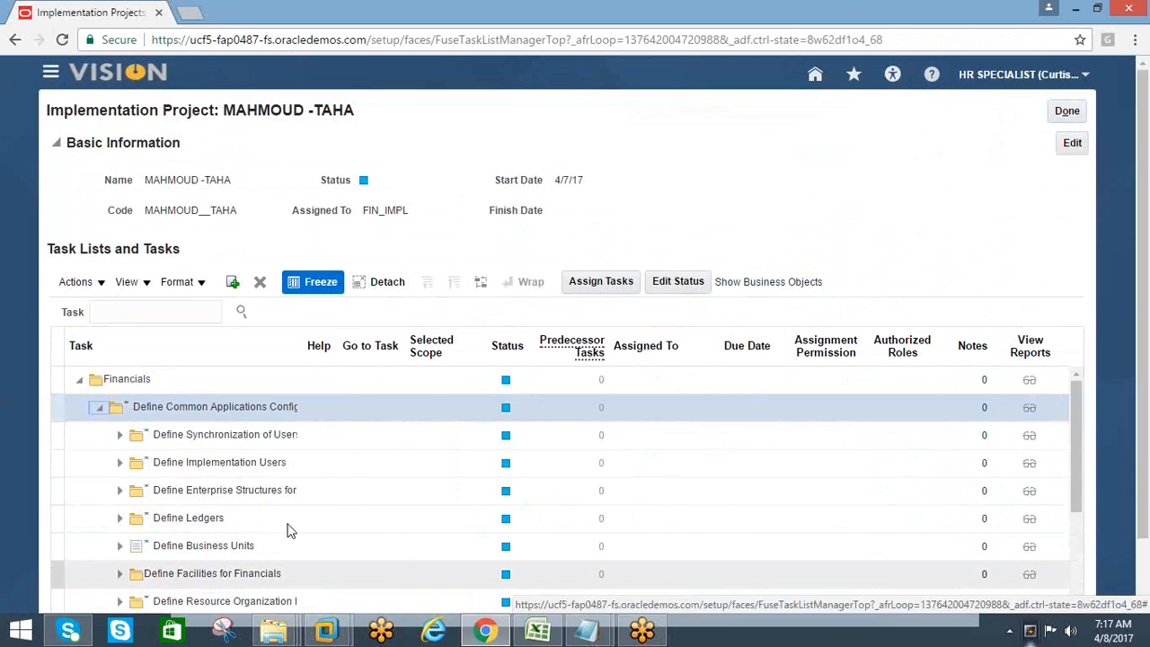
pyautogui.click(120, 434)
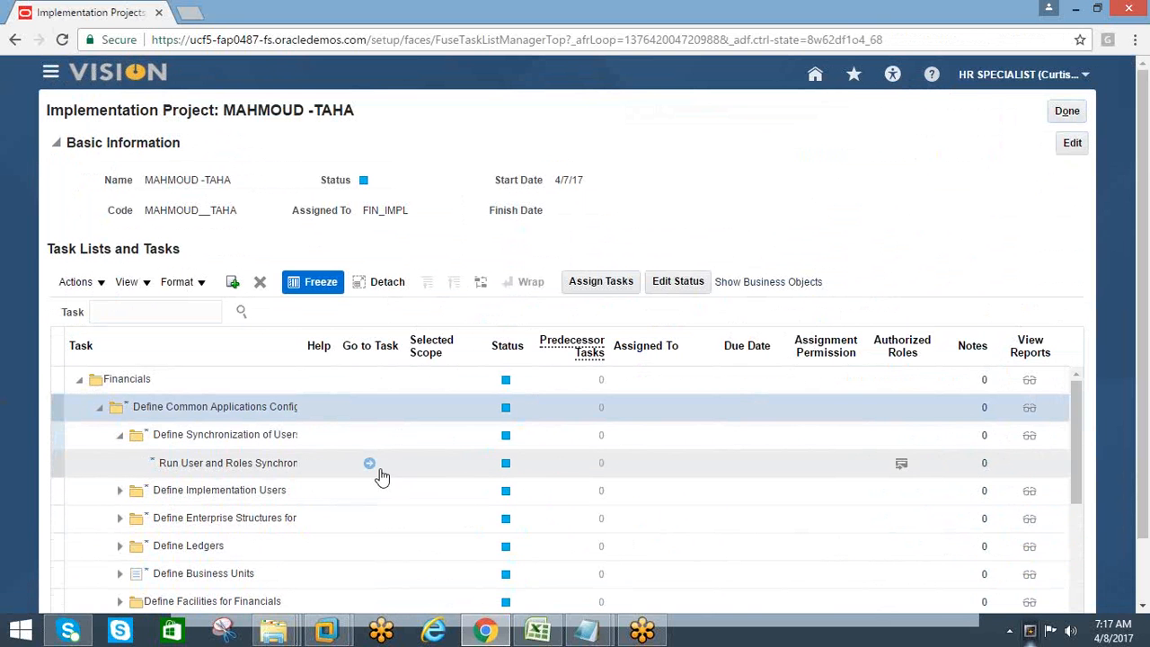
pyautogui.click(119, 491)
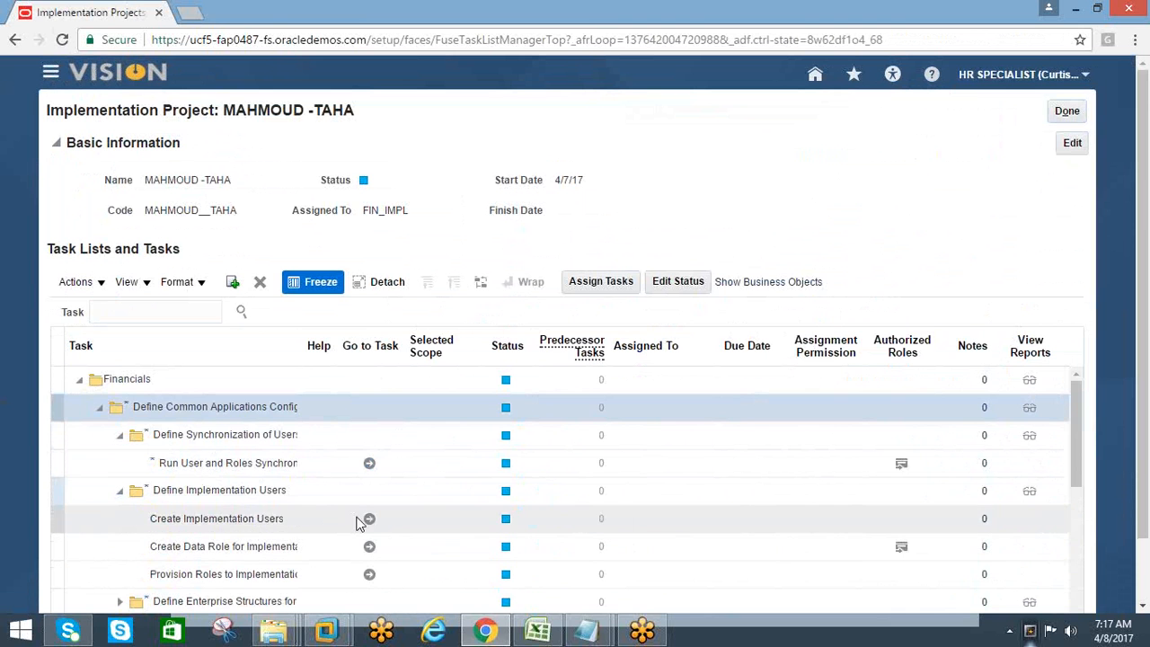
pyautogui.click(206, 526)
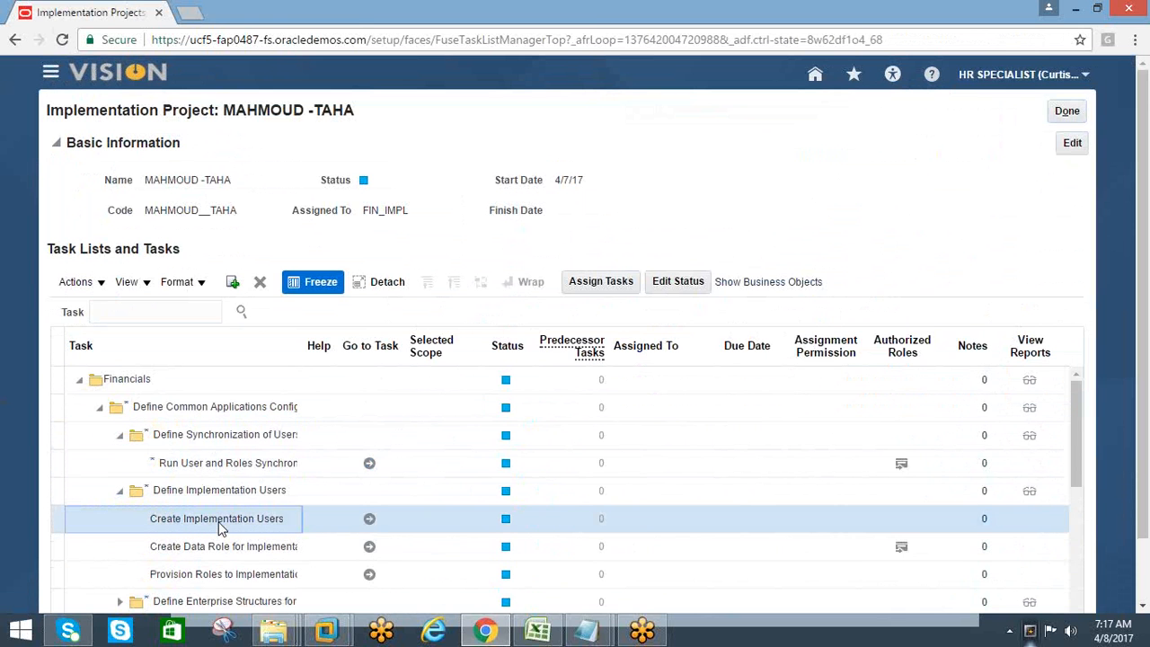
# Go to the Create Implementation Users task and highlight "Identity Manager" in the heading of the page that opens
pyautogui.click(369, 521)
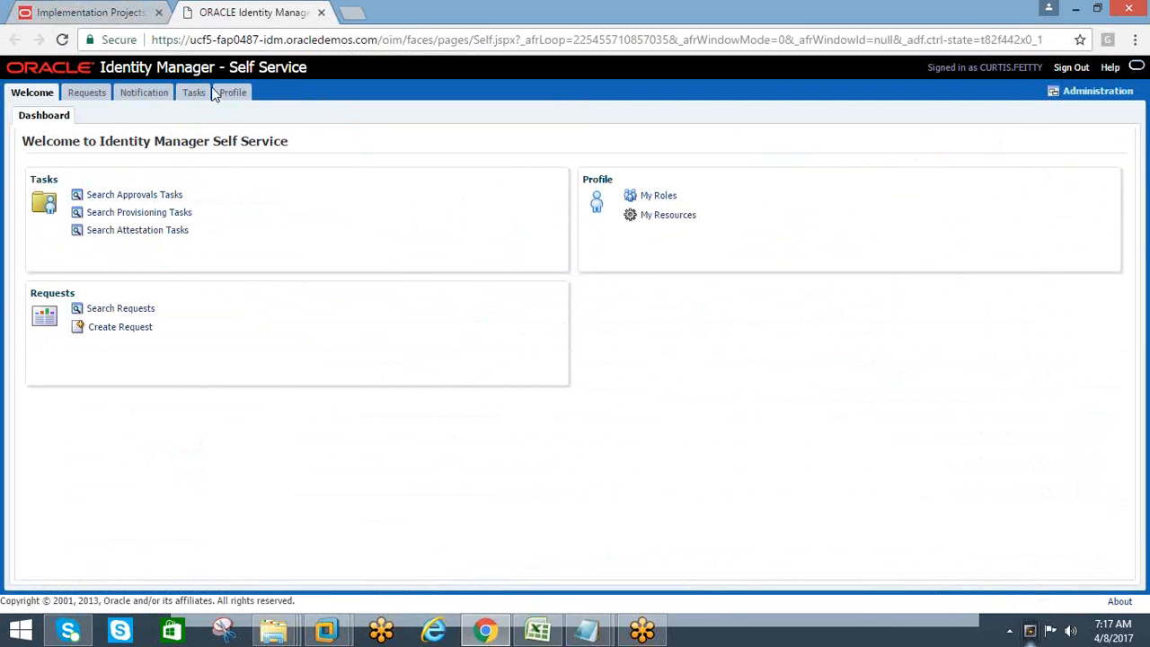
pyautogui.moveTo(216, 68); pyautogui.dragTo(43, 72)
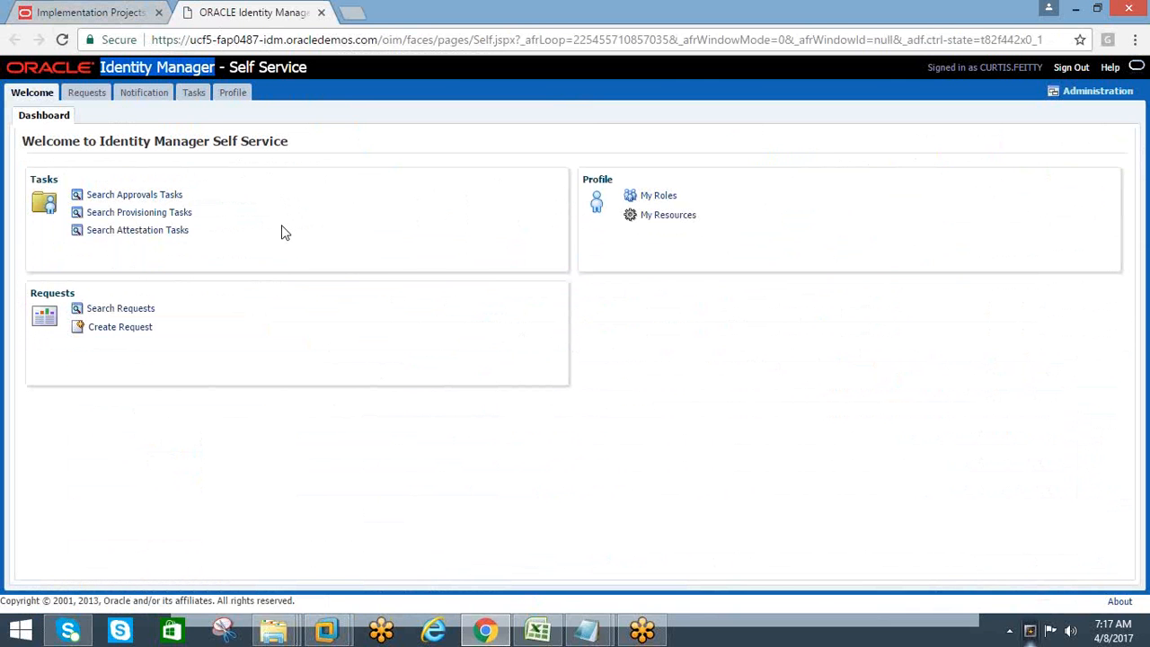
# Switch to the APPS 12.1.1 virtual machine, view the System Administrator Navigator, and minimize its windows before returning to Chrome
pyautogui.click(341, 631)
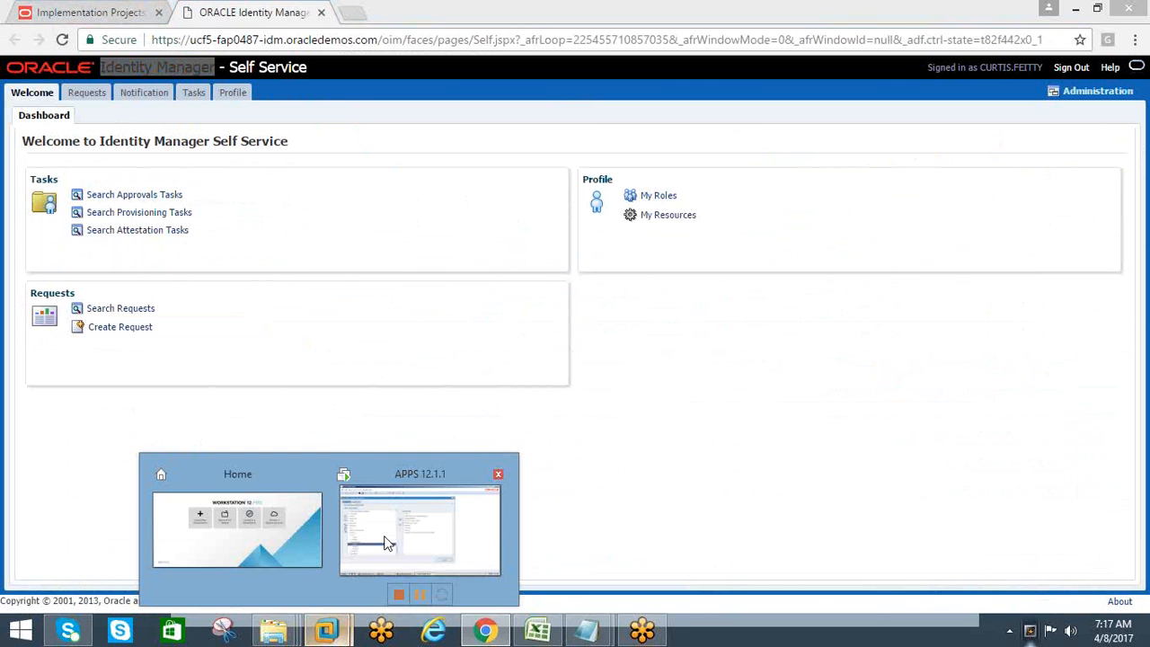
pyautogui.click(421, 521)
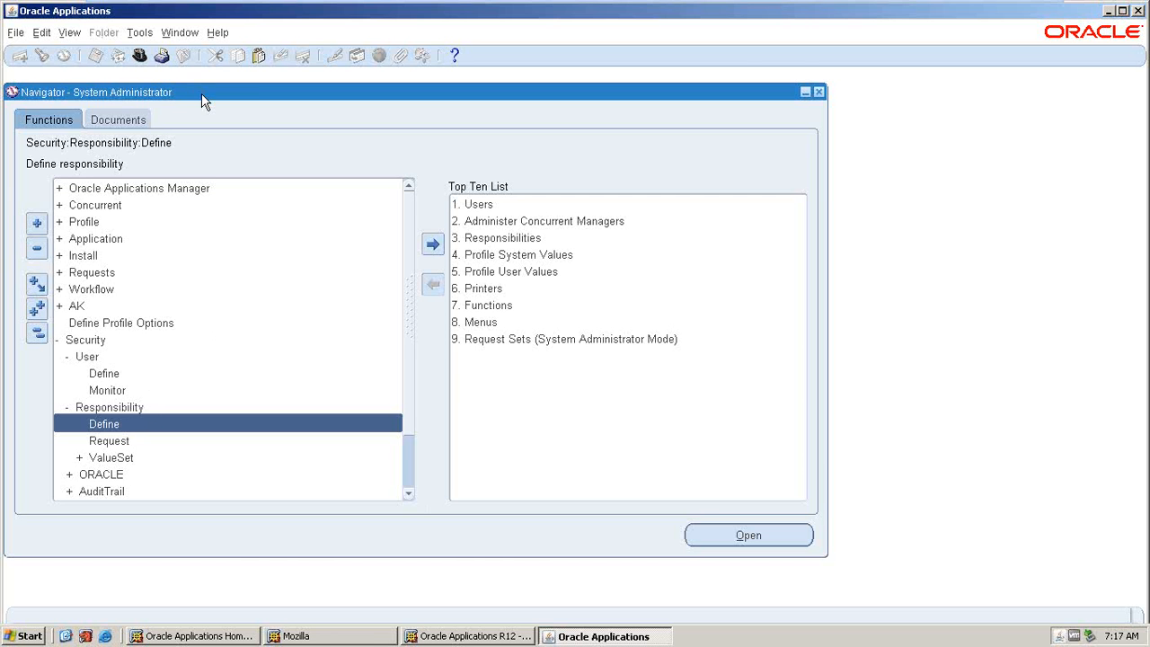
pyautogui.moveTo(202, 93); pyautogui.dragTo(257, 101)
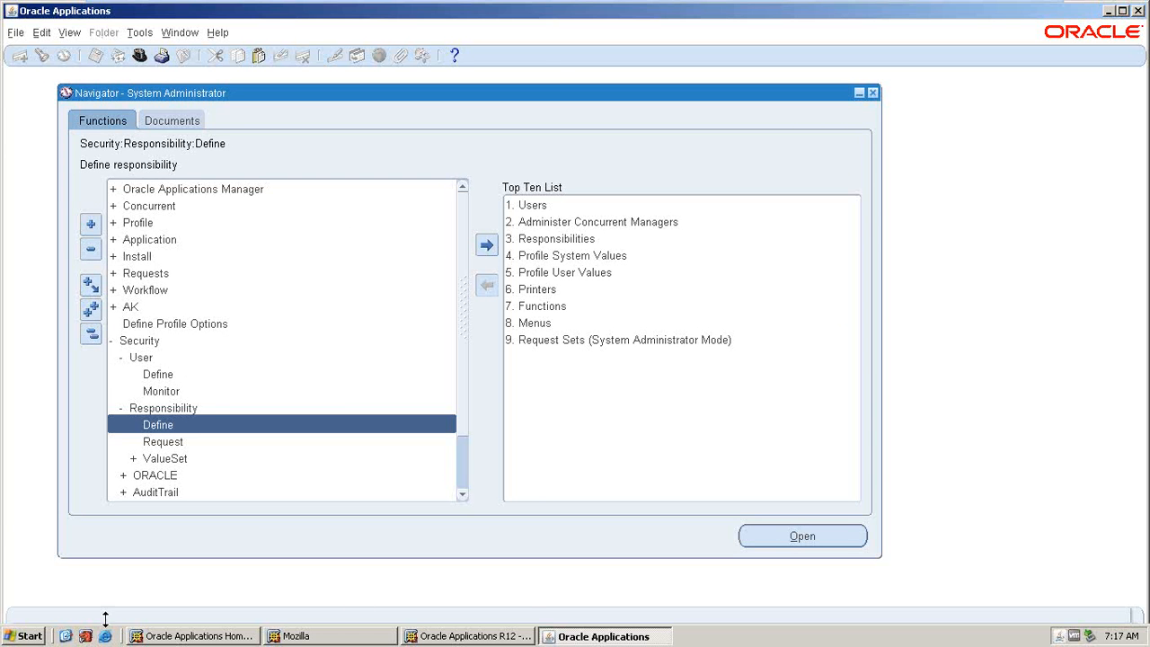
pyautogui.click(66, 636)
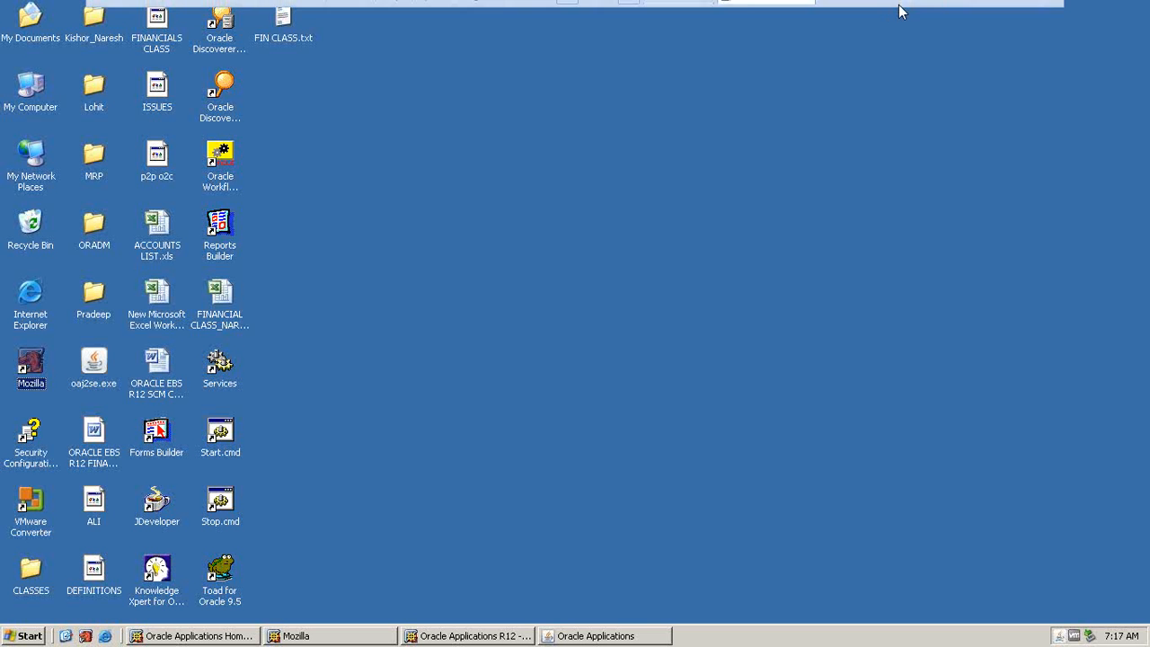
pyautogui.click(997, 15)
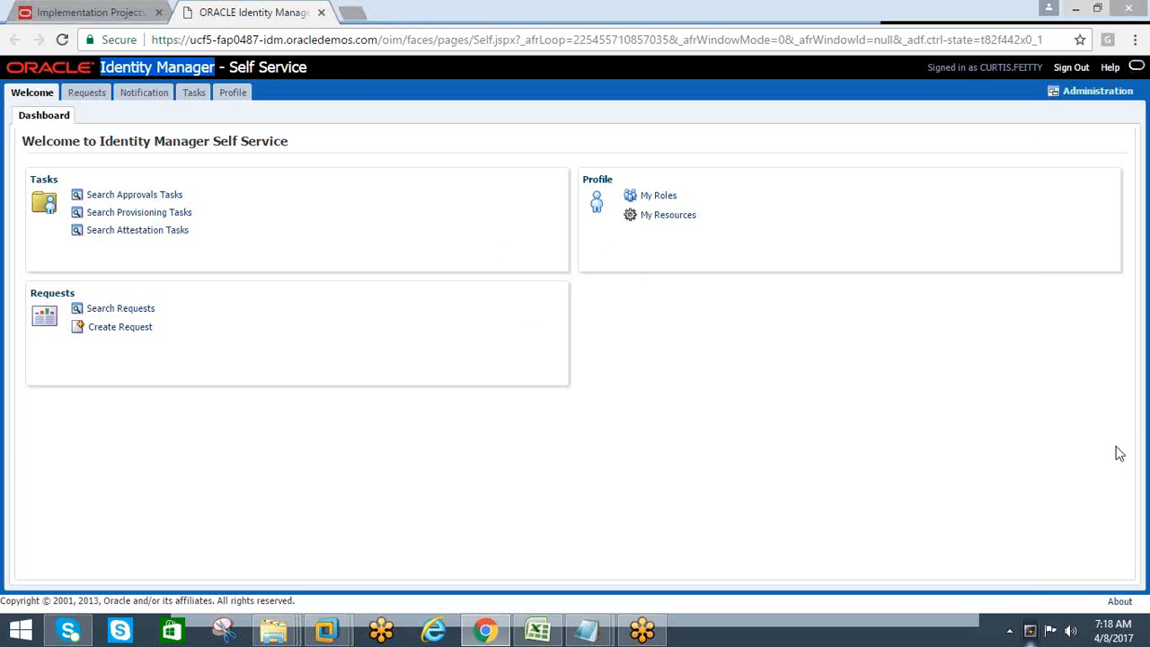
pyautogui.click(1118, 42)
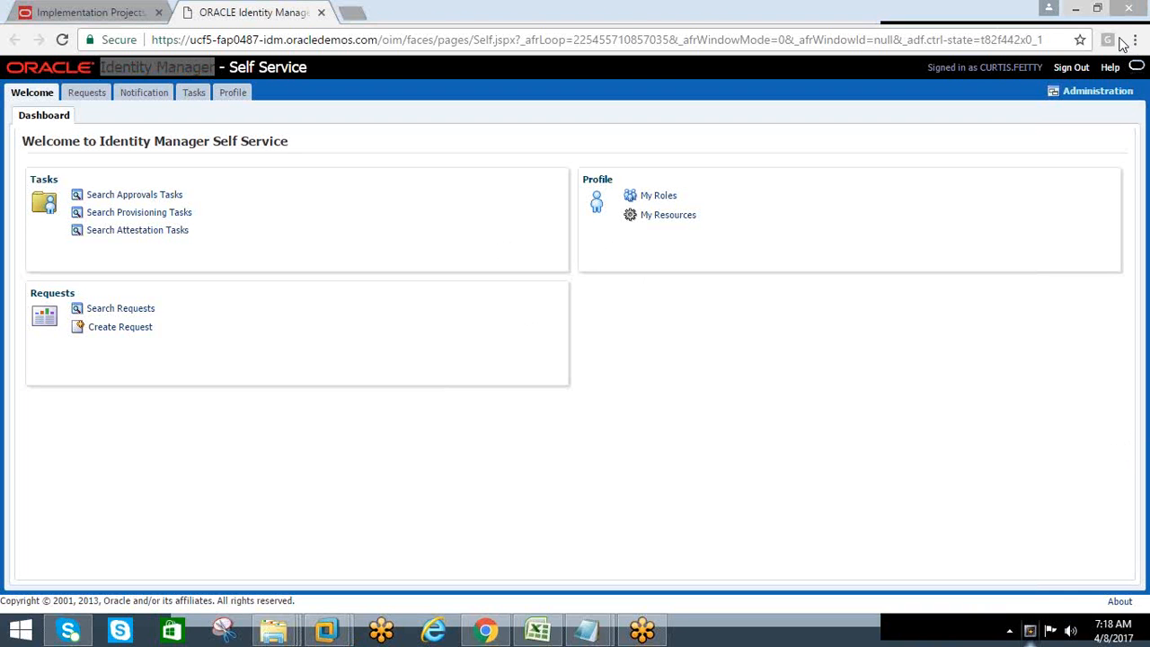
pyautogui.click(1119, 41)
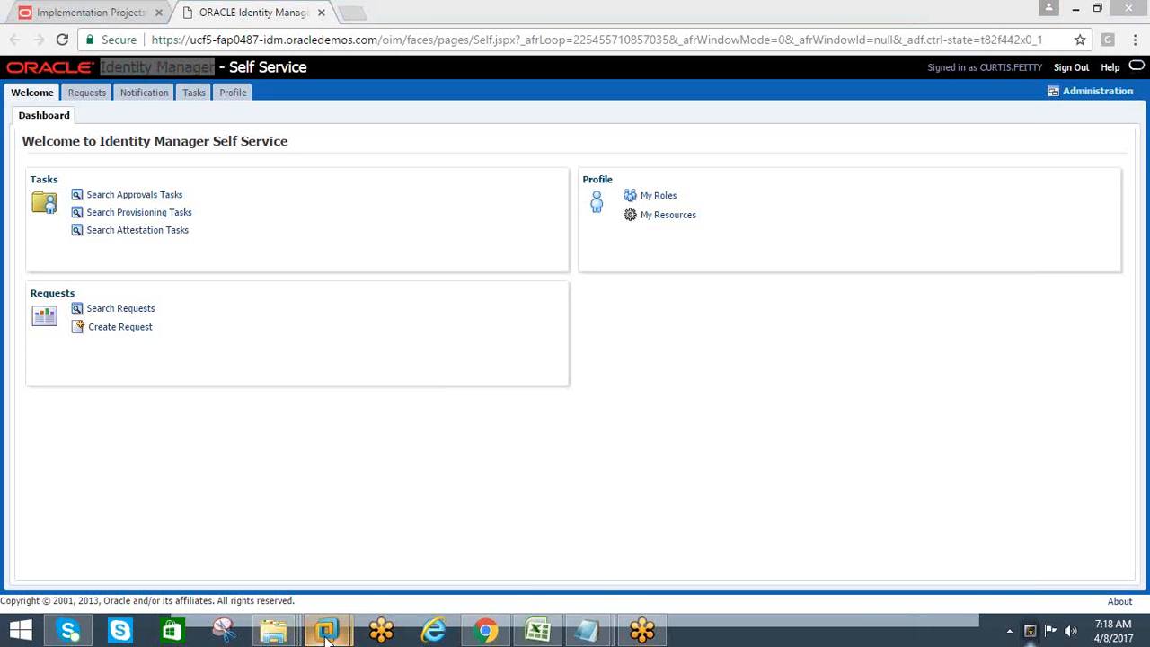
pyautogui.moveTo(326, 635)
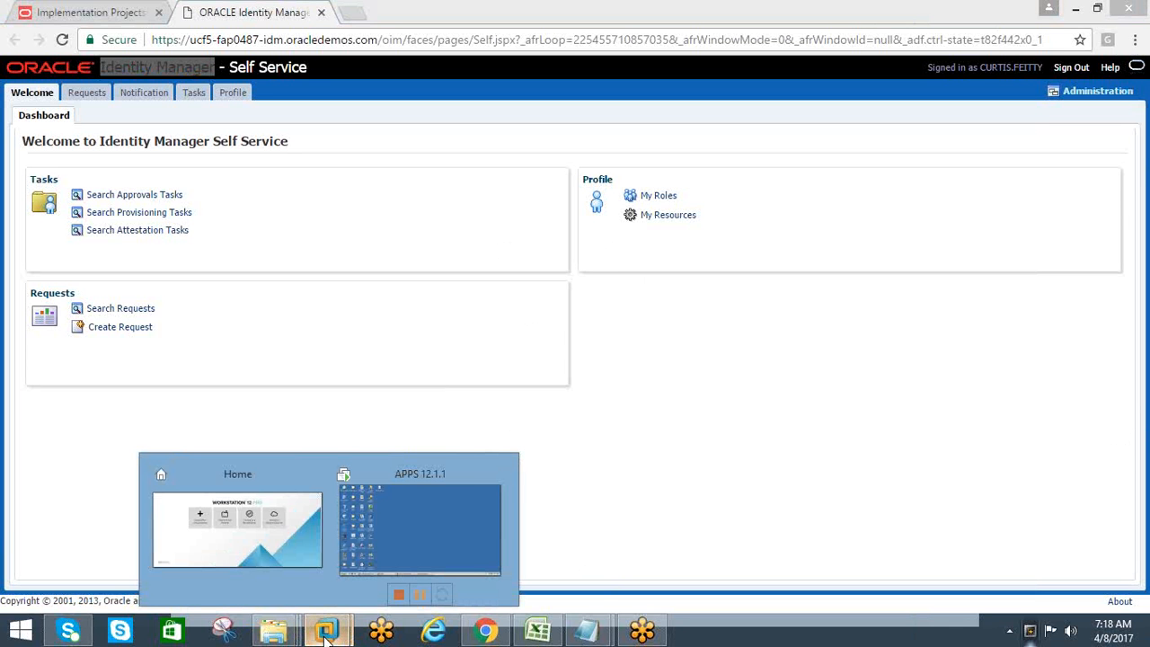
pyautogui.click(345, 95)
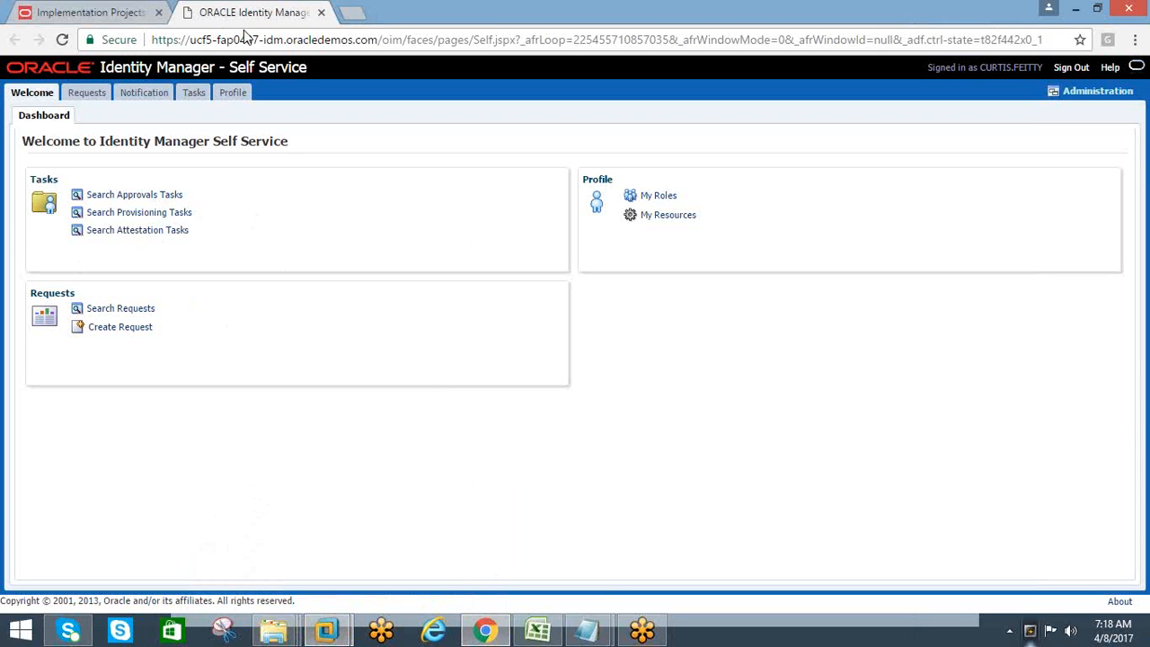
# Revisit the implementation project's task list and close the Identity Manager page
pyautogui.click(108, 16)
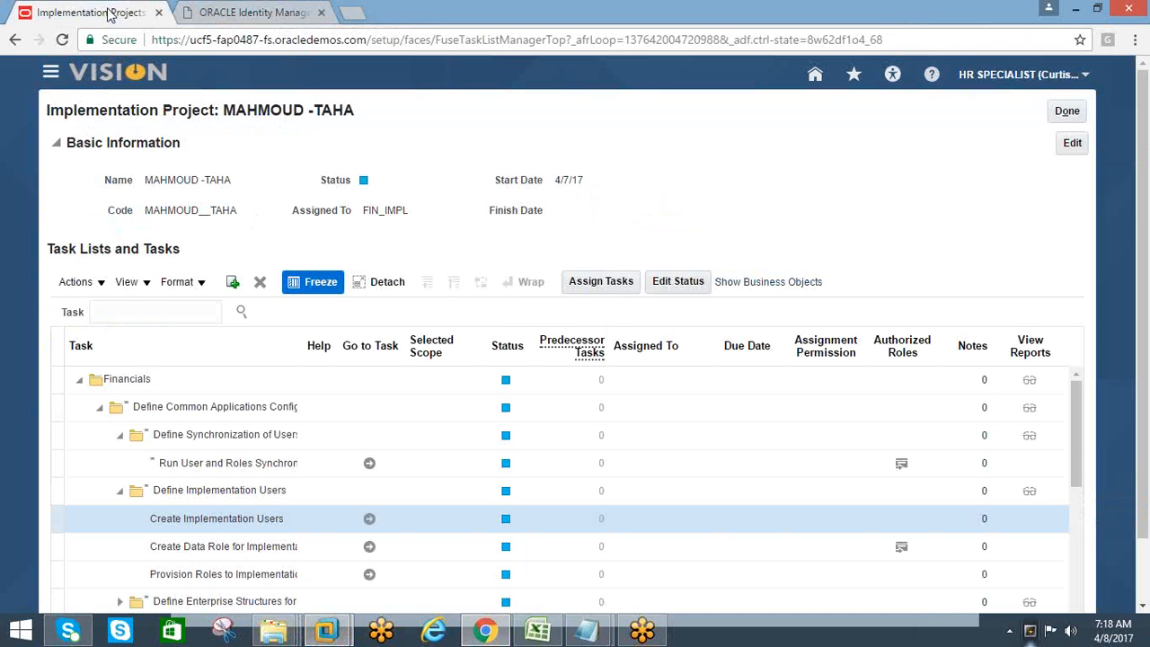
pyautogui.click(253, 14)
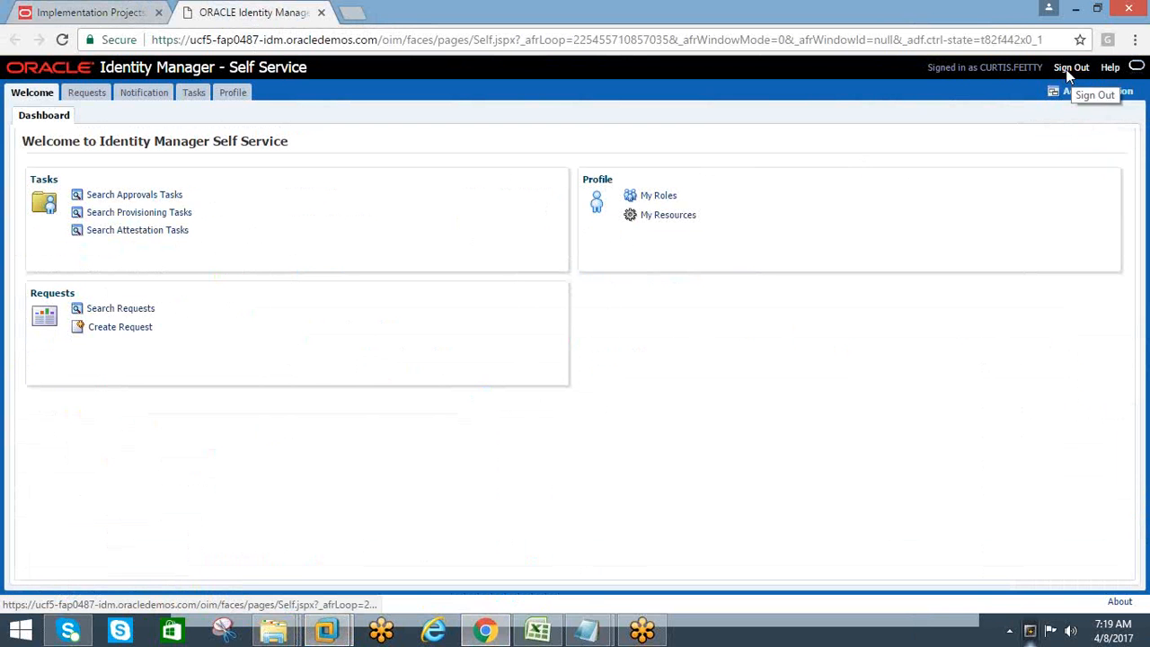
pyautogui.click(321, 13)
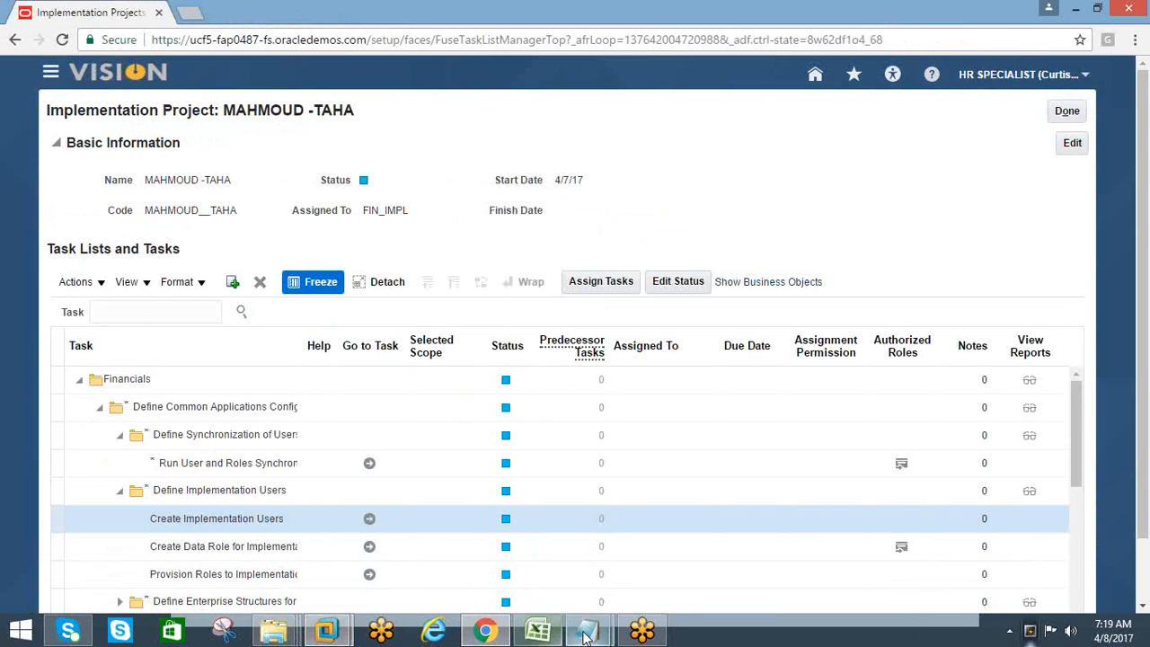
# Switch to Notepad and review the HCM CONTENT topic list from Implementation User down to Manage Business Unit
pyautogui.moveTo(586, 636)
pyautogui.click(499, 543)
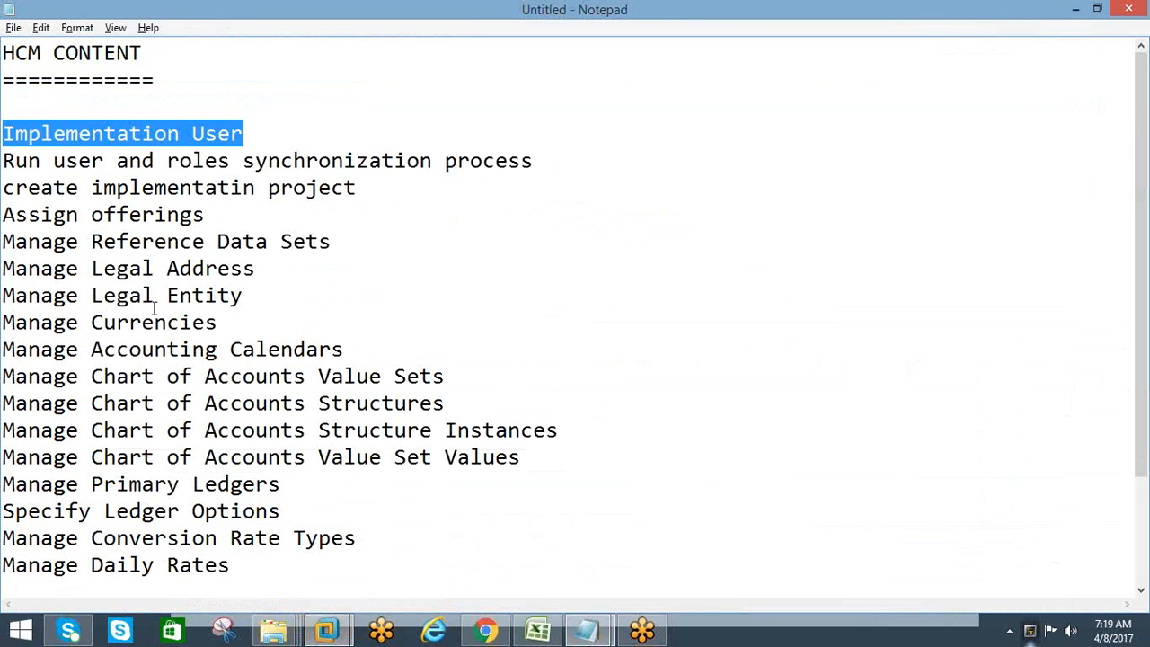
pyautogui.scroll(-1, 144, 360)
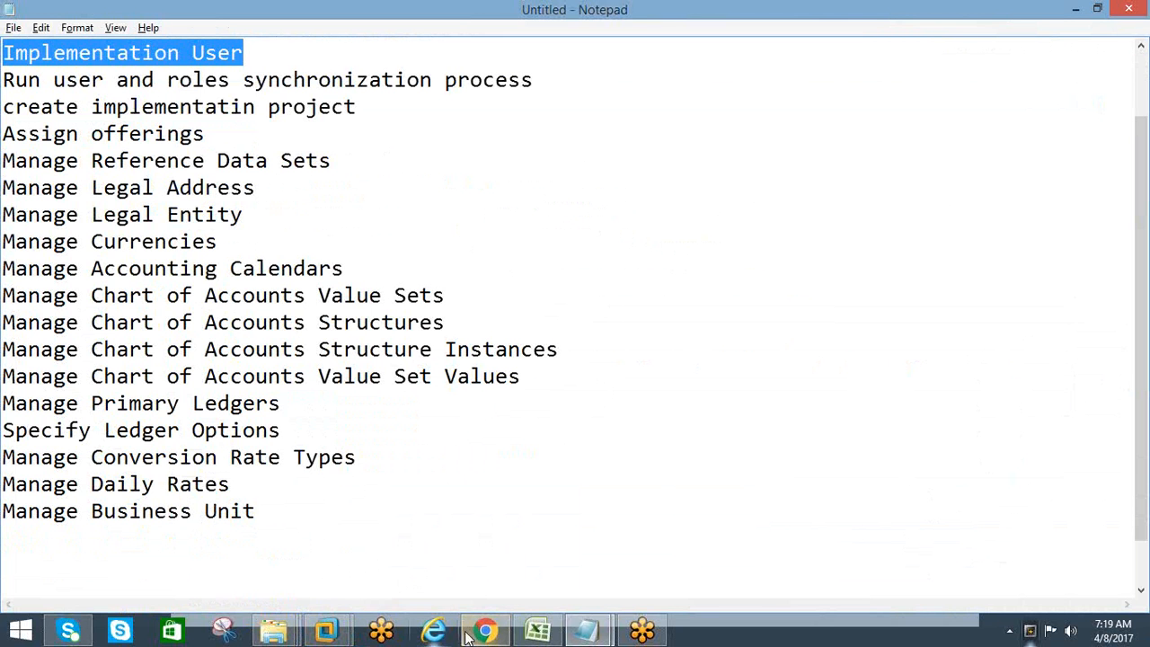
pyautogui.moveTo(482, 633)
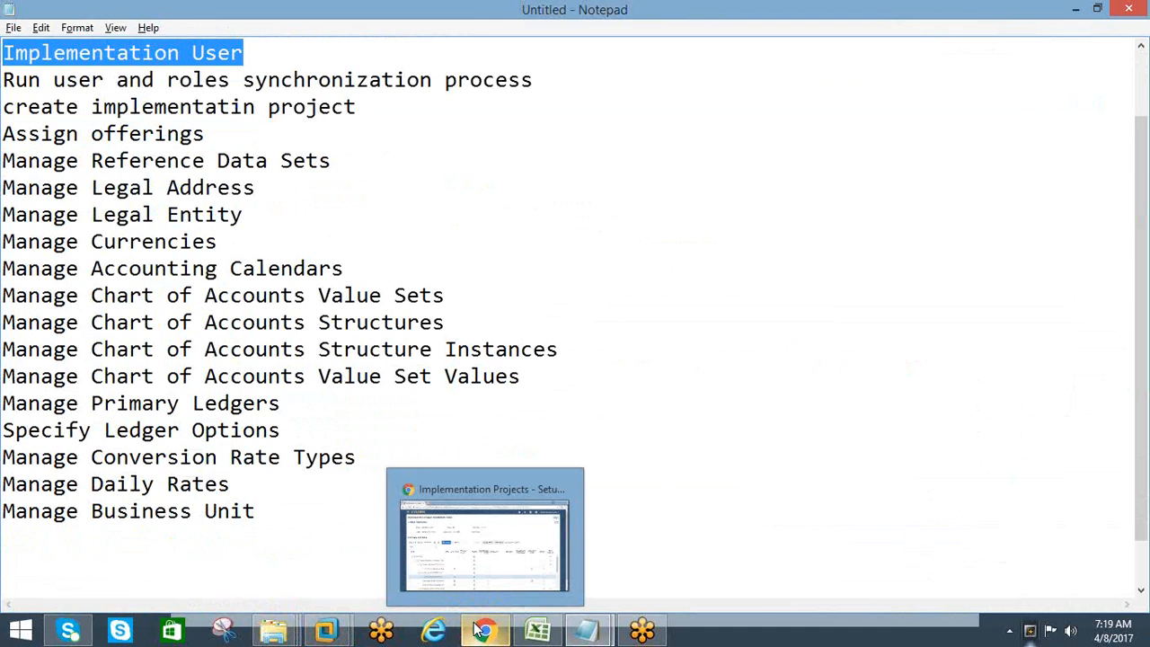
pyautogui.moveTo(469, 569)
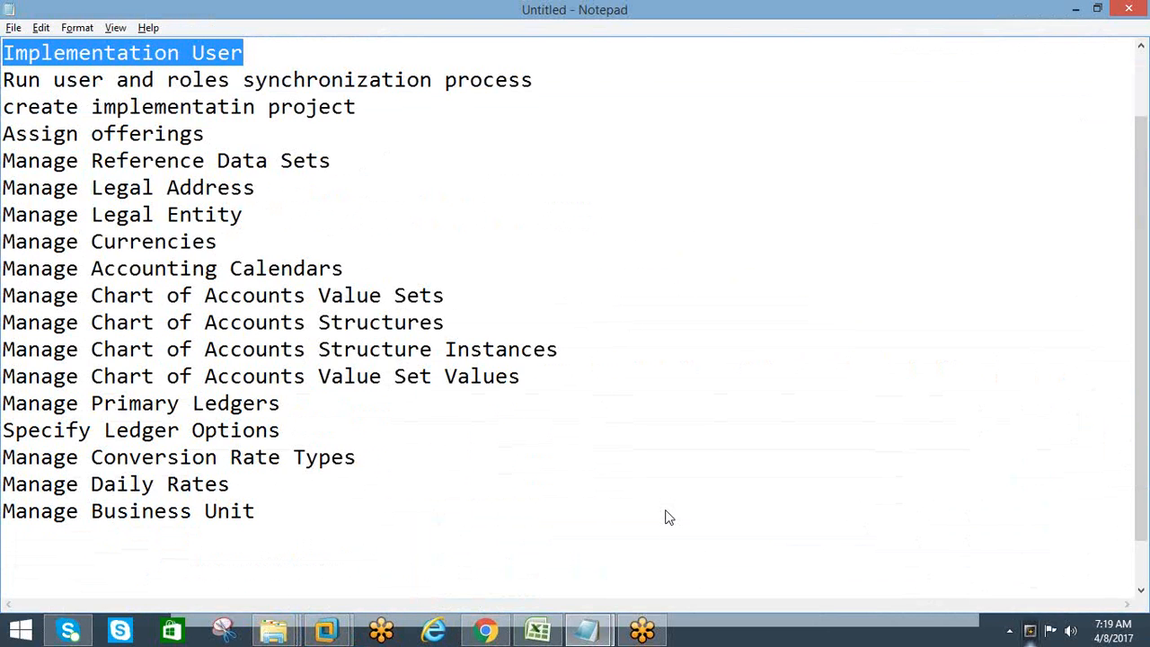
# Return to Chrome and leave the implementation project and the Implementation Projects list to get back to Setup and Maintenance
pyautogui.click(485, 630)
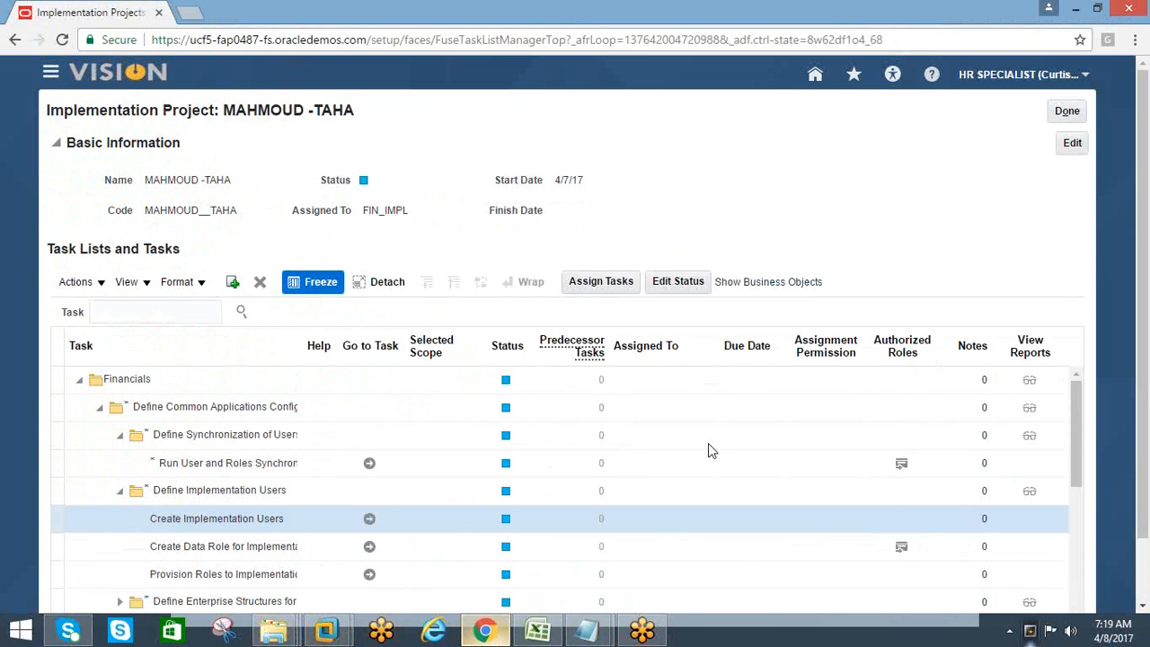
pyautogui.click(1063, 112)
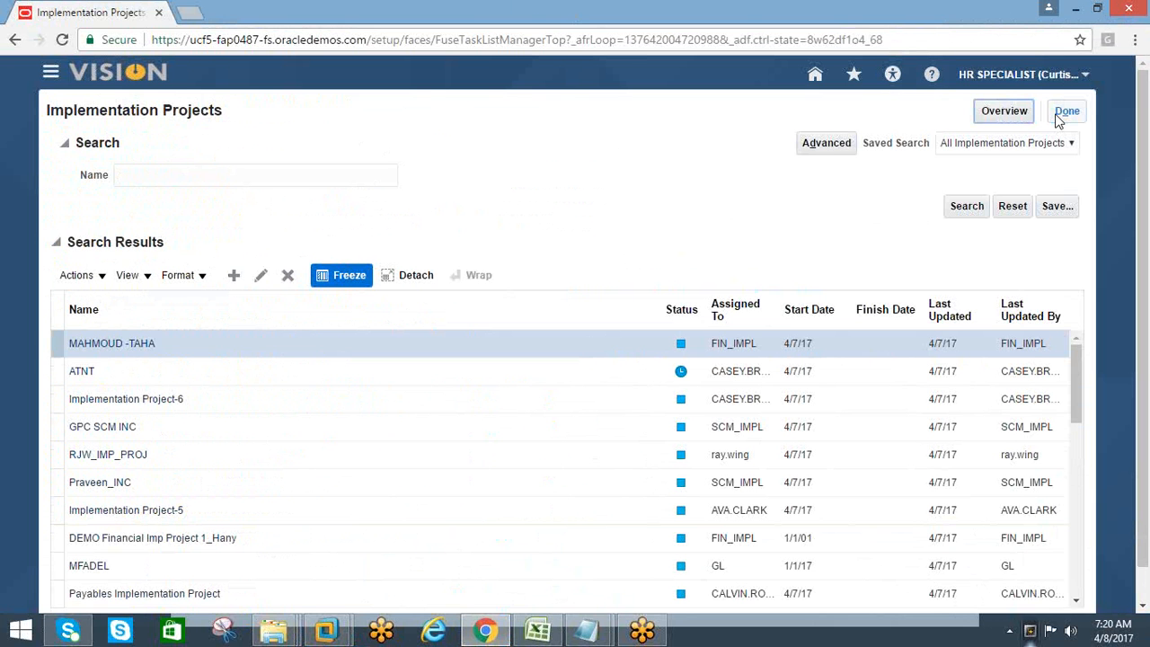
pyautogui.click(1059, 120)
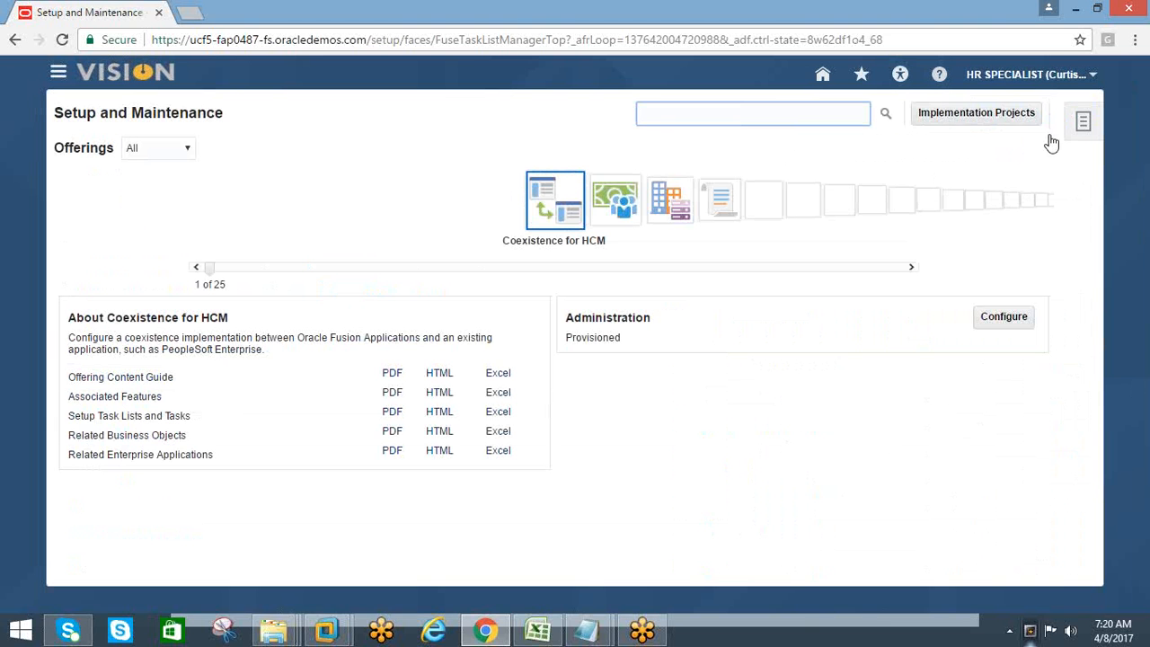
pyautogui.click(1091, 76)
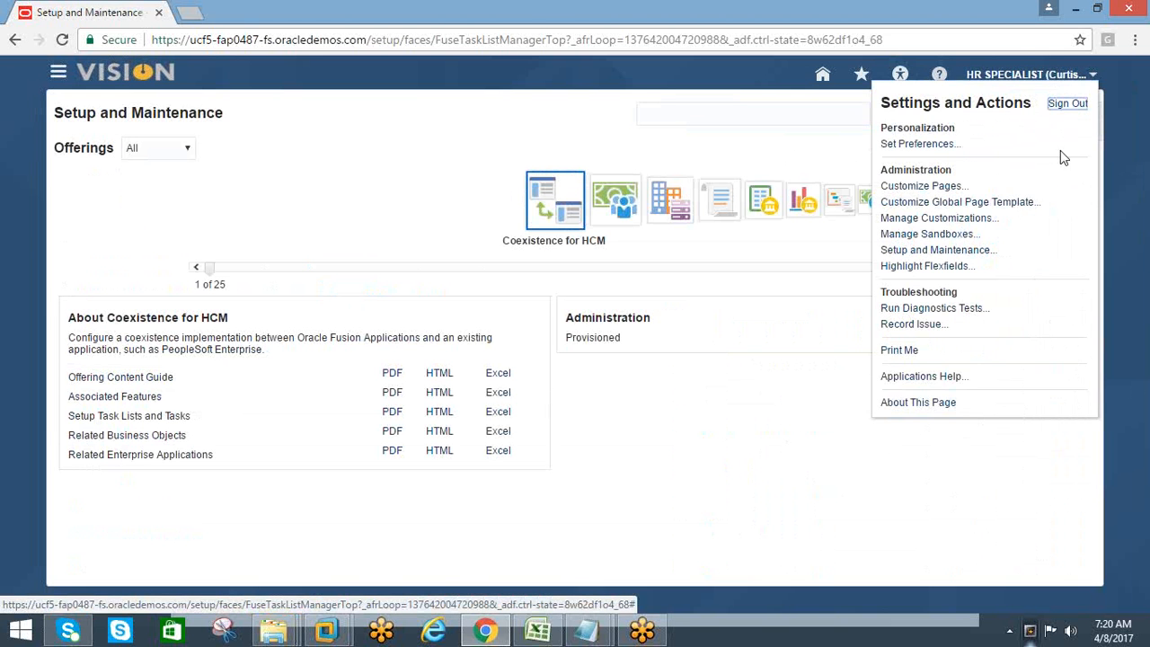
pyautogui.click(844, 431)
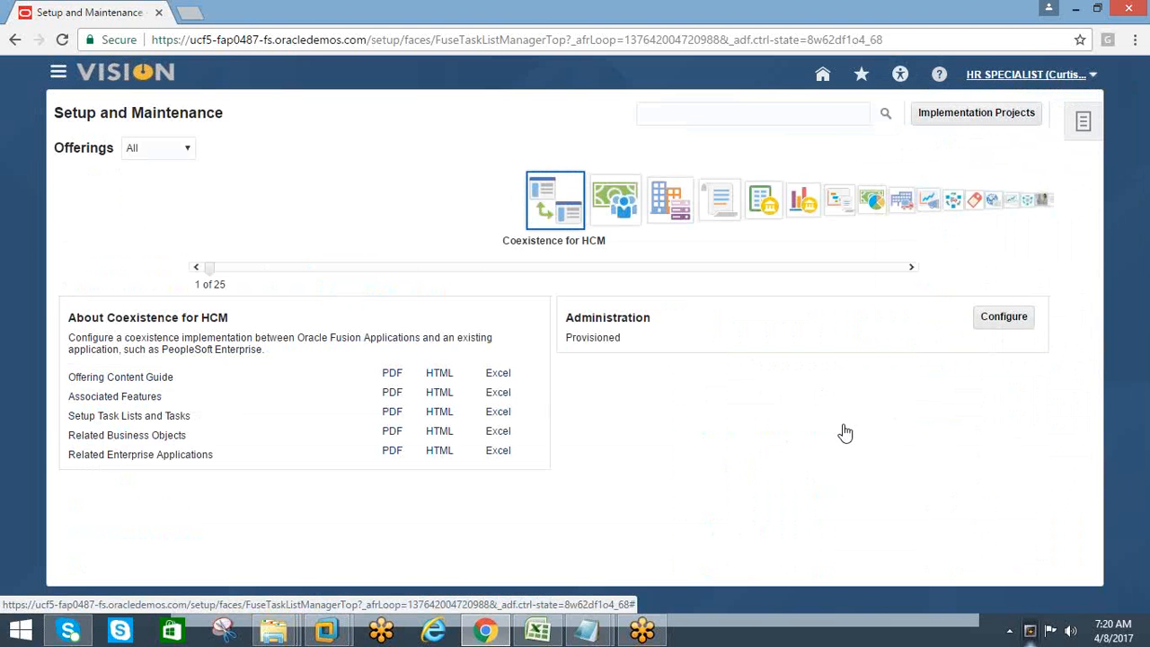
pyautogui.click(1094, 79)
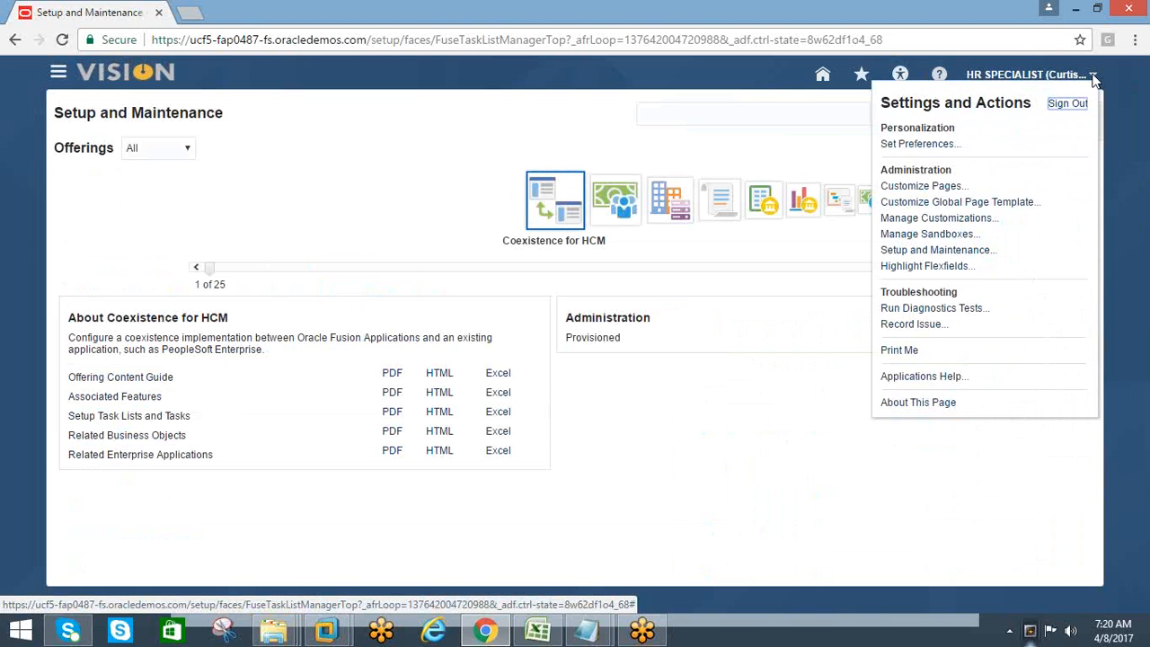
pyautogui.click(755, 363)
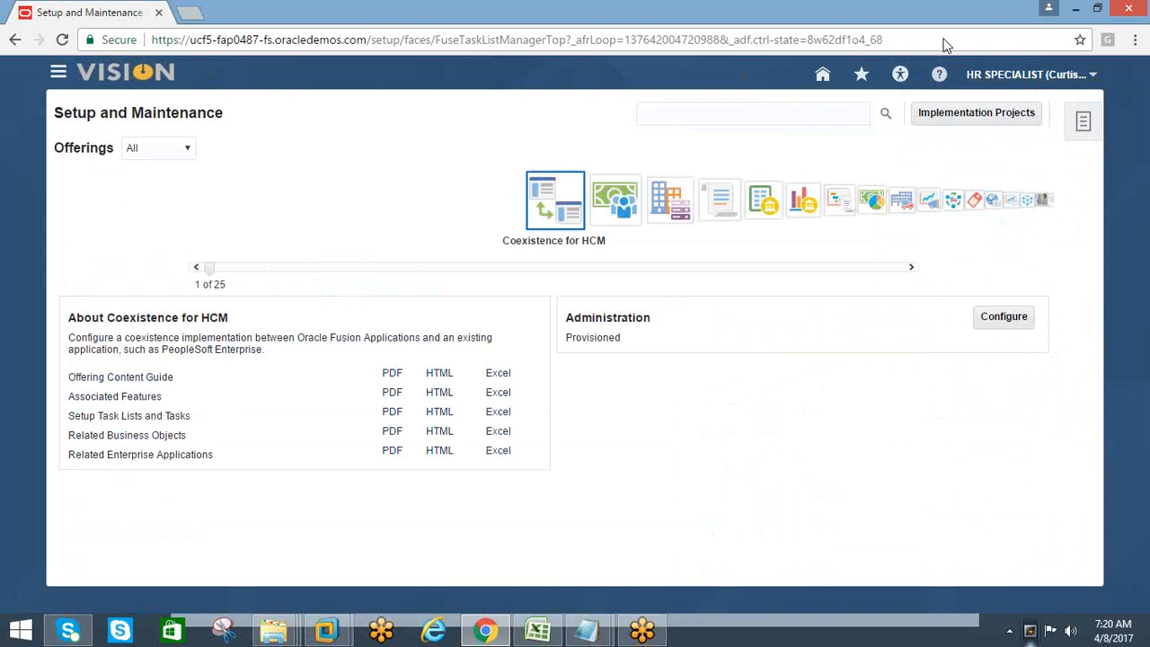
# Load the Vision Welcome page in a new browser tab and close the old Setup and Maintenance tab
pyautogui.click(193, 13)
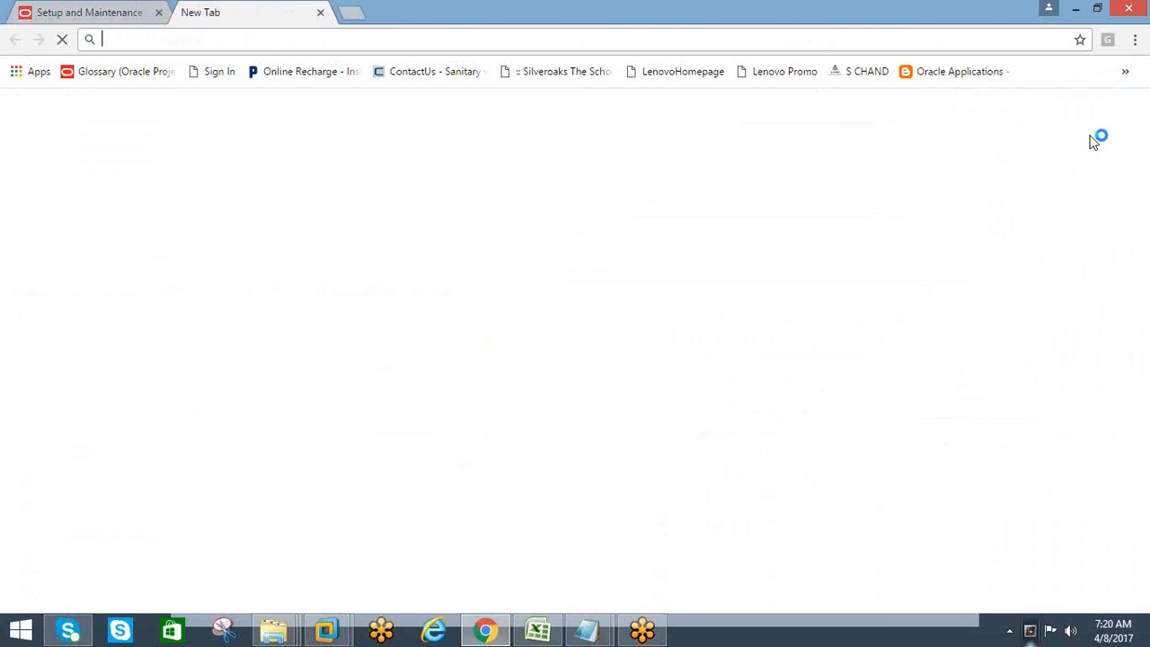
pyautogui.click(1133, 39)
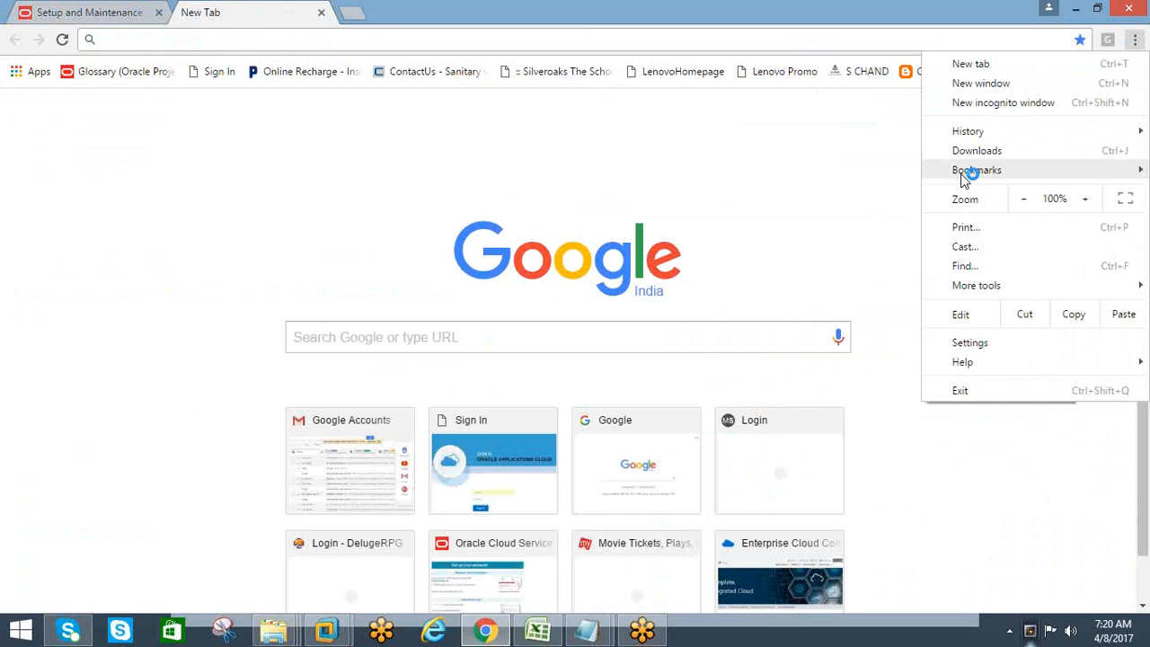
pyautogui.moveTo(964, 177)
pyautogui.click(321, 172)
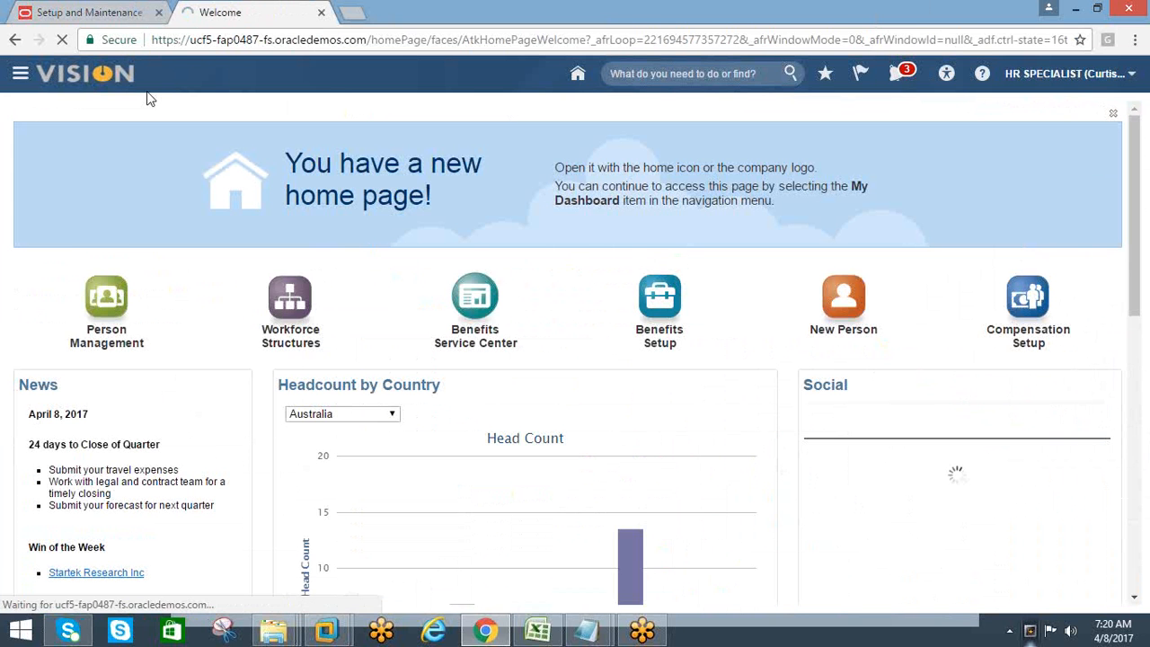
pyautogui.click(102, 18)
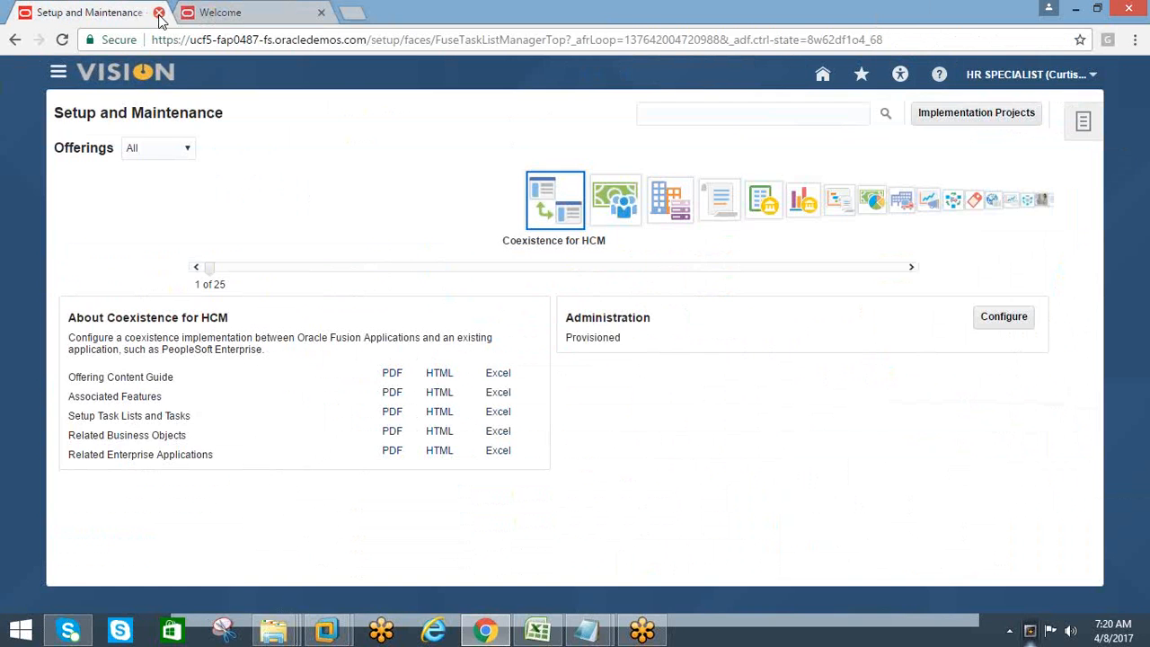
pyautogui.click(158, 13)
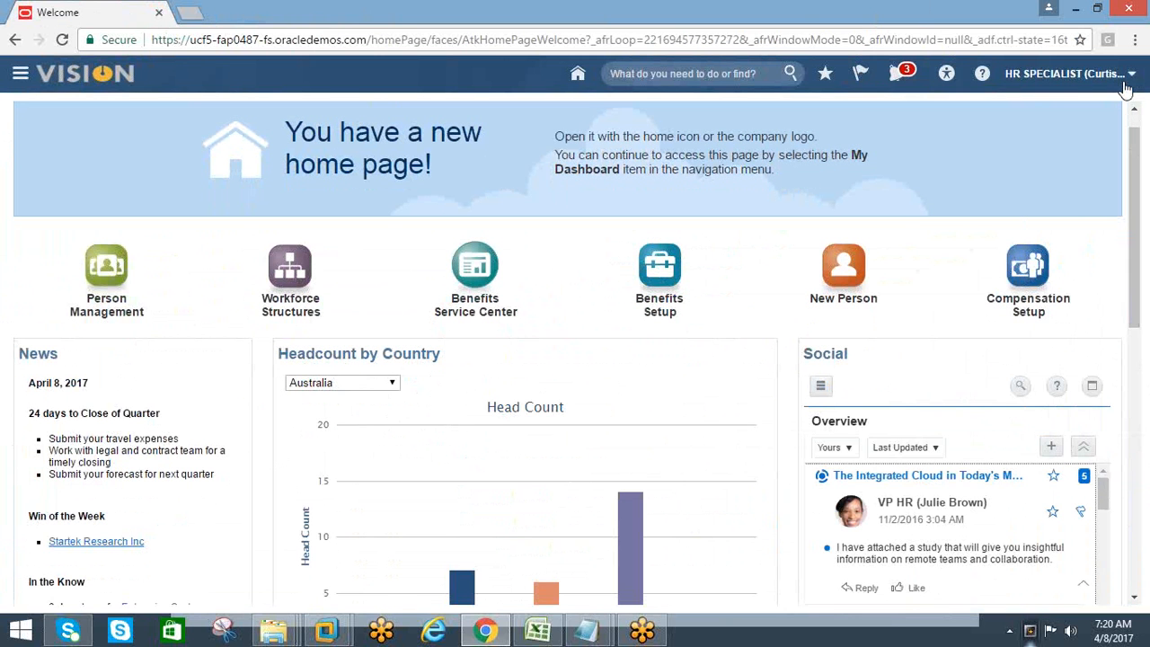
# Look over the Navigator's work areas and open Setup and Maintenance from the Welcome page's Settings and Actions
pyautogui.click(1125, 82)
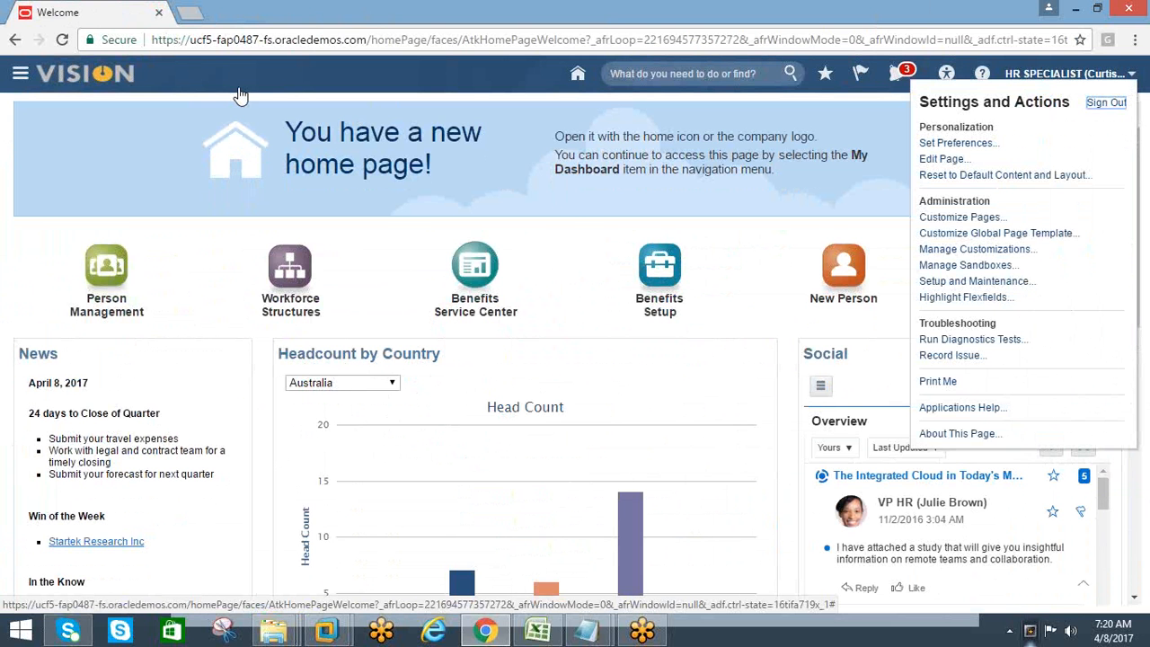
pyautogui.click(22, 76)
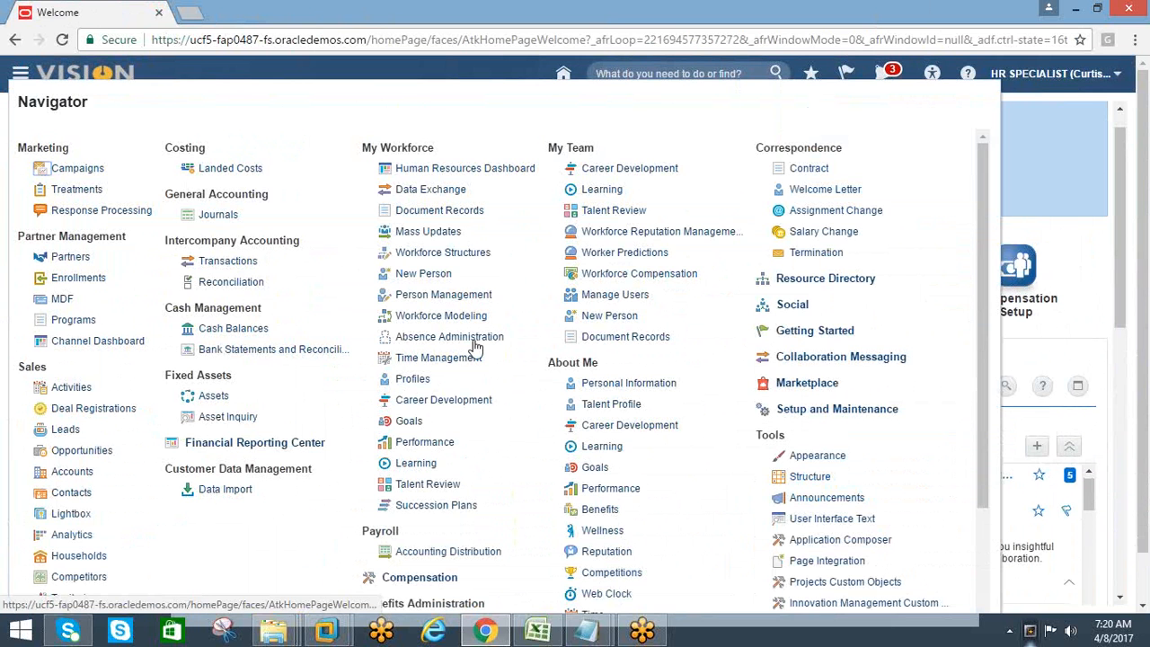
pyautogui.click(1109, 121)
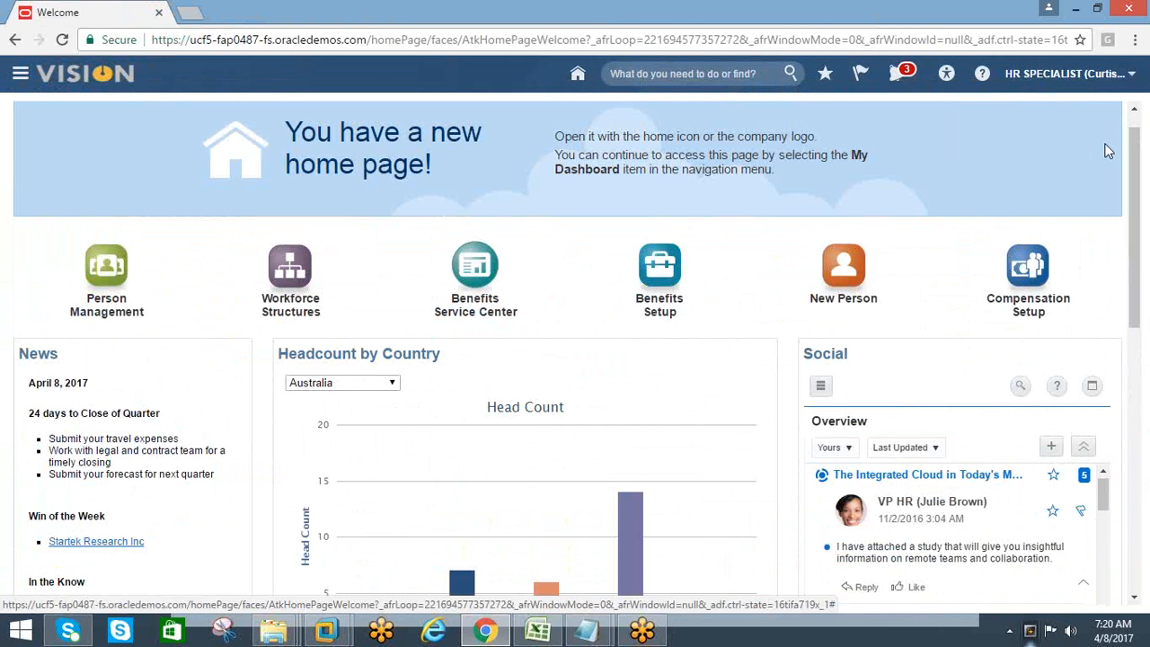
pyautogui.click(1125, 84)
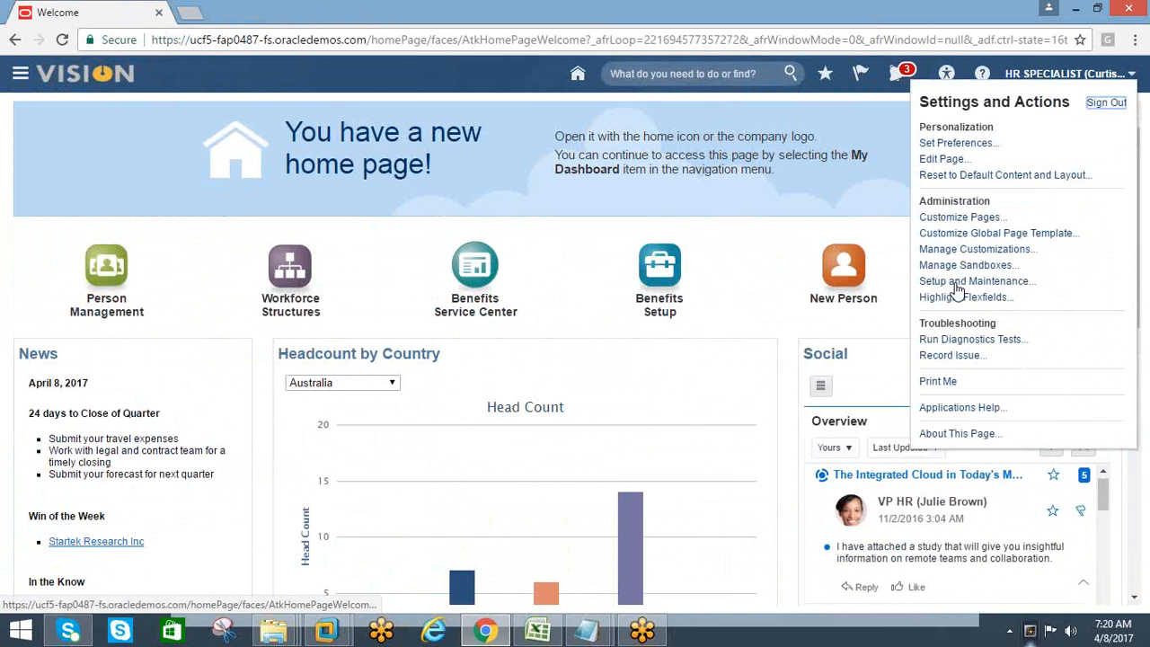
pyautogui.click(956, 282)
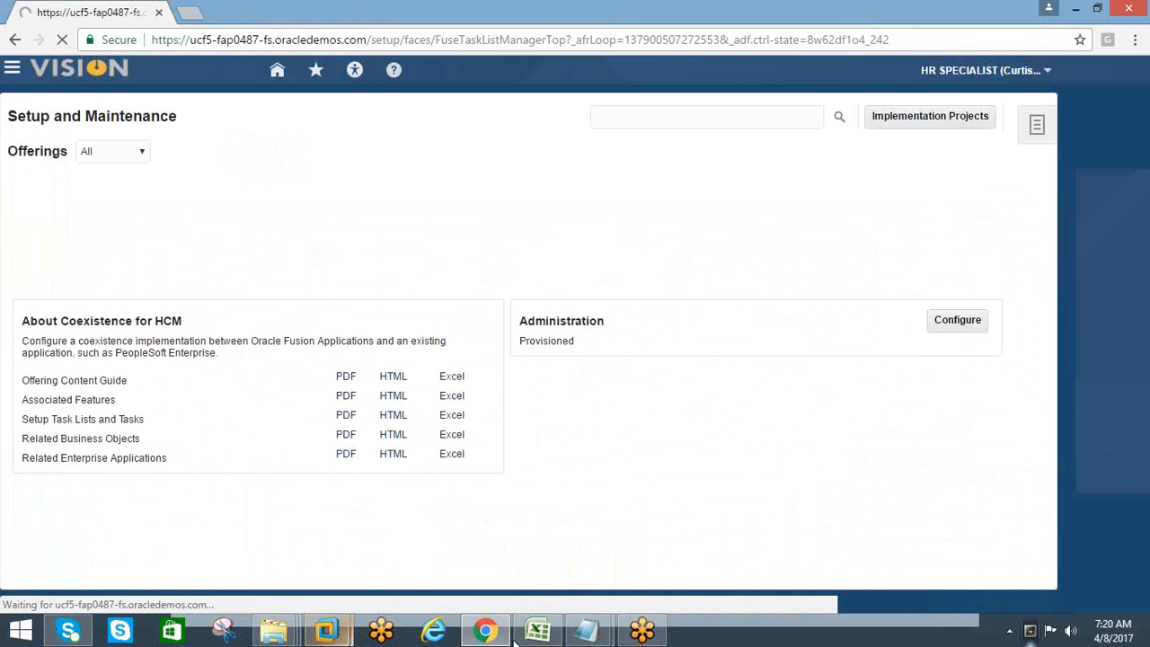
# Switch to Excel and create a new blank workbook
pyautogui.rightClick(714, 629)
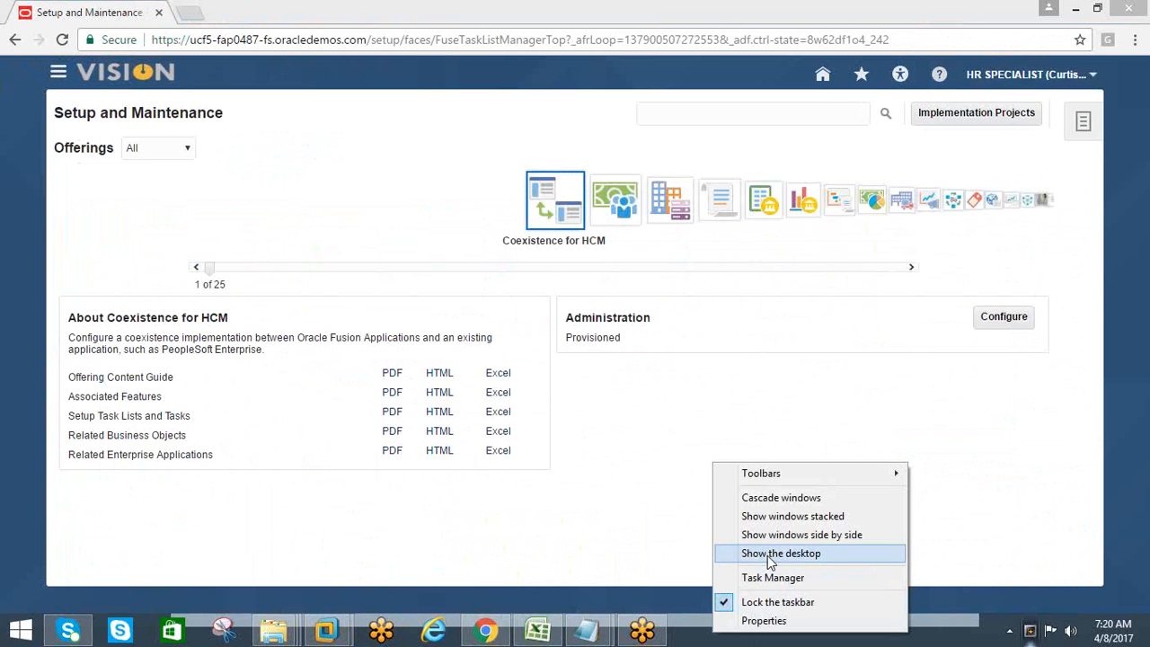
pyautogui.click(492, 634)
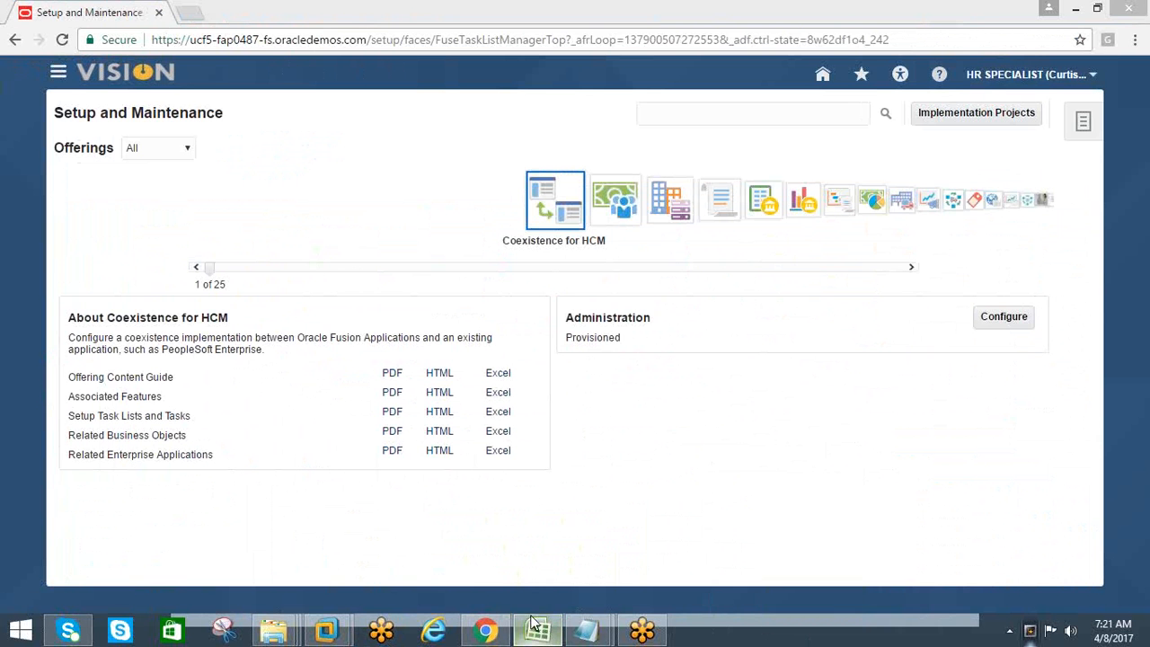
pyautogui.click(535, 629)
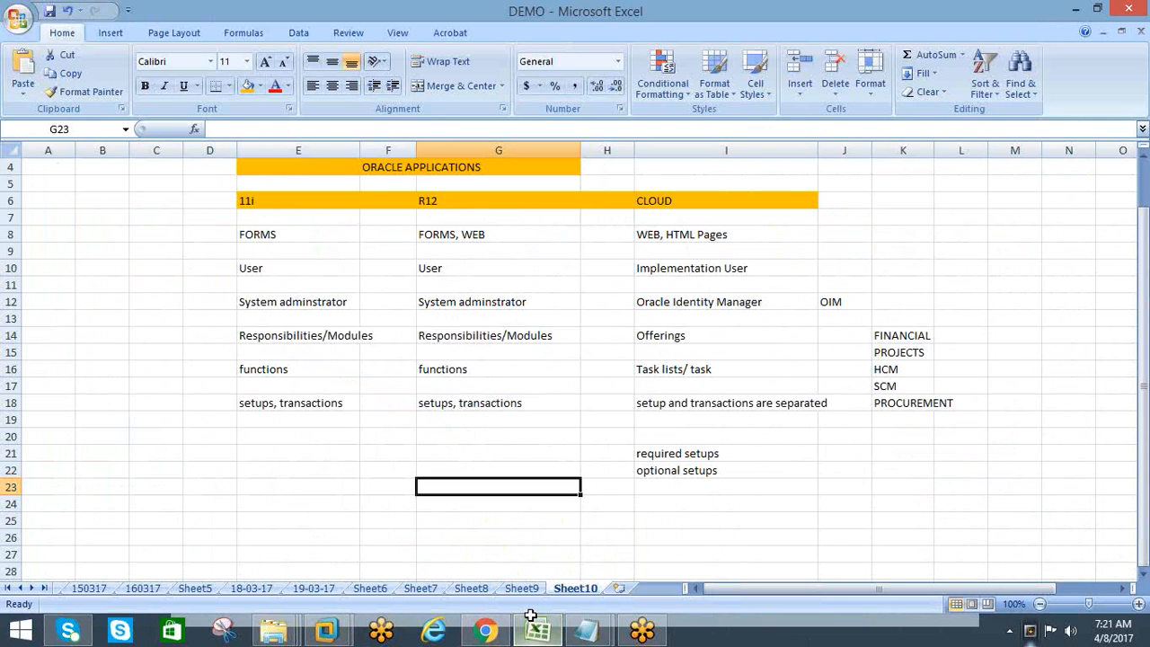
pyautogui.click(16, 20)
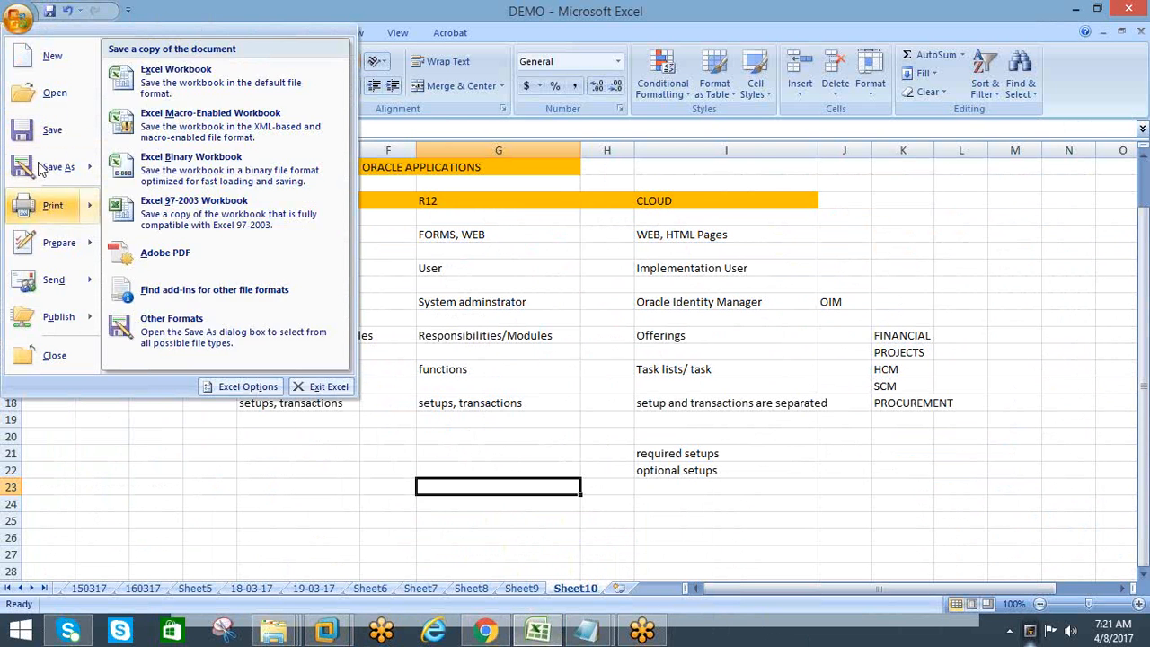
pyautogui.click(50, 56)
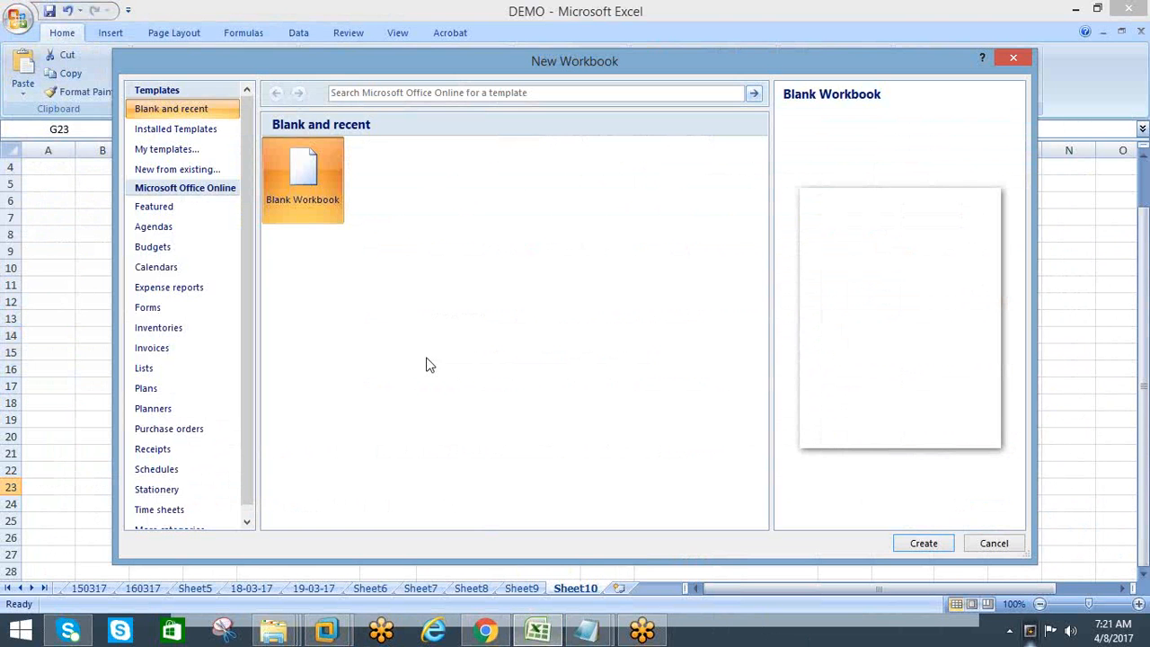
pyautogui.click(924, 542)
pyautogui.click(167, 217)
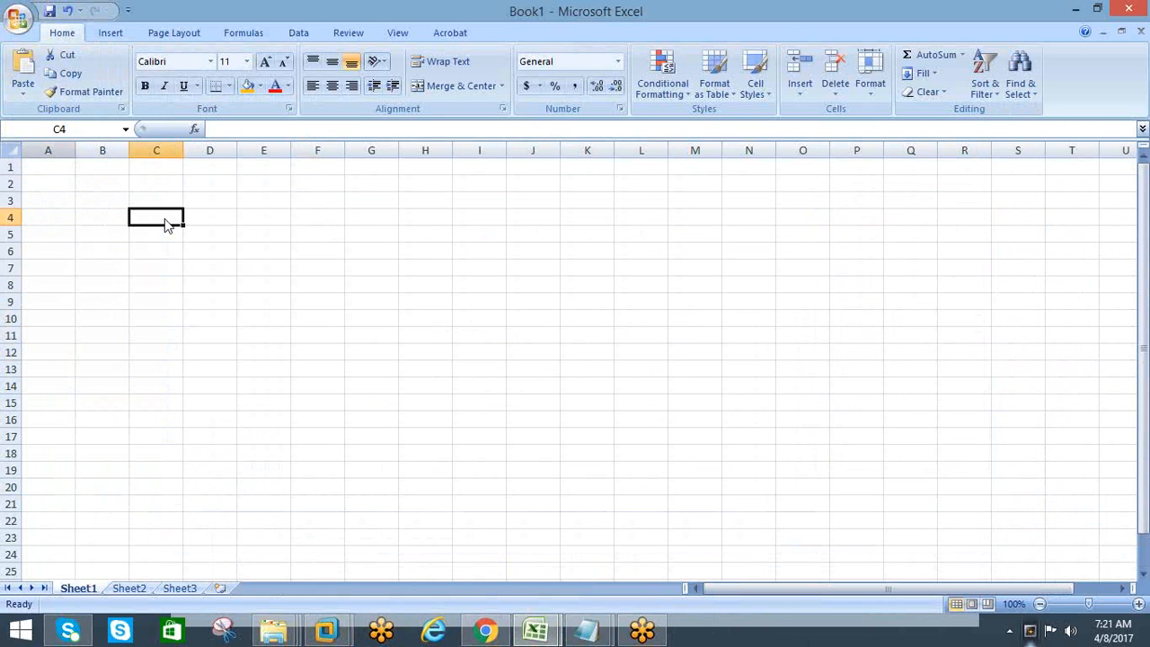
# Save the new workbook to the Desktop in Excel Workbook format, named "HCM Training_" followed by the trainee's name
pyautogui.click(16, 16)
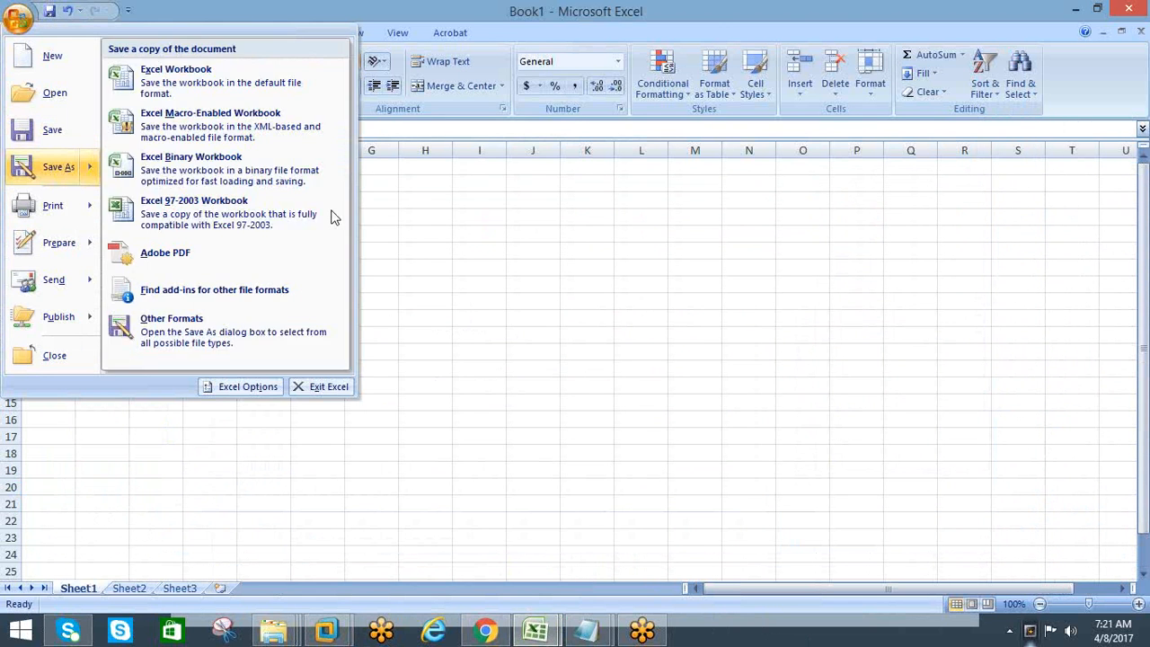
pyautogui.click(52, 175)
pyautogui.write('HCM Training_AMAN')
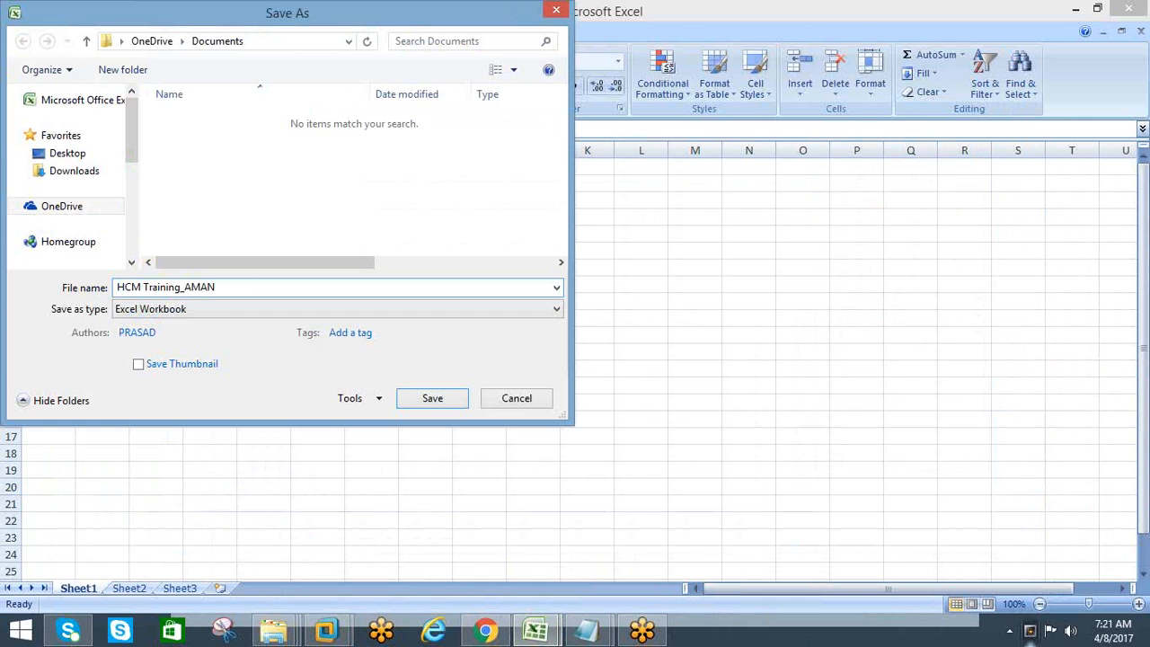
pyautogui.click(66, 157)
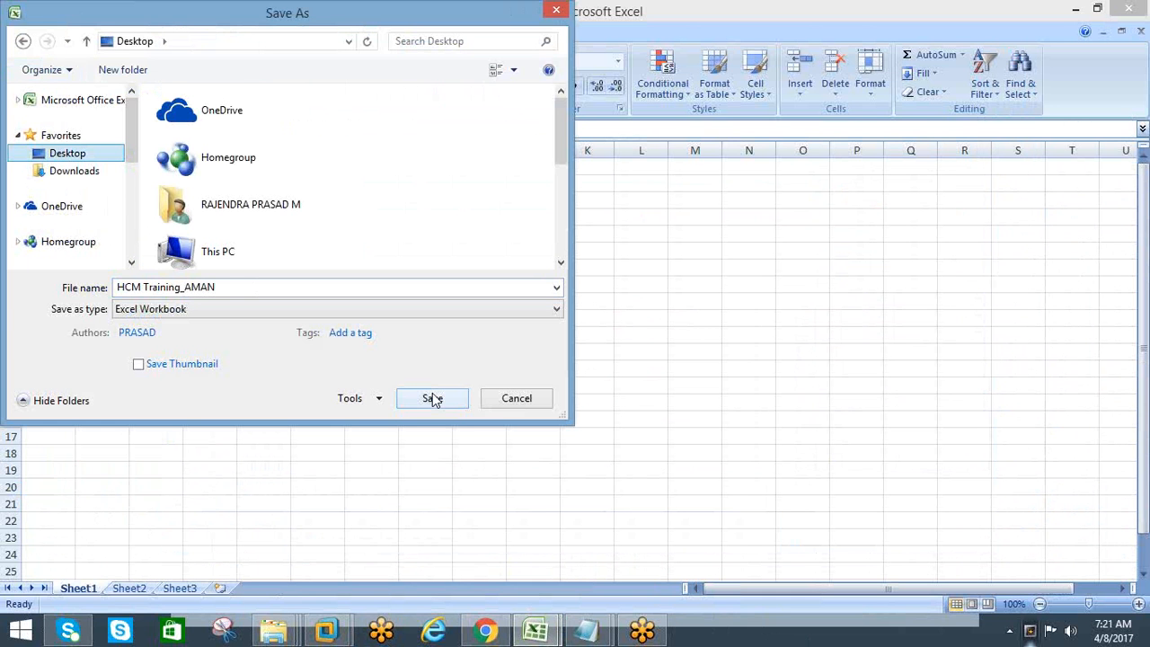
pyautogui.click(432, 401)
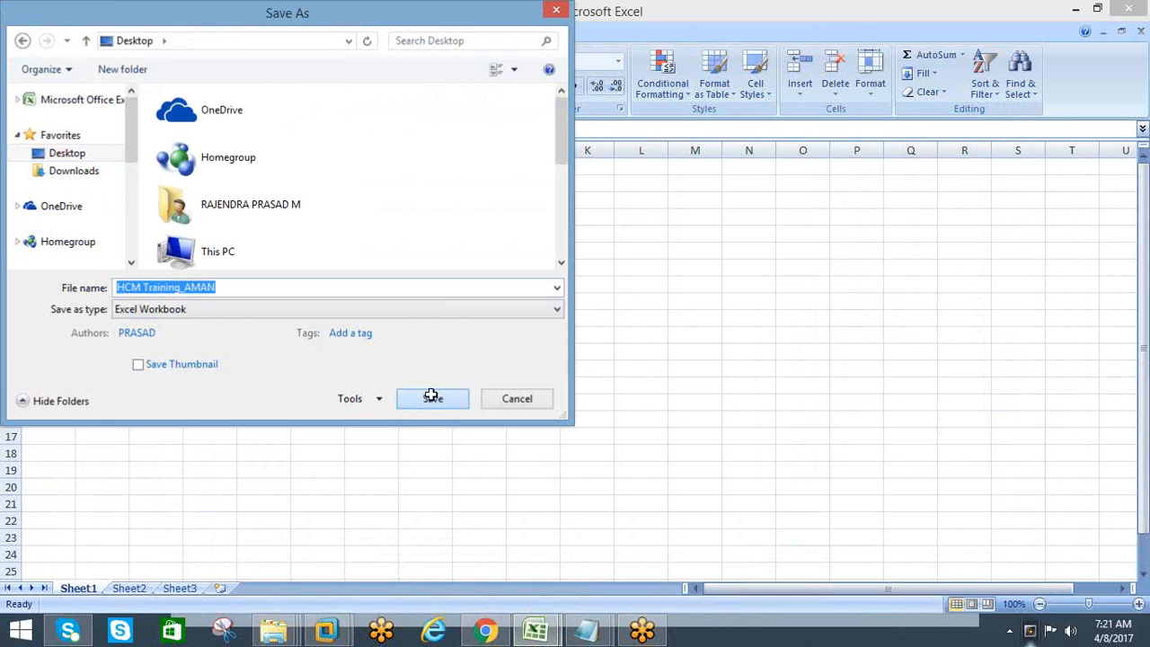
# Copy the entire HCM CONTENT list from the untitled Notepad file into Sheet3 of the workbook, starting at cell A1
pyautogui.moveTo(585, 630)
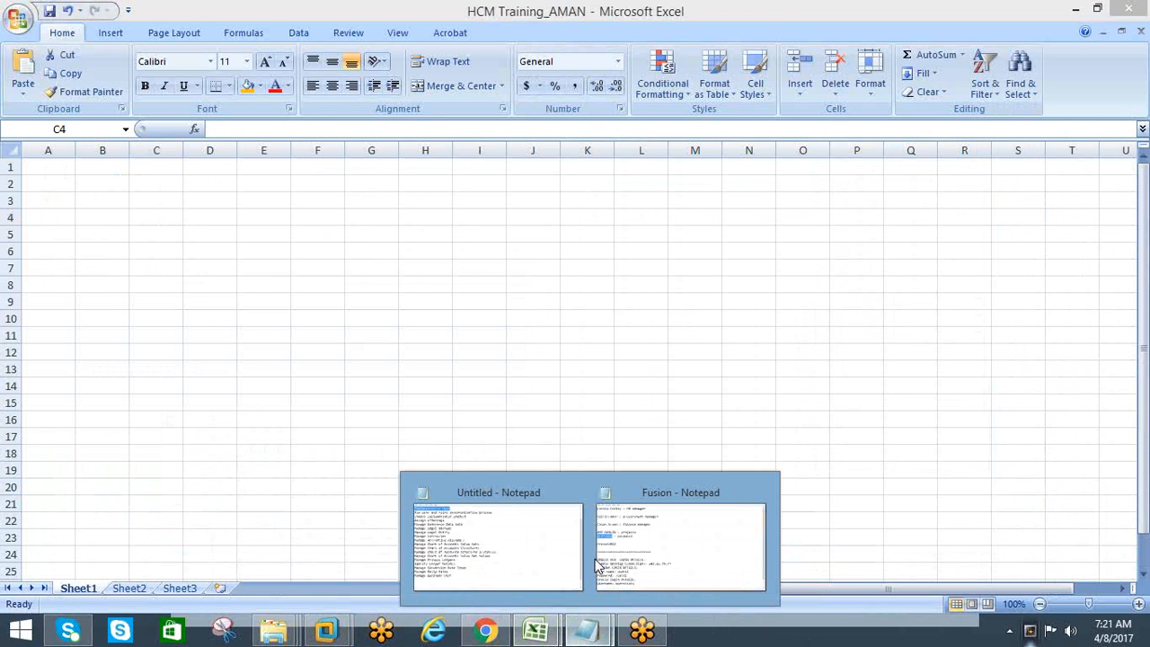
pyautogui.click(495, 551)
pyautogui.hotkey('ctrl', 'a')
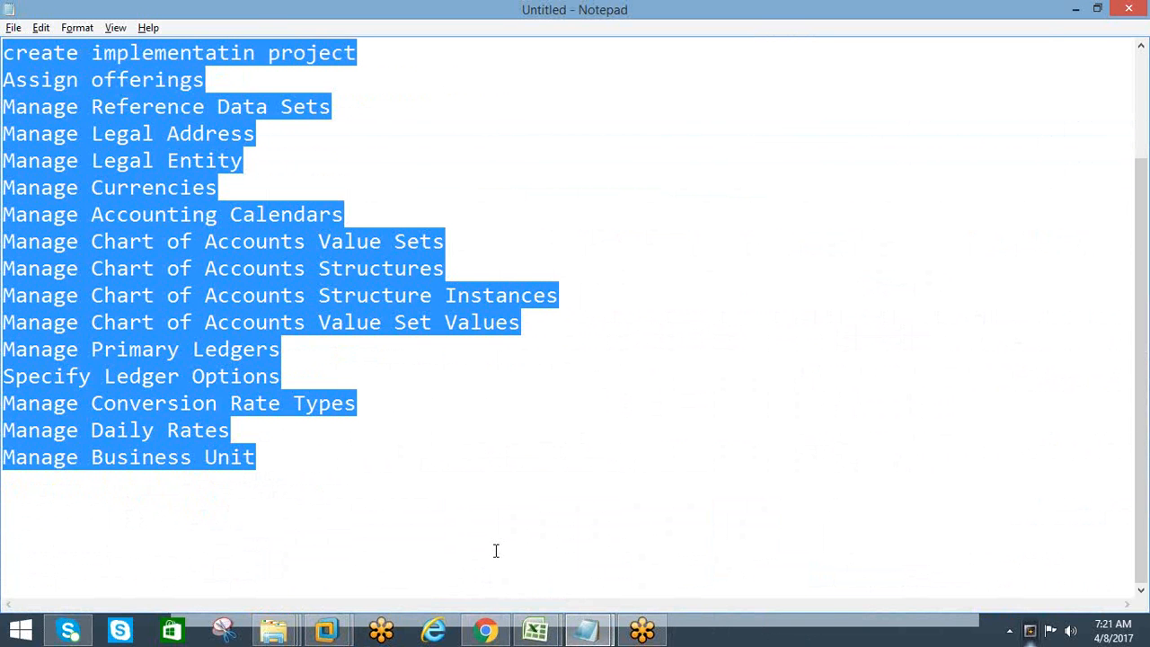
pyautogui.hotkey('alt', 'Tab')
pyautogui.click(171, 588)
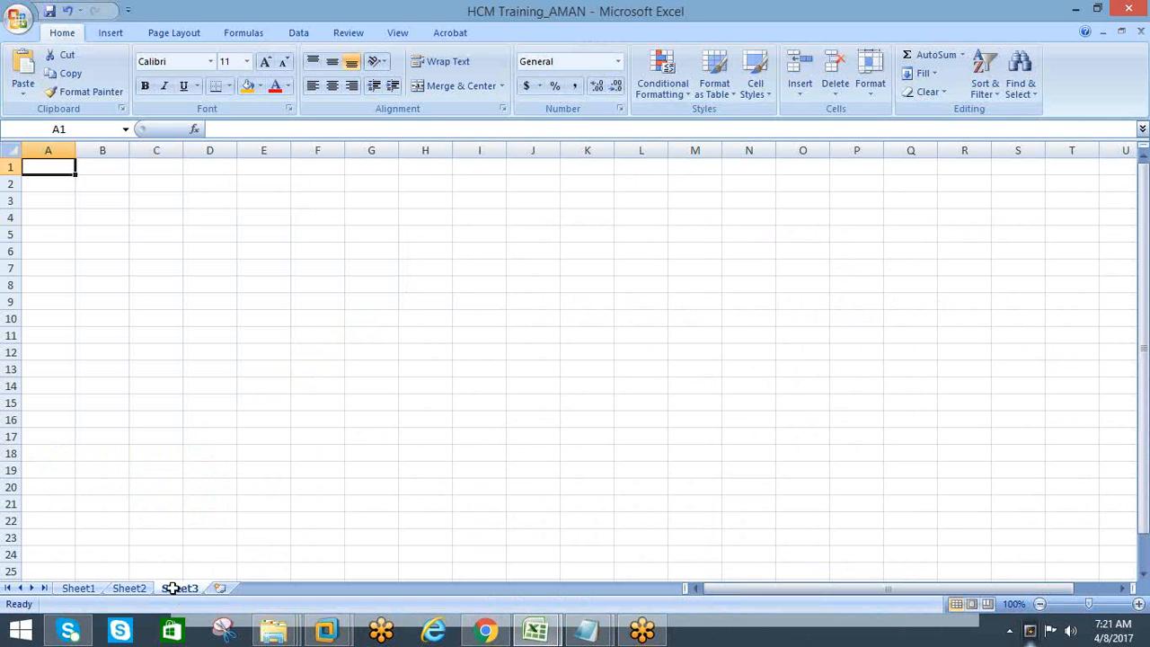
pyautogui.click(50, 221)
pyautogui.hotkey('ctrl', 'Home')
pyautogui.write('HCM CONTENT ============  Implementation User Run user and roles synchronization process create implementatin project Assign offerings Manage Reference Data Sets Manage Legal Address Manage Legal Entity Manage Currencies Manage Accounting Calendars Manage Chart of Accounts Value Sets Manage Chart of Accounts Structures Manage Chart of Accounts Structure Instances Manage Chart of Accounts Value Set Values Manage Primary Ledgers Specify Ledger Options Manage Conversion Rate Types Manage Daily Rates Manage Business Unit')
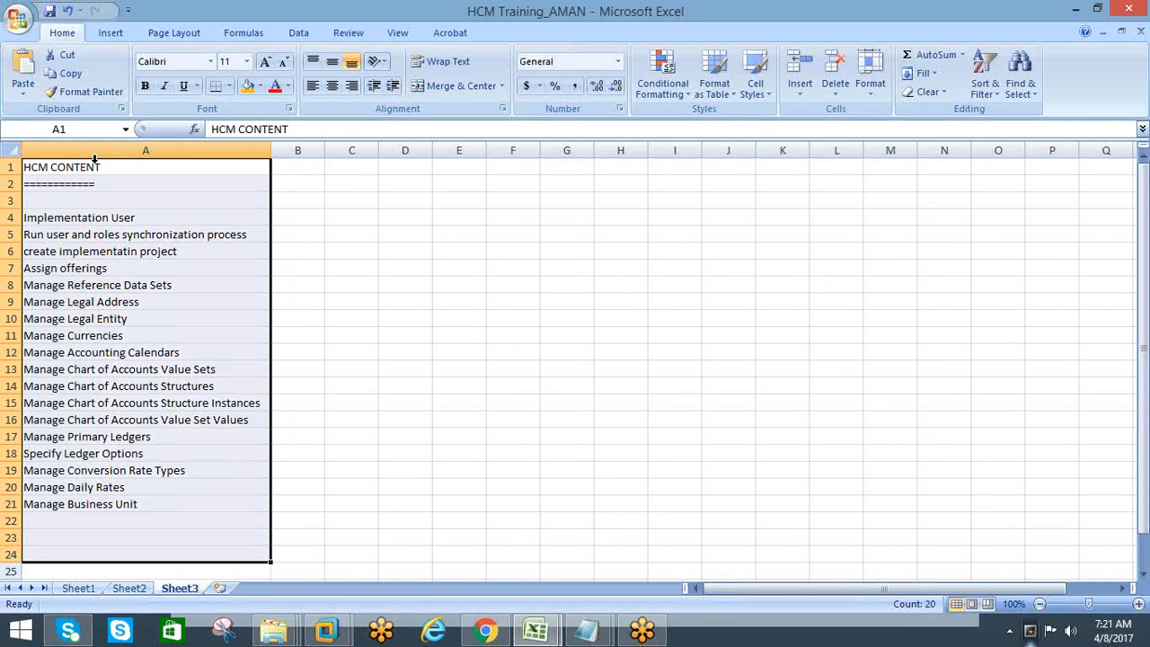
pyautogui.click(90, 386)
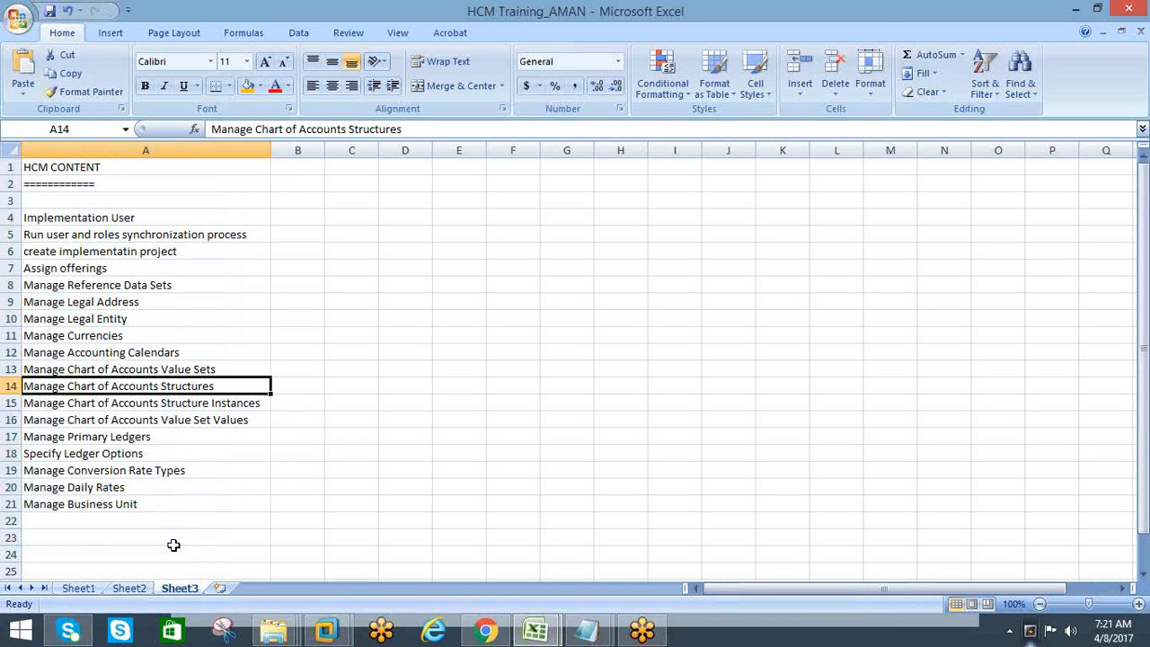
pyautogui.click(95, 316)
# Copy the topics Implementation User through Assign offerings from Sheet3 to Sheet1 starting at A2, and fit column A to the text
pyautogui.click(78, 589)
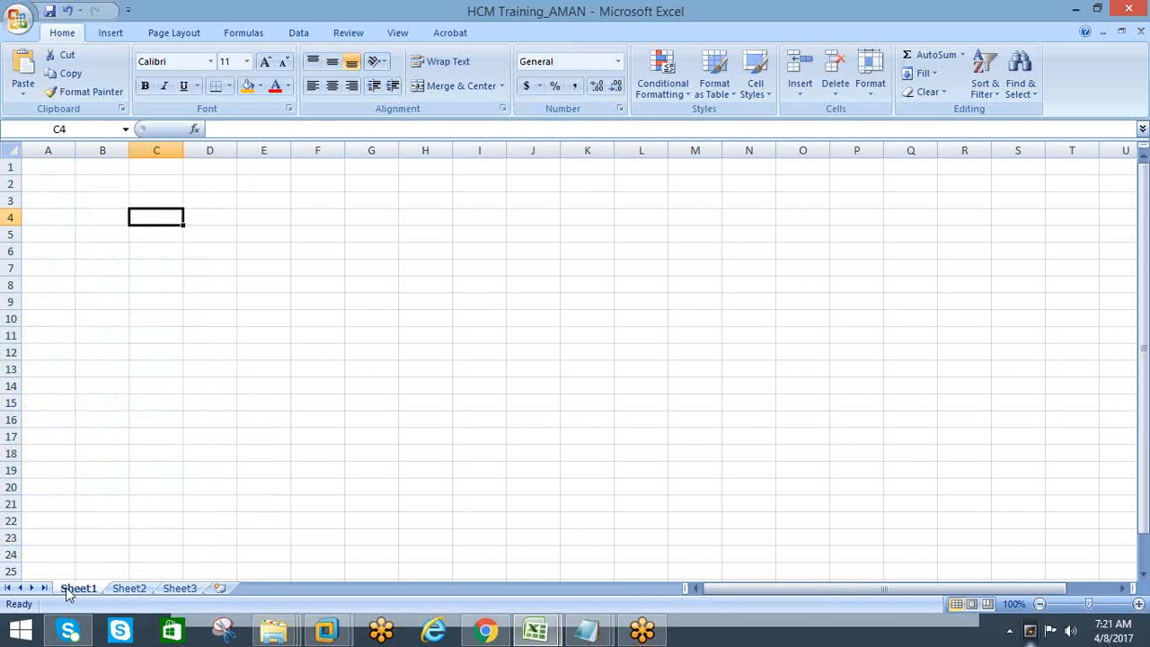
pyautogui.click(176, 589)
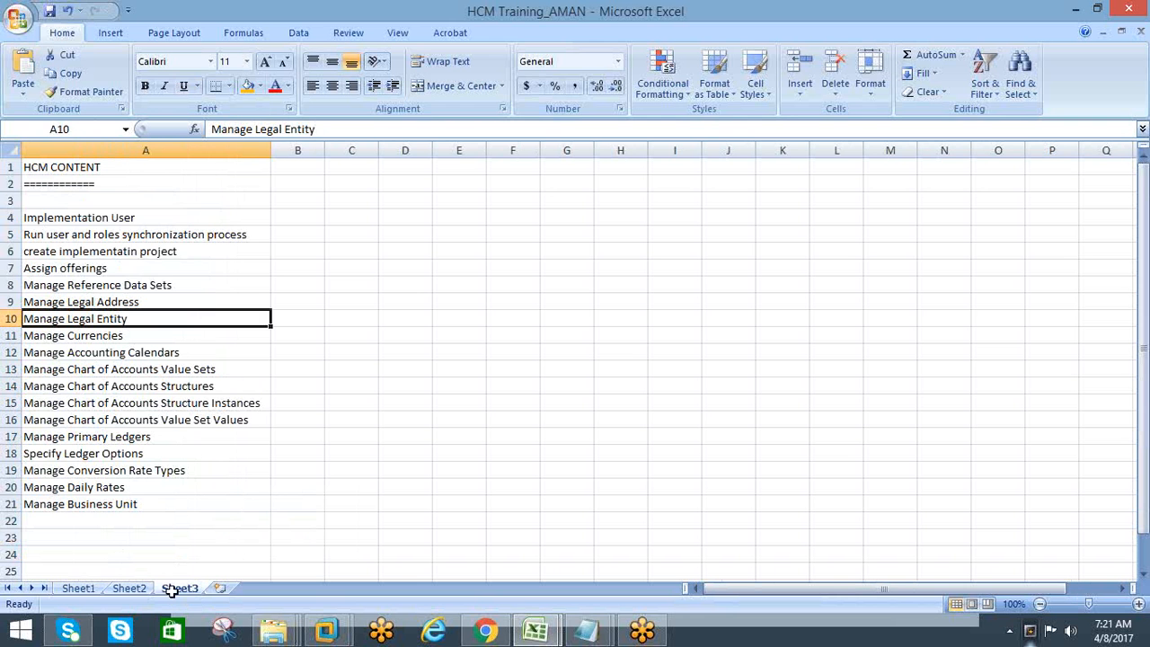
pyautogui.moveTo(51, 221); pyautogui.dragTo(43, 274)
pyautogui.hotkey('ctrl', 'c')
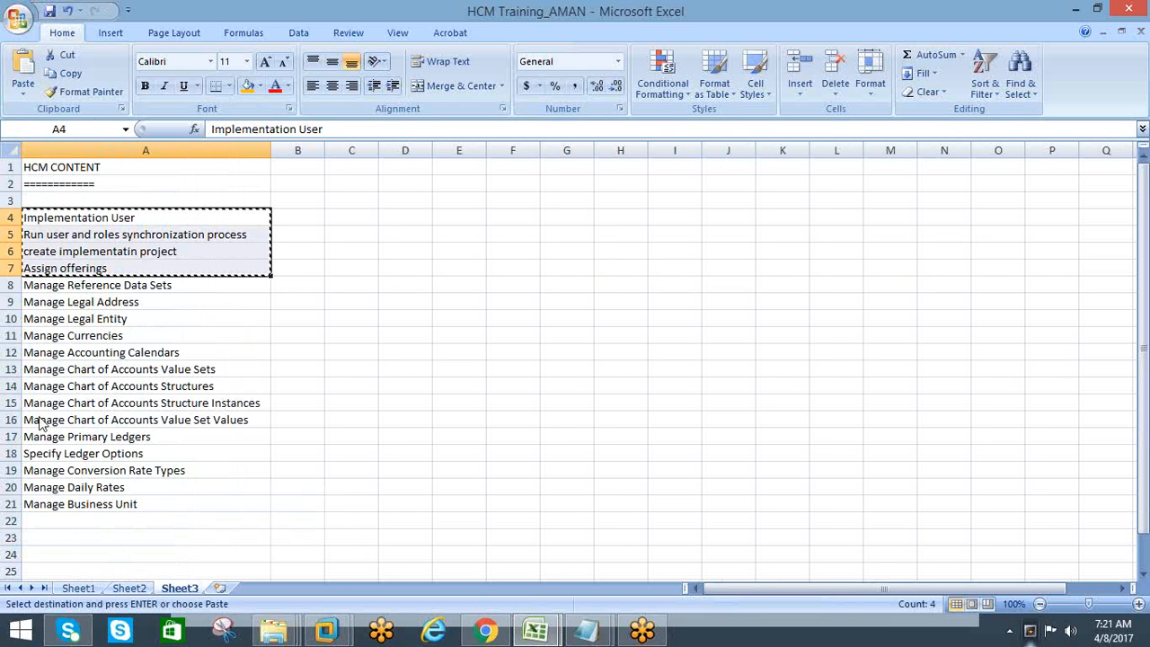
pyautogui.click(78, 587)
pyautogui.click(56, 170)
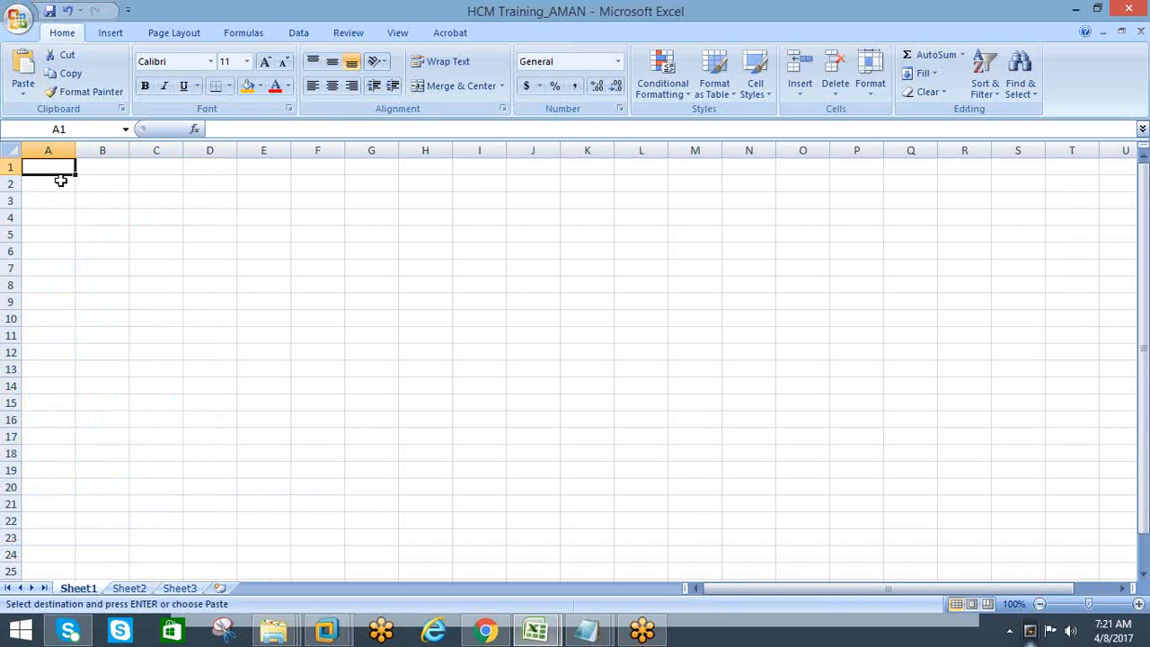
pyautogui.click(60, 180)
pyautogui.hotkey('ctrl', 'v')
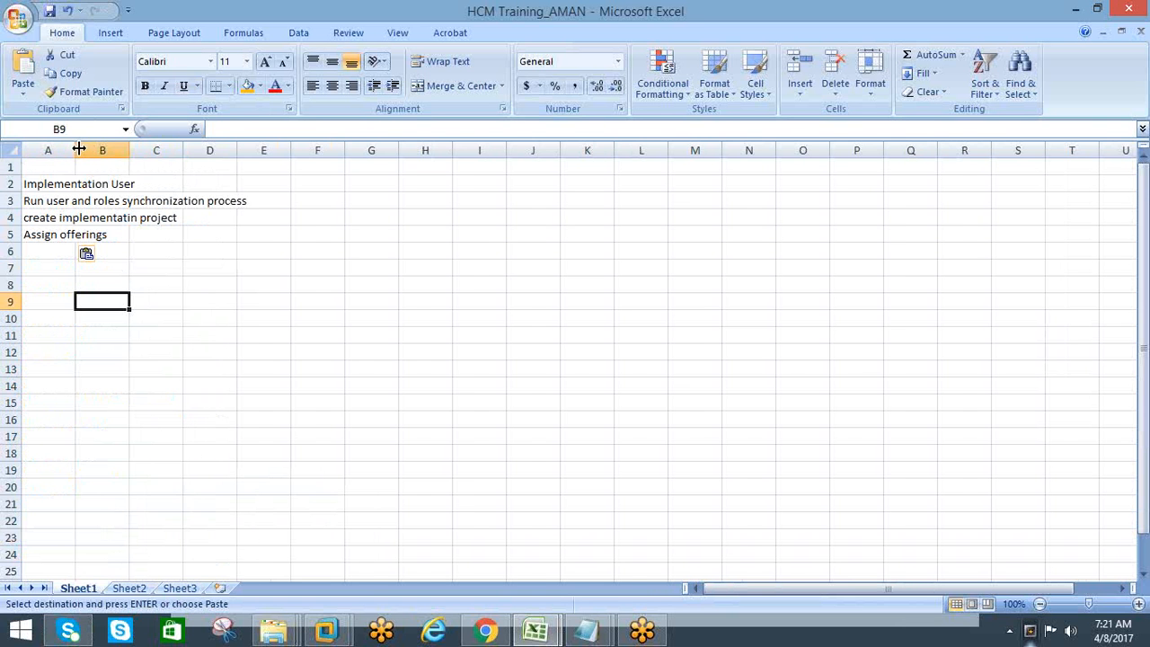
pyautogui.doubleClick(79, 149)
pyautogui.click(74, 206)
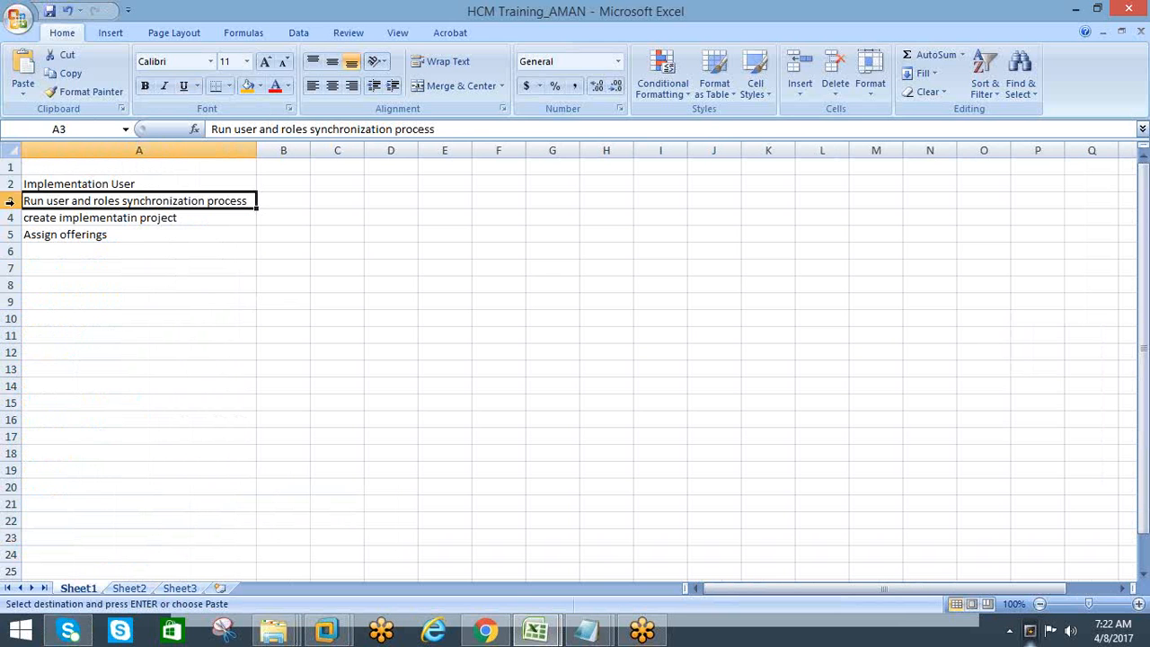
pyautogui.click(48, 248)
pyautogui.moveTo(66, 200); pyautogui.dragTo(45, 230)
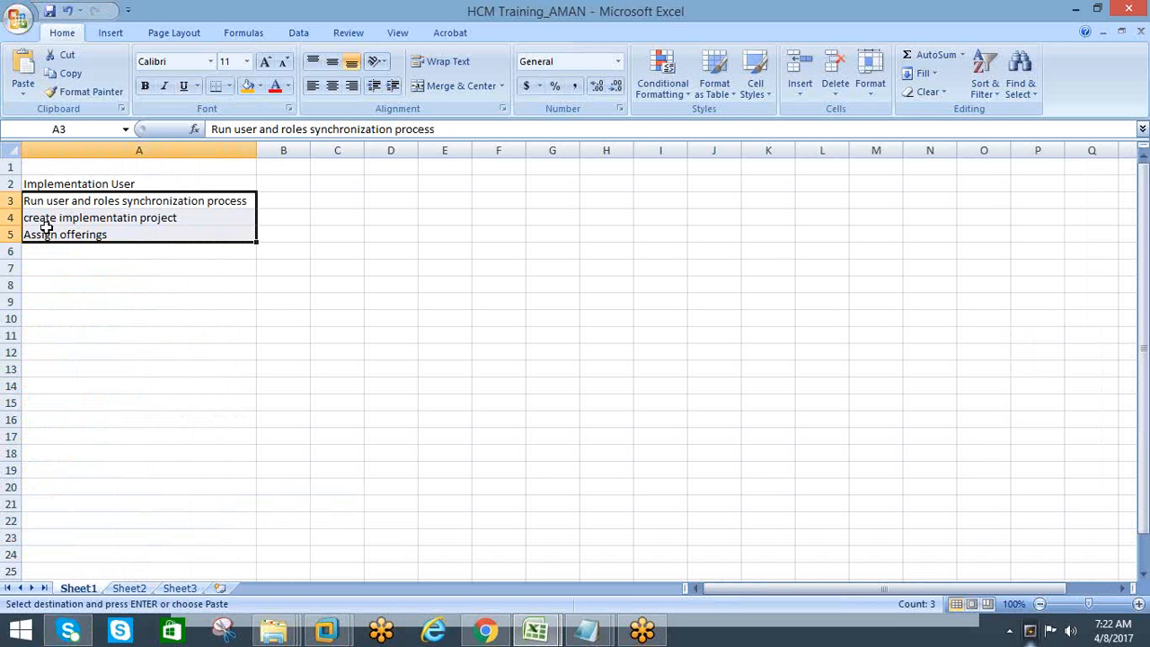
pyautogui.click(51, 282)
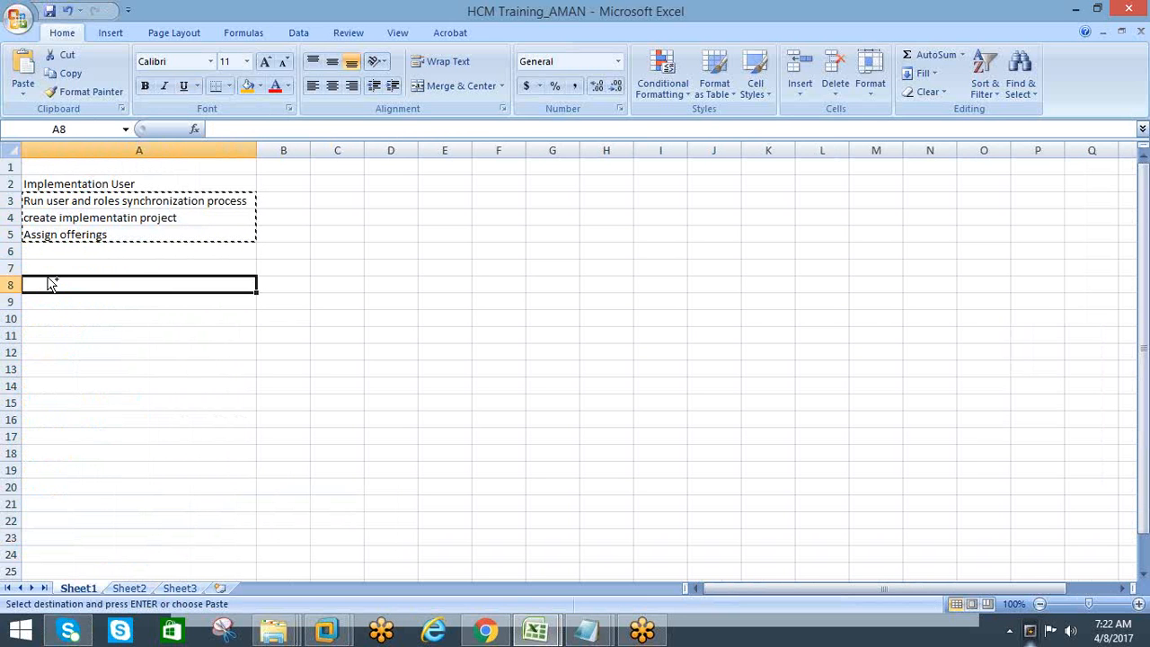
pyautogui.click(65, 236)
pyautogui.click(29, 198)
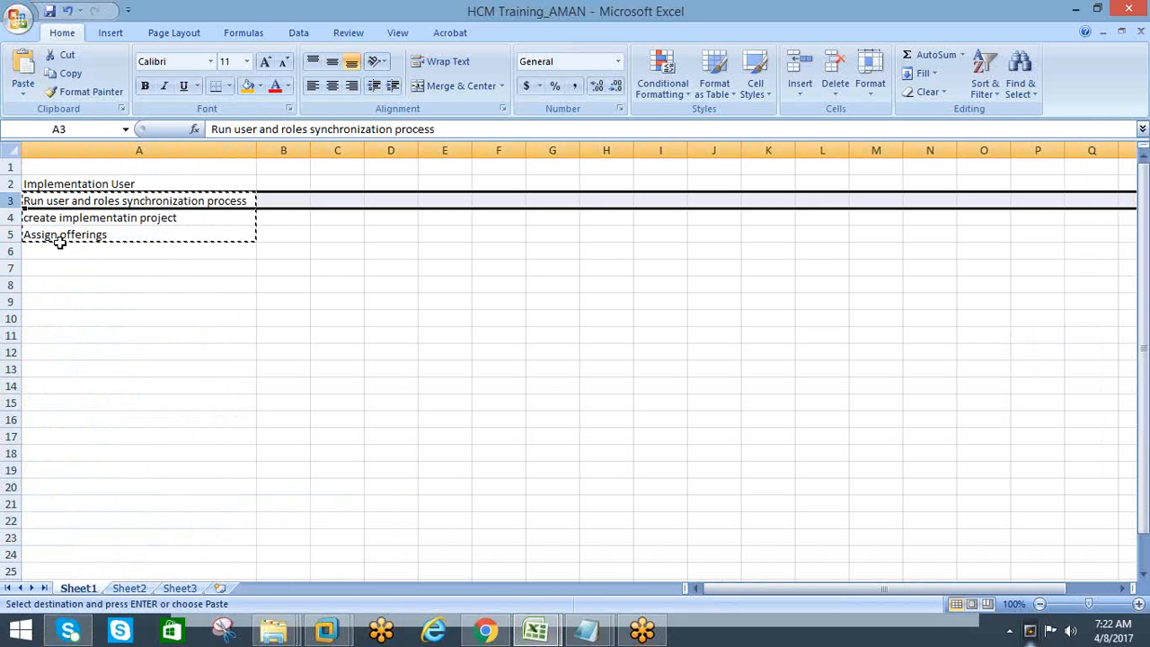
pyautogui.press('Escape')
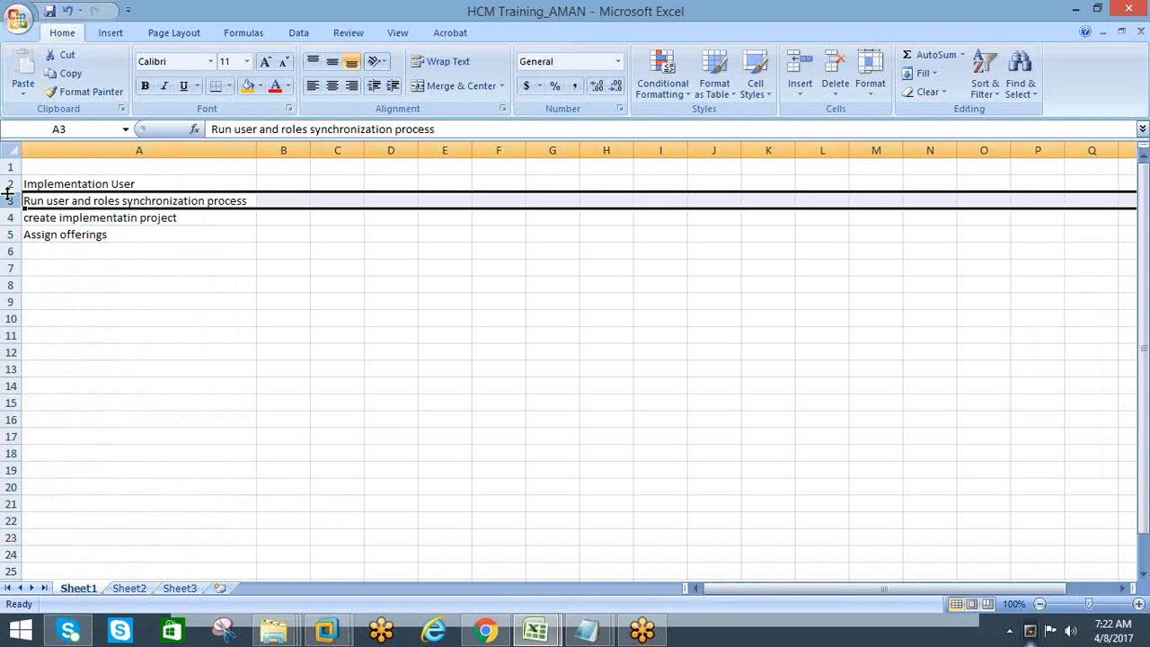
# Insert one blank row between each of the four topics on Sheet1
pyautogui.rightClick(7, 188)
pyautogui.click(276, 364)
pyautogui.click(12, 203)
pyautogui.rightClick(12, 203)
pyautogui.click(53, 287)
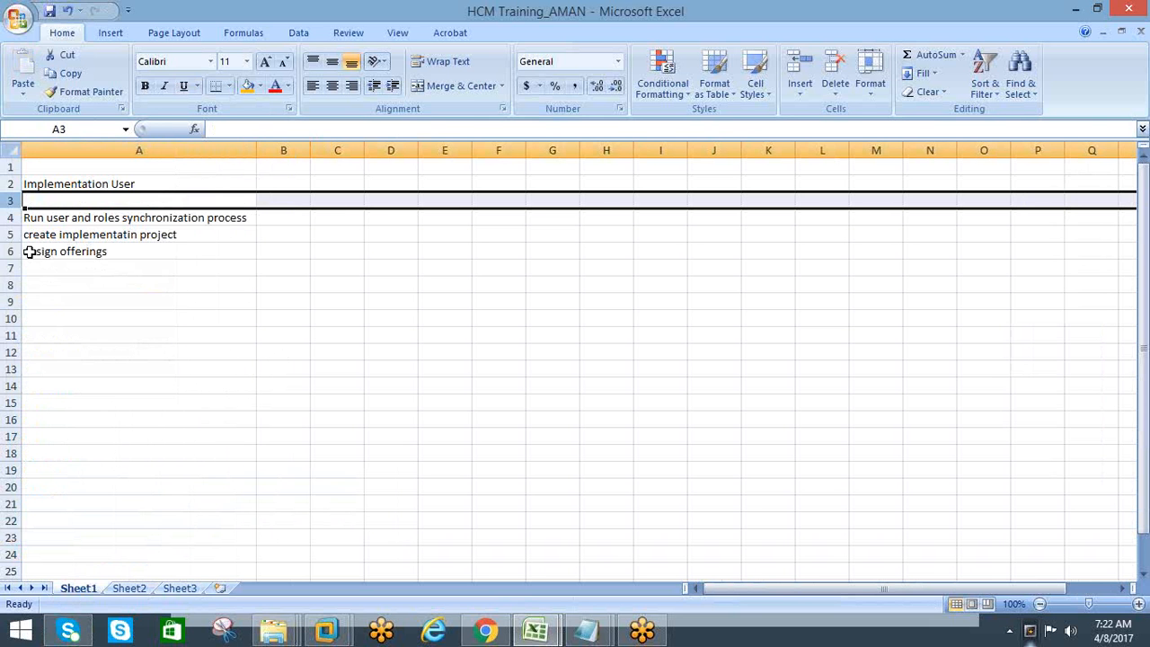
pyautogui.rightClick(7, 235)
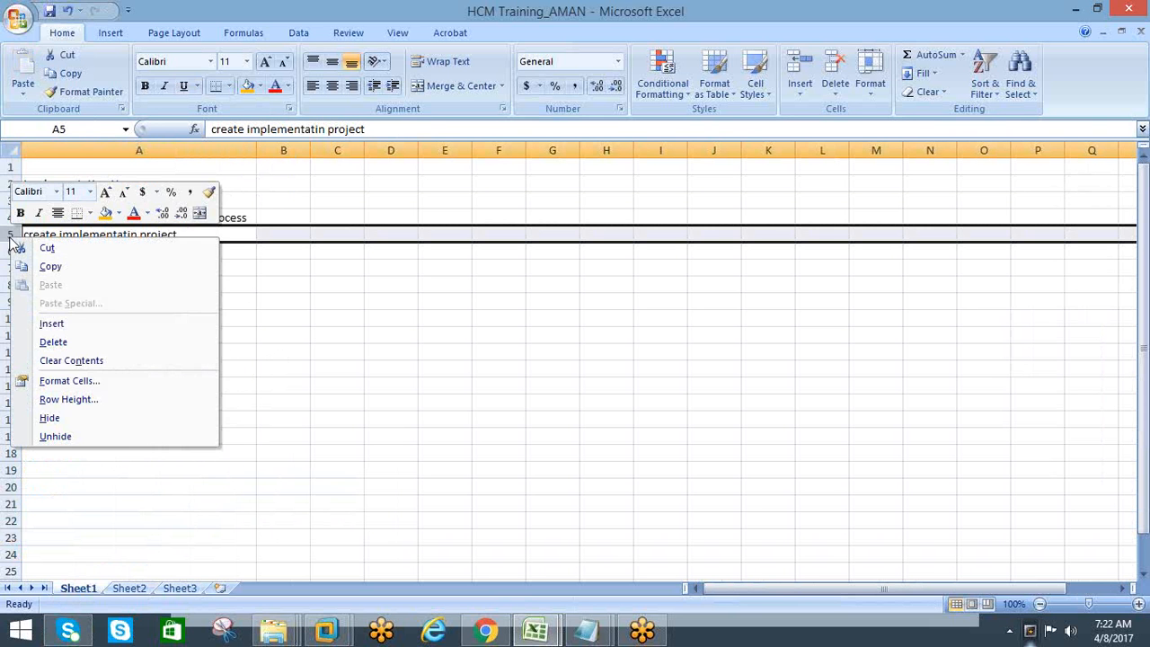
pyautogui.click(46, 317)
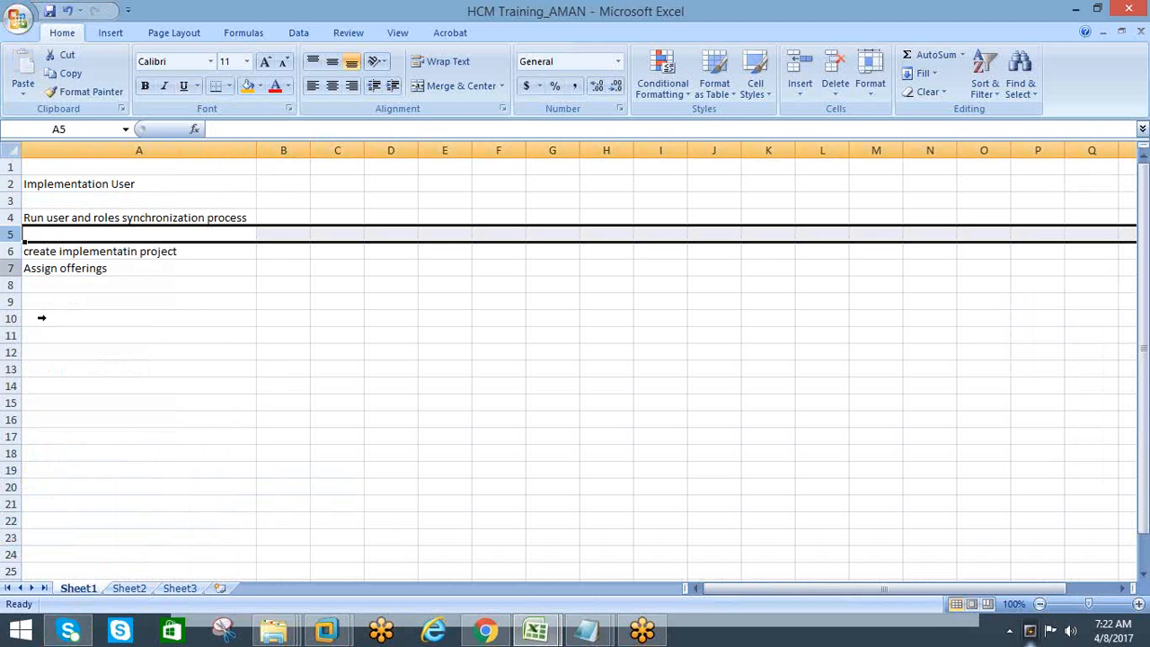
pyautogui.rightClick(11, 267)
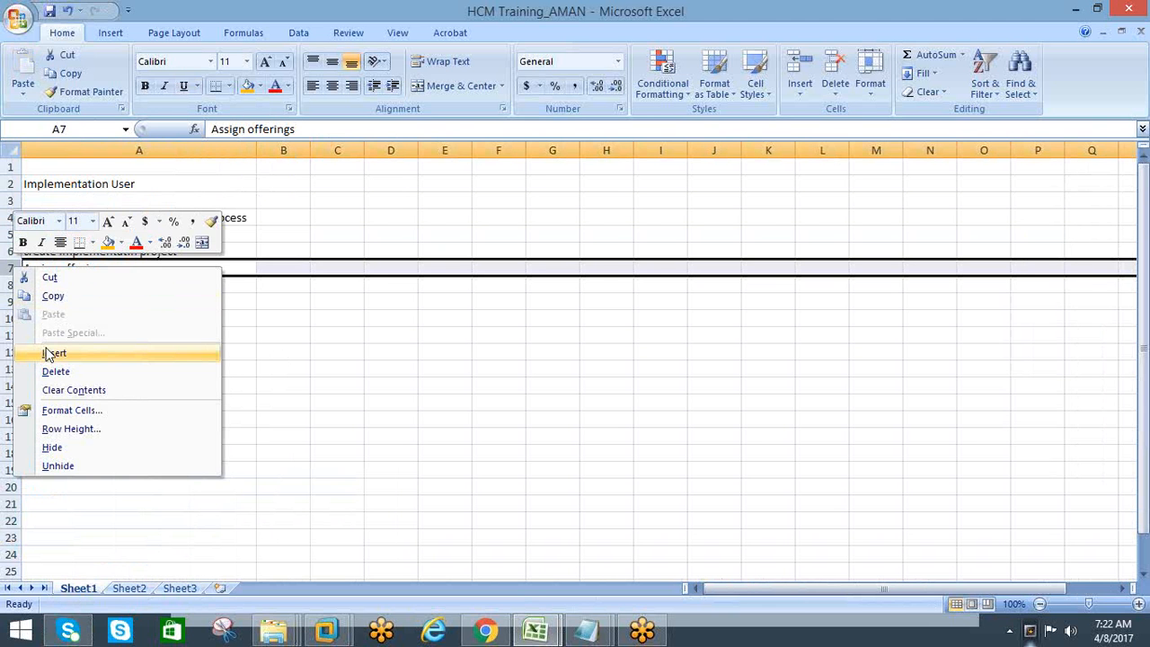
pyautogui.click(46, 352)
# Fill the Implementation User cell A2 with yellow and widen column B beside it
pyautogui.click(128, 183)
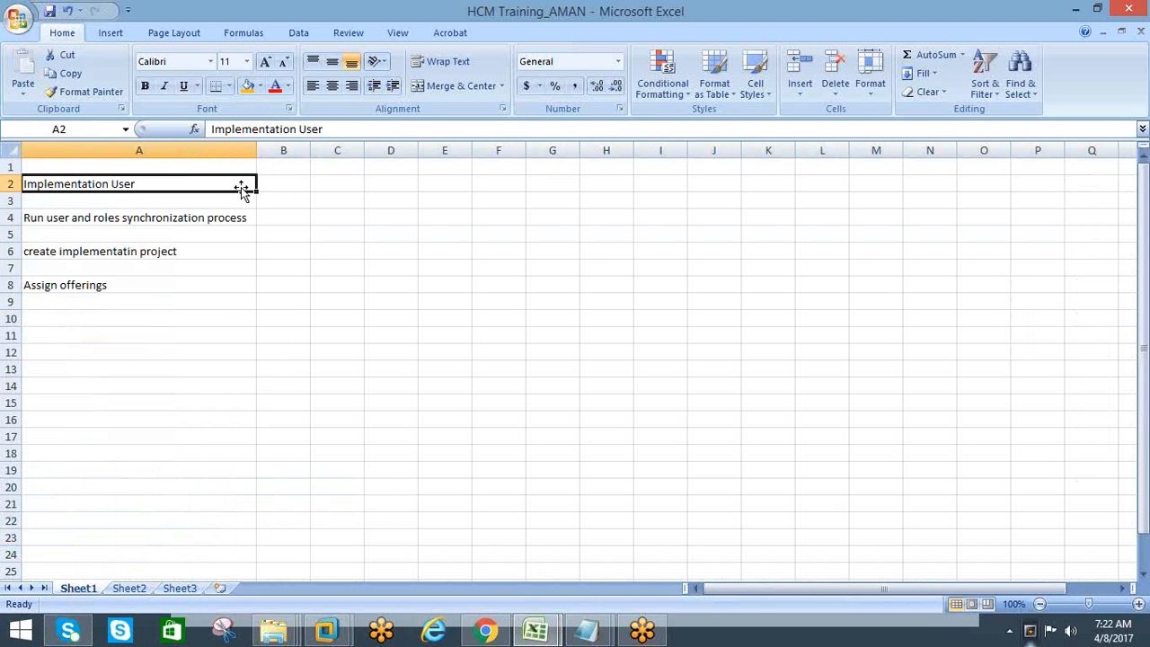
pyautogui.click(260, 85)
pyautogui.click(283, 211)
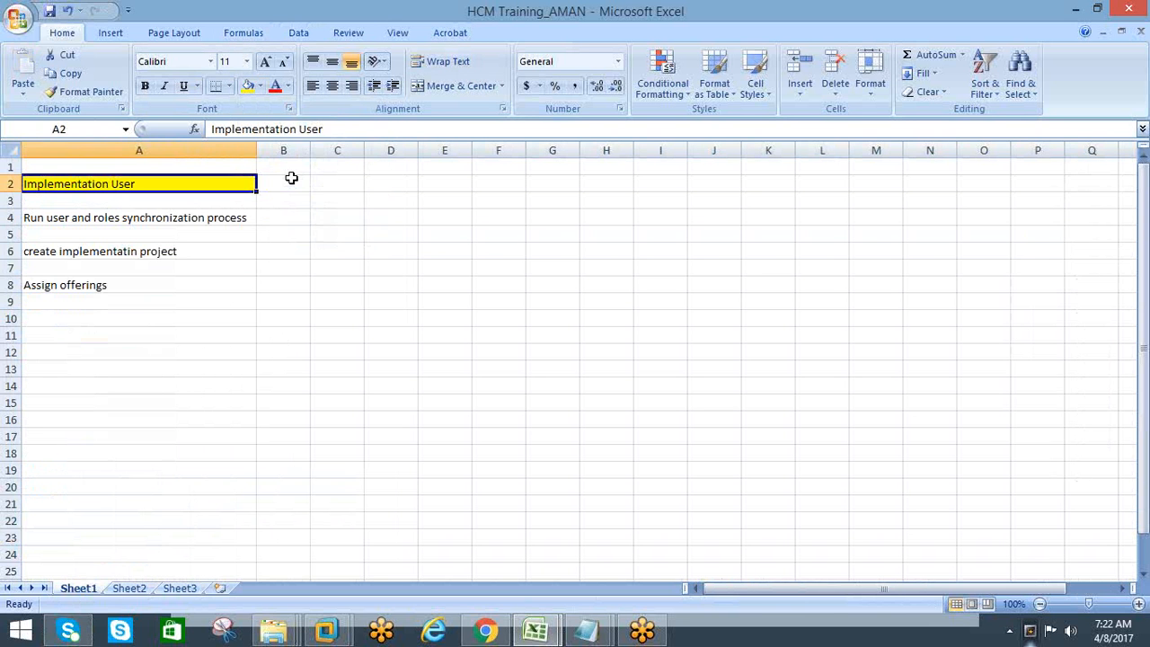
pyautogui.click(298, 180)
pyautogui.moveTo(314, 150); pyautogui.dragTo(440, 154)
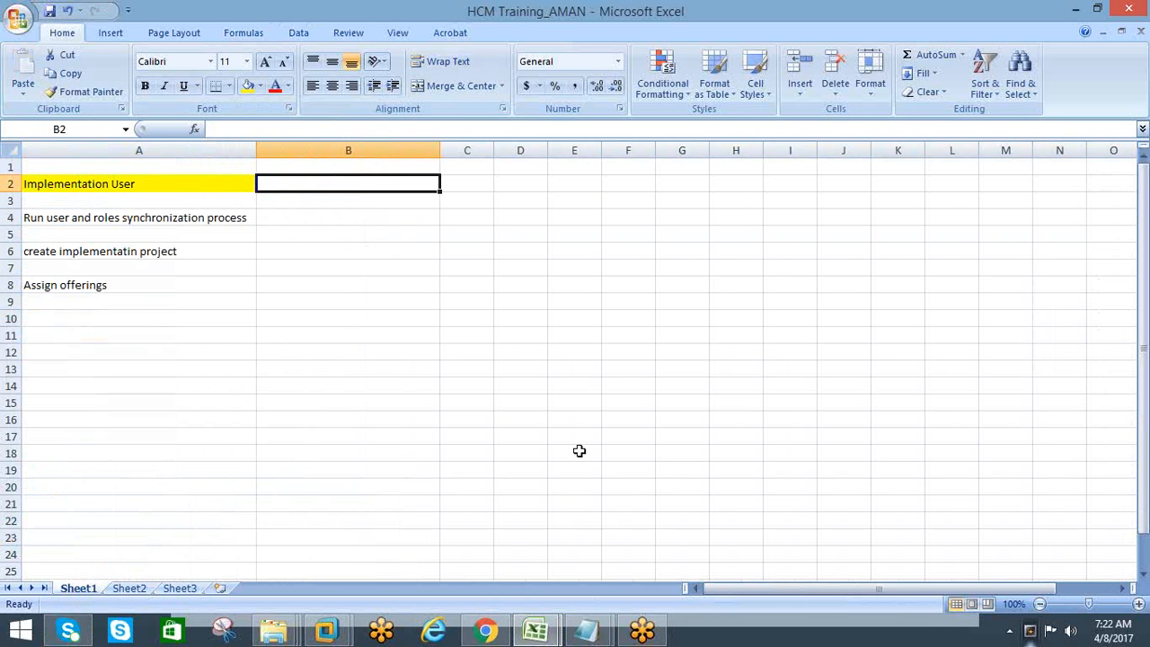
# Start the note in cell B2 beside Implementation User with the text "click on"
pyautogui.click(482, 630)
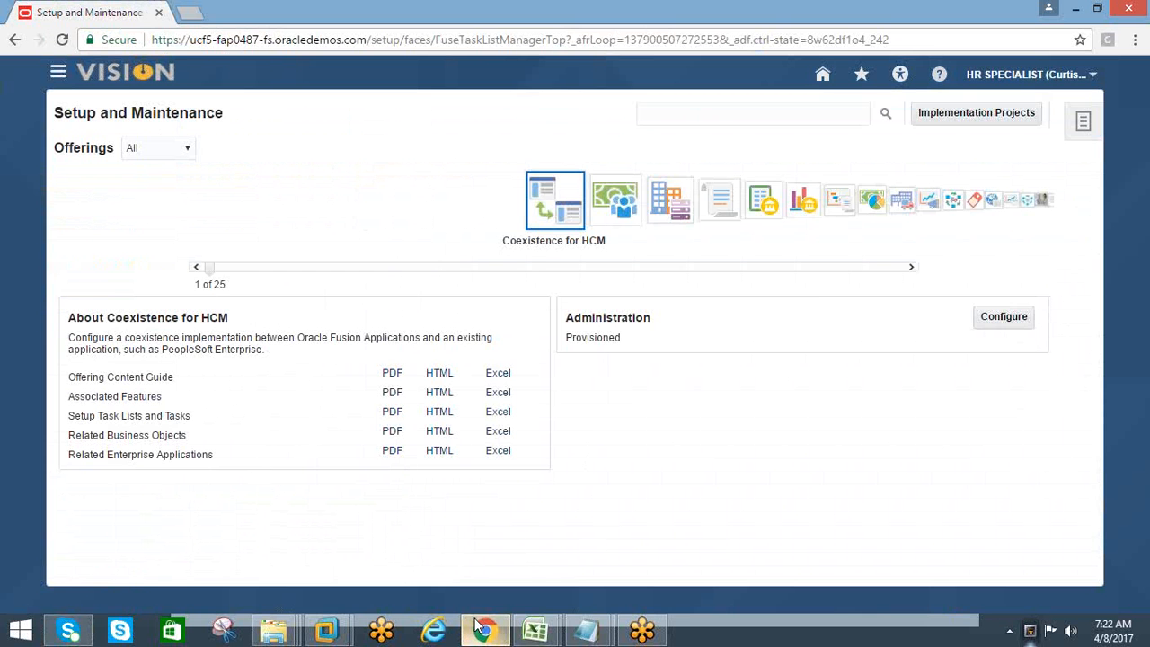
pyautogui.hotkey('alt', 'Tab')
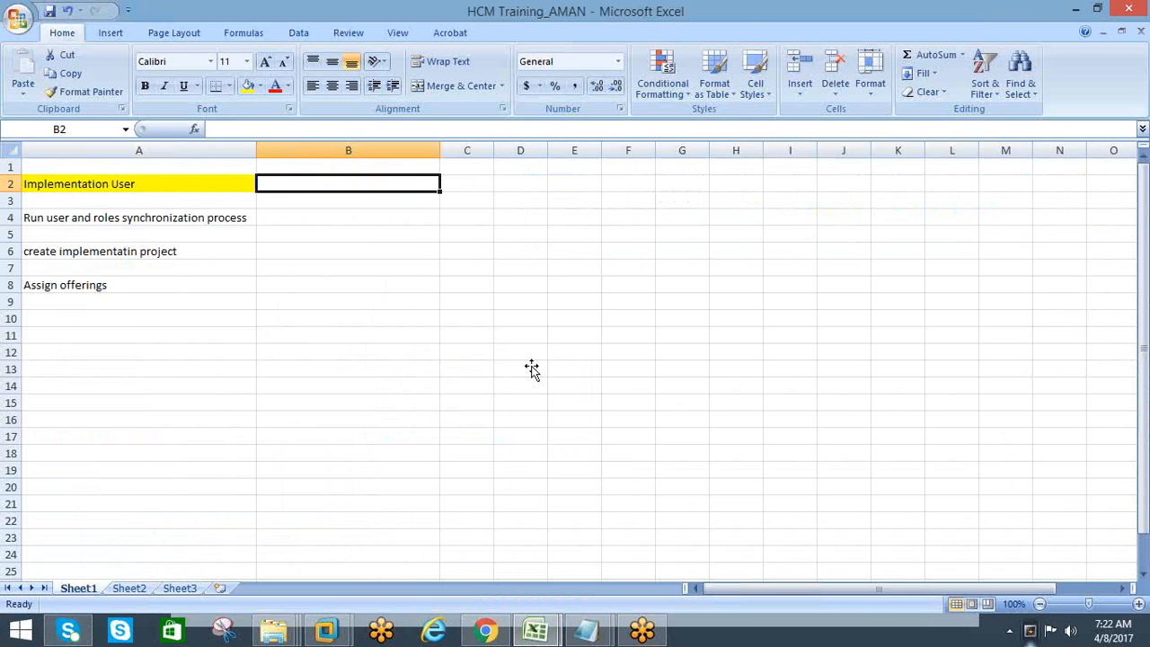
pyautogui.write('I')
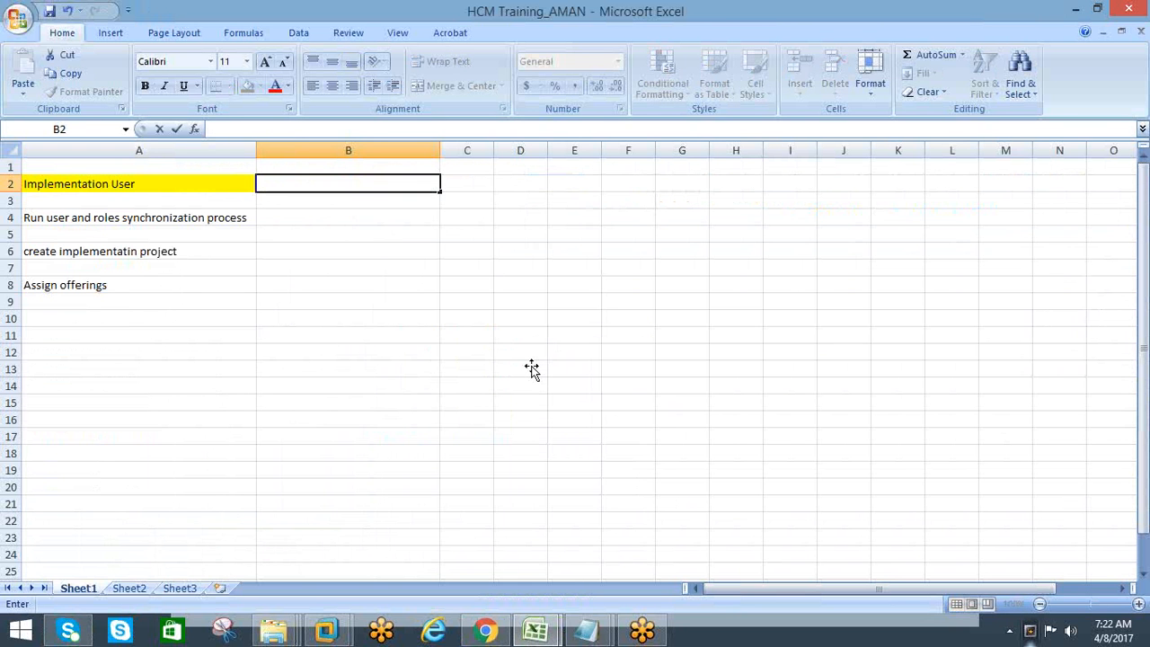
pyautogui.write('lick on')
# Switch to Chrome and open Setup and Maintenance from the signed-in user's Settings and Actions
pyautogui.hotkey('alt', 'Tab')
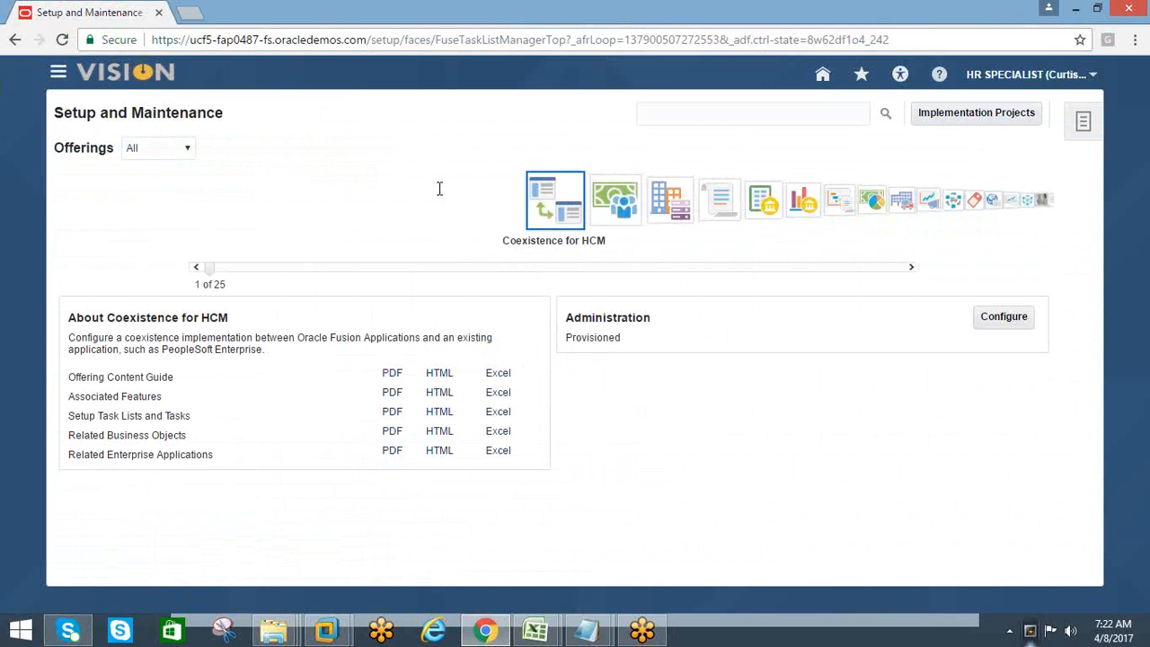
pyautogui.click(1092, 79)
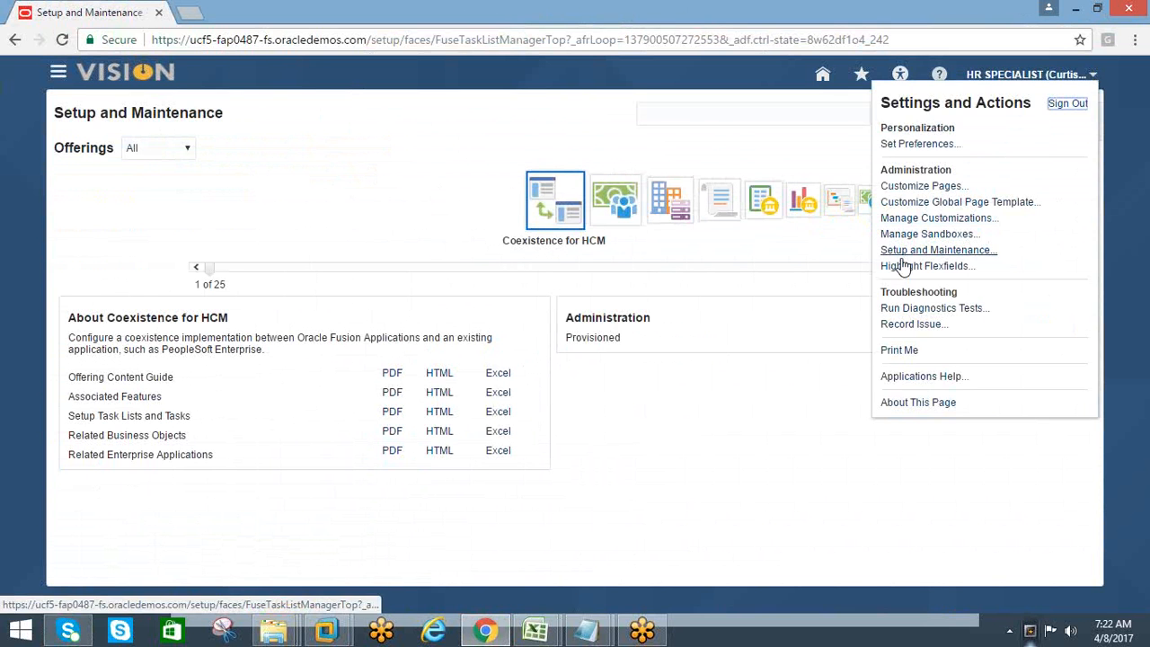
pyautogui.click(903, 255)
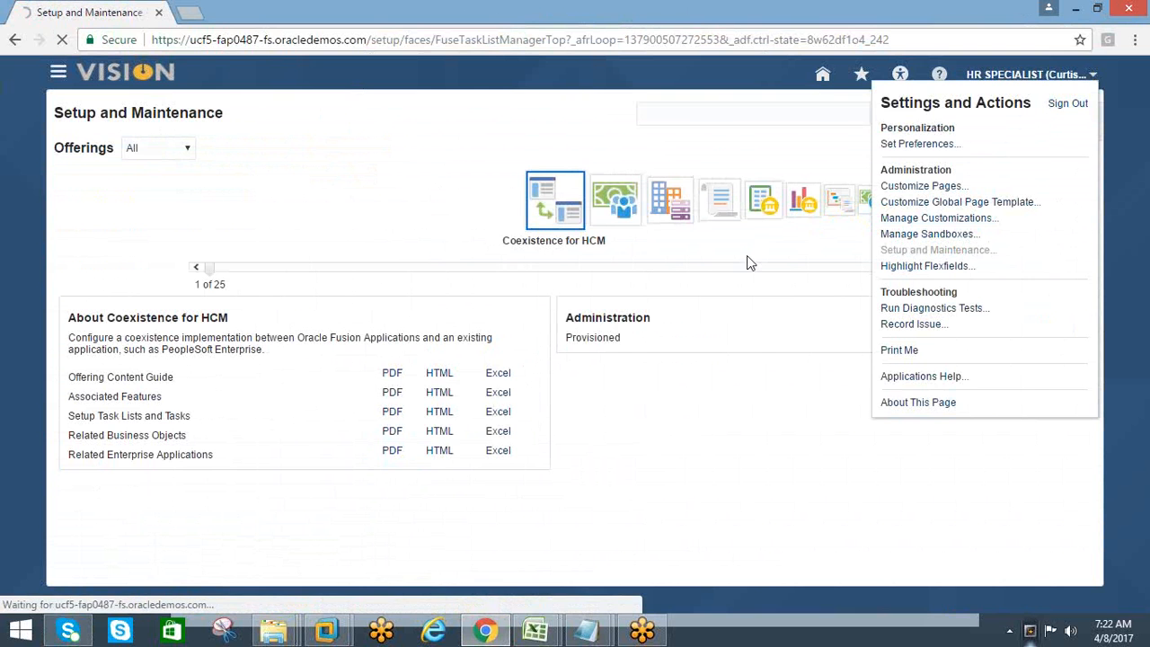
# Switch back to Excel and complete cell B2 so it reads "click on setup and maintainance"
pyautogui.hotkey('alt', 'Tab')
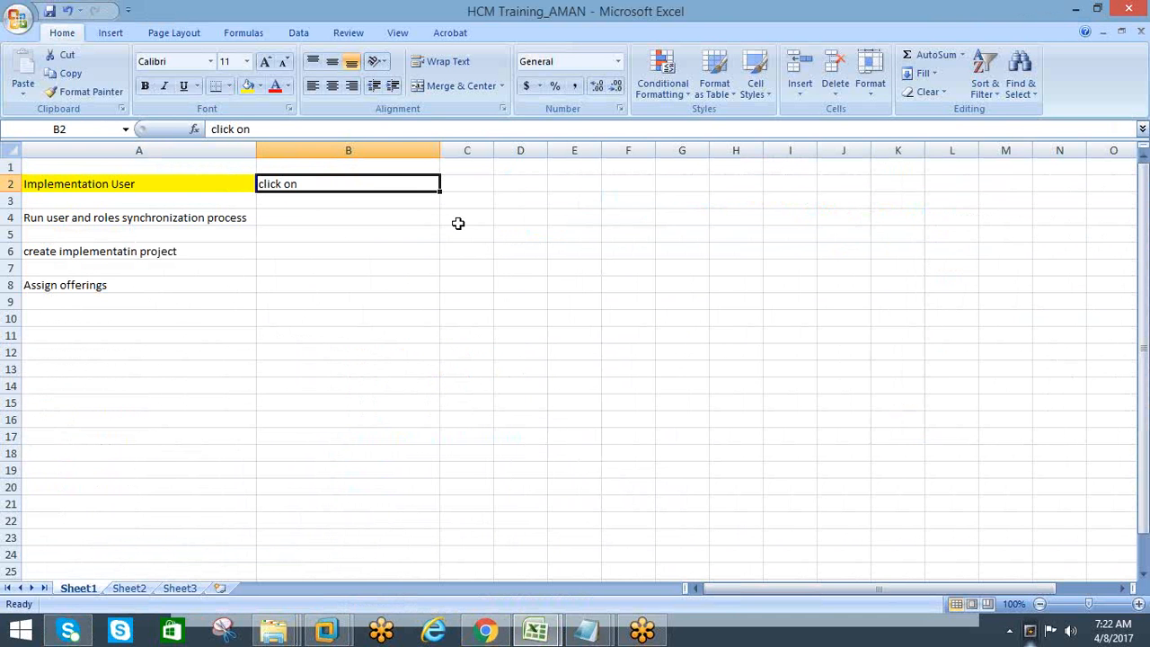
pyautogui.press('F2')
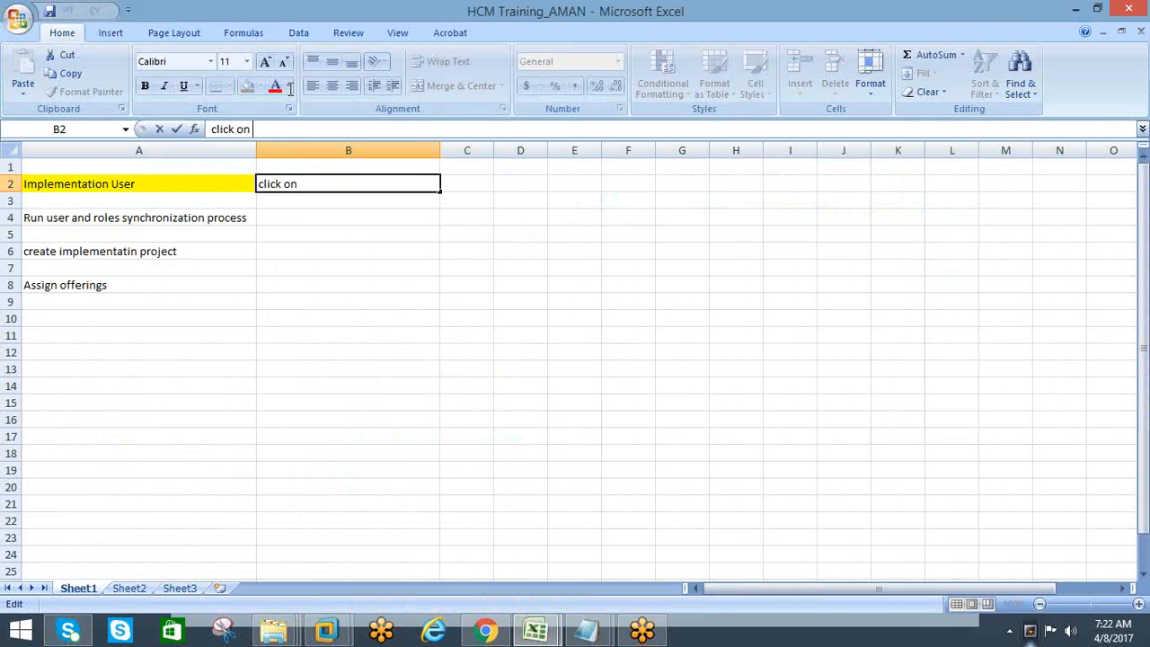
pyautogui.write('setup and maint')
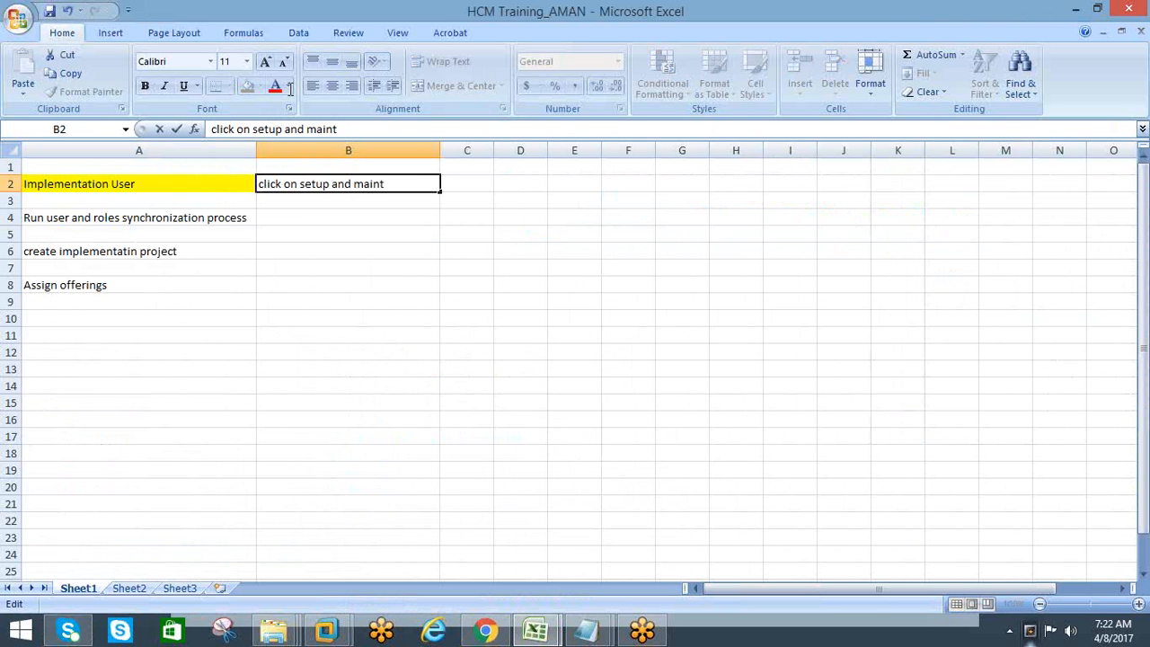
pyautogui.write('ainance')
pyautogui.press('Tab')
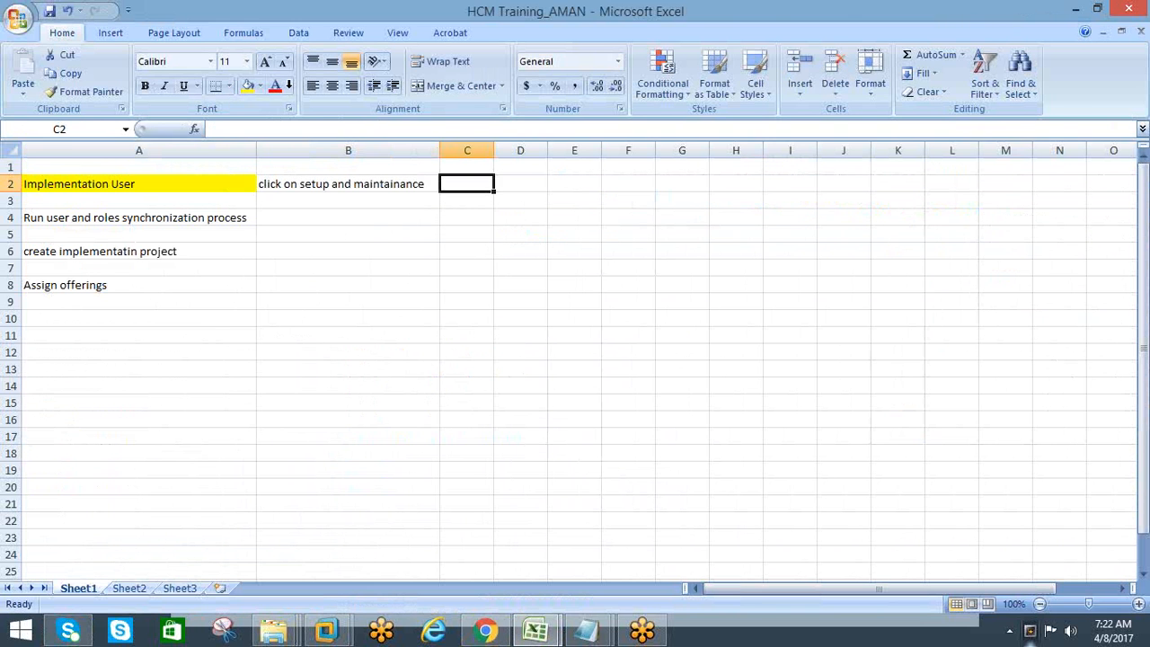
# Switch to Chrome and open the Implementation Projects page from Setup and Maintenance
pyautogui.hotkey('alt', 'Tab')
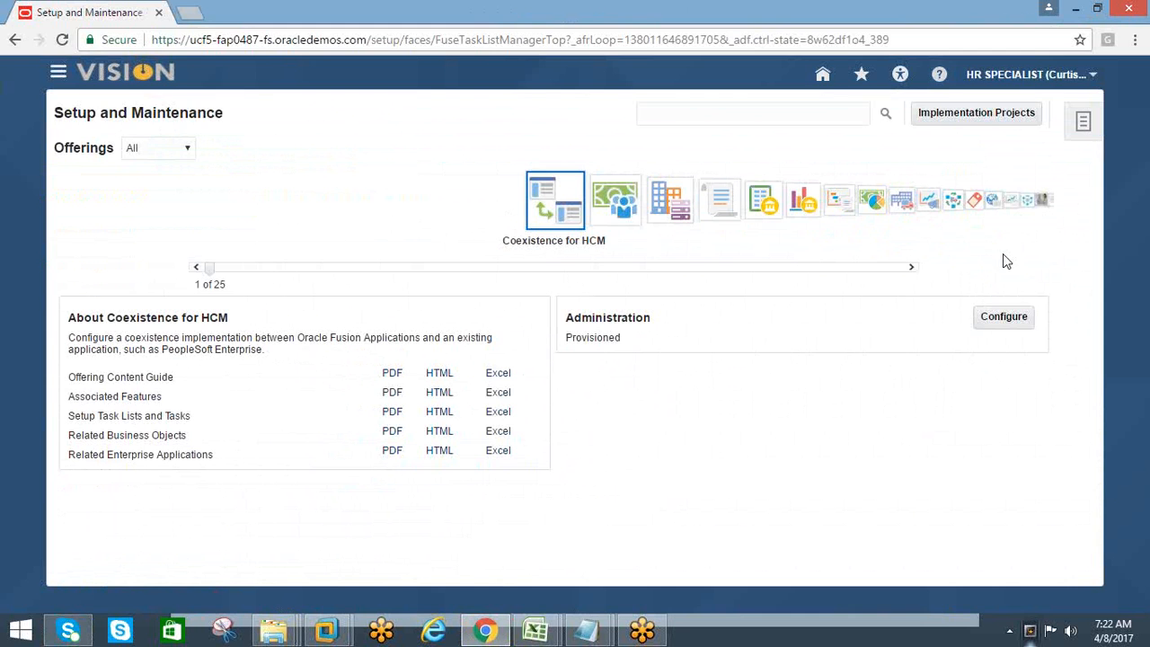
pyautogui.click(979, 120)
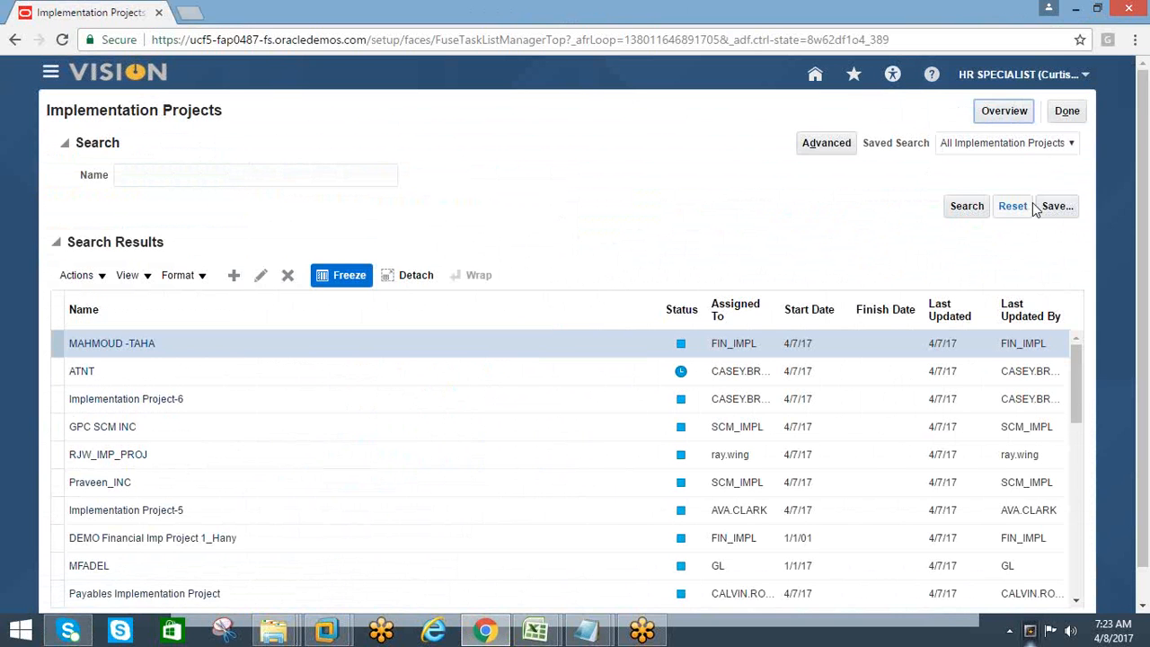
# Switch to Excel, enter "impleentation projects" in cell C2, and fit column C to the text
pyautogui.hotkey('alt', 'Tab')
pyautogui.write('i')
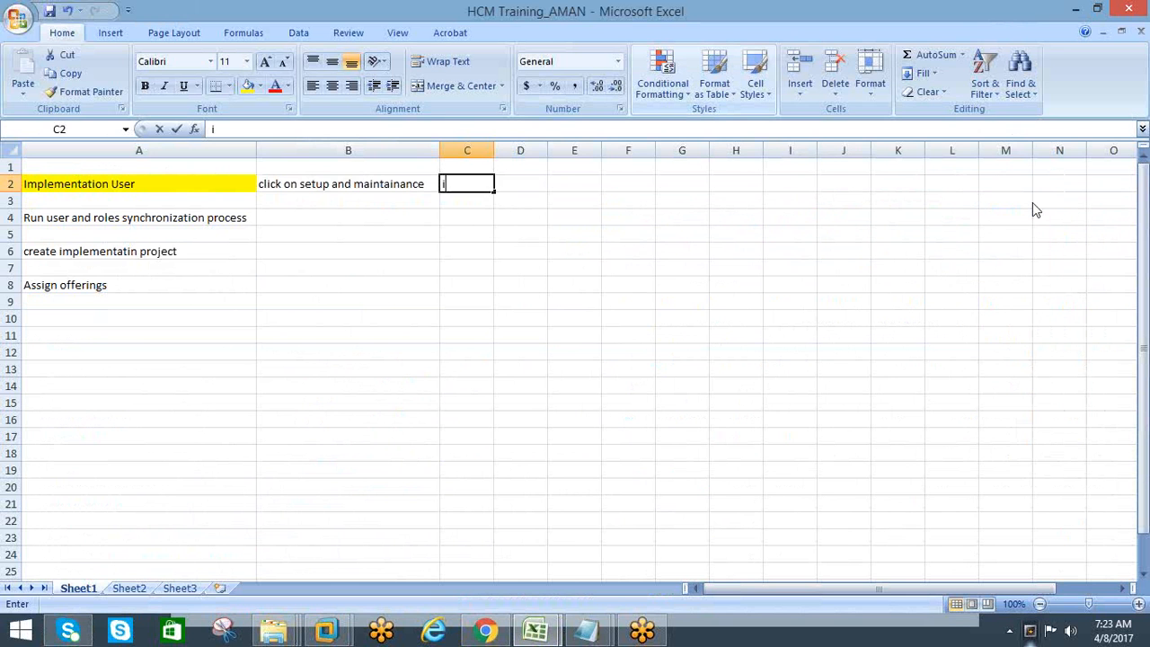
pyautogui.write('mpleentati')
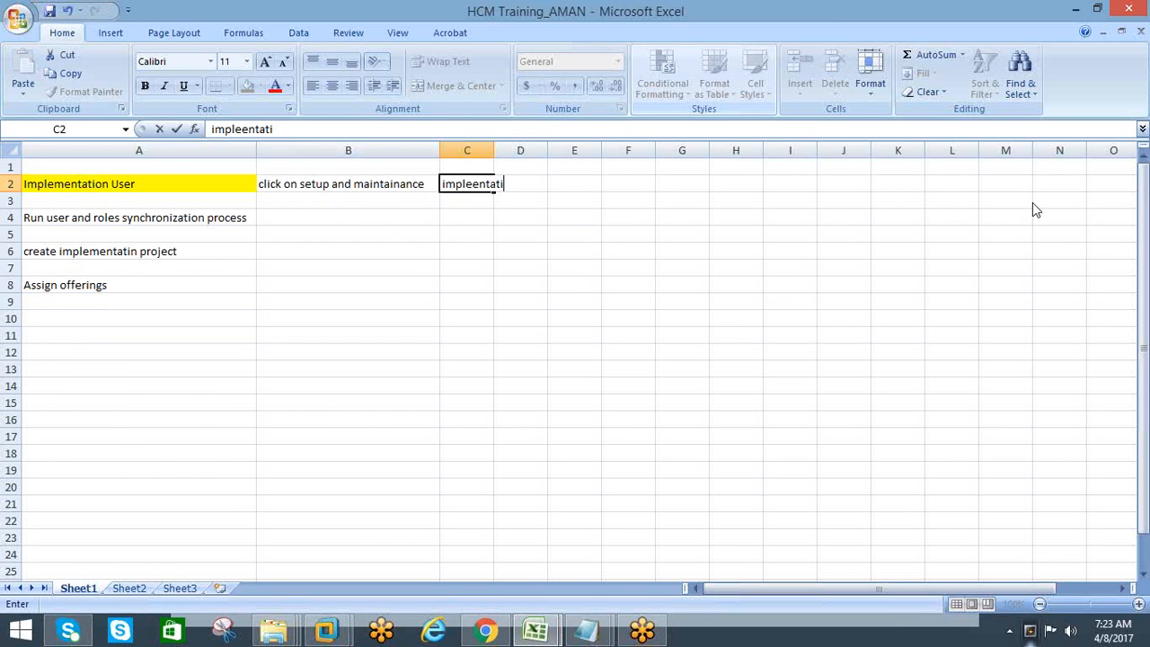
pyautogui.write('on proects')
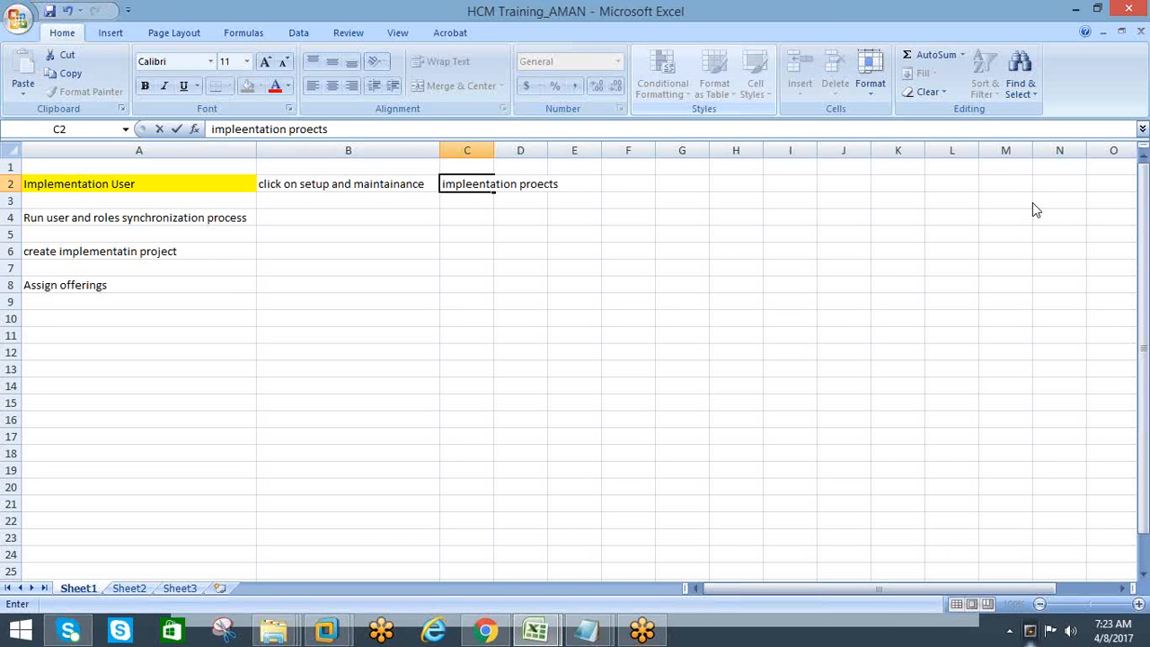
pyautogui.press('BackSpace')
pyautogui.press('BackSpace')
pyautogui.press('BackSpace')
pyautogui.press('BackSpace')
pyautogui.press('BackSpace')
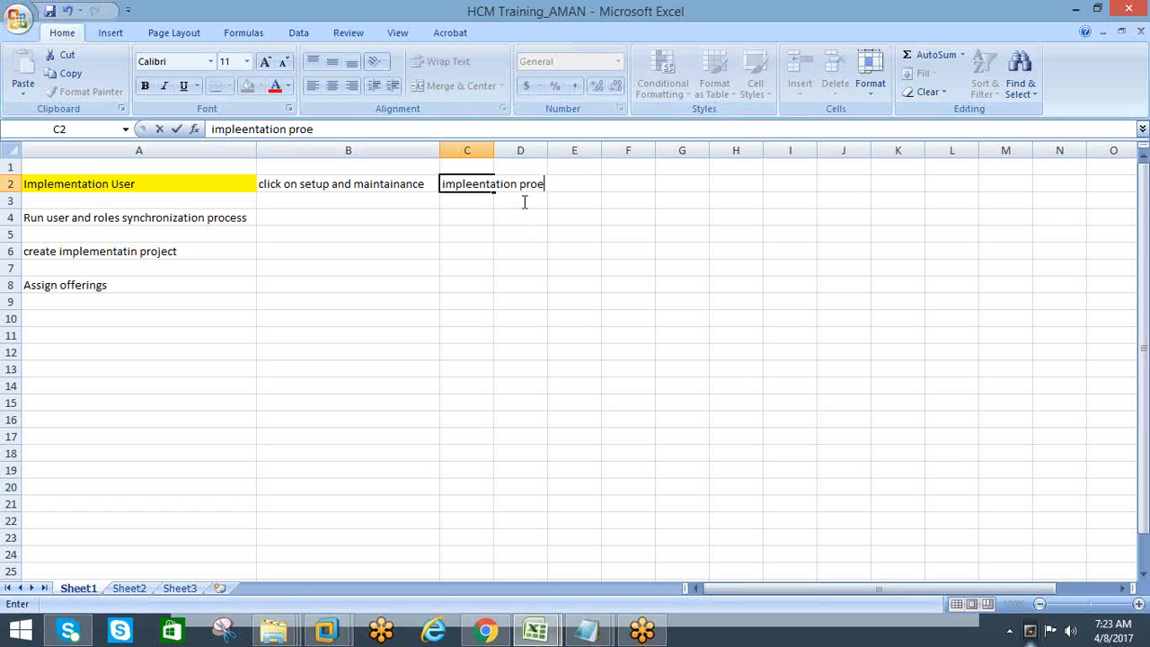
pyautogui.write('ojects')
pyautogui.click(511, 253)
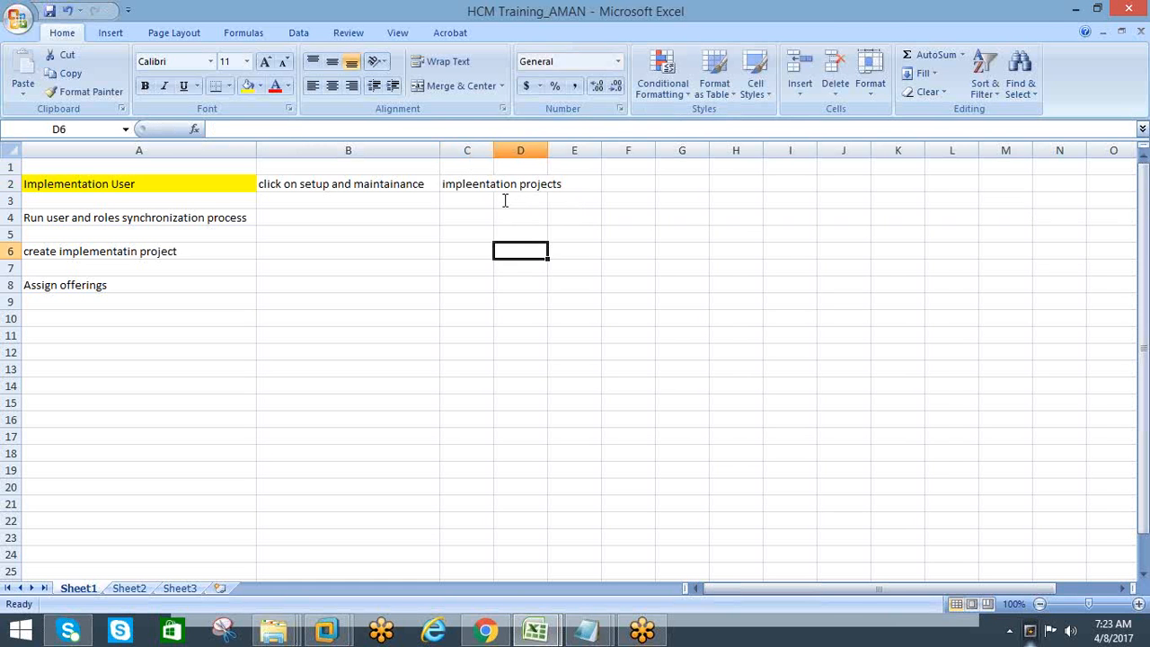
pyautogui.doubleClick(493, 149)
pyautogui.click(601, 186)
# In Chrome, examine the Financials task list of the first implementation project and return to the Setup and Maintenance overview
pyautogui.hotkey('alt', 'Tab')
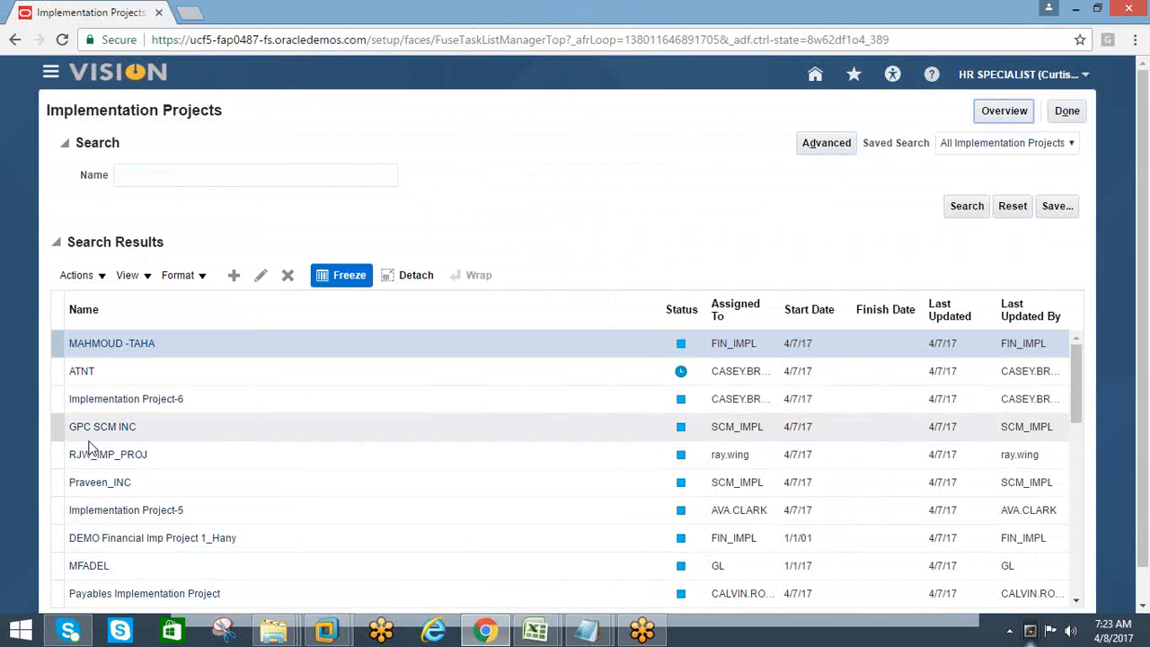
pyautogui.scroll(-1, 129, 467)
pyautogui.scroll(1, 129, 467)
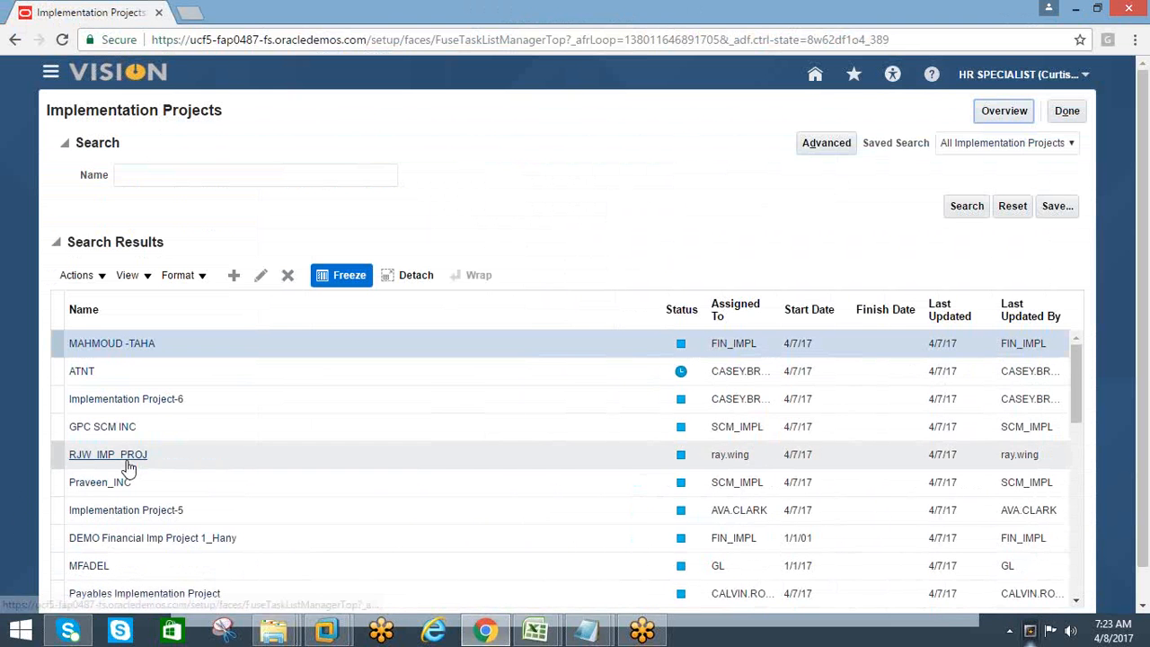
pyautogui.click(90, 350)
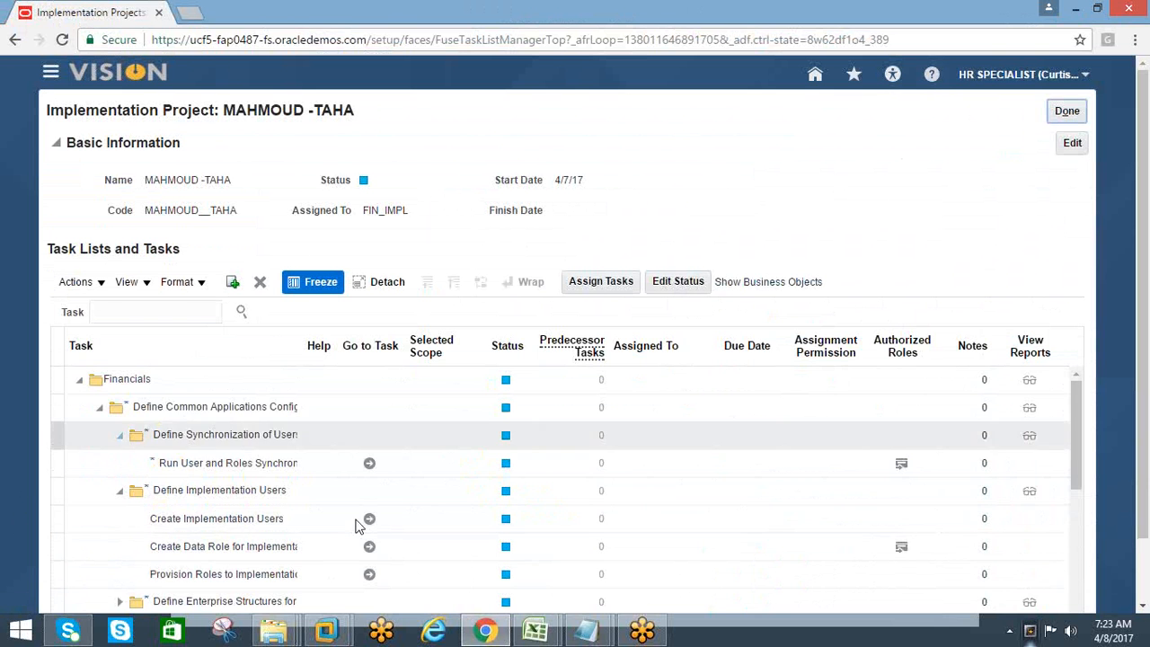
pyautogui.click(80, 383)
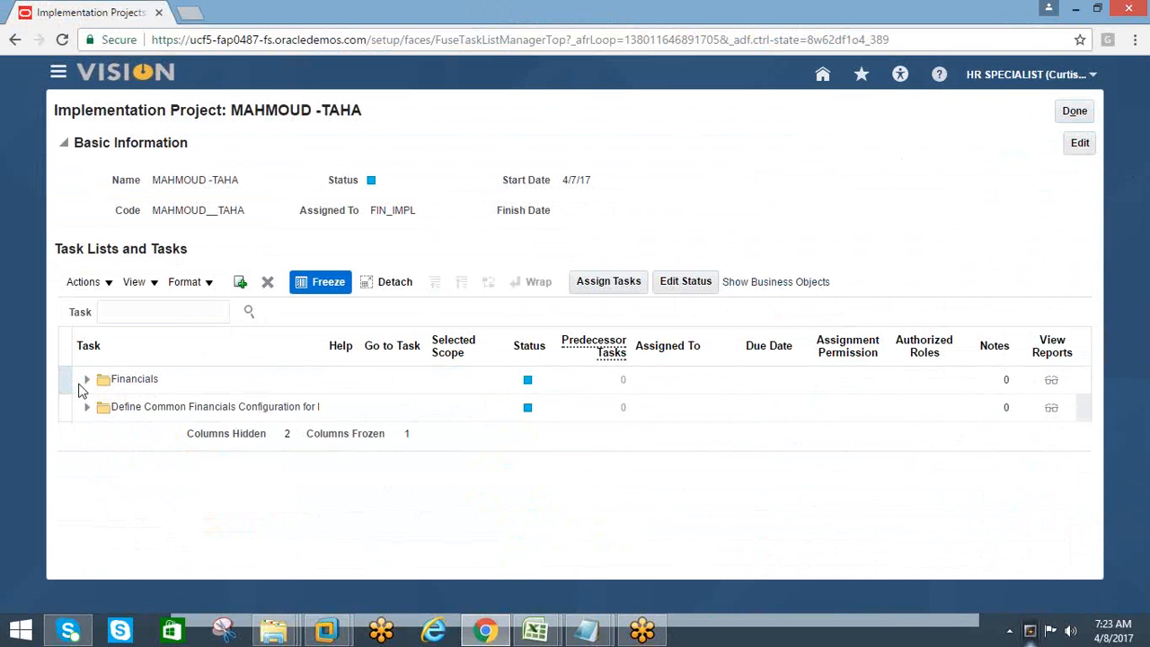
pyautogui.click(86, 388)
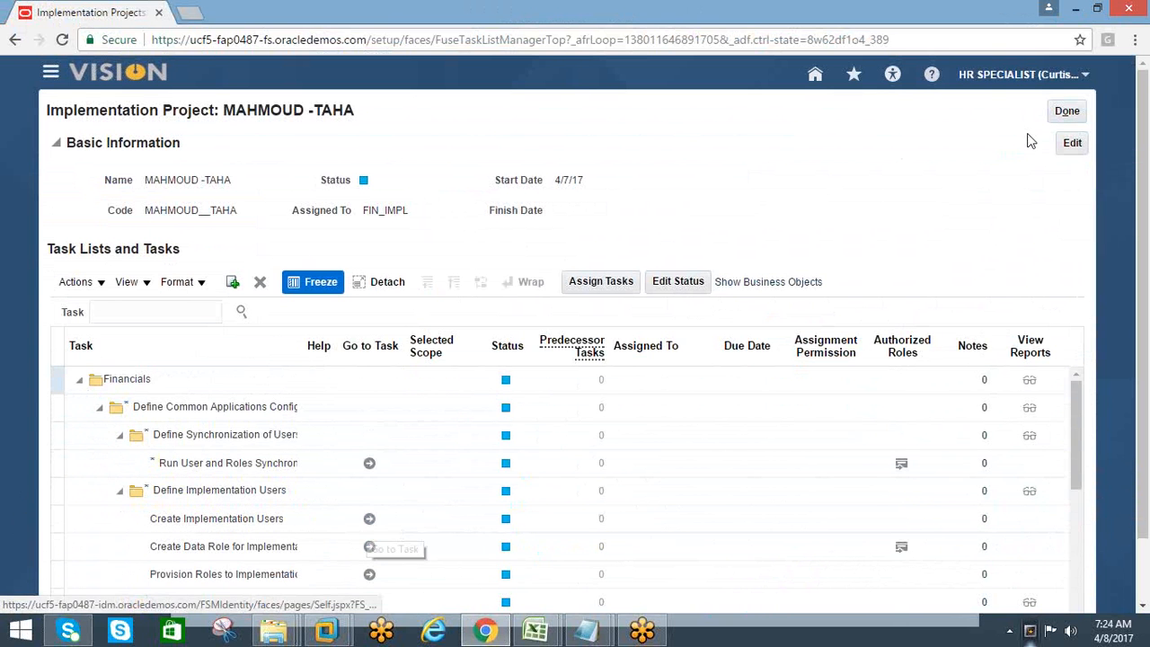
pyautogui.click(1067, 143)
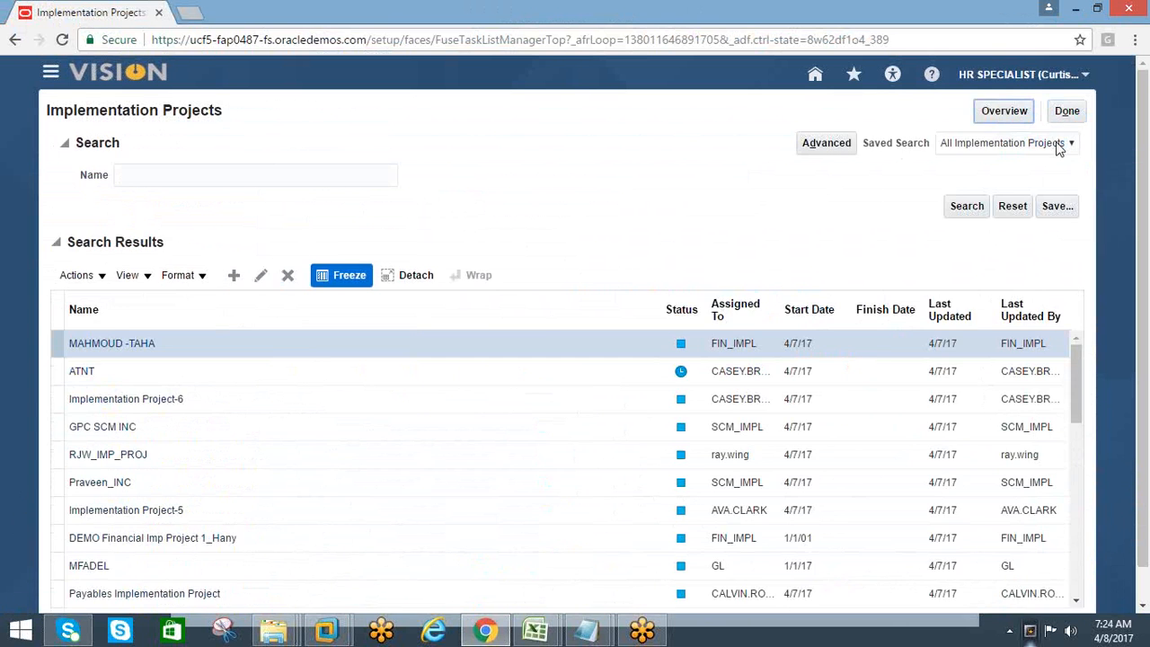
pyautogui.click(1066, 117)
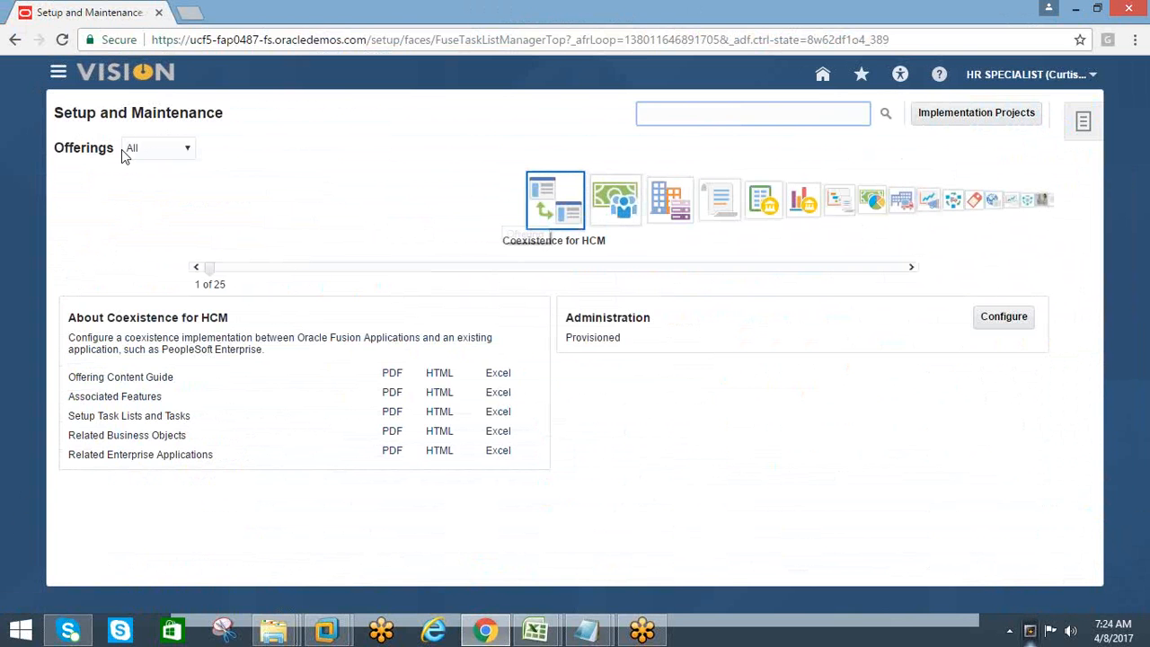
# Browse the Setup and Maintenance offerings one by one from Coexistence for HCM to Marketing
pyautogui.moveTo(119, 149); pyautogui.dragTo(29, 160)
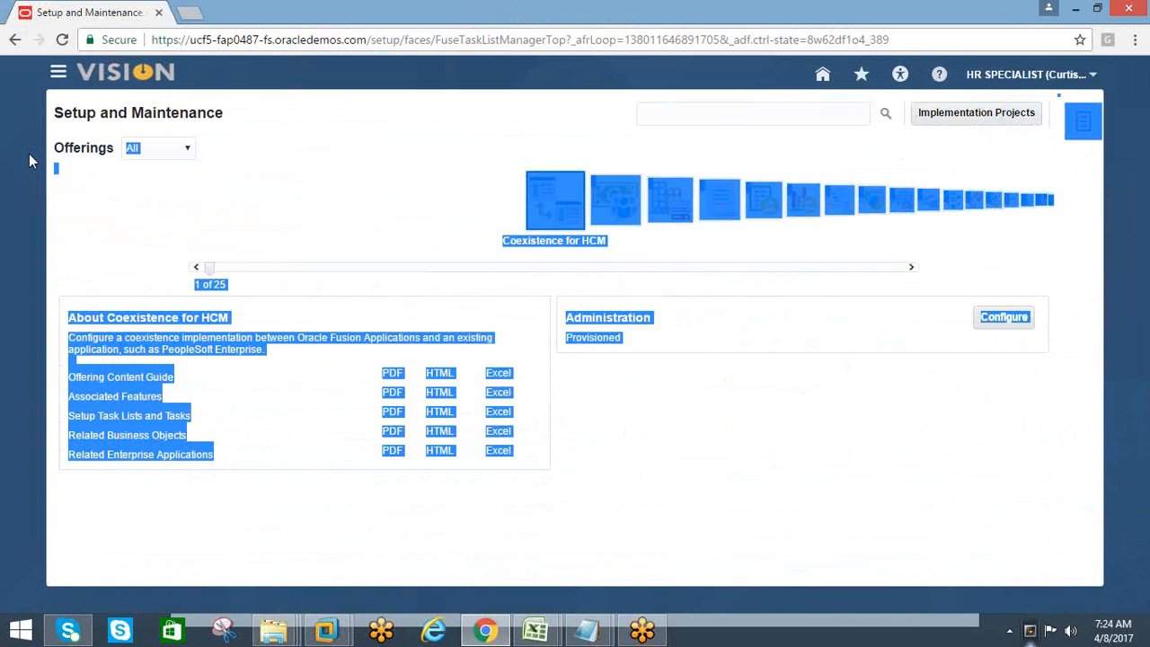
pyautogui.click(606, 206)
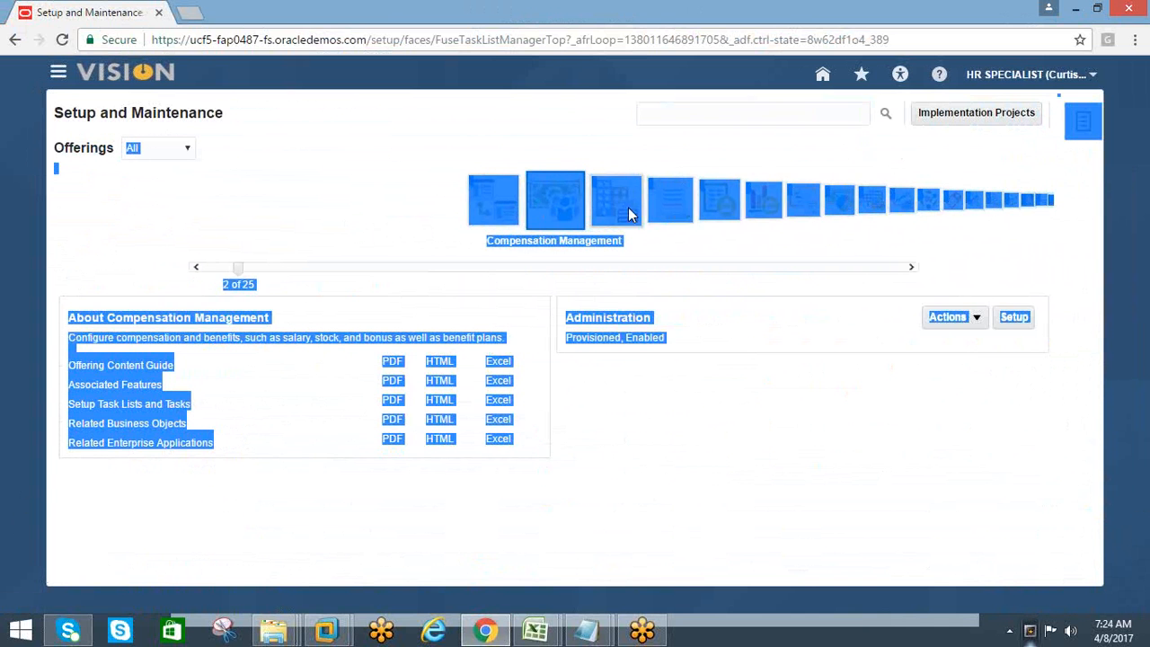
pyautogui.click(628, 207)
pyautogui.click(641, 208)
pyautogui.click(640, 207)
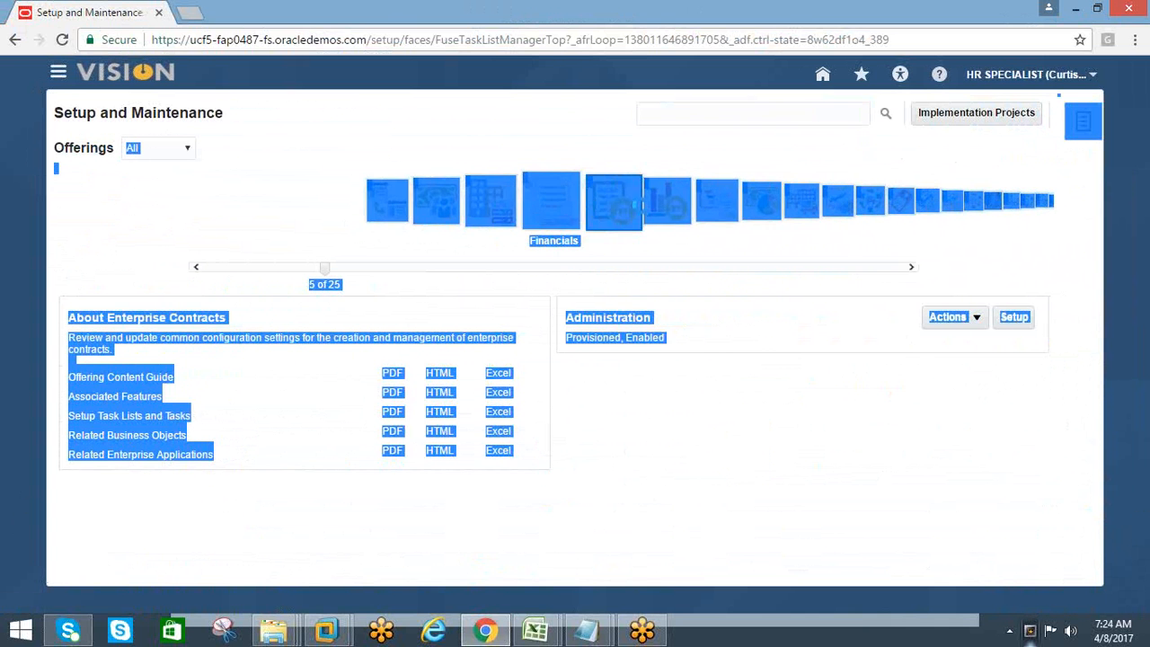
pyautogui.click(641, 206)
pyautogui.click(640, 205)
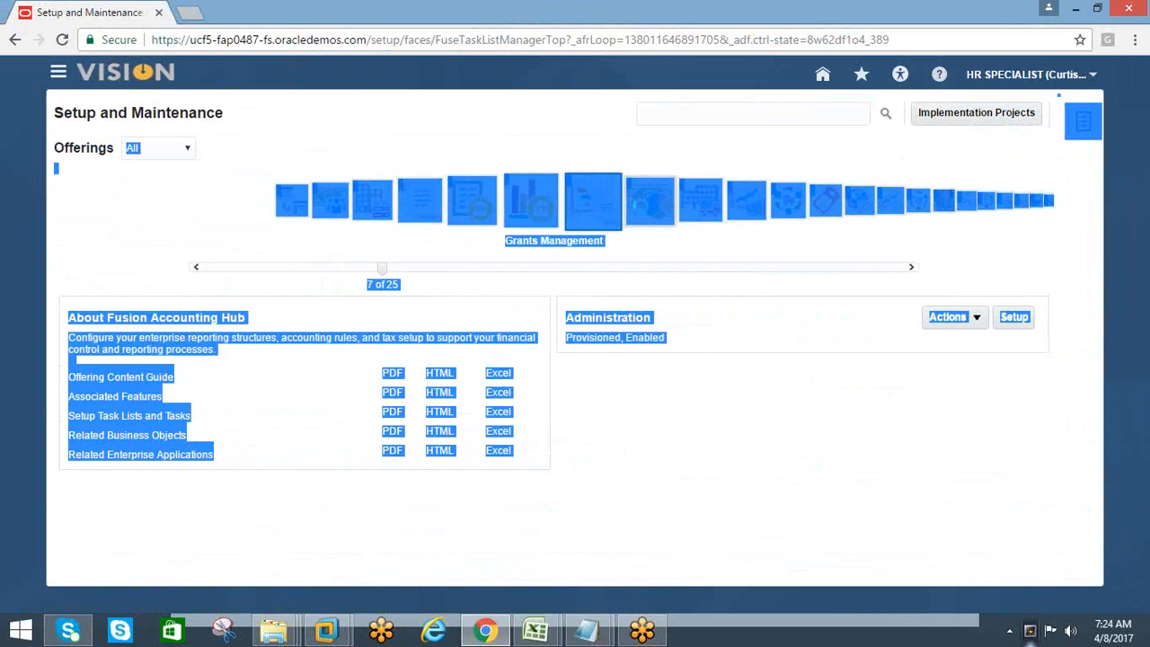
pyautogui.click(640, 206)
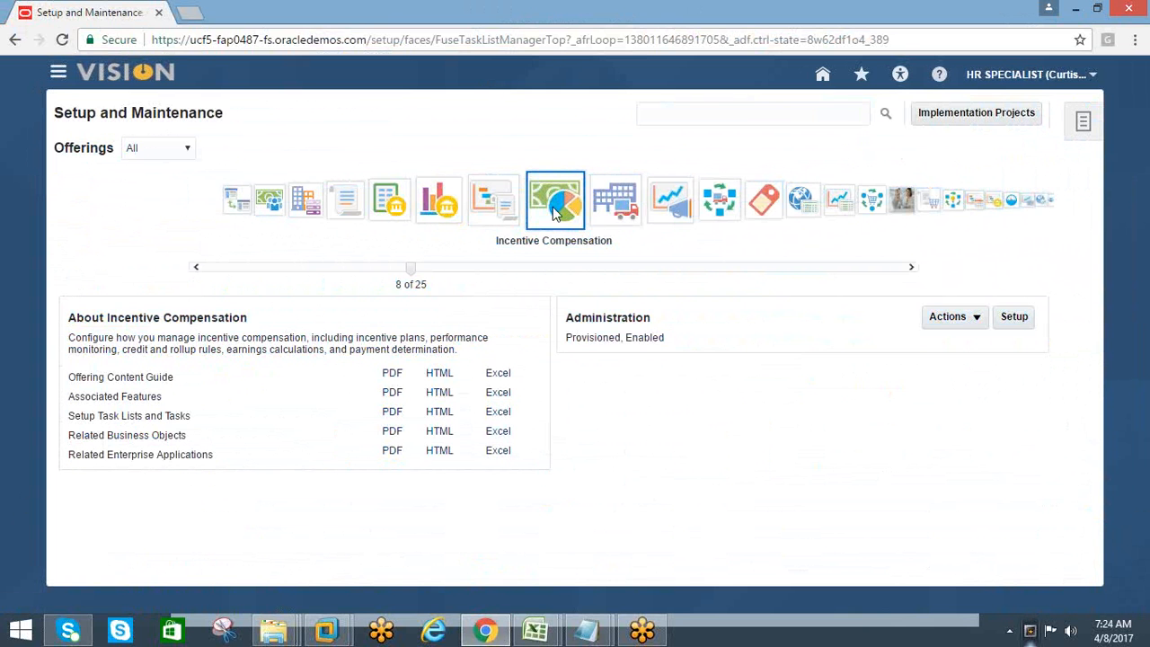
pyautogui.click(609, 216)
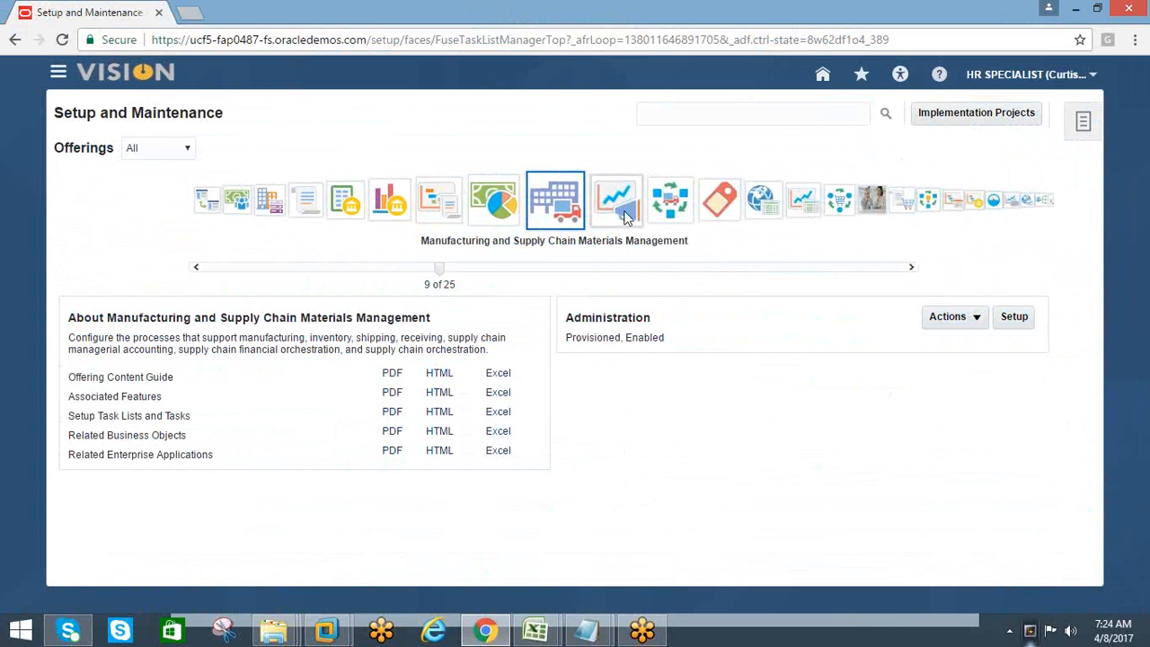
pyautogui.click(602, 215)
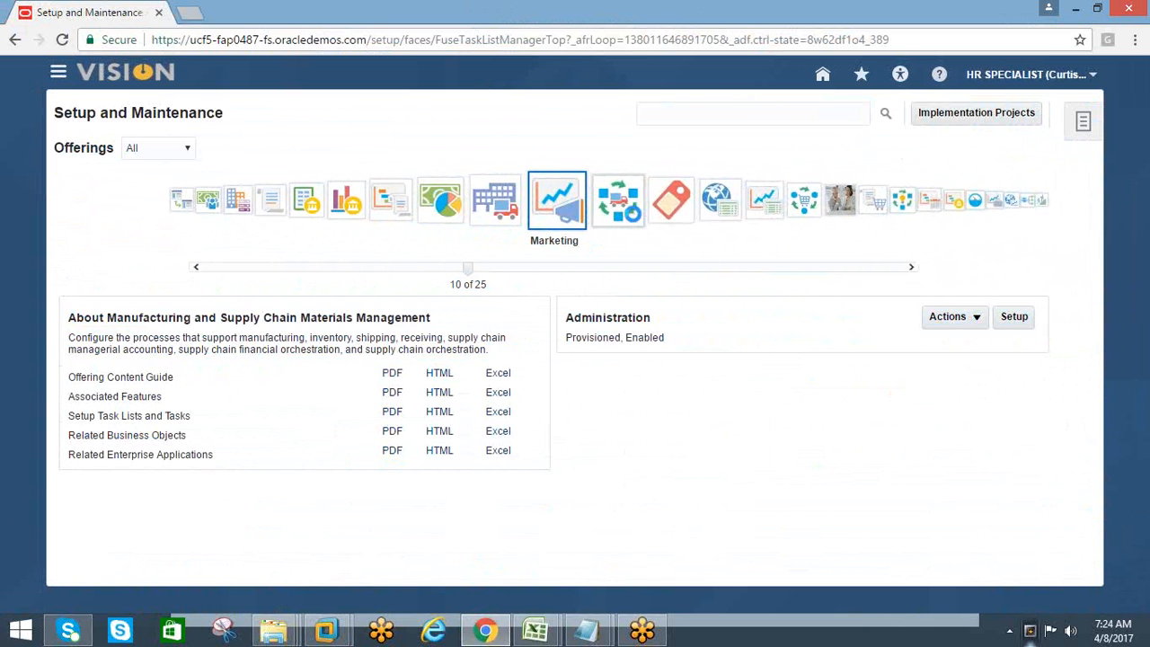
# Browse the Setup and Maintenance offerings one after another from Coexistence for HCM through Workforce Development
pyautogui.click(180, 201)
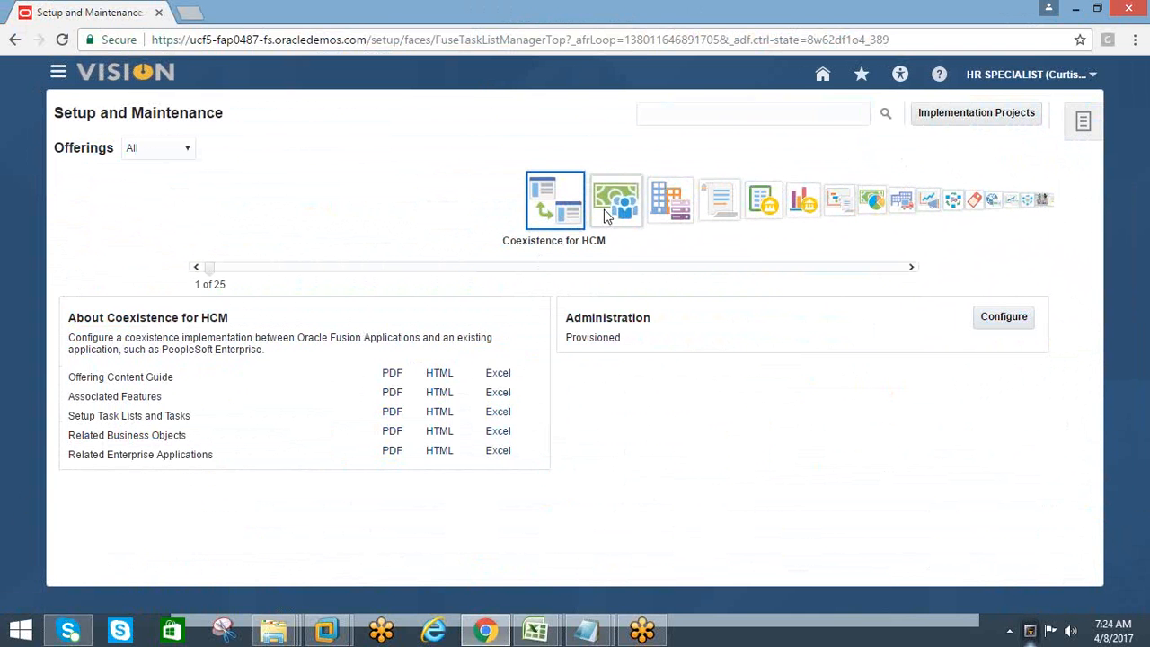
pyautogui.click(604, 212)
pyautogui.click(595, 212)
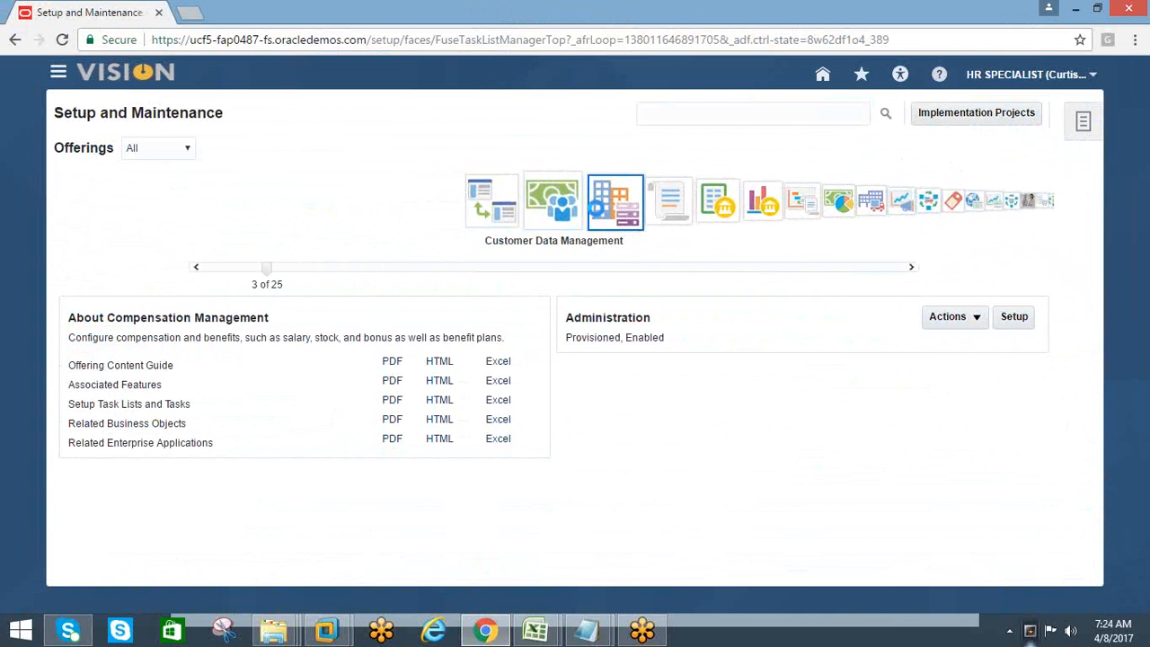
pyautogui.click(611, 212)
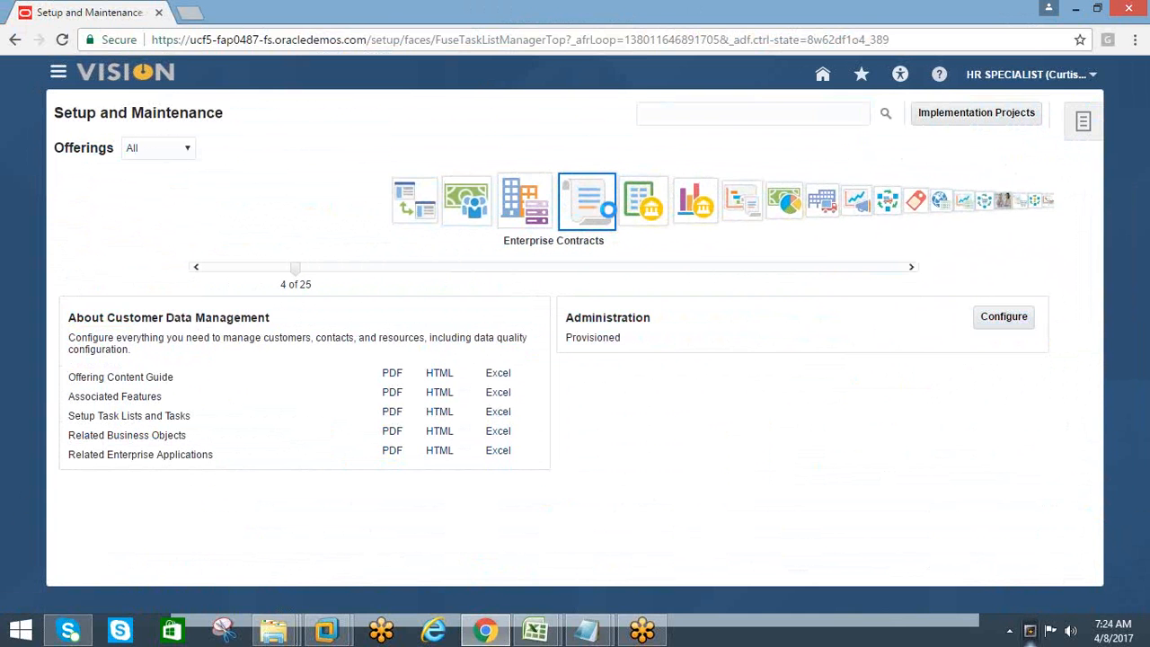
pyautogui.click(612, 212)
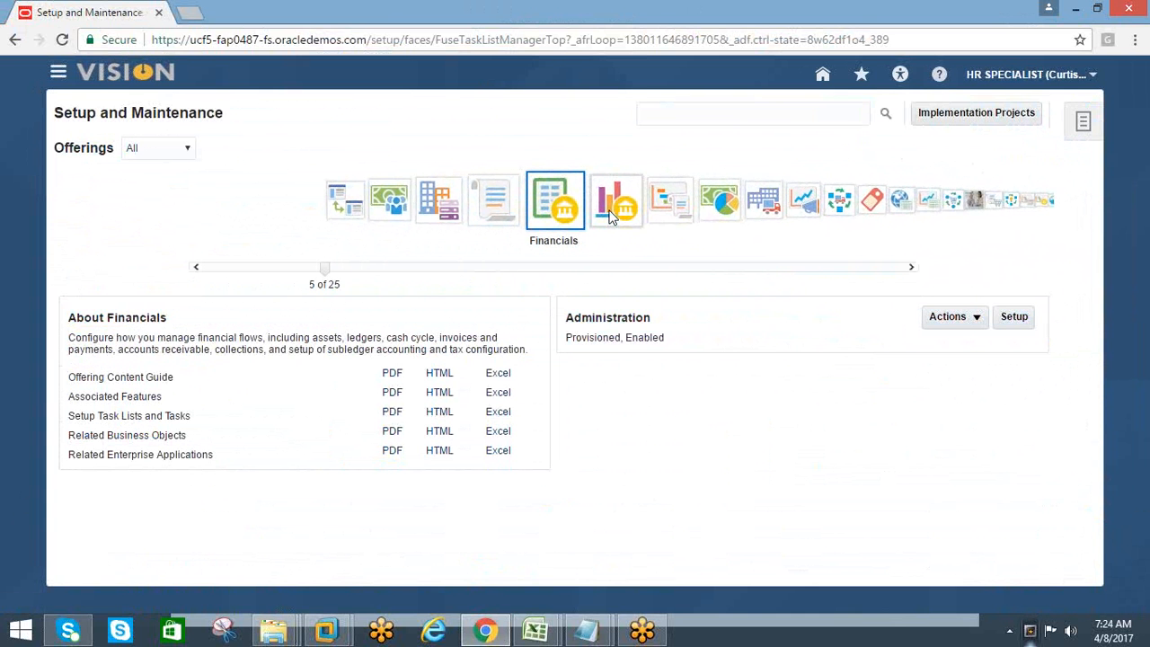
pyautogui.click(610, 214)
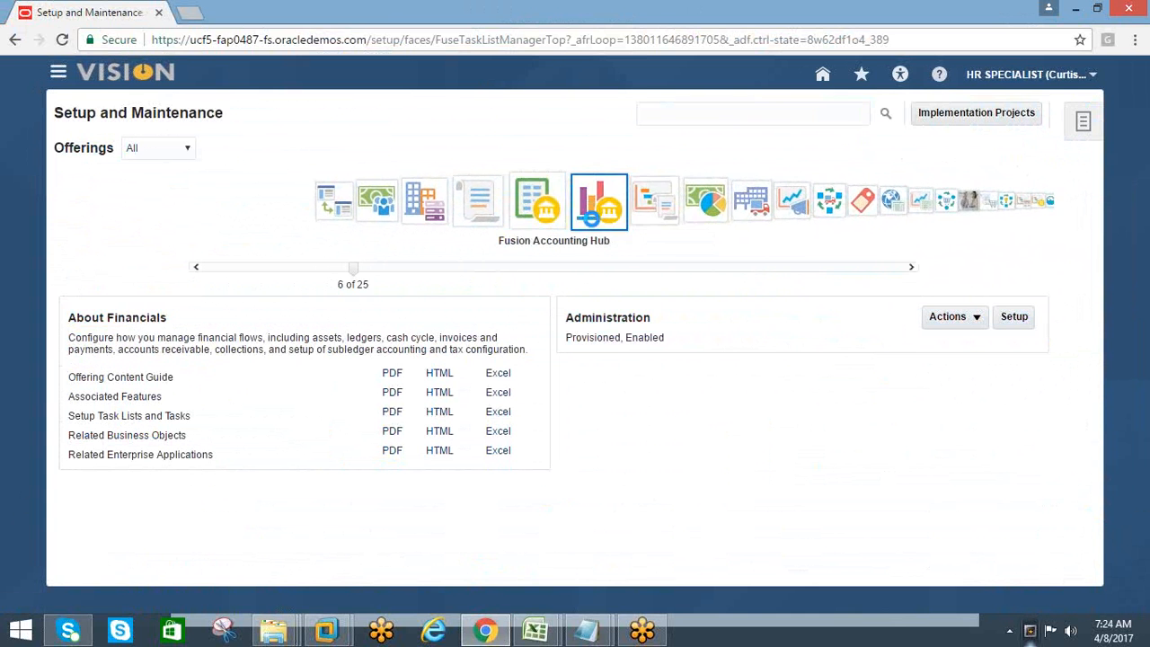
pyautogui.click(593, 215)
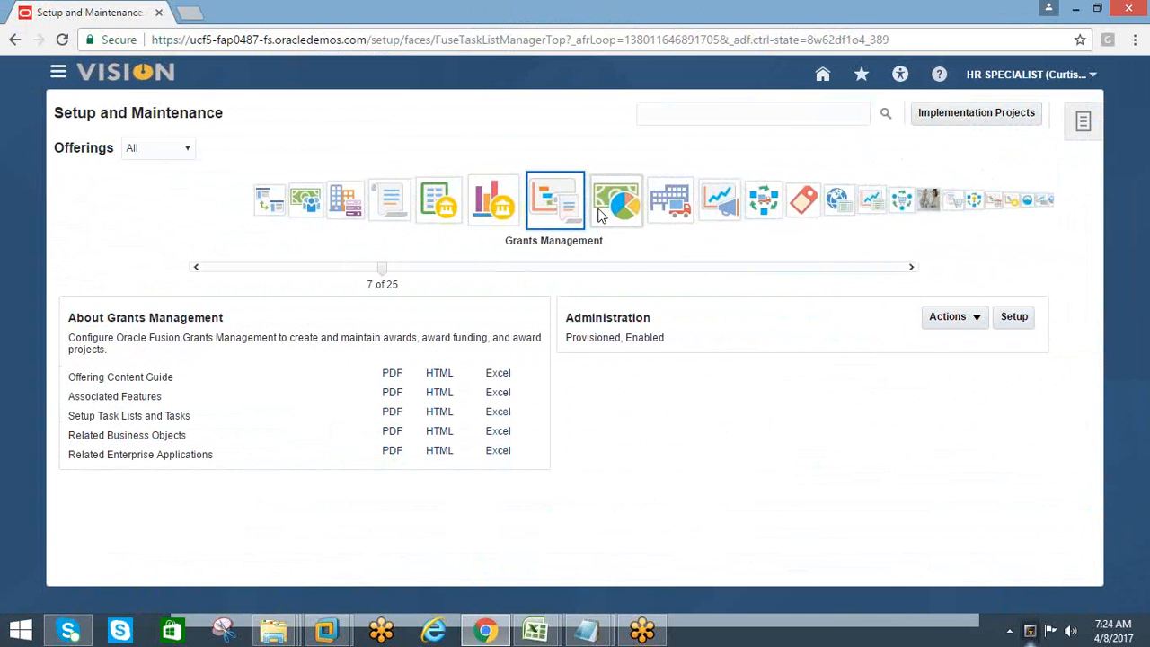
pyautogui.click(600, 213)
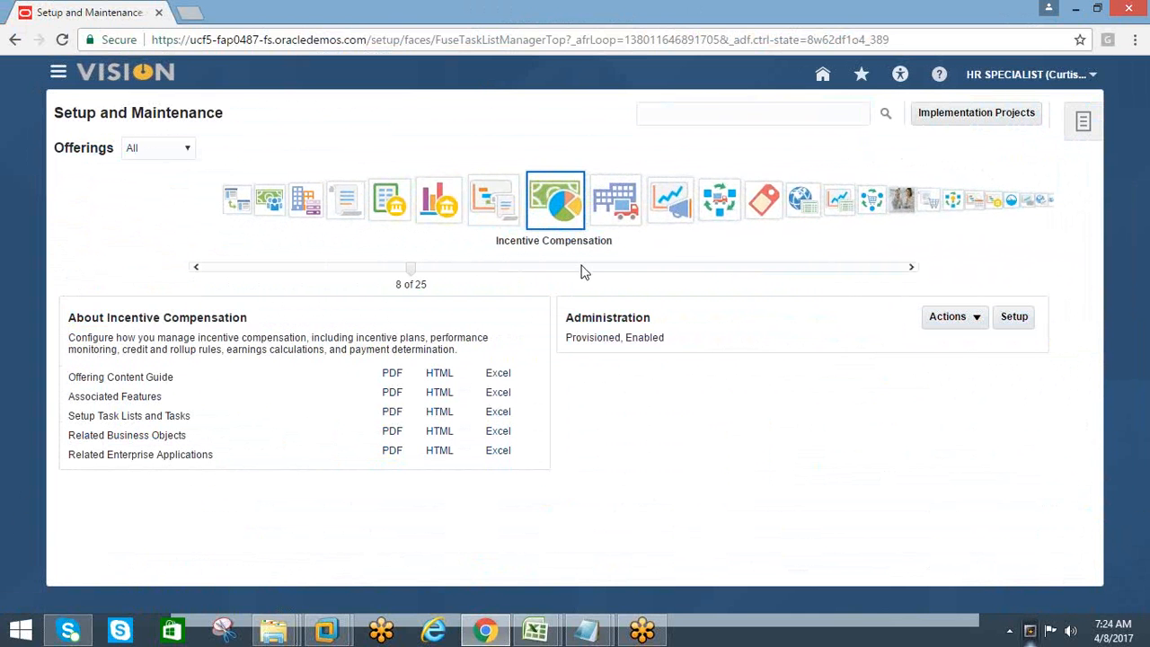
pyautogui.click(613, 218)
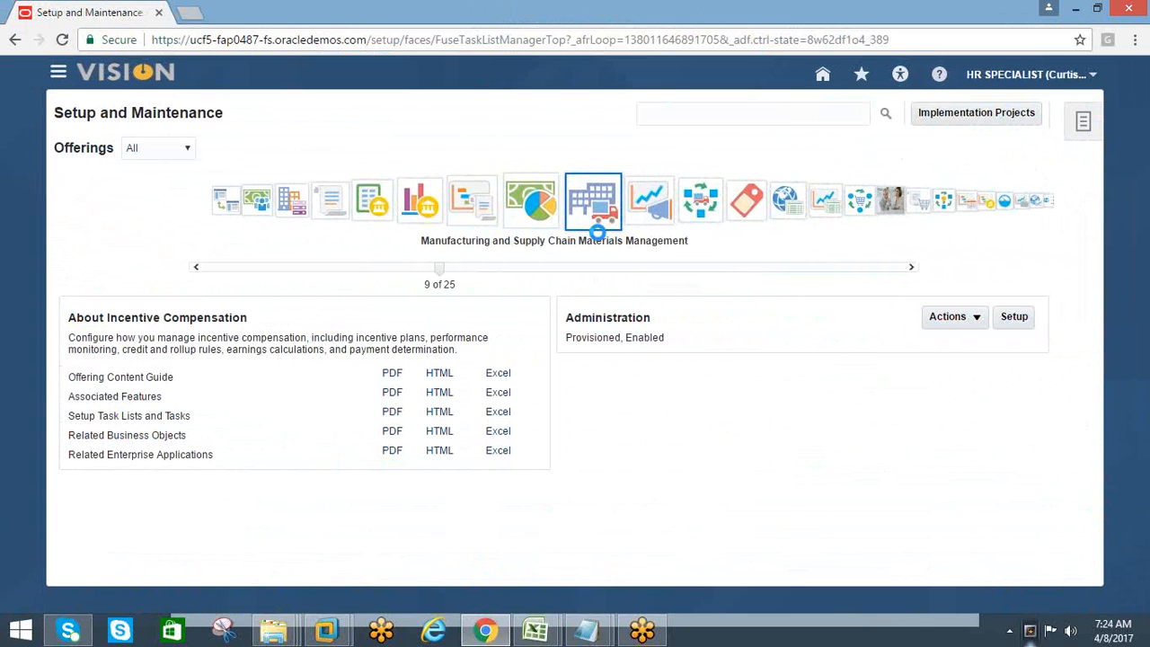
pyautogui.click(614, 214)
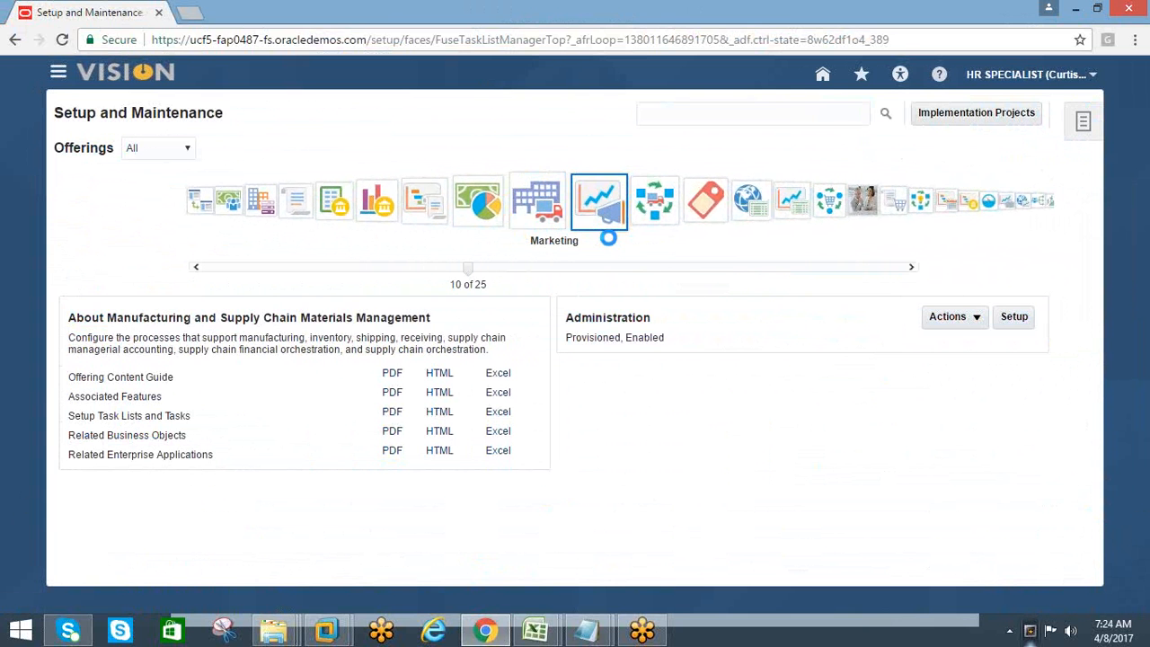
pyautogui.click(613, 215)
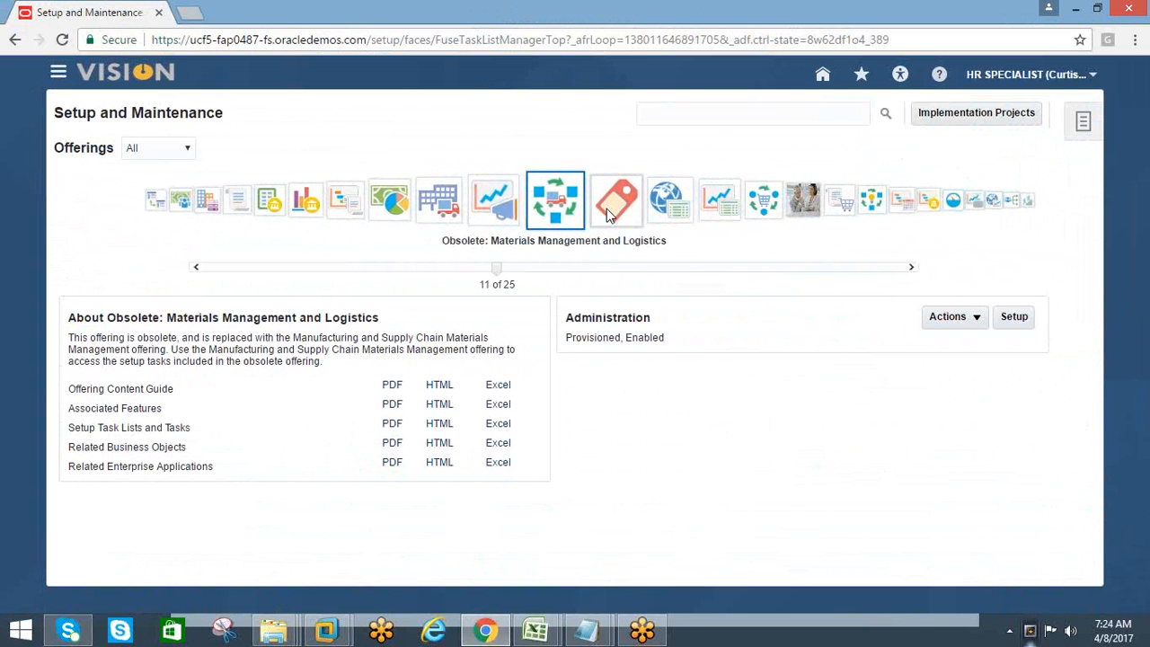
pyautogui.click(616, 214)
pyautogui.click(622, 219)
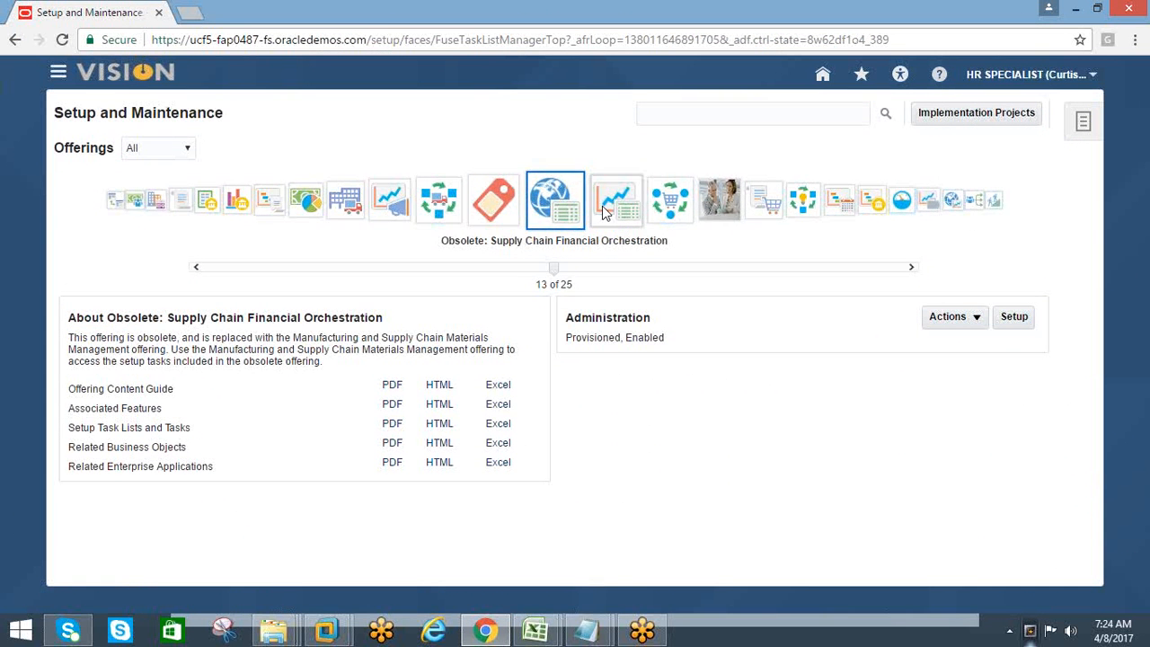
pyautogui.click(620, 217)
pyautogui.click(620, 215)
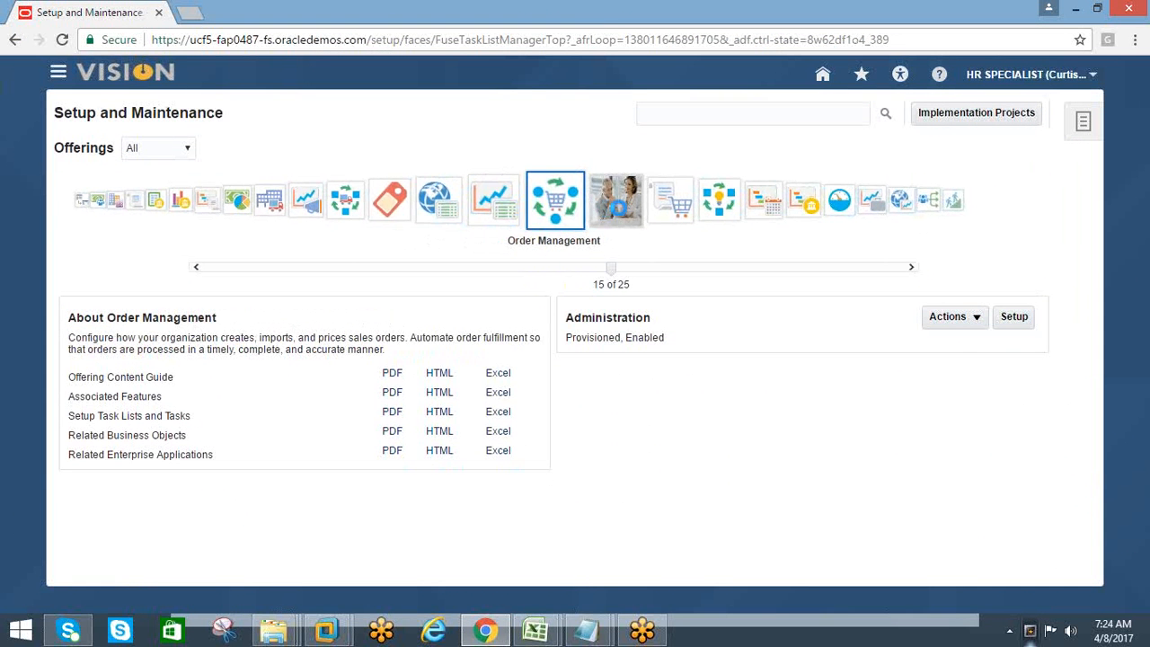
pyautogui.click(620, 215)
pyautogui.click(618, 216)
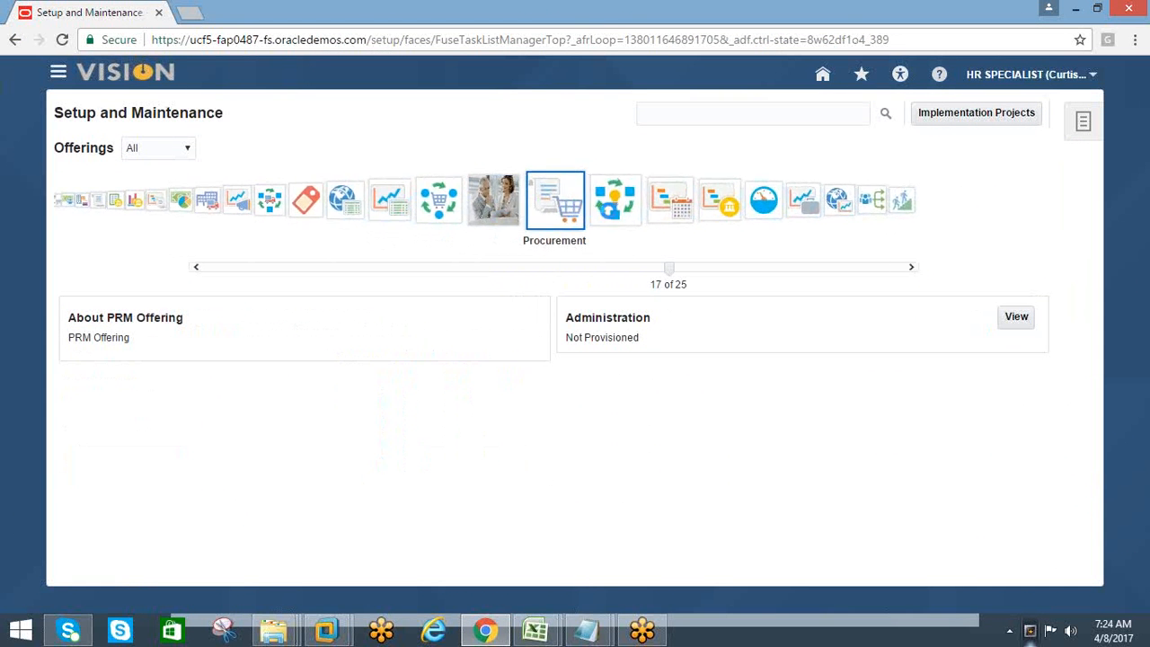
pyautogui.click(597, 216)
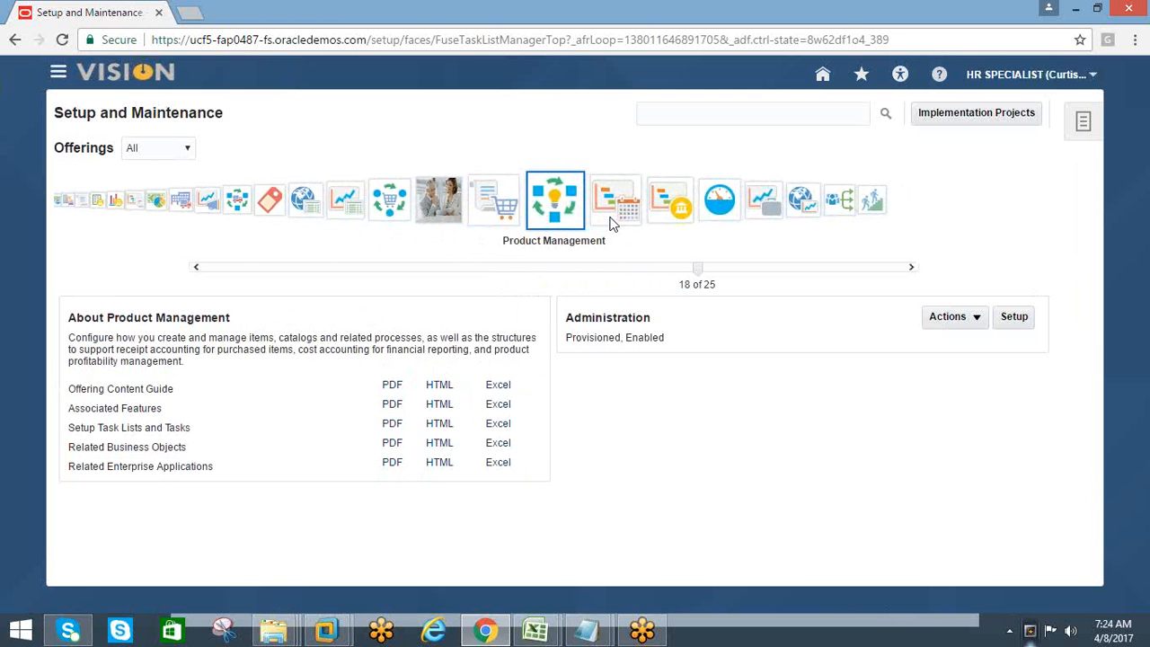
pyautogui.click(617, 217)
pyautogui.click(618, 215)
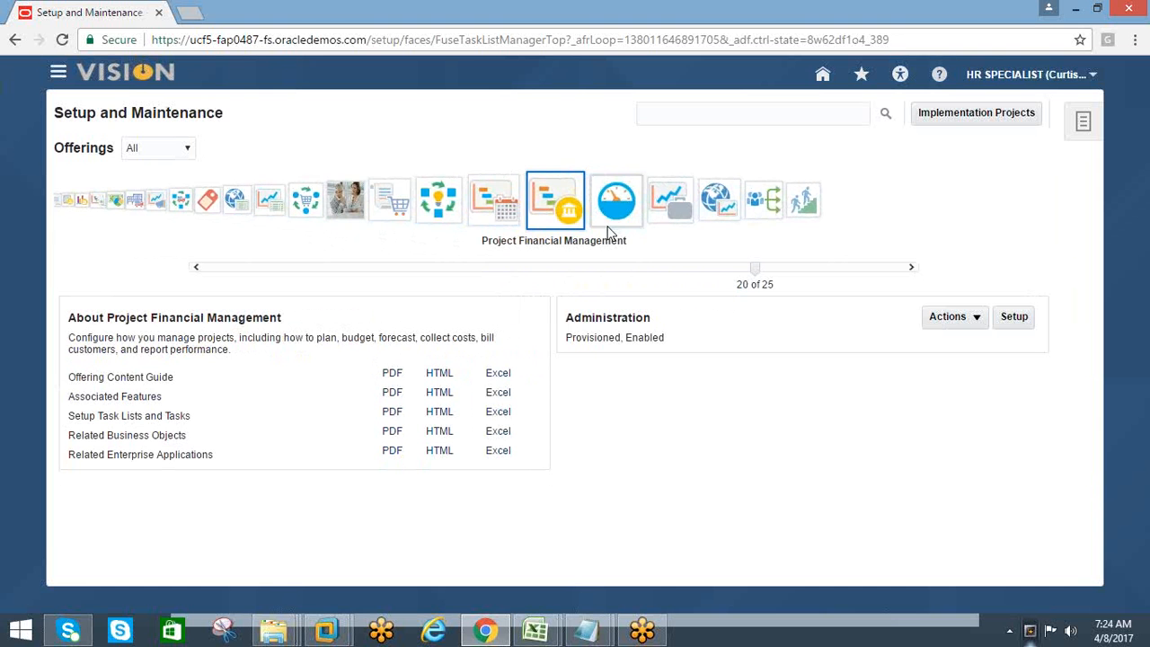
pyautogui.click(517, 213)
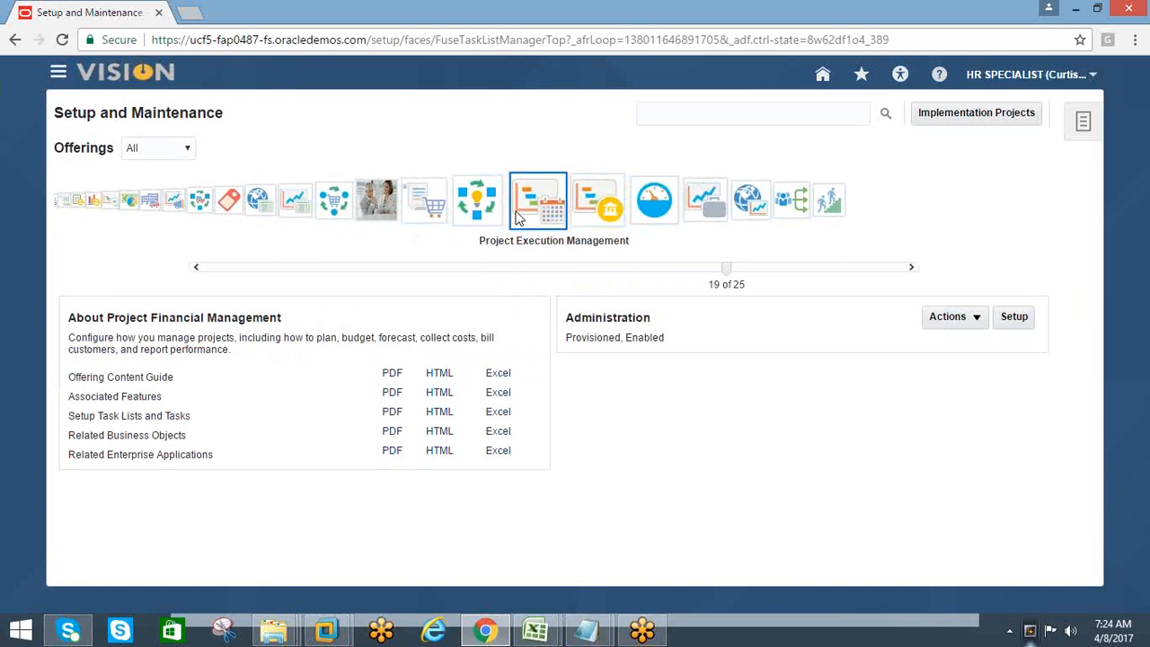
pyautogui.click(613, 213)
pyautogui.click(616, 219)
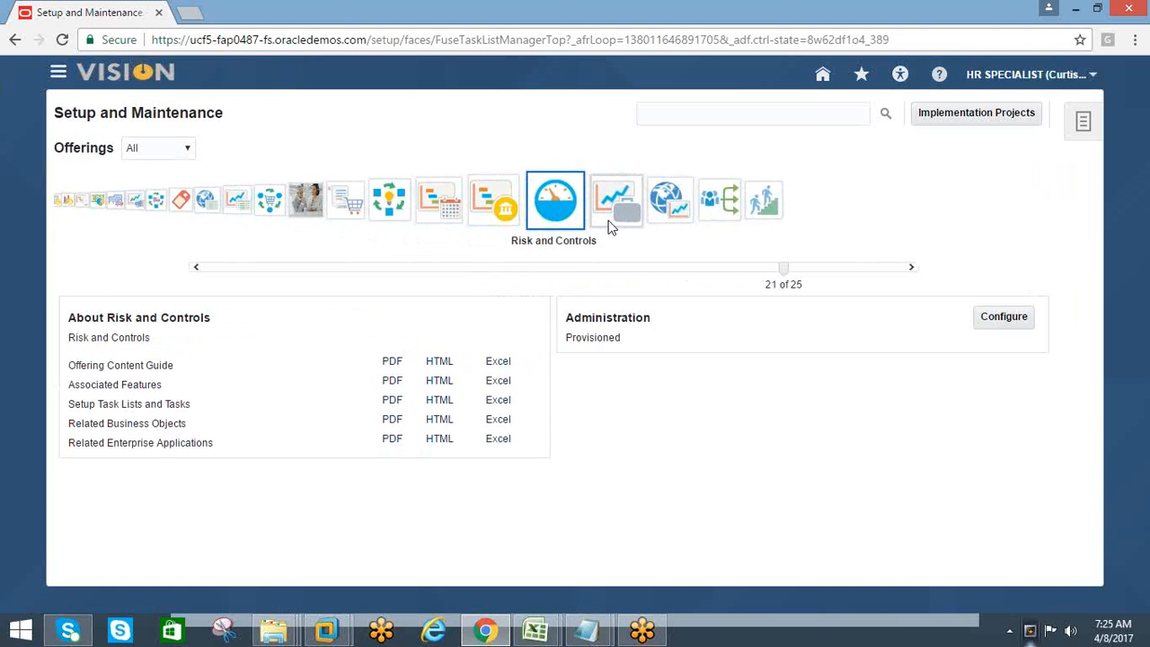
pyautogui.click(608, 214)
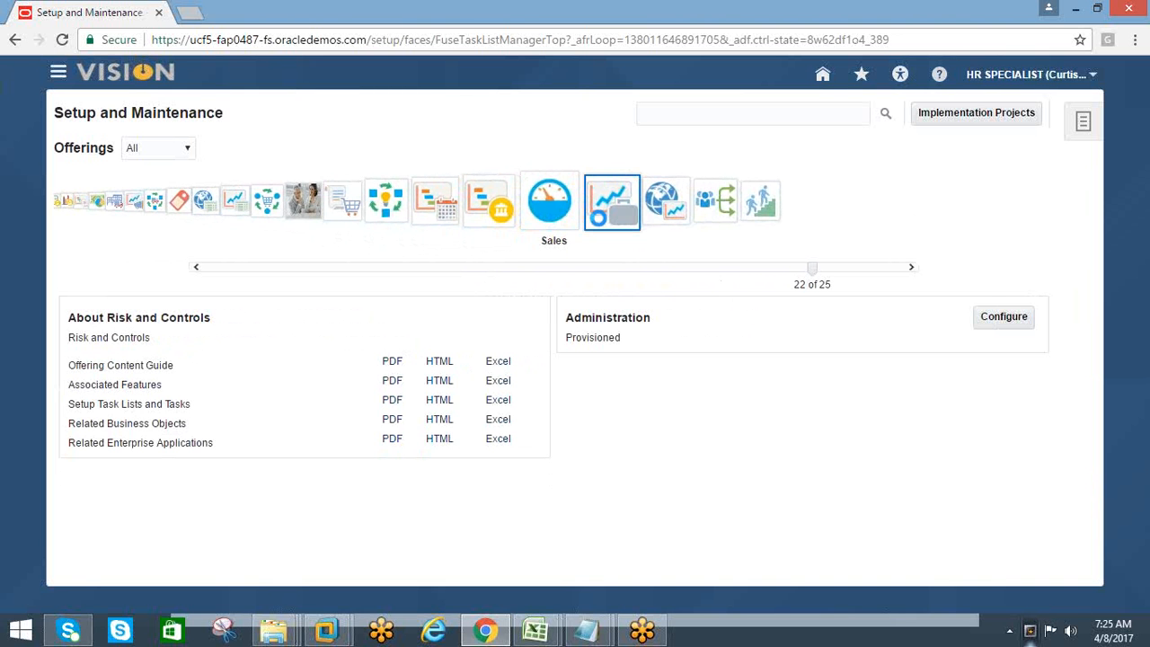
pyautogui.click(614, 217)
pyautogui.click(521, 208)
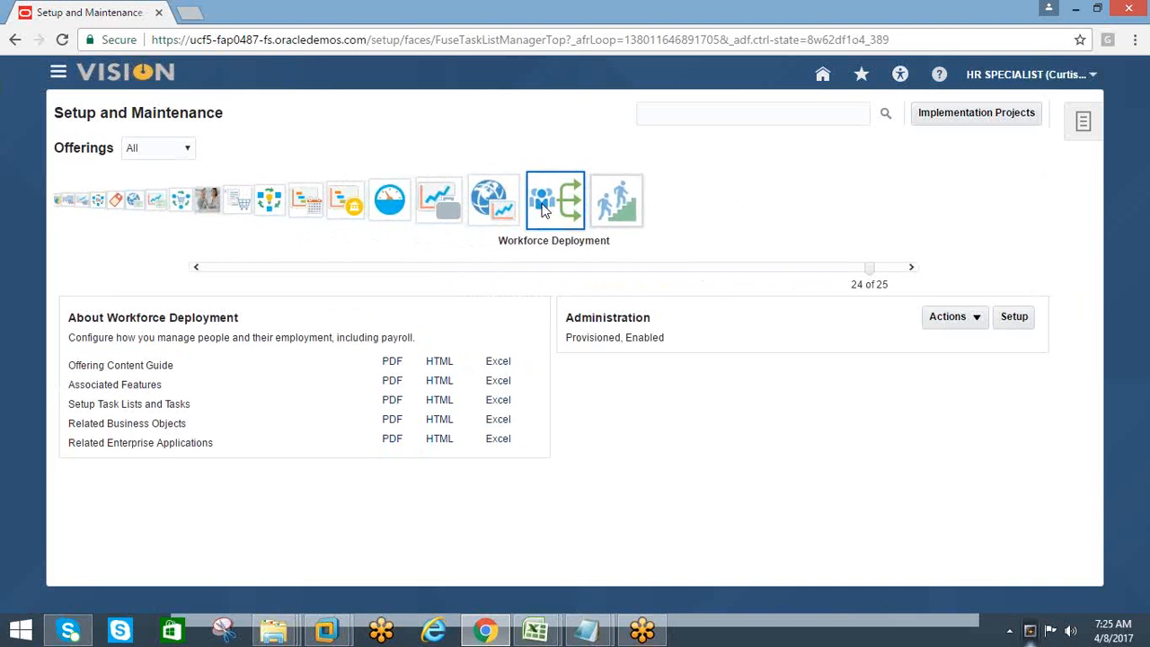
pyautogui.click(601, 212)
pyautogui.click(500, 207)
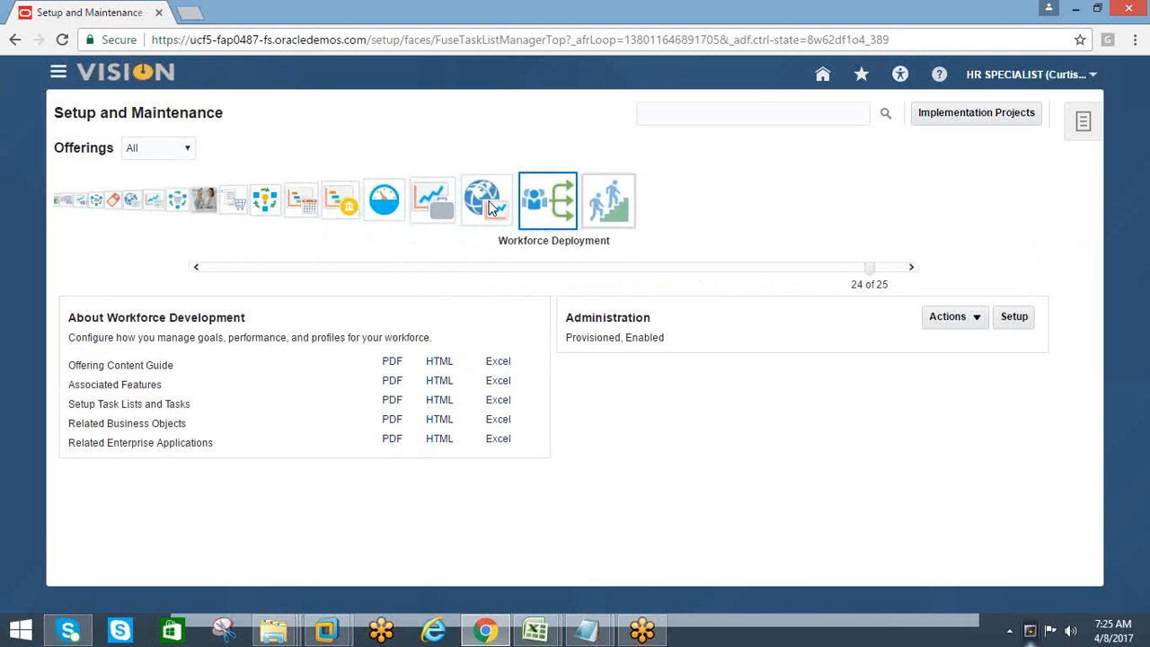
pyautogui.click(604, 210)
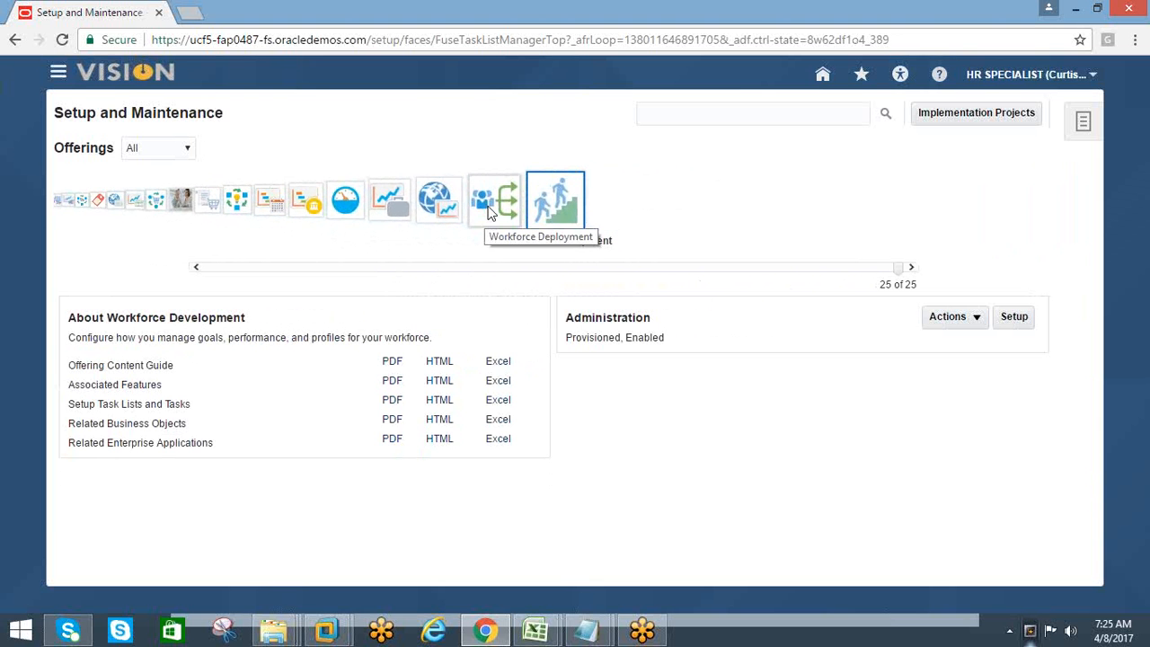
# Open the setup page of the Workforce Deployment offering and show all tasks for the Initial Users functional area
pyautogui.click(496, 207)
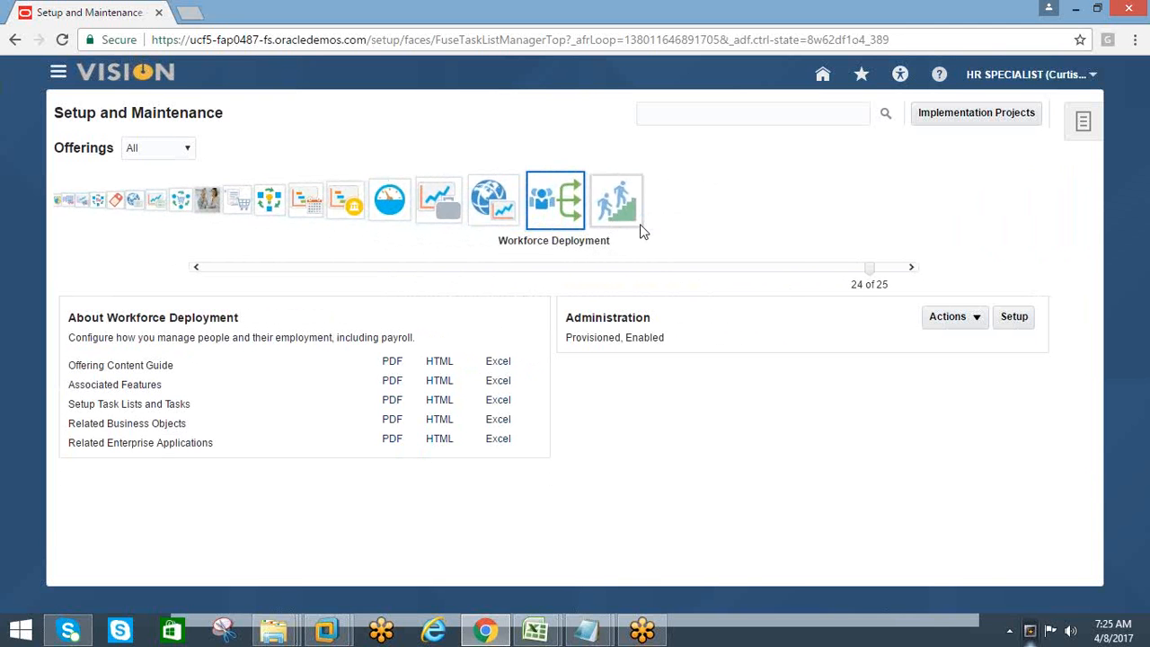
pyautogui.click(1009, 319)
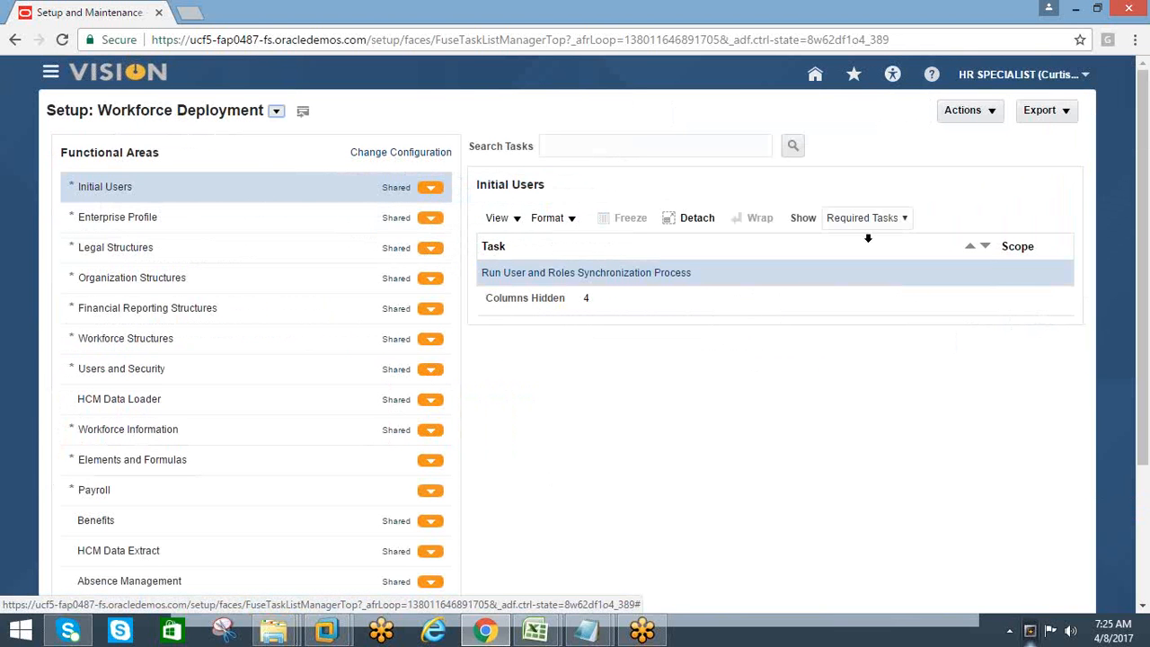
pyautogui.click(904, 218)
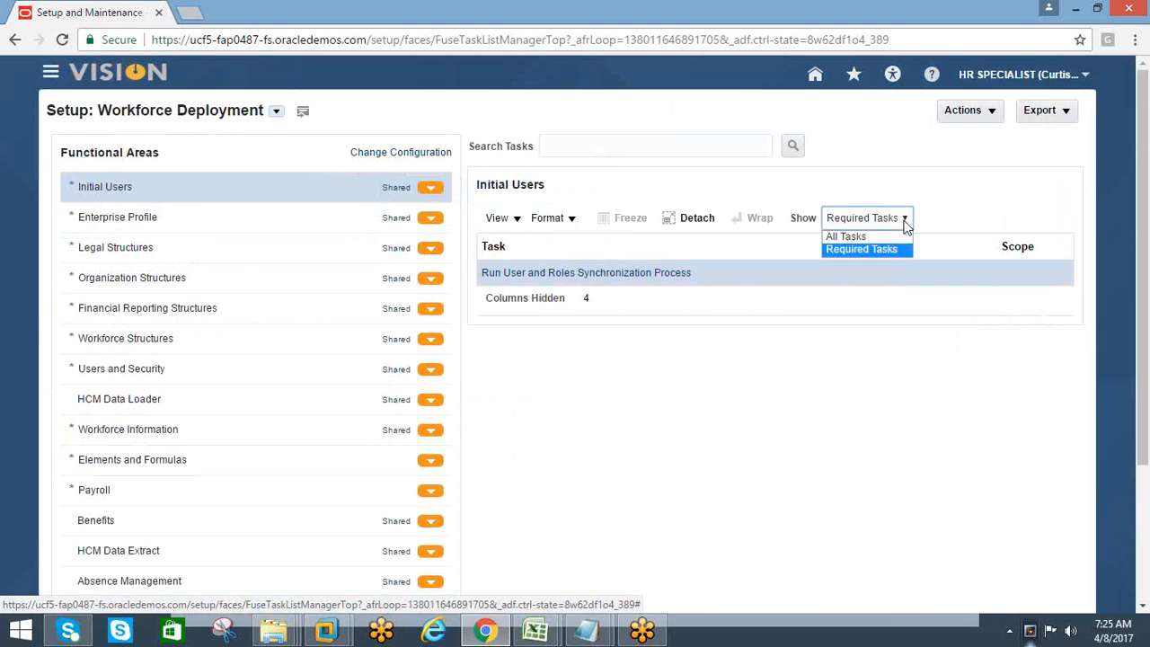
pyautogui.click(844, 235)
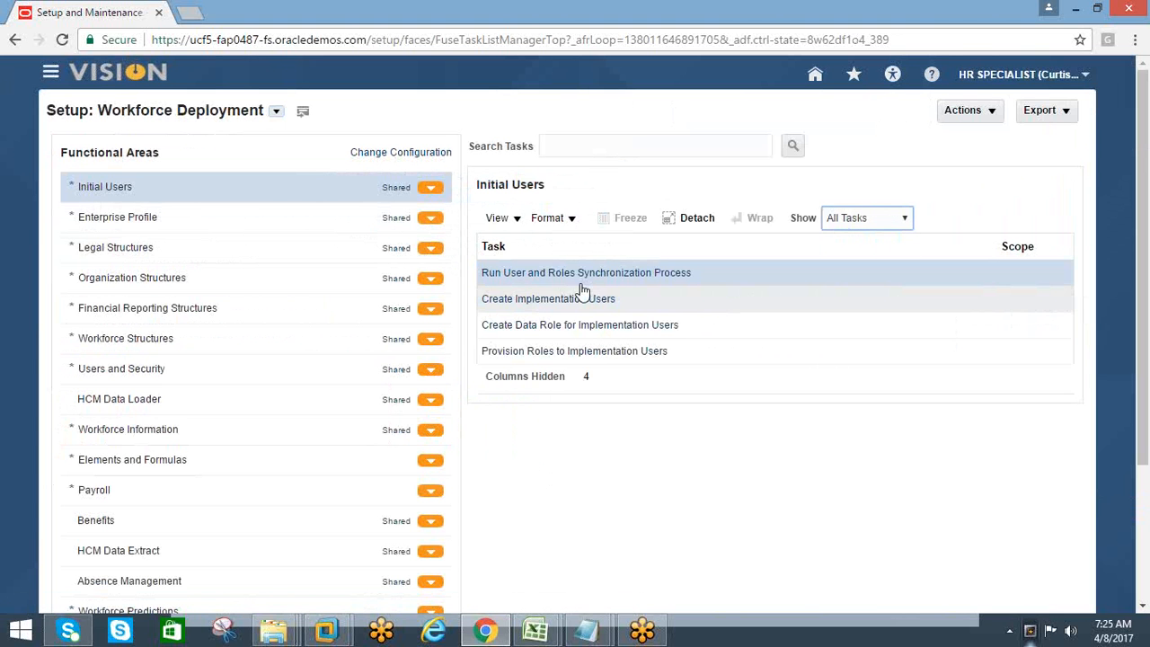
# Open the Create Implementation Users task and bring up the Create User form in Identity Manager's administration to review its fields
pyautogui.click(527, 304)
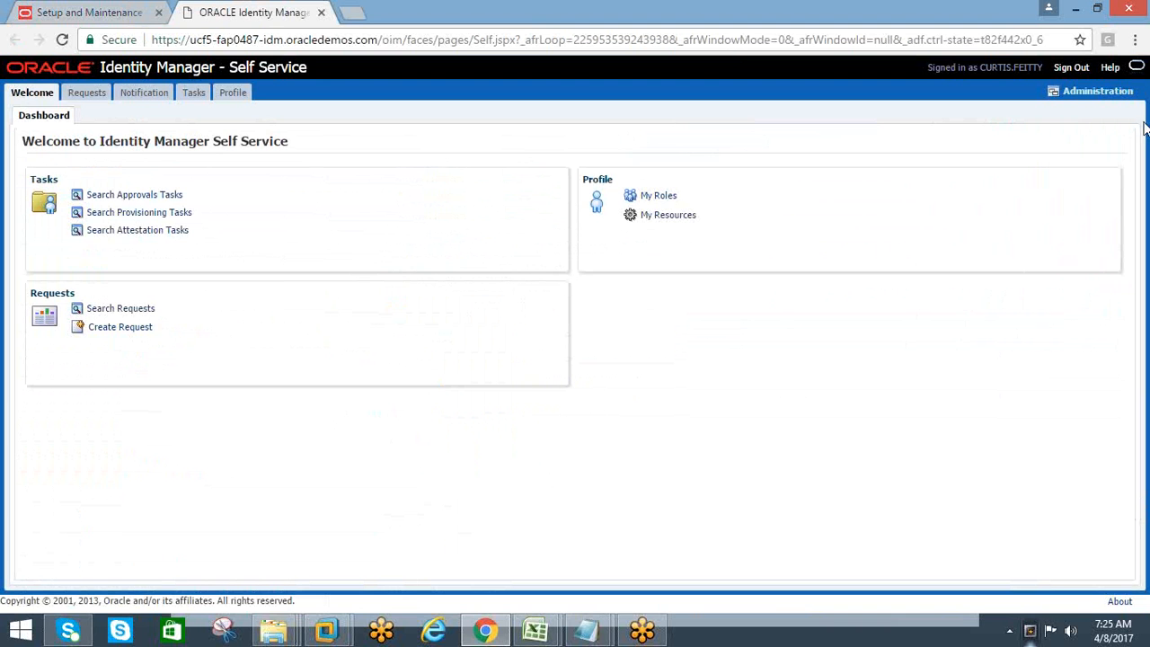
pyautogui.click(1082, 99)
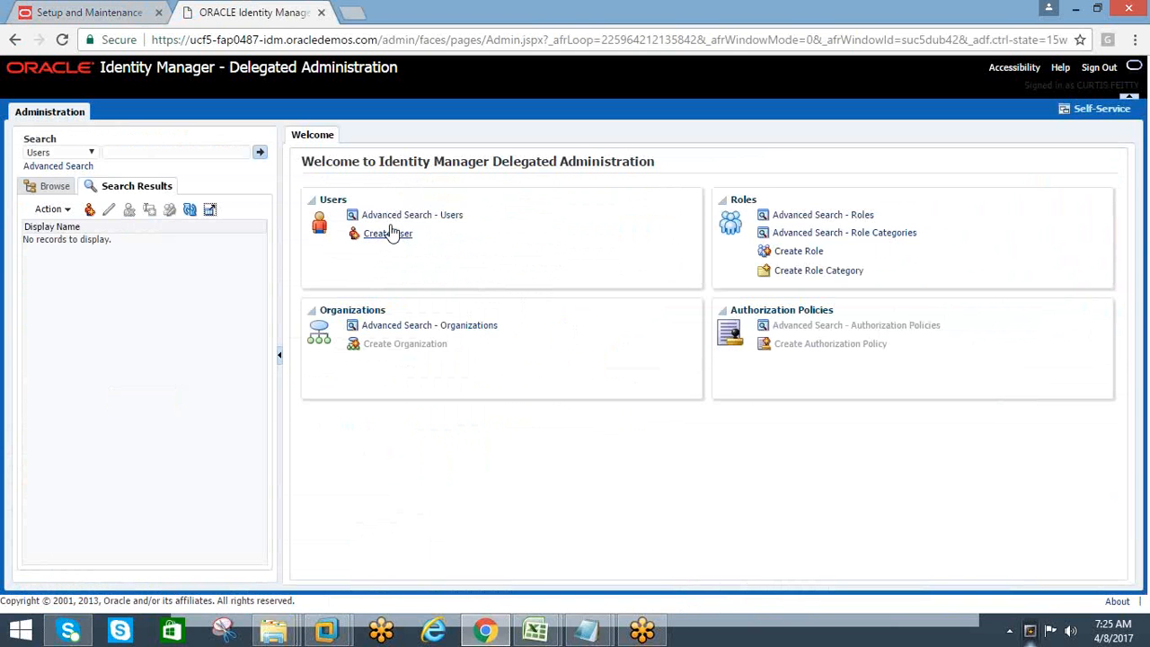
pyautogui.click(389, 235)
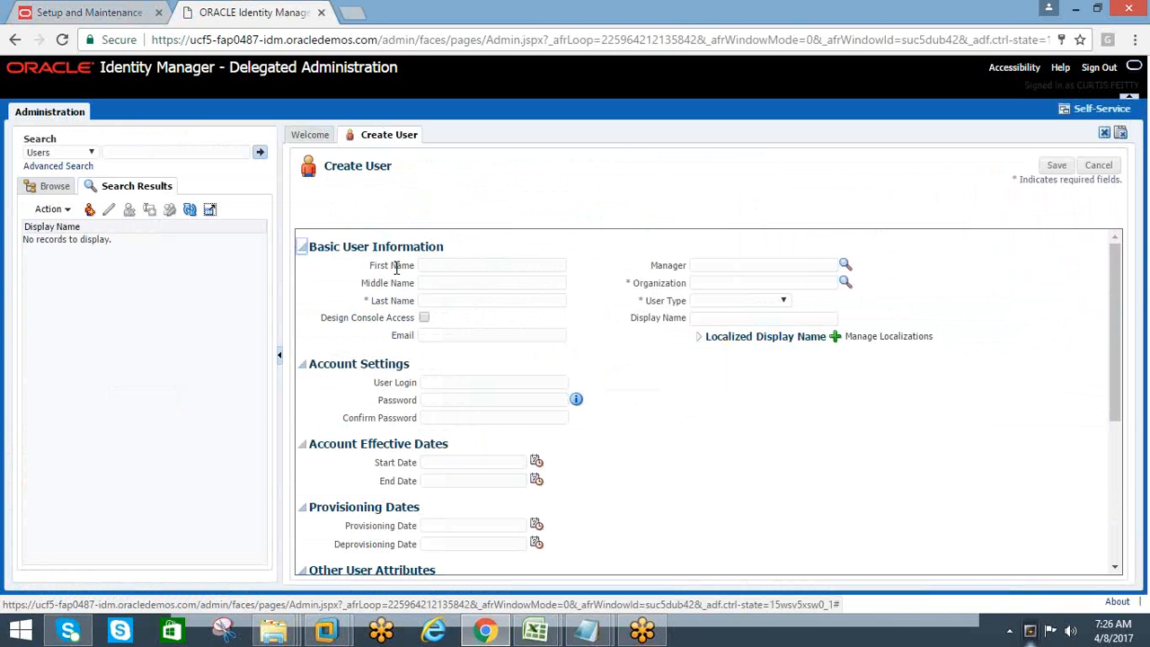
pyautogui.scroll(-2, 525, 334)
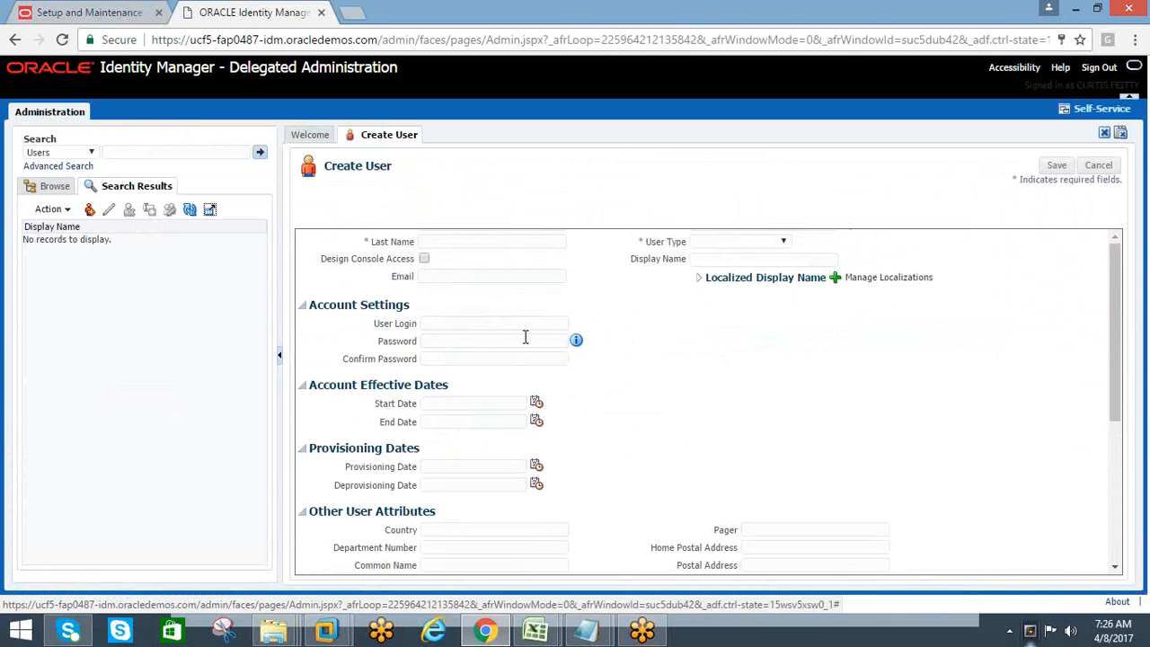
pyautogui.scroll(2, 525, 334)
pyautogui.click(432, 300)
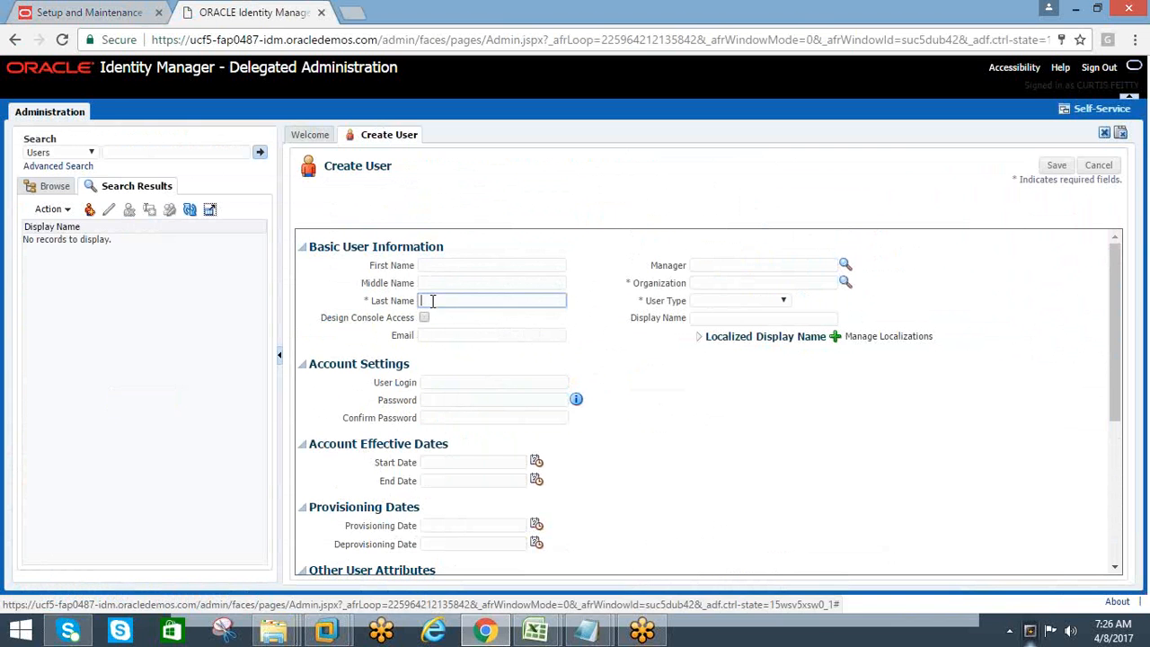
pyautogui.click(434, 266)
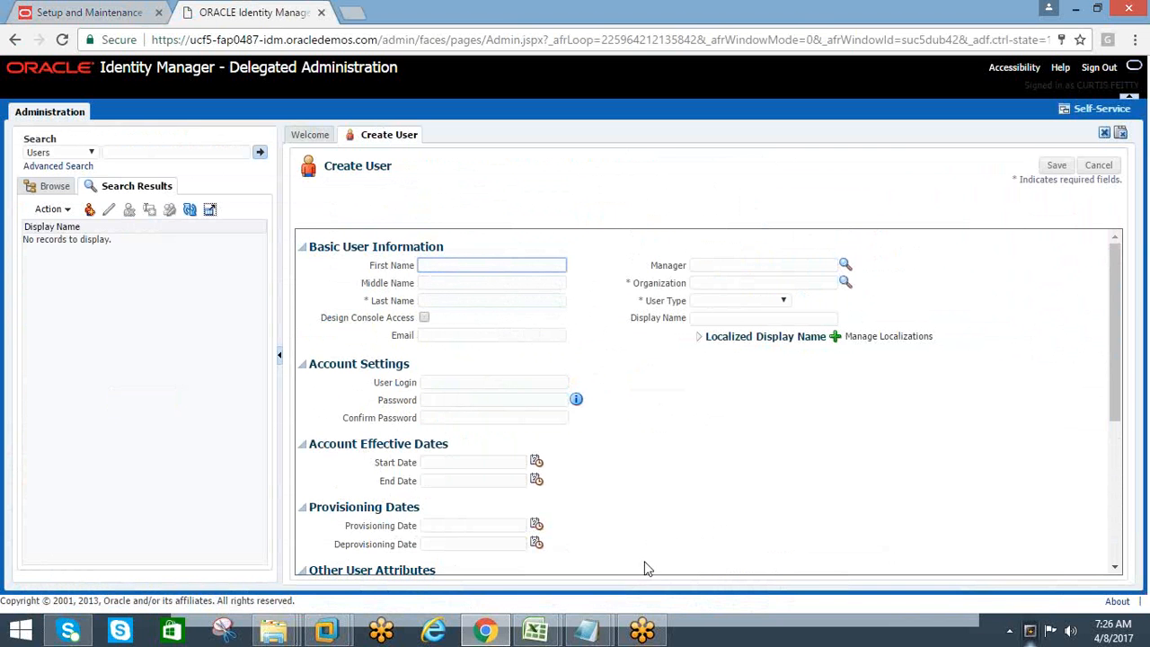
# Switch to the HCM Training workbook in Excel and clear the "impleentation projects" entry from cell C2
pyautogui.click(536, 631)
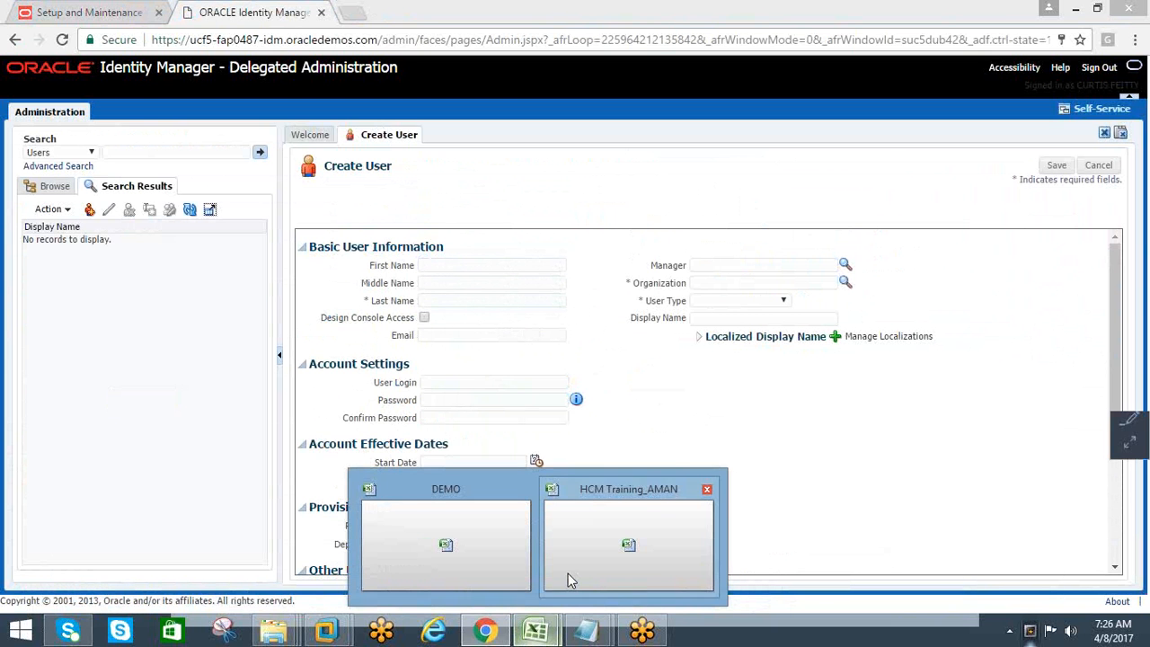
pyautogui.click(568, 573)
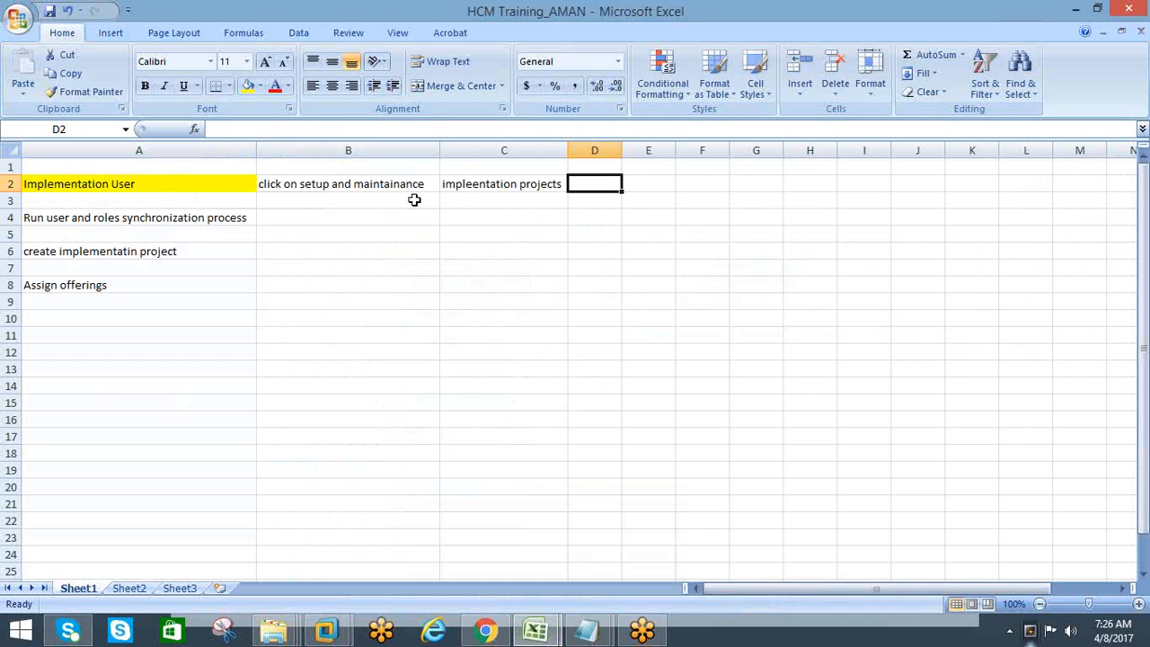
pyautogui.click(342, 185)
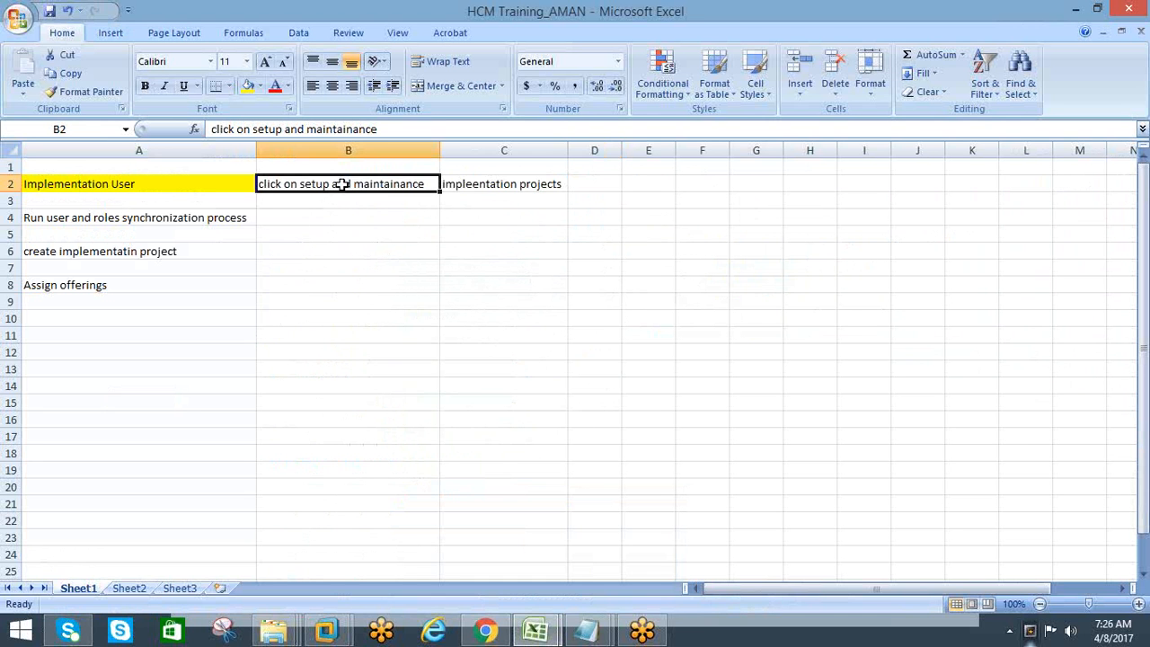
pyautogui.click(485, 183)
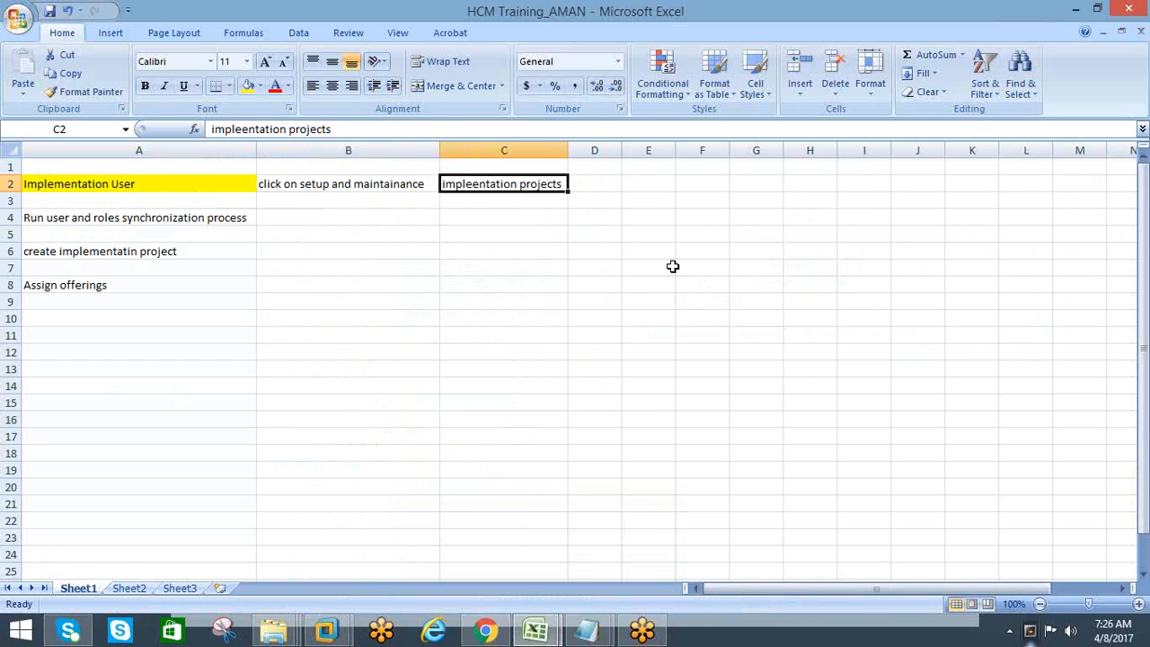
pyautogui.press('Delete')
pyautogui.click(580, 272)
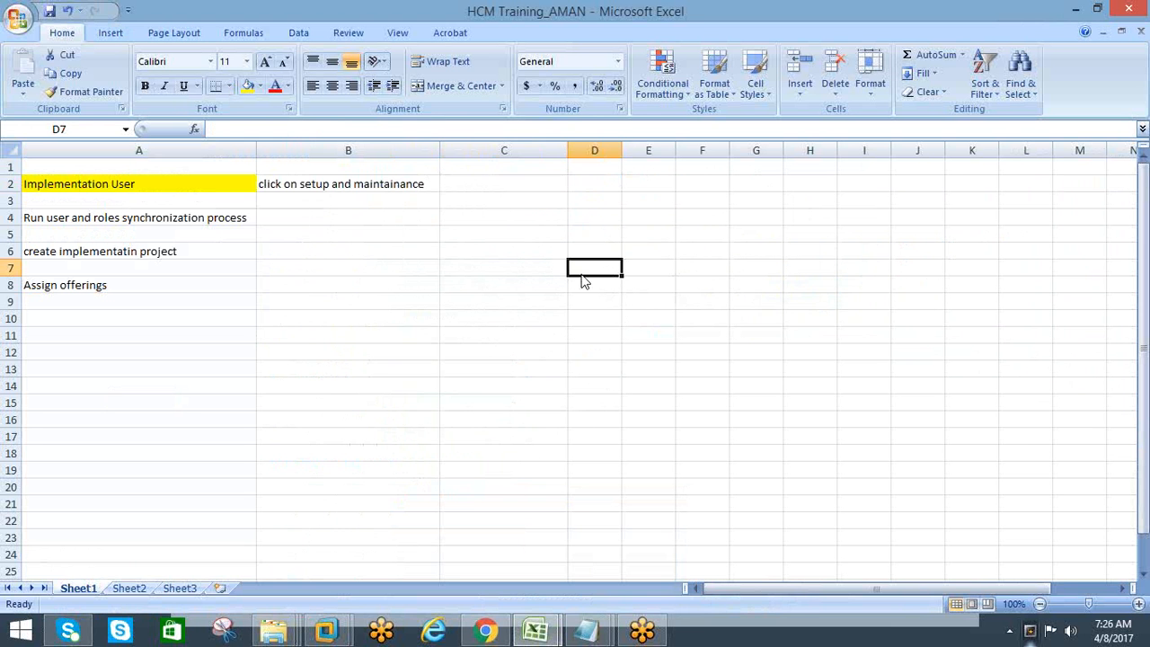
# Check the Workforce Deployment setup page in Chrome and enter "workforce deployment" in cell C2 of the HCM Training workbook in Excel
pyautogui.click(485, 631)
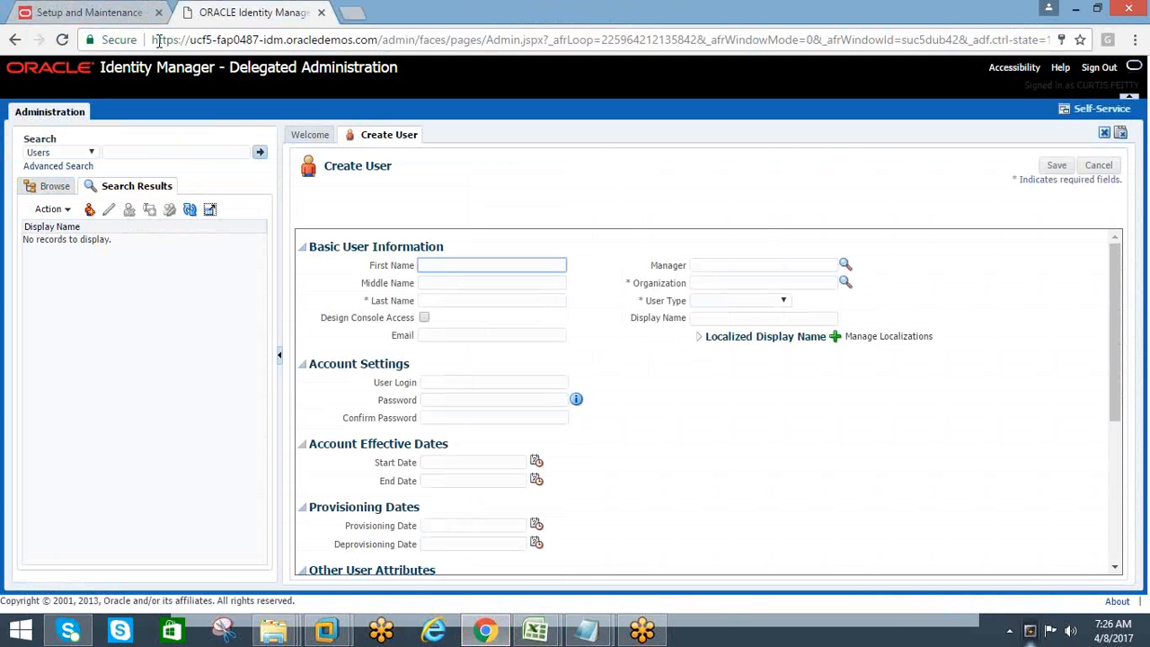
pyautogui.click(134, 15)
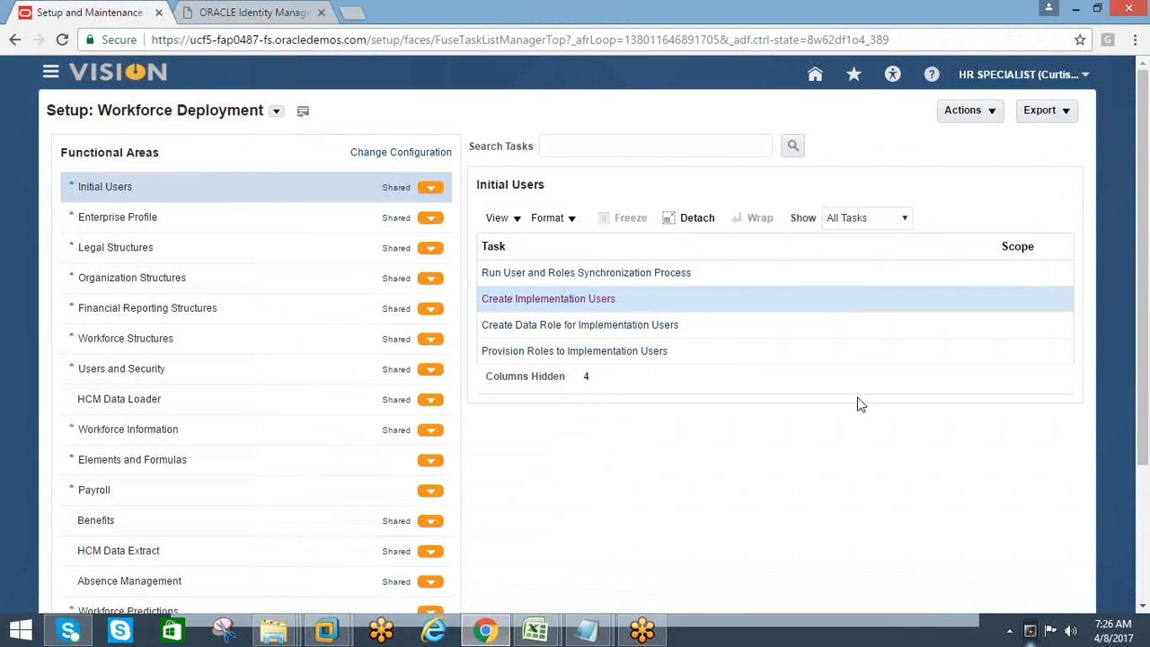
pyautogui.hotkey('alt', 'Tab')
pyautogui.click(476, 183)
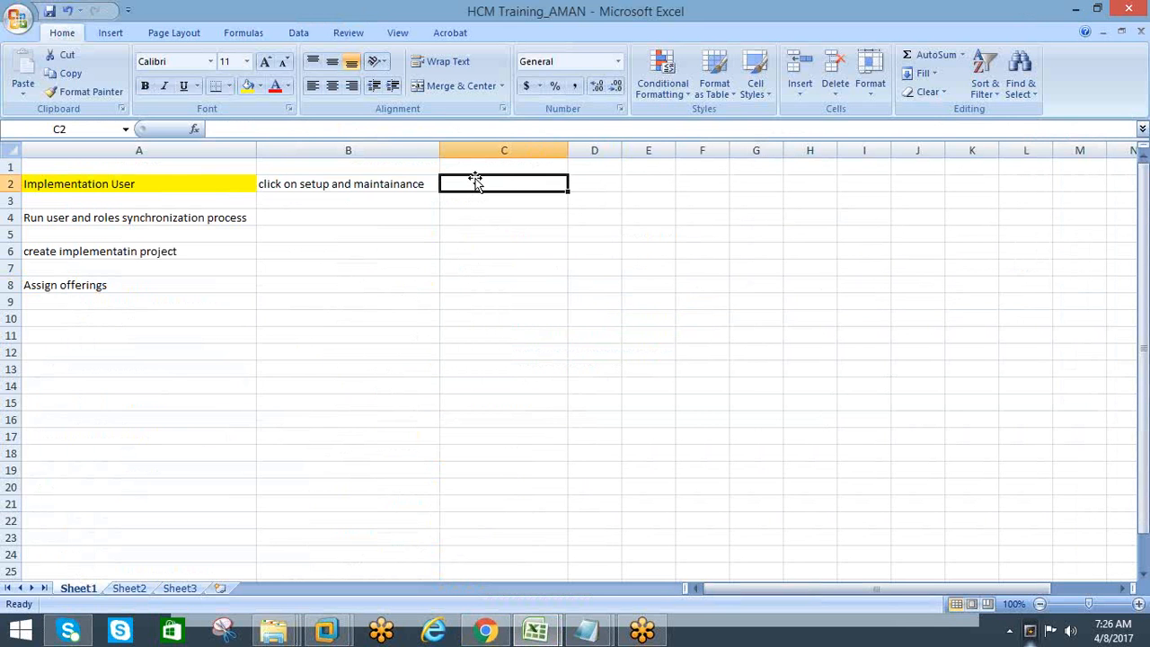
pyautogui.hotkey('alt', 'Tab')
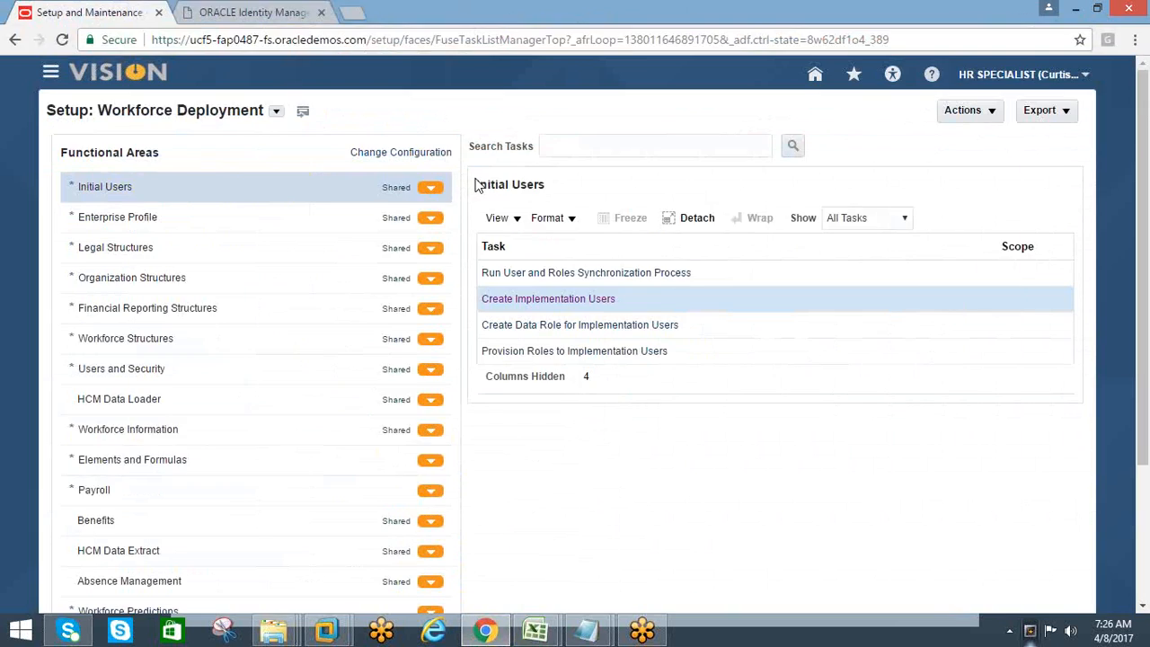
pyautogui.hotkey('alt', 'Tab')
pyautogui.write('wo')
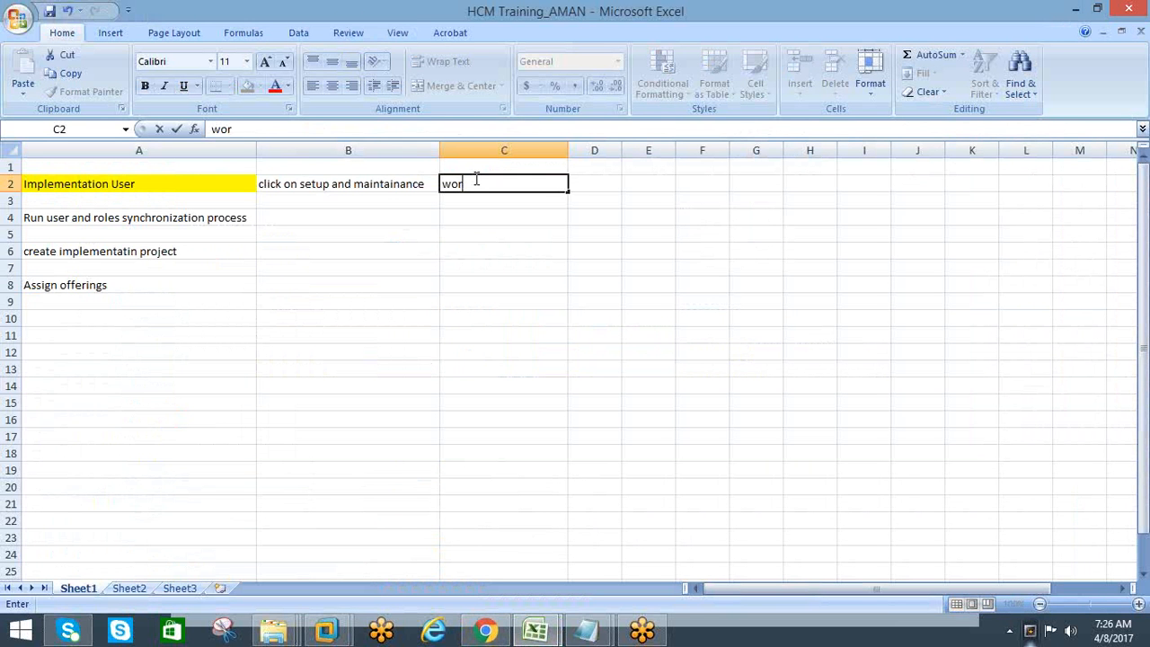
pyautogui.write('rf')
pyautogui.press('BackSpace')
pyautogui.write('k force')
pyautogui.hotkey('alt', 'Tab')
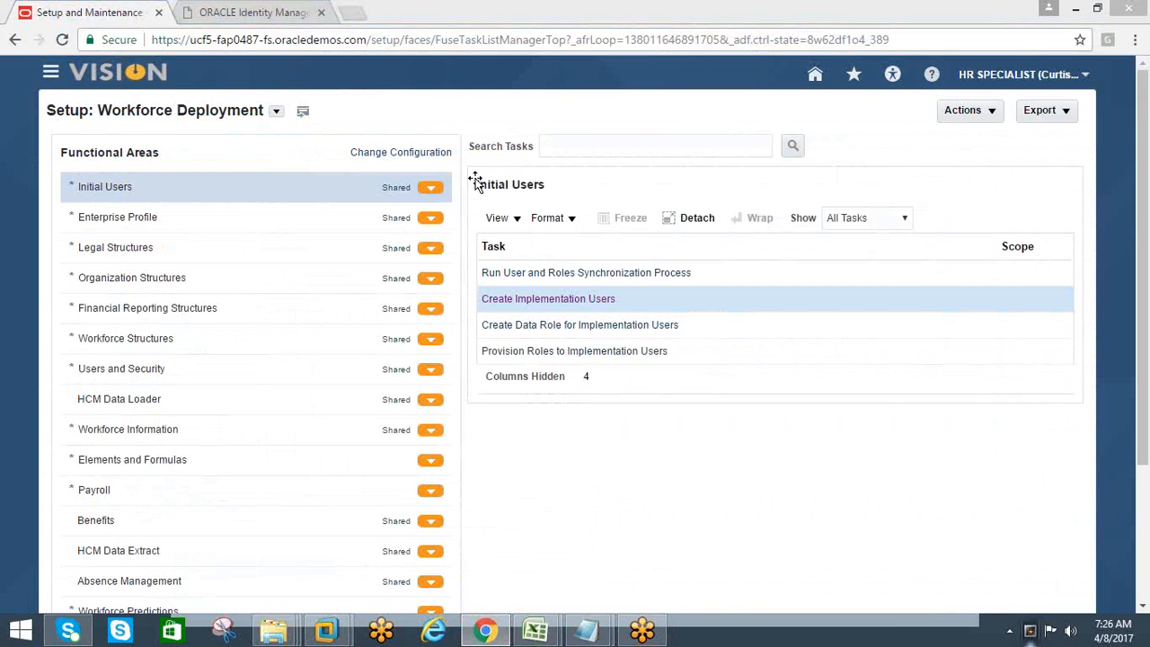
pyautogui.hotkey('alt', 'Tab')
pyautogui.press('BackSpace')
pyautogui.press('BackSpace')
pyautogui.press('BackSpace')
pyautogui.press('BackSpace')
pyautogui.press('BackSpace')
pyautogui.press('BackSpace')
pyautogui.press('BackSpace')
pyautogui.press('BackSpace')
pyautogui.press('BackSpace')
pyautogui.press('BackSpace')
pyautogui.write('work')
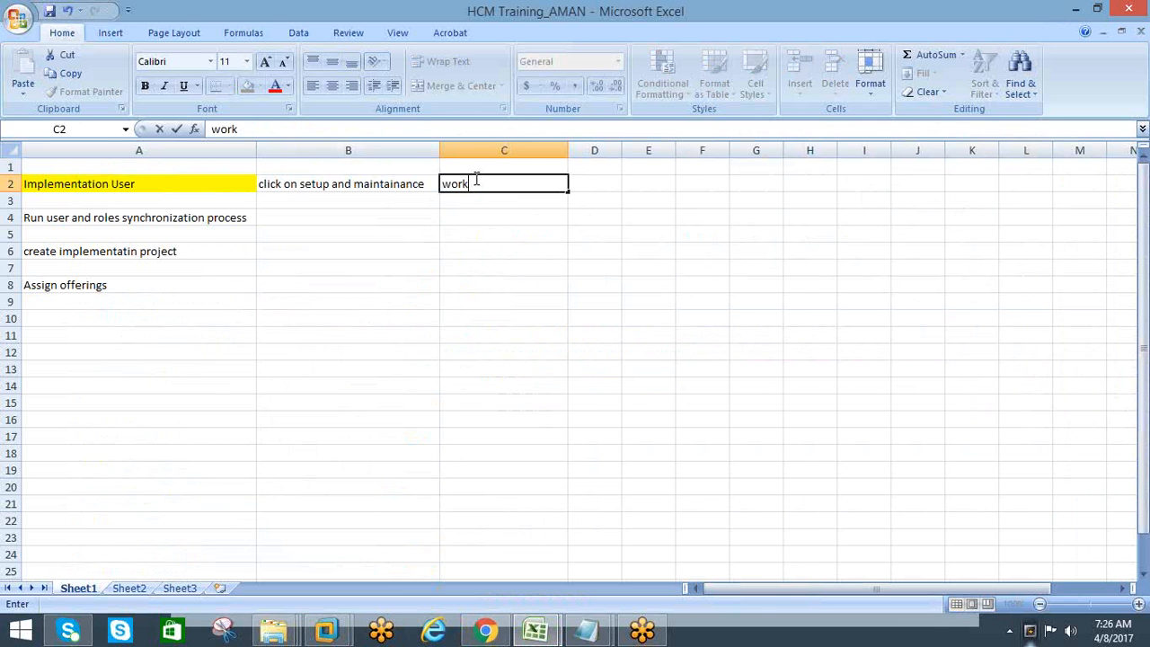
pyautogui.write('force dep')
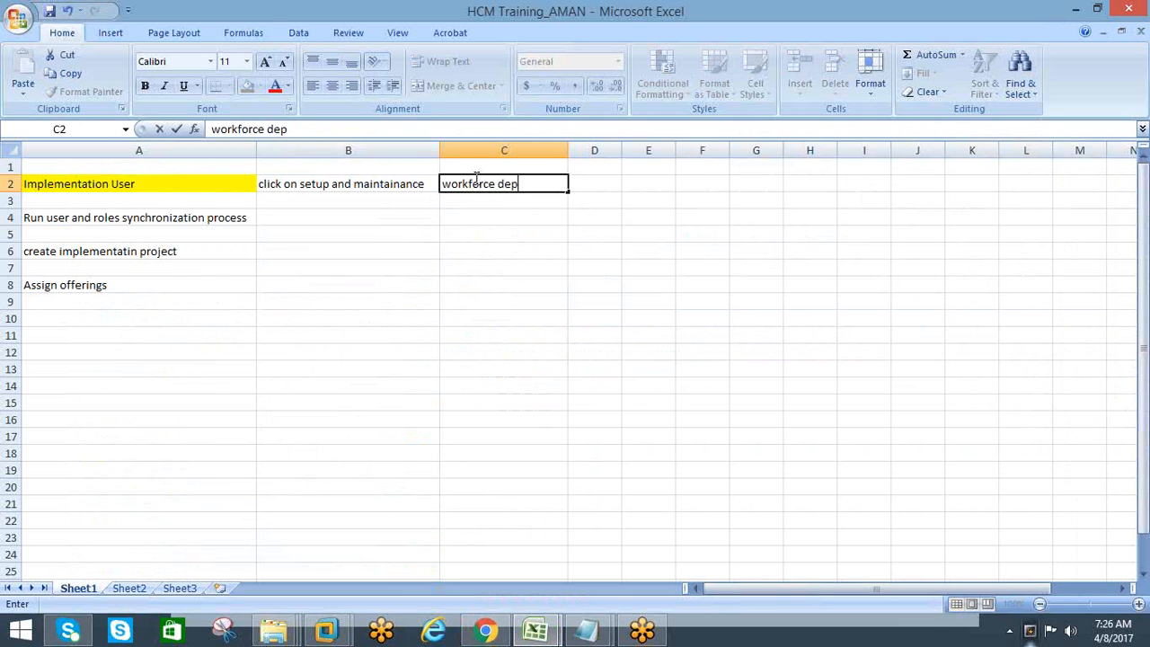
pyautogui.write('loyment')
pyautogui.press('Tab')
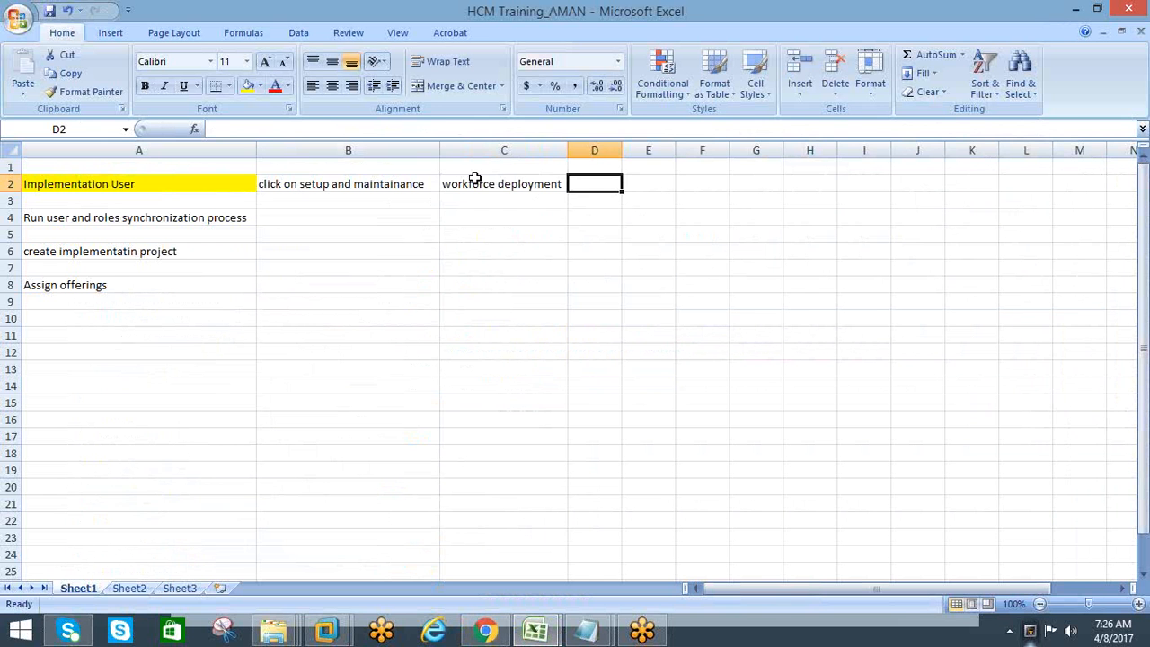
# Append "(offering)" to the text in cell C2 and fit column C's width to its contents
pyautogui.click(474, 178)
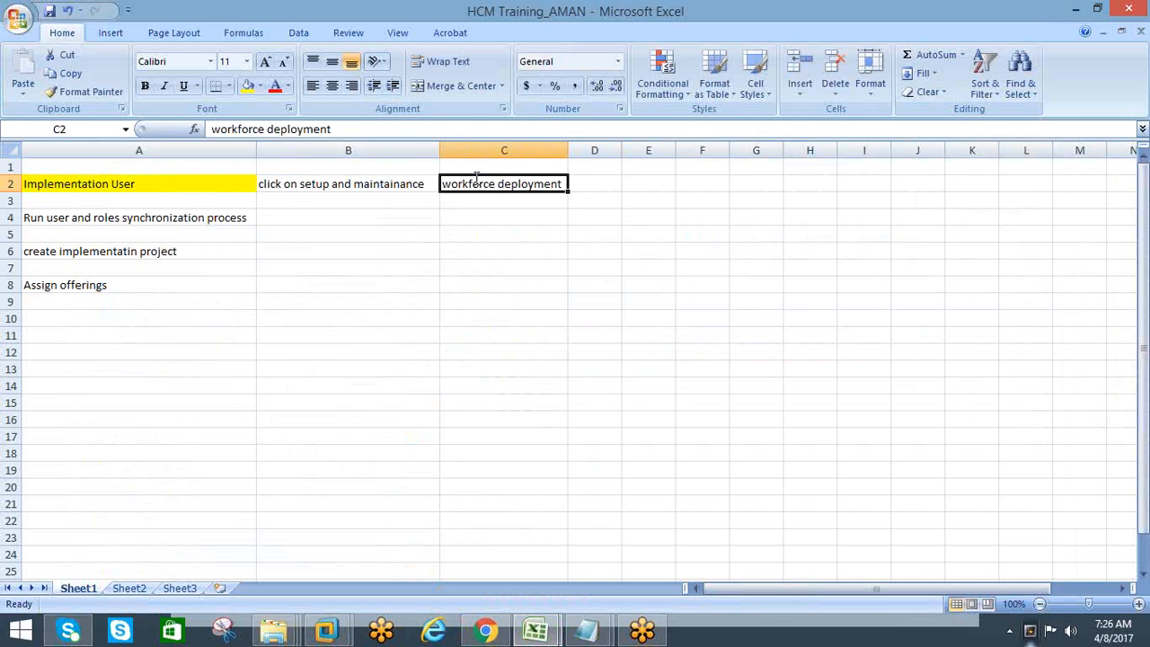
pyautogui.click(378, 132)
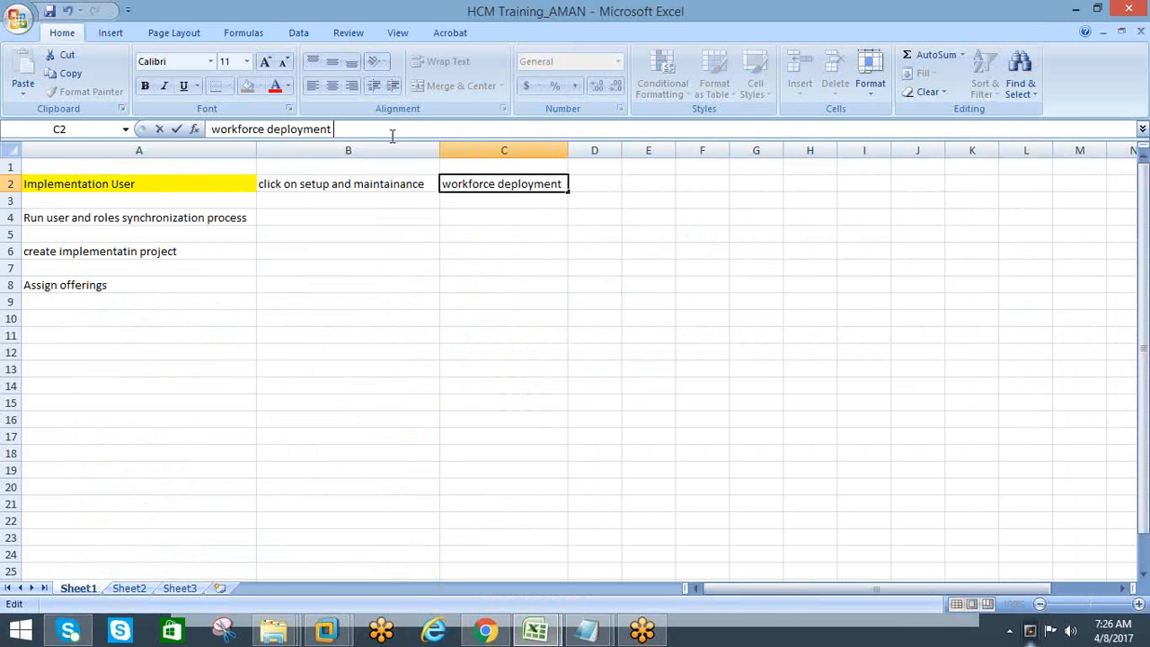
pyautogui.write('(offering')
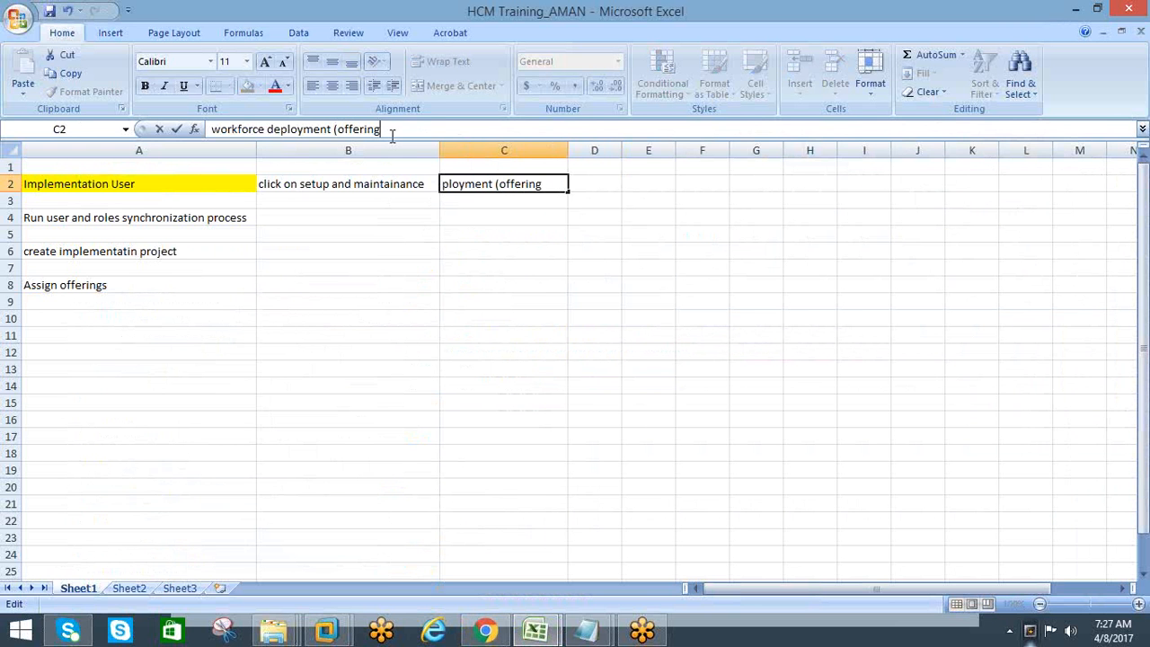
pyautogui.write(')')
pyautogui.click(665, 236)
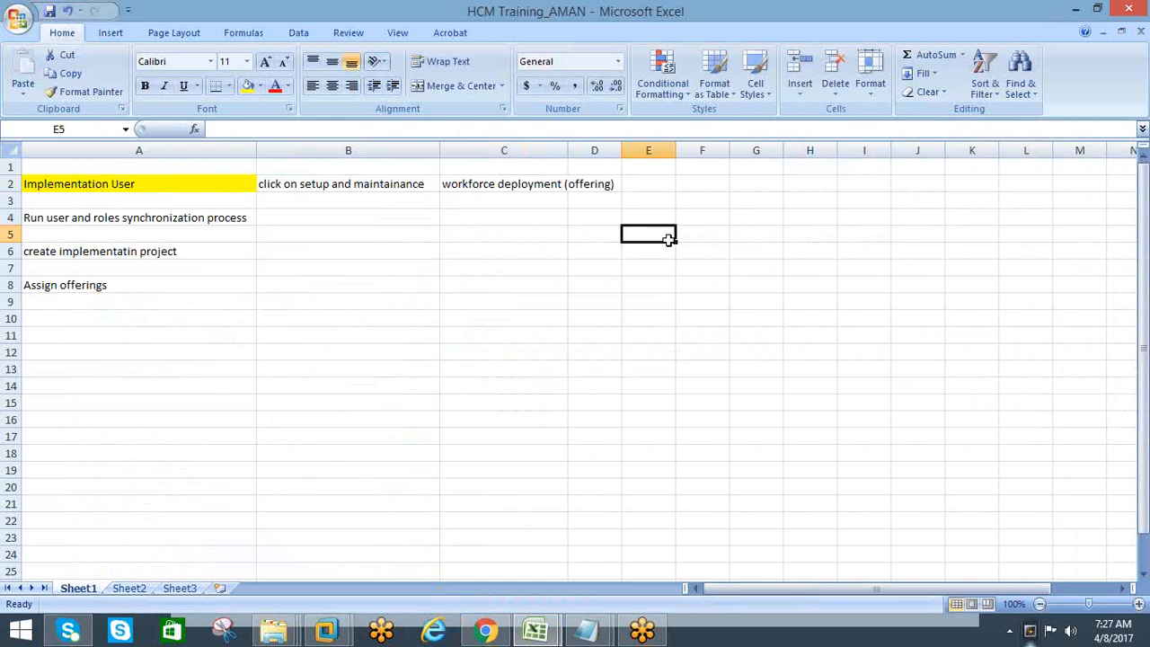
pyautogui.doubleClick(565, 148)
# Enter "setup" in cell D2 as the following navigation step
pyautogui.click(637, 184)
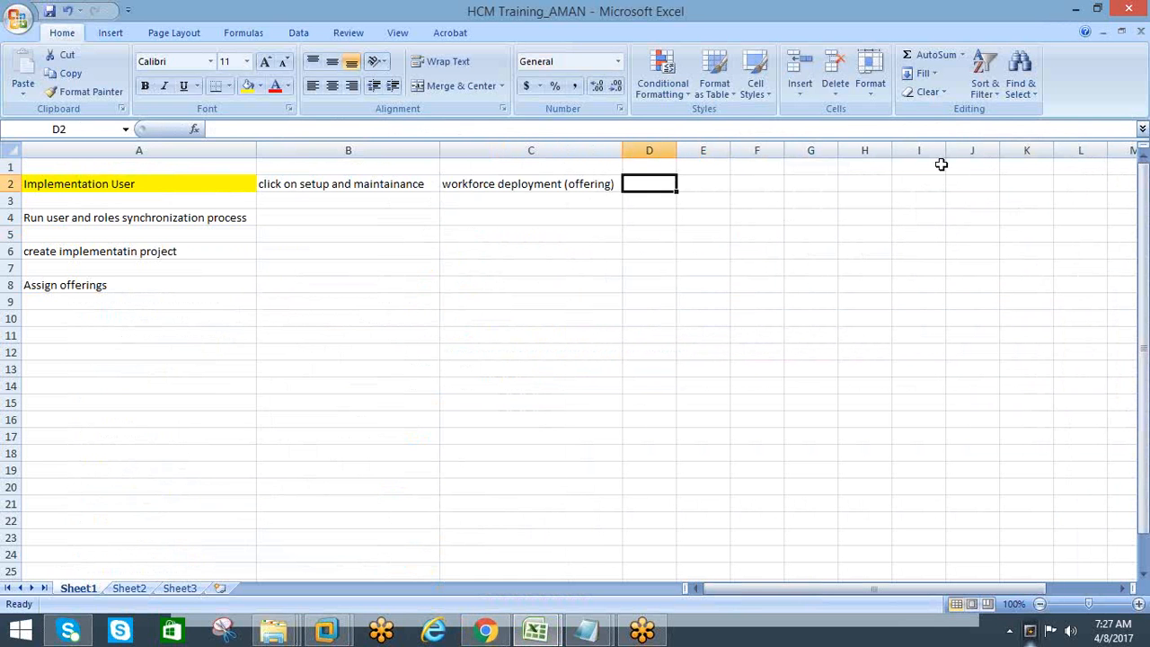
pyautogui.write('setup')
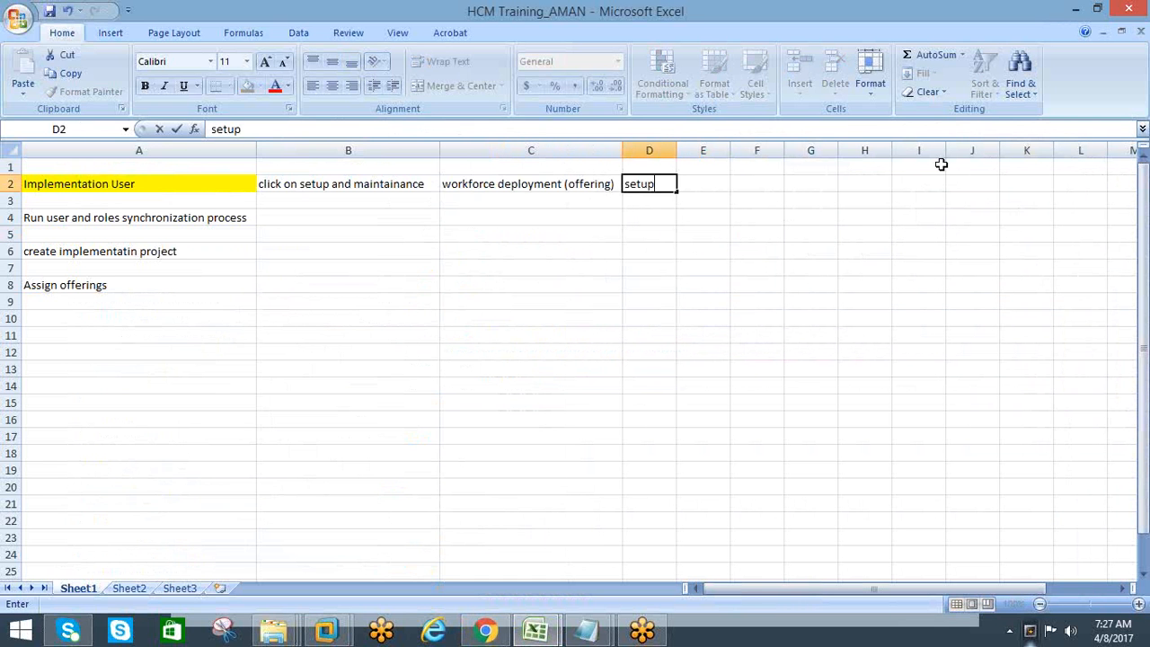
pyautogui.press('Tab')
# Check the Initial Users tasks on the setup page and enter "select all tasks for initial users" in cell E2 of the workbook
pyautogui.hotkey('alt', 'Tab')
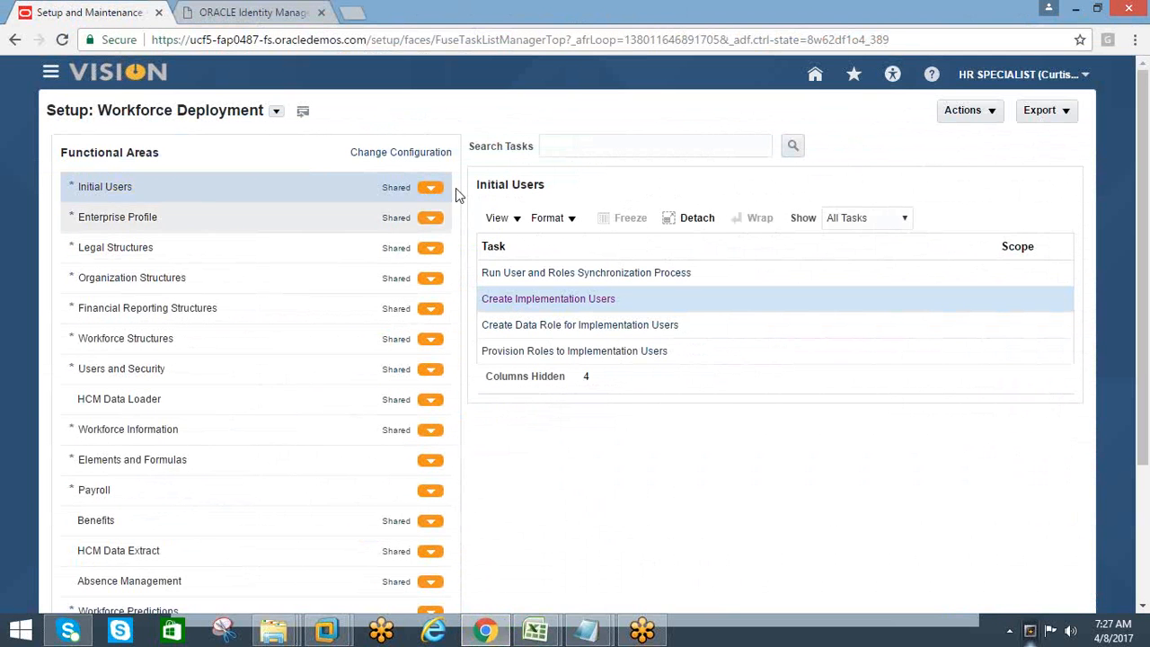
pyautogui.hotkey('alt', 'Tab')
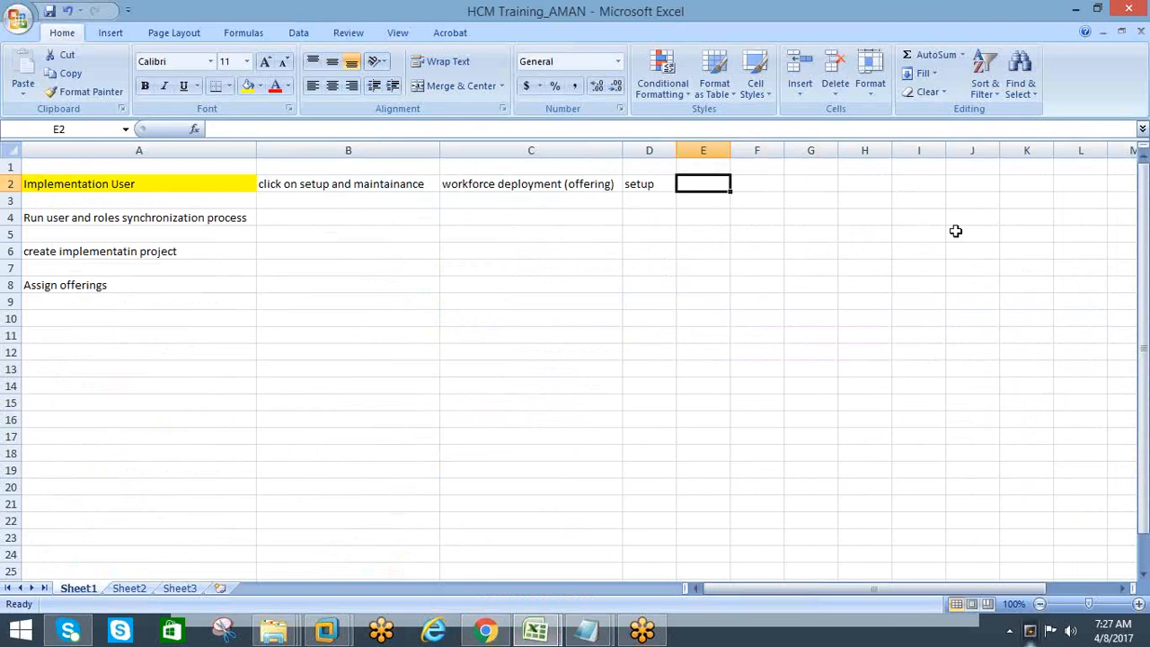
pyautogui.click(912, 236)
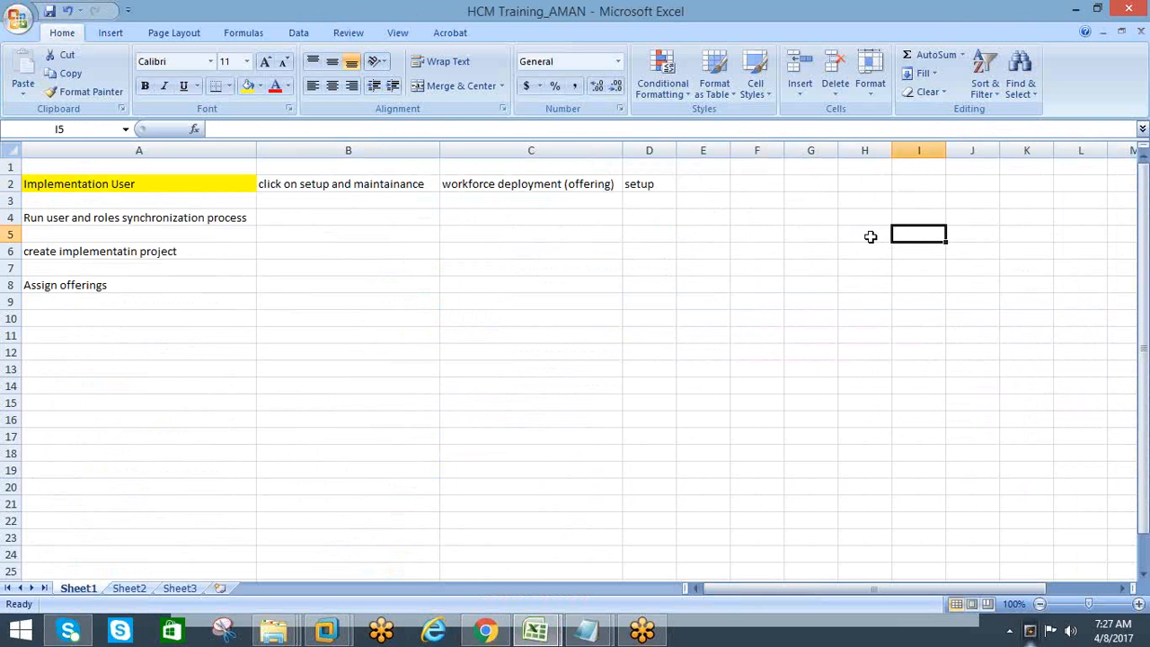
pyautogui.click(718, 177)
pyautogui.write('se')
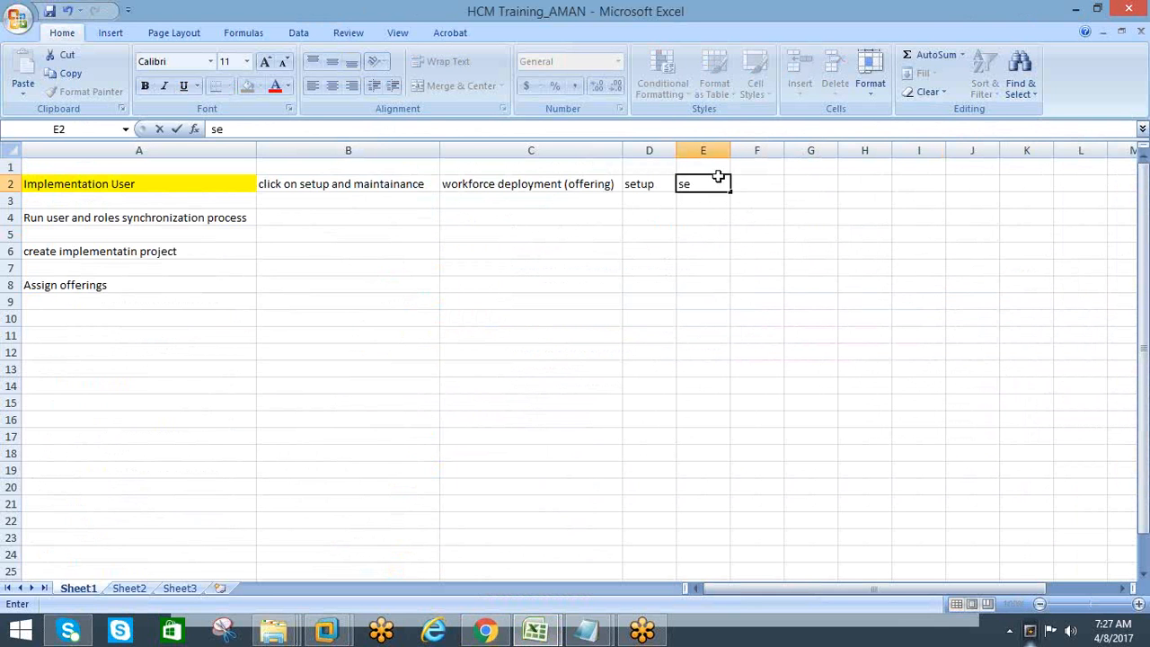
pyautogui.write('lect all tasks for')
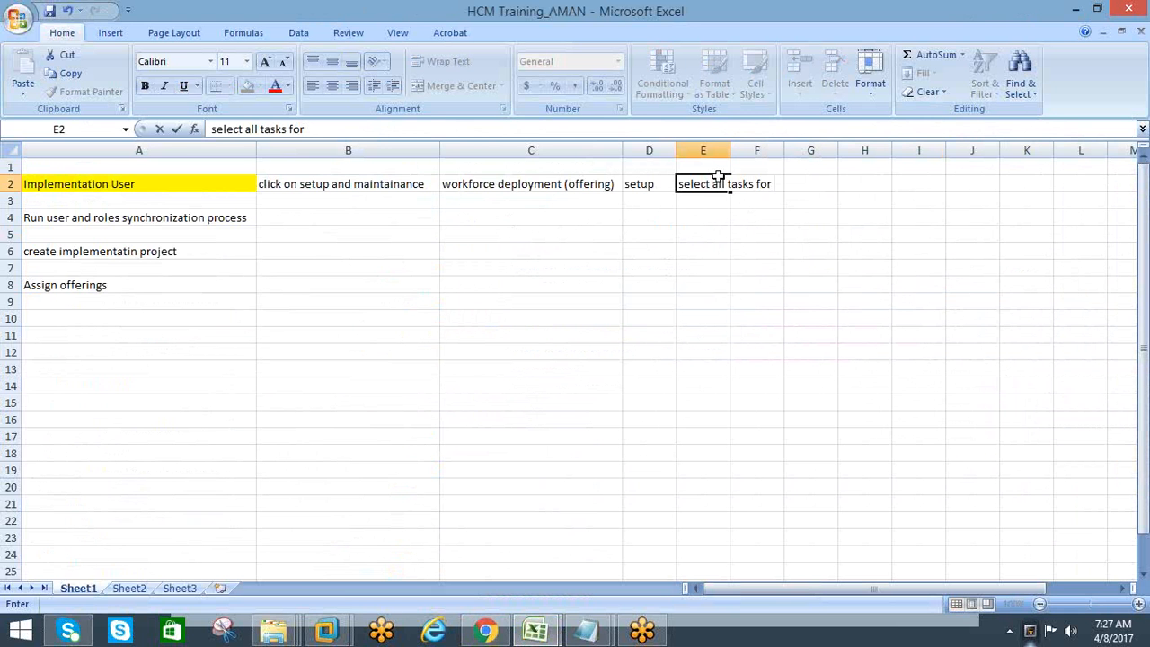
pyautogui.hotkey('alt', 'Tab')
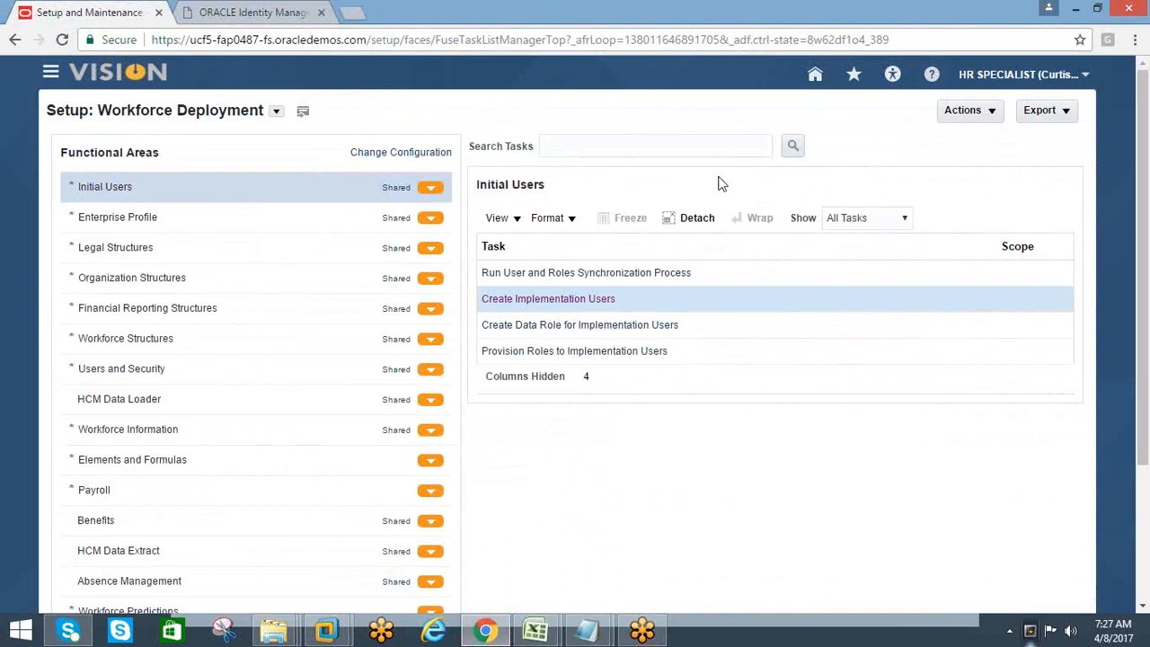
pyautogui.hotkey('alt', 'Tab')
pyautogui.write('i')
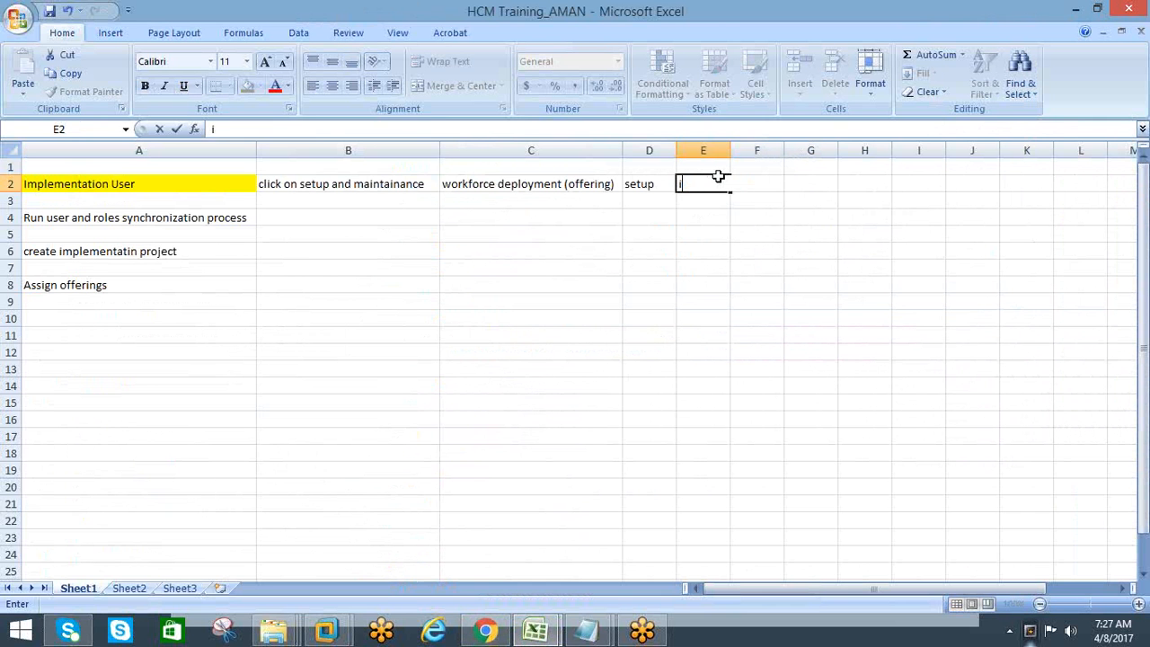
pyautogui.write('select all task')
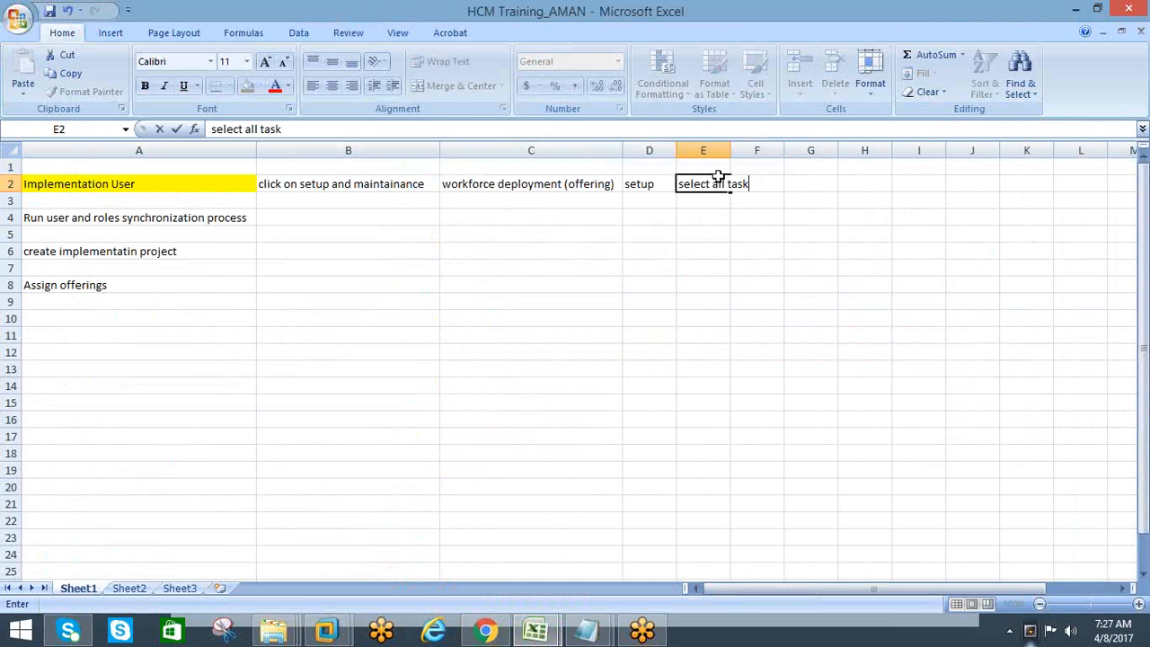
pyautogui.write('s for initial users')
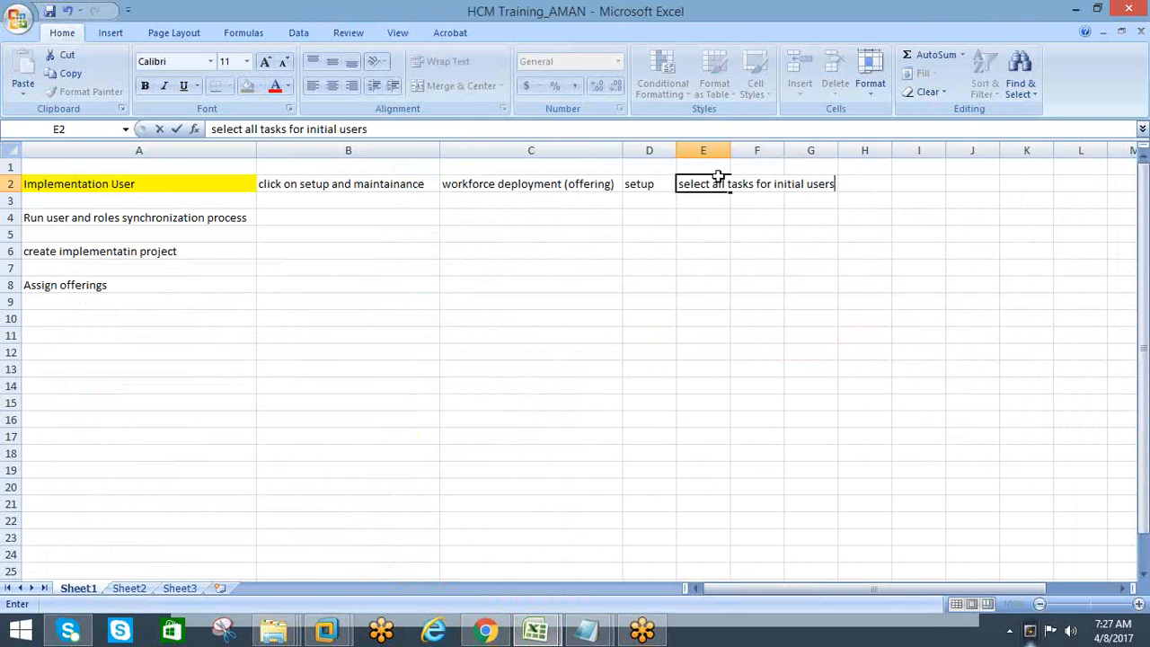
pyautogui.press('Return')
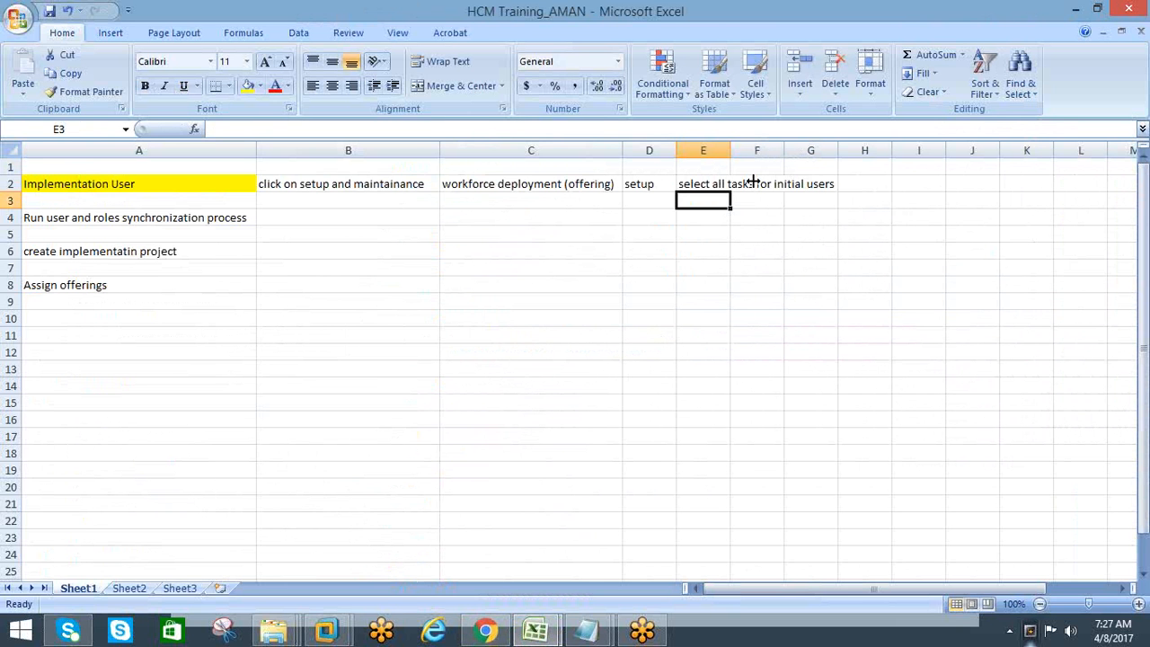
# Check the task name on the setup page and enter "create implementation user" in cell F2 of the workbook
pyautogui.hotkey('alt', 'Tab')
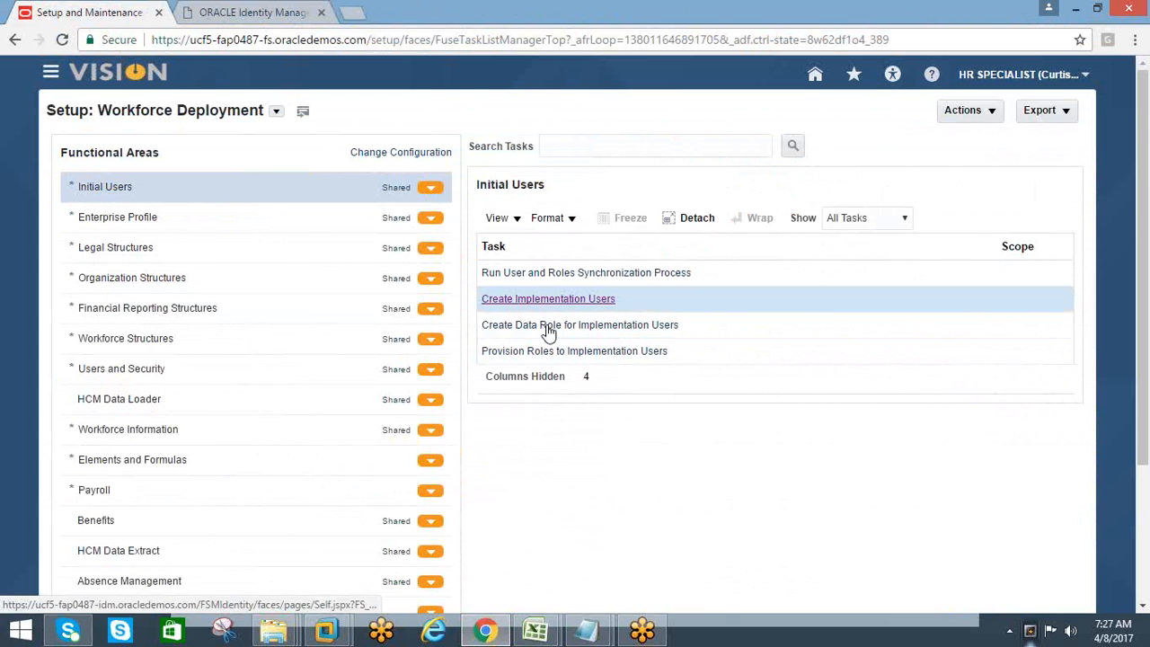
pyautogui.hotkey('alt', 'Tab')
pyautogui.click(848, 185)
pyautogui.hotkey('alt', 'Tab')
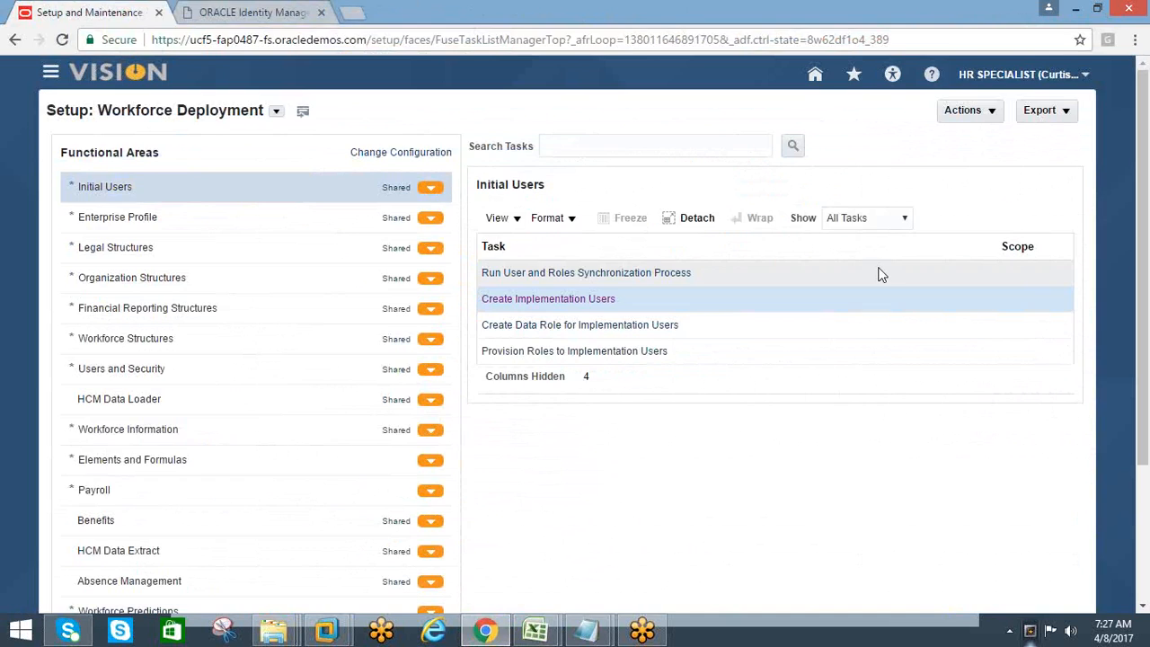
pyautogui.hotkey('alt', 'Tab')
pyautogui.write('create implen')
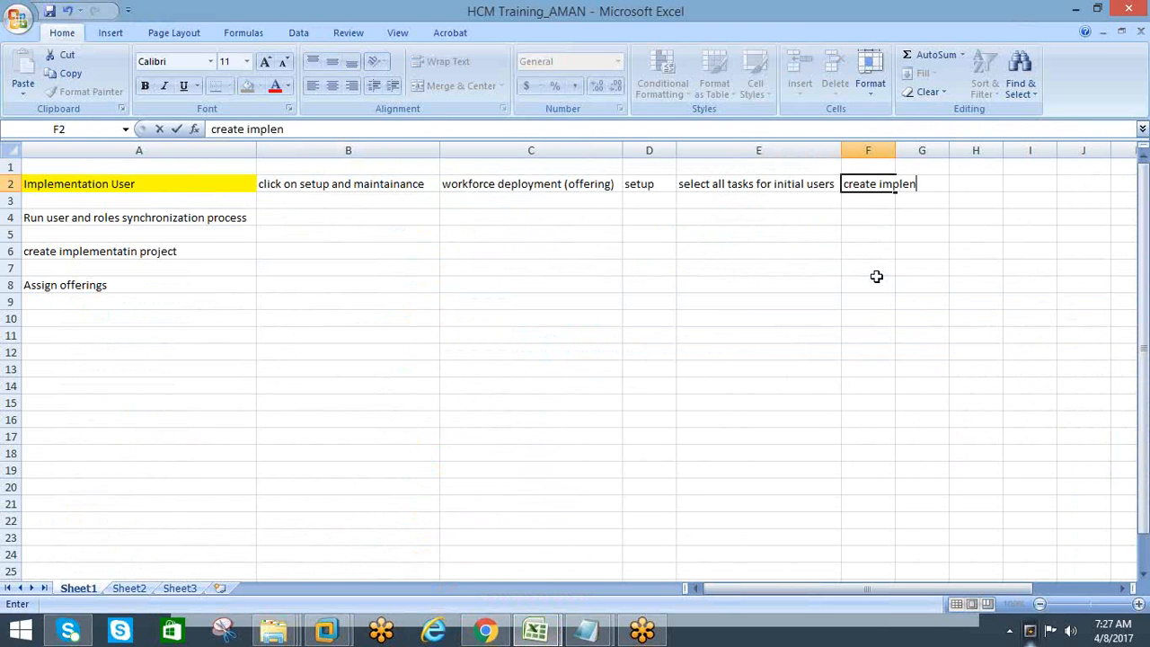
pyautogui.press('BackSpace')
pyautogui.write('mentatin ')
pyautogui.write('u')
pyautogui.press('BackSpace')
pyautogui.press('BackSpace')
pyautogui.press('BackSpace')
pyautogui.write('on ')
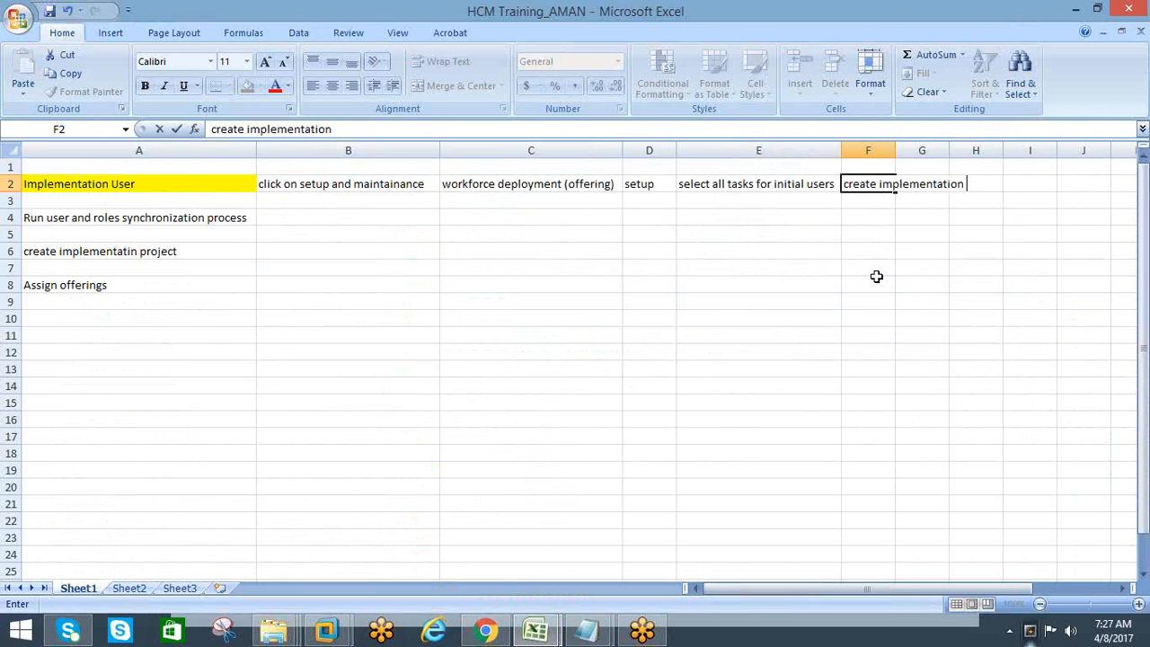
pyautogui.write('user')
pyautogui.press('Return')
# Switch to the Workforce Deployment setup page in Chrome and open the Create Implementation Users task
pyautogui.hotkey('alt', 'Tab')
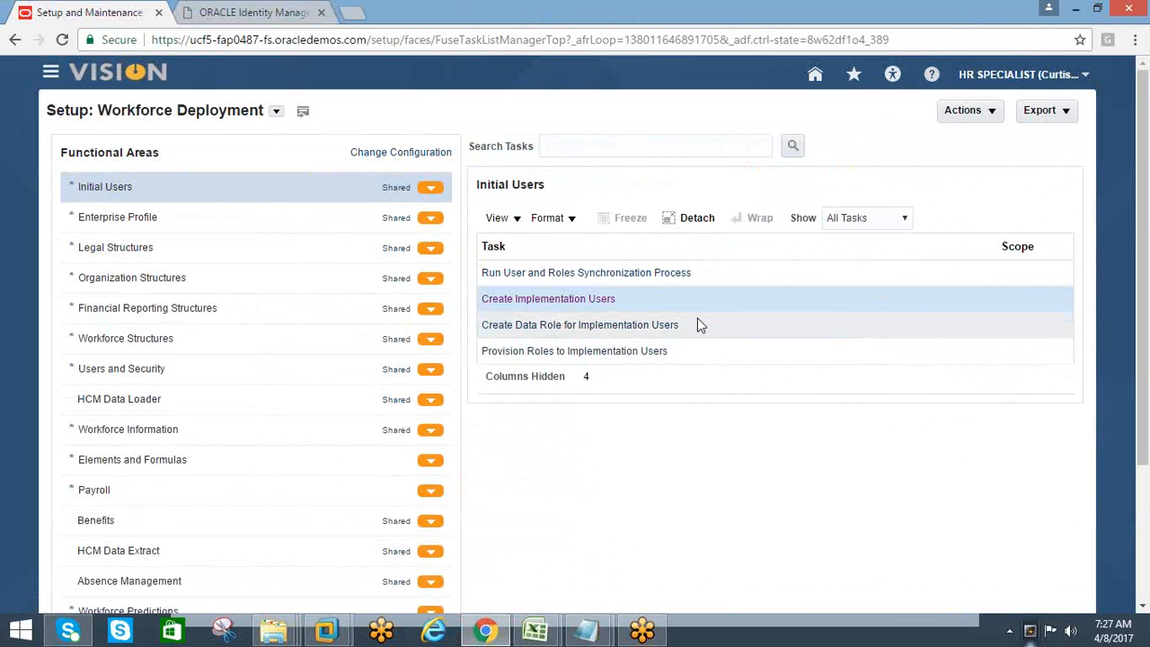
pyautogui.click(578, 298)
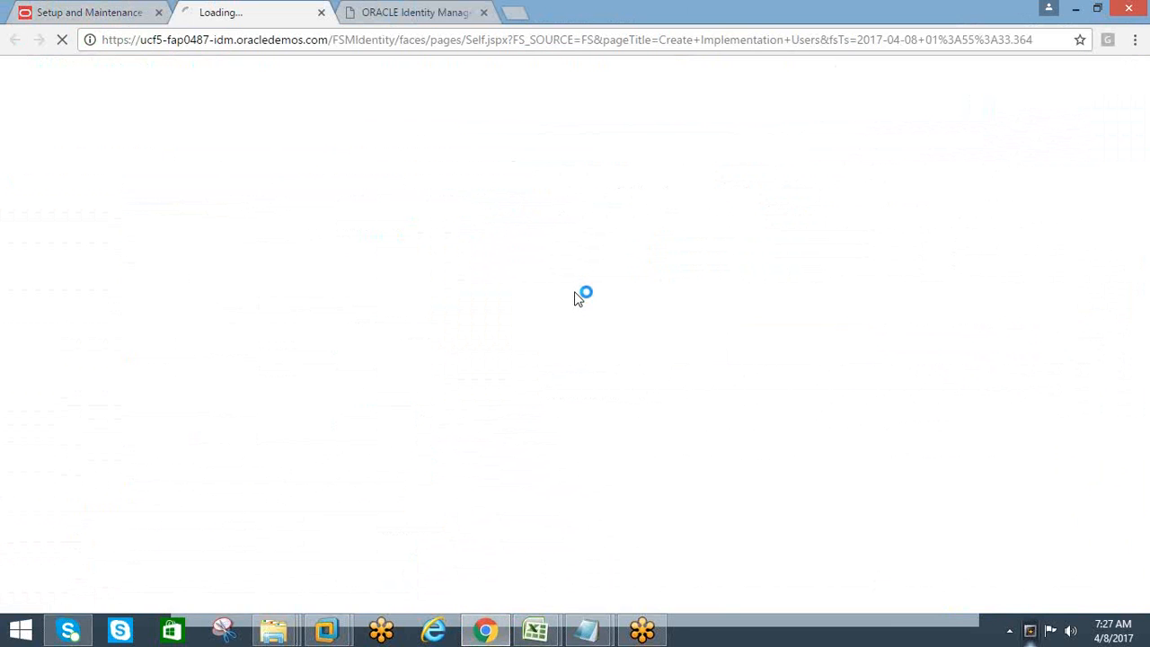
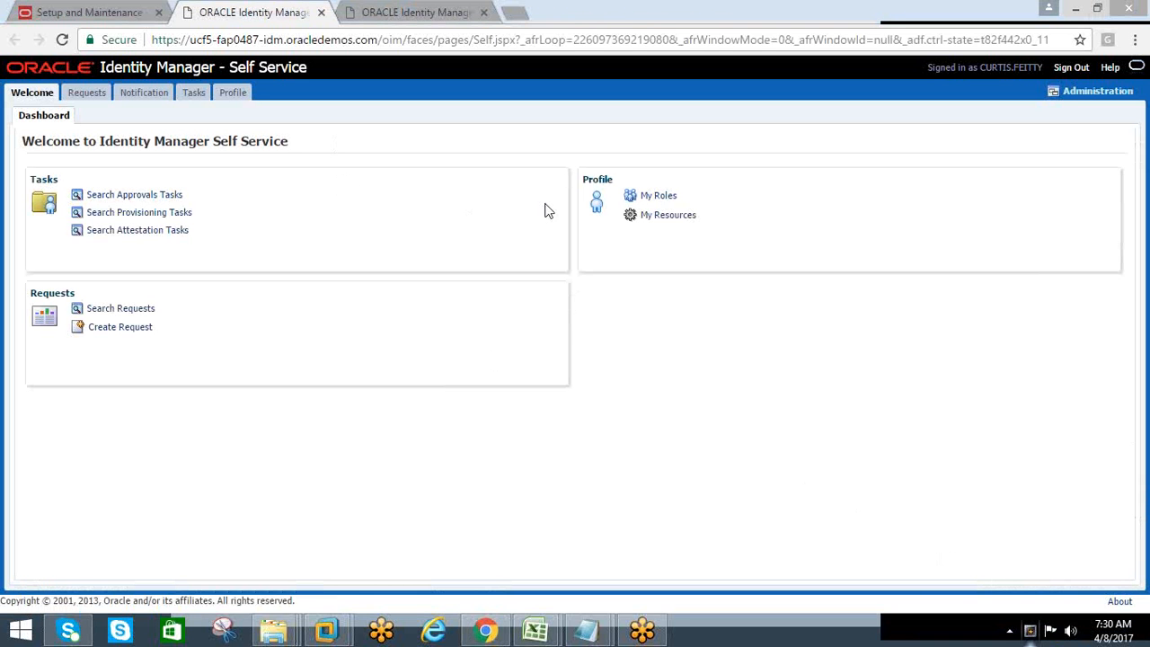
# Switch to the HCM Training workbook in Excel and fit column F to the width of its text
pyautogui.click(542, 622)
pyautogui.click(542, 628)
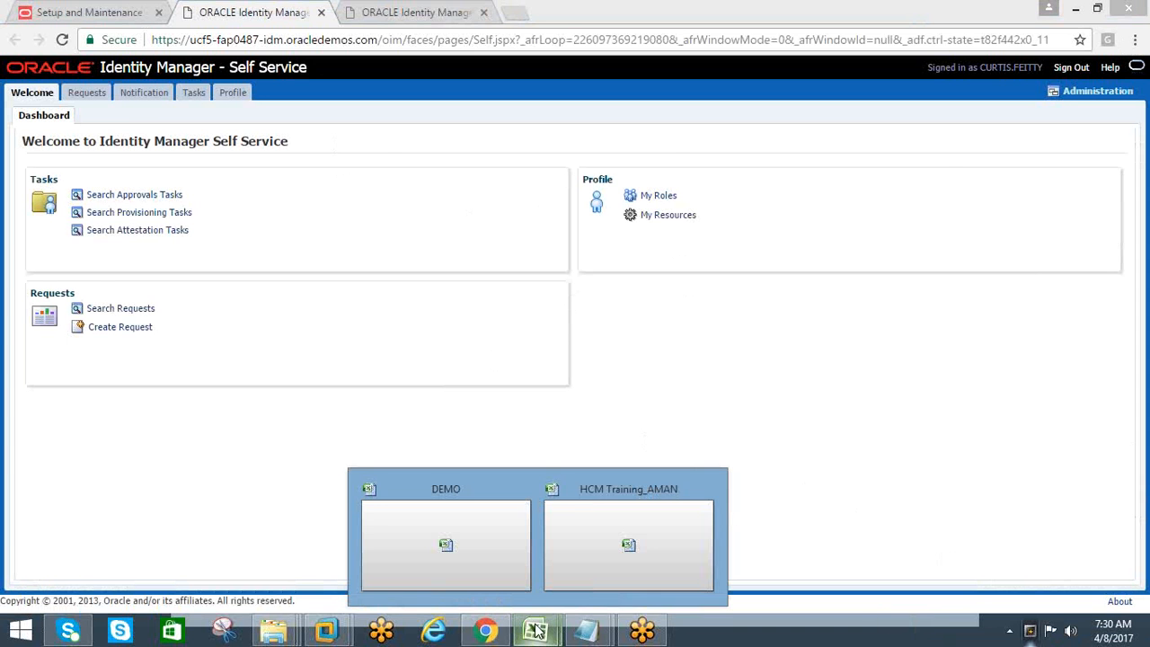
pyautogui.click(572, 550)
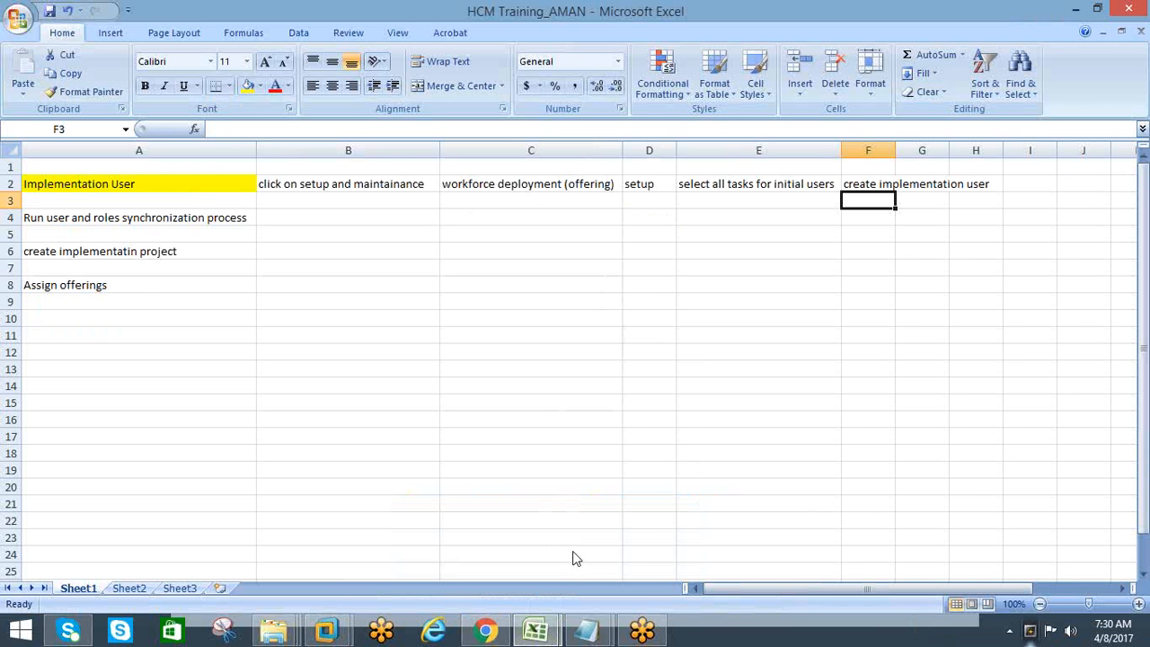
pyautogui.doubleClick(895, 151)
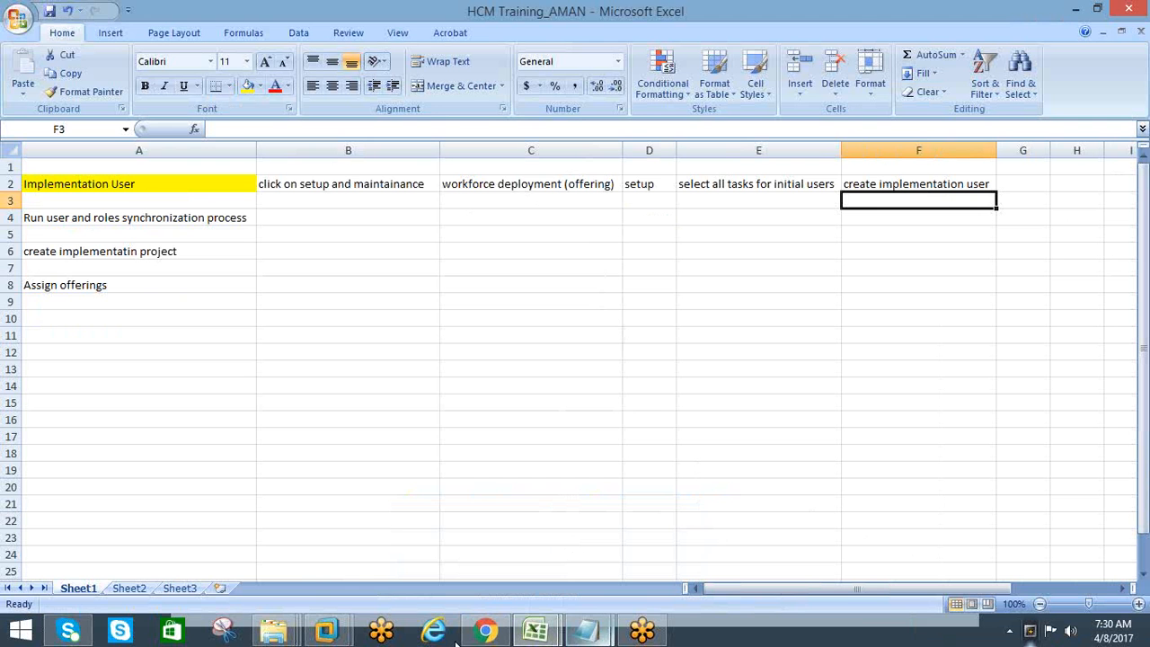
# Switch to Chrome and bring up the Create User form in Identity Manager Delegated Administration
pyautogui.moveTo(482, 633)
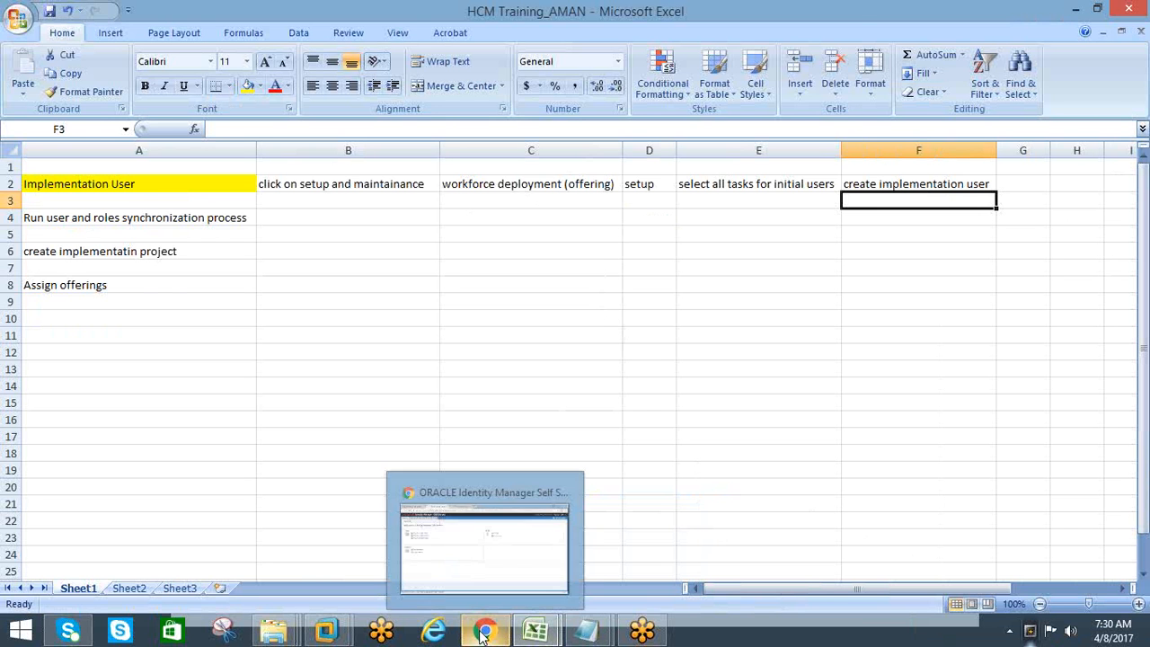
pyautogui.click(486, 560)
pyautogui.click(423, 12)
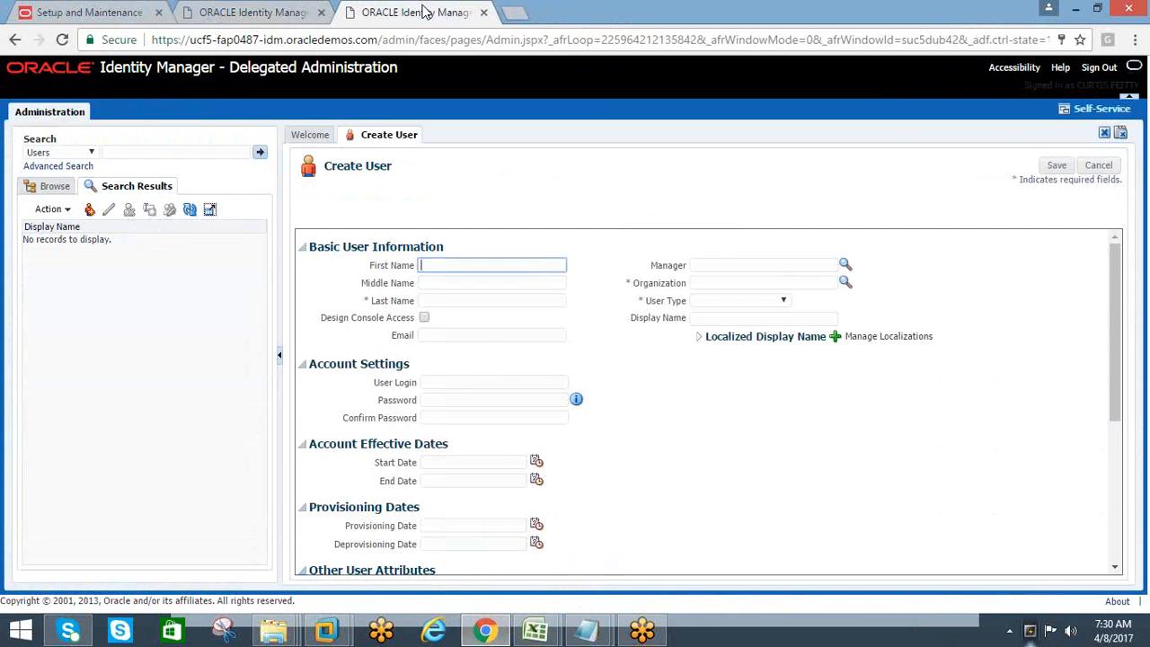
pyautogui.click(1121, 220)
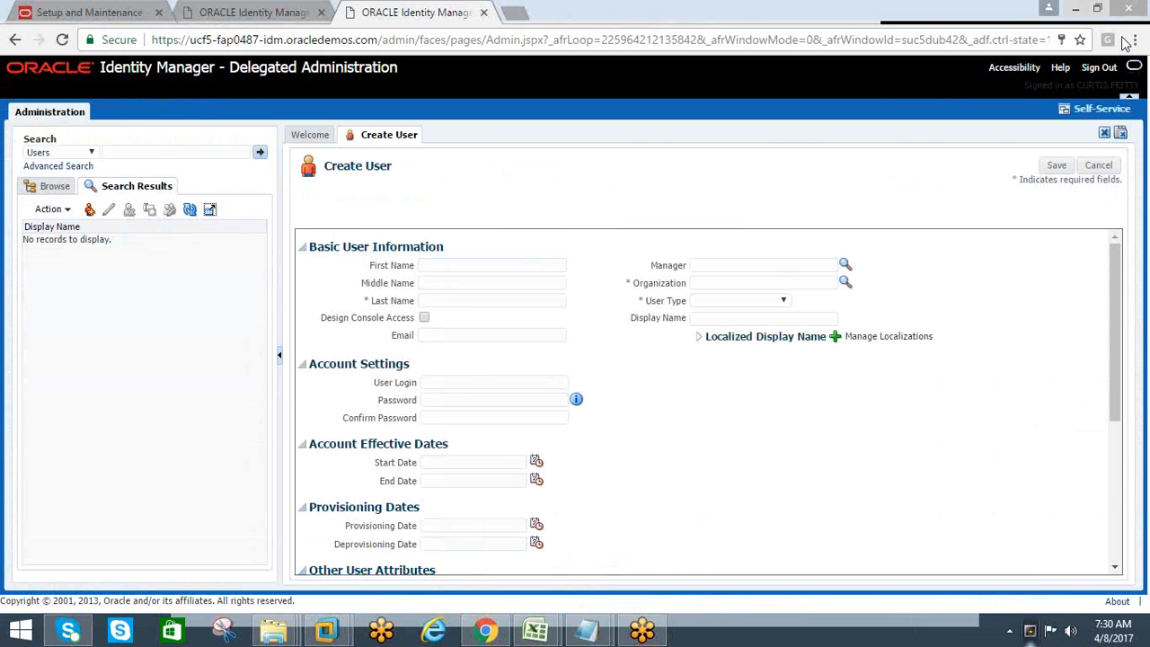
# Enter "hcm" as the new user's first name and "user" as the last name, leaving the middle name blank
pyautogui.click(429, 265)
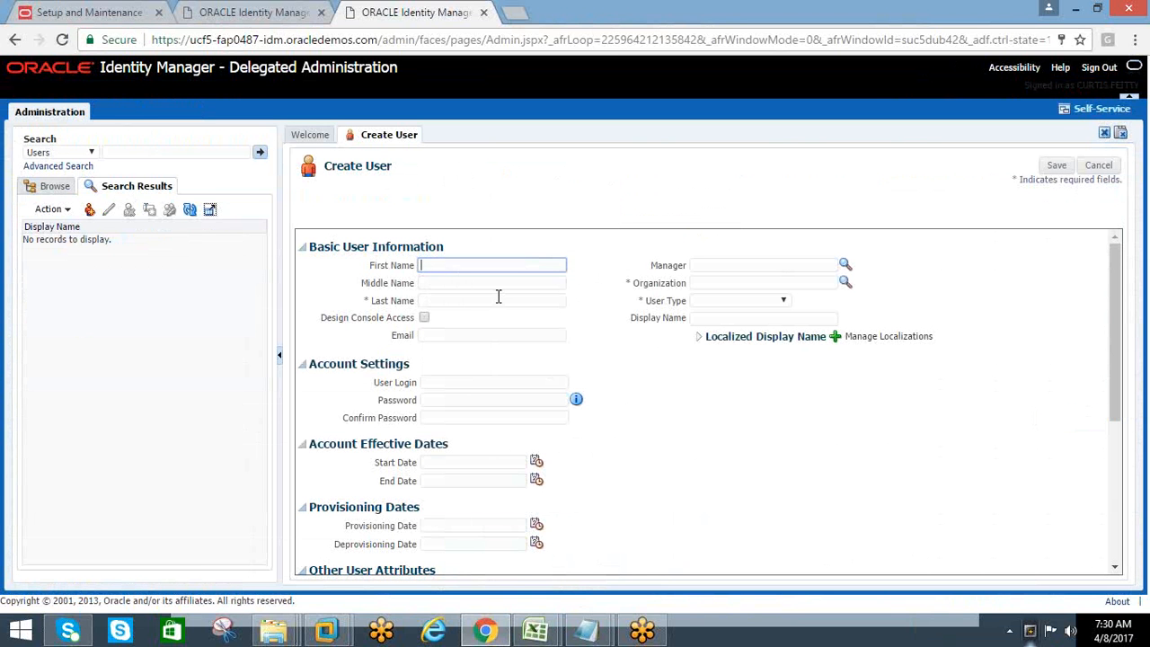
pyautogui.write('hcm')
pyautogui.press('Tab')
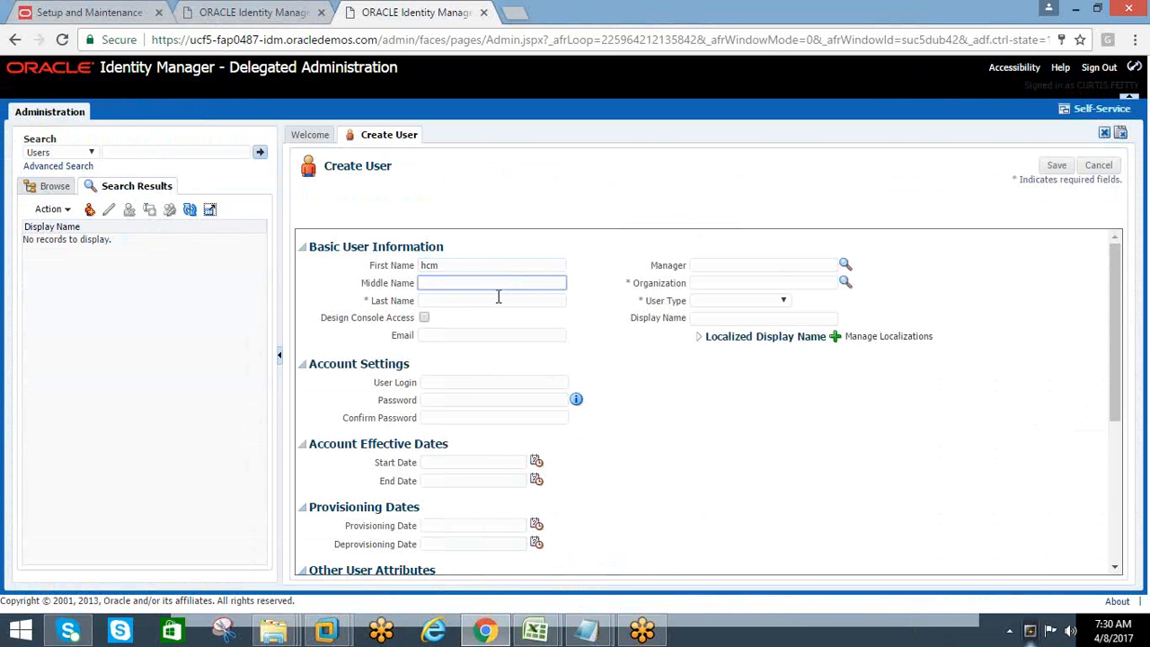
pyautogui.press('Tab')
pyautogui.write('user')
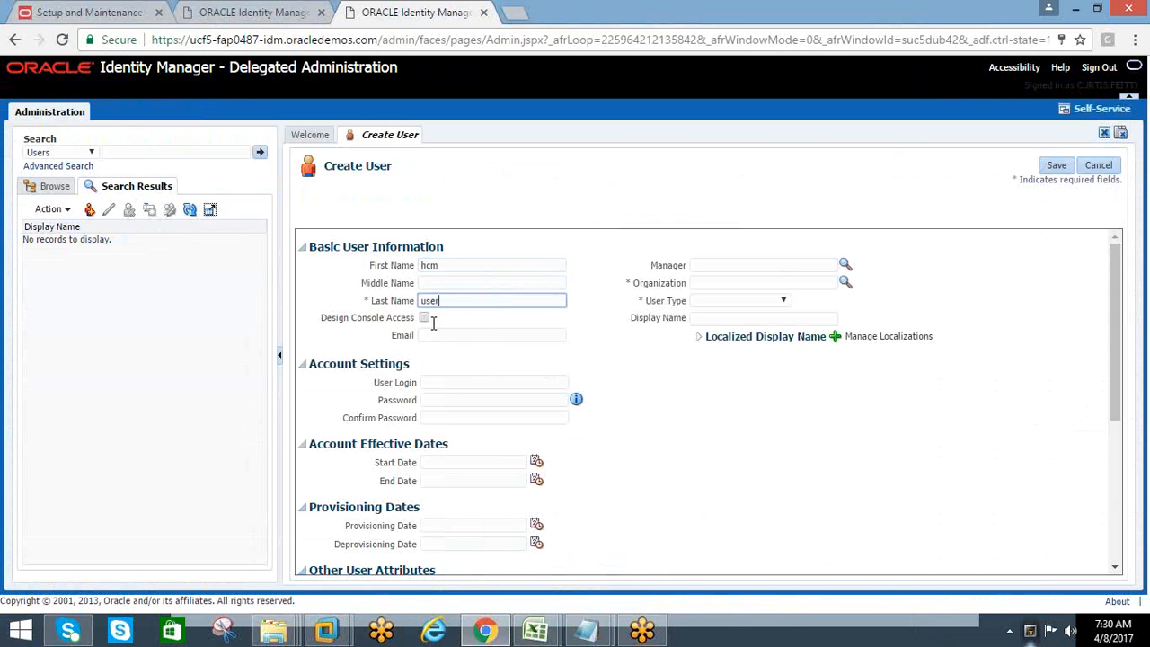
pyautogui.doubleClick(428, 266)
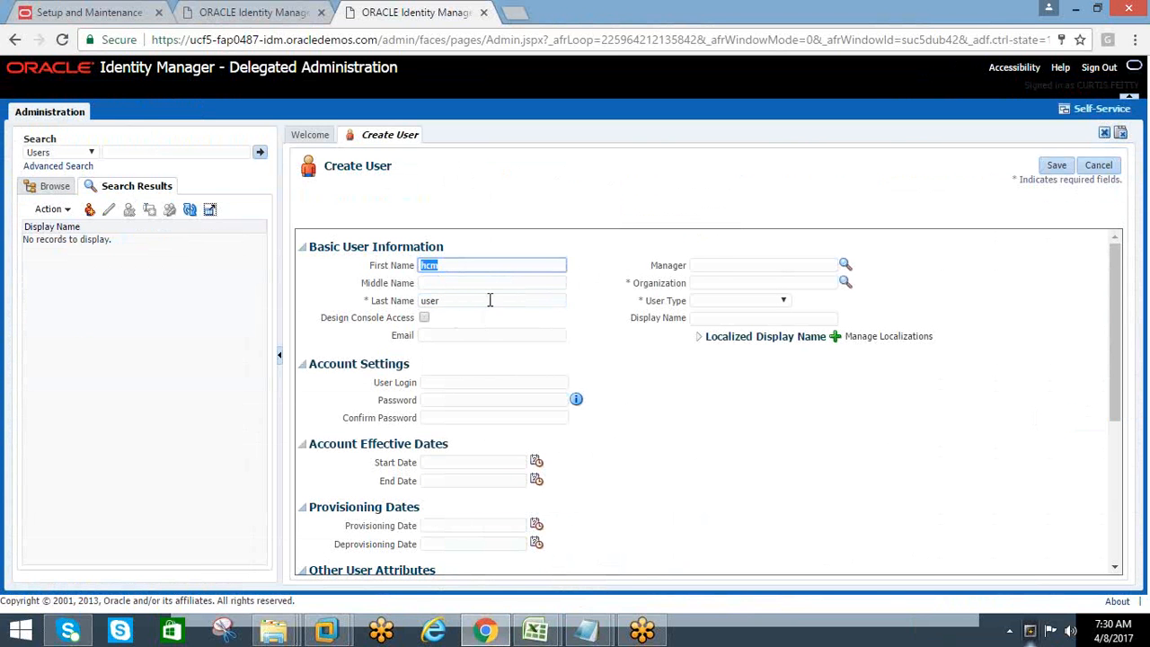
pyautogui.click(713, 263)
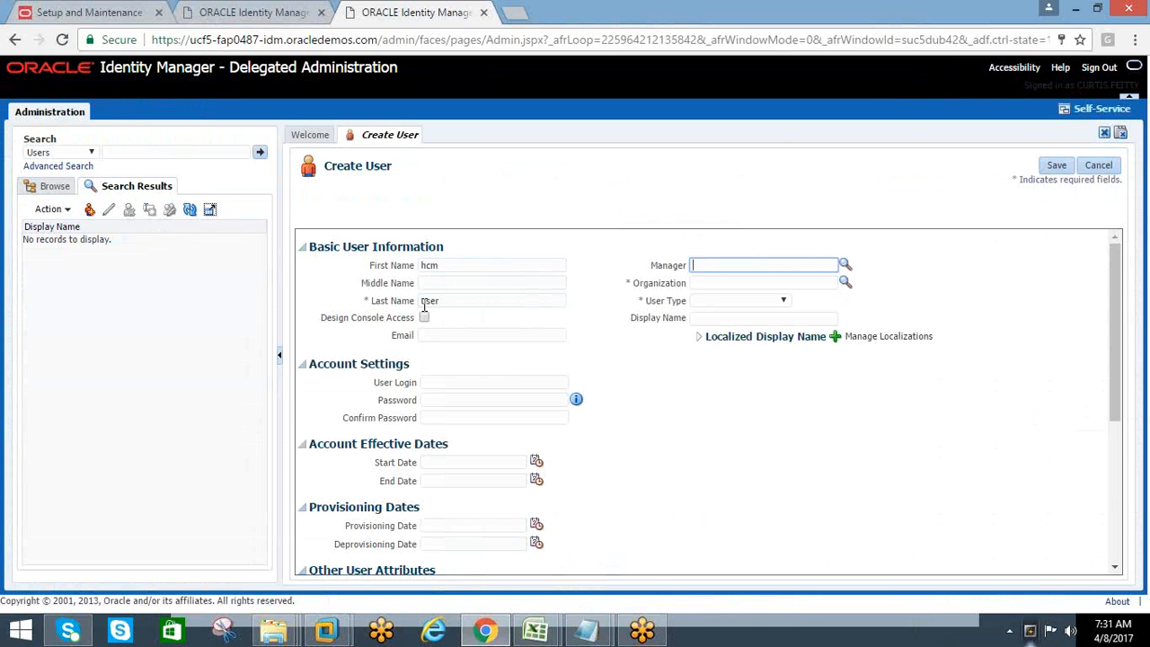
pyautogui.click(366, 302)
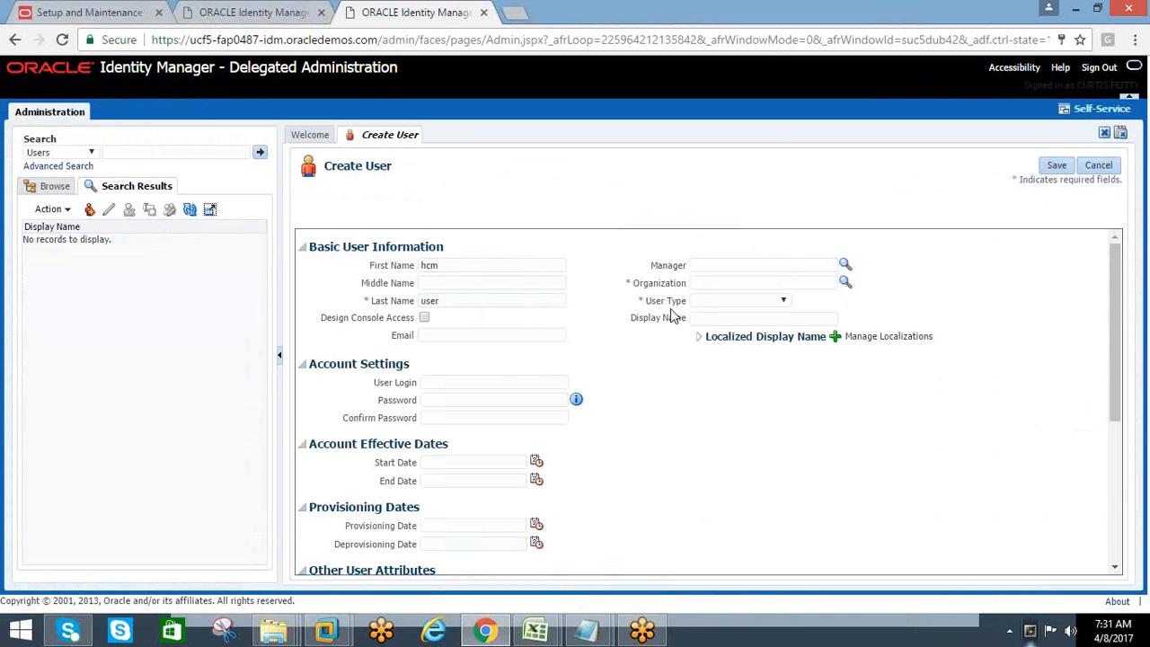
# Look up the available organizations and assign Xellerate Users as the new user's organization
pyautogui.click(697, 284)
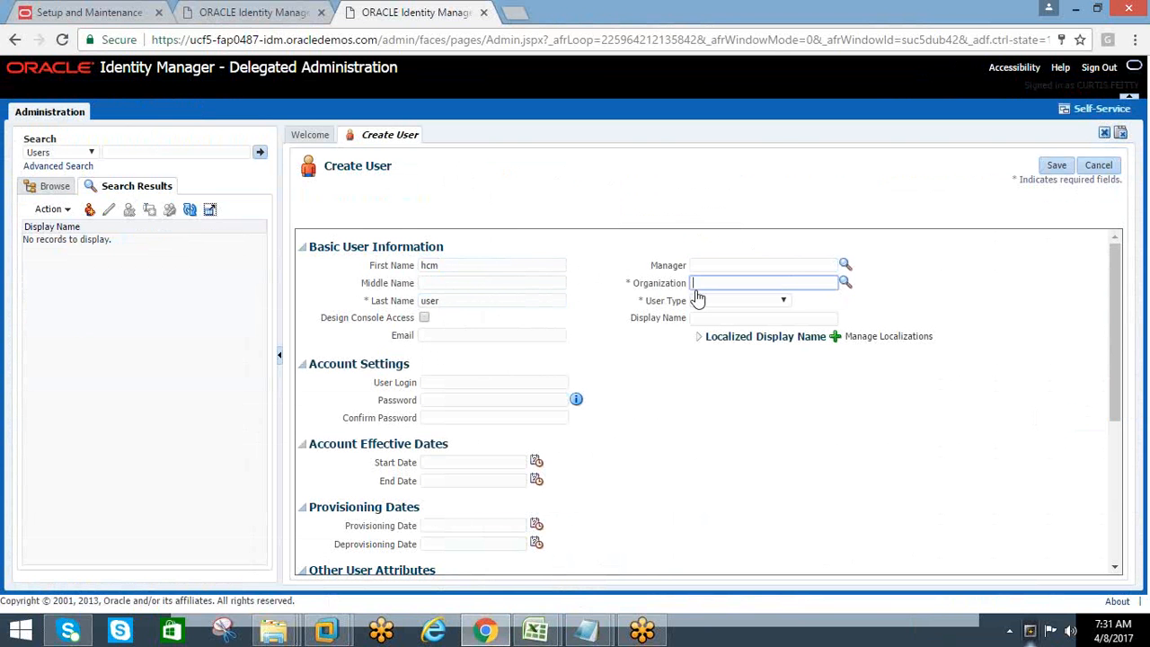
pyautogui.click(844, 284)
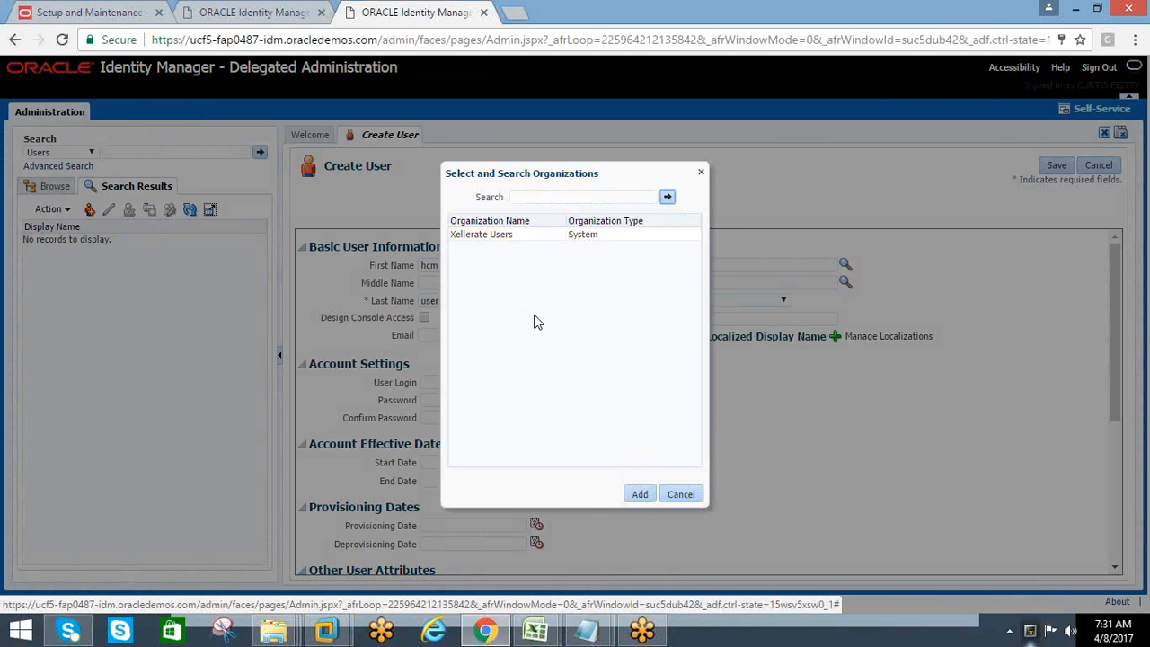
pyautogui.click(456, 234)
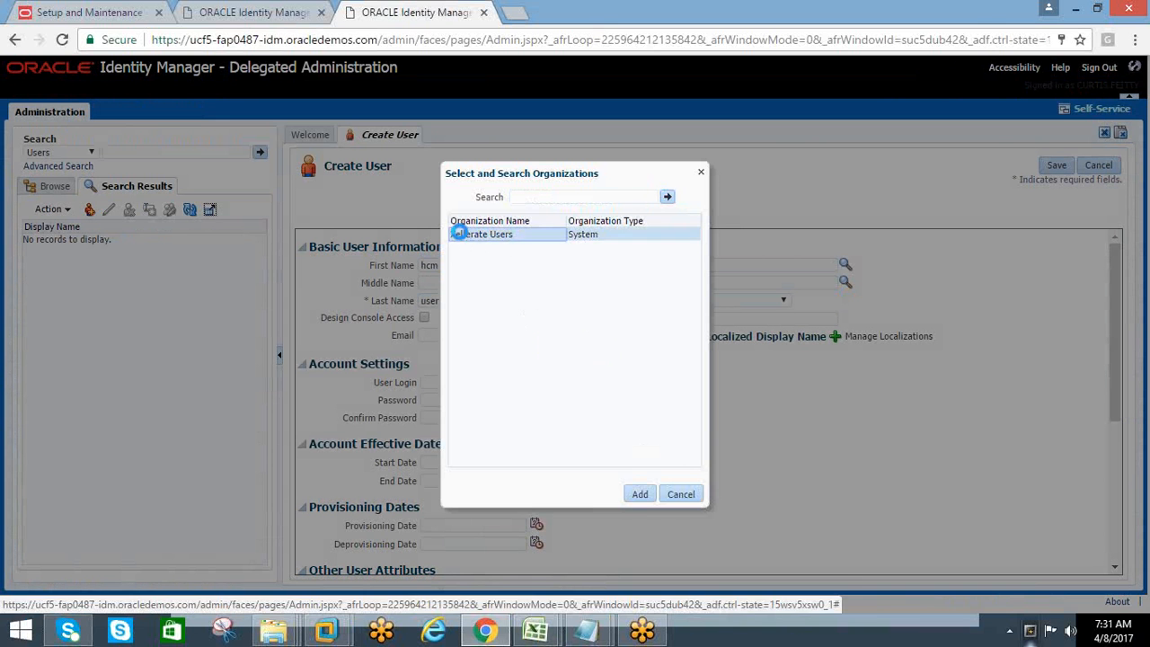
pyautogui.click(636, 493)
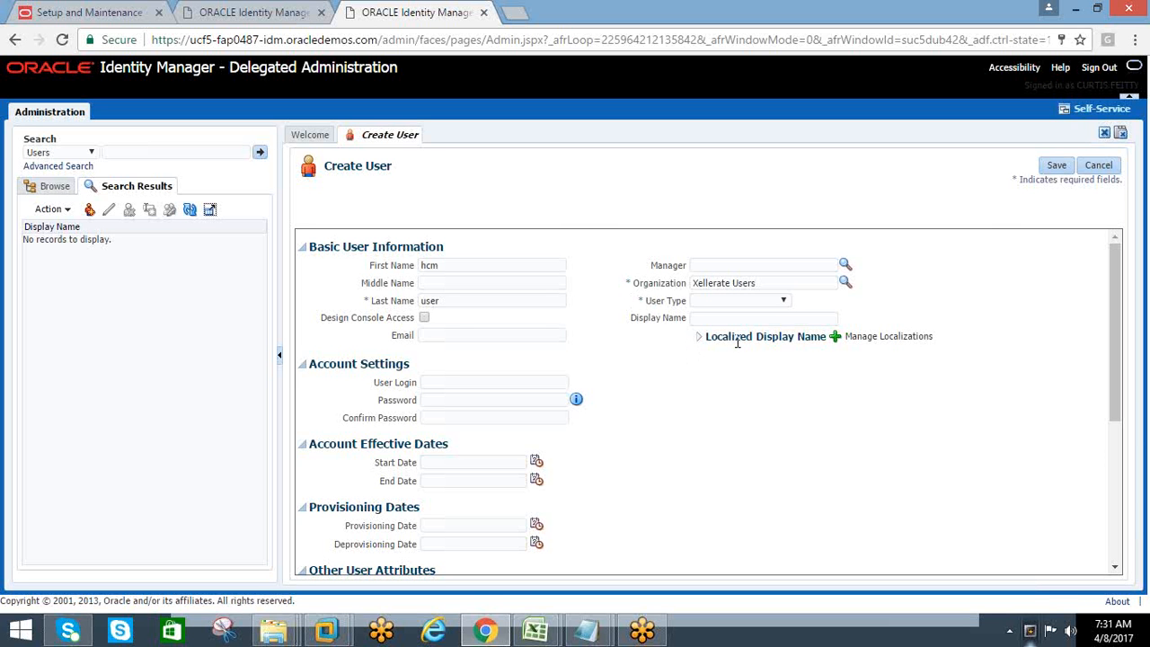
# Set the user login to "hcm.user" in the account settings
pyautogui.click(447, 334)
pyautogui.click(448, 384)
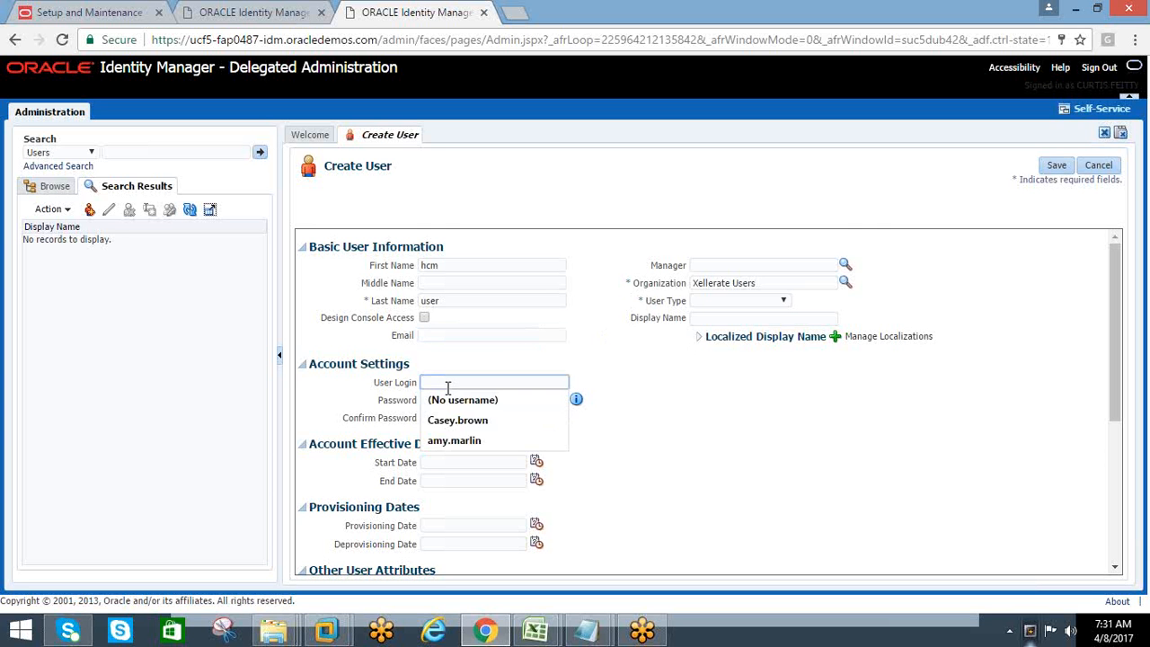
pyautogui.write('hf')
pyautogui.press('BackSpace')
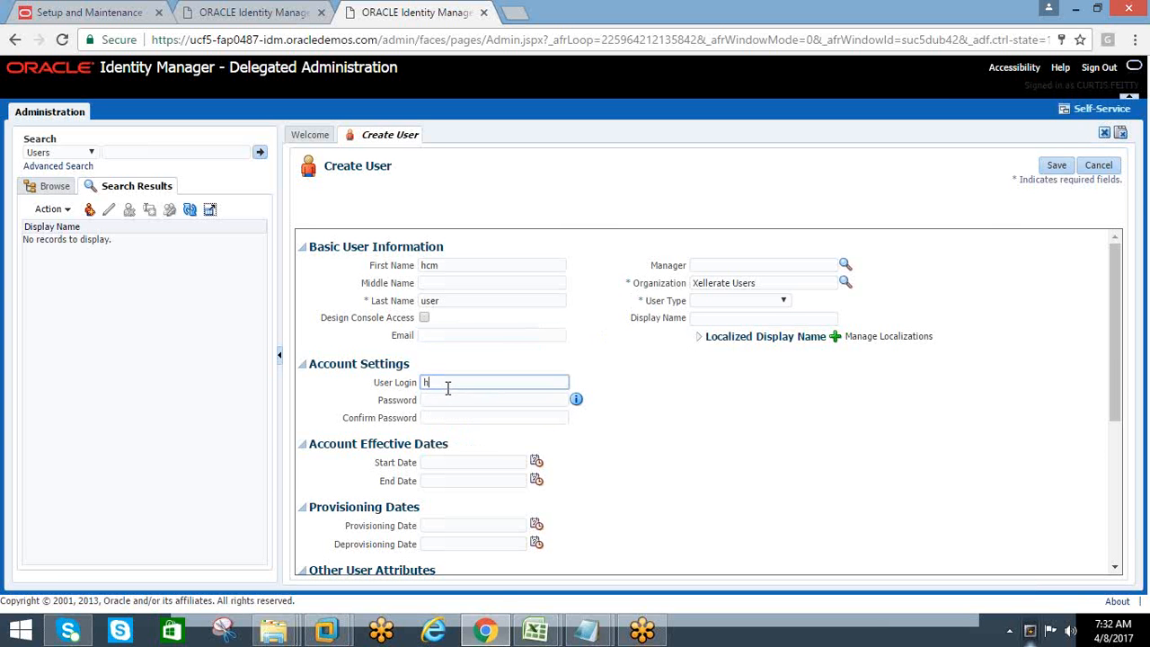
pyautogui.write('cm.user')
pyautogui.press('Tab')
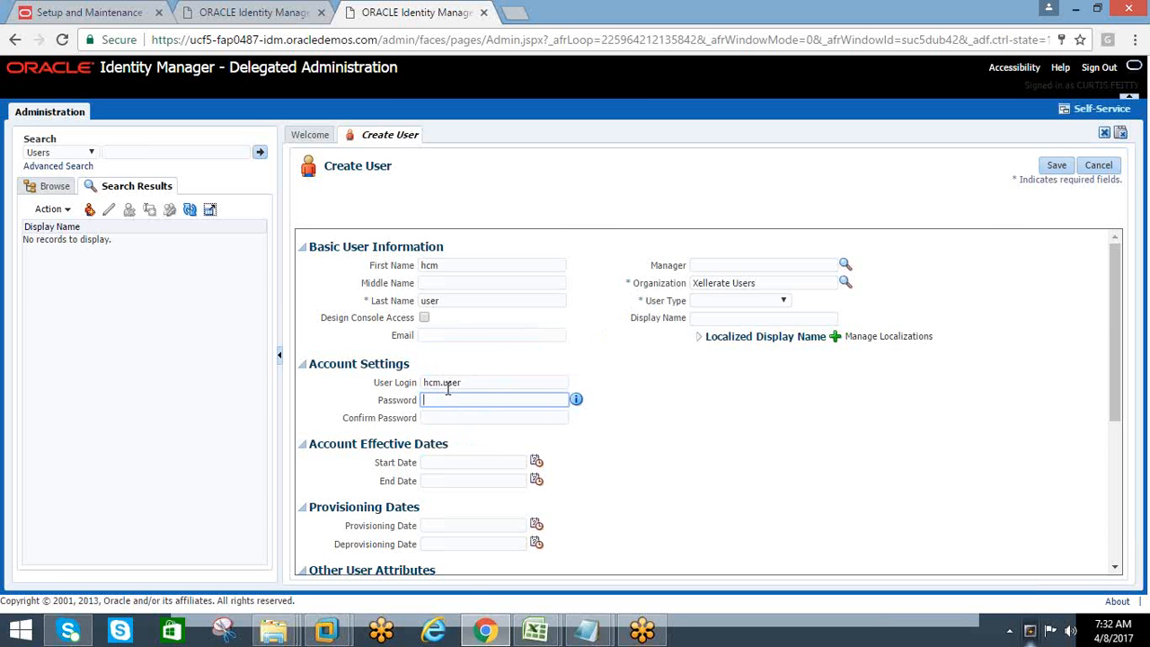
# Enter the account password for the new user and repeat it in the Confirm Password field
pyautogui.write('Welcom')
pyautogui.press('Tab')
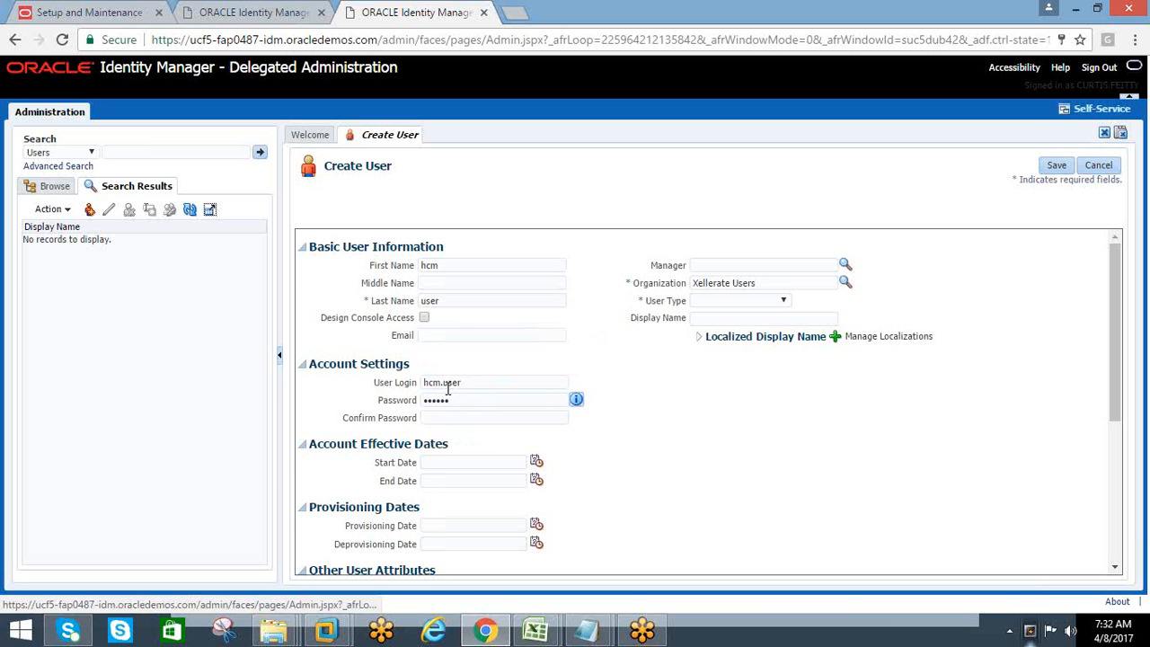
pyautogui.click(447, 419)
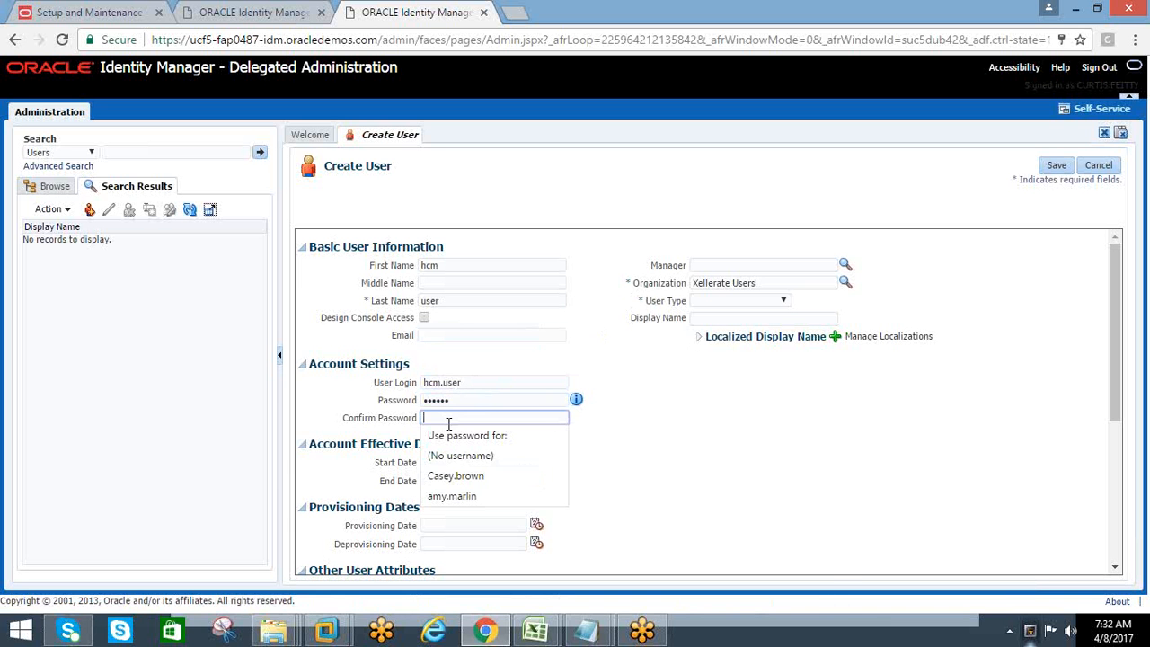
pyautogui.write('we')
pyautogui.write('••••')
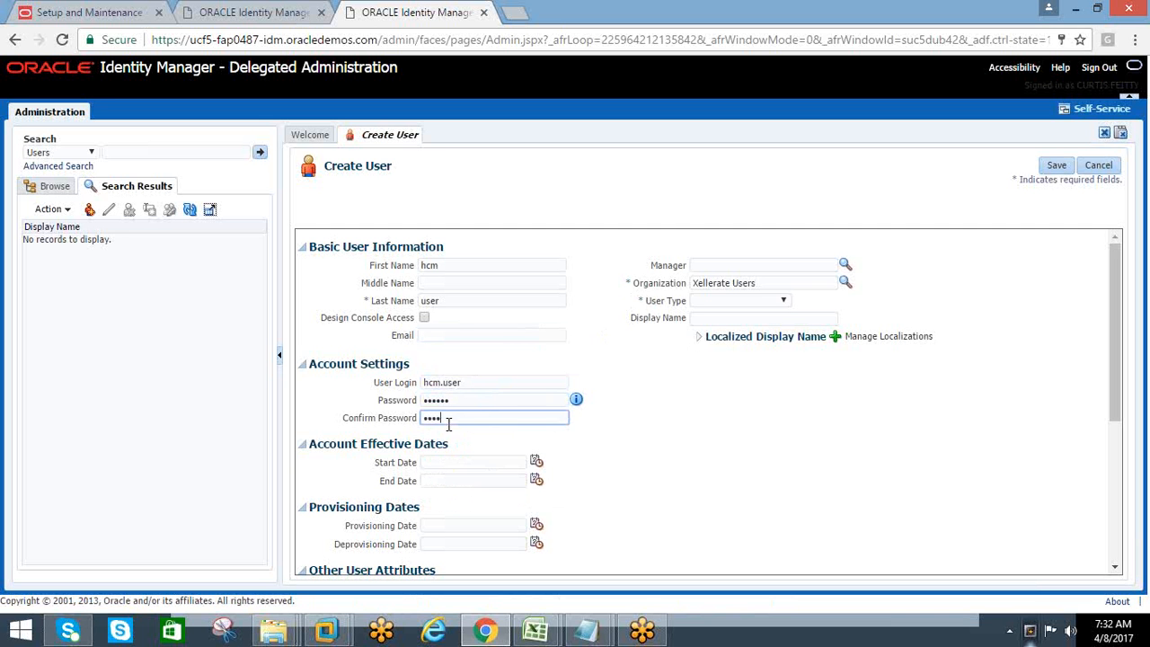
pyautogui.press('Tab')
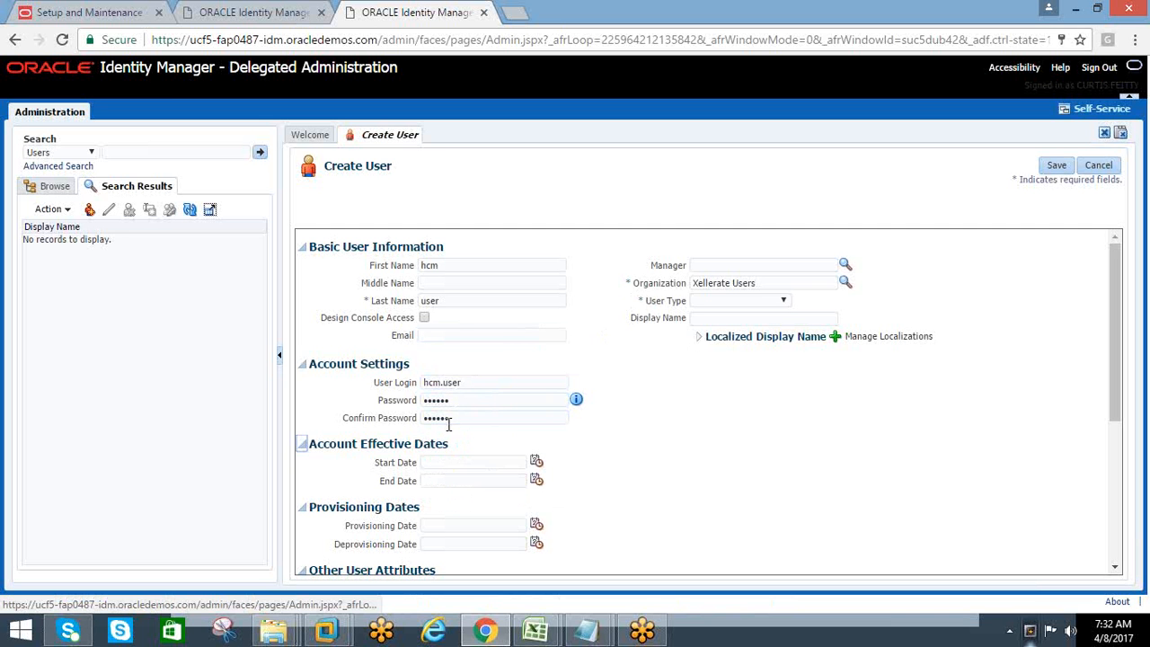
# Set the new user's User Type to Full-Time Employee
pyautogui.scroll(-1, 661, 458)
pyautogui.scroll(-5, 661, 458)
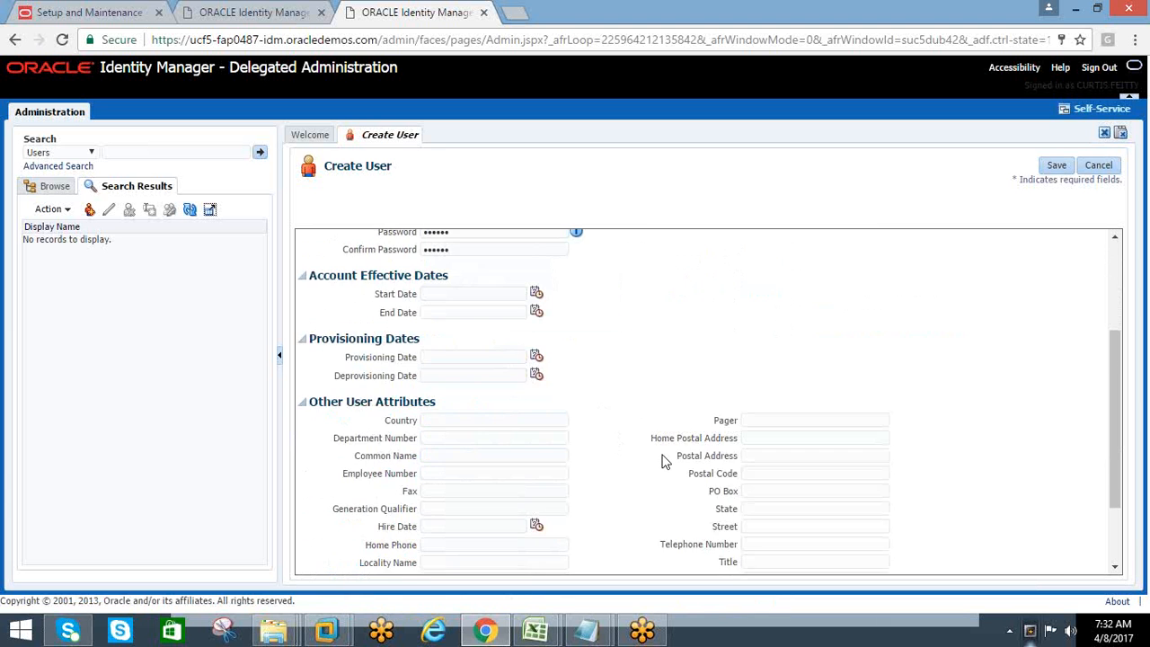
pyautogui.scroll(5, 664, 459)
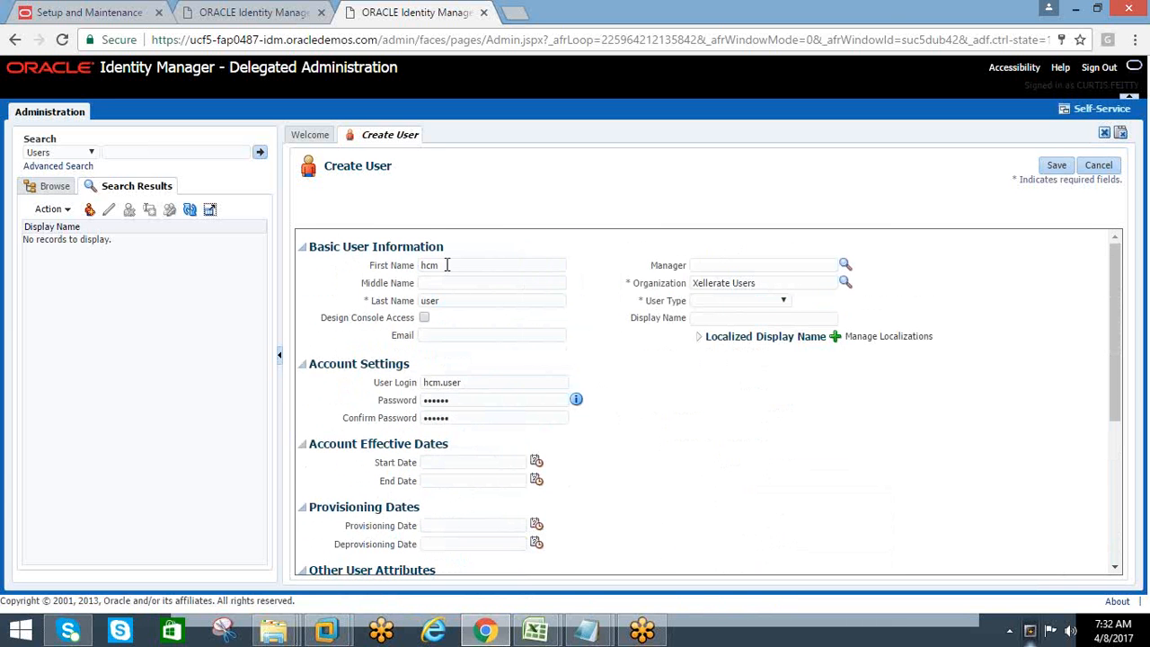
pyautogui.click(775, 303)
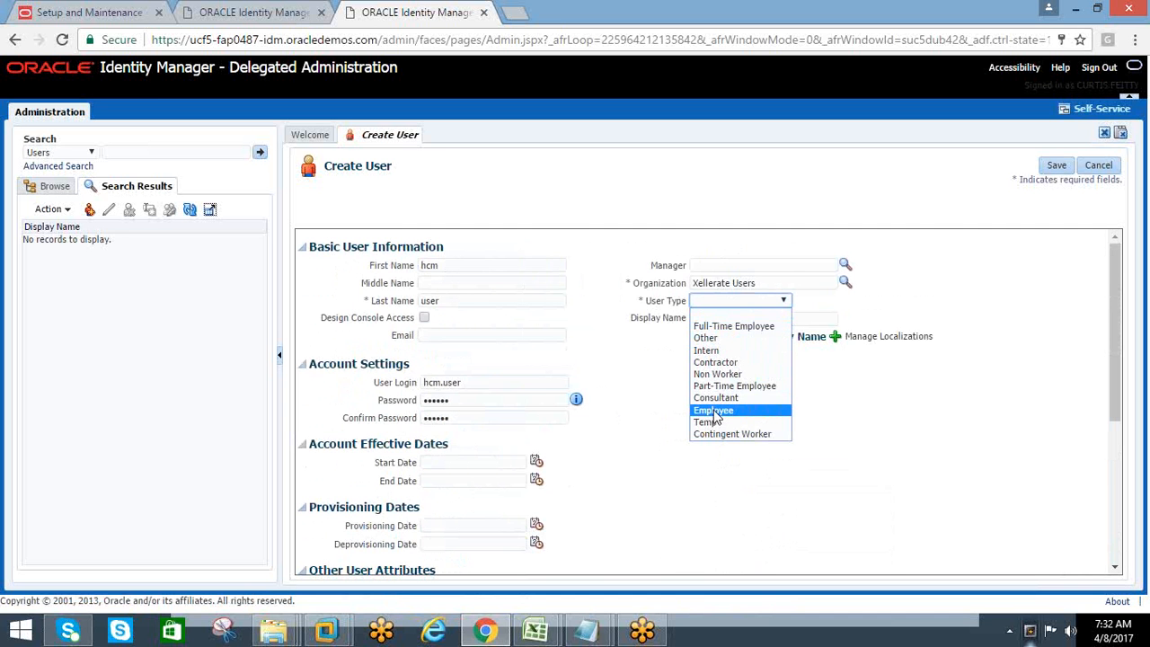
pyautogui.click(716, 325)
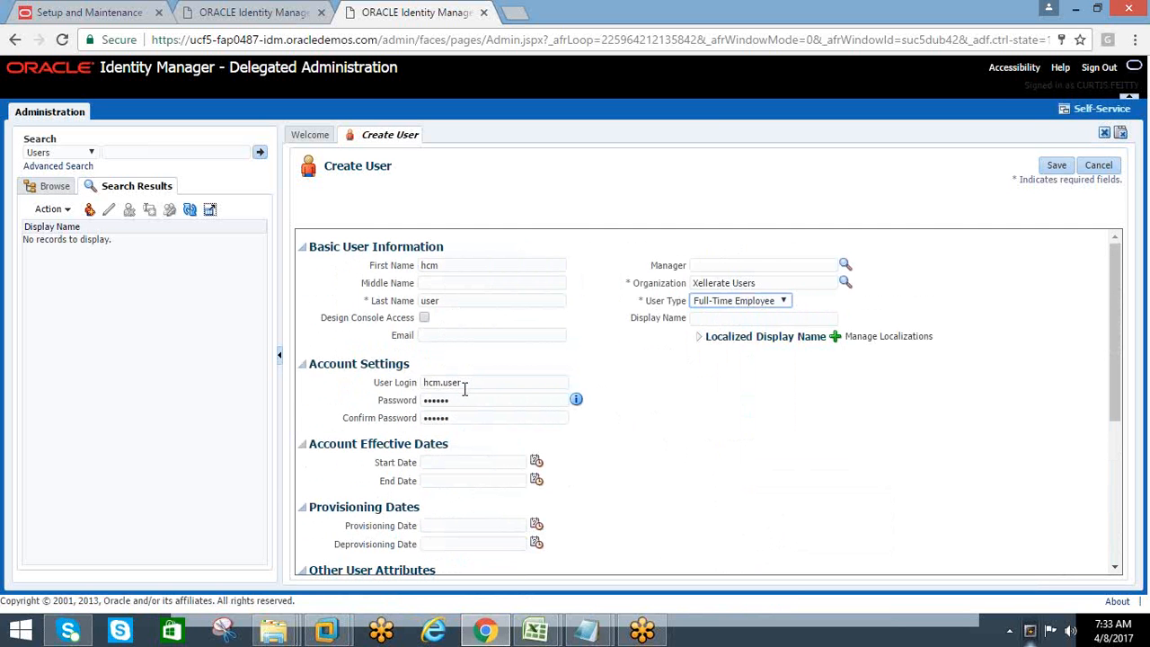
# Try to save the new user and dismiss the error message
pyautogui.scroll(-2, 470, 422)
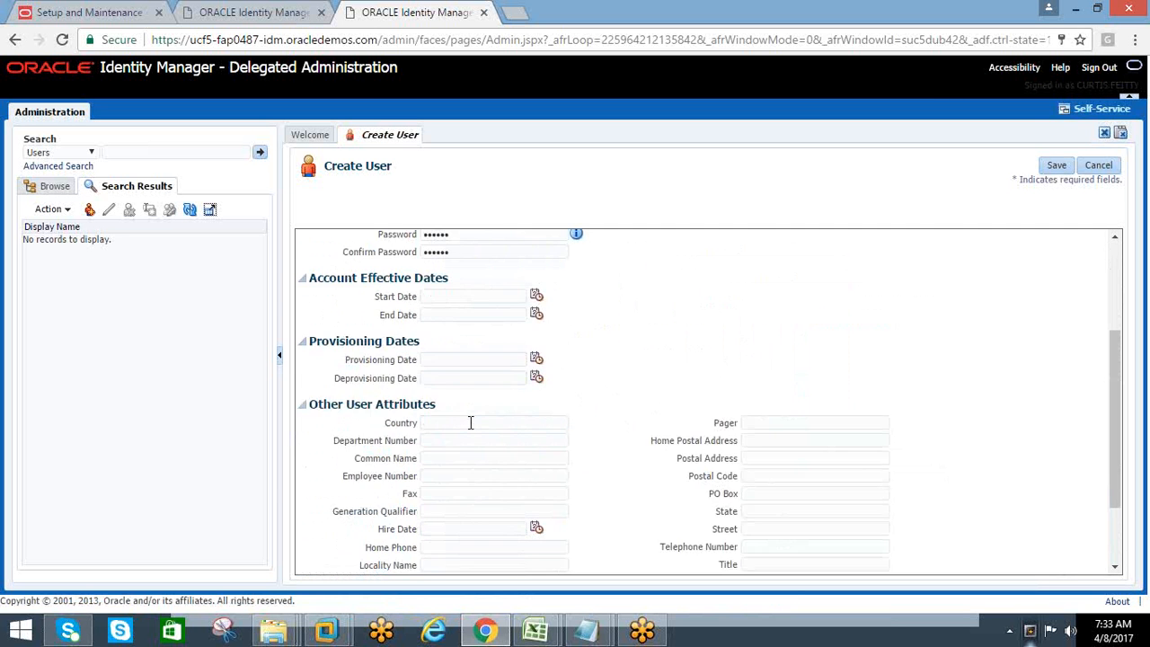
pyautogui.scroll(2, 470, 422)
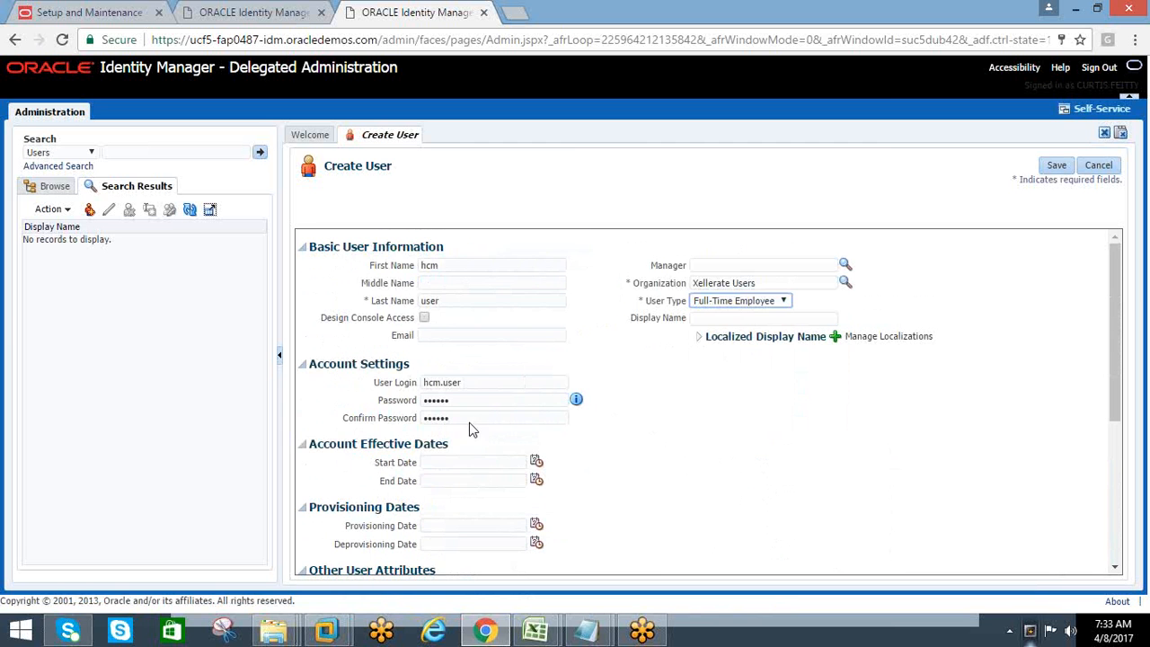
pyautogui.click(1055, 167)
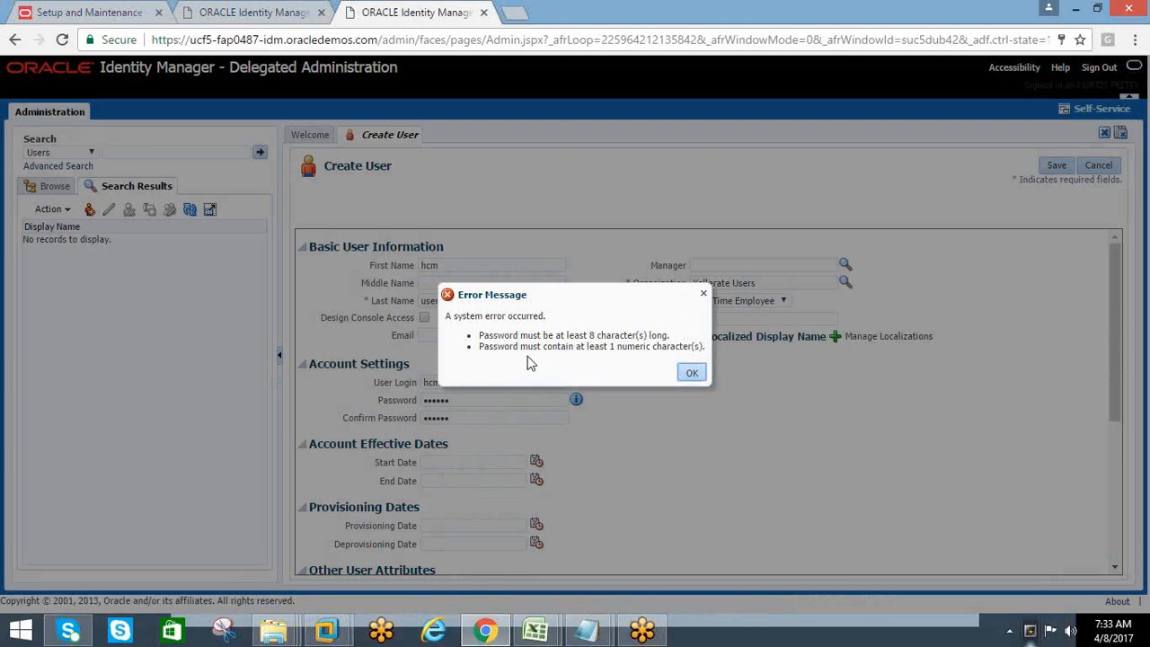
pyautogui.click(684, 374)
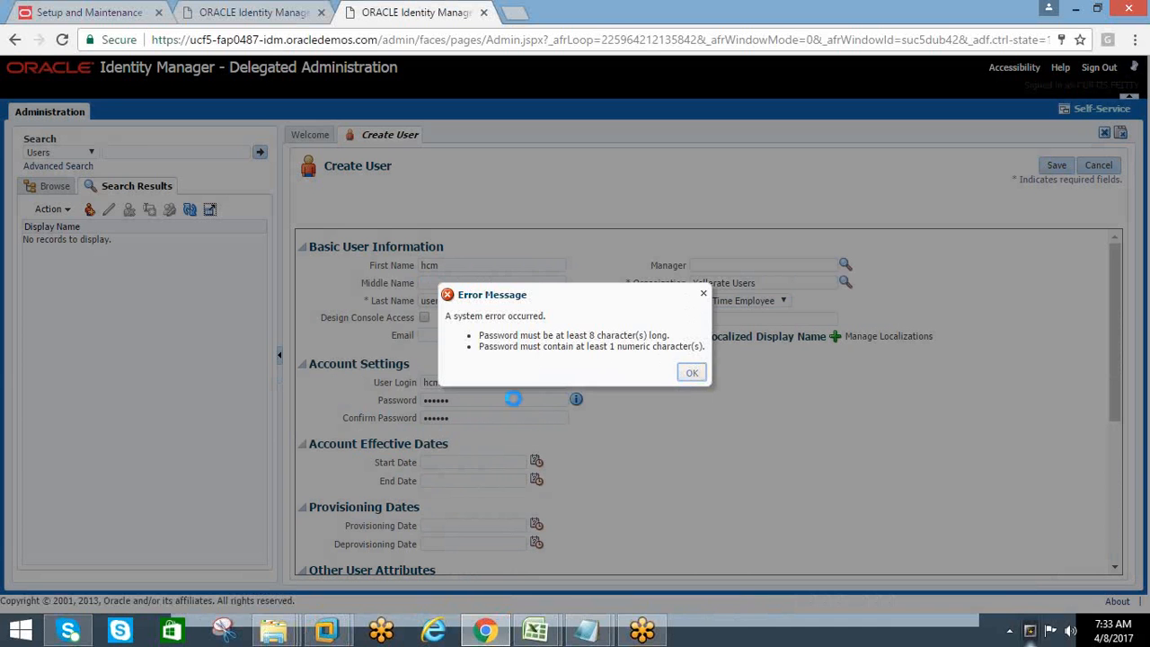
# Enter a longer account password containing digits in both password fields and save the new user, declining the browser's password-saving offer
pyautogui.click(458, 403)
pyautogui.doubleClick(446, 404)
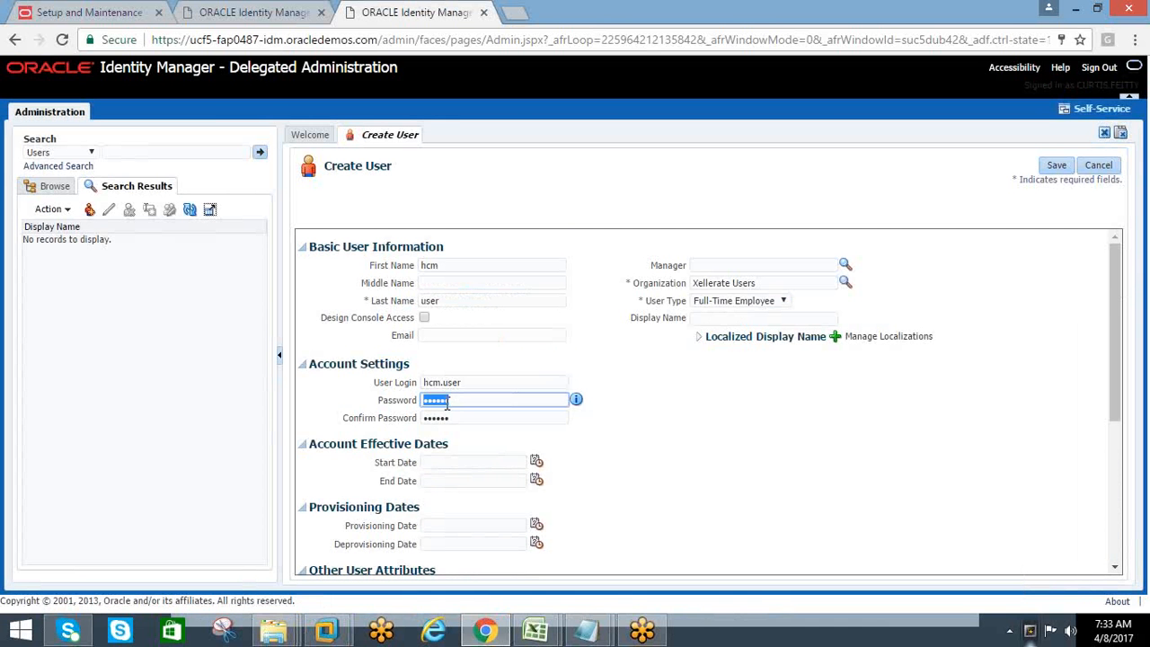
pyautogui.click(463, 403)
pyautogui.write('1234')
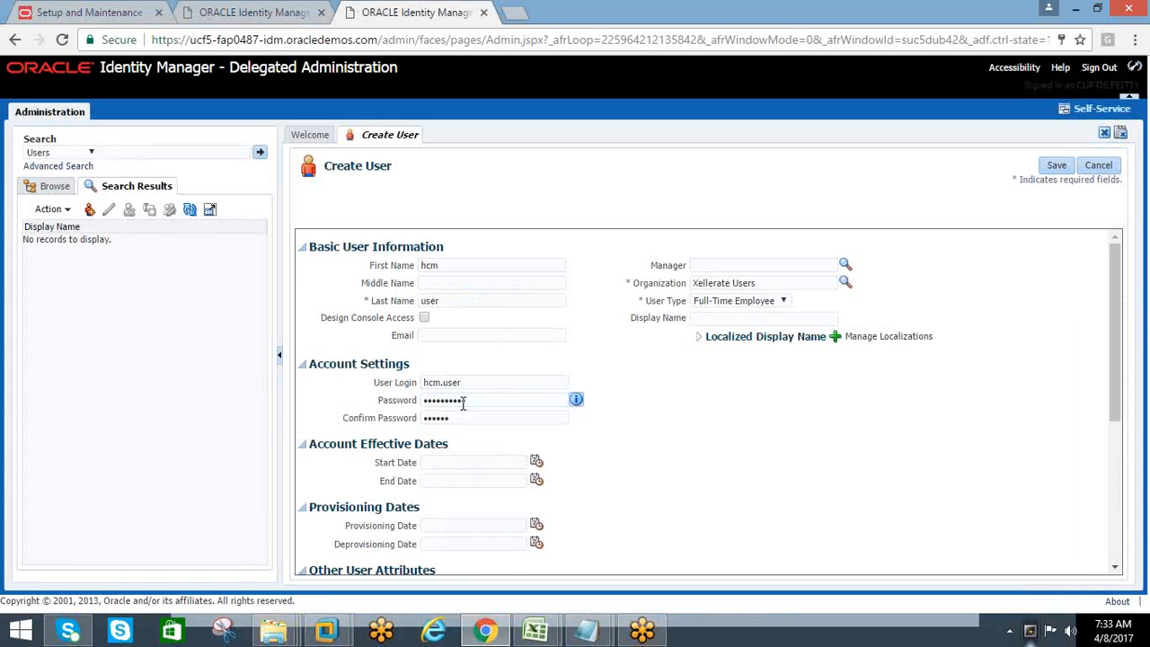
pyautogui.click(486, 421)
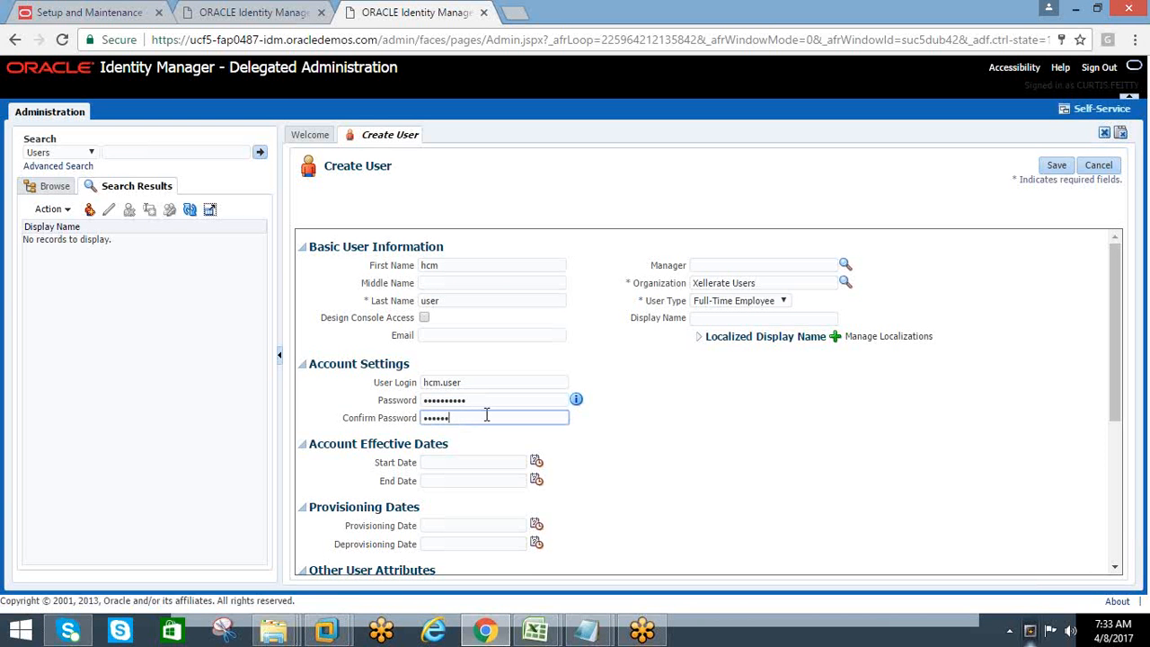
pyautogui.write('1234')
pyautogui.click(1055, 167)
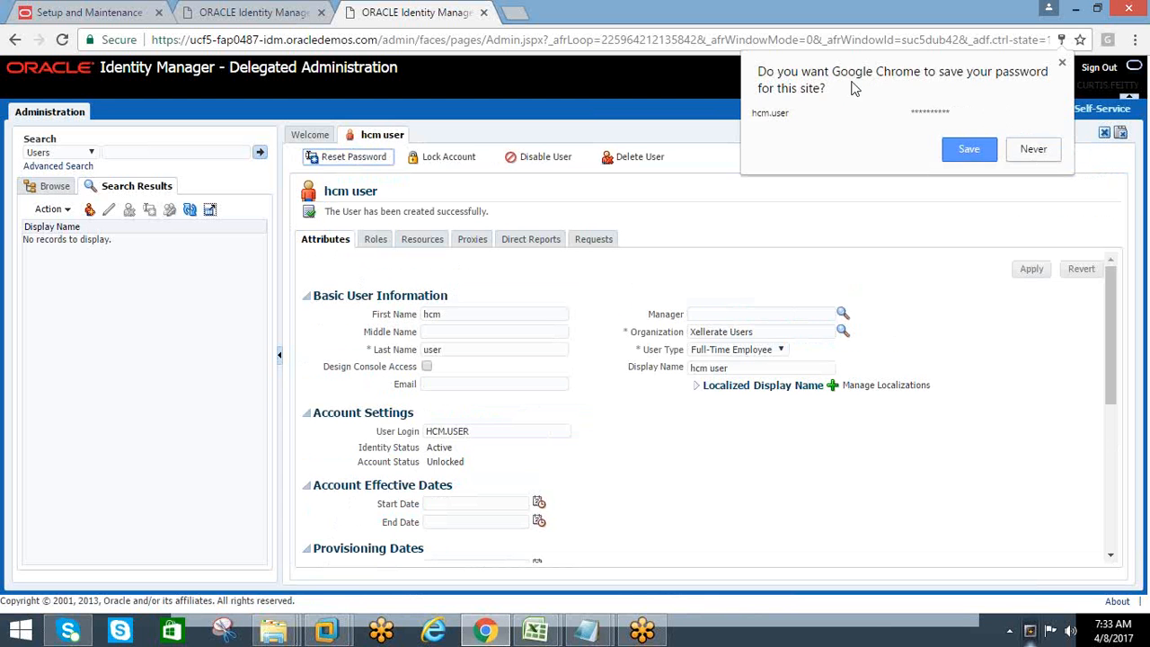
pyautogui.click(1033, 149)
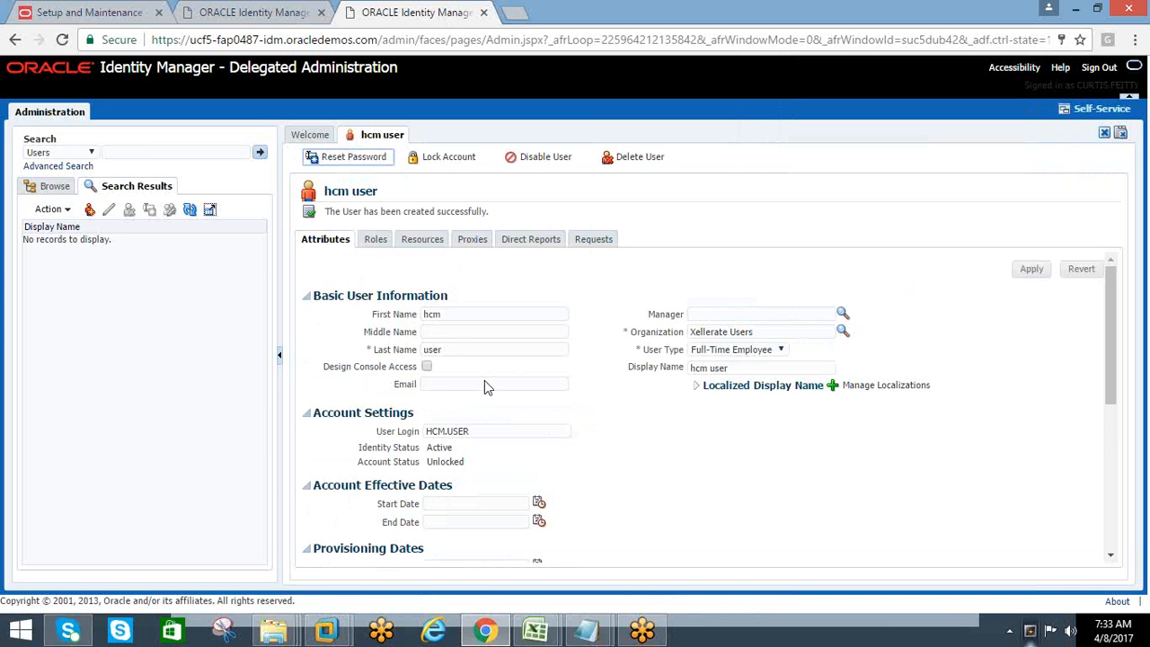
# Review the new user's basic information, account settings and other attributes, and open the user's roles
pyautogui.moveTo(439, 317); pyautogui.dragTo(419, 325)
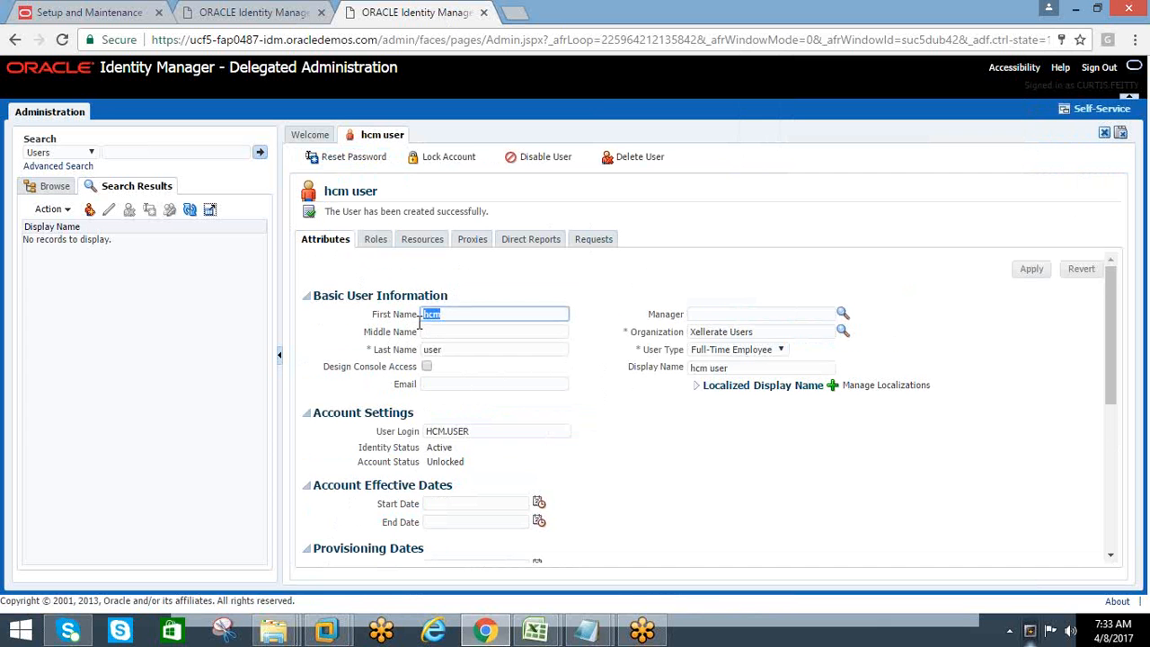
pyautogui.click(431, 352)
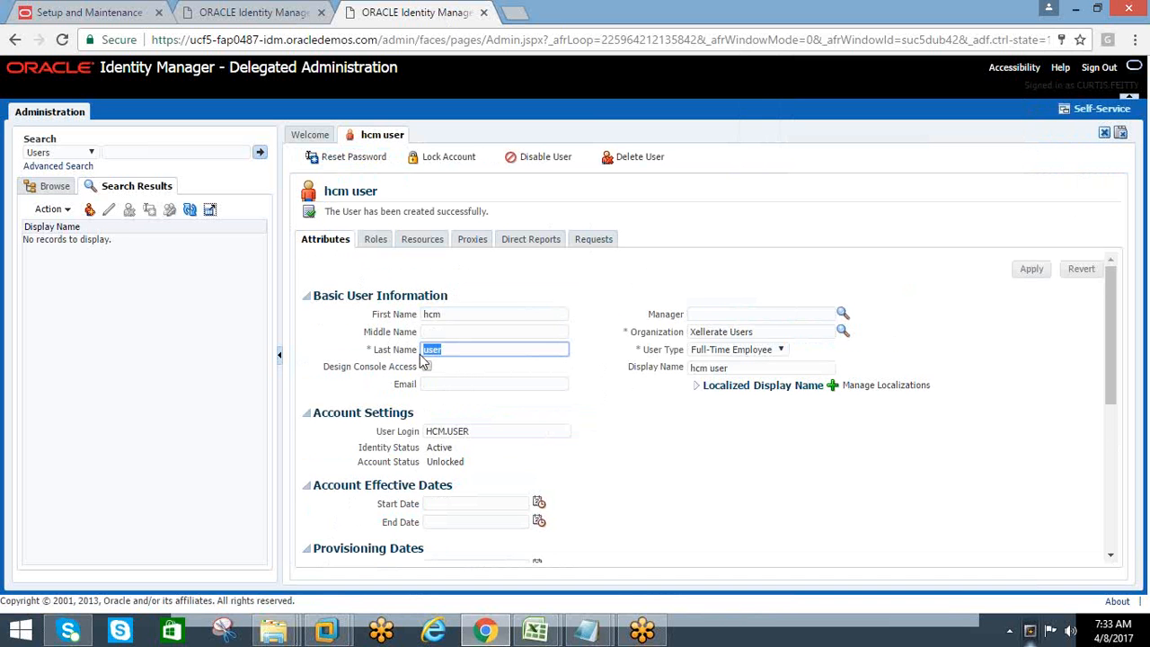
pyautogui.moveTo(447, 316); pyautogui.dragTo(423, 316)
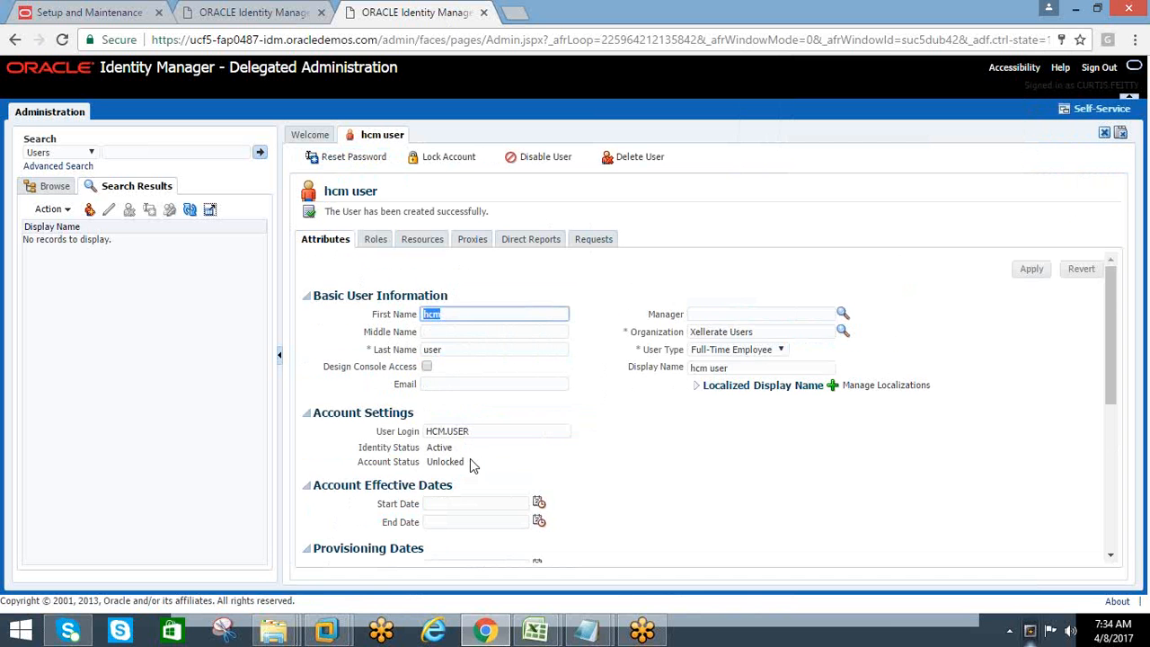
pyautogui.scroll(-2, 470, 458)
pyautogui.scroll(1, 470, 458)
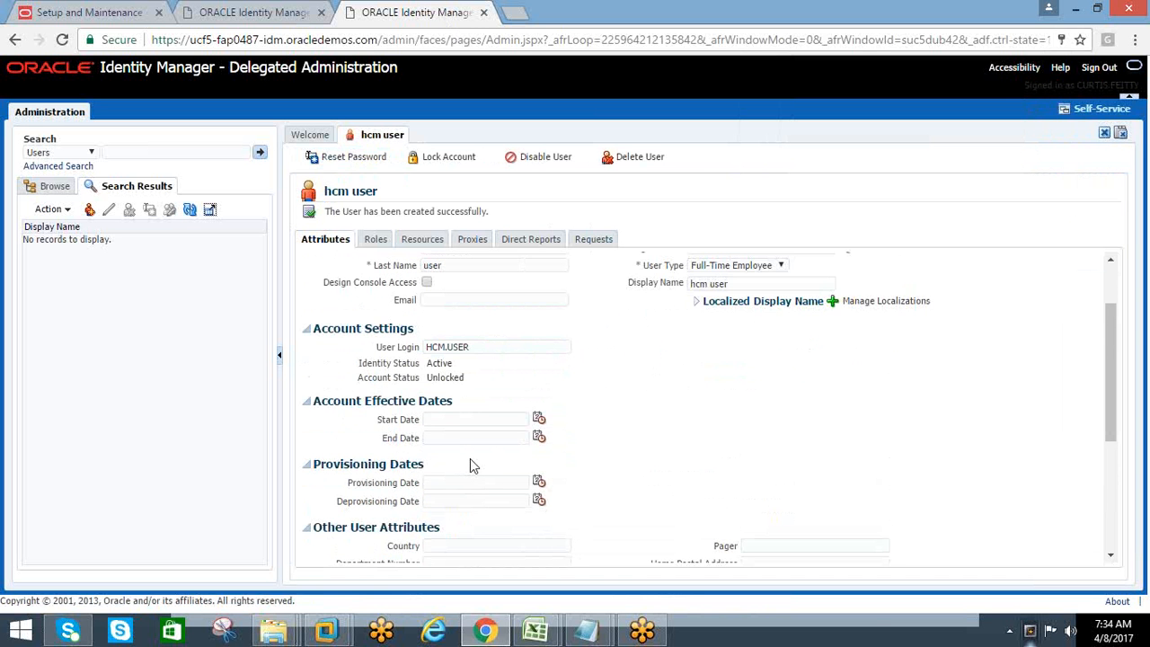
pyautogui.scroll(1, 470, 458)
pyautogui.scroll(-2, 469, 444)
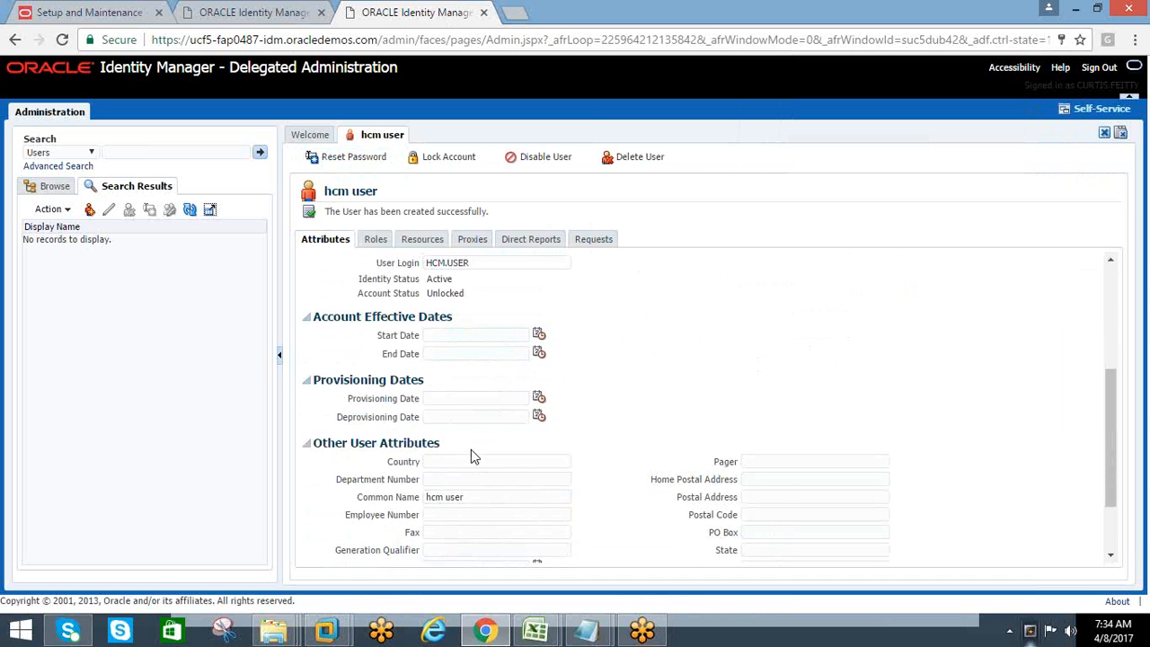
pyautogui.scroll(-2, 471, 452)
pyautogui.scroll(4, 472, 452)
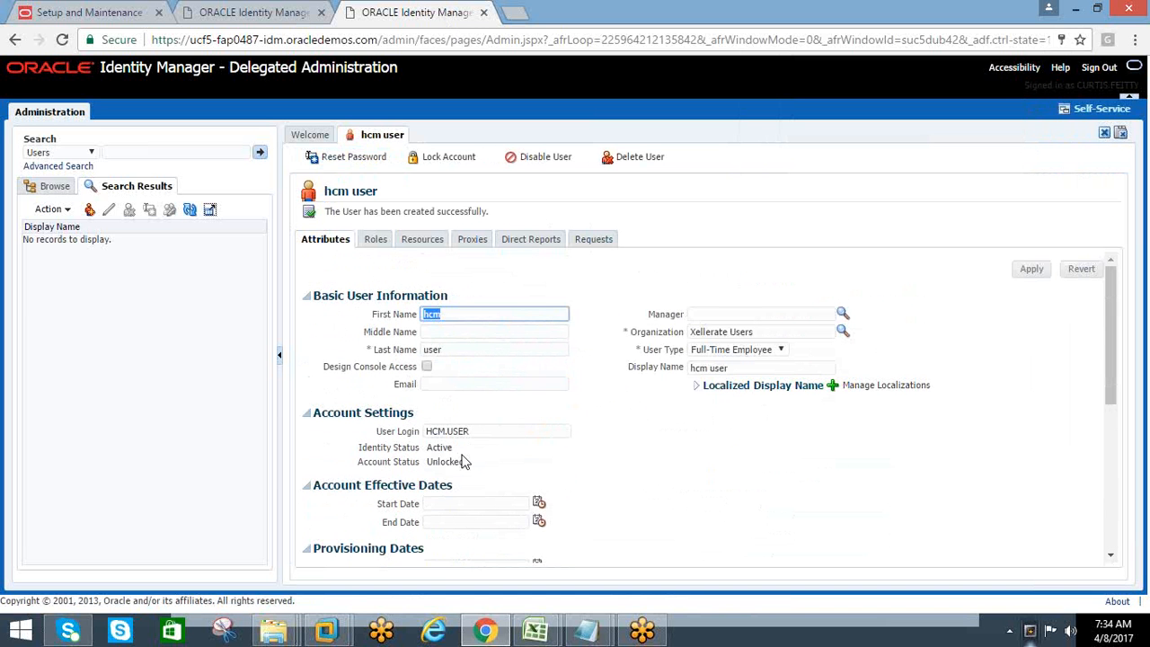
pyautogui.doubleClick(460, 452)
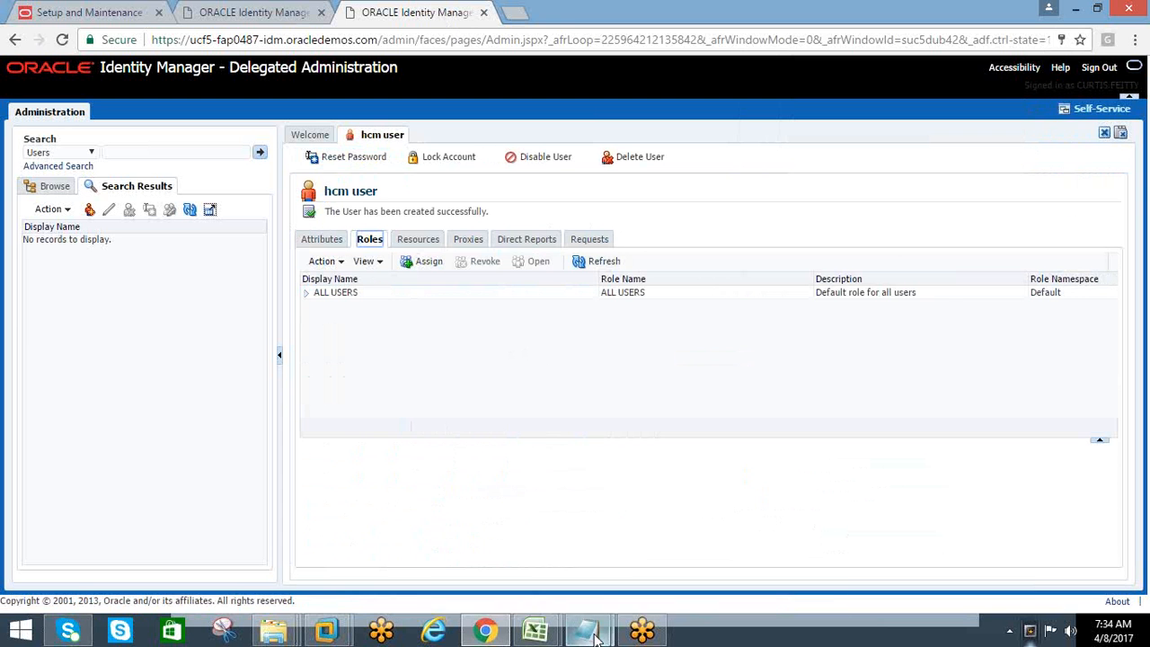
# Switch to the HCM Training_AMAN workbook in Excel and enter "implementation consultant" in cell F7
pyautogui.moveTo(593, 638)
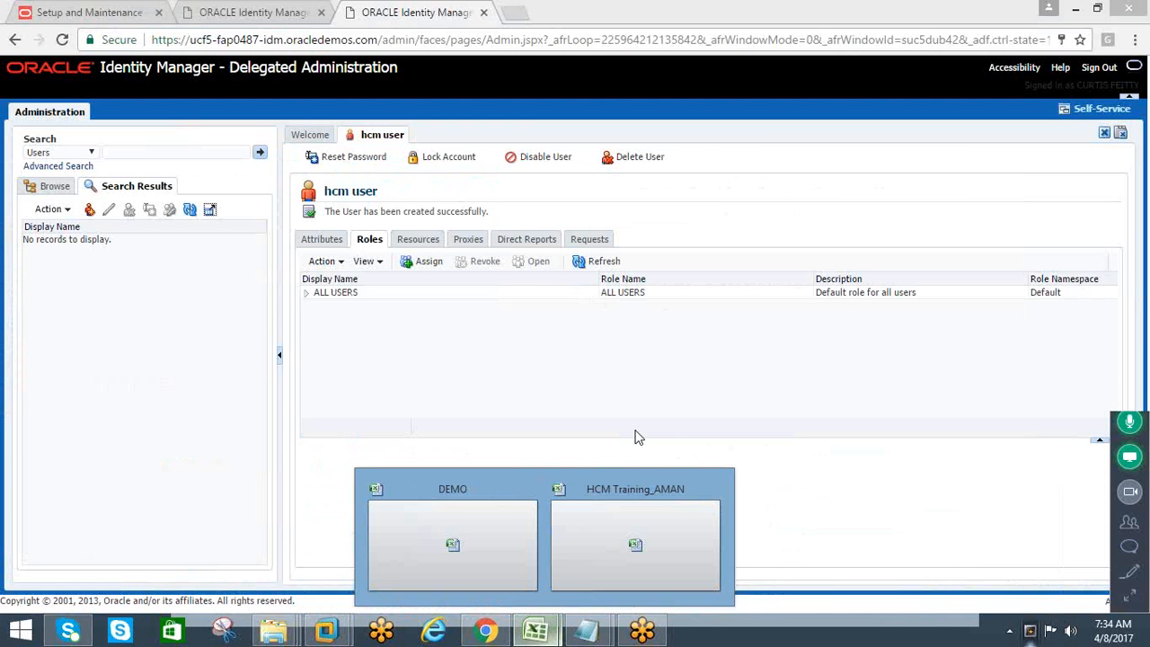
pyautogui.click(572, 525)
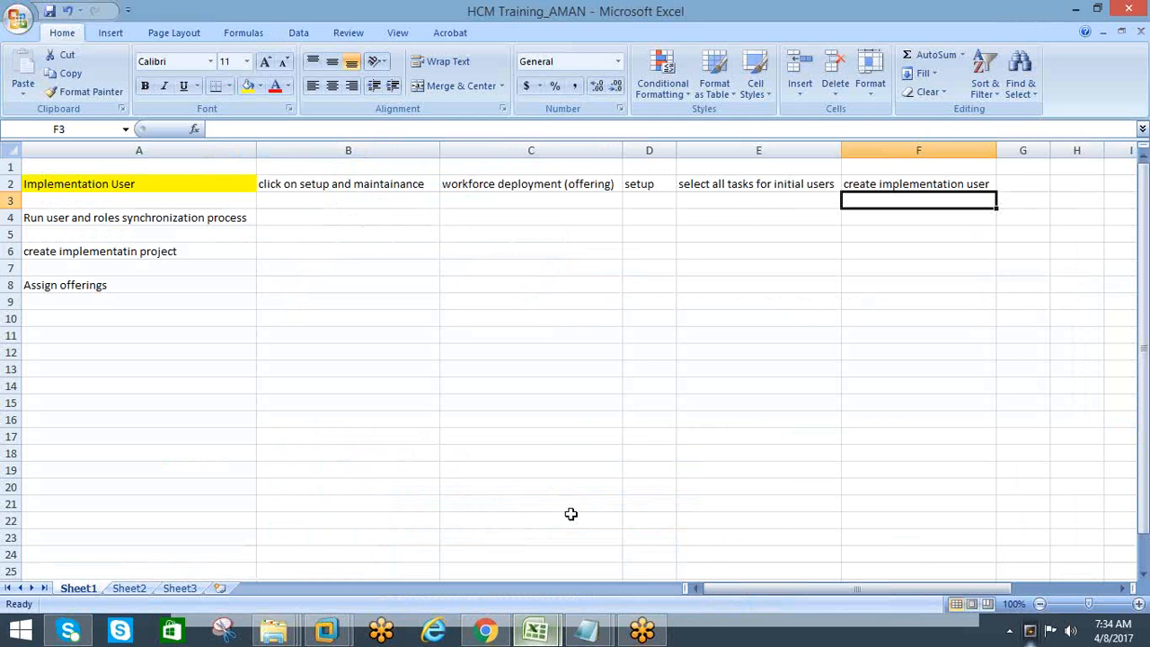
pyautogui.click(813, 268)
pyautogui.click(892, 266)
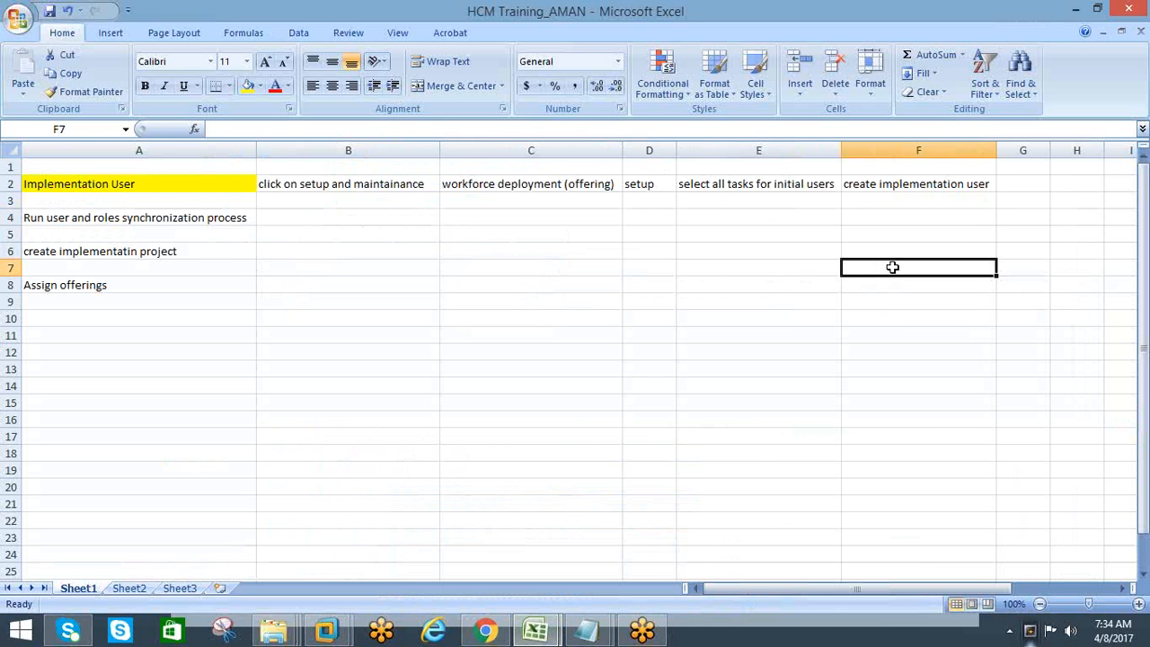
pyautogui.write('impl')
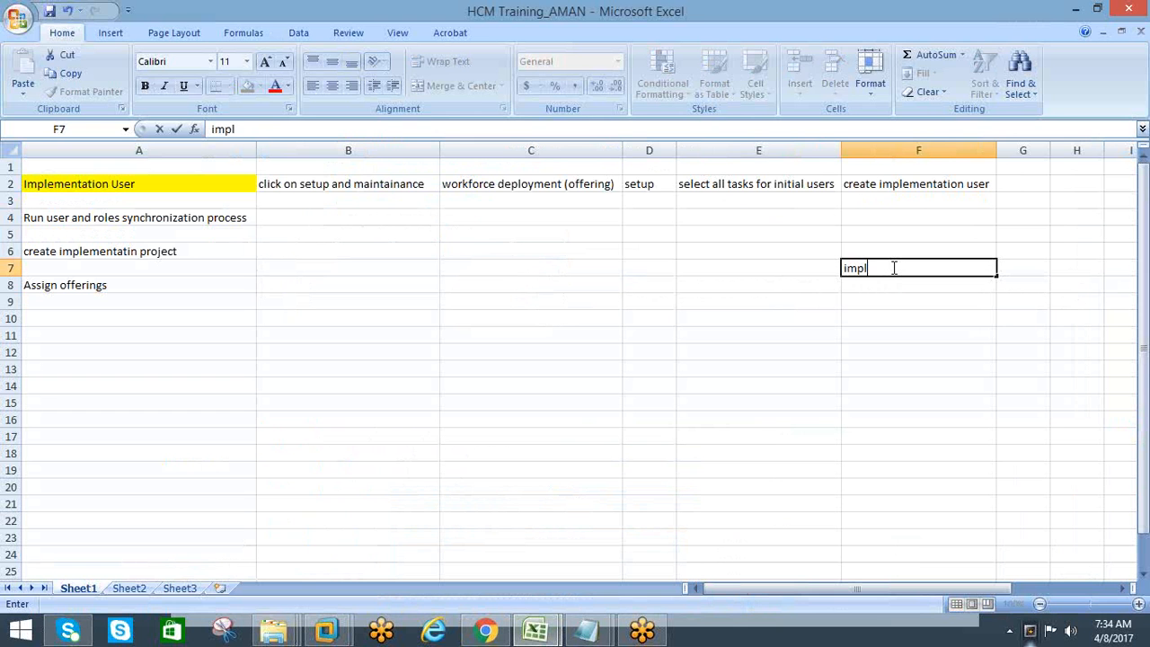
pyautogui.write('ementation cons')
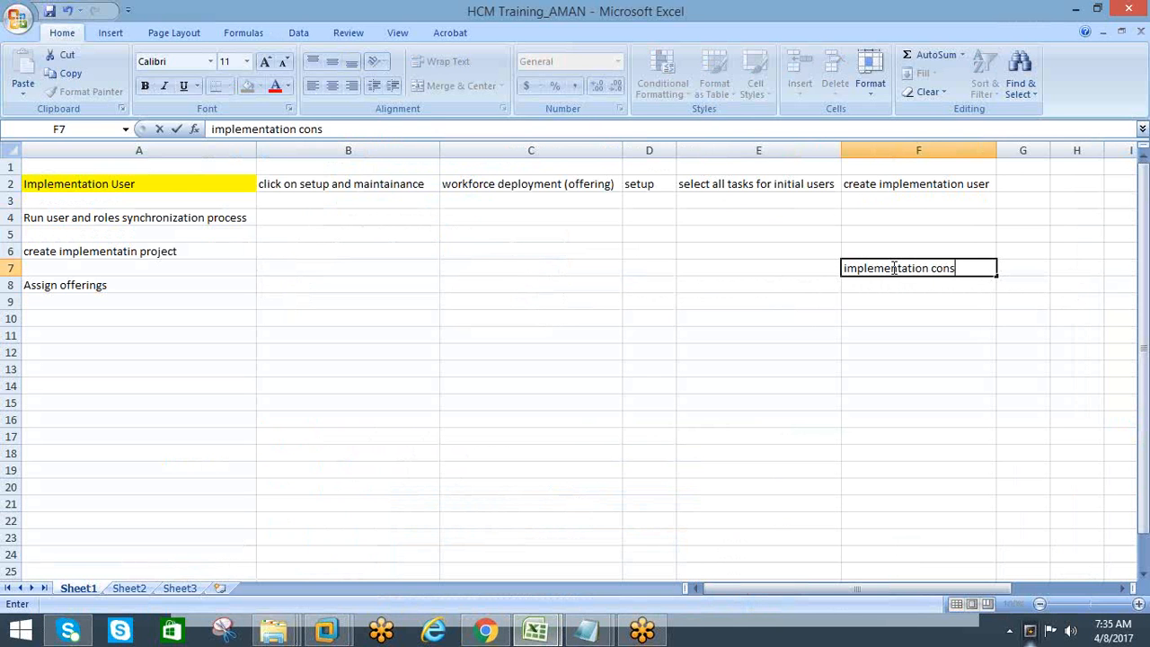
pyautogui.write('ultant')
pyautogui.press('Return')
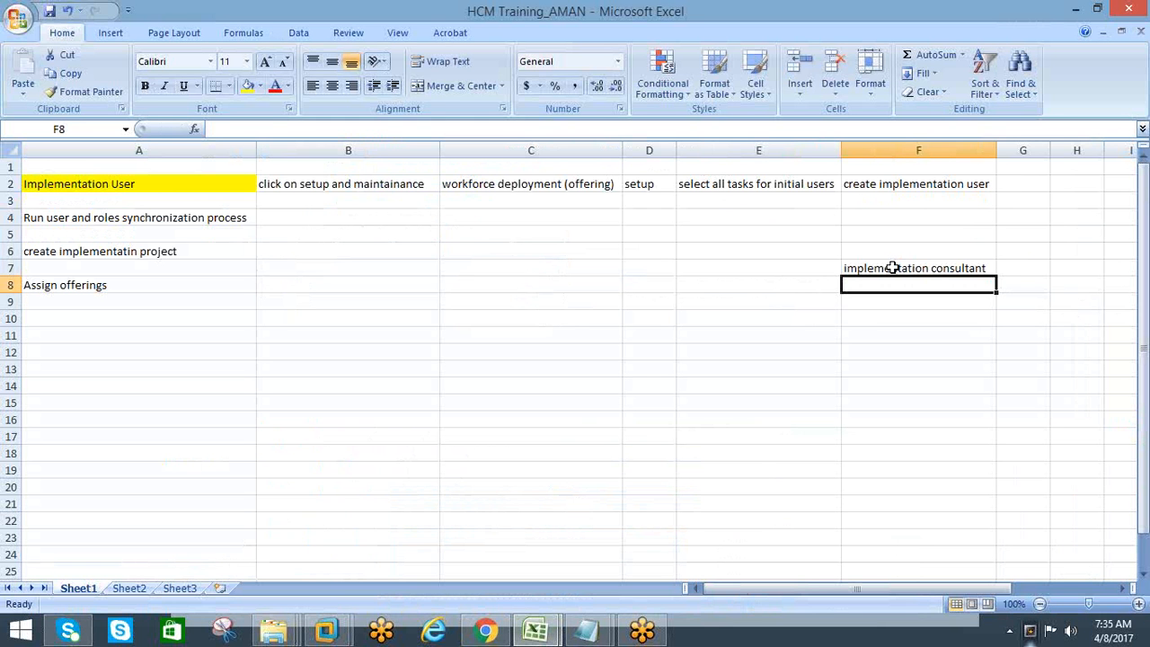
# Enter "employeee" in cell F8 and "it security manager" in cell F9 of the role list
pyautogui.write('security')
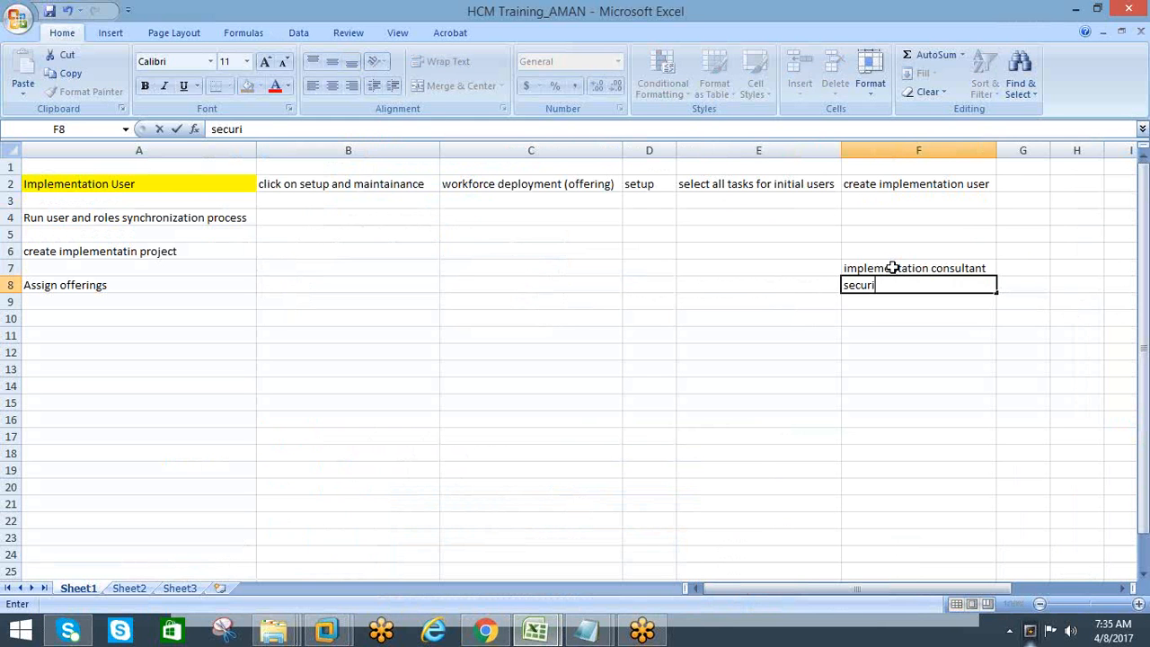
pyautogui.press('BackSpace')
pyautogui.press('BackSpace')
pyautogui.press('BackSpace')
pyautogui.press('BackSpace')
pyautogui.press('BackSpace')
pyautogui.press('BackSpace')
pyautogui.press('BackSpace')
pyautogui.press('BackSpace')
pyautogui.write('employeee')
pyautogui.press('Return')
pyautogui.write('it')
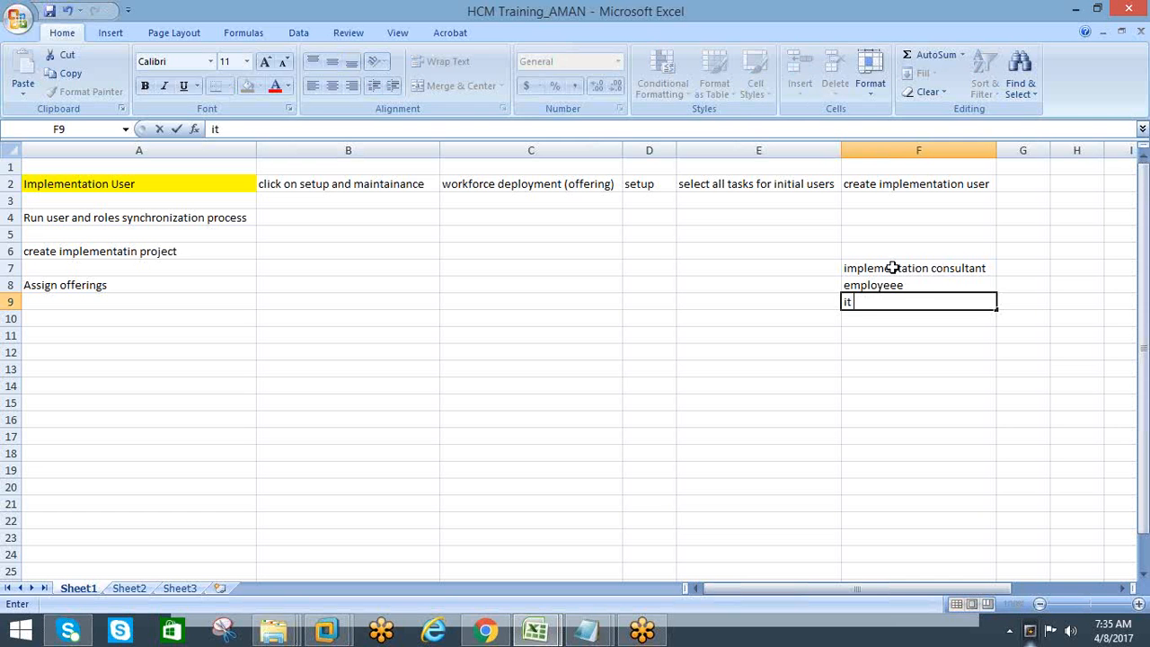
pyautogui.write(' security manager')
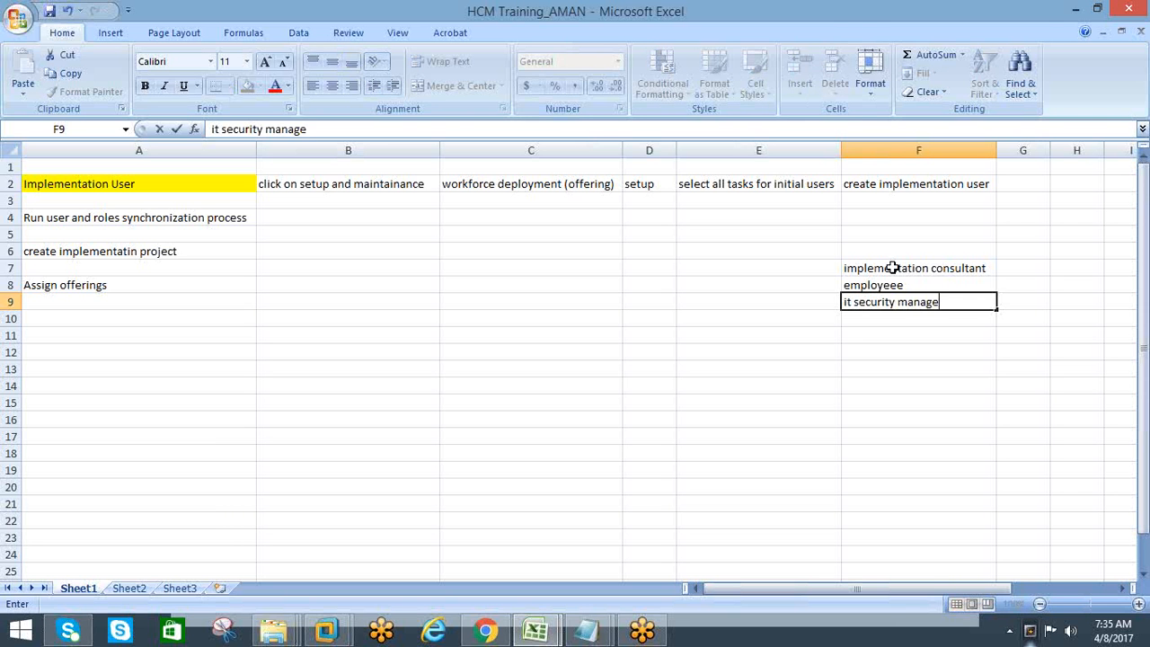
pyautogui.press('Return')
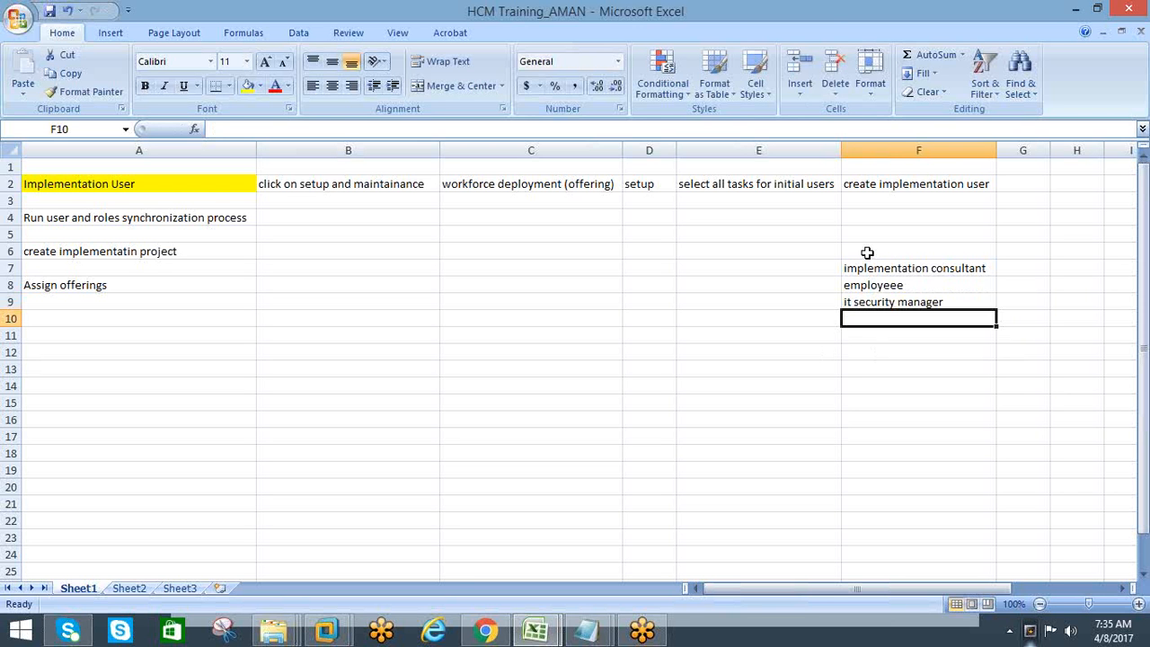
pyautogui.click(850, 267)
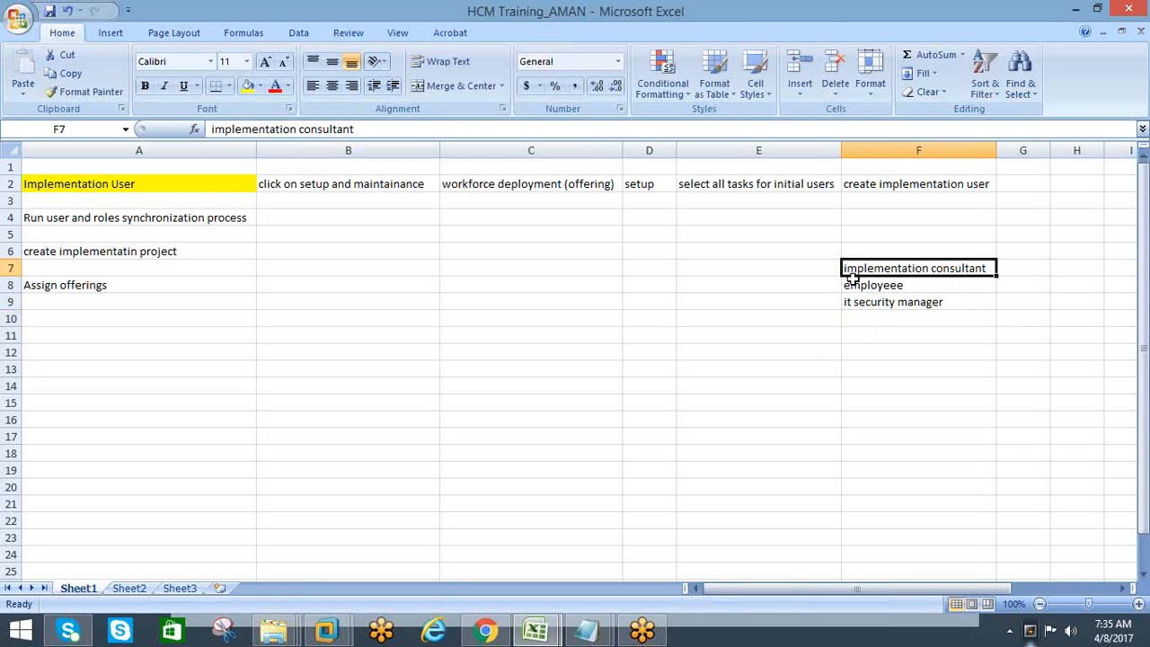
pyautogui.click(850, 284)
pyautogui.click(850, 301)
pyautogui.click(850, 267)
# Switch to Oracle Identity Manager in Chrome and start assigning a role to the hcm user
pyautogui.moveTo(485, 633)
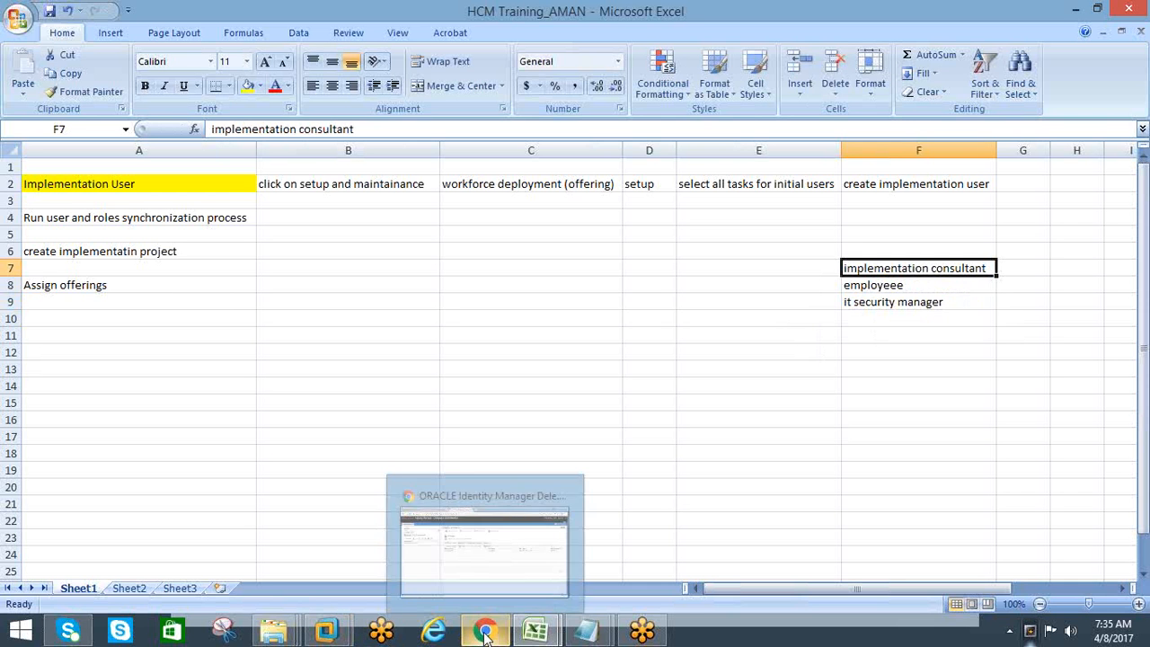
pyautogui.click(496, 570)
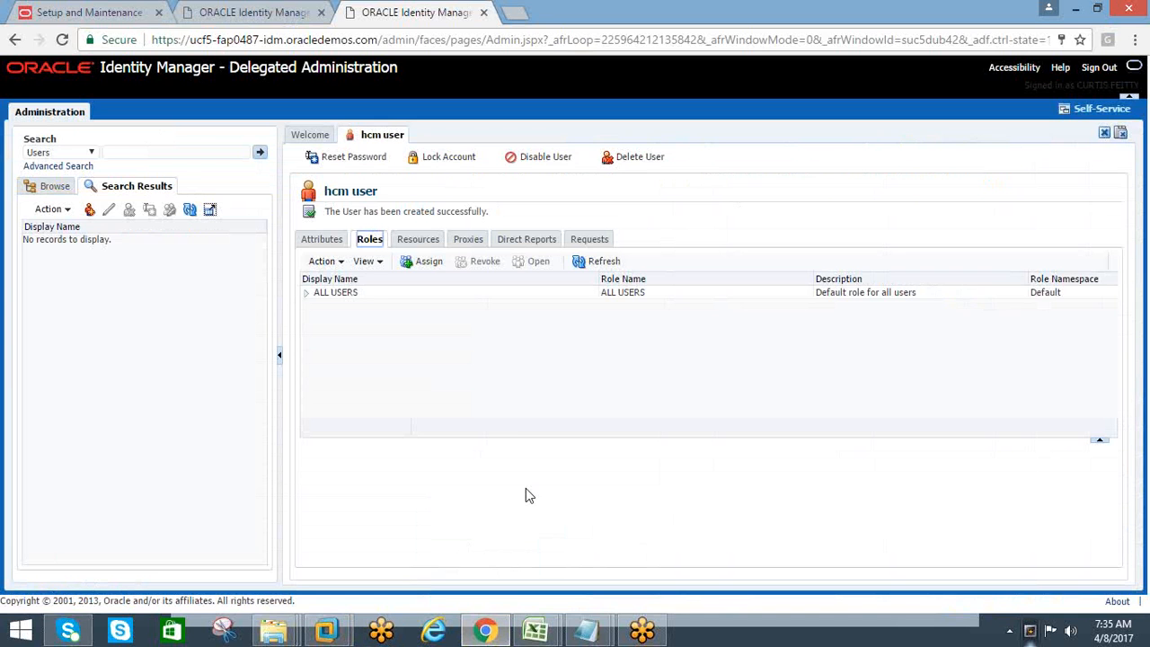
pyautogui.click(412, 262)
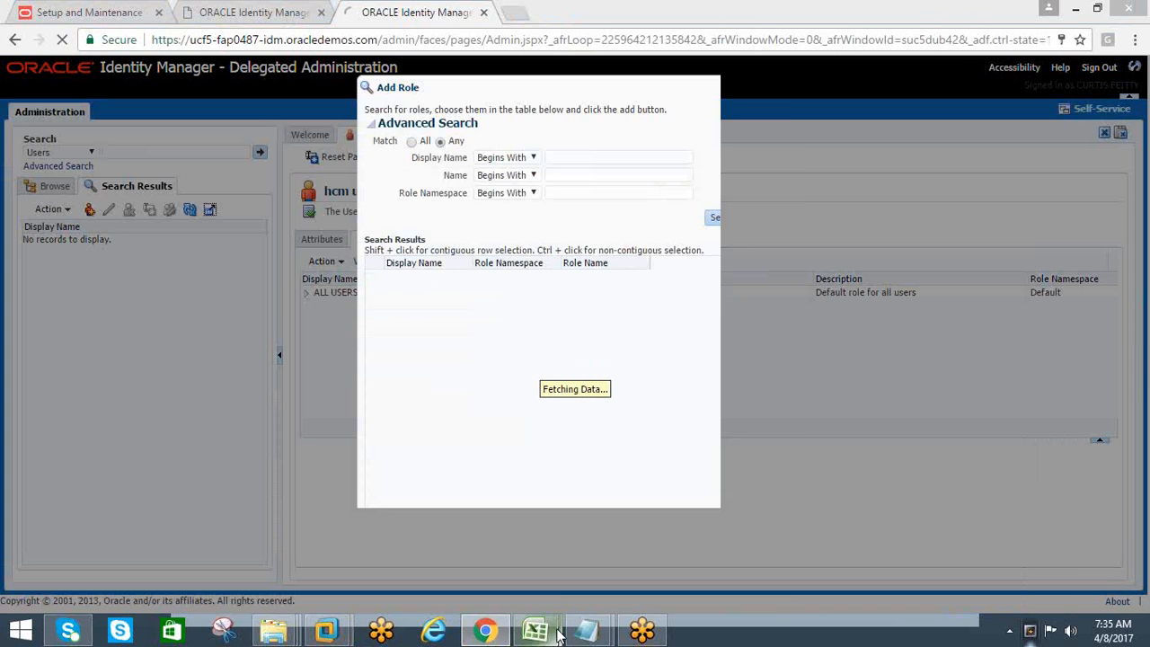
# Check the role name in the HCM Training_AMAN workbook and search the assignable roles by display name "%imple%"
pyautogui.moveTo(535, 632)
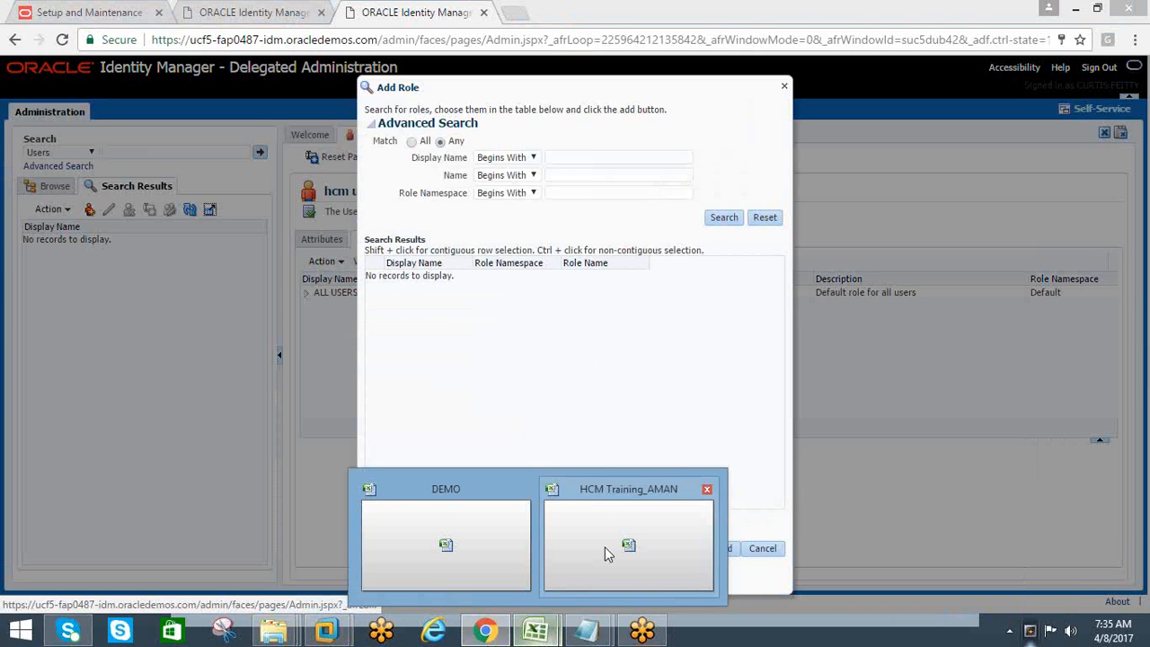
pyautogui.click(604, 547)
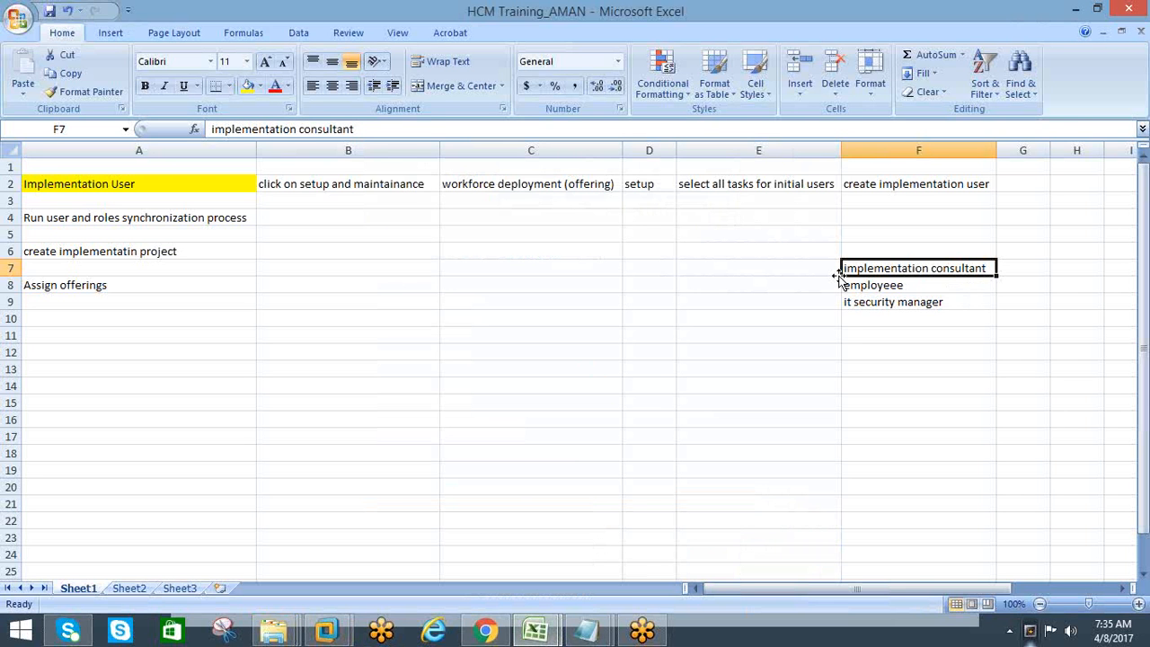
pyautogui.hotkey('alt', 'Tab')
pyautogui.click(561, 158)
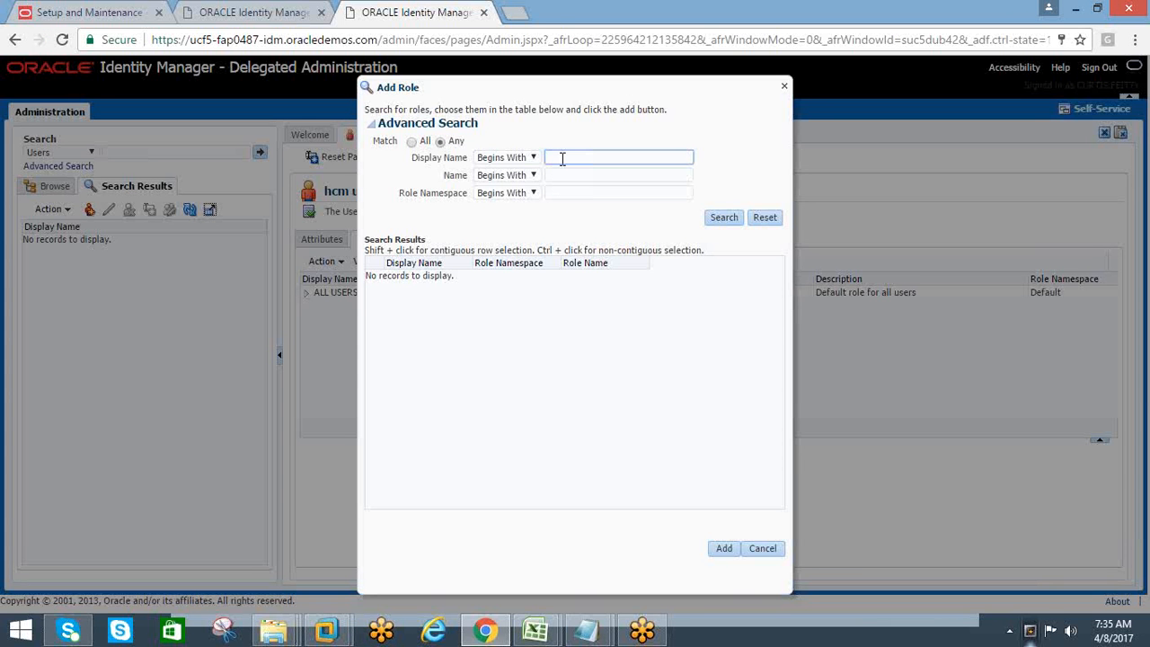
pyautogui.write('%imple%')
pyautogui.click(724, 223)
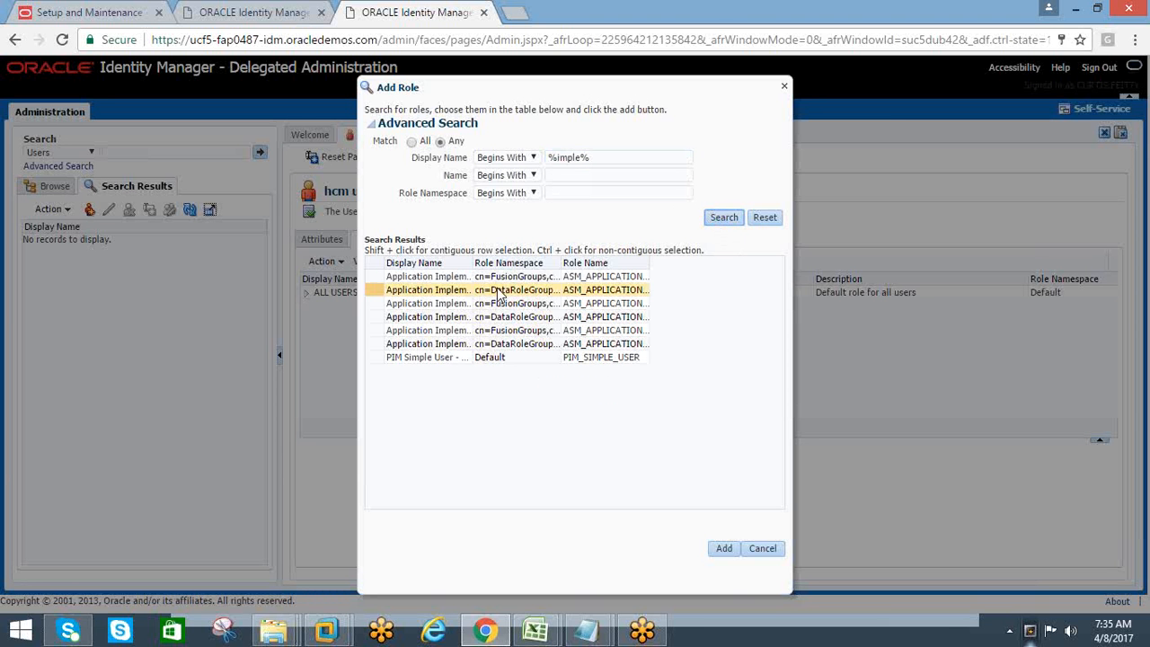
# Widen the Display Name column in the role results and assign the Application Implementation Consultant role to the hcm user
pyautogui.moveTo(469, 264); pyautogui.dragTo(620, 305)
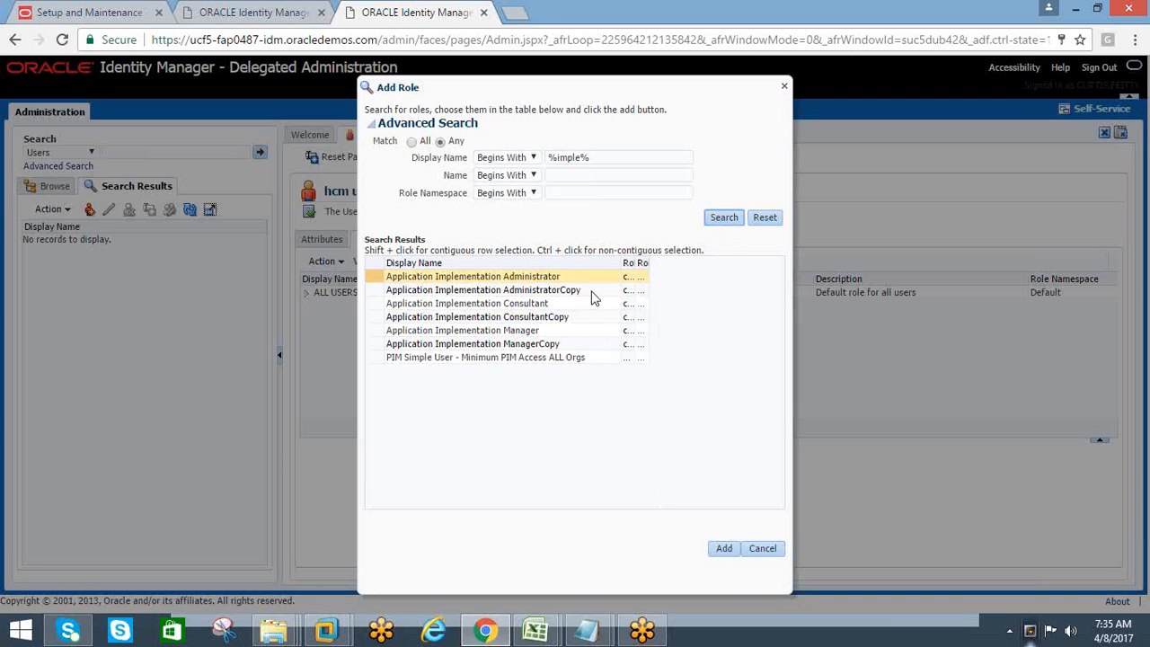
pyautogui.click(468, 308)
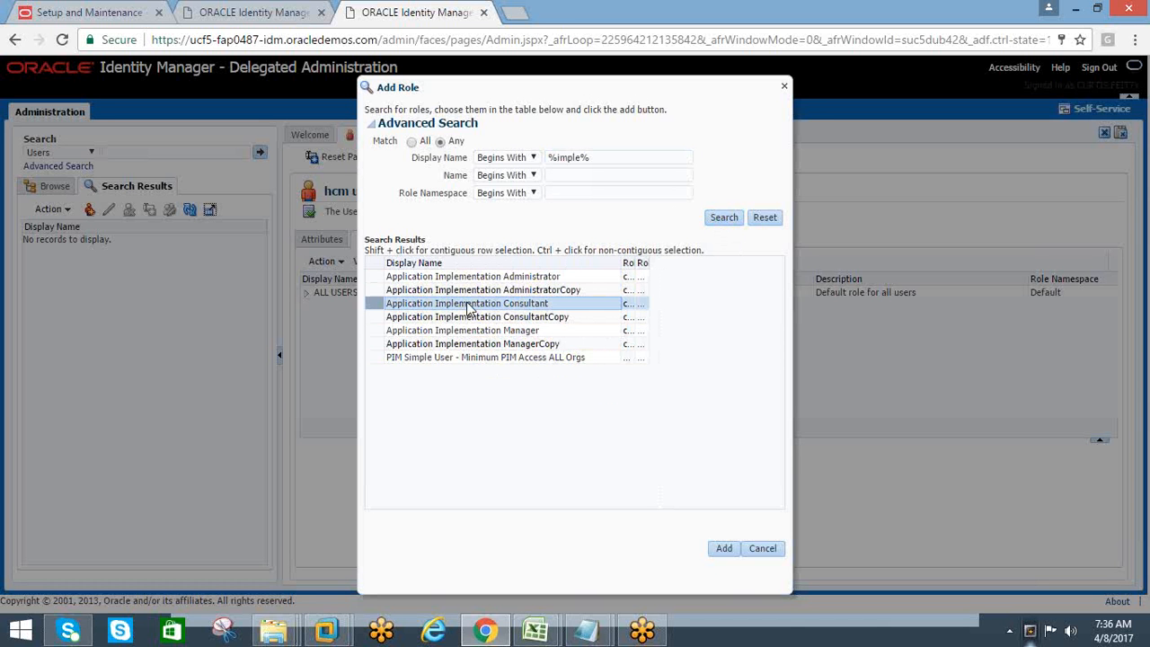
pyautogui.click(725, 550)
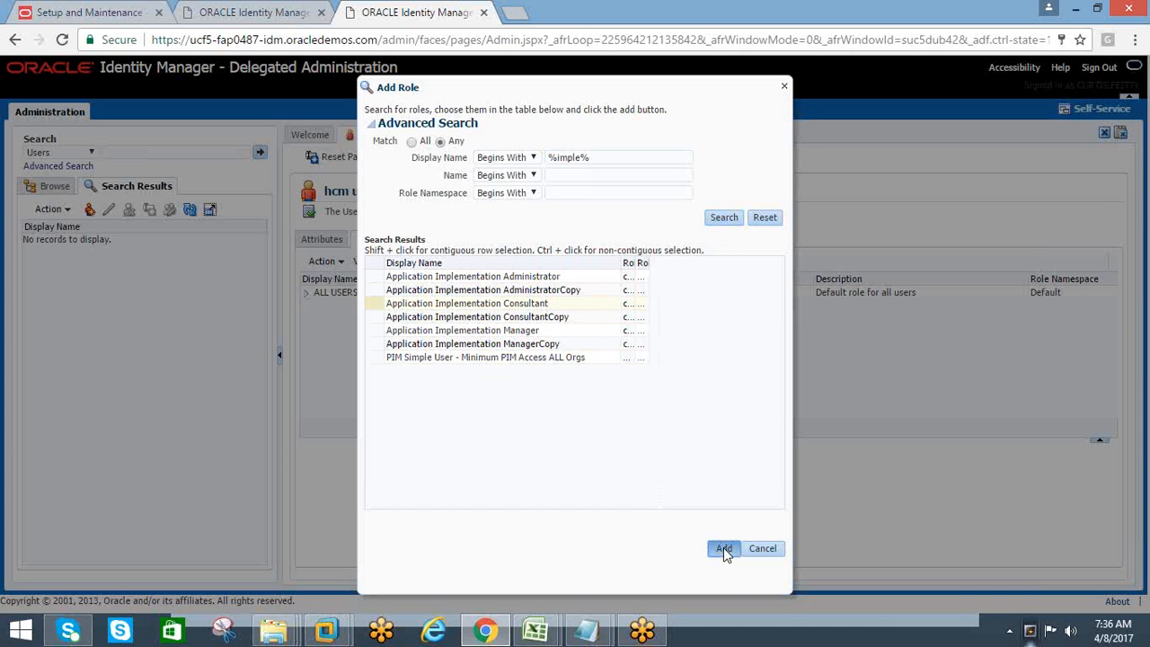
pyautogui.click(432, 306)
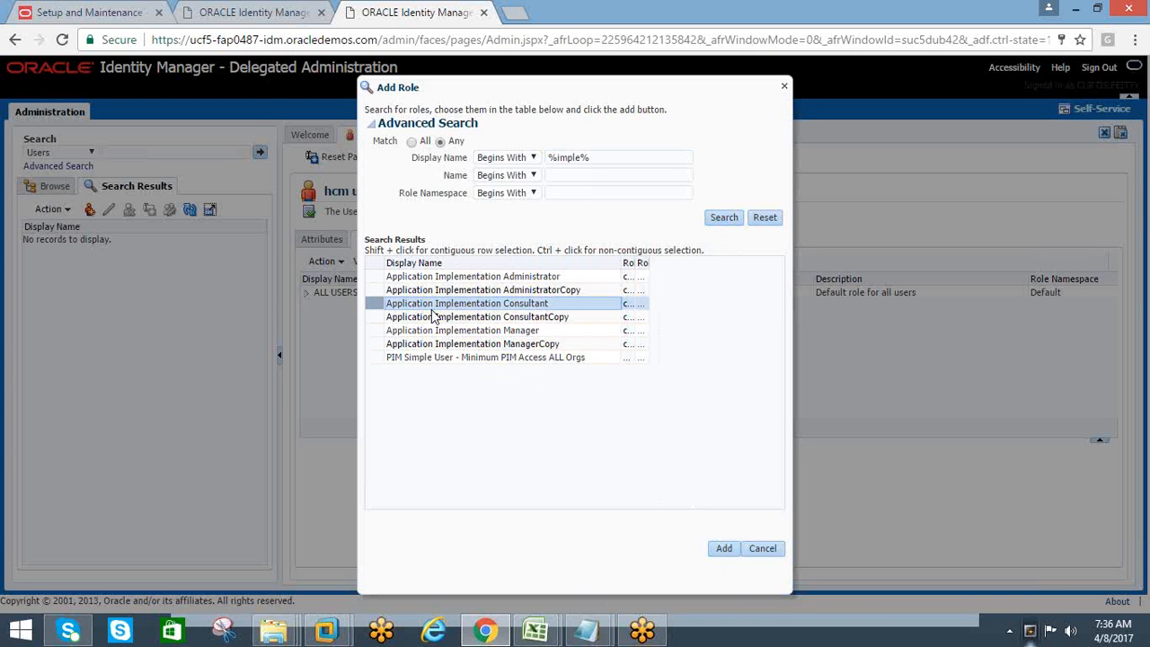
pyautogui.click(712, 547)
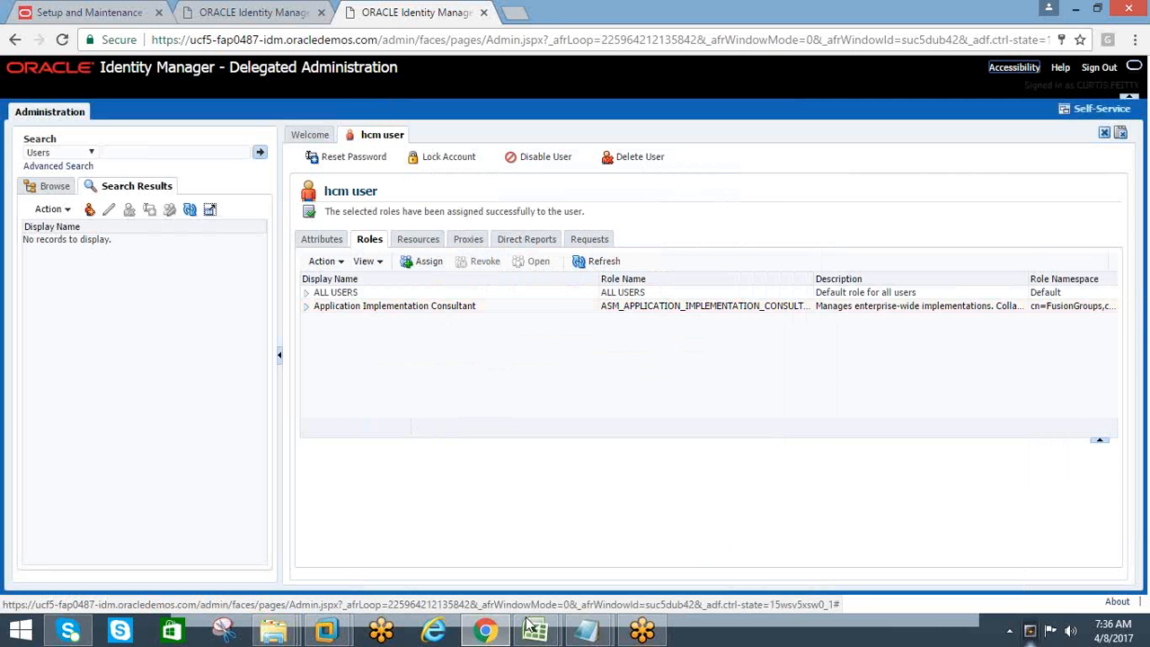
# Check the next role name, in cell F8 of the HCM Training_AMAN workbook, and return to Oracle Identity Manager in Chrome
pyautogui.moveTo(535, 631)
pyautogui.click(627, 542)
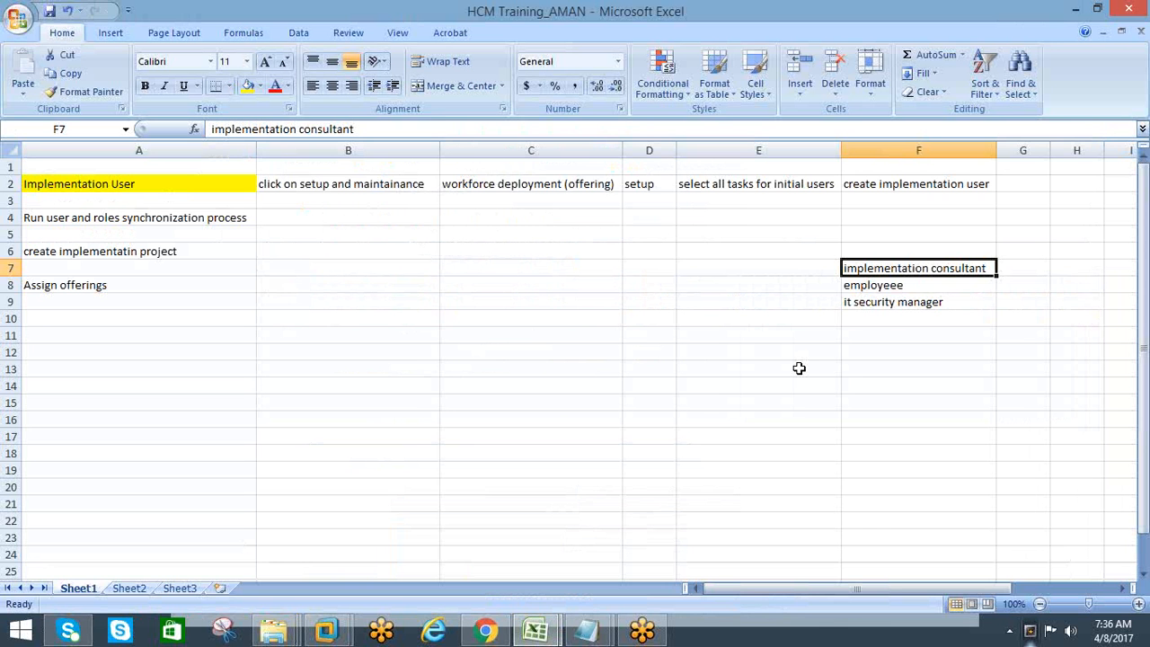
pyautogui.click(868, 288)
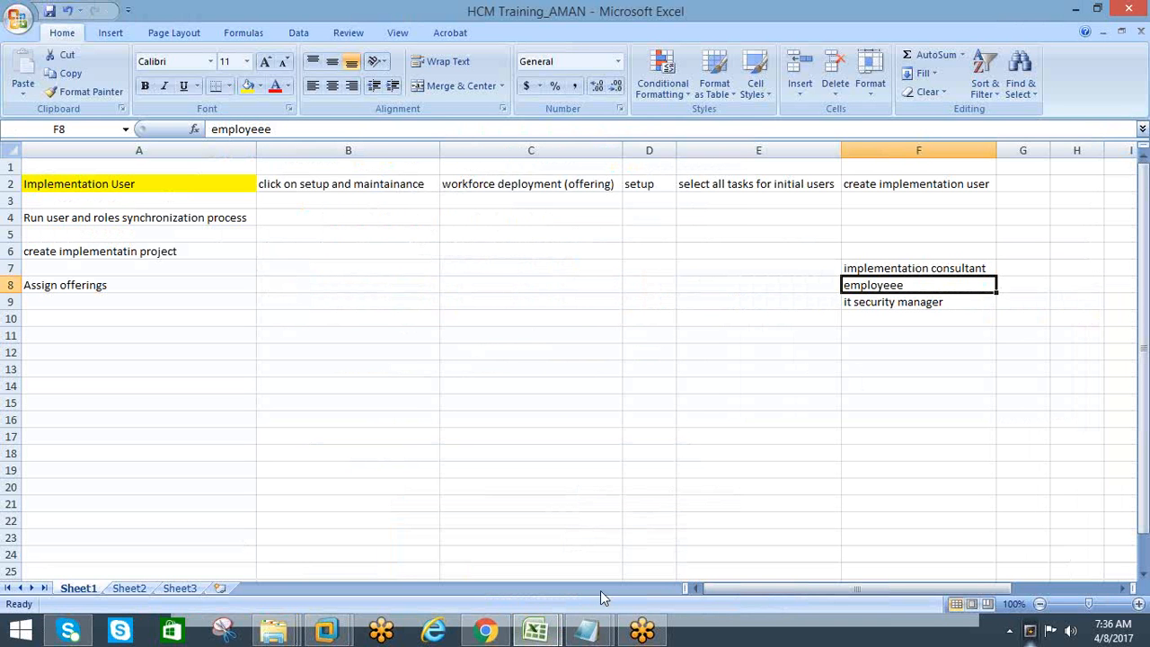
pyautogui.click(486, 631)
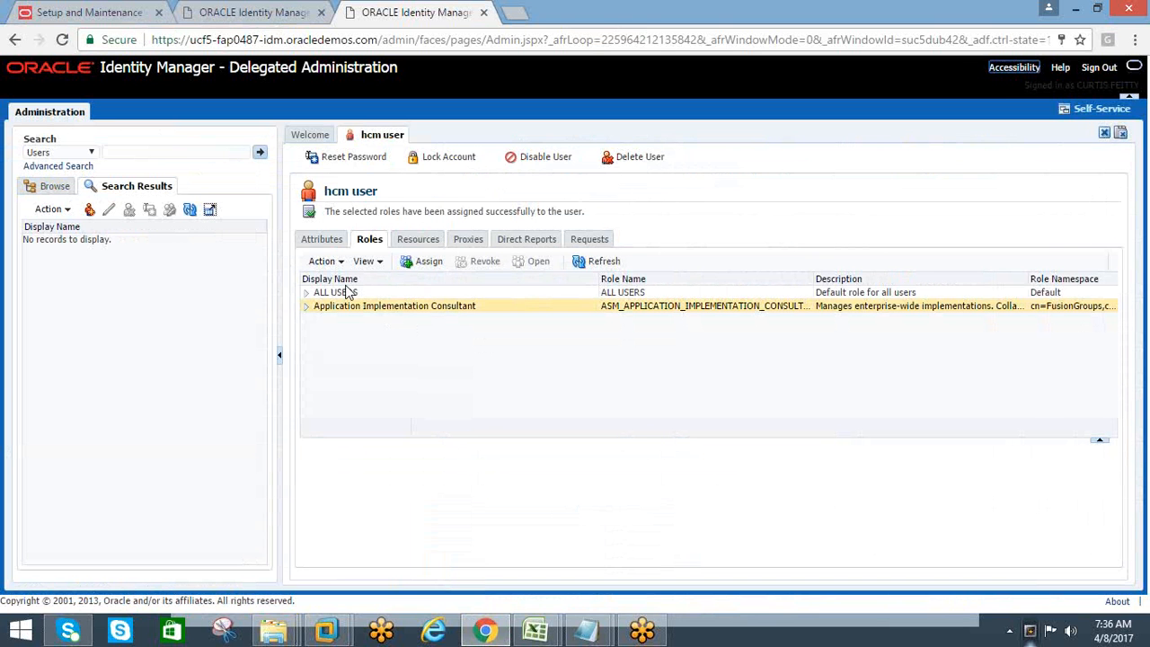
# Search the assignable roles by display name "%employee%" and assign the Employee role to the hcm user
pyautogui.click(422, 261)
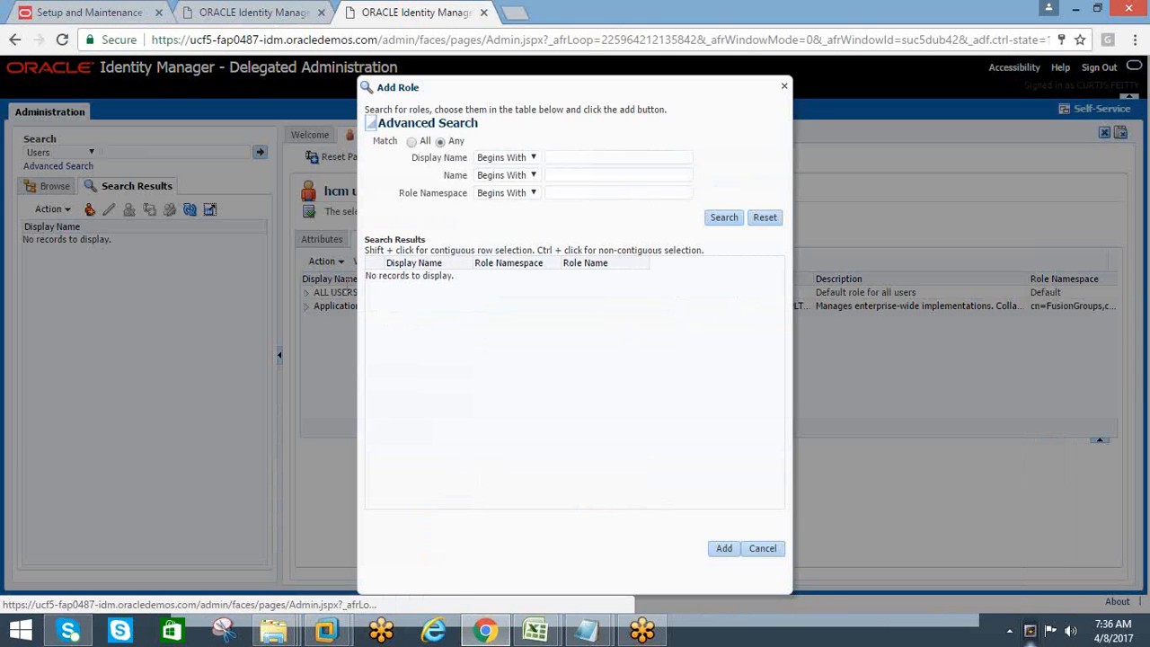
pyautogui.click(557, 158)
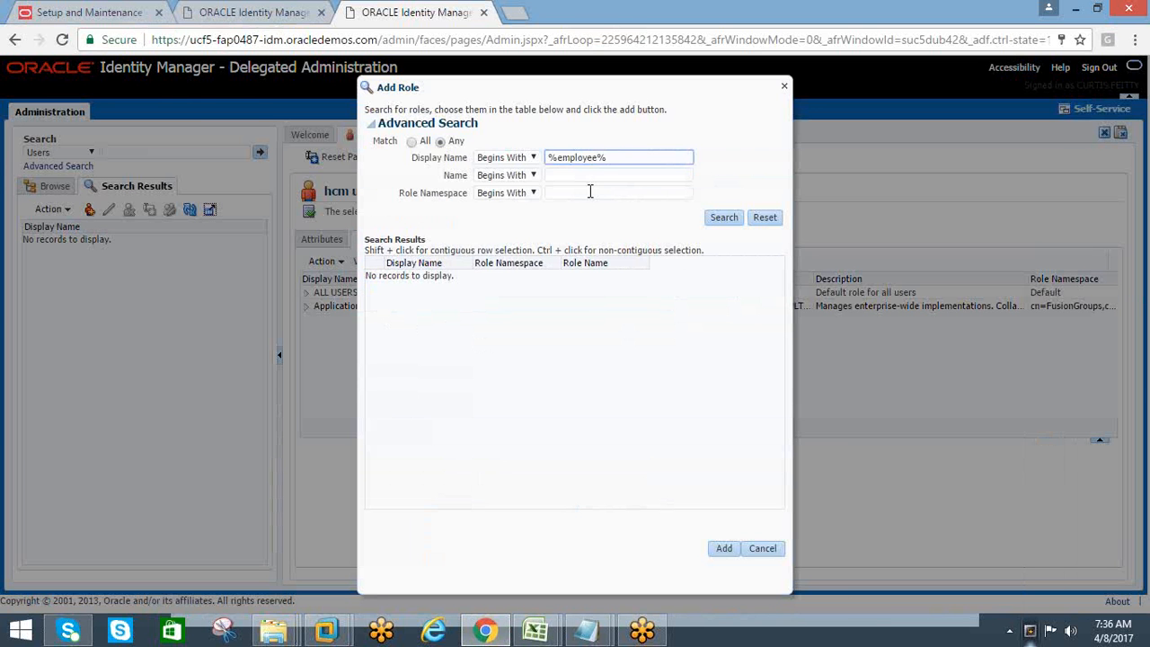
pyautogui.click(705, 218)
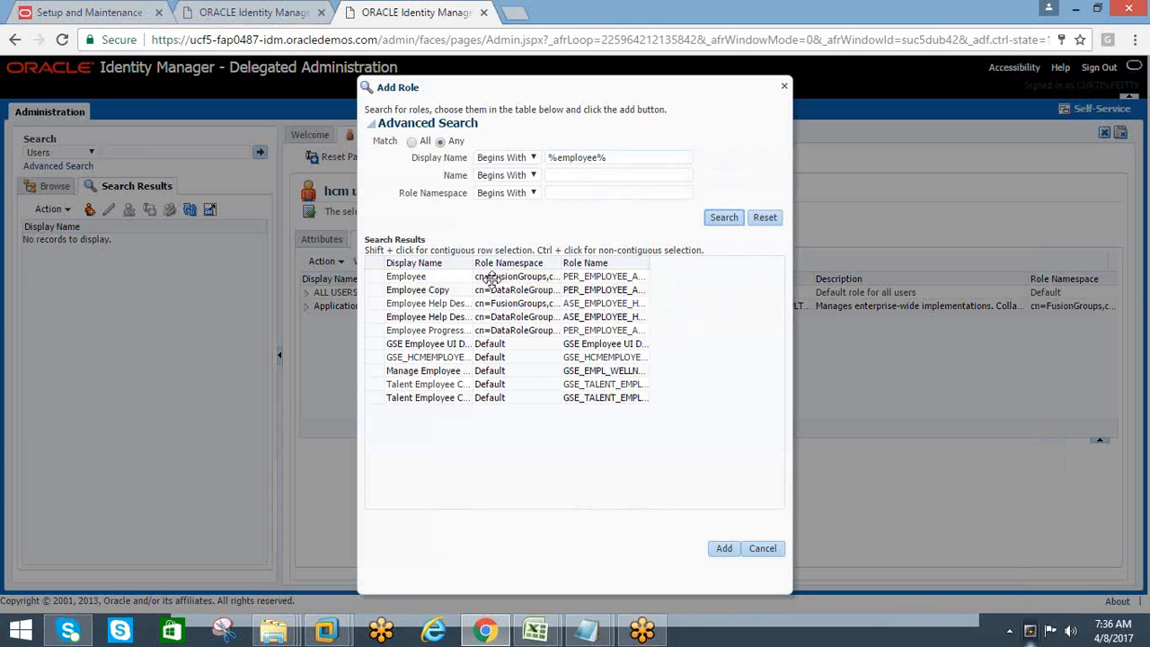
pyautogui.moveTo(477, 263); pyautogui.dragTo(572, 273)
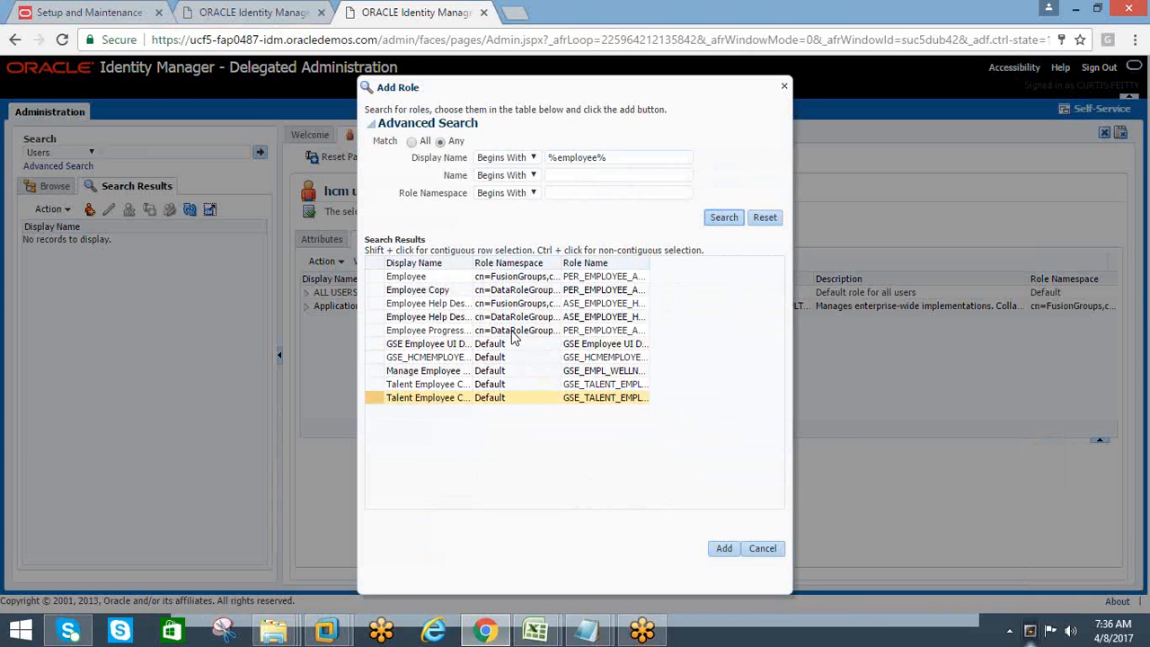
pyautogui.click(415, 279)
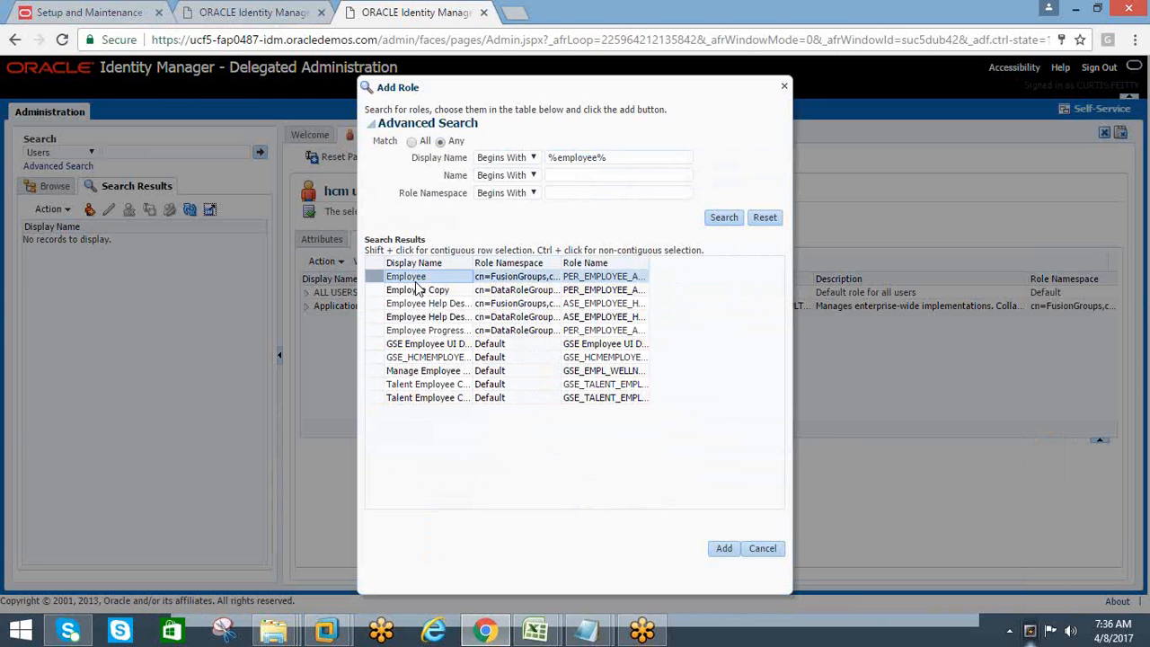
pyautogui.click(724, 549)
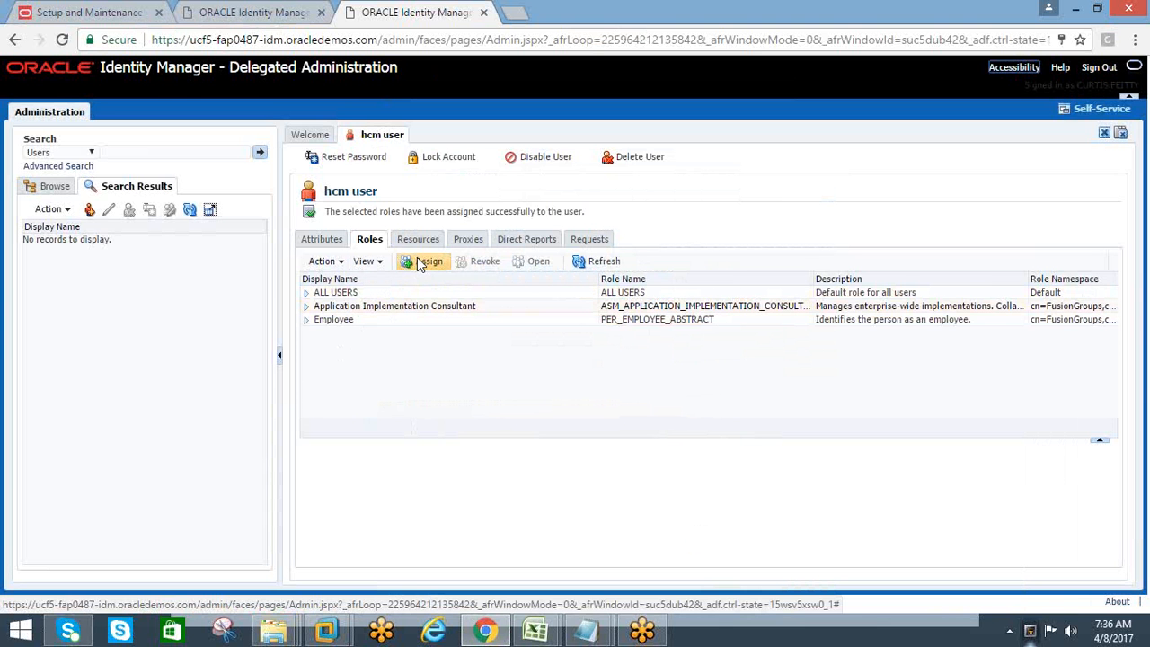
# Start another role assignment, check the remaining role name in the Excel workbook and search by display name "%it%" in Identity Manager
pyautogui.click(419, 261)
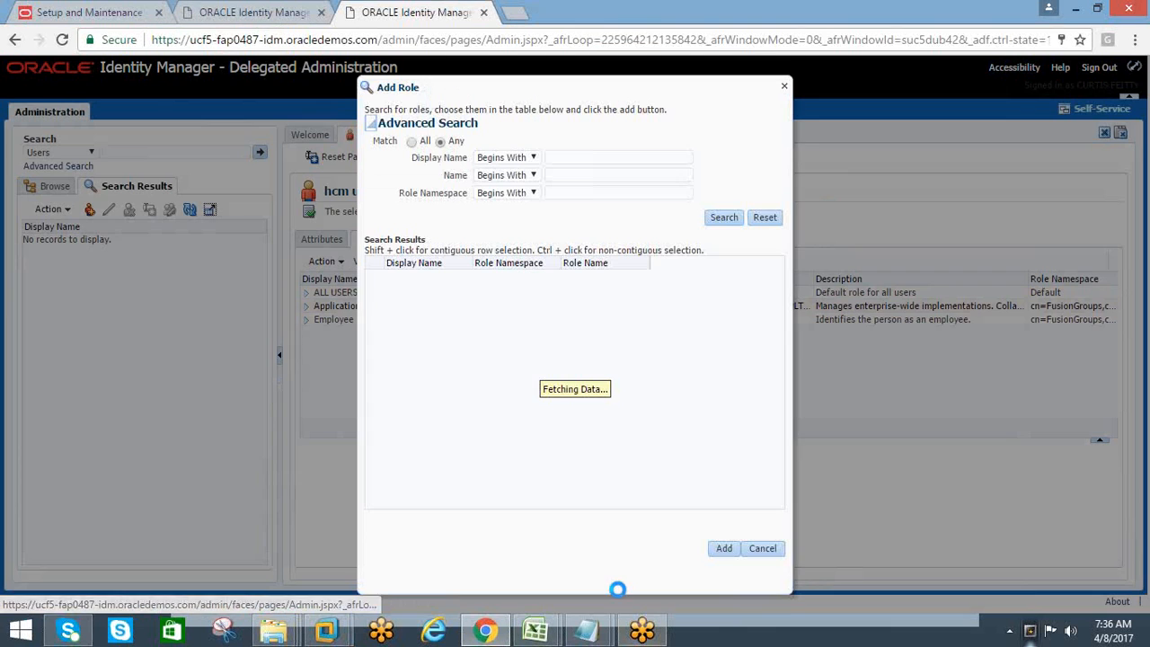
pyautogui.moveTo(535, 628)
pyautogui.click(641, 537)
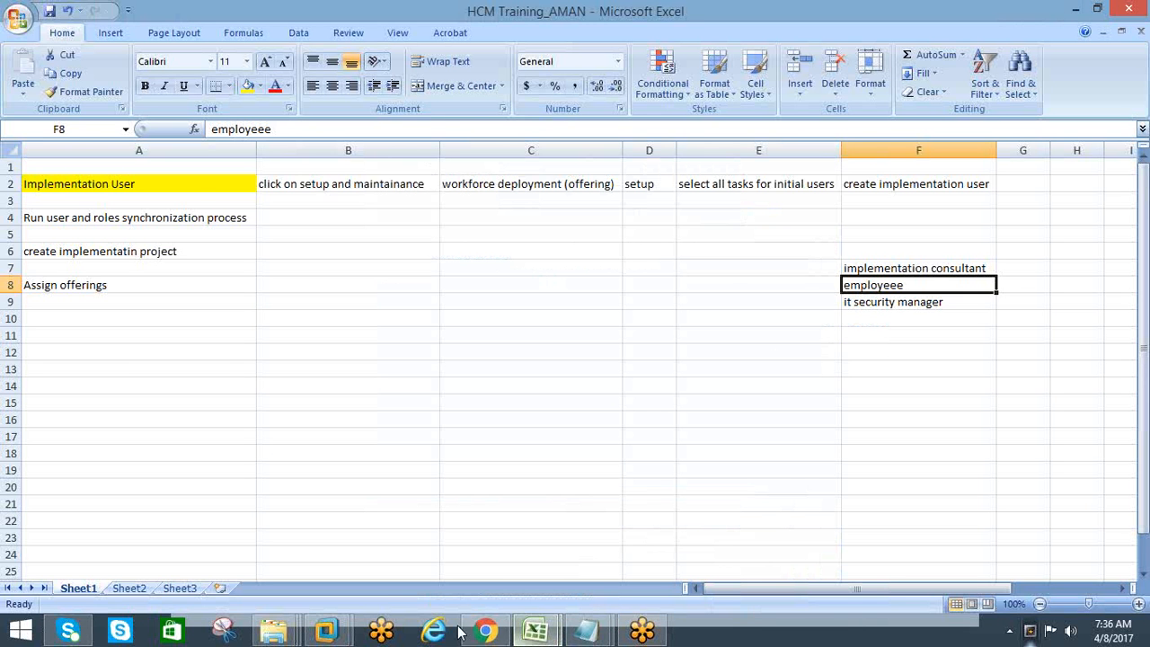
pyautogui.moveTo(482, 628)
pyautogui.click(503, 499)
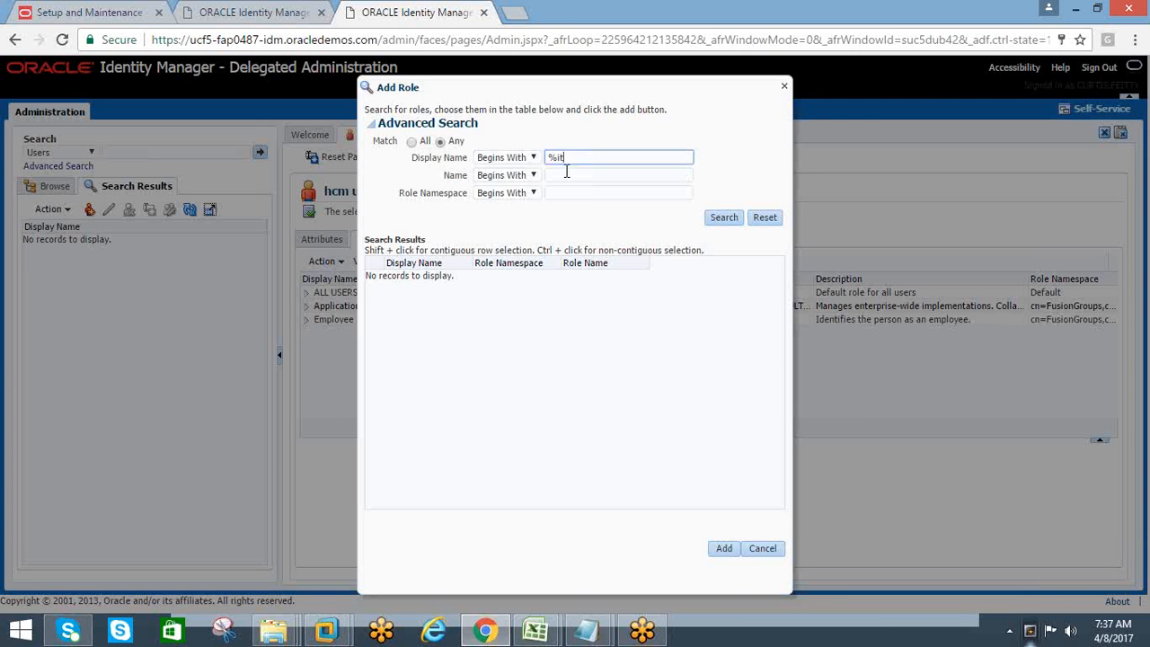
pyautogui.click(724, 222)
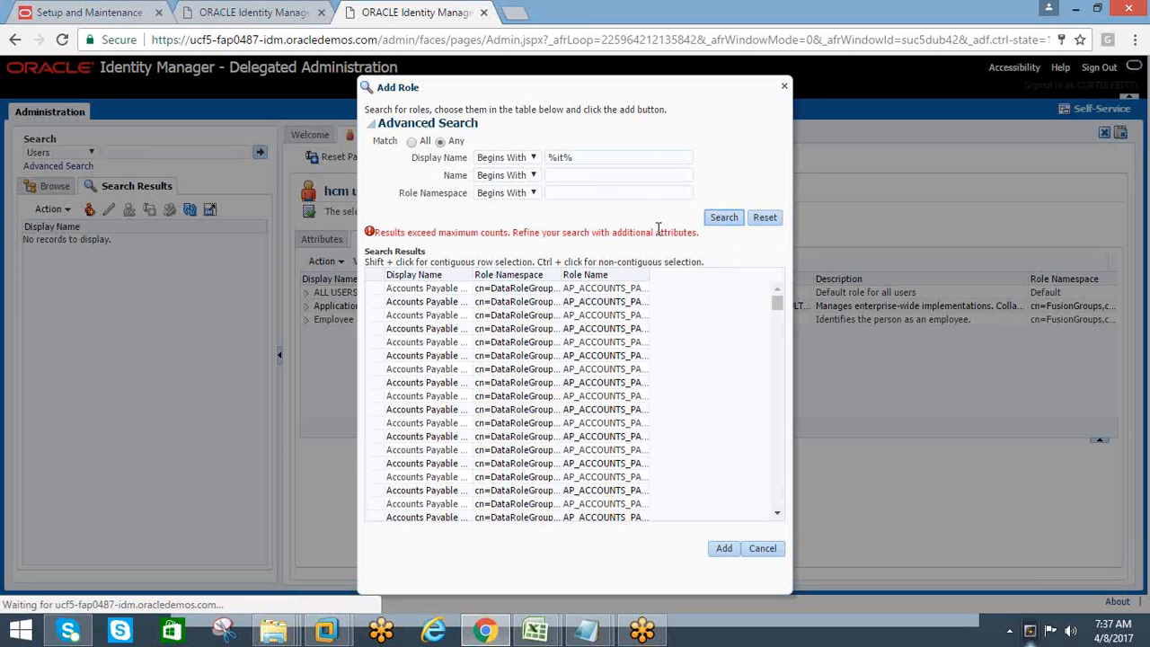
# Refine the display name search to "%it%security%" and assign the IT Security Manager role to the hcm user
pyautogui.click(575, 158)
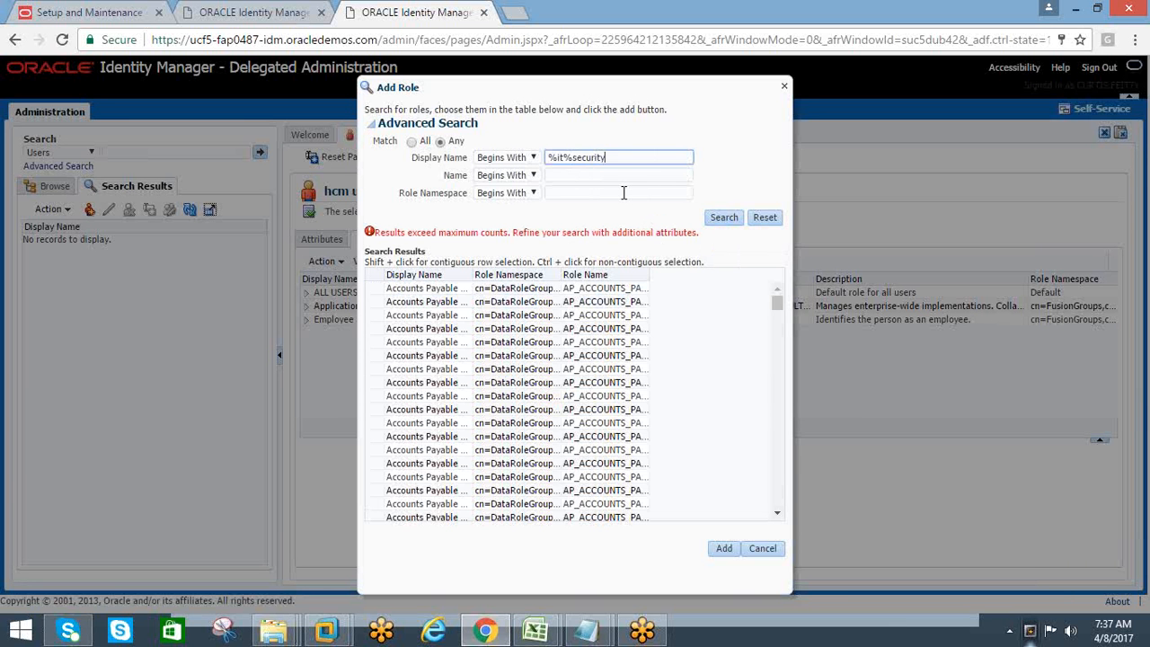
pyautogui.click(722, 220)
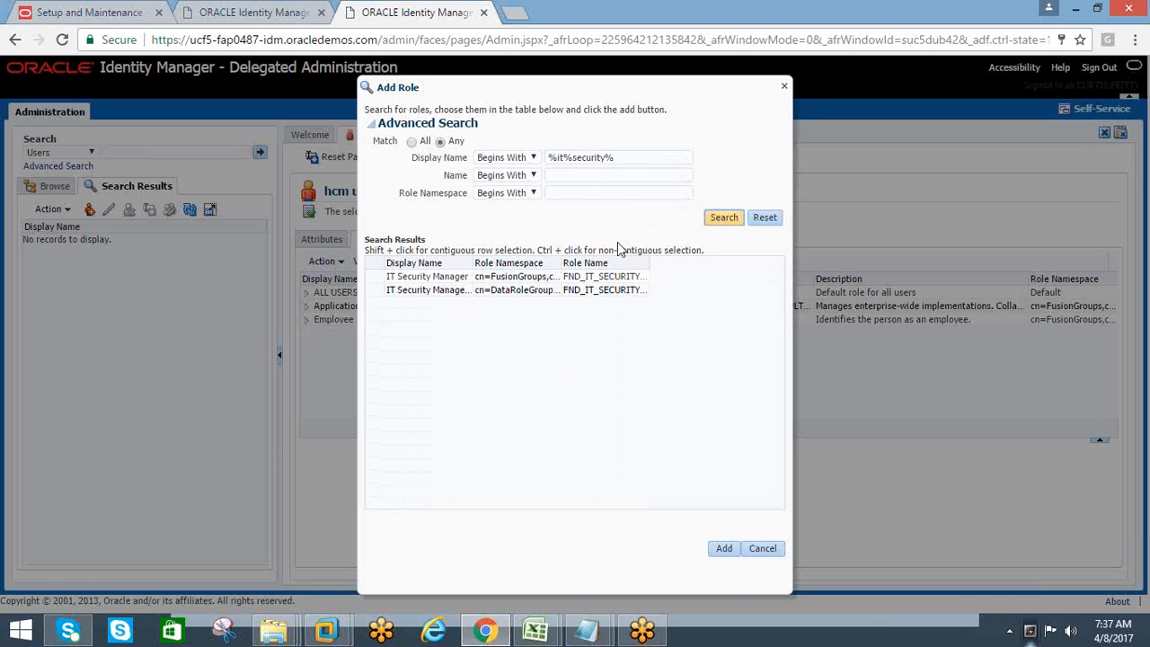
pyautogui.moveTo(474, 265); pyautogui.dragTo(600, 268)
pyautogui.click(460, 279)
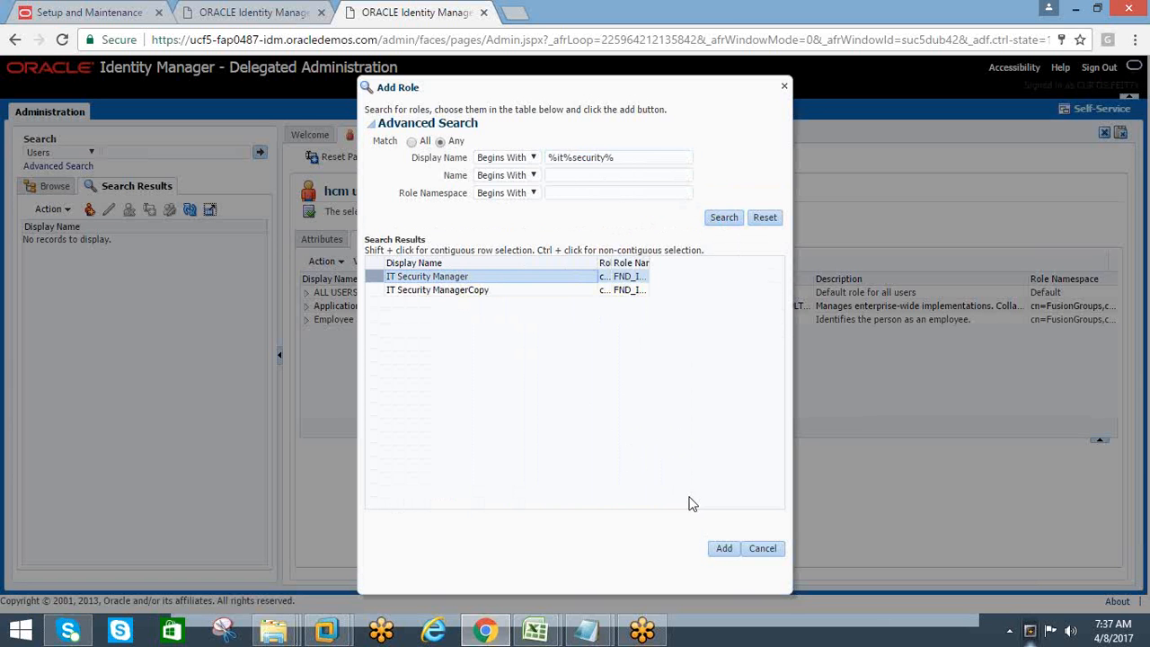
pyautogui.click(723, 547)
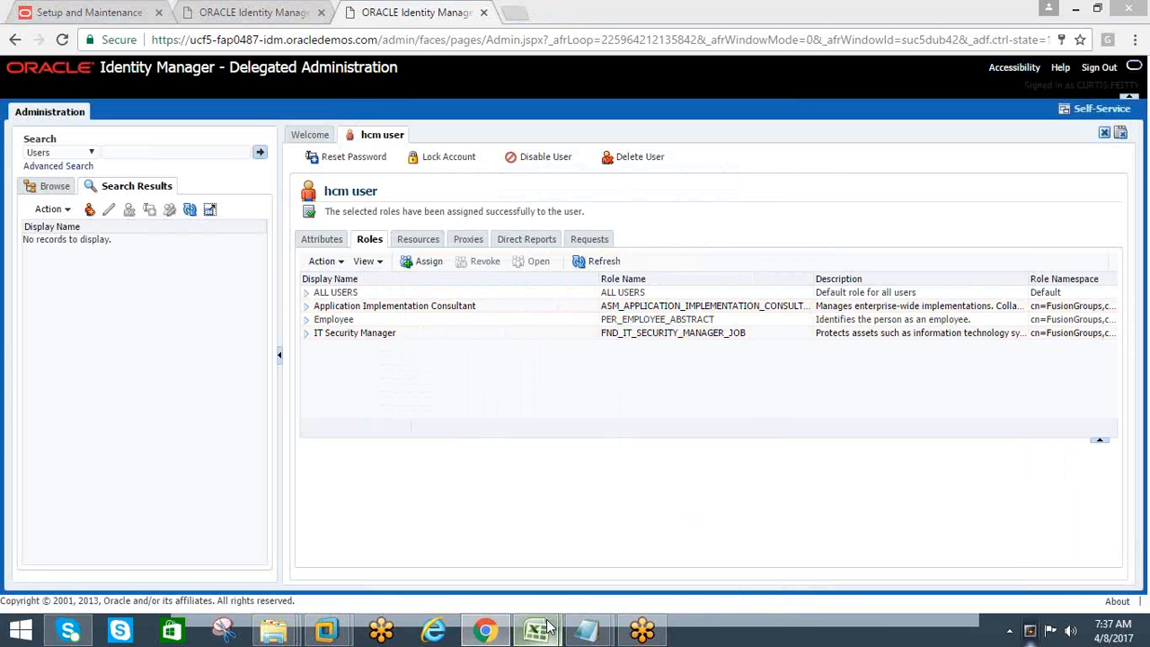
# Compare the role list in column F of the Excel workbook with the roles assigned to the hcm user in Identity Manager
pyautogui.moveTo(539, 629)
pyautogui.click(638, 549)
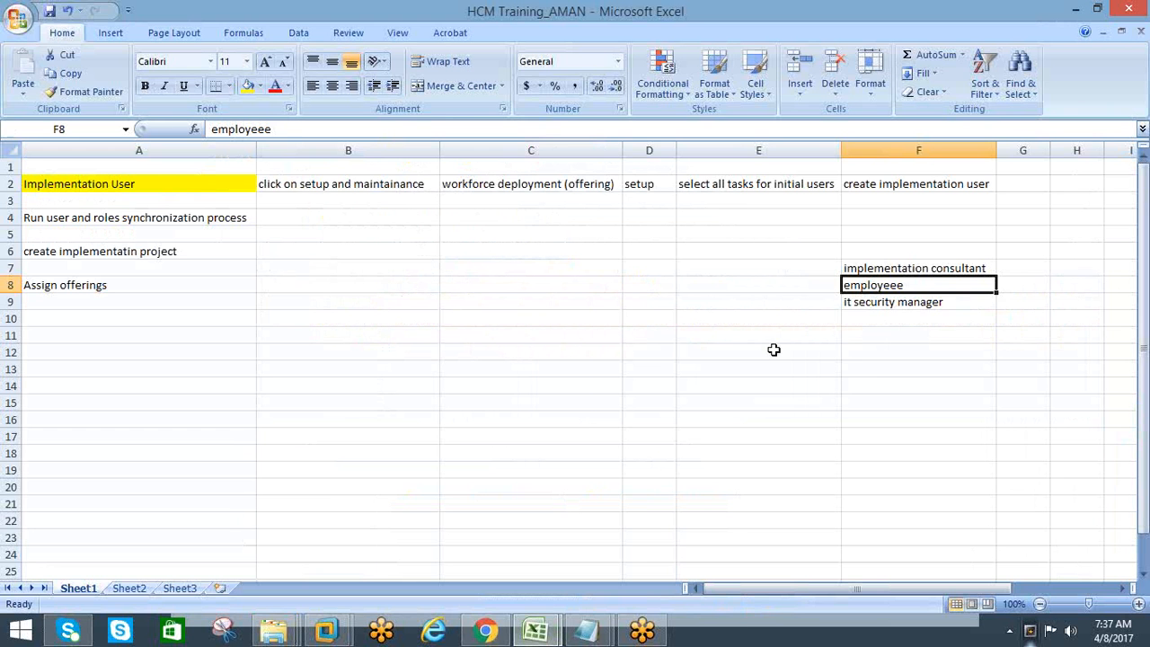
pyautogui.click(865, 302)
pyautogui.hotkey('alt', 'Tab')
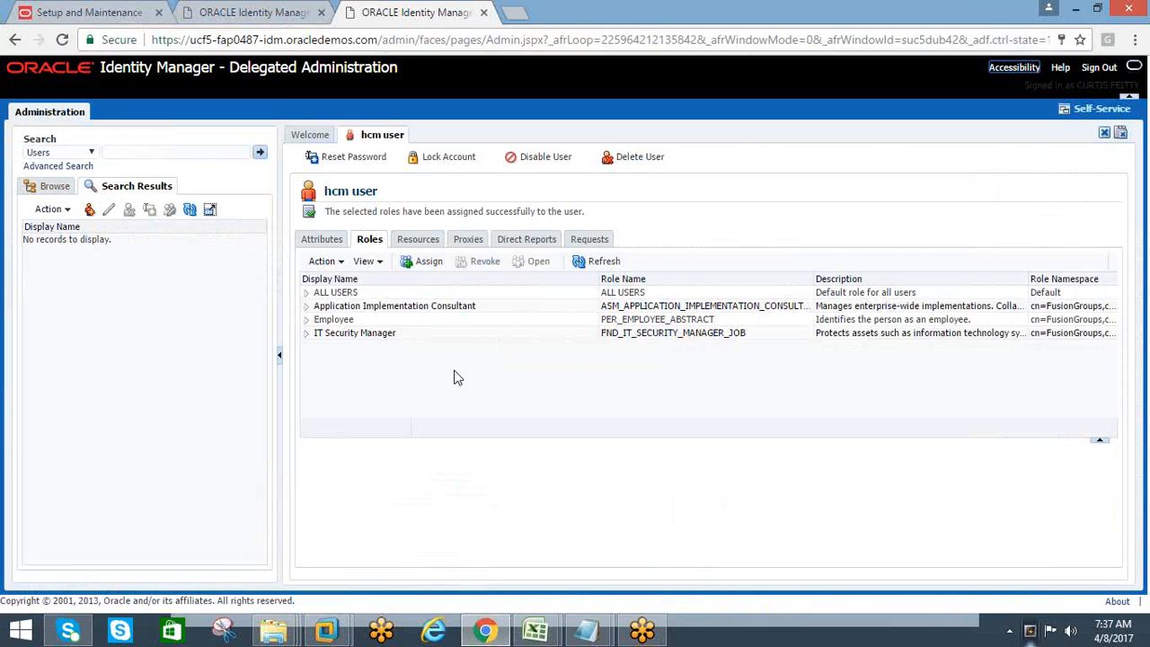
pyautogui.hotkey('alt', 'Tab')
pyautogui.press('Up')
pyautogui.press('Up')
pyautogui.press('Up')
# Change the role name in cell F7 of the workbook to "application implementation consultant"
pyautogui.click(860, 268)
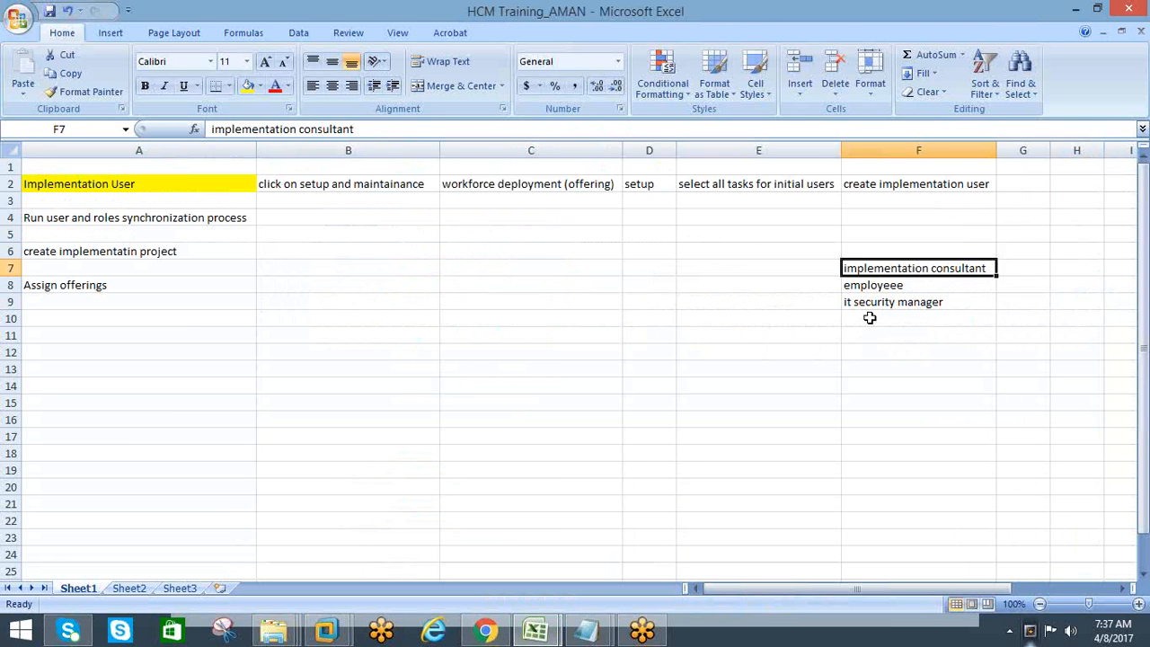
pyautogui.hotkey('alt', 'Tab')
pyautogui.hotkey('alt', 'Tab')
pyautogui.click(214, 130)
pyautogui.write('appli')
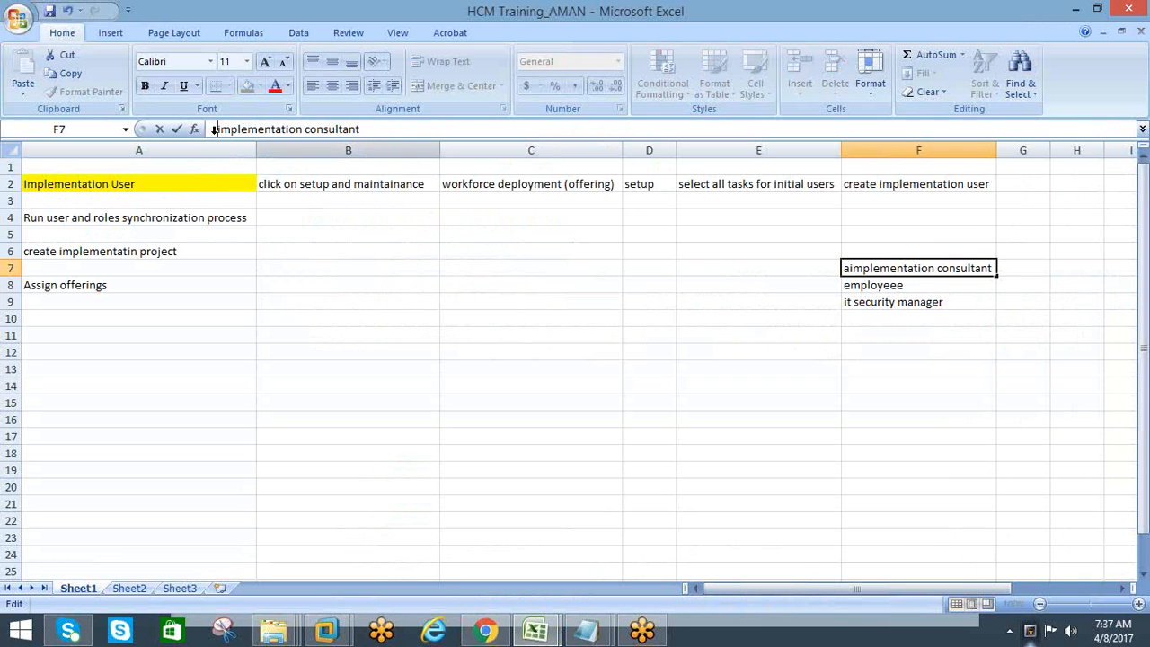
pyautogui.press('BackSpace')
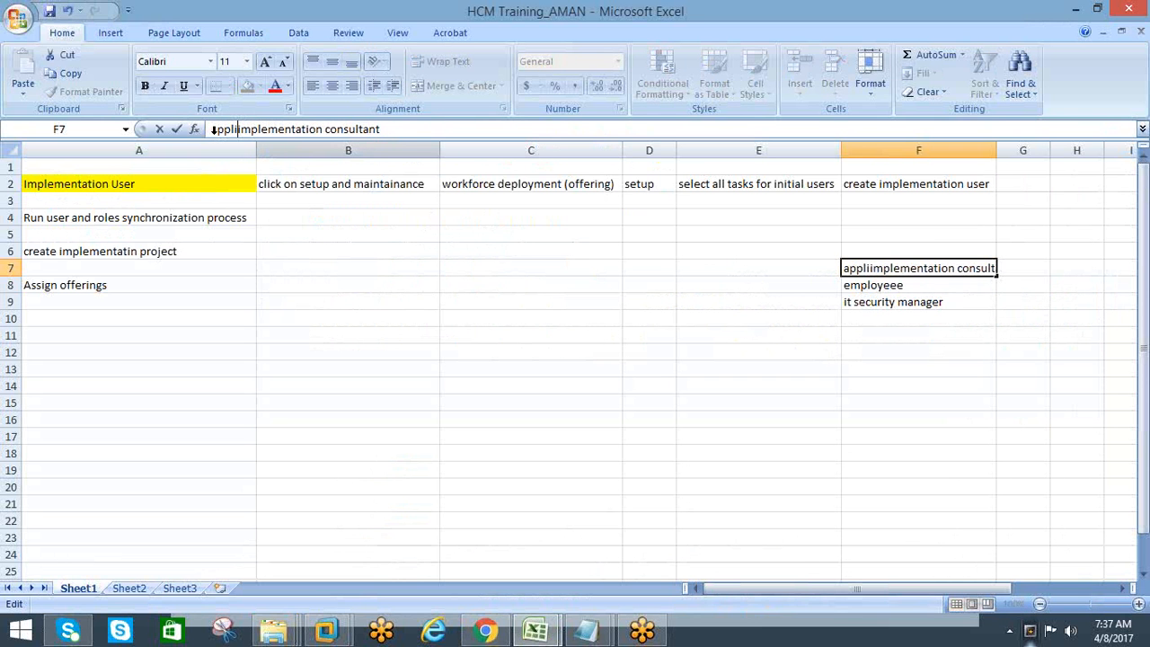
pyautogui.write('cation')
pyautogui.press('Return')
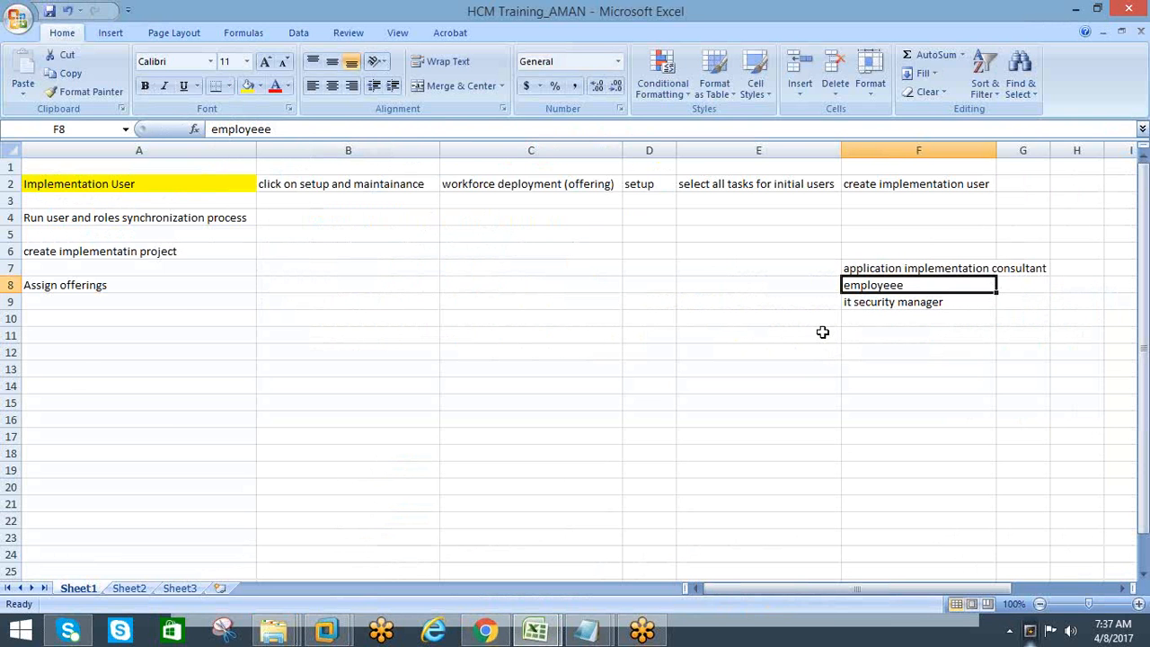
# Review the hcm user's assigned roles in Oracle Identity Manager and return to the Implementation User row in the Excel workbook
pyautogui.hotkey('alt', 'Tab')
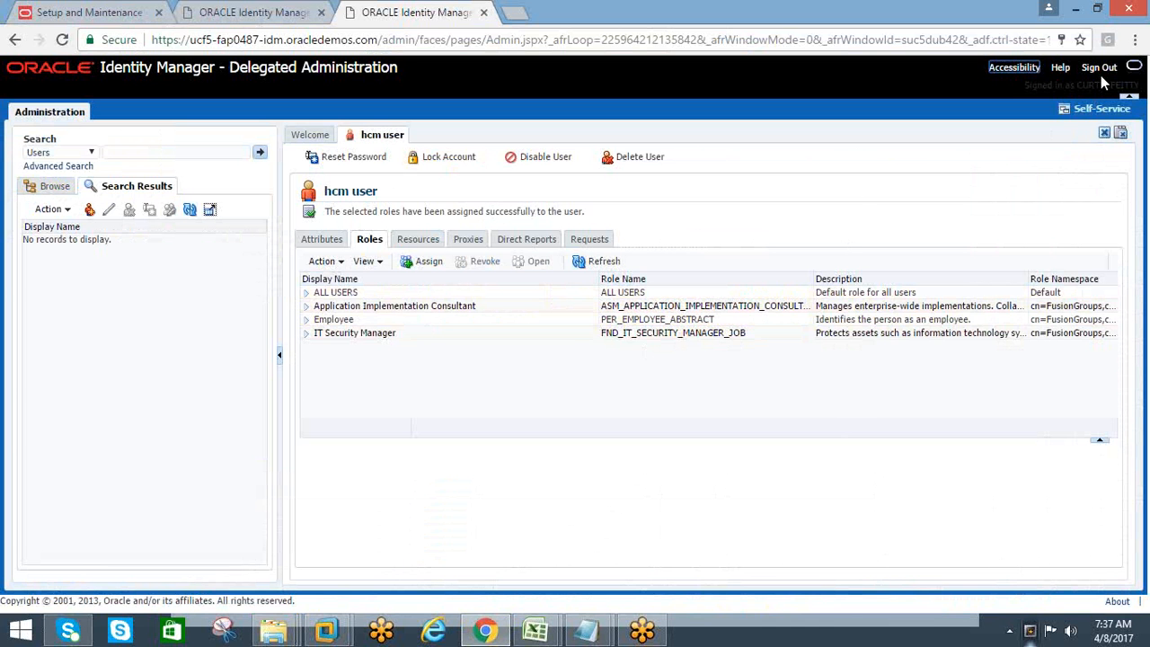
pyautogui.click(1076, 9)
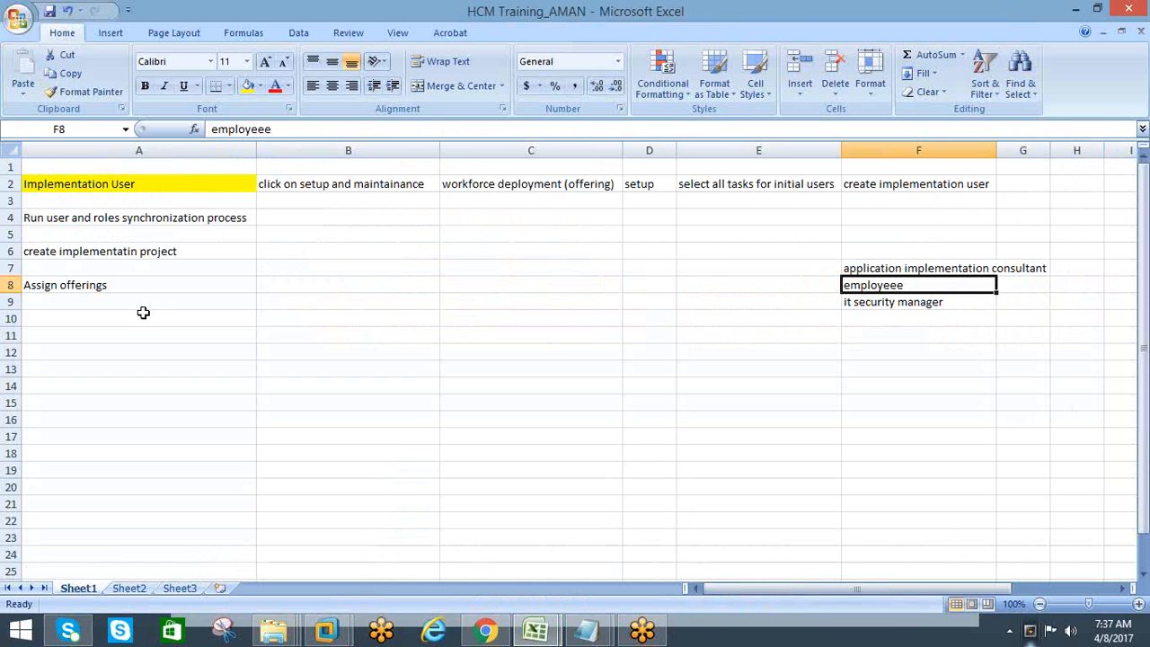
pyautogui.click(85, 184)
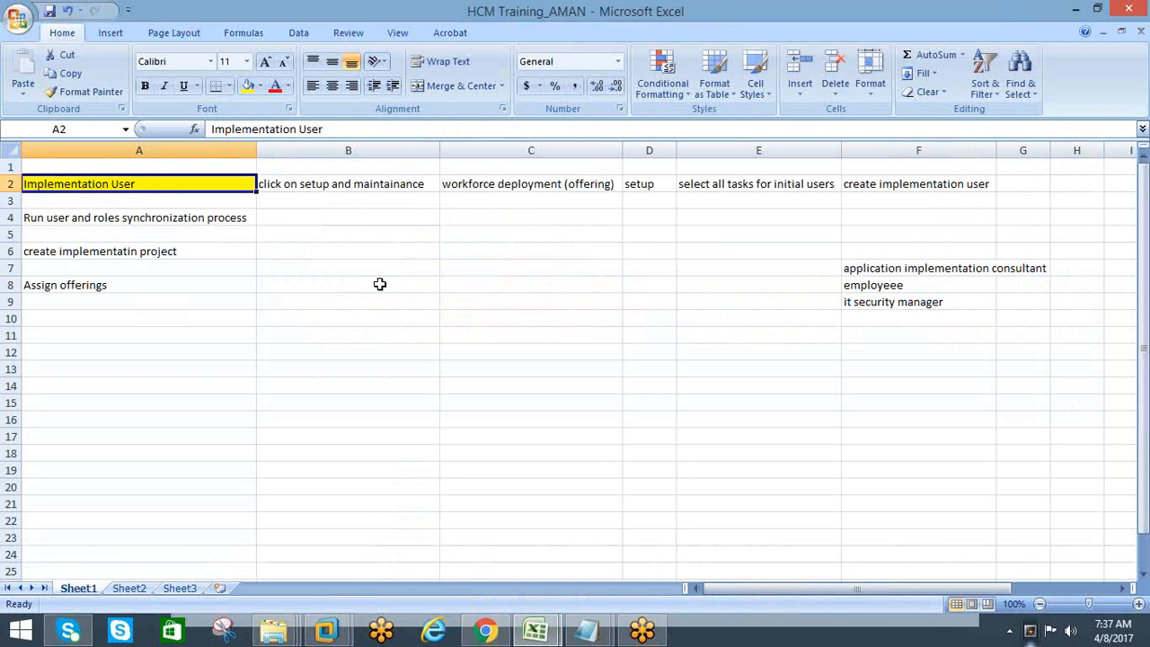
pyautogui.hotkey('alt', 'Tab')
pyautogui.hotkey('alt', 'Tab')
# Shift the setup steps in A4:A9 down two rows by copying them to the range starting at A6
pyautogui.click(54, 218)
pyautogui.click(47, 284)
pyautogui.moveTo(34, 218); pyautogui.dragTo(32, 311)
pyautogui.hotkey('ctrl', 'c')
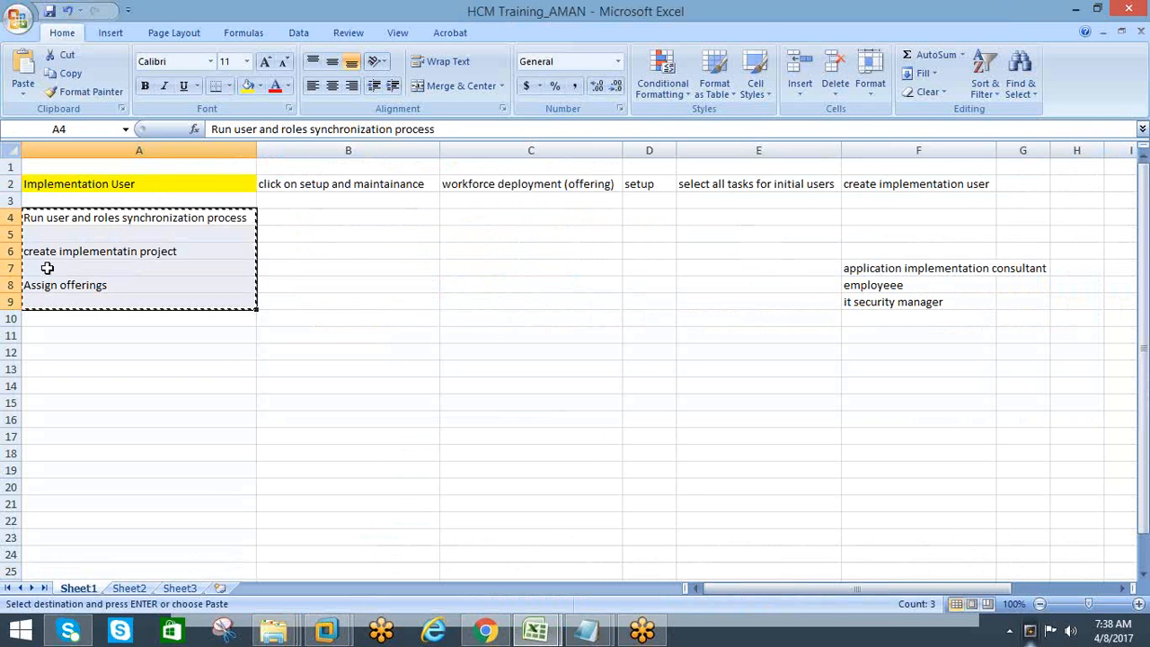
pyautogui.click(46, 268)
pyautogui.click(61, 252)
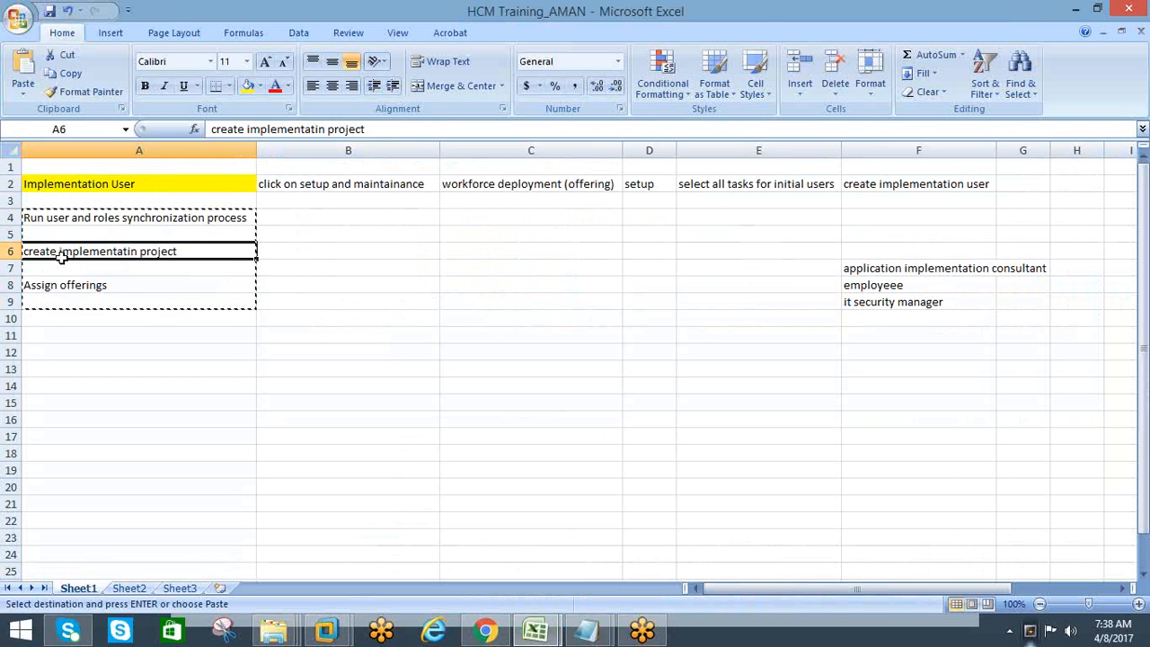
pyautogui.hotkey('ctrl', 'v')
# Enter "Assign Roles" in cell A4, below the Implementation User step
pyautogui.click(64, 217)
pyautogui.write('Ass')
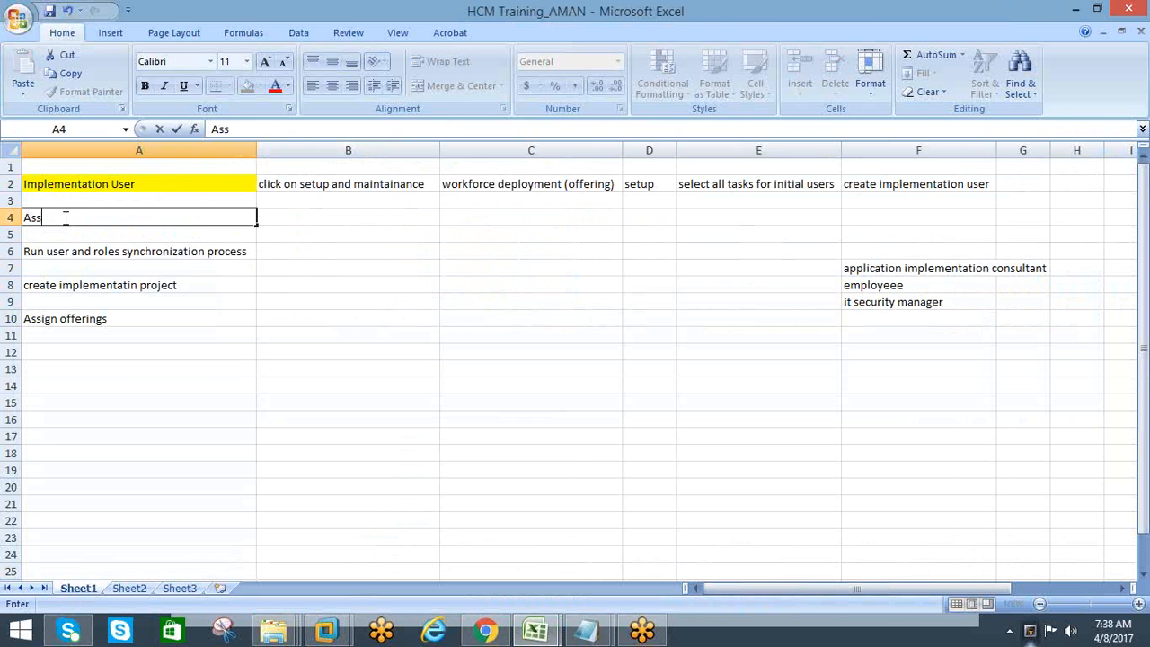
pyautogui.write('ign Roles')
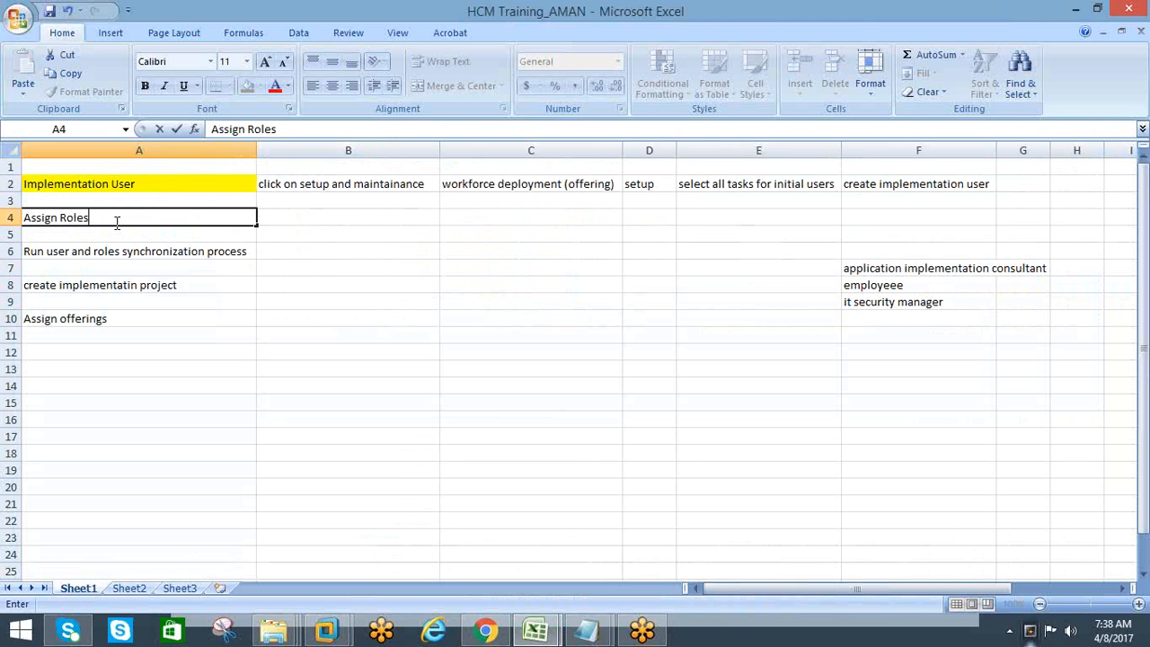
pyautogui.press('Tab')
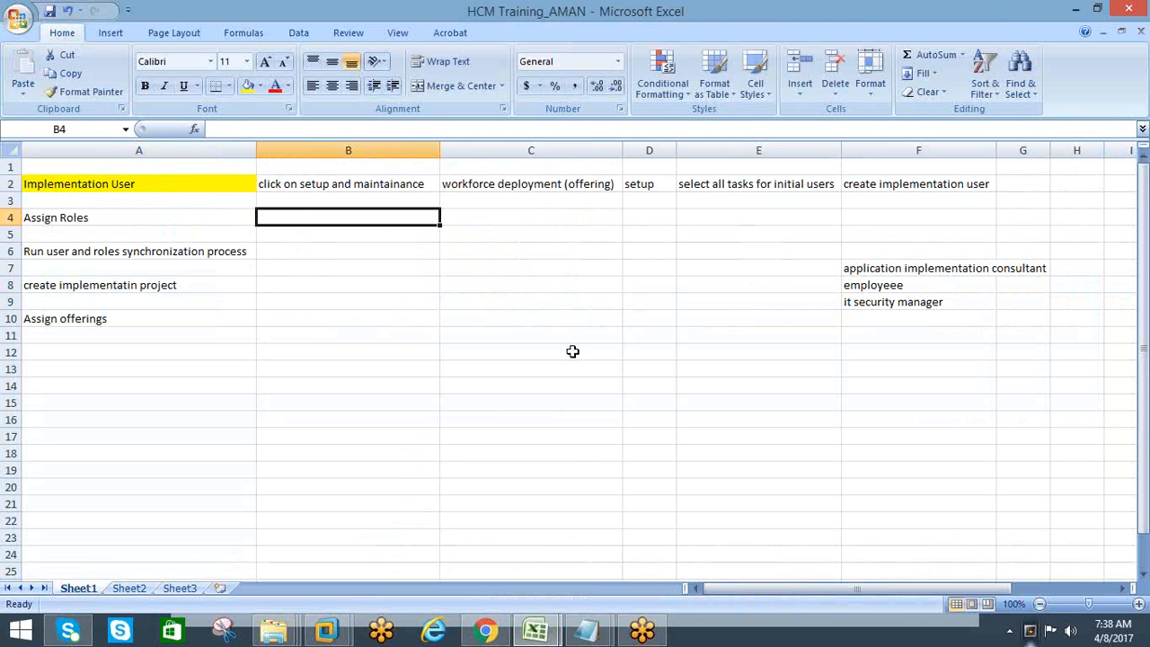
# Enter "oracle identity manager" in cell G2 after the create implementation user entry, and select cell B4 beside Assign Roles
pyautogui.hotkey('alt', 'Tab')
pyautogui.hotkey('alt', 'Tab')
pyautogui.click(1022, 183)
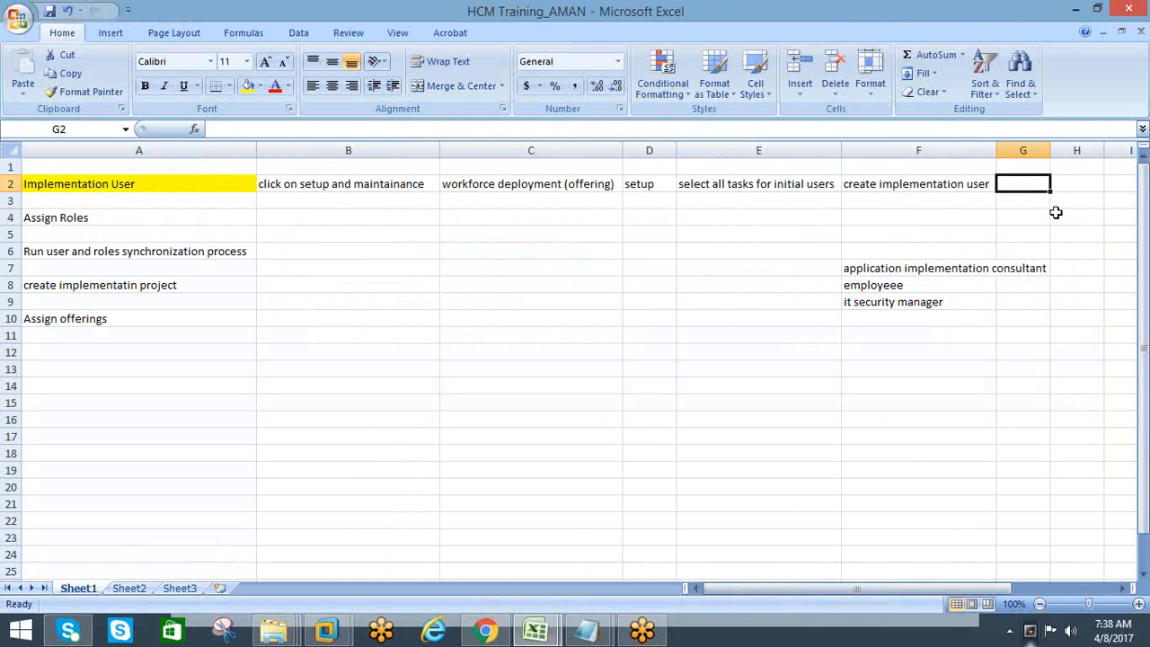
pyautogui.write('oracle identit')
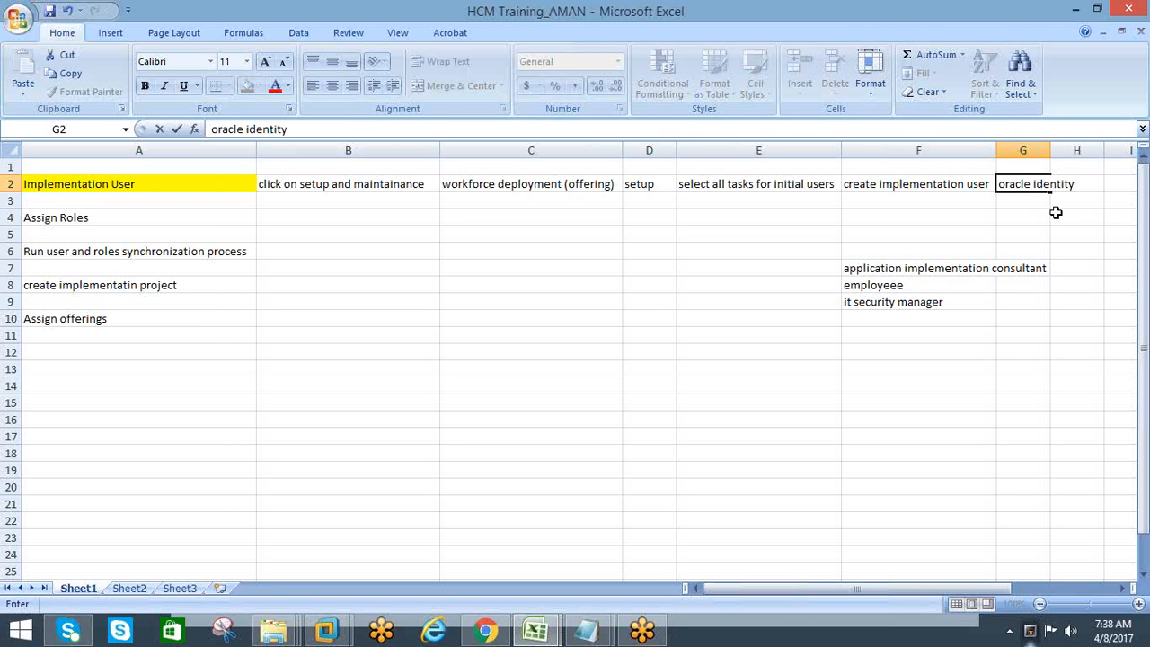
pyautogui.write('y manager')
pyautogui.click(1015, 203)
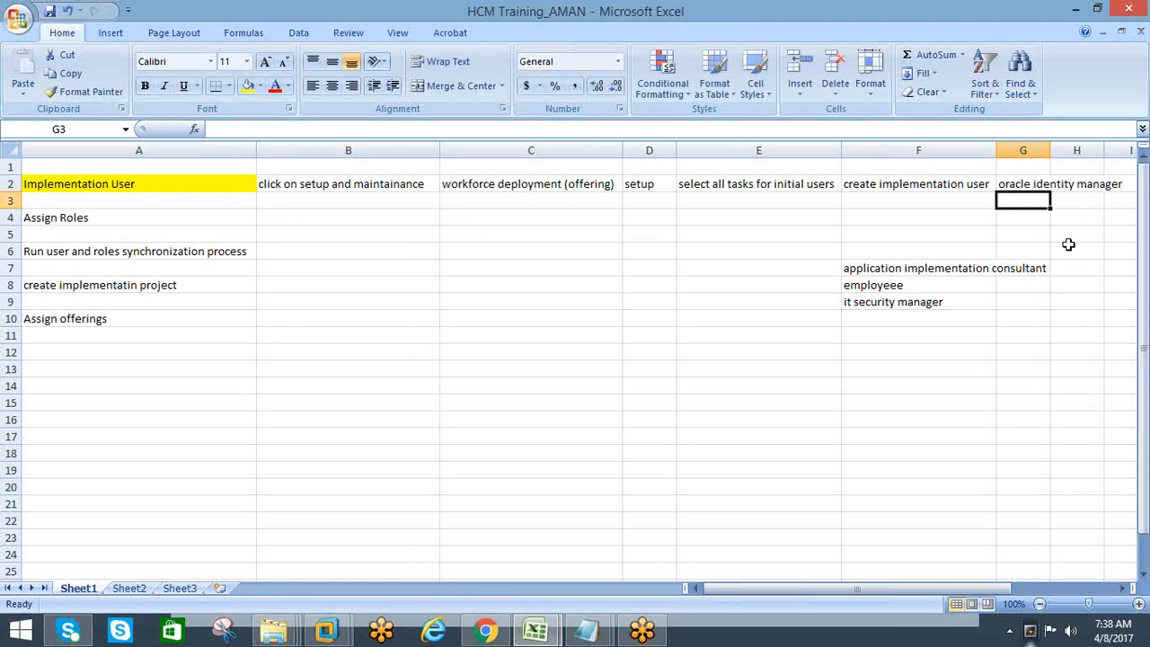
pyautogui.click(317, 218)
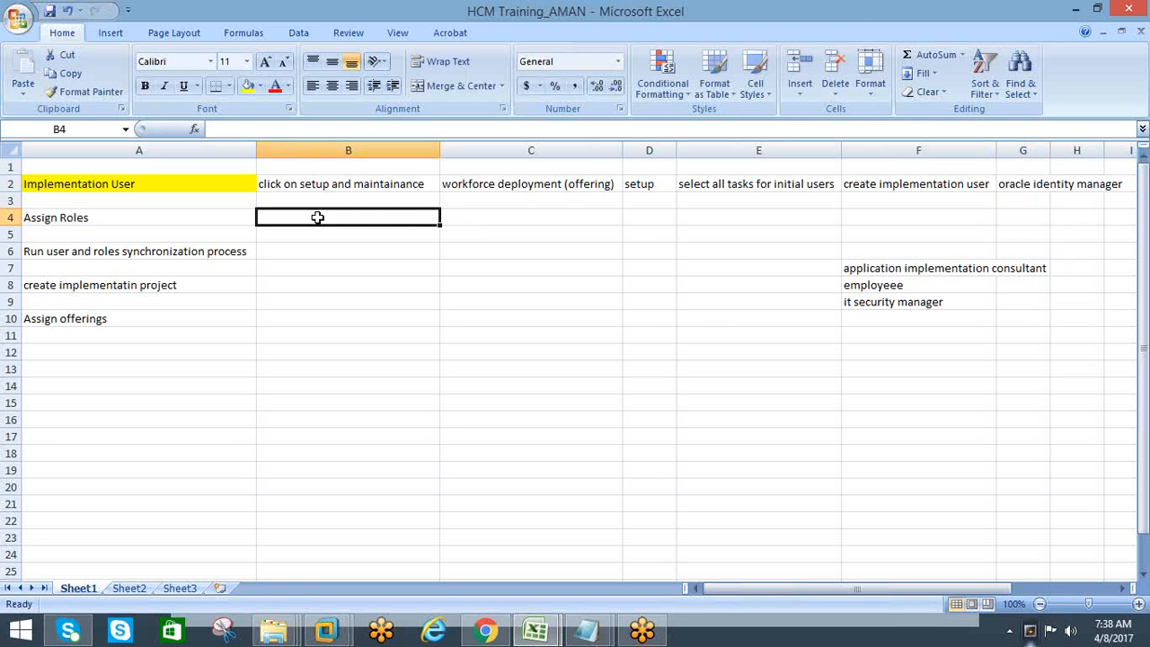
# Move "application implementation consultant" from F7 to cell B4 beside Assign Roles in the Excel workbook
pyautogui.hotkey('alt', 'Tab')
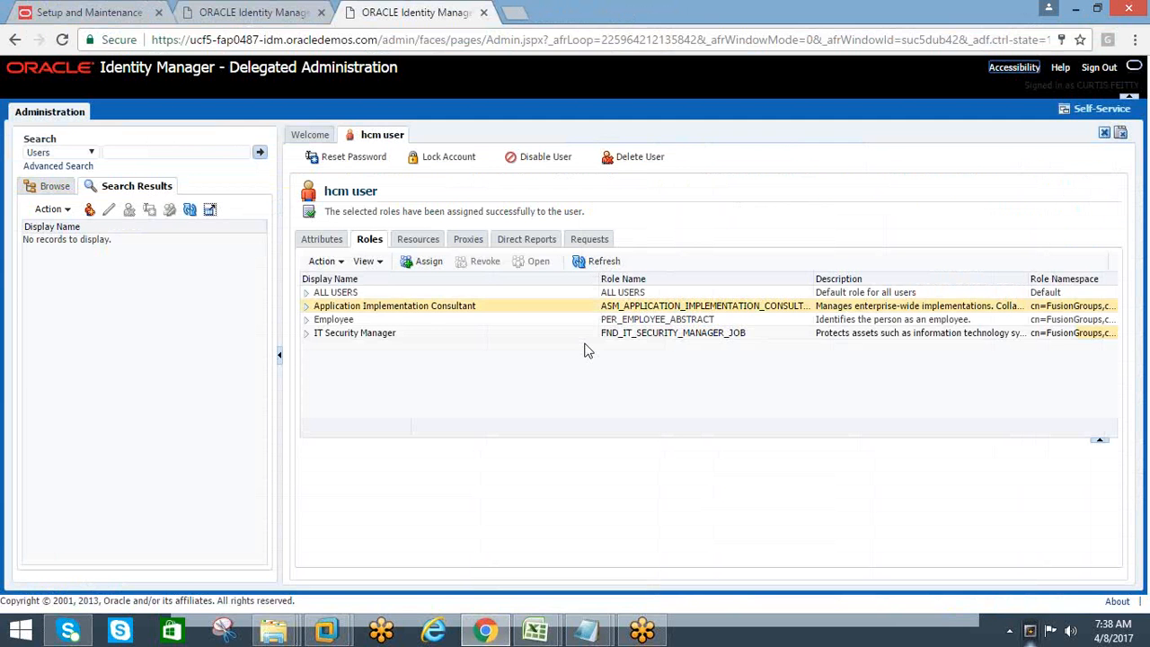
pyautogui.hotkey('alt', 'Tab')
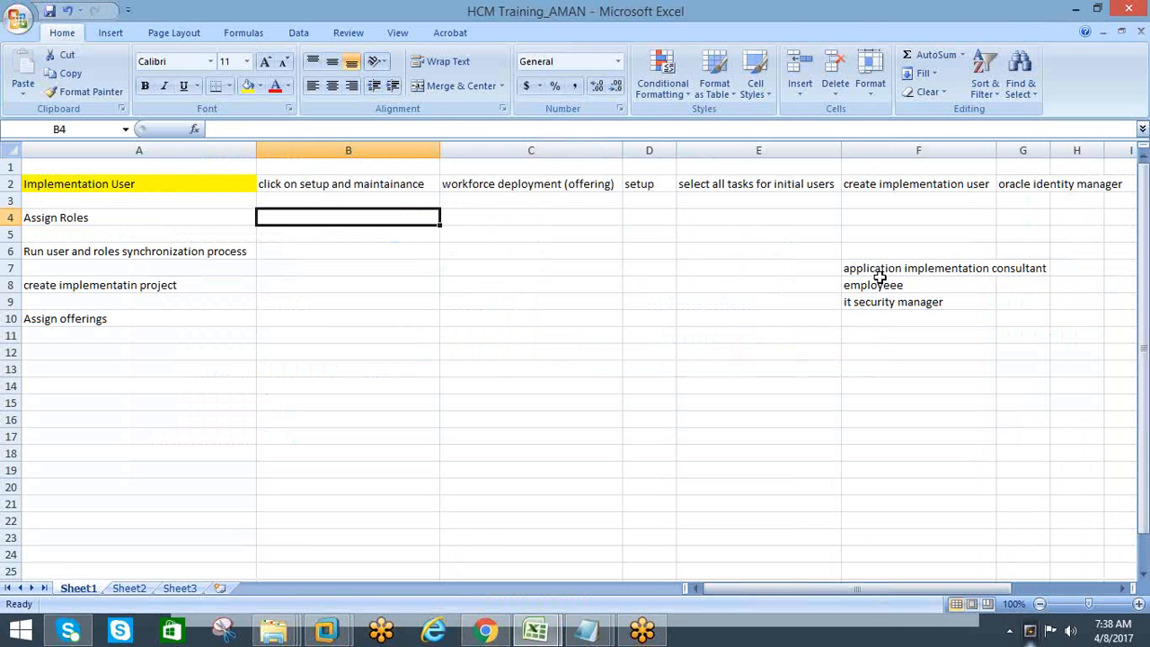
pyautogui.hotkey('ctrl', 'v')
pyautogui.click(491, 225)
# Move "employeee" from F8 to cell C4 and "it security manager" from F9 to cell D4 in the Assign Roles row
pyautogui.click(854, 284)
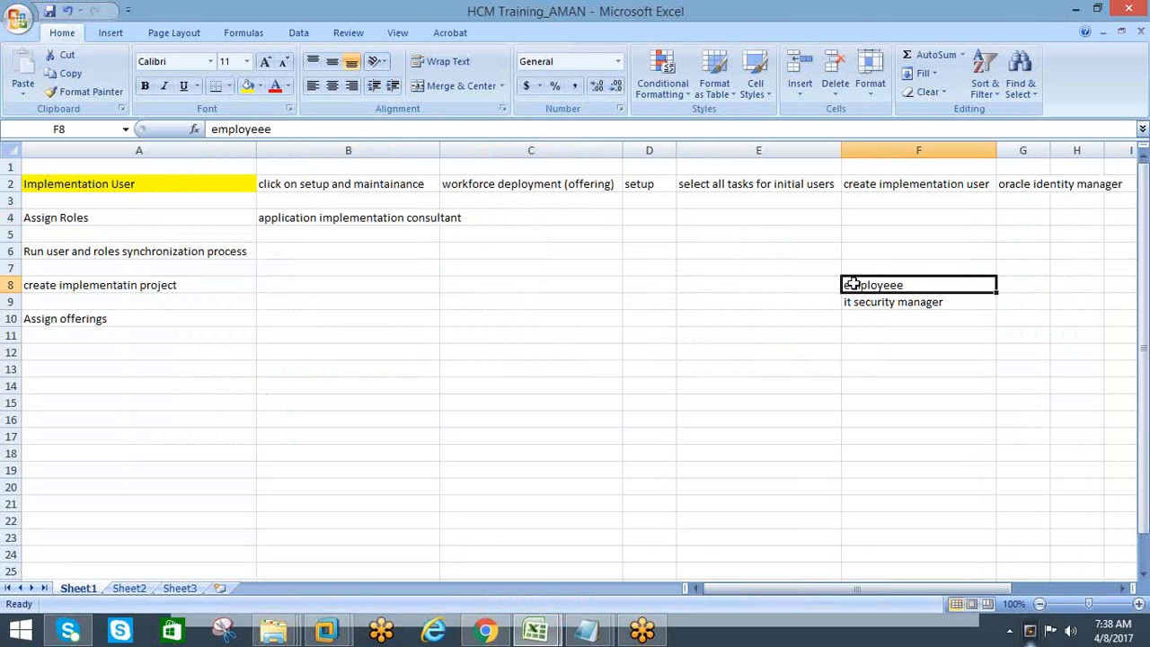
pyautogui.hotkey('ctrl', 'c')
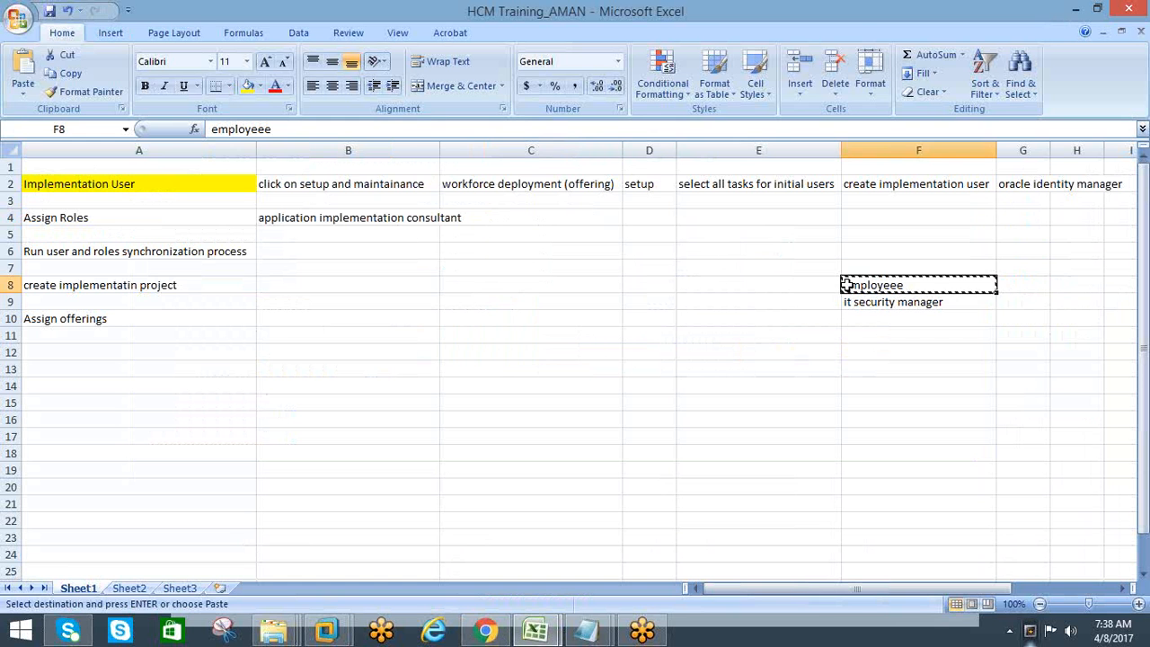
pyautogui.click(567, 222)
pyautogui.hotkey('ctrl', 'v')
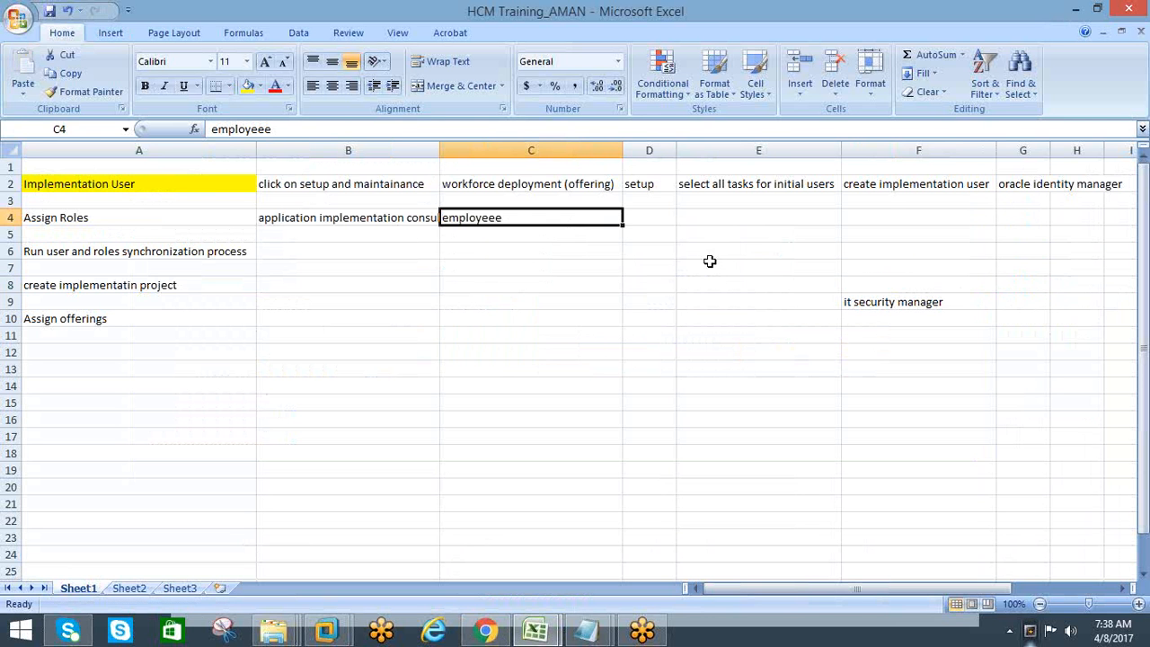
pyautogui.click(901, 307)
pyautogui.hotkey('ctrl', 'x')
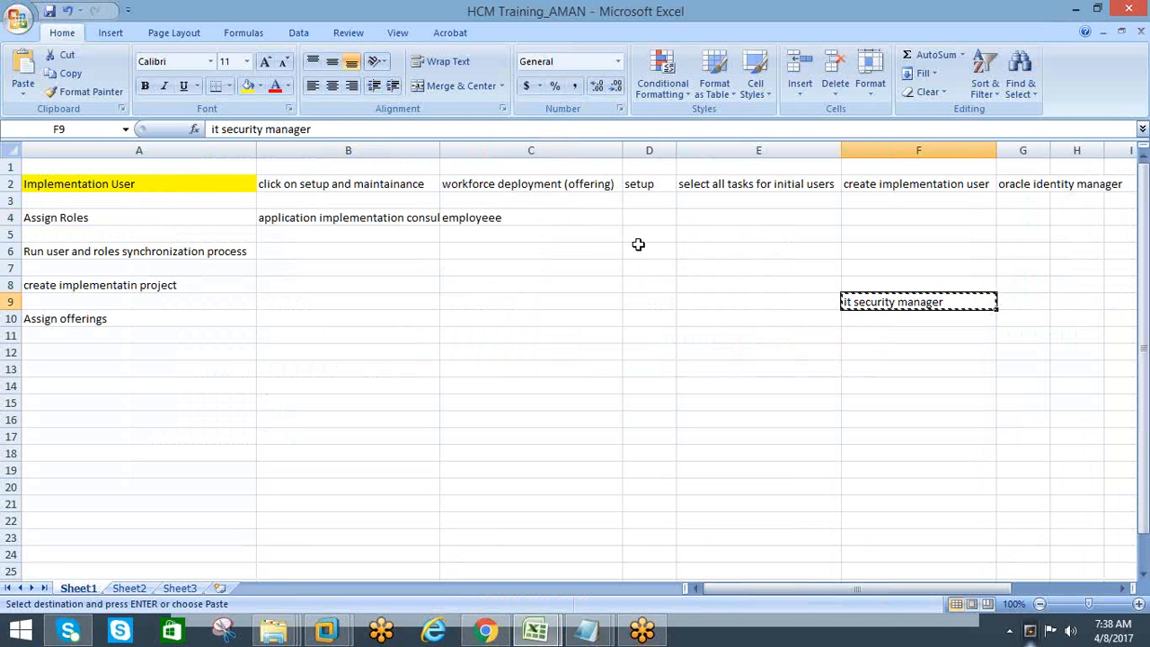
pyautogui.click(652, 218)
pyautogui.hotkey('ctrl', 'v')
pyautogui.click(509, 307)
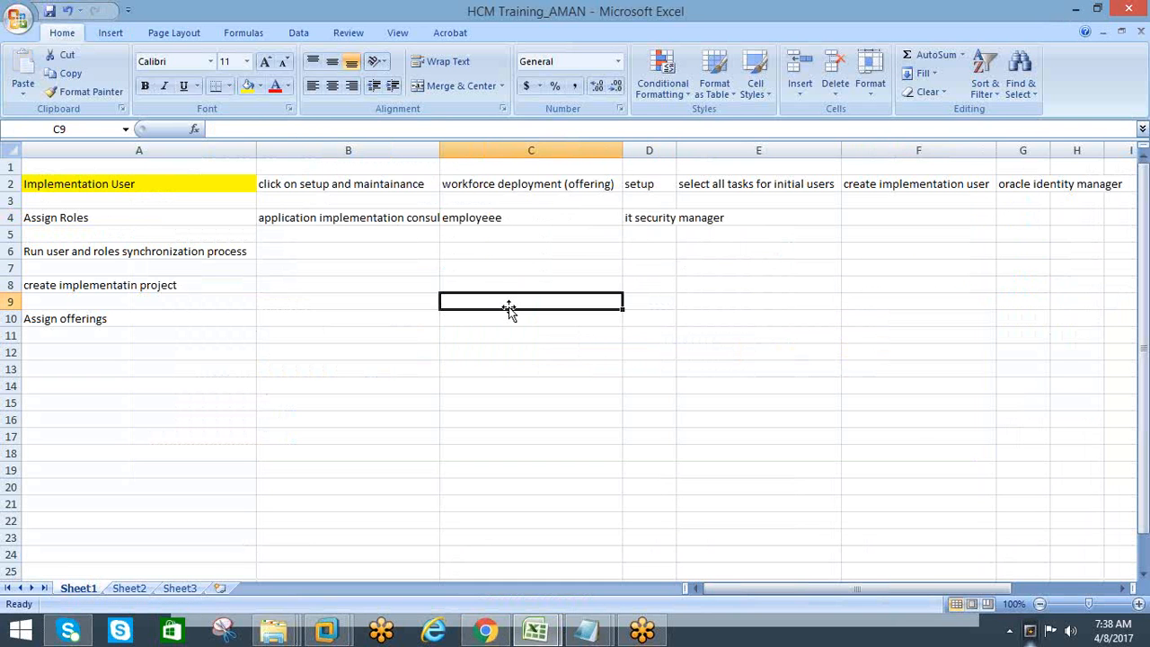
# Switch to Chrome, sign out of Oracle Identity Manager and close all the open browser tabs
pyautogui.hotkey('alt', 'Tab')
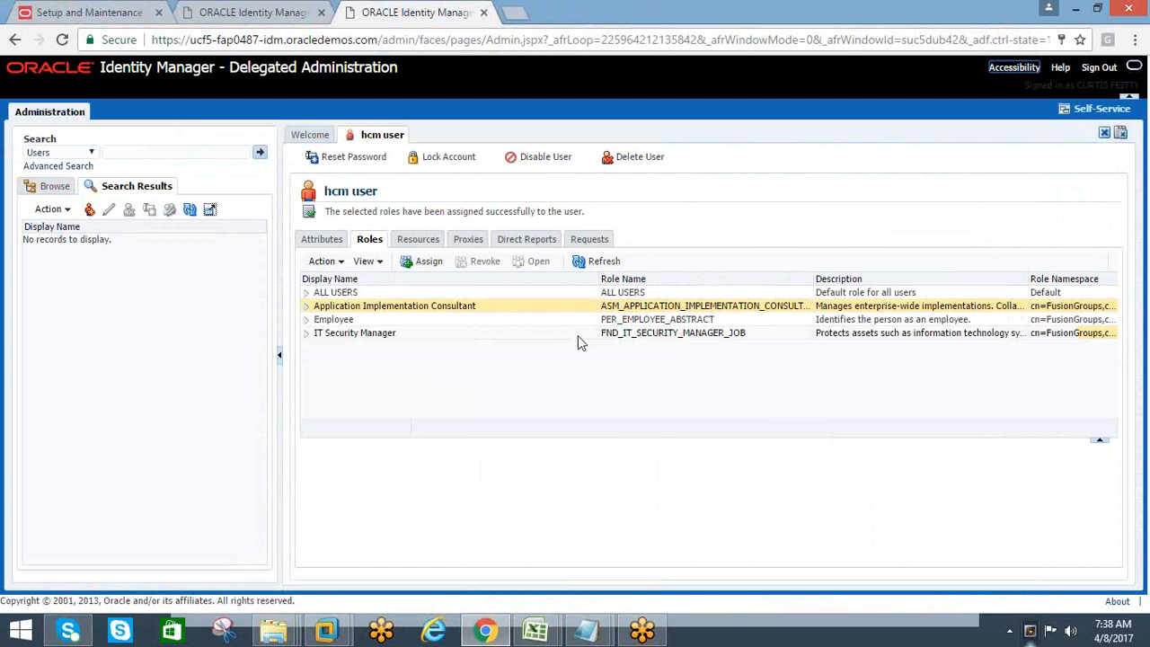
pyautogui.click(1097, 68)
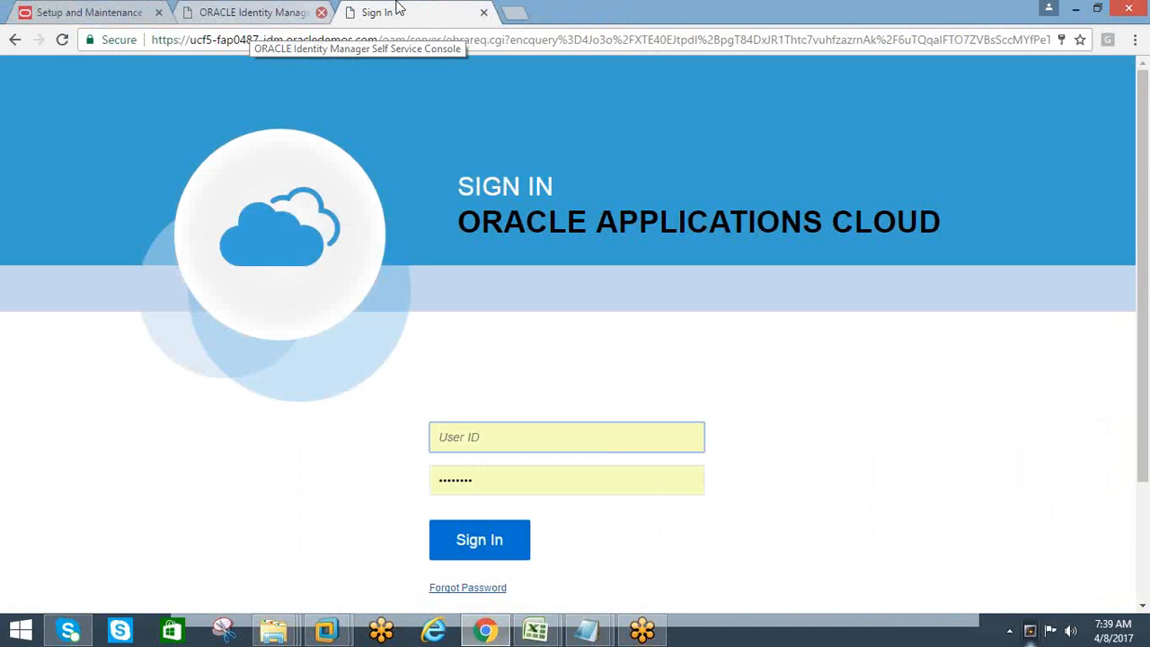
pyautogui.click(332, 18)
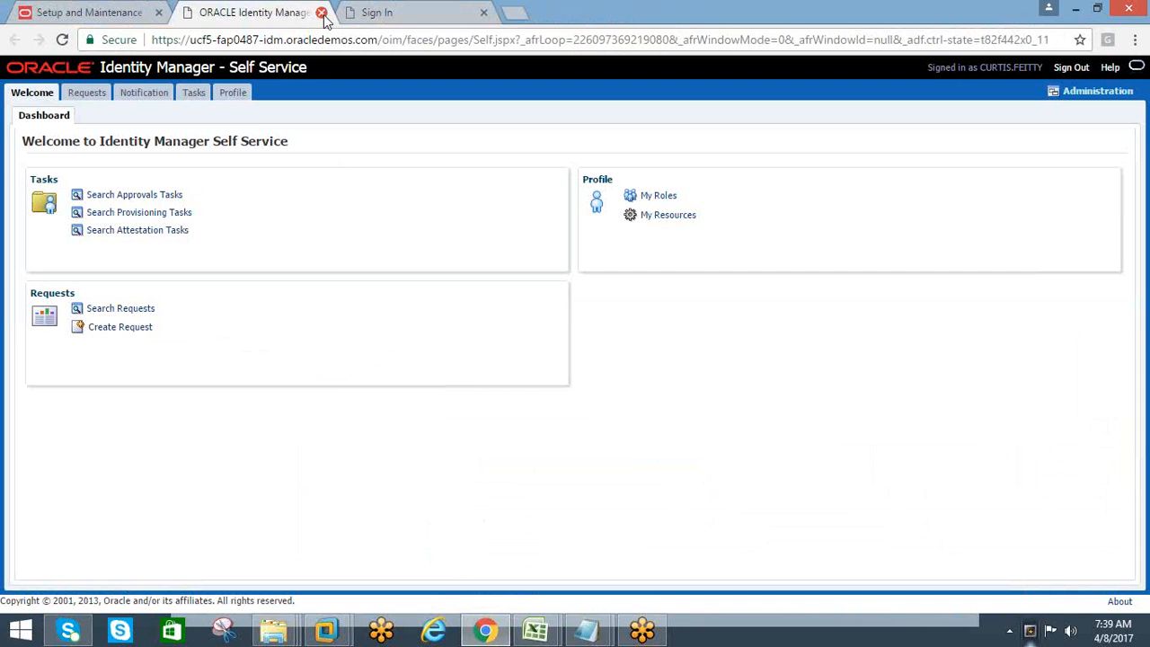
pyautogui.click(321, 13)
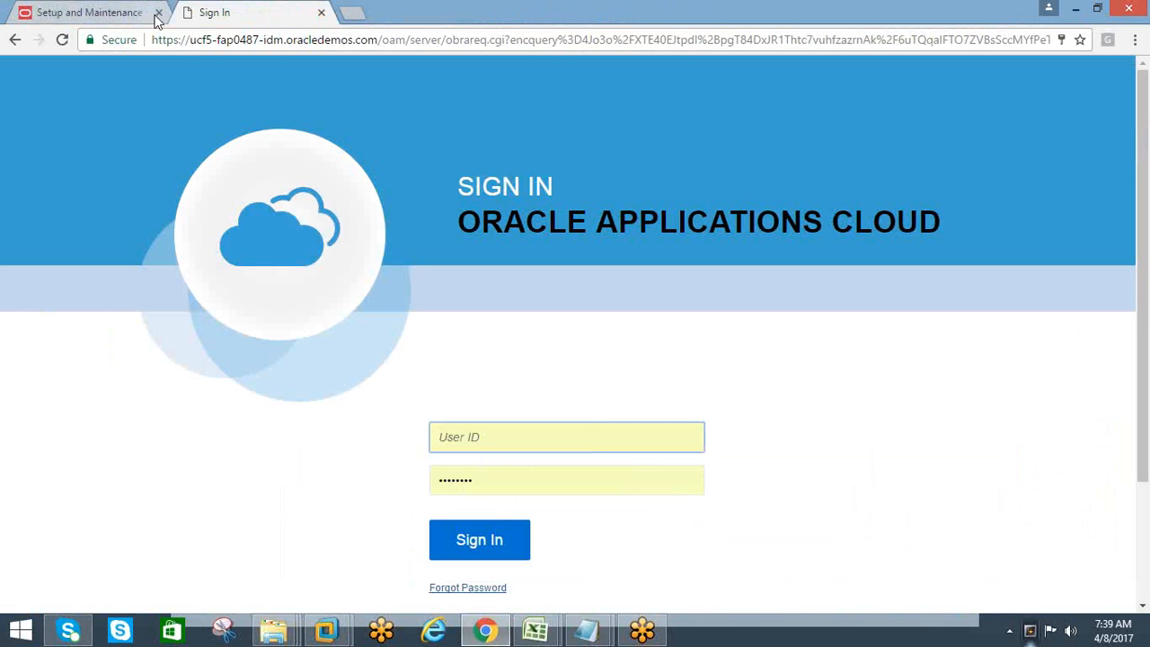
pyautogui.click(158, 12)
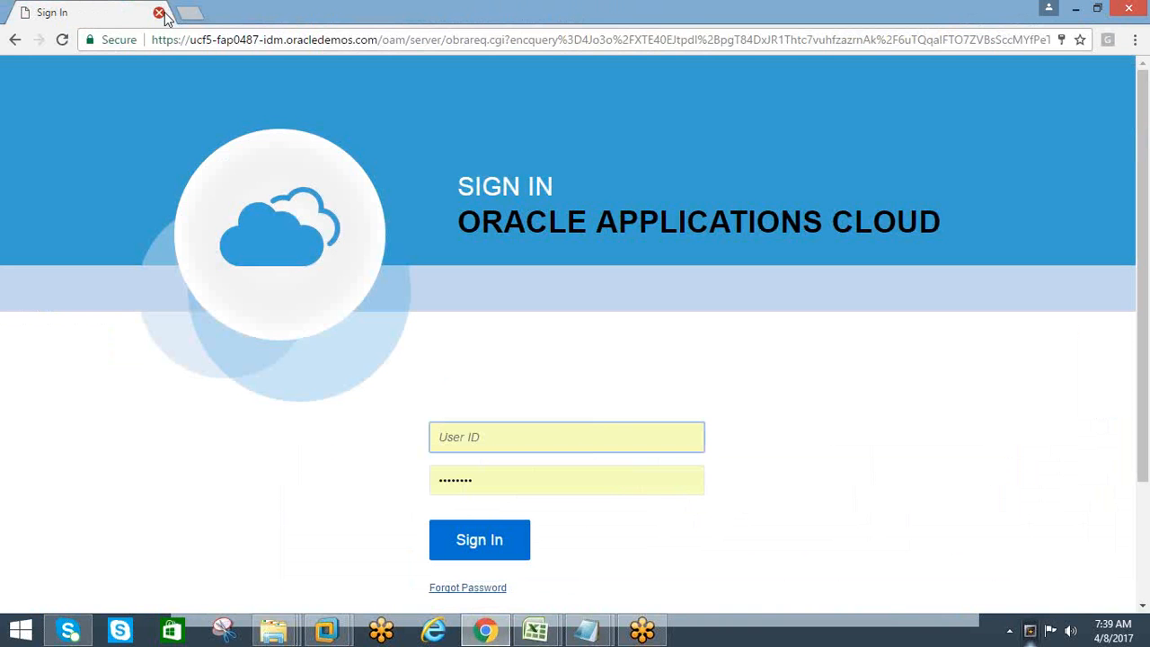
pyautogui.click(159, 12)
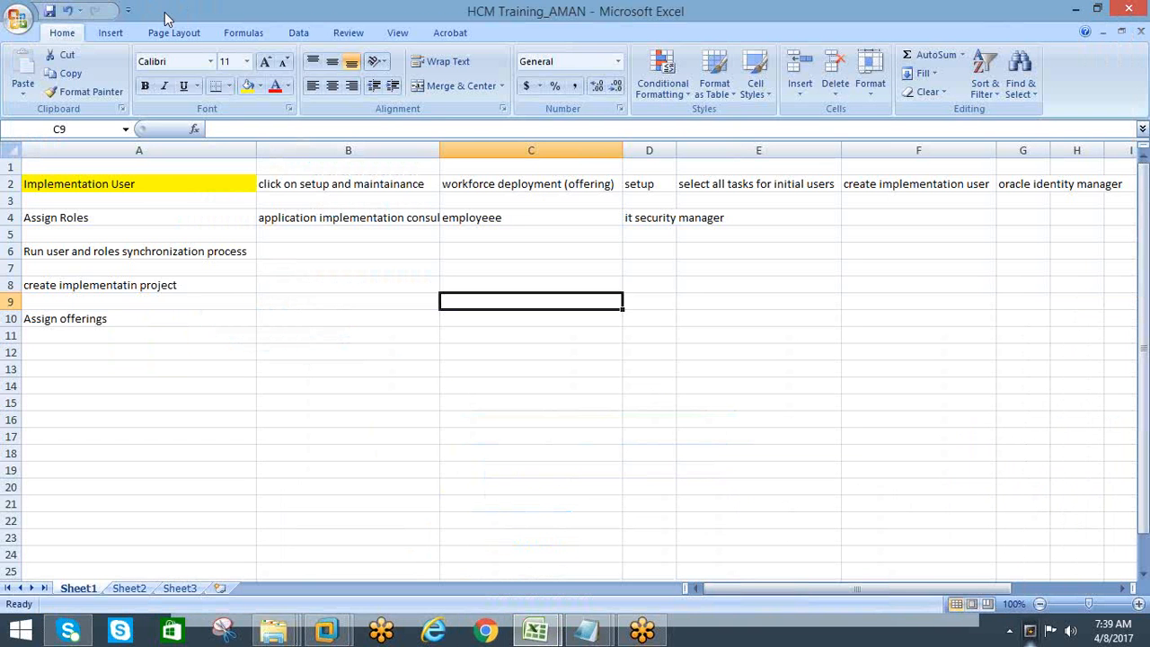
# Reopen Chrome and load the bookmarked Oracle Applications Cloud sign-in page
pyautogui.click(486, 632)
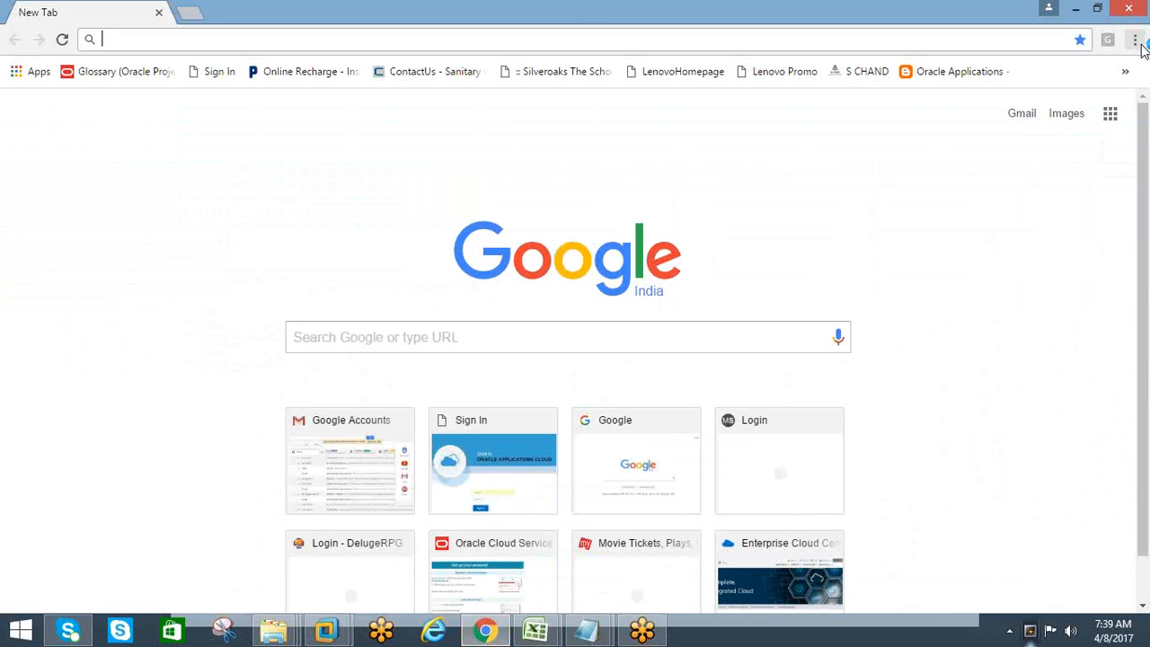
pyautogui.click(1134, 40)
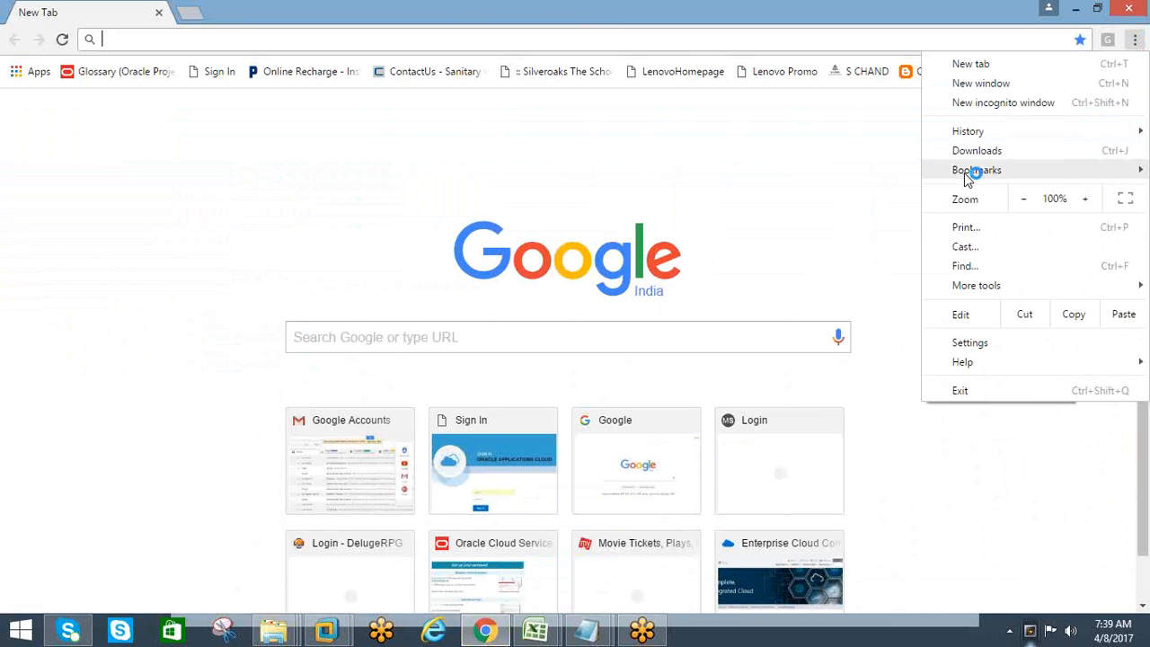
pyautogui.moveTo(965, 169)
pyautogui.click(322, 169)
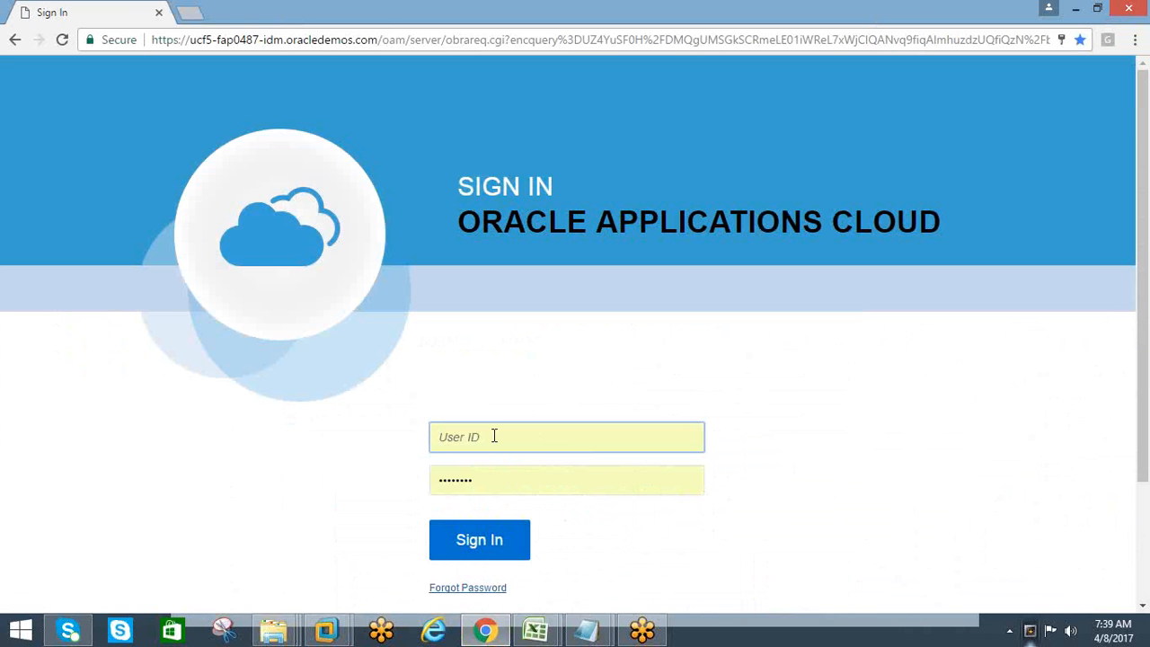
# Sign in to Oracle Applications Cloud with the user ID hcm.user and its account password
pyautogui.click(492, 435)
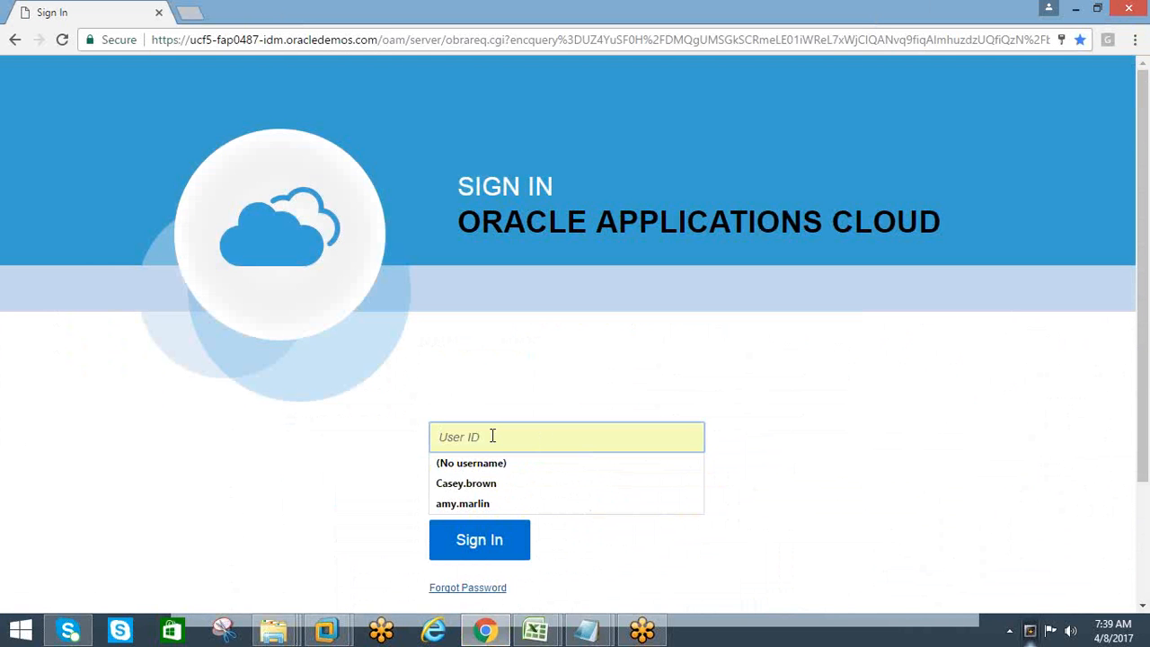
pyautogui.write('h')
pyautogui.write('.user')
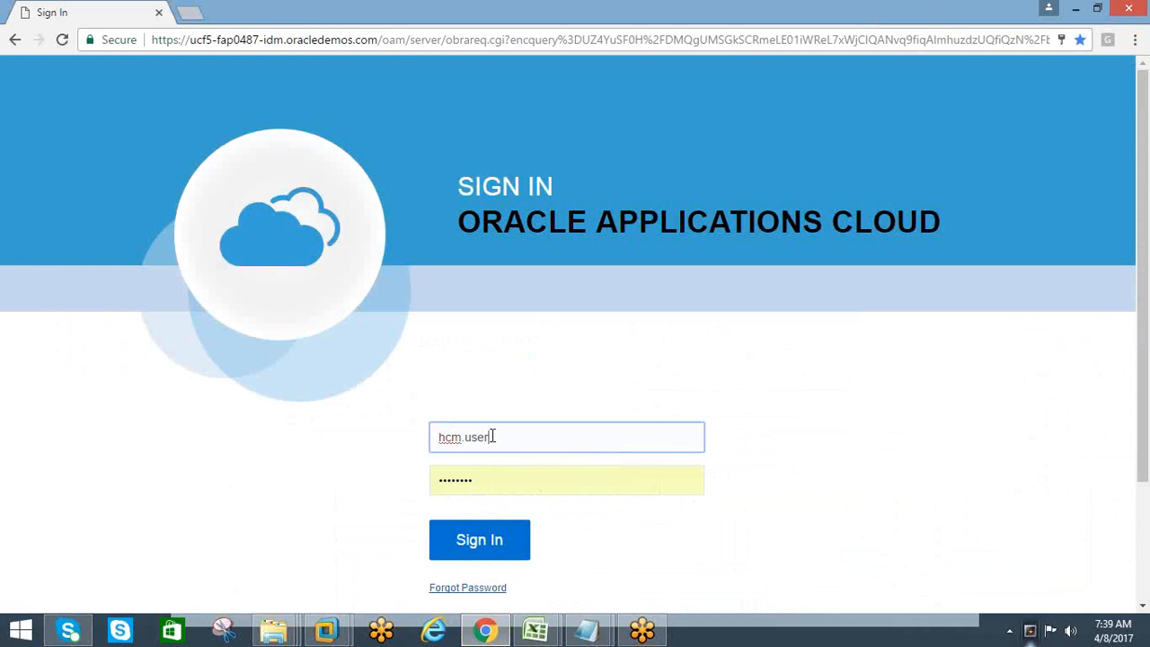
pyautogui.press('Tab')
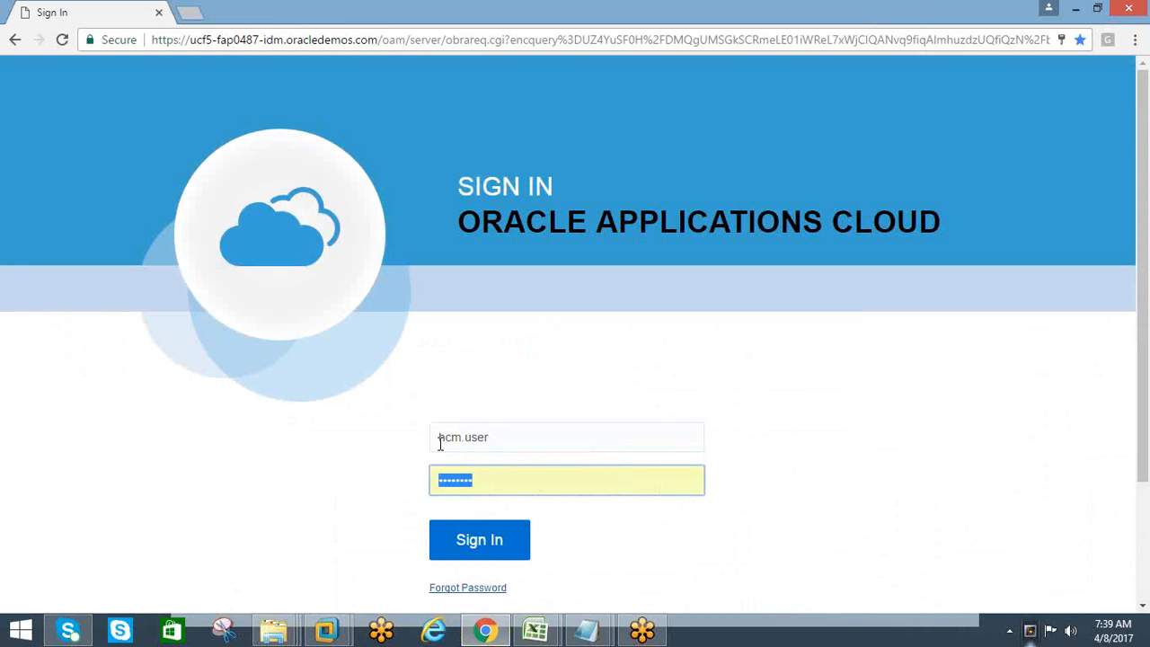
pyautogui.write('Welcom')
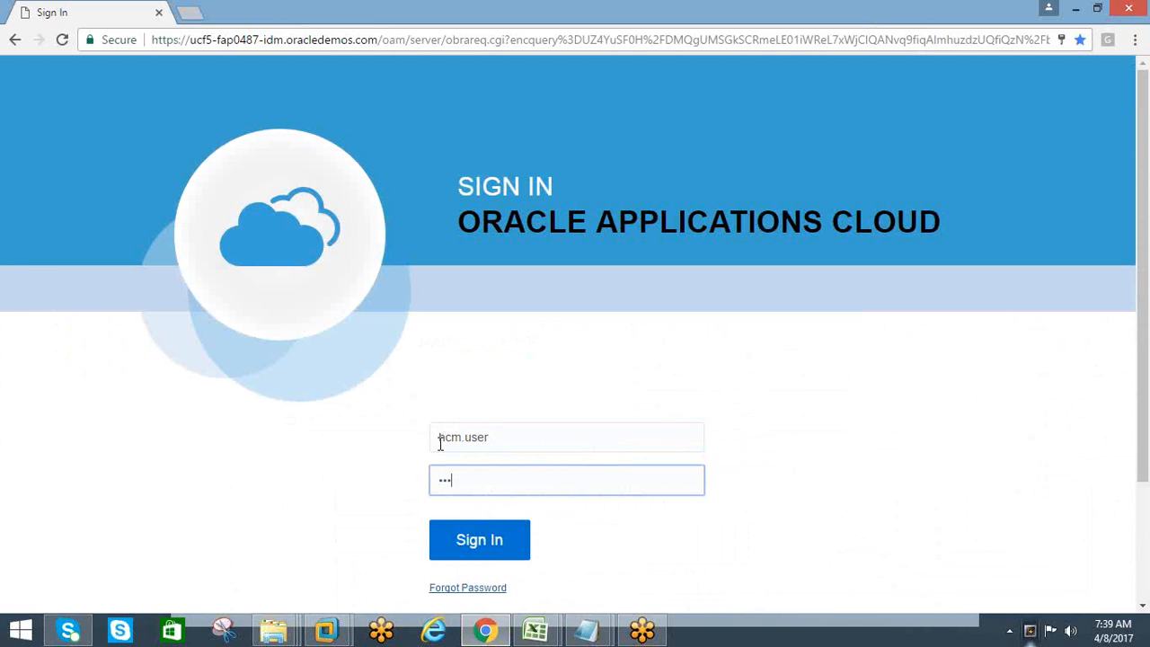
pyautogui.write('••••')
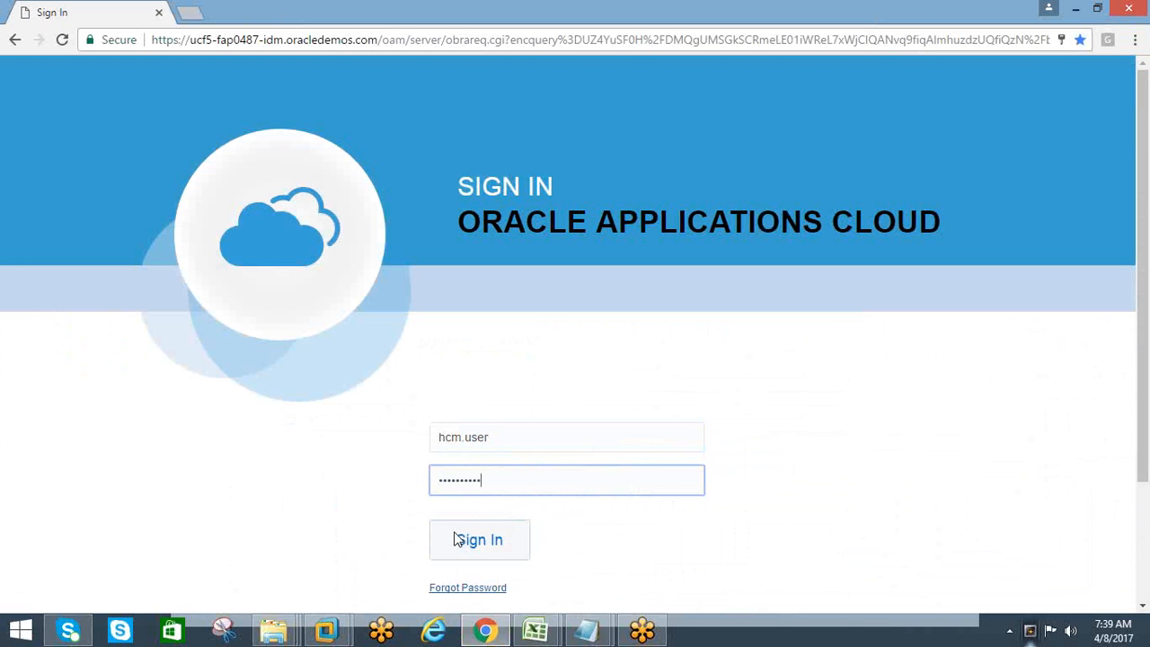
pyautogui.click(456, 539)
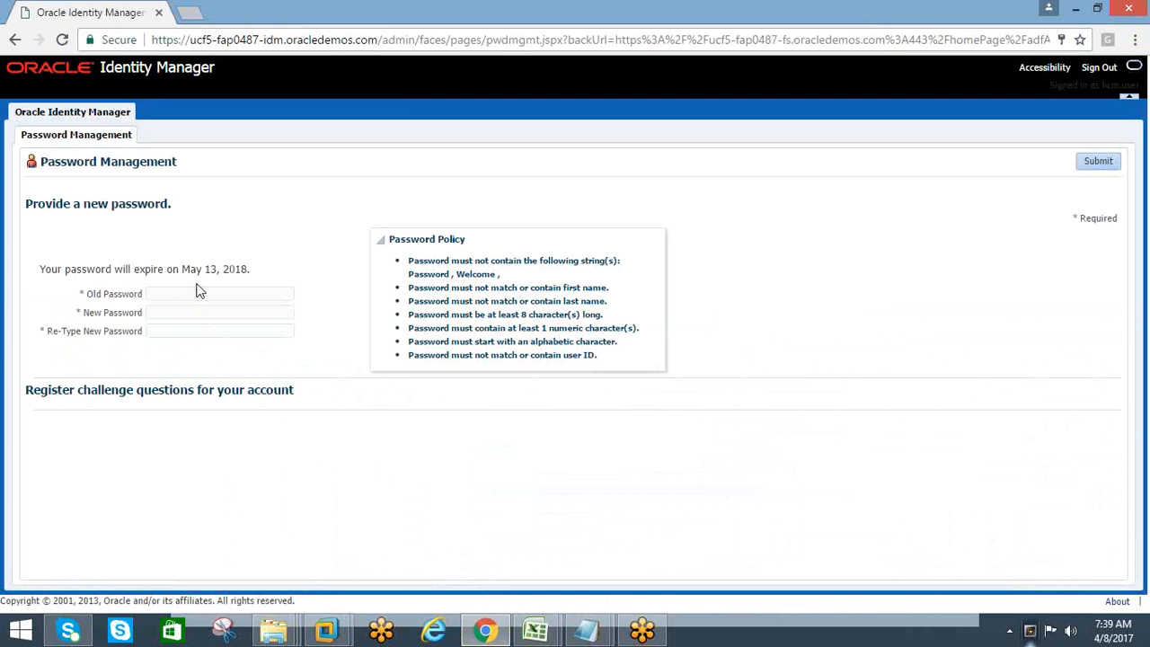
# Enter the current account password in the Old Password field of Password Management
pyautogui.click(168, 294)
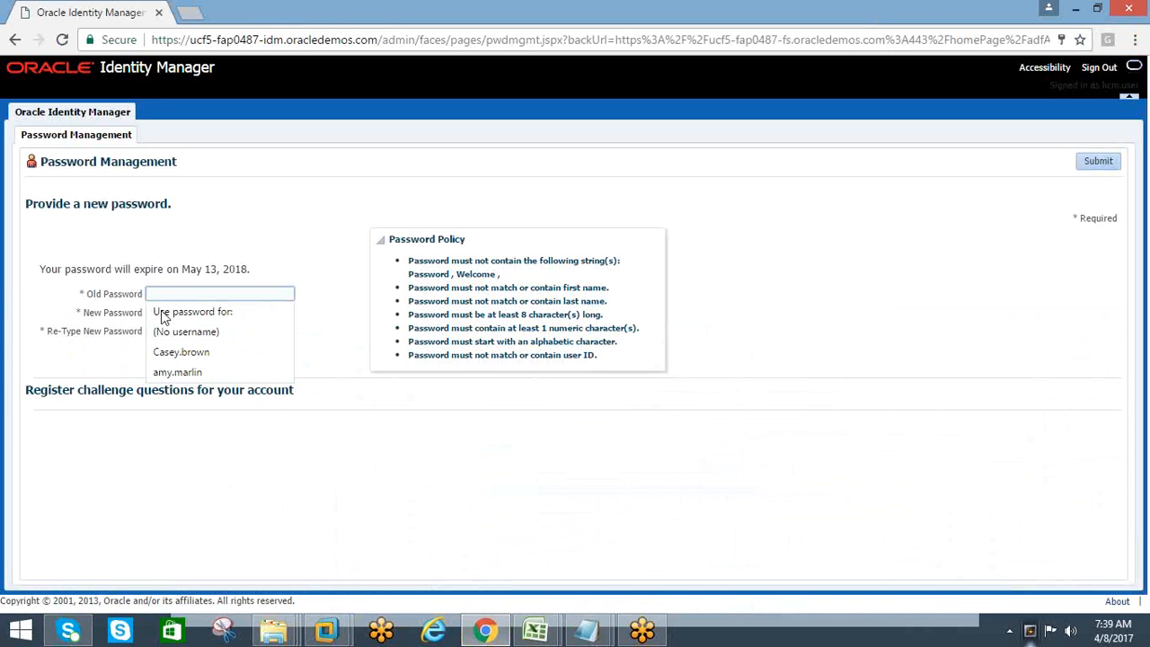
pyautogui.click(255, 375)
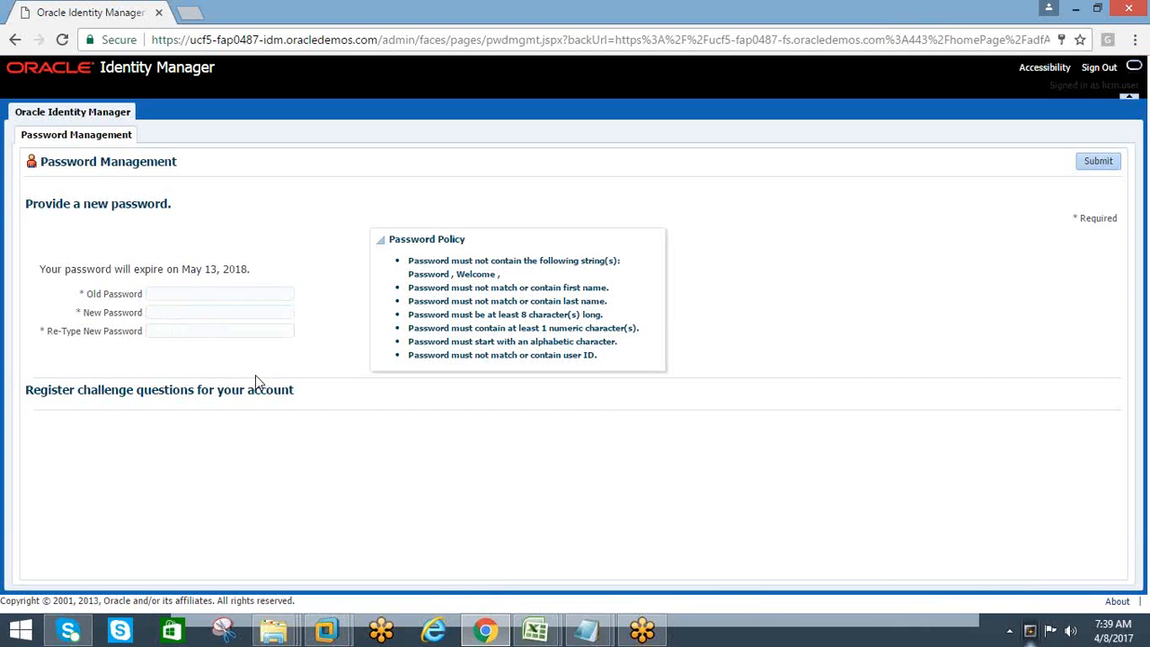
pyautogui.click(175, 297)
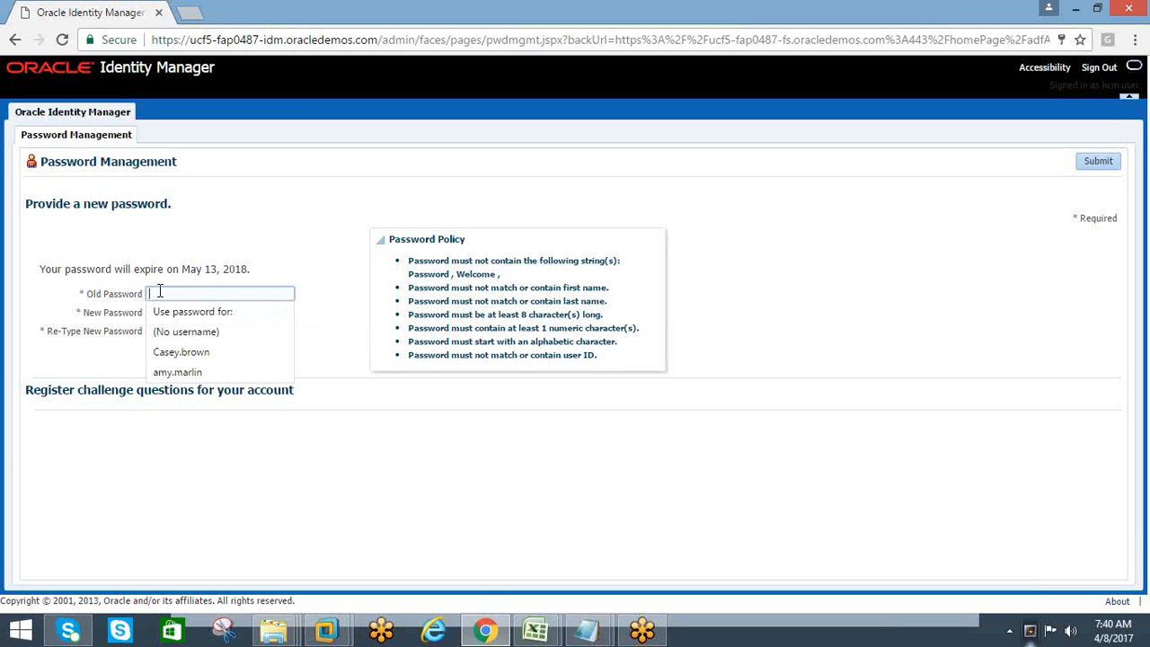
pyautogui.write('•••')
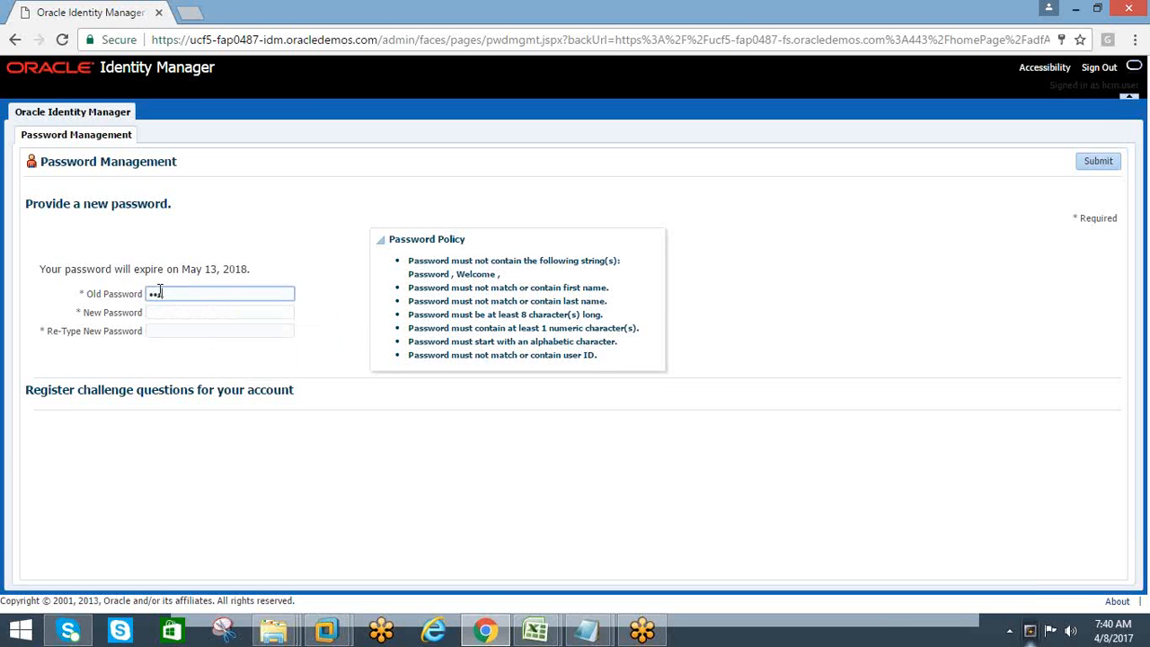
pyautogui.write('•••••••')
# Enter and retype the new account password, submit the change, and decline the browser's offer to update the saved password
pyautogui.click(160, 314)
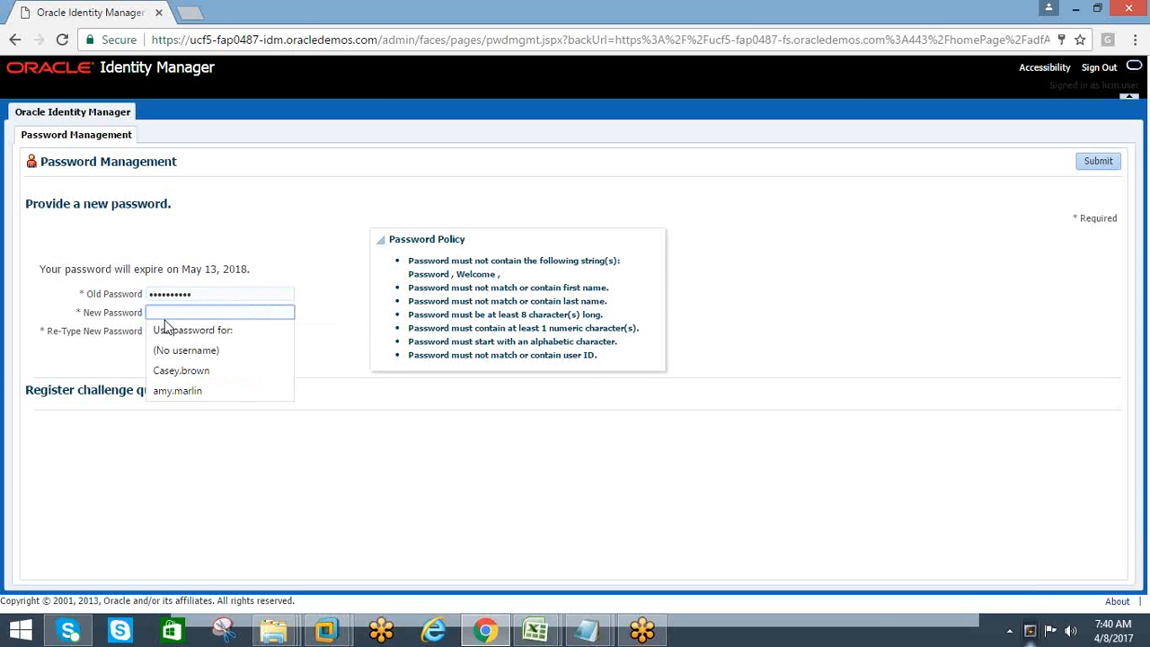
pyautogui.write('•••')
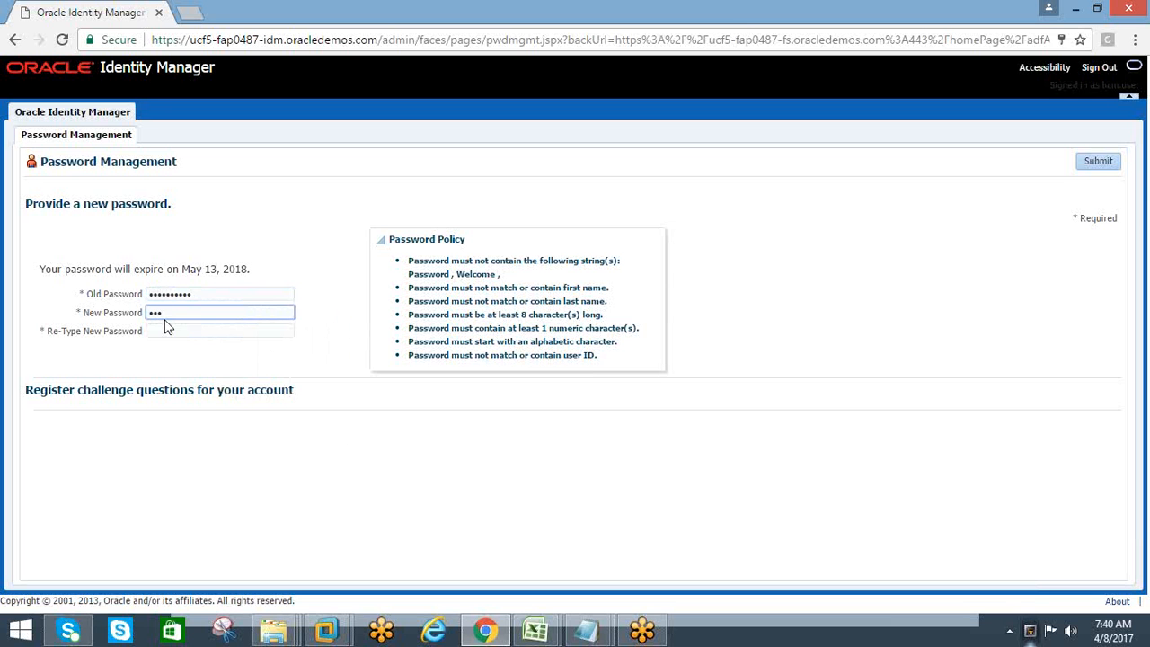
pyautogui.write('•••••••')
pyautogui.press('Tab')
pyautogui.write('•••')
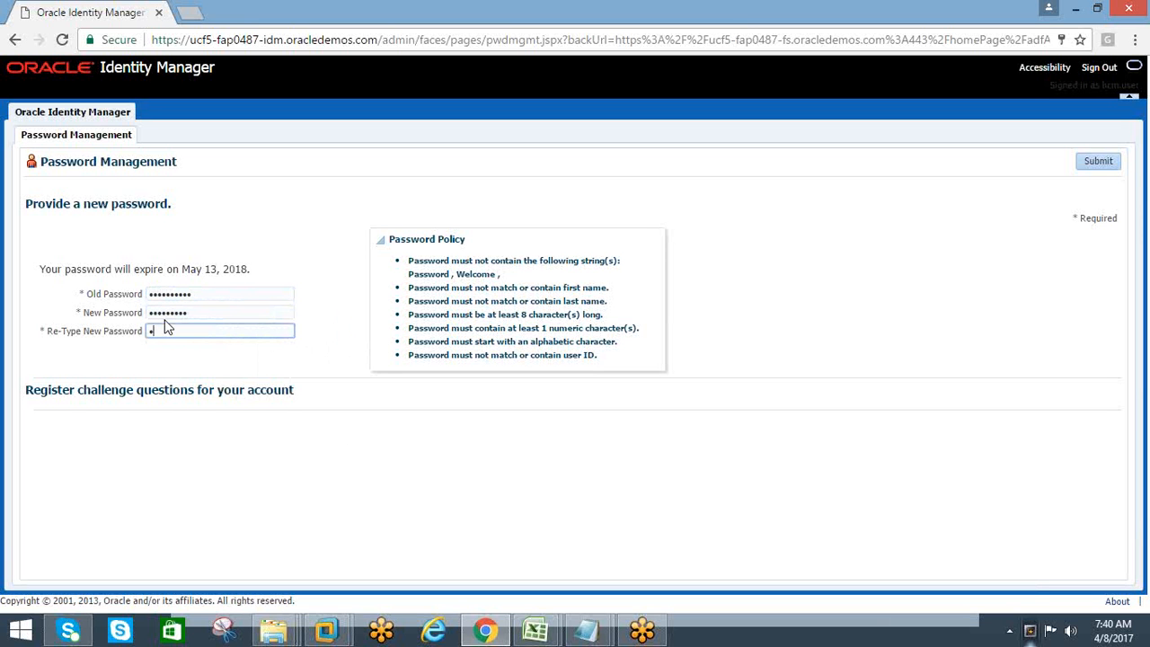
pyautogui.write('••••••')
pyautogui.click(1095, 165)
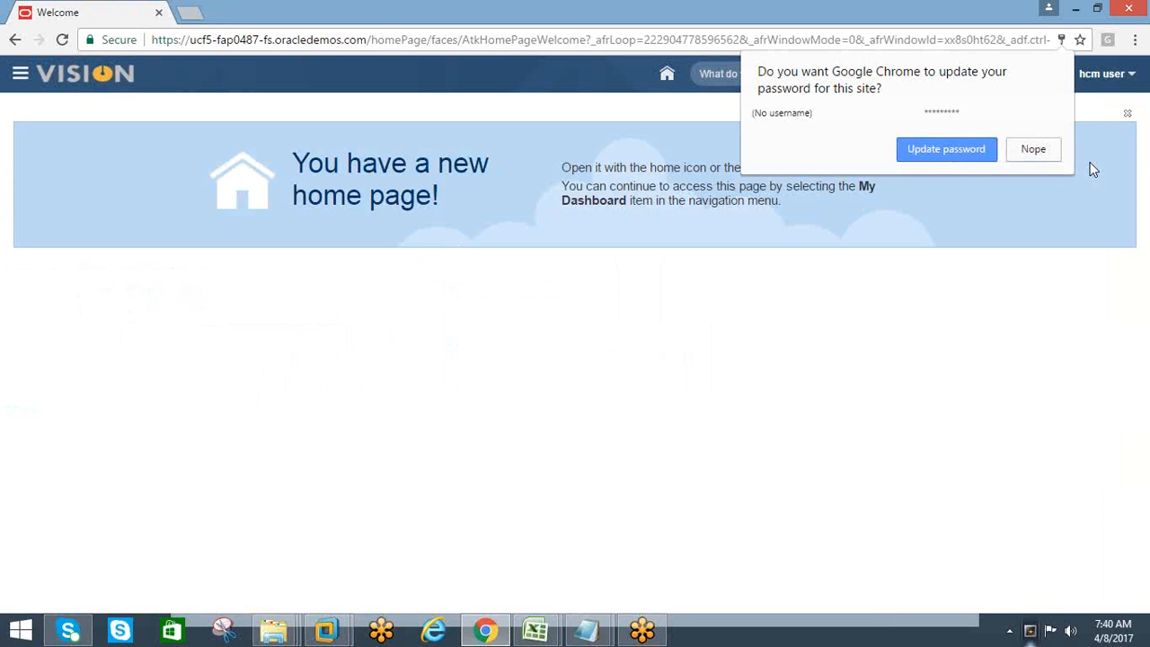
pyautogui.click(1034, 153)
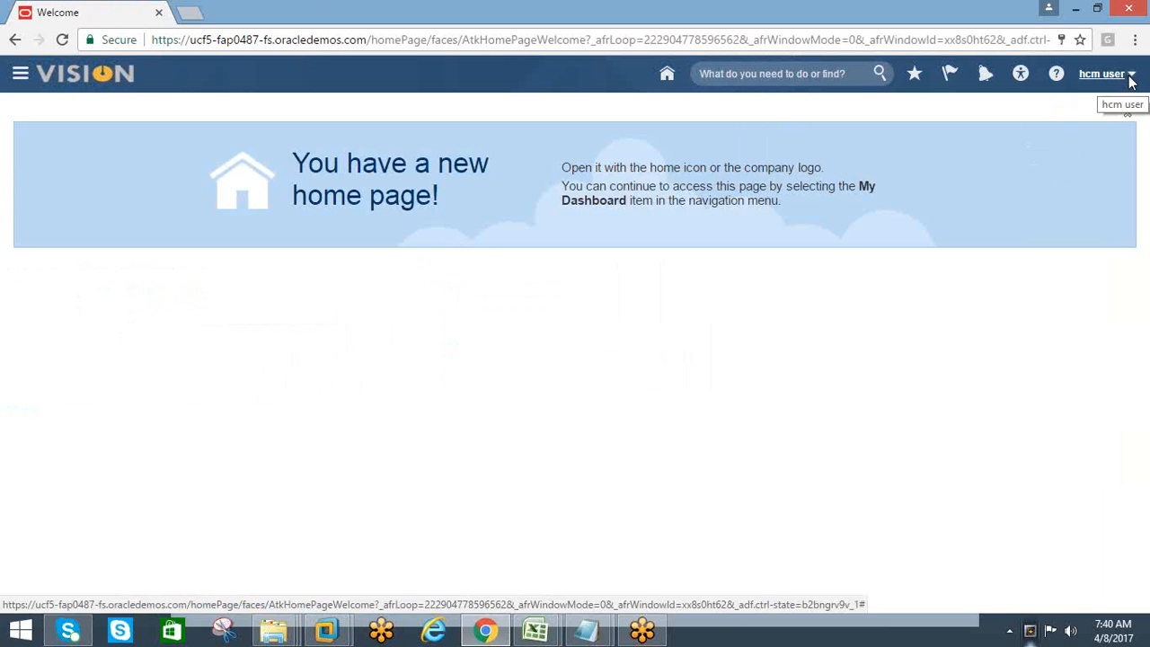
# Switch to the HCM Training_AMAN workbook and fill the Assign Roles cell A4 with yellow
pyautogui.moveTo(538, 632)
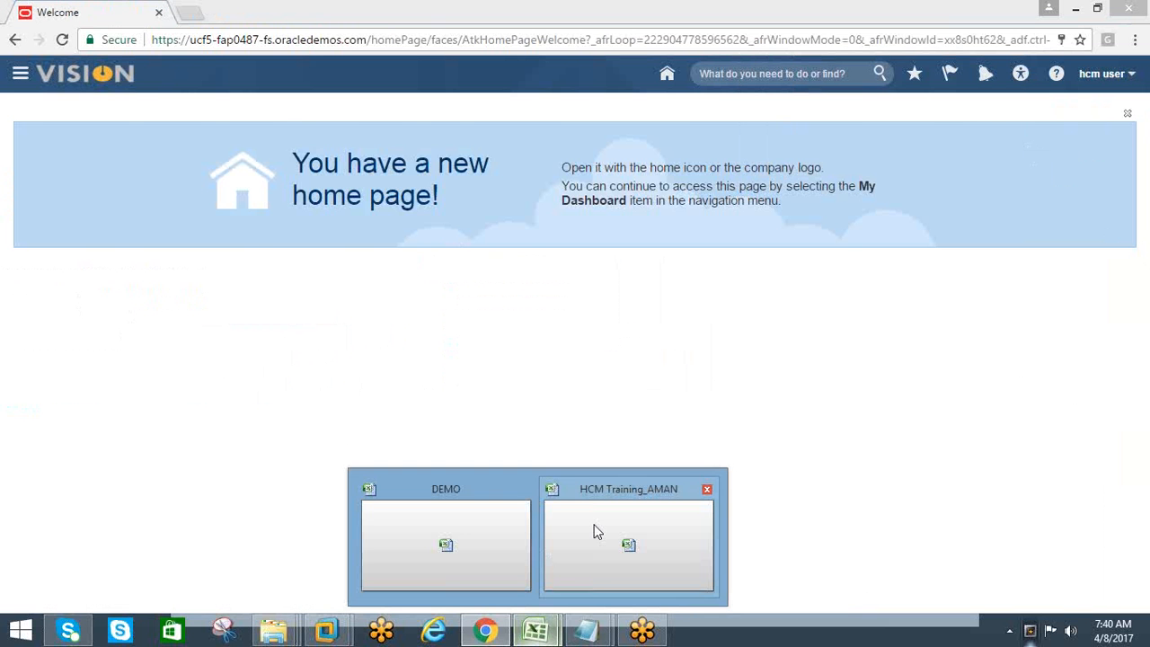
pyautogui.click(592, 531)
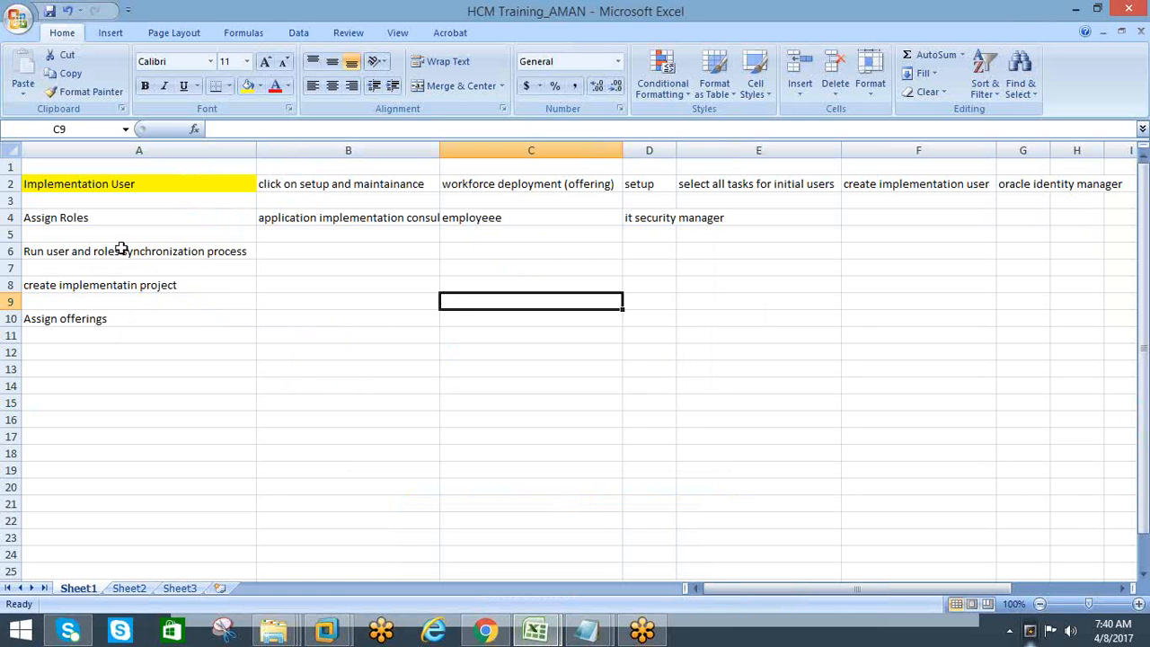
pyautogui.click(90, 220)
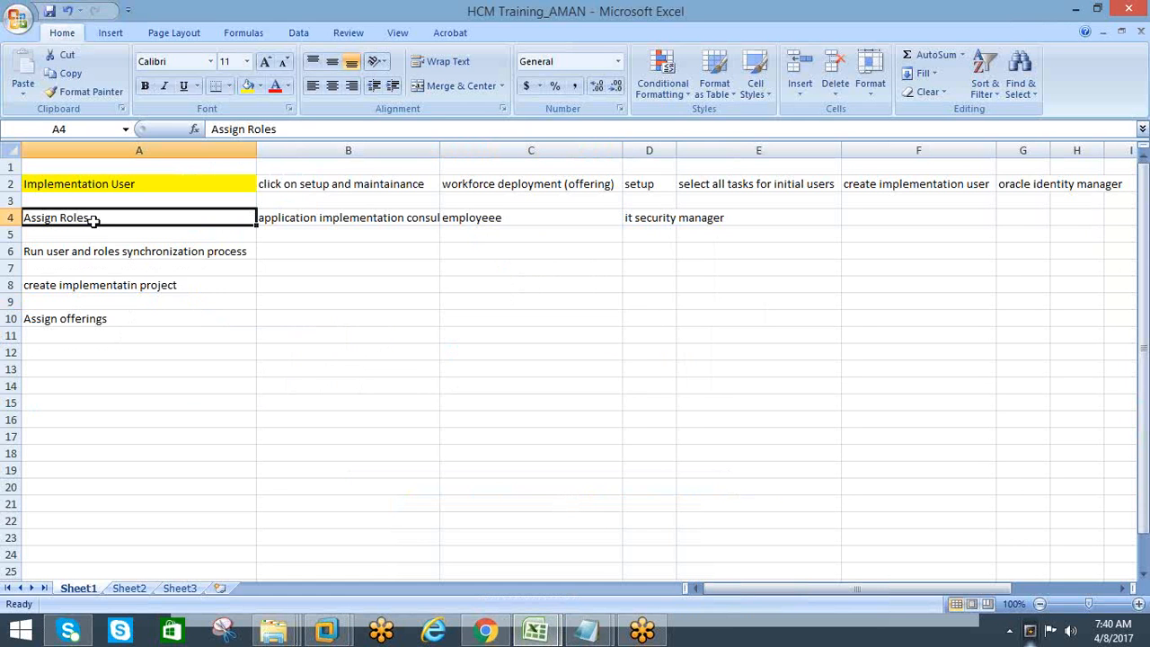
pyautogui.click(259, 85)
pyautogui.click(288, 212)
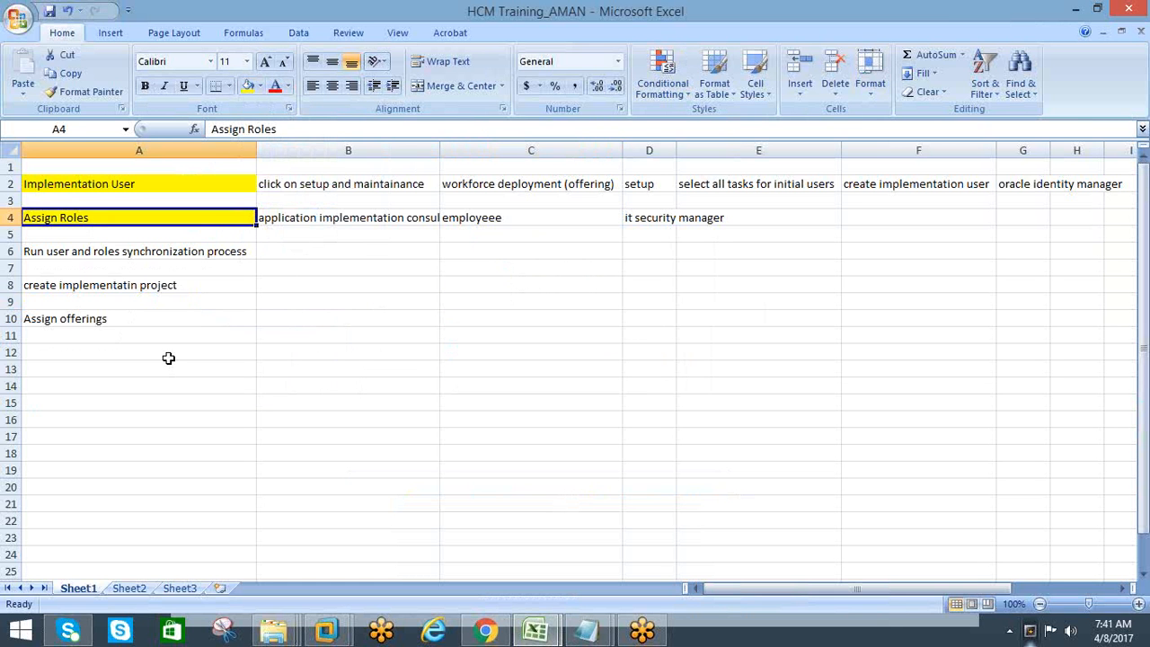
# Widen column A slightly beyond the text of the role synchronization entry
pyautogui.click(98, 184)
pyautogui.click(103, 220)
pyautogui.click(110, 258)
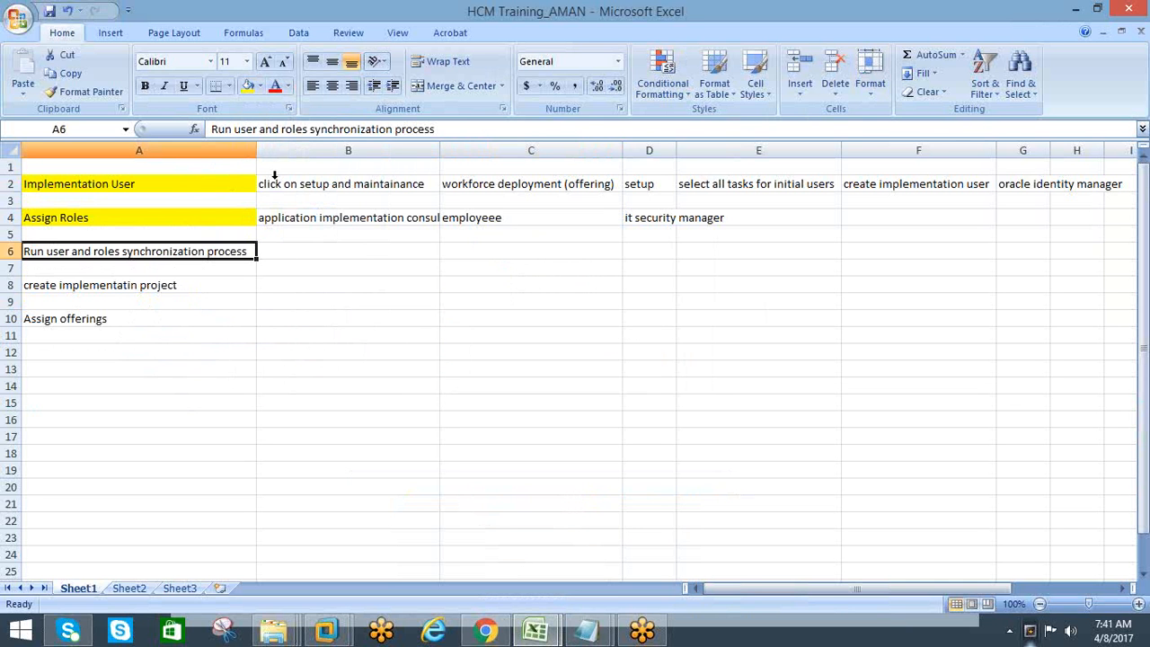
pyautogui.moveTo(259, 150); pyautogui.dragTo(267, 150)
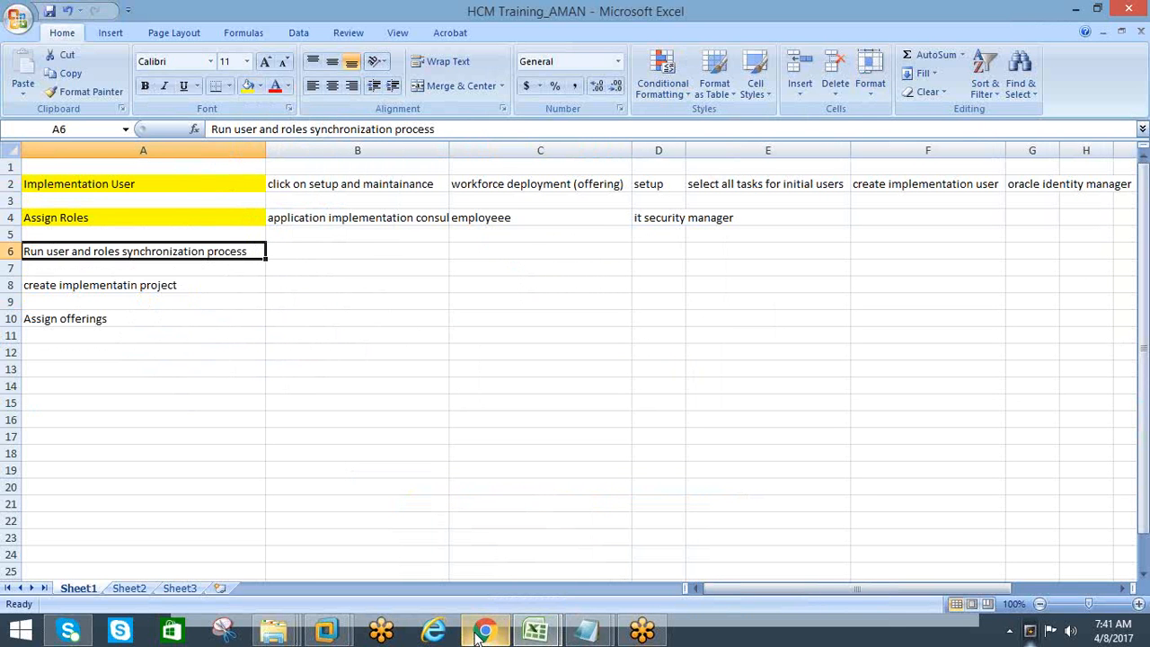
# Switch to Oracle Applications Cloud in Chrome and start creating an implementation project from Setup and Maintenance
pyautogui.moveTo(485, 636)
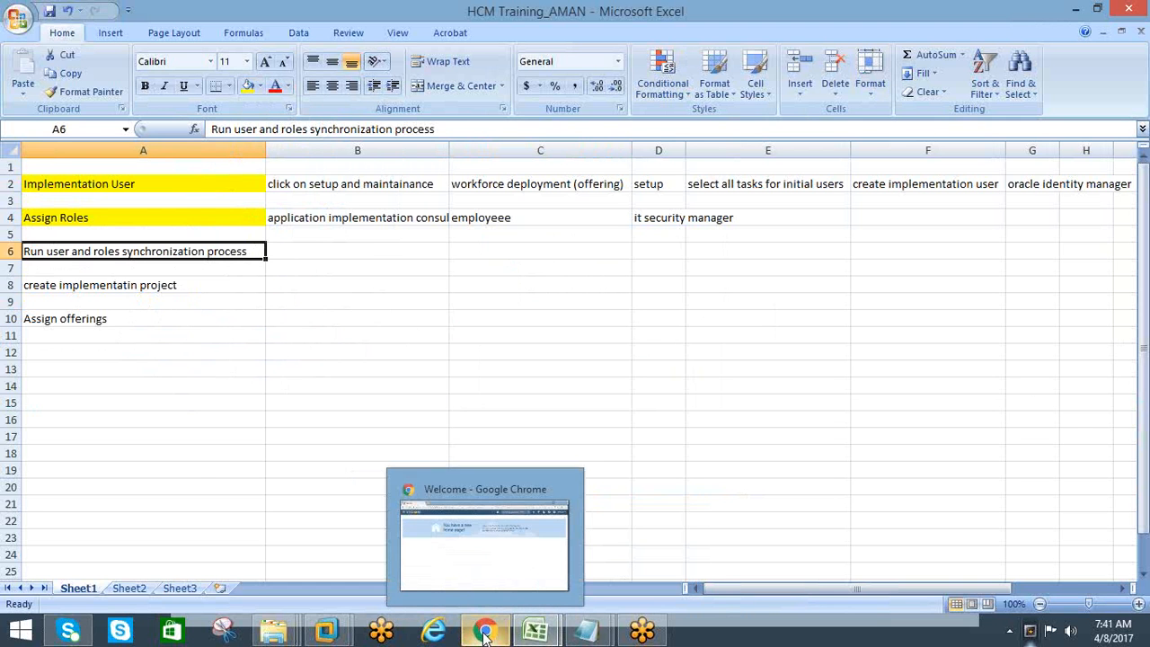
pyautogui.click(113, 334)
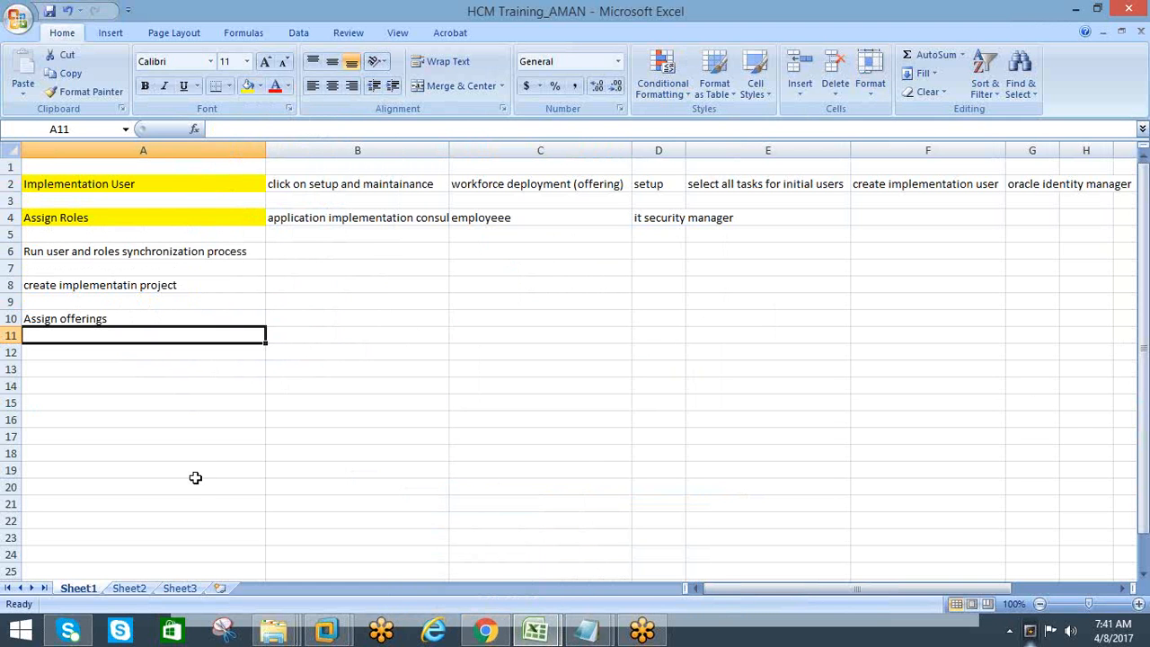
pyautogui.moveTo(326, 636)
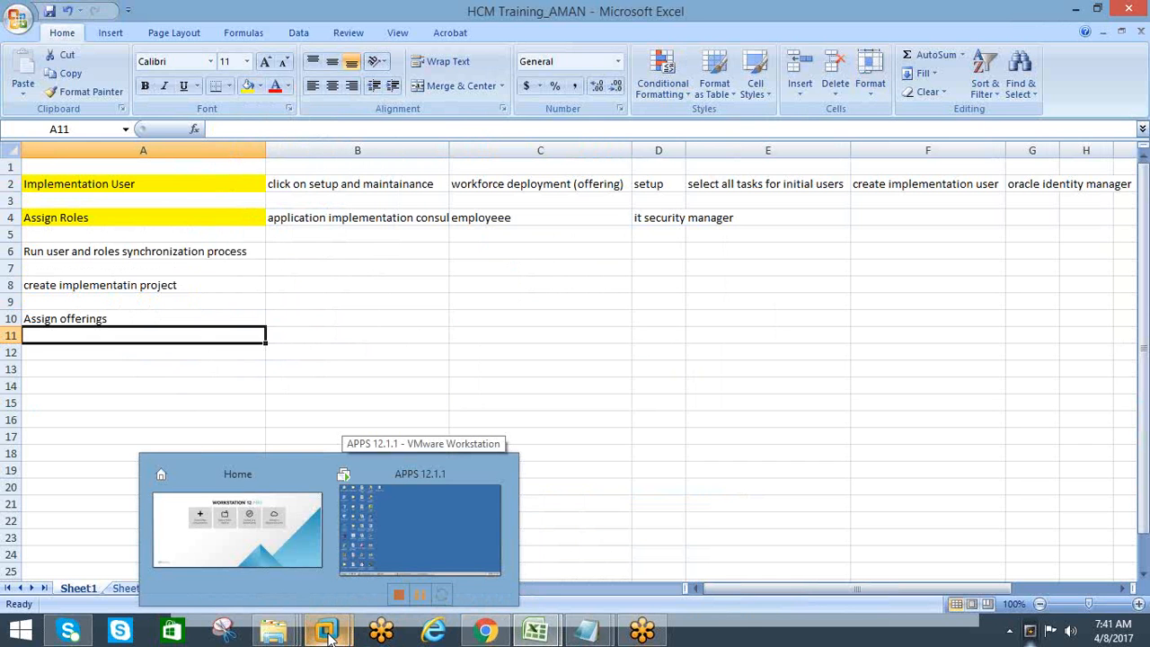
pyautogui.click(485, 631)
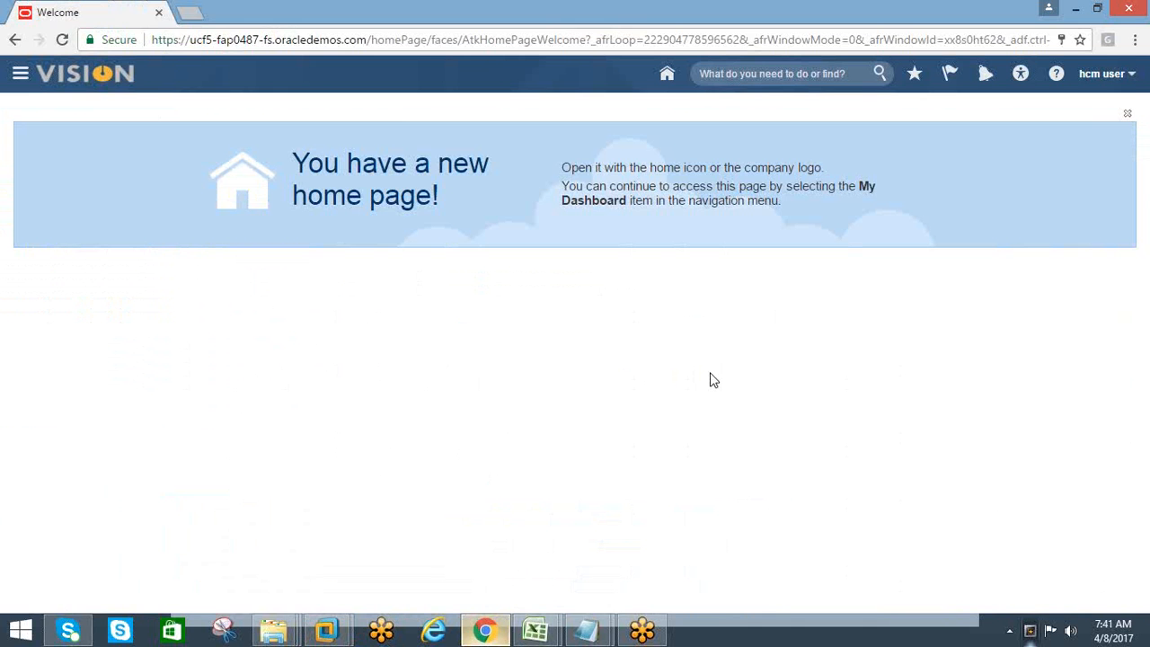
pyautogui.click(1131, 79)
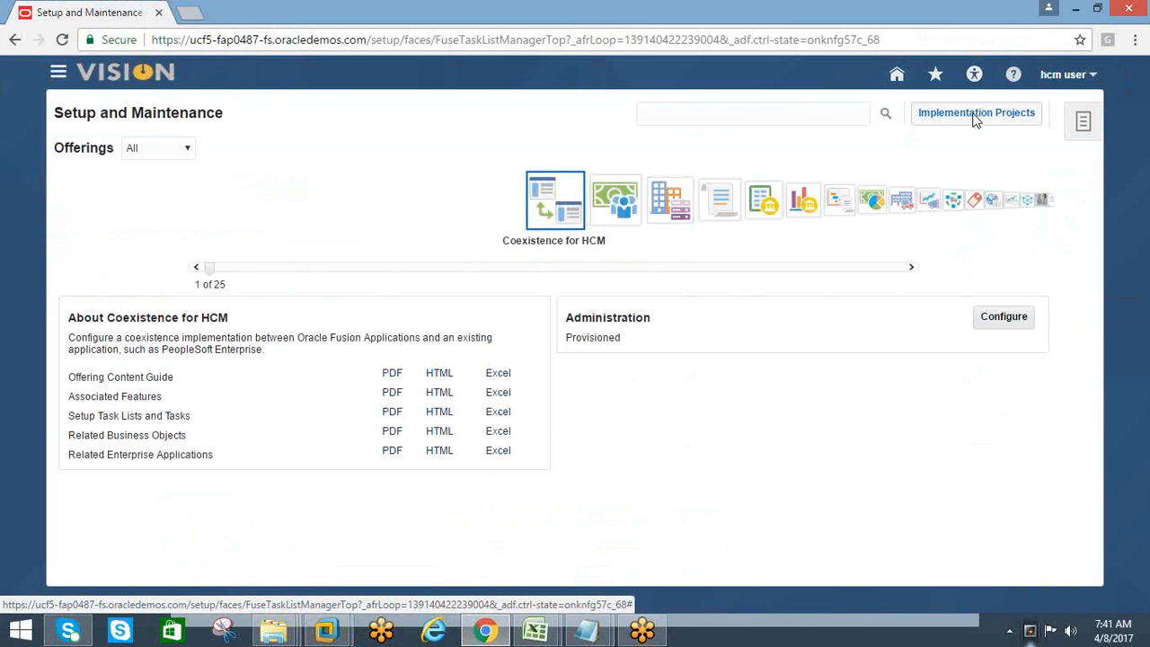
pyautogui.click(976, 113)
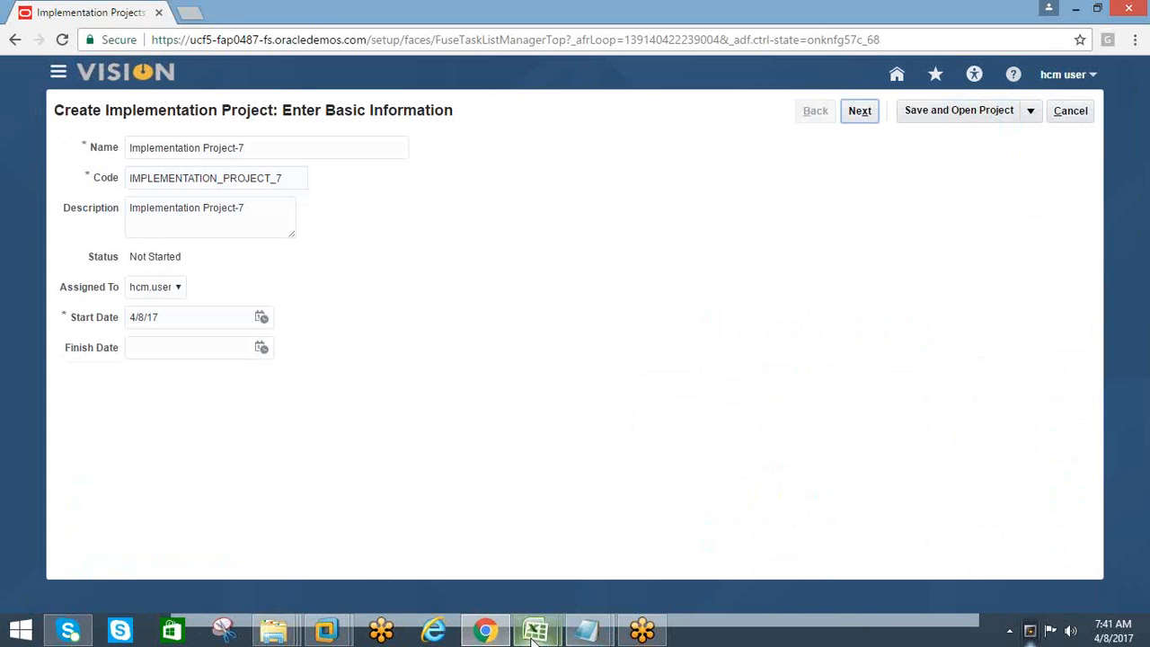
# Switch to the HCM Training_AMAN workbook, fill the implementation project cell A8 with yellow, and select B8
pyautogui.moveTo(535, 630)
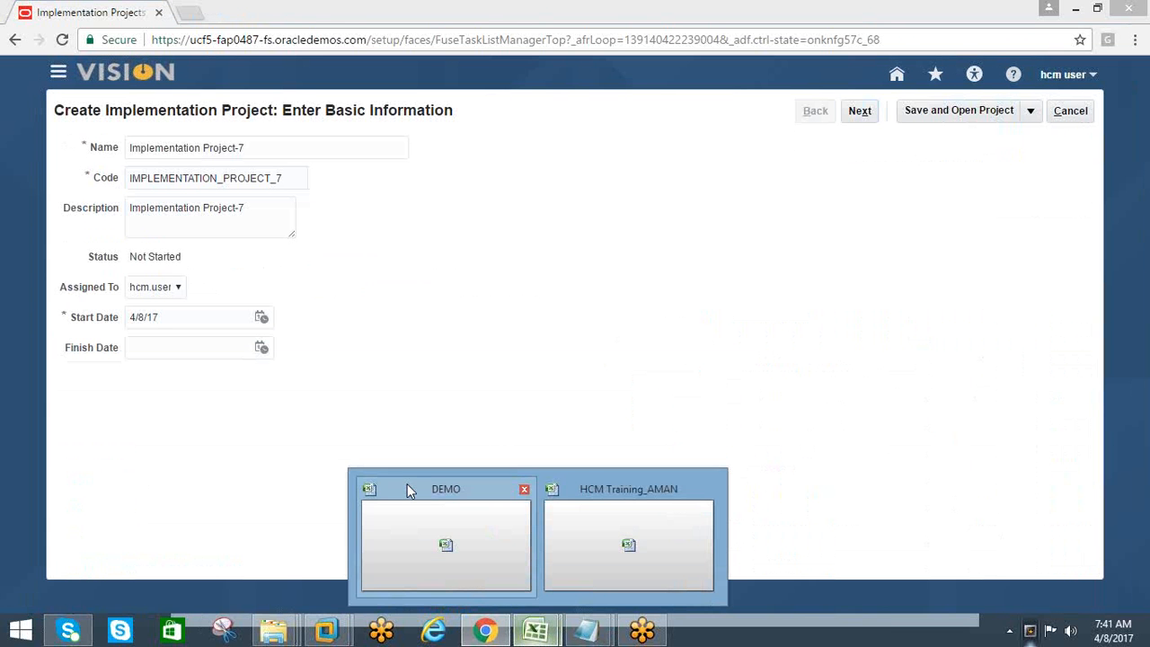
pyautogui.click(570, 539)
pyautogui.click(69, 289)
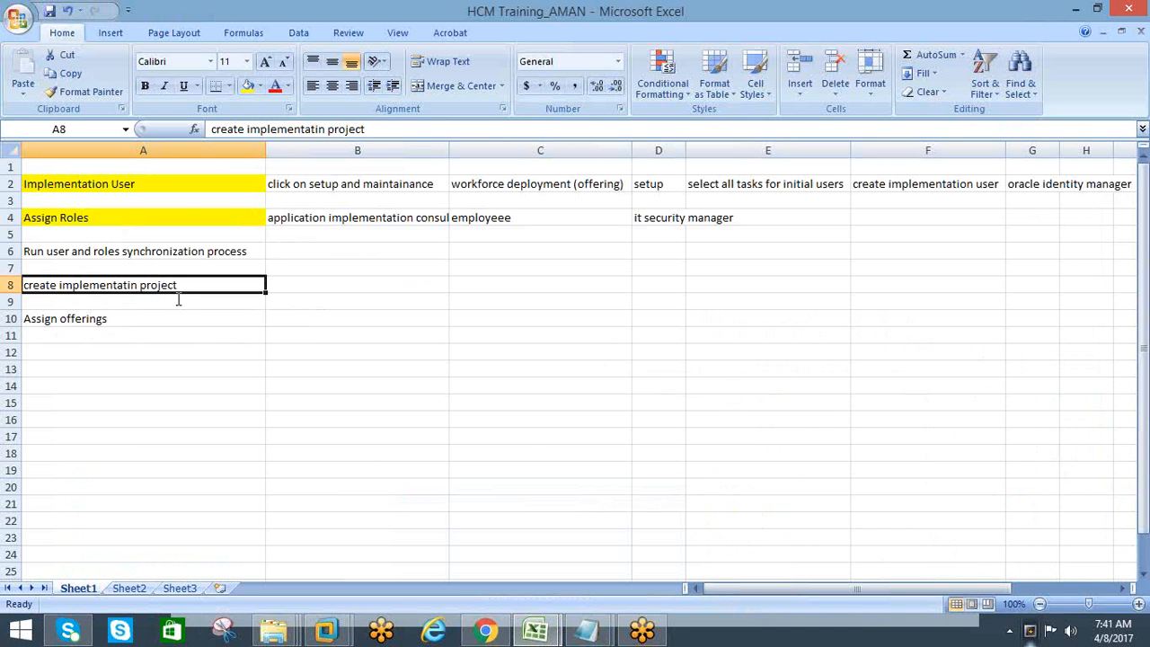
pyautogui.click(239, 84)
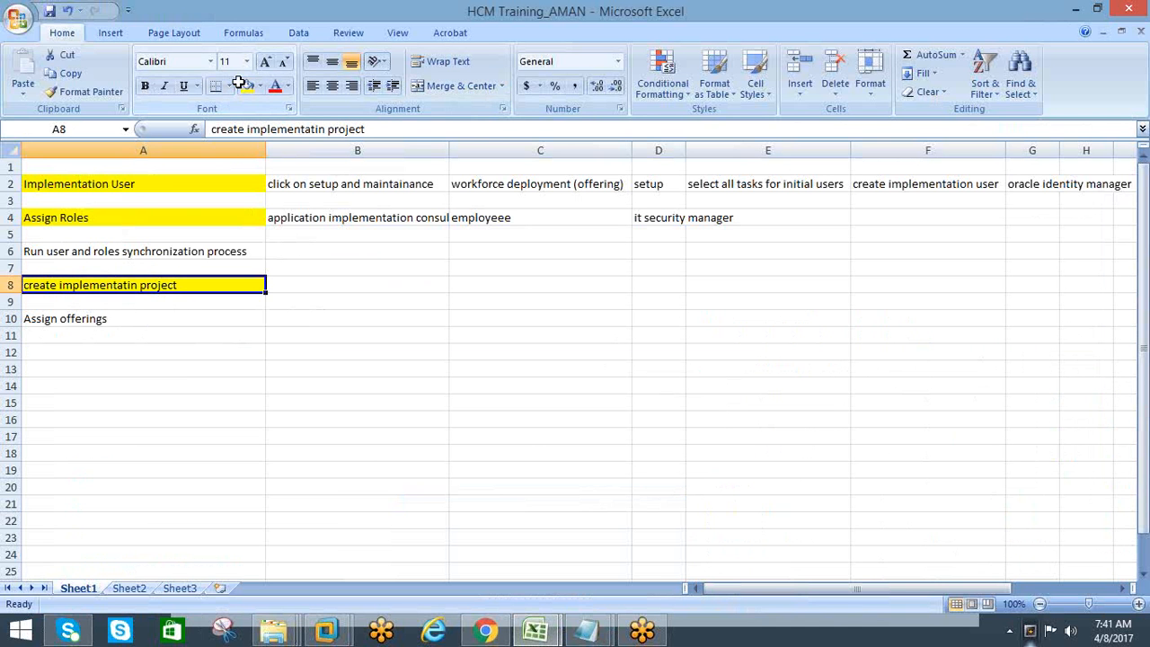
pyautogui.click(292, 286)
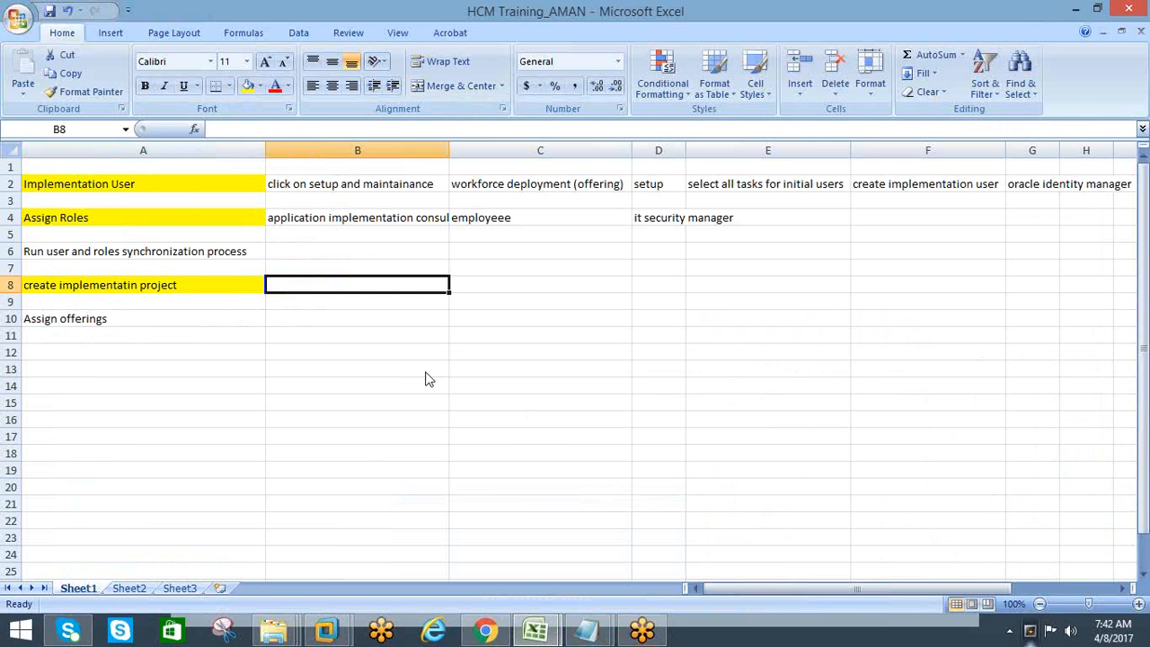
# Switch back to the implementation project form in Chrome and select the whole default project name
pyautogui.hotkey('alt', 'Tab')
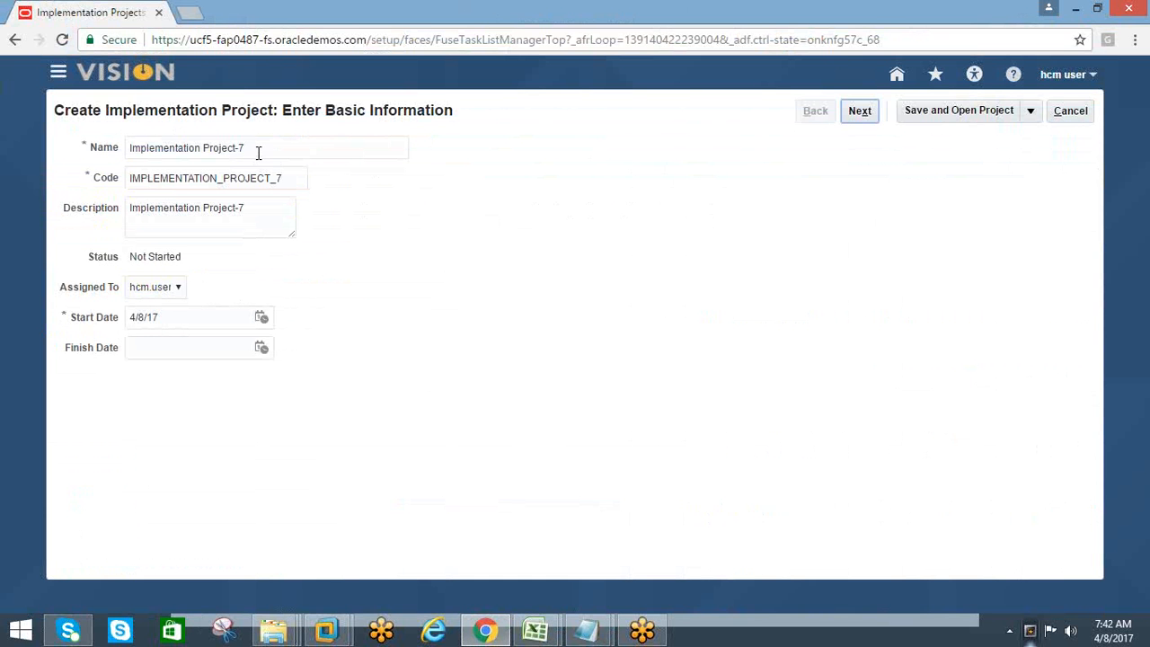
pyautogui.moveTo(256, 148); pyautogui.dragTo(52, 148)
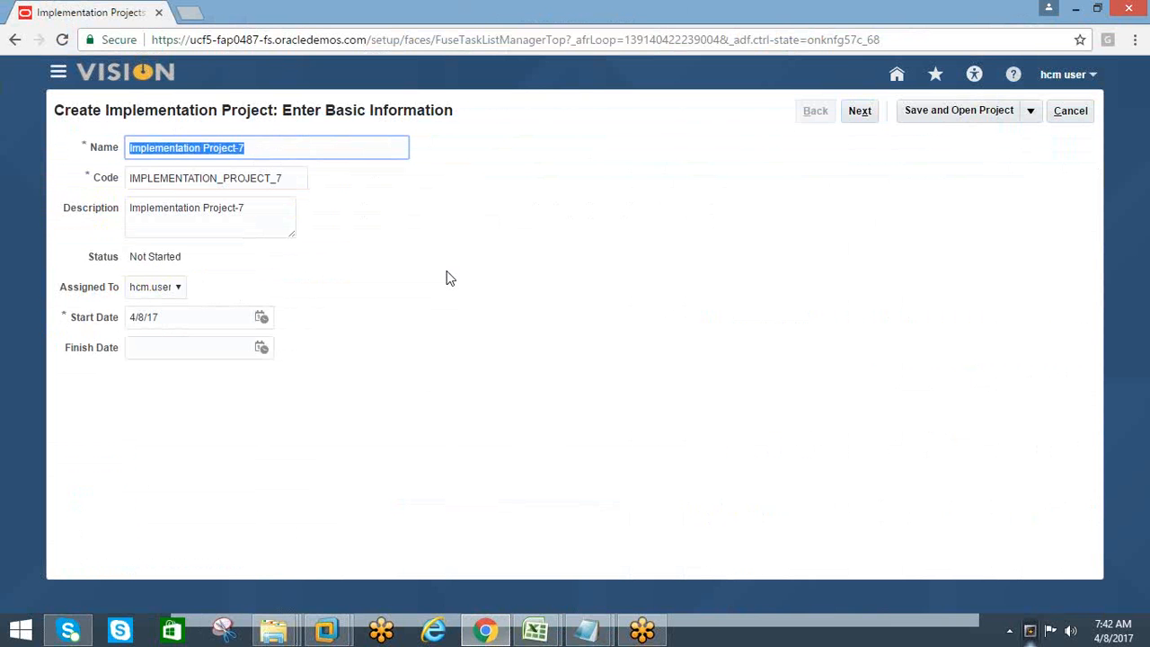
pyautogui.rightClick(724, 638)
pyautogui.click(772, 553)
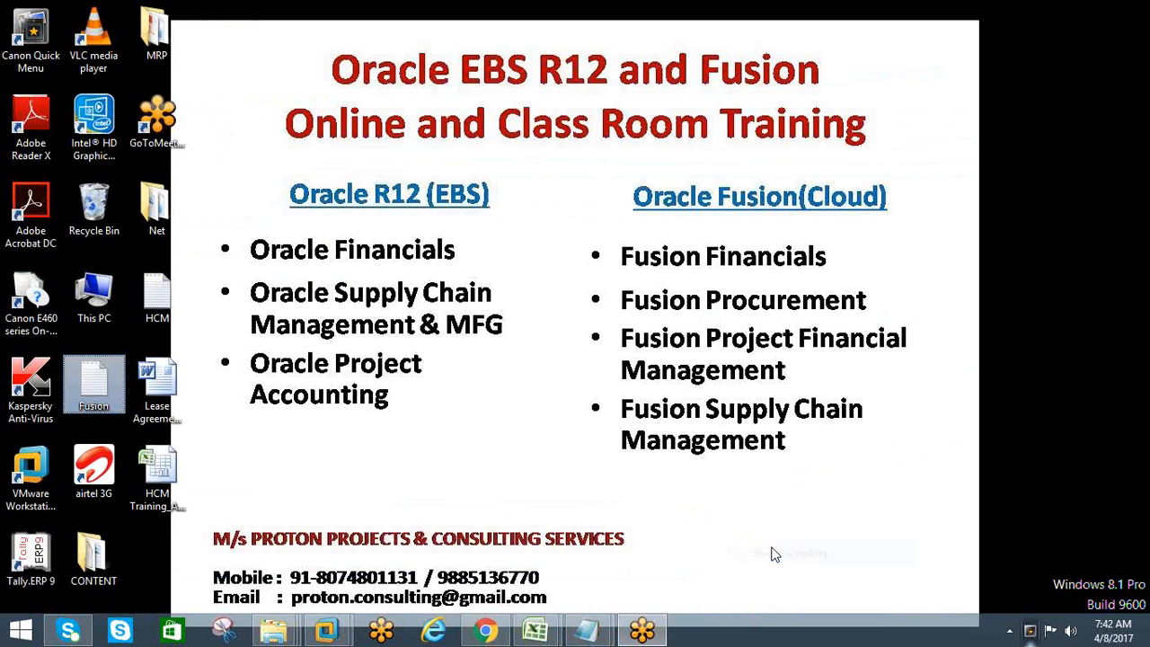
pyautogui.click(643, 627)
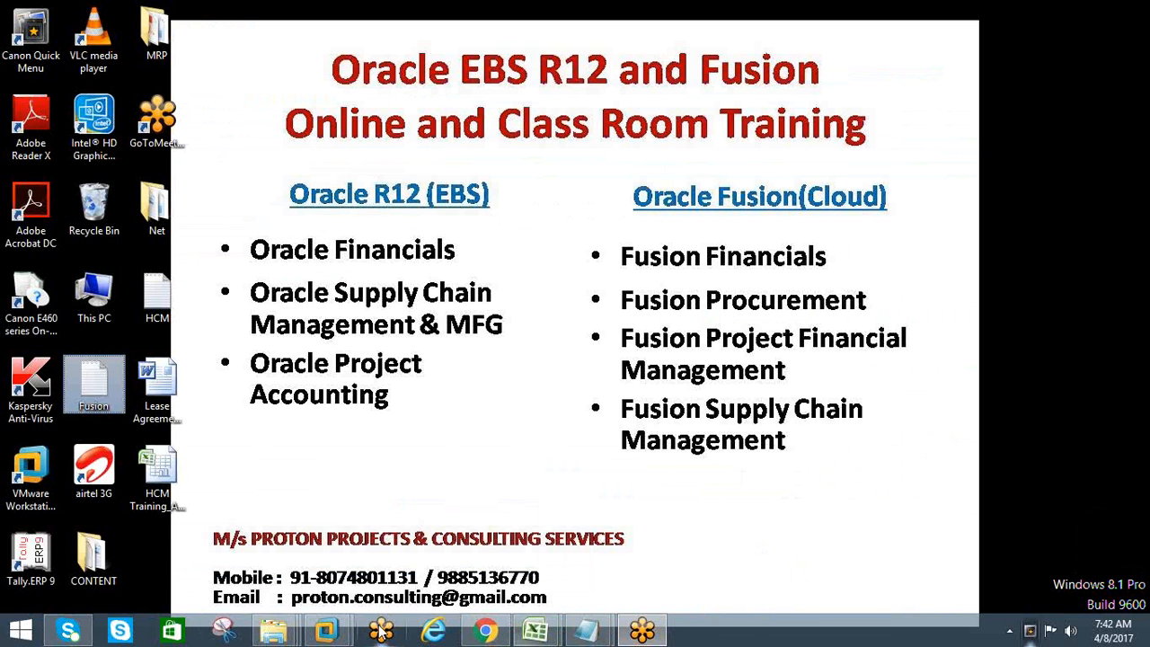
pyautogui.click(485, 630)
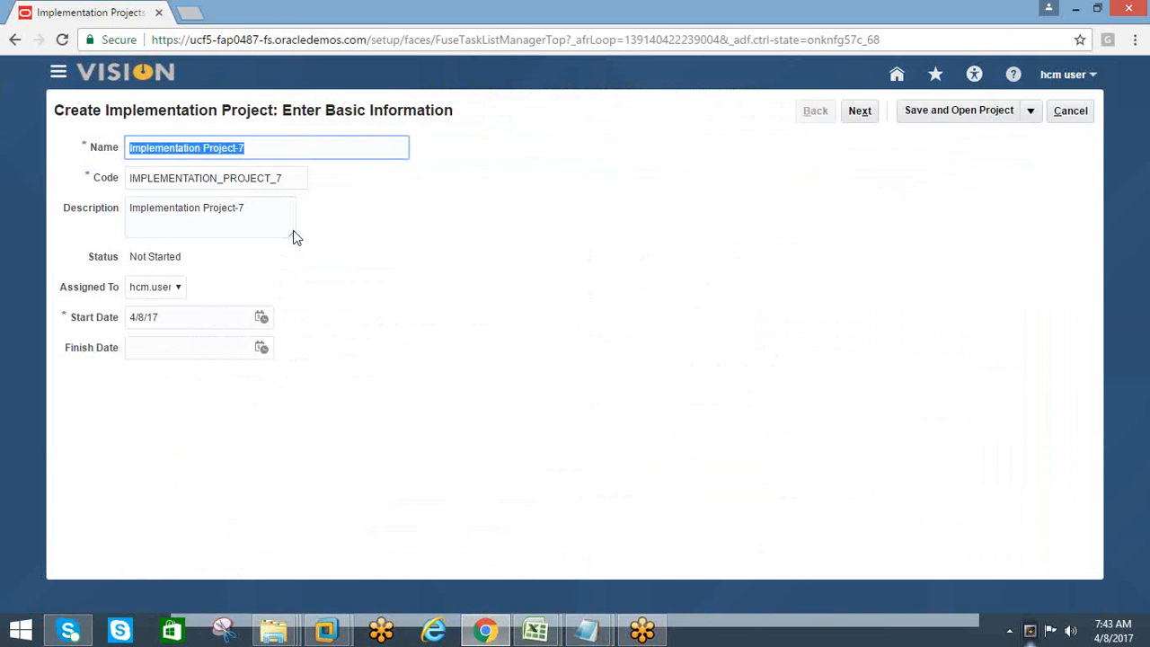
# Name the implementation project CISCO_HCM_PROJECT, letting the code and description update to match
pyautogui.write('CIC')
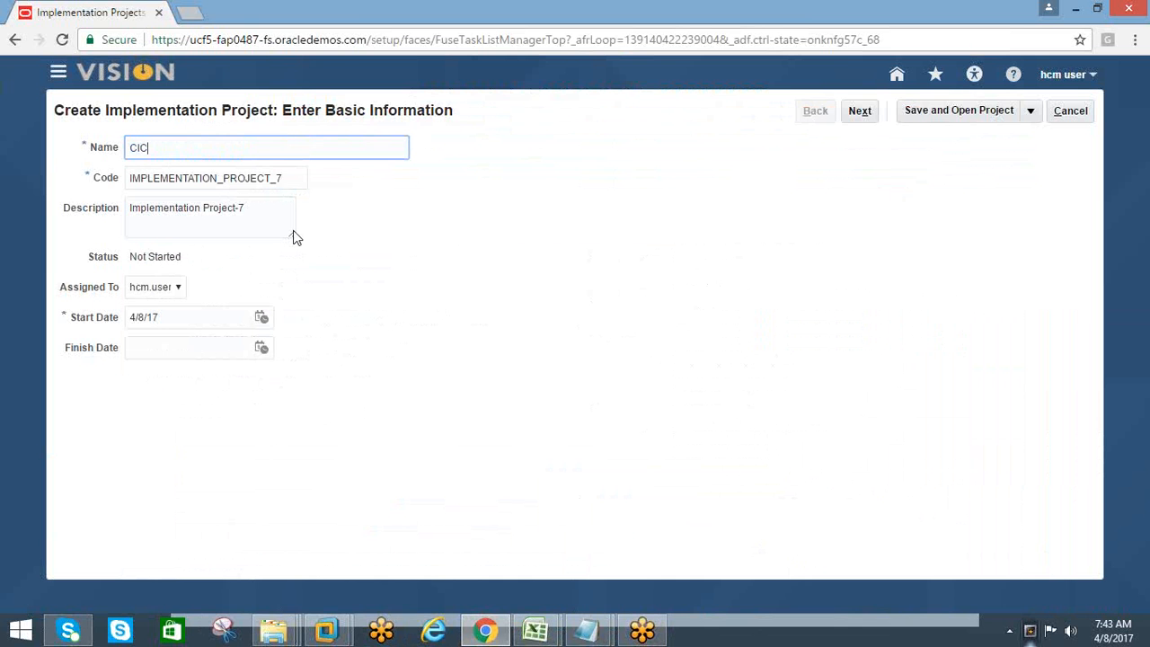
pyautogui.press('BackSpace')
pyautogui.write('SCO_HCM_PROJECT')
pyautogui.press('Tab')
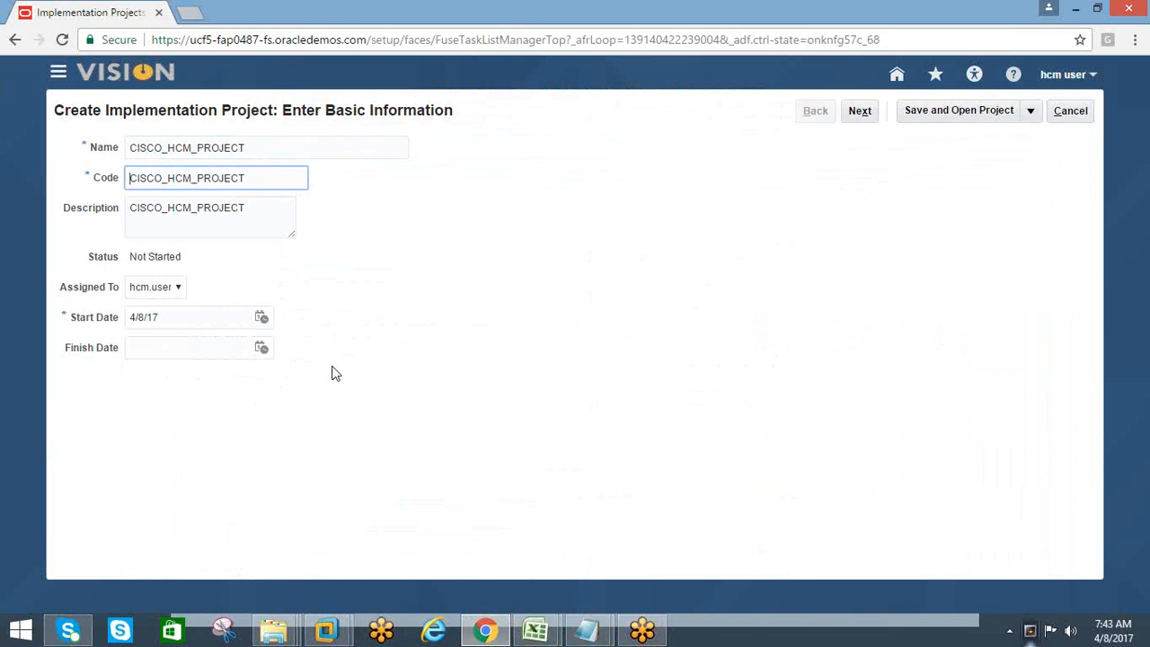
# Copy the project name CISCO_HCM_PROJECT into cell B8 of the HCM Training_AMAN workbook
pyautogui.click(204, 150)
pyautogui.doubleClick(149, 151)
pyautogui.hotkey('ctrl', 'c')
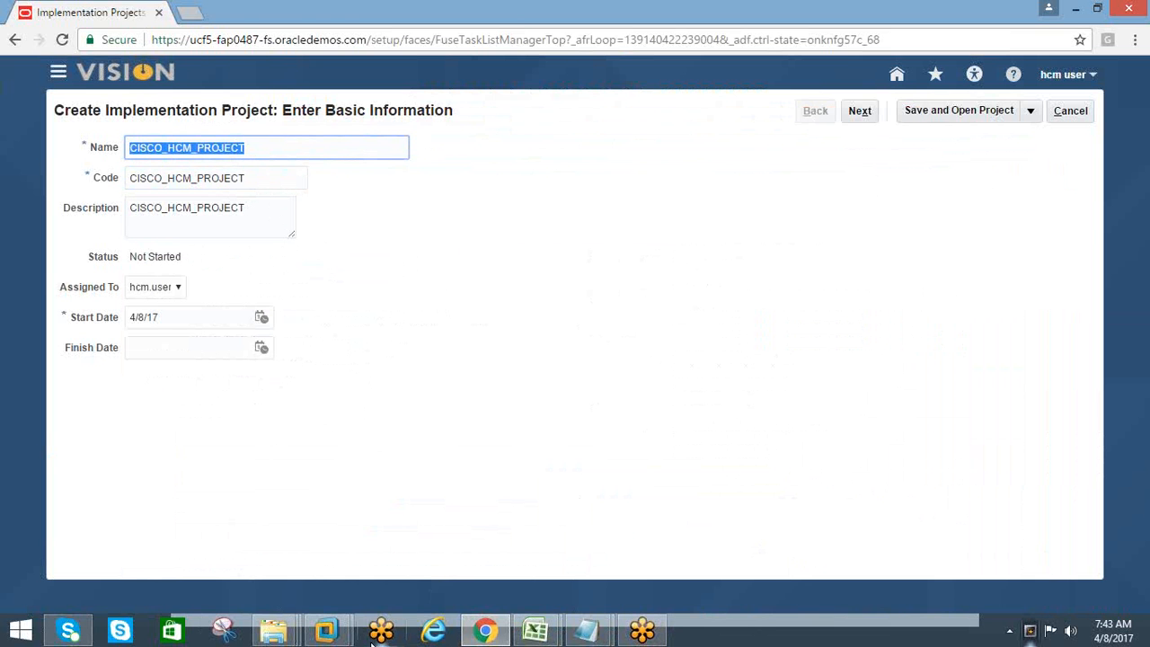
pyautogui.click(536, 632)
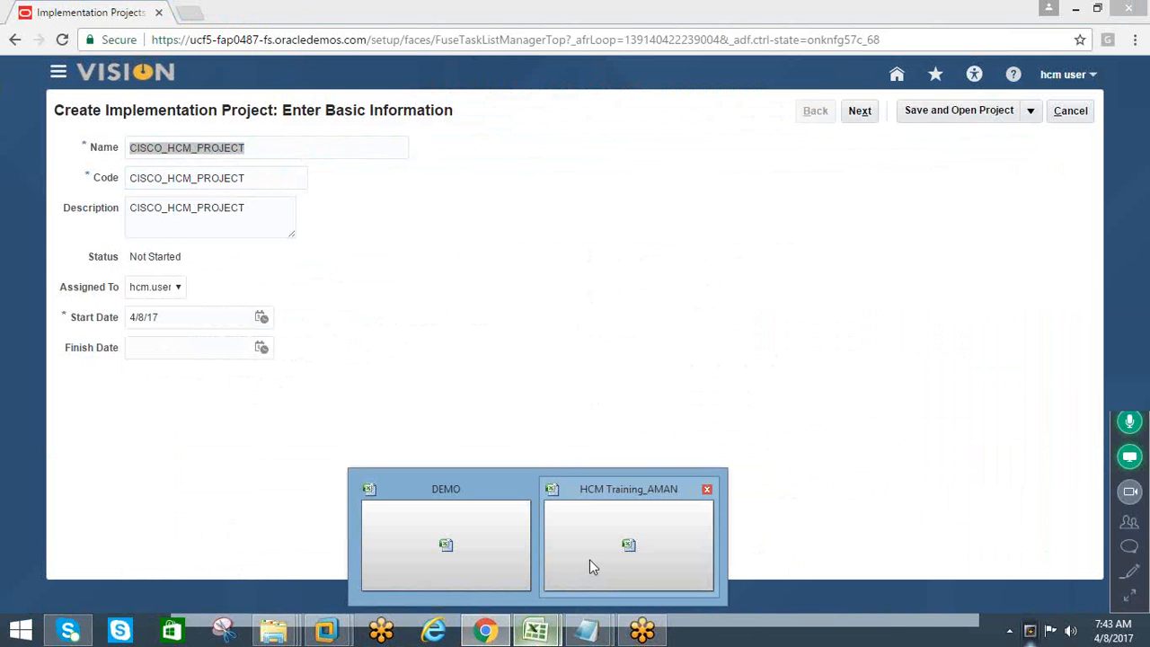
pyautogui.click(590, 558)
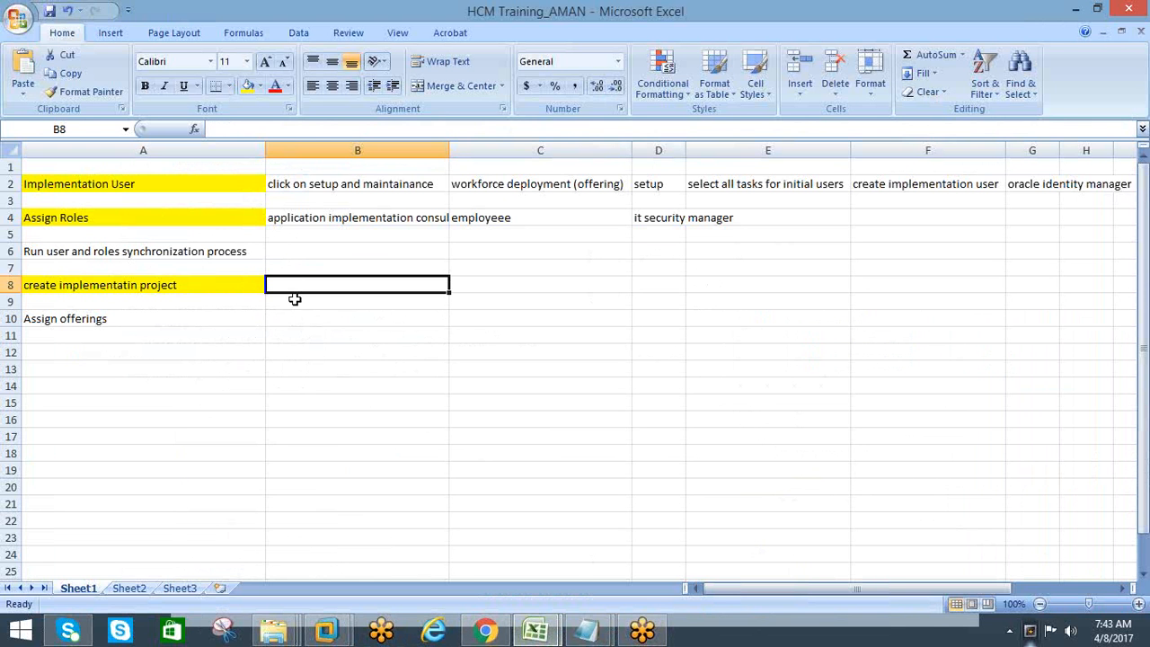
pyautogui.hotkey('ctrl', 'v')
pyautogui.click(318, 339)
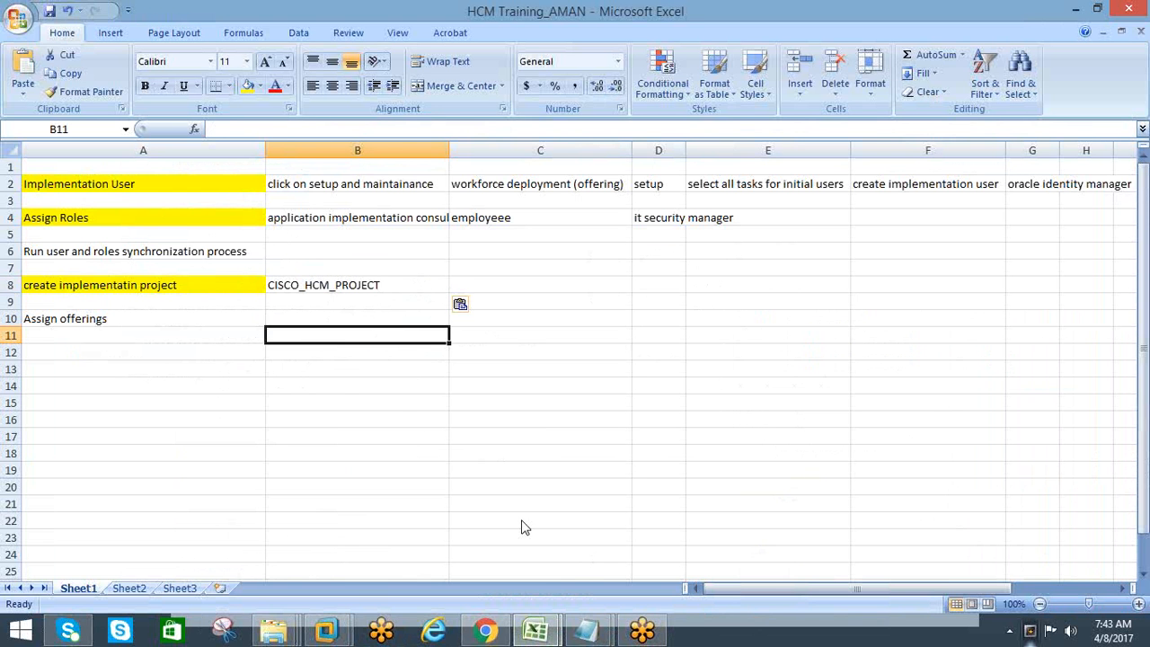
# Return to the project form in Chrome and advance to the Select Offerings to Implement stage
pyautogui.moveTo(485, 631)
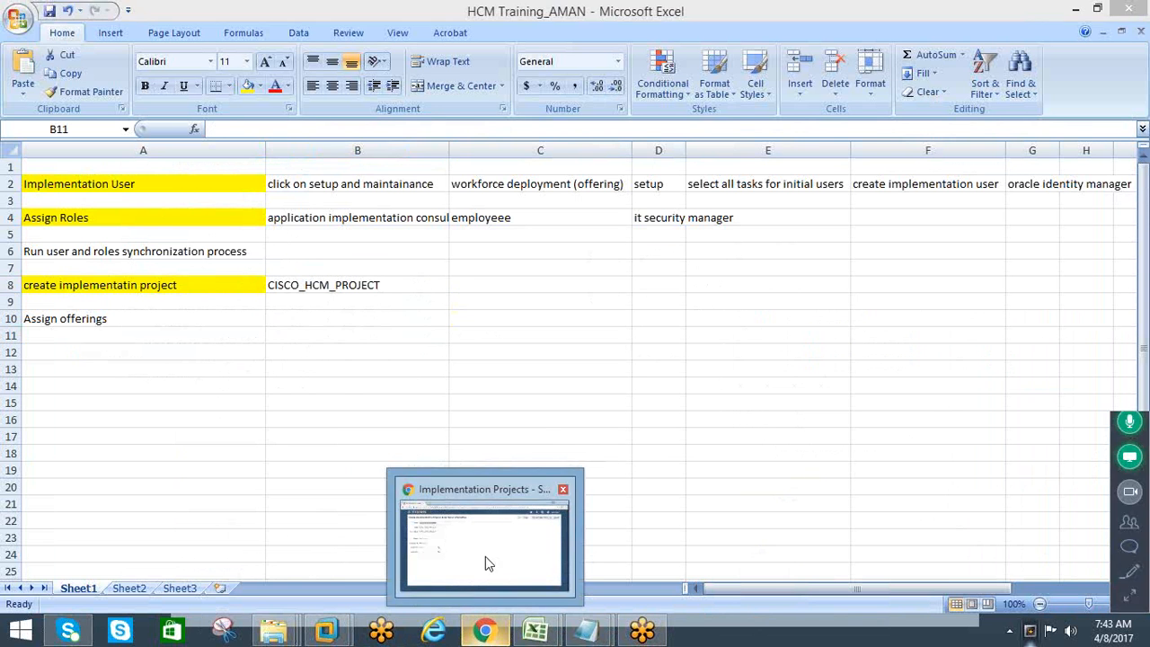
pyautogui.click(485, 556)
pyautogui.click(859, 111)
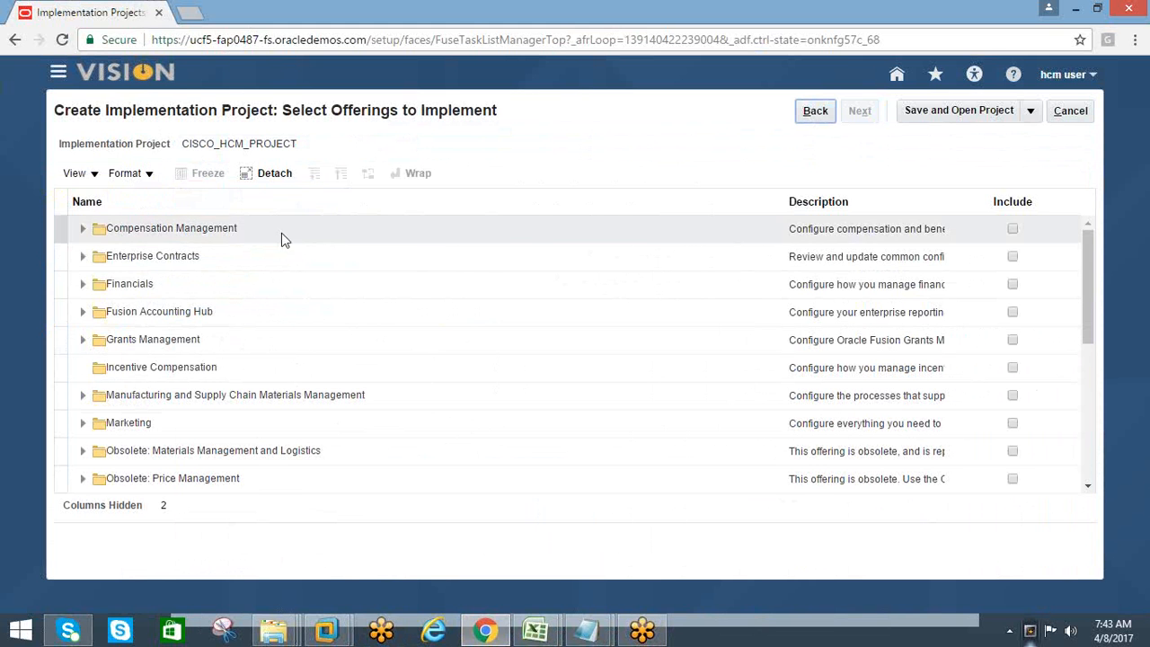
# Examine the page title and the full list of offerings available for the implementation project
pyautogui.scroll(-3, 460, 288)
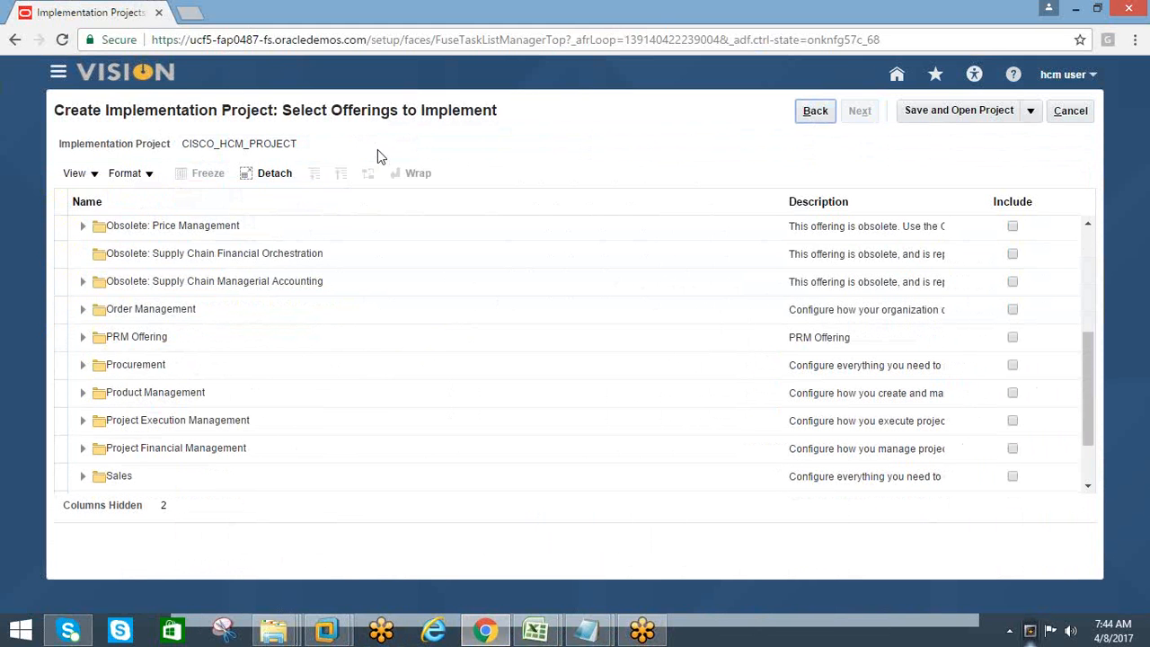
pyautogui.moveTo(499, 110); pyautogui.dragTo(282, 118)
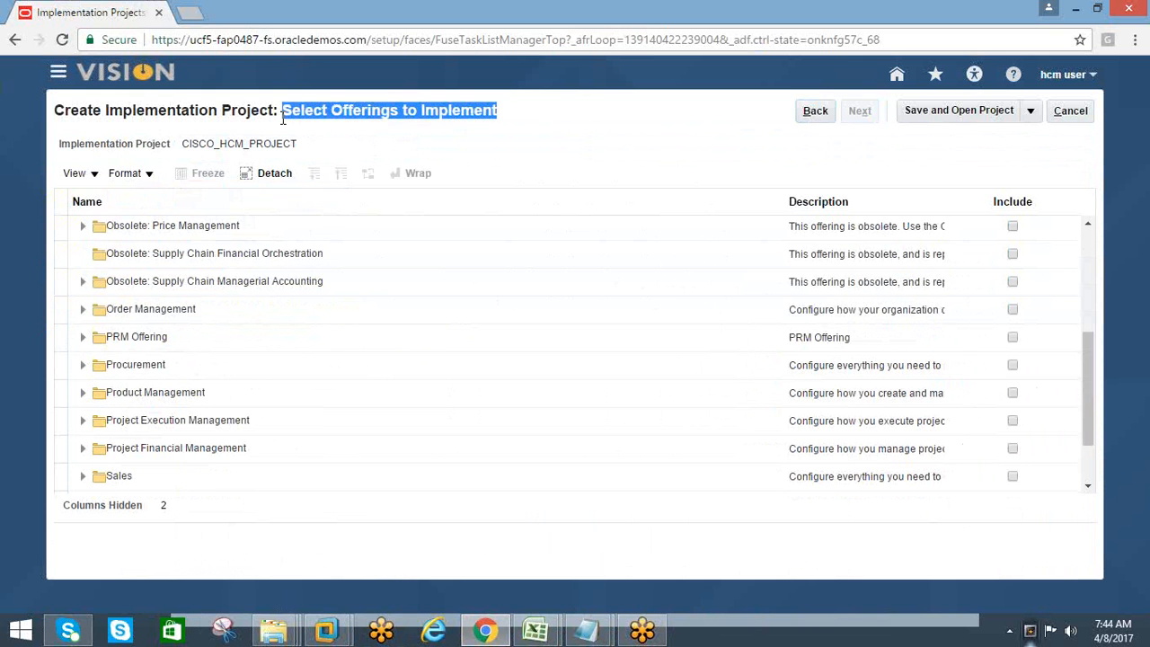
pyautogui.moveTo(58, 111); pyautogui.dragTo(512, 118)
pyautogui.click(321, 136)
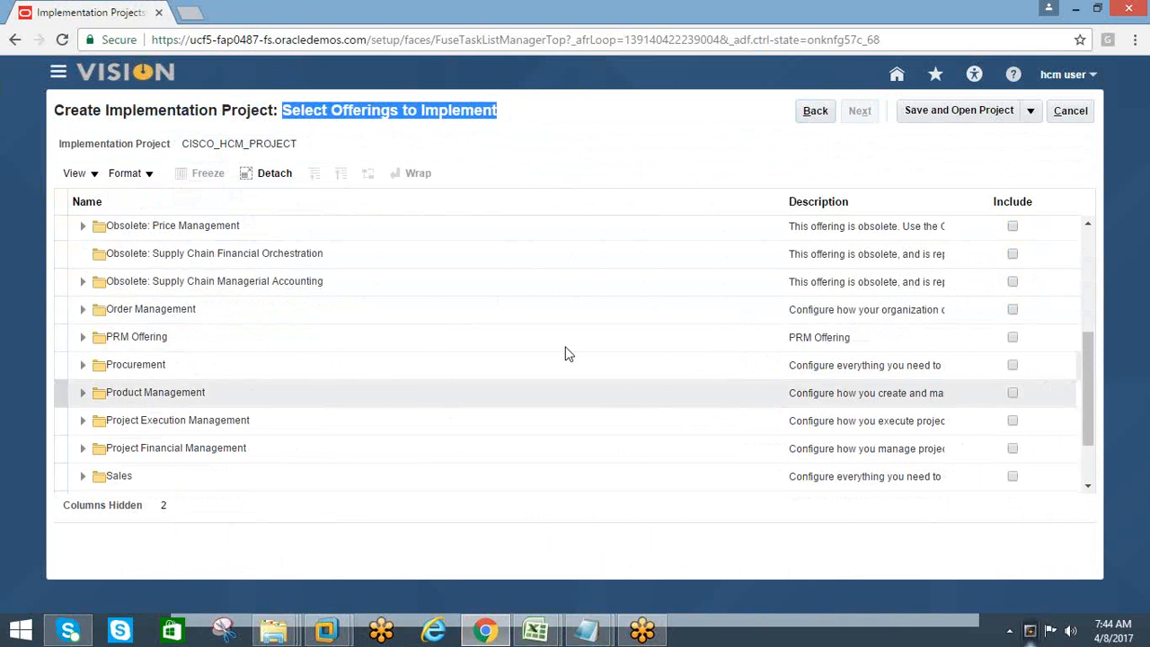
pyautogui.scroll(-3, 557, 355)
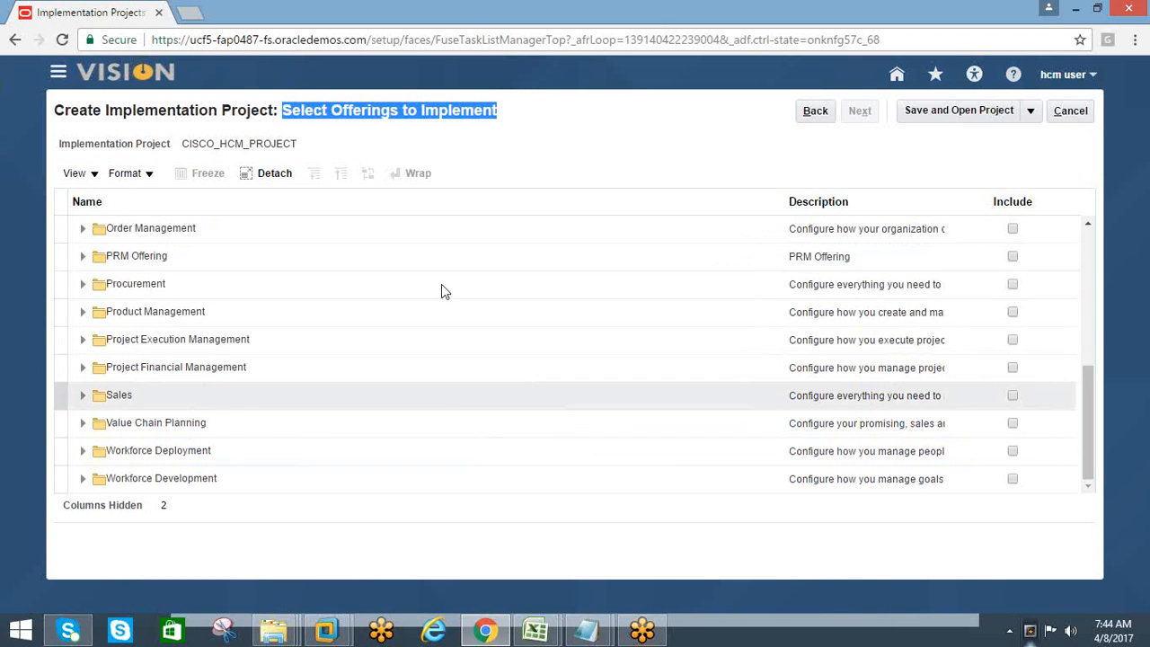
pyautogui.scroll(5, 431, 292)
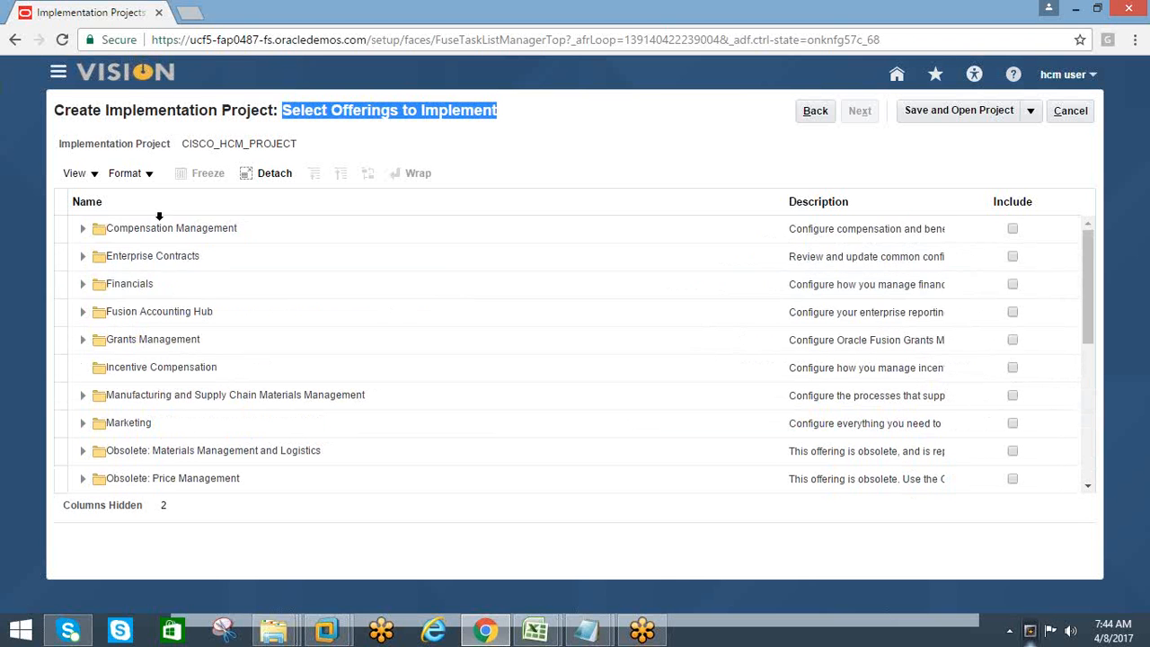
pyautogui.scroll(-1, 256, 306)
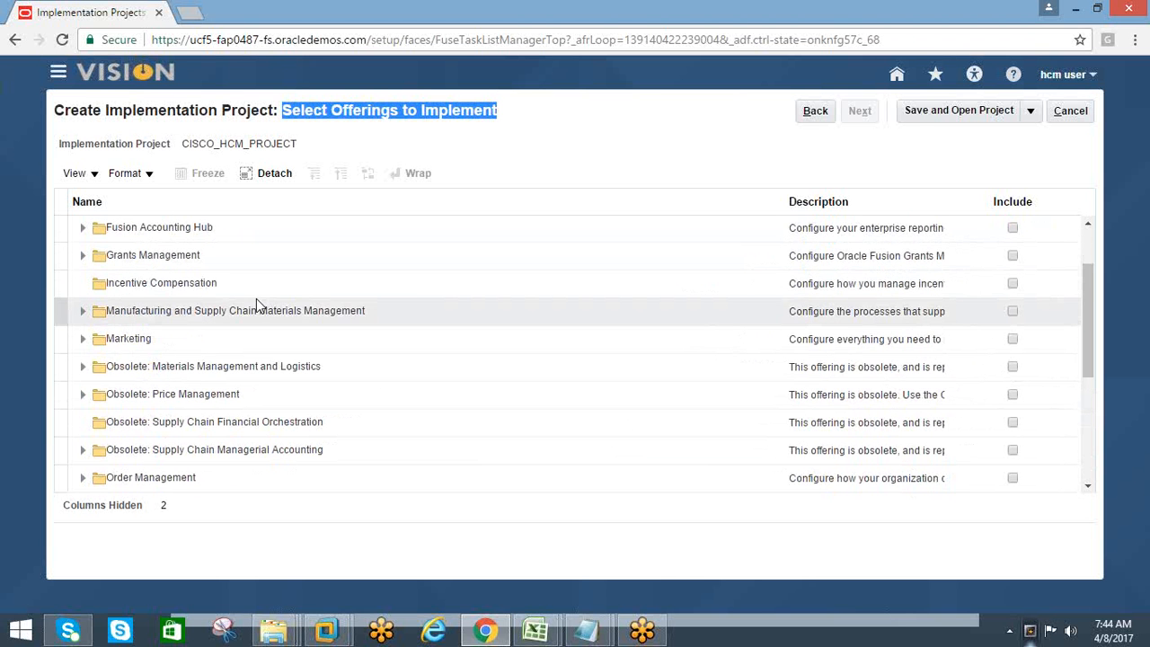
pyautogui.scroll(-2, 331, 375)
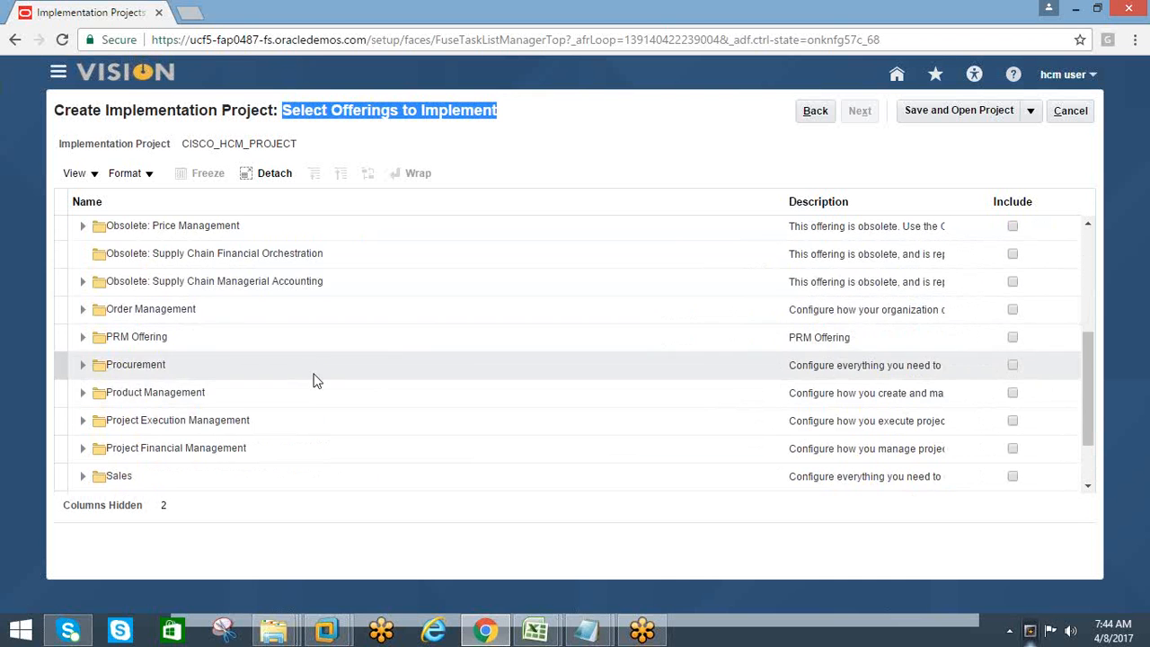
pyautogui.scroll(-1, 314, 383)
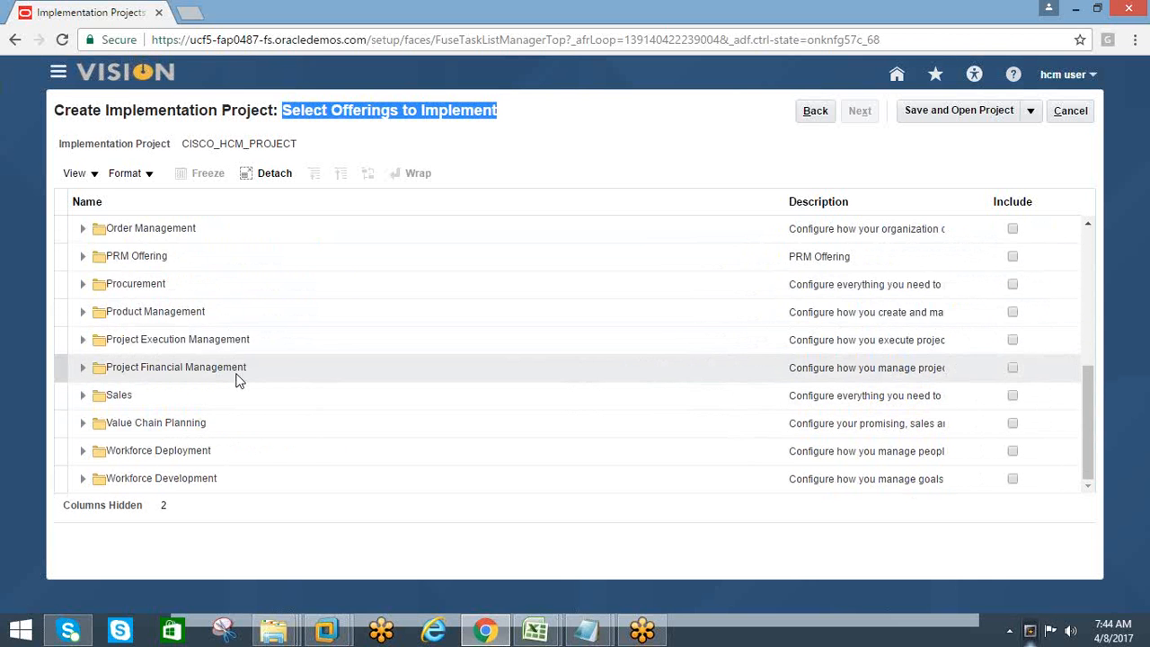
pyautogui.scroll(5, 235, 366)
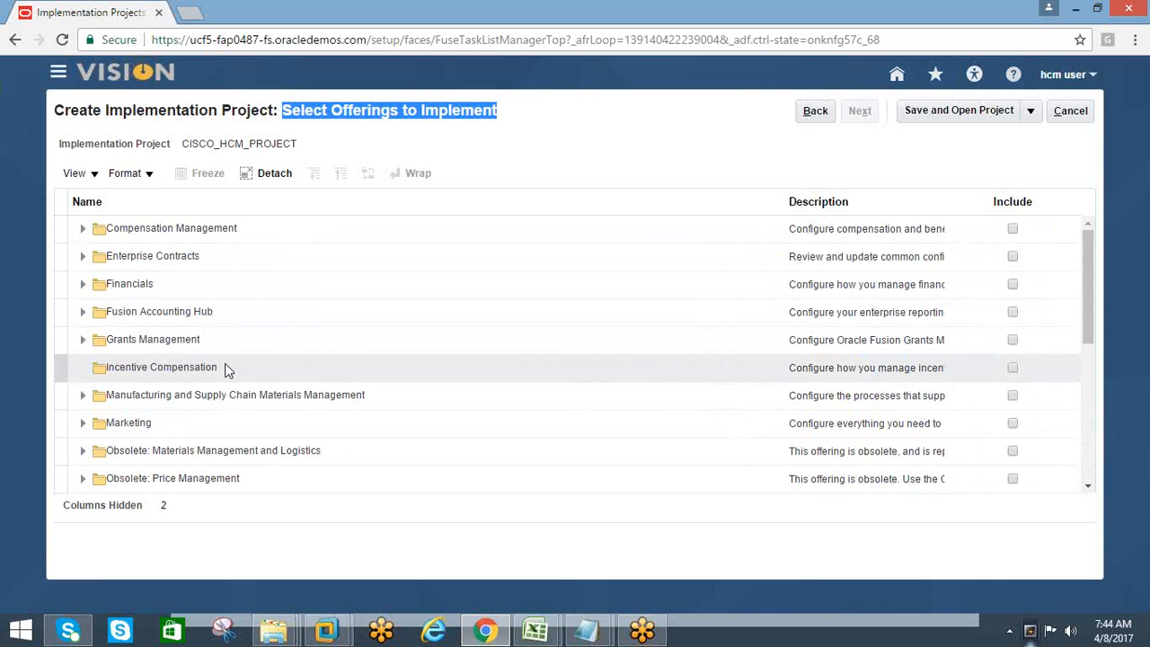
pyautogui.scroll(-5, 225, 365)
pyautogui.scroll(5, 221, 377)
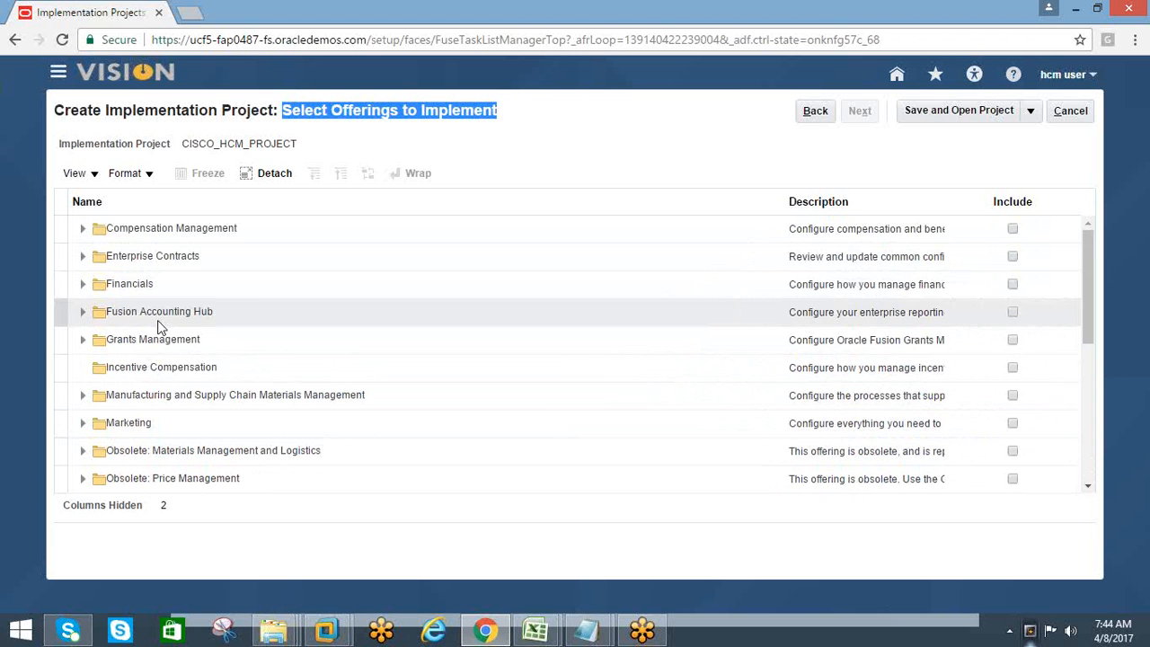
# Include the Workforce Deployment and Workforce Development offerings in the implementation project
pyautogui.scroll(-3, 160, 325)
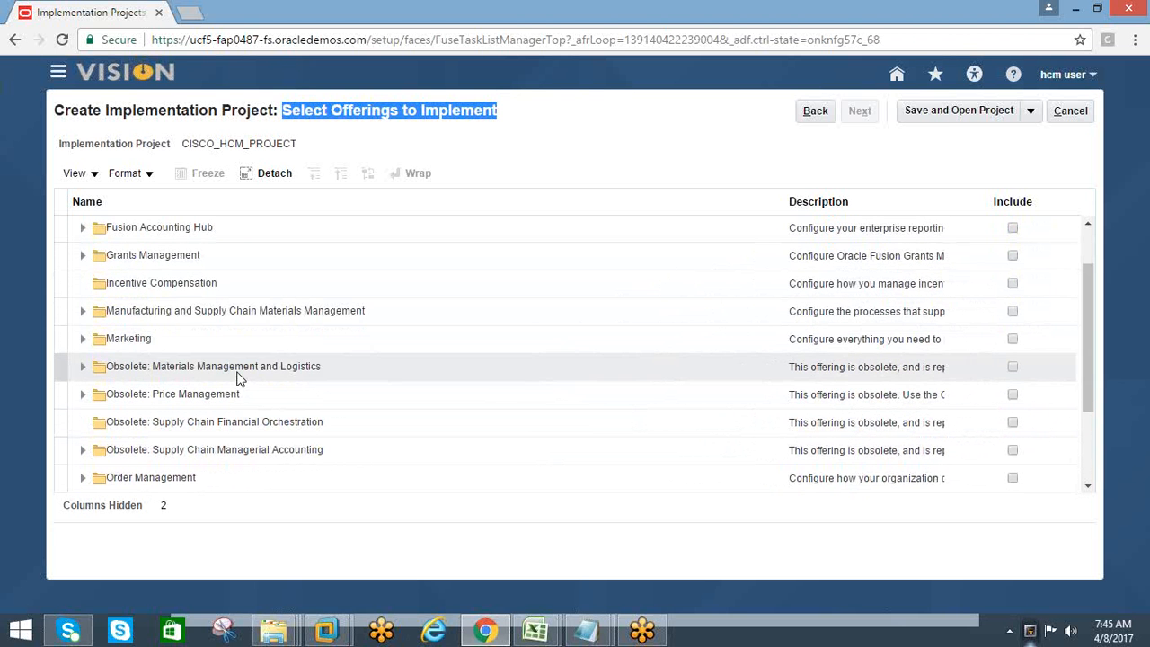
pyautogui.scroll(-3, 239, 377)
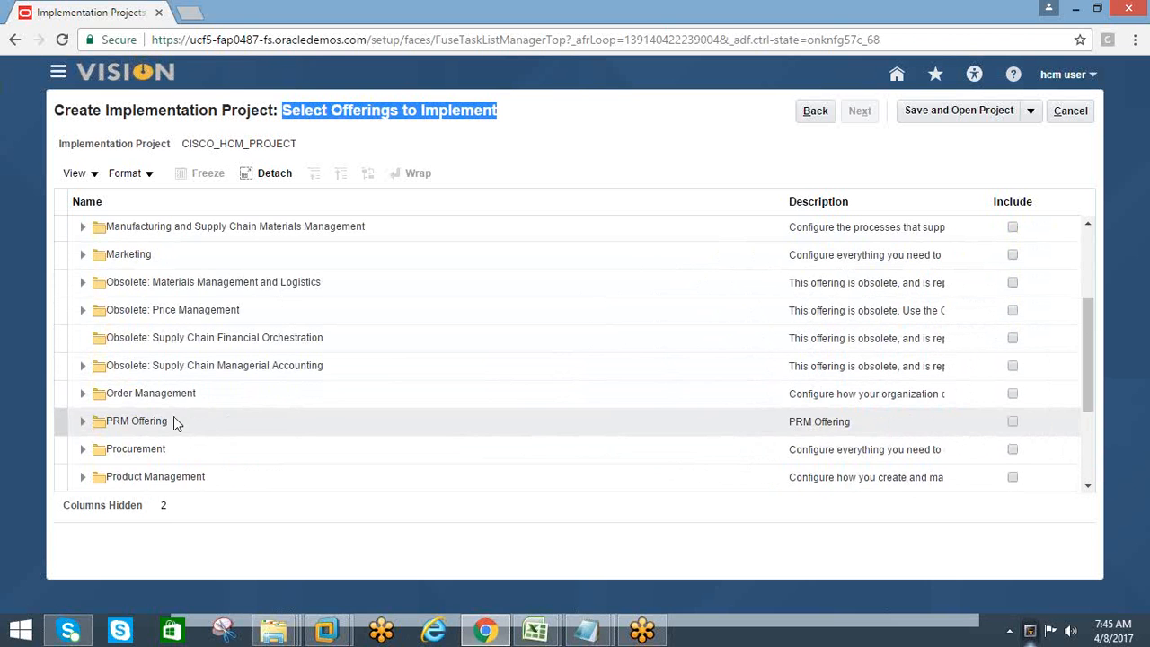
pyautogui.scroll(-3, 172, 420)
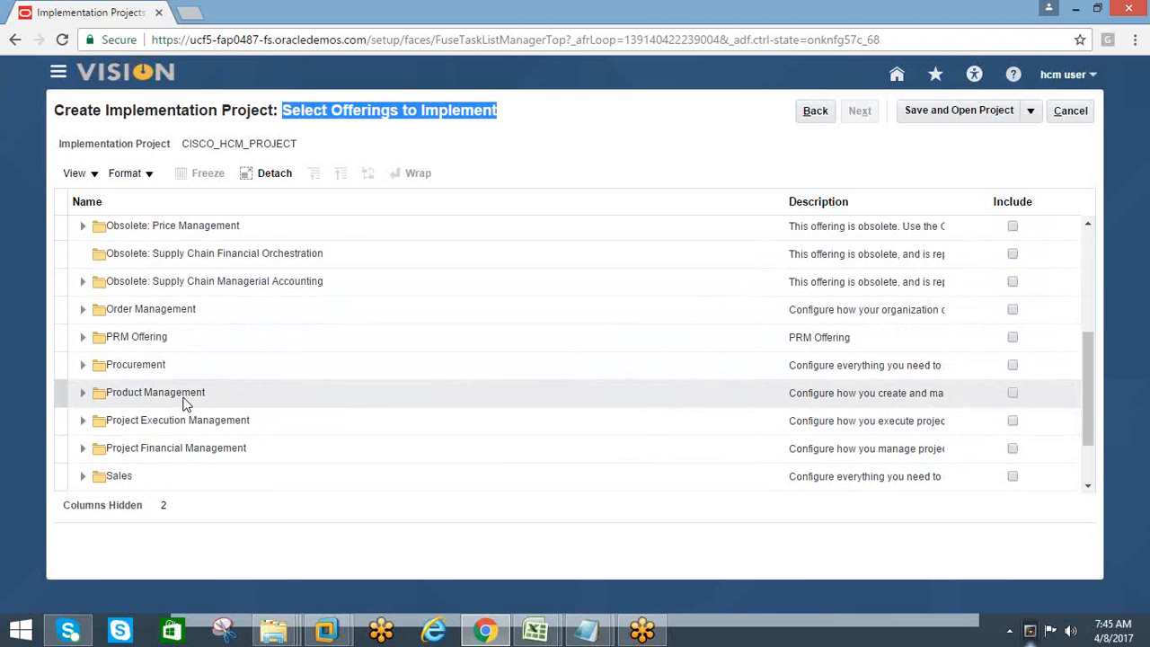
pyautogui.scroll(-3, 181, 406)
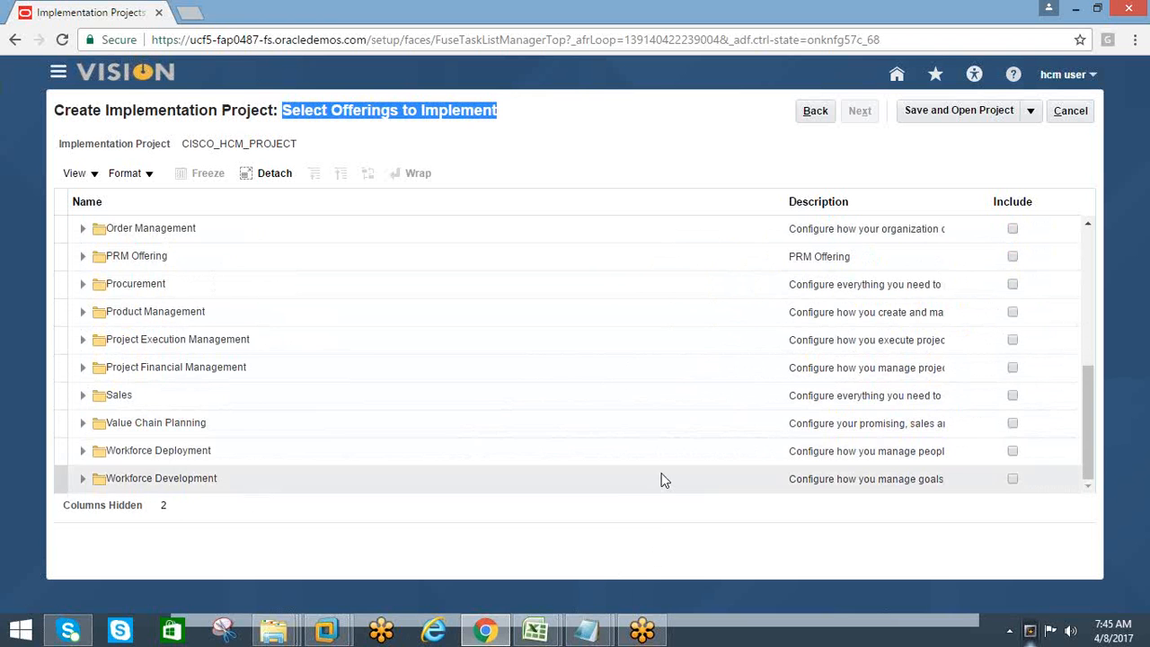
pyautogui.click(1013, 451)
pyautogui.click(1012, 479)
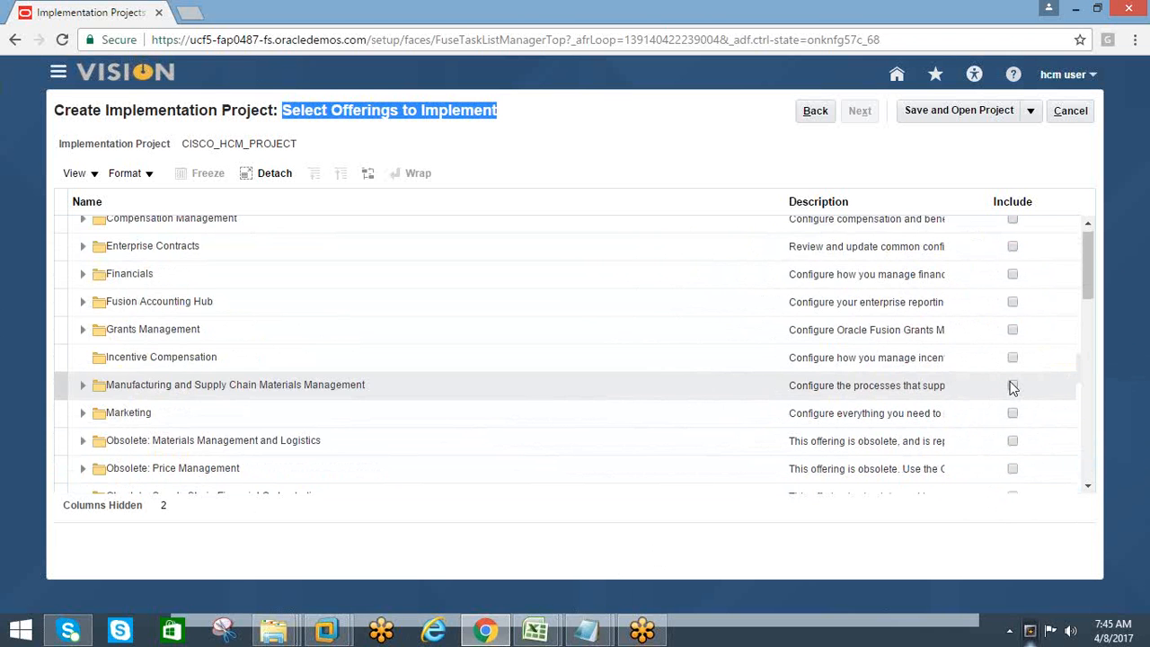
# Exclude the Workforce Deployment and Workforce Development offerings again and collapse both of their option lists
pyautogui.moveTo(1087, 272); pyautogui.dragTo(1085, 476)
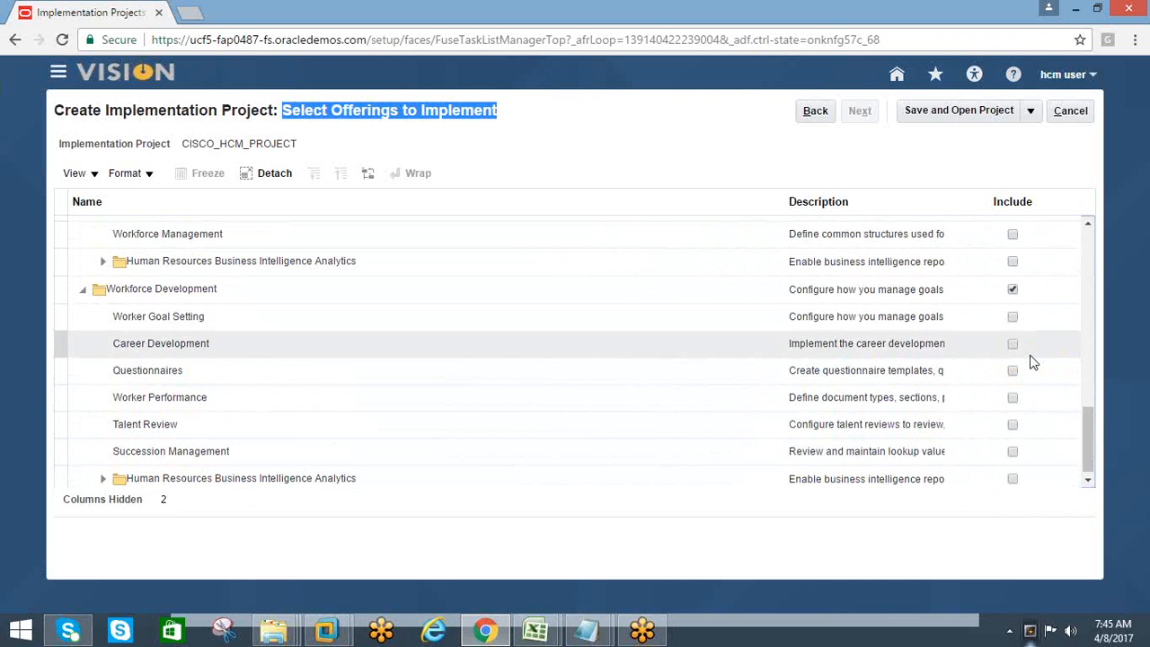
pyautogui.click(1016, 318)
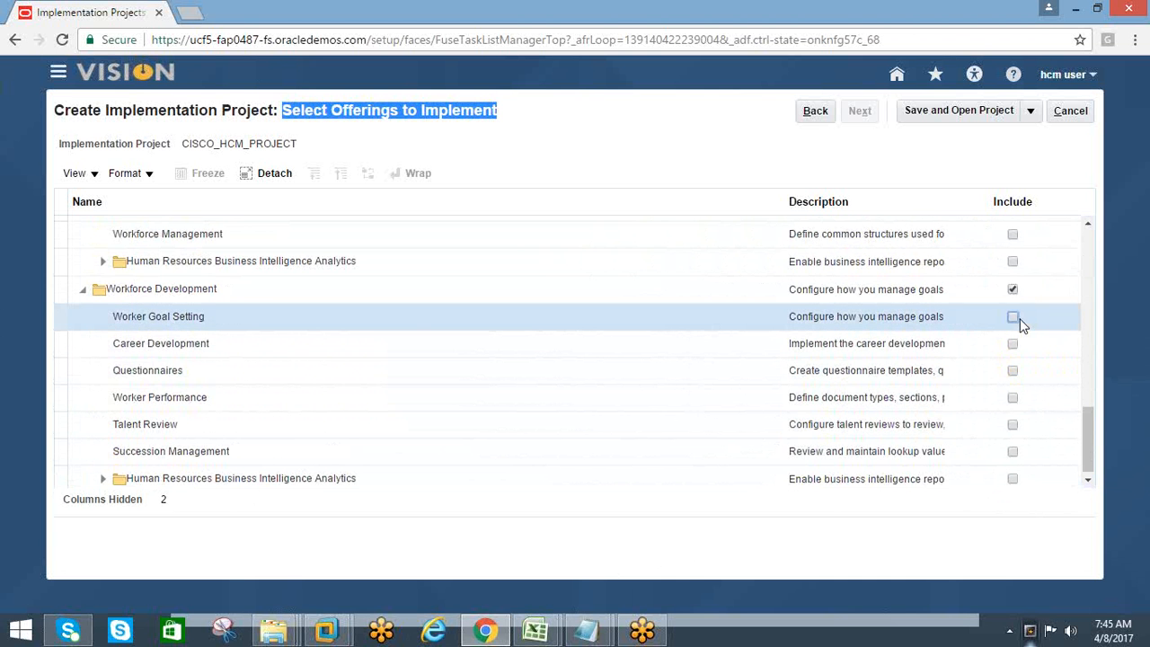
pyautogui.click(1012, 289)
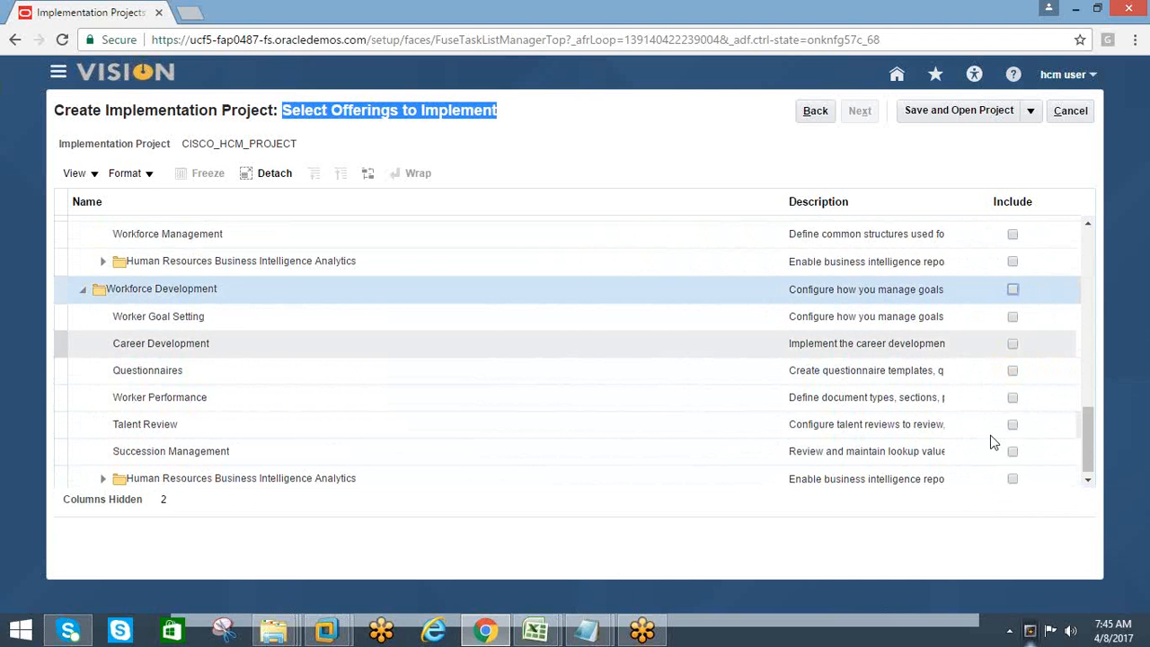
pyautogui.moveTo(1088, 442); pyautogui.dragTo(1095, 366)
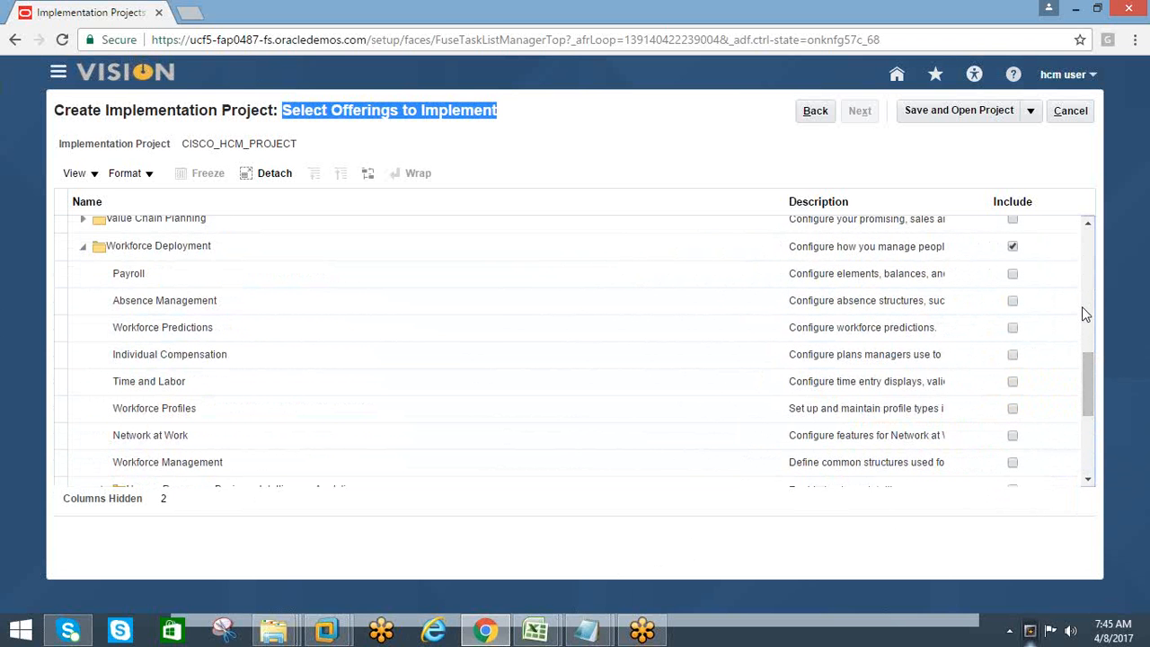
pyautogui.click(82, 246)
pyautogui.click(83, 358)
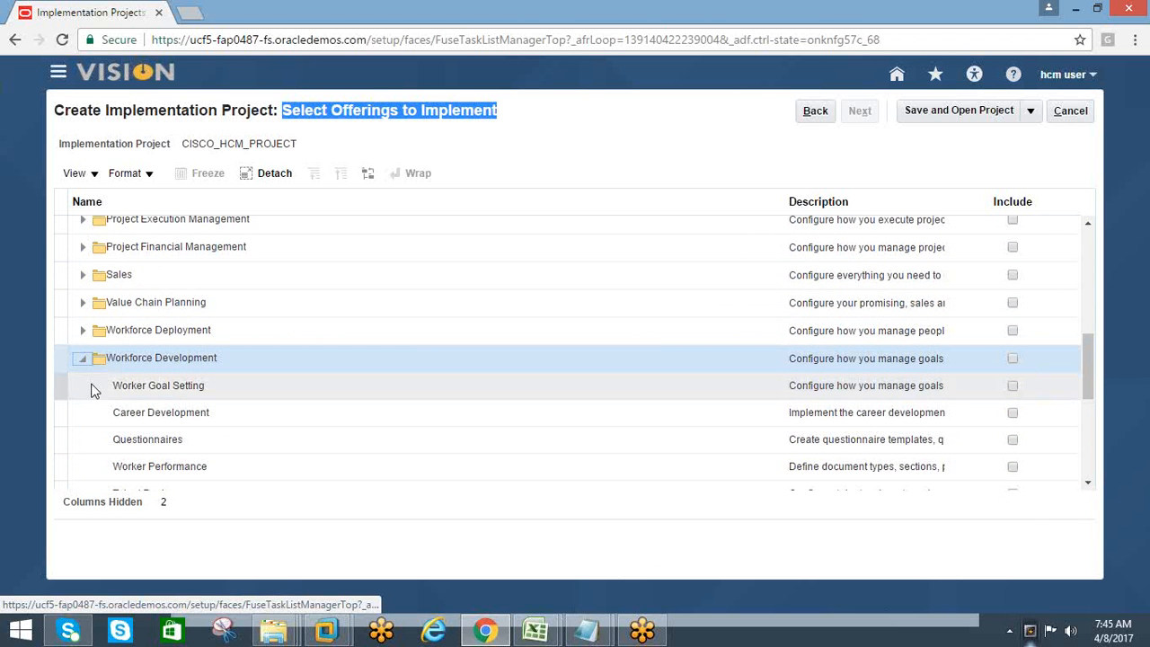
pyautogui.click(83, 366)
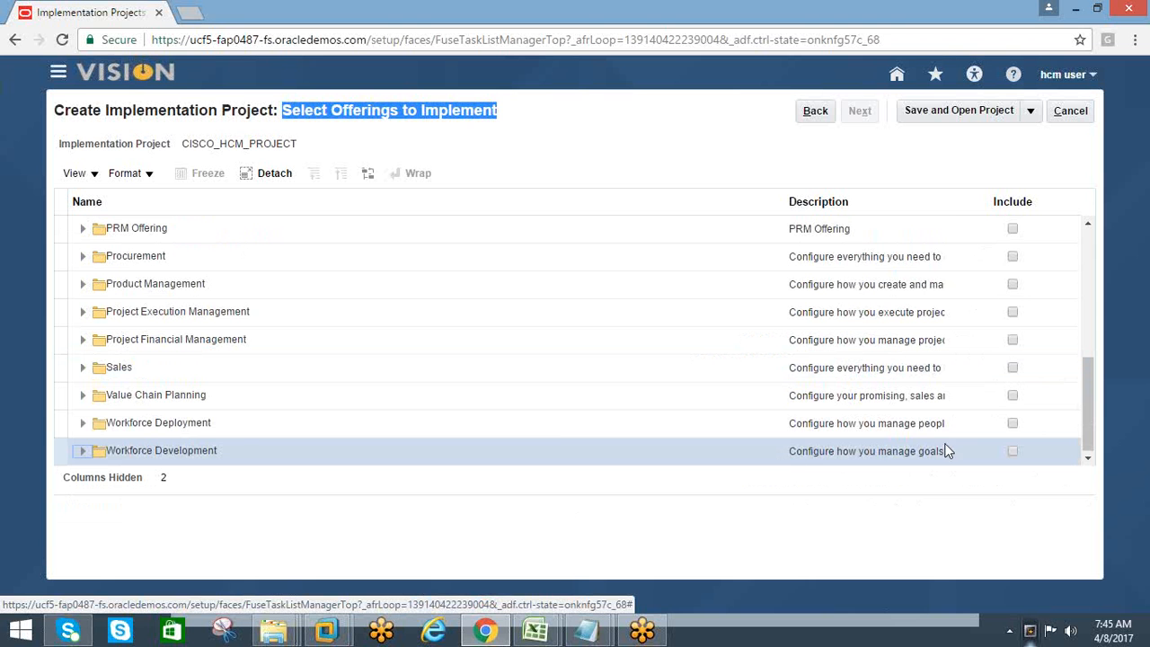
# Include the Workforce Deployment offering with its Payroll, Absence Management, Workforce Predictions and Individual Compensation options
pyautogui.click(1011, 425)
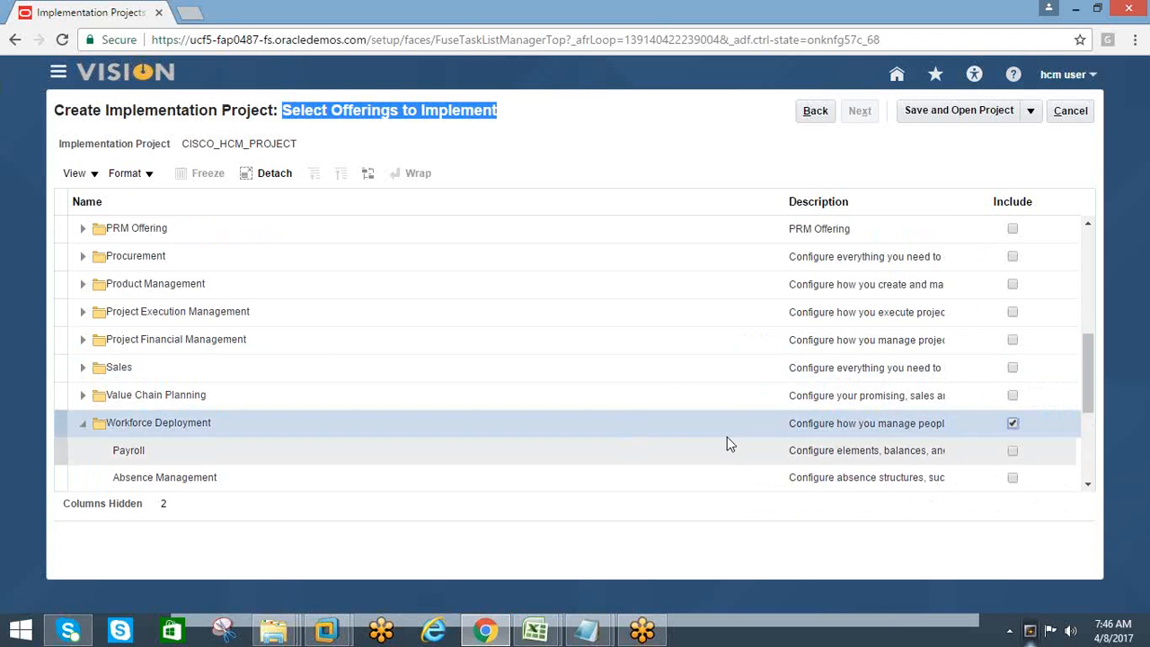
pyautogui.scroll(-2, 726, 435)
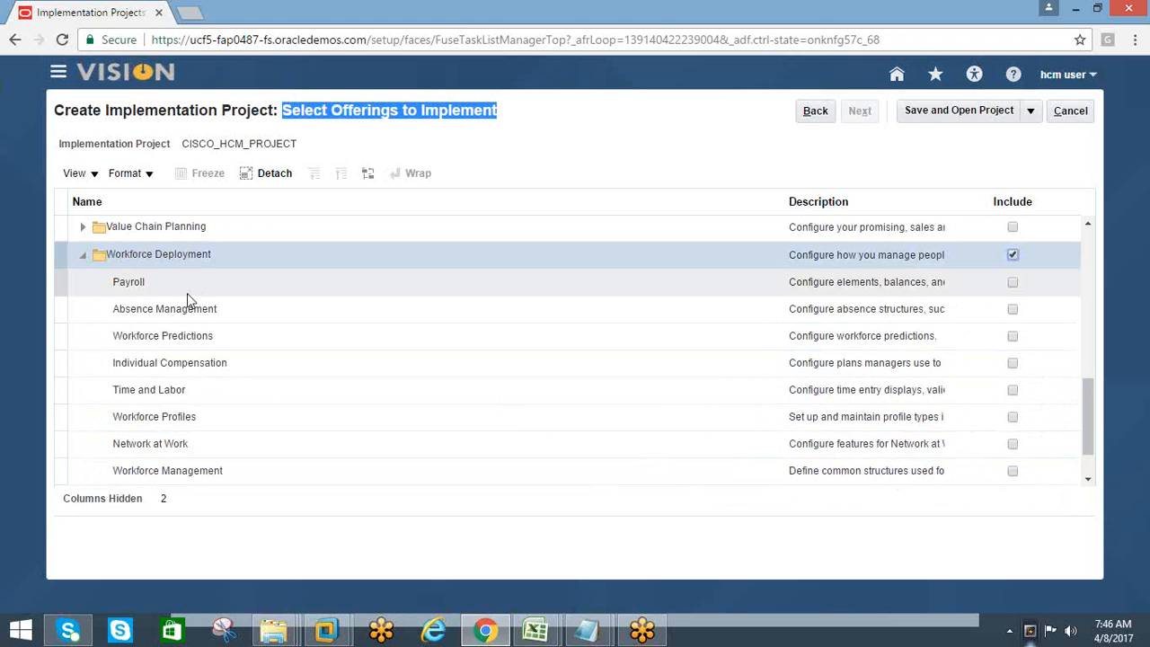
pyautogui.click(1013, 283)
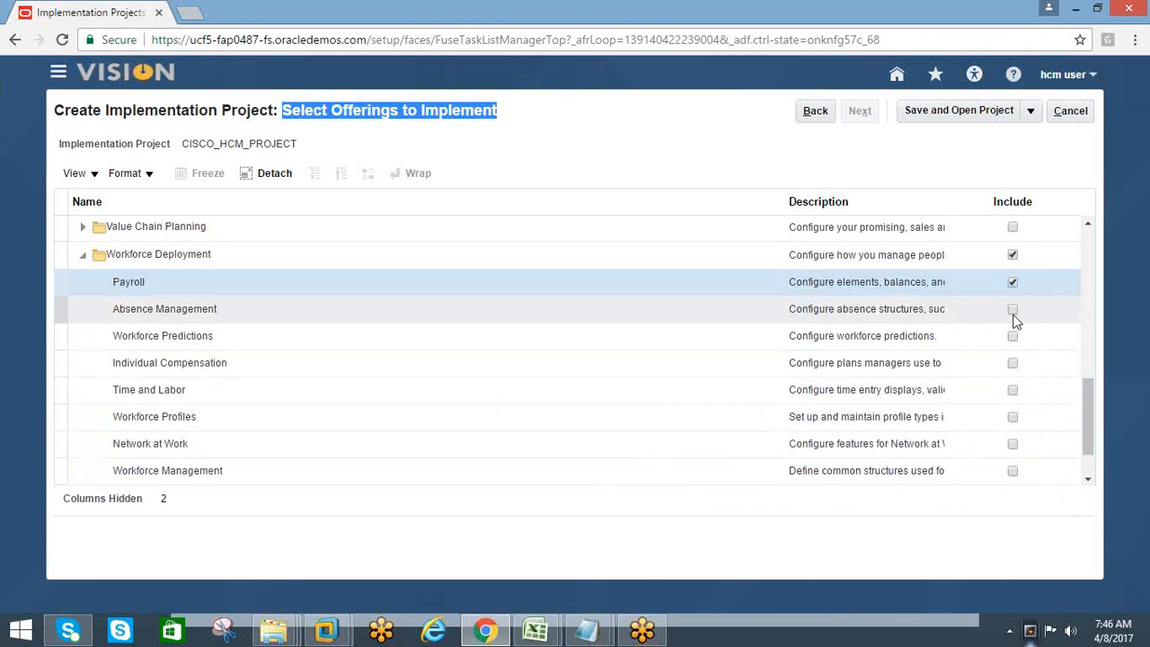
pyautogui.click(1013, 311)
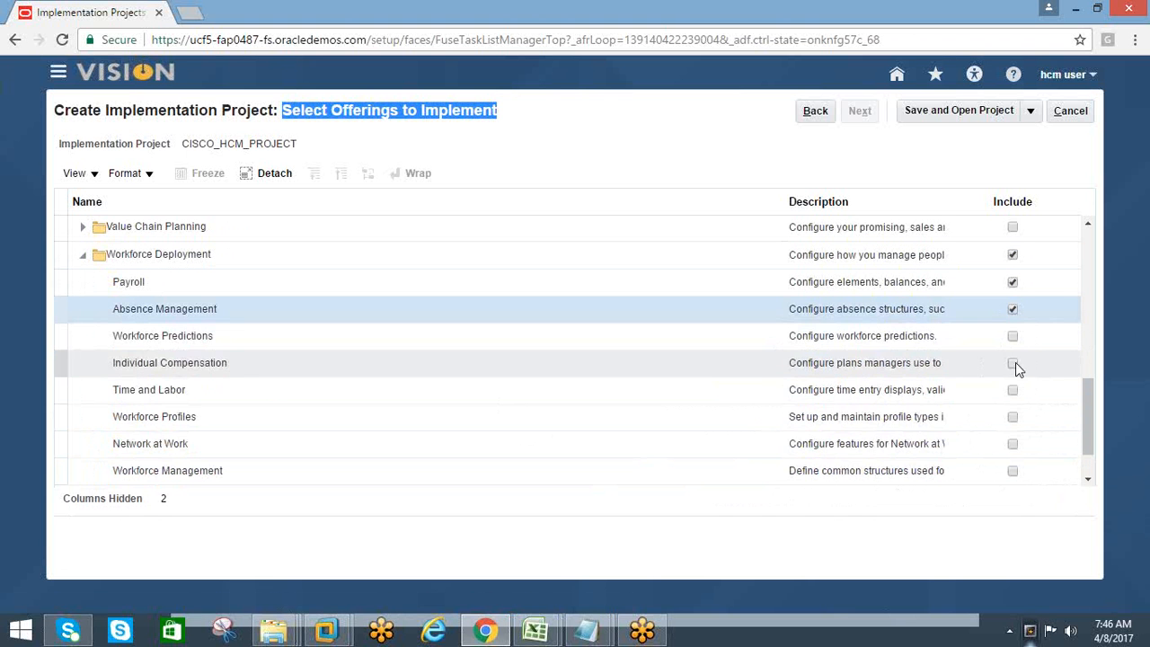
pyautogui.click(1013, 335)
pyautogui.click(1012, 363)
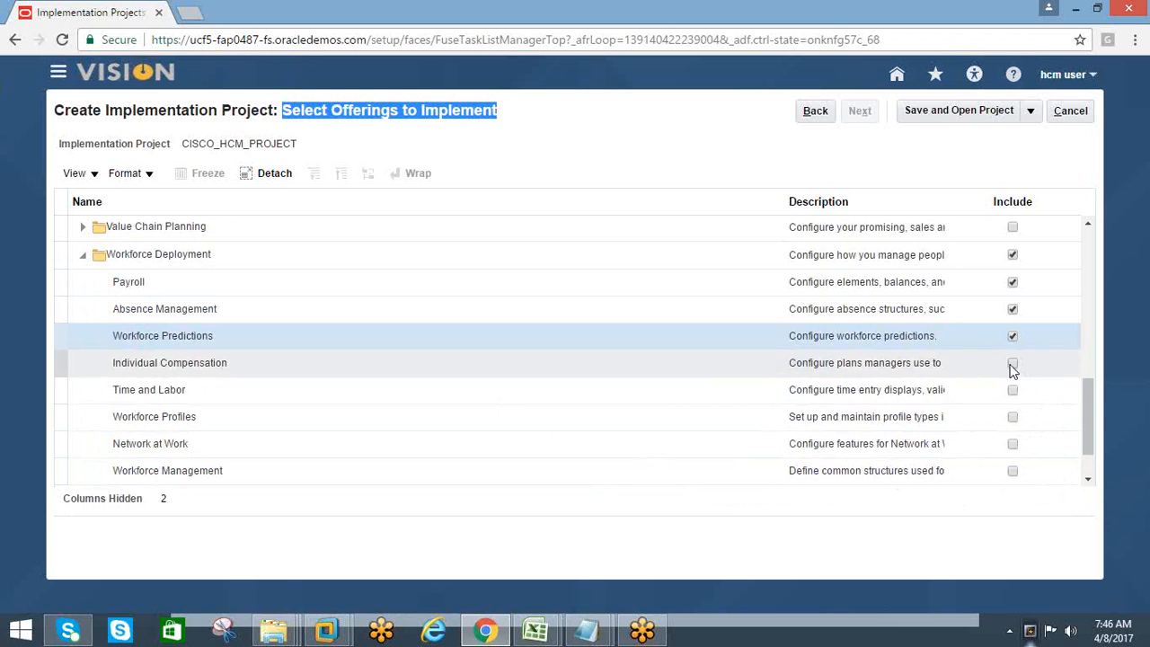
# Include Time and Labor, Workforce Profiles, Network at Work and Workforce Management under Workforce Deployment
pyautogui.click(1013, 390)
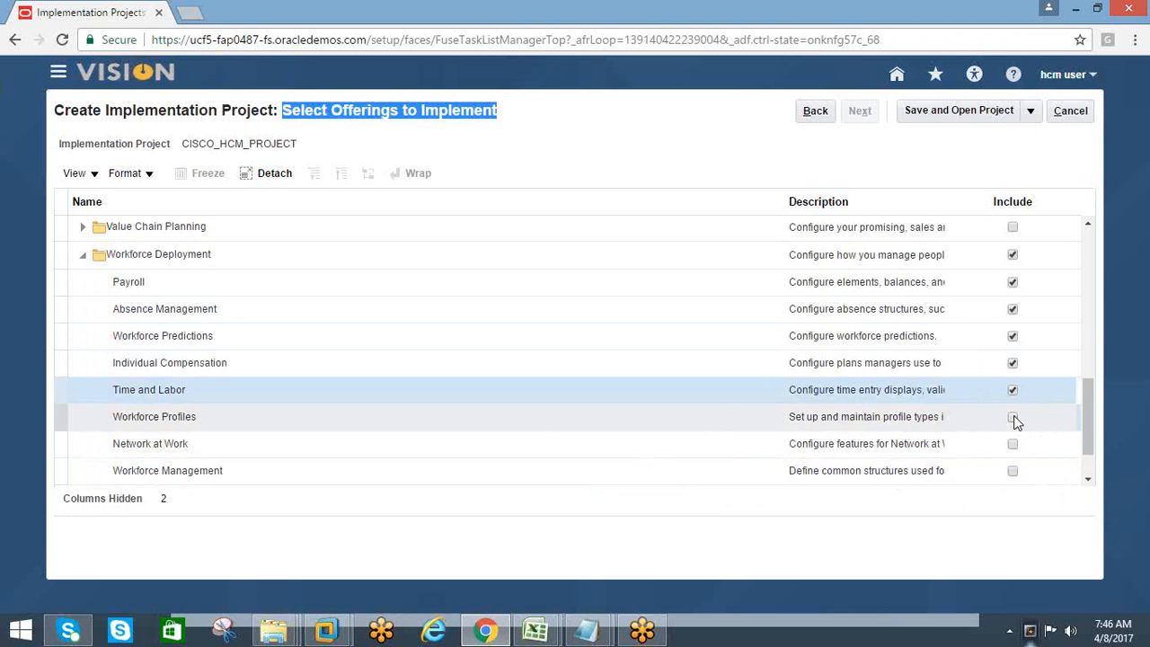
pyautogui.click(1012, 416)
pyautogui.click(1012, 444)
pyautogui.scroll(-1, 1013, 431)
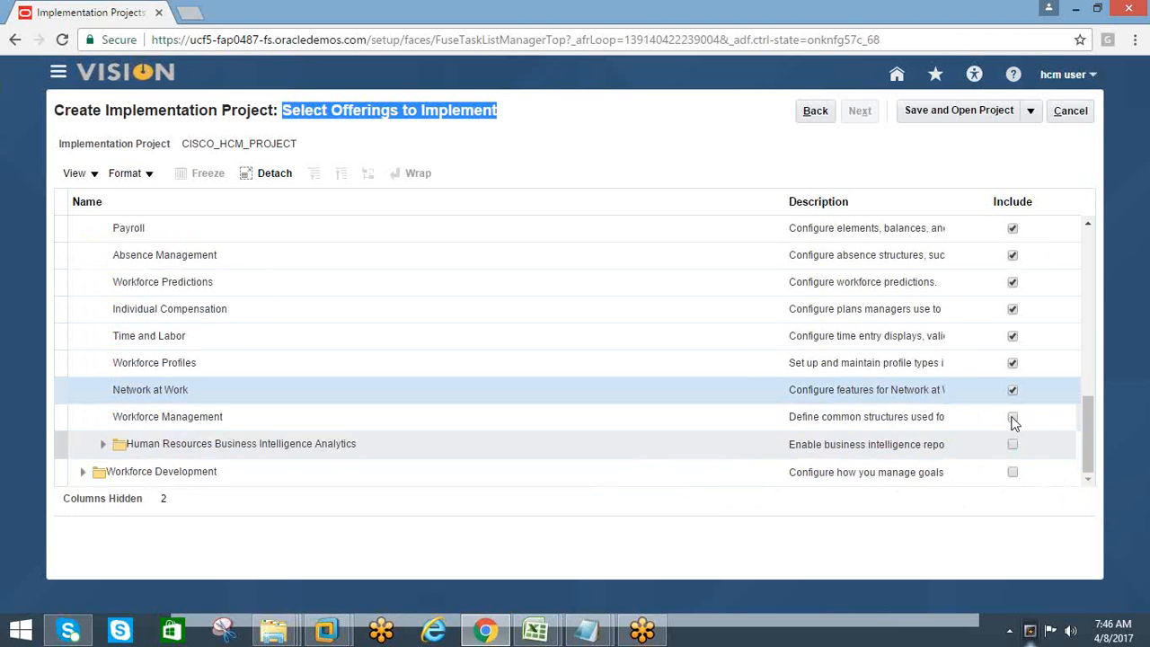
pyautogui.click(1012, 418)
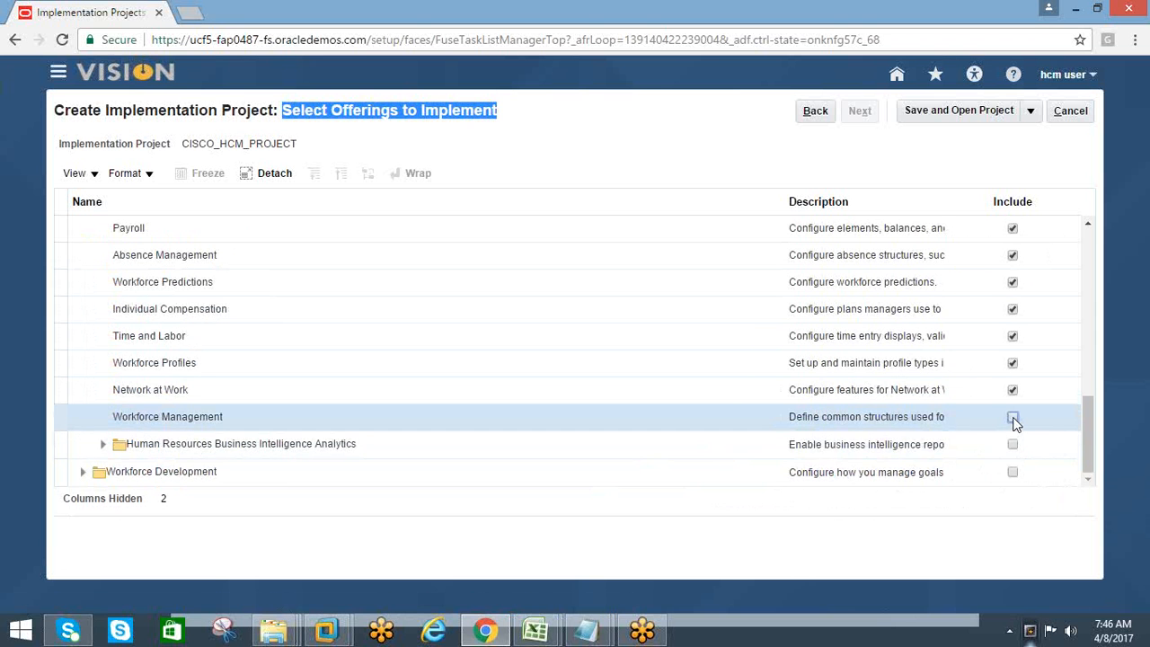
pyautogui.click(1012, 417)
# Include Human Resources Business Intelligence Analytics under Workforce Deployment, with its Absence and Accrual, Payroll, Workforce Effectiveness and Workforce Deployment analytics
pyautogui.click(1012, 445)
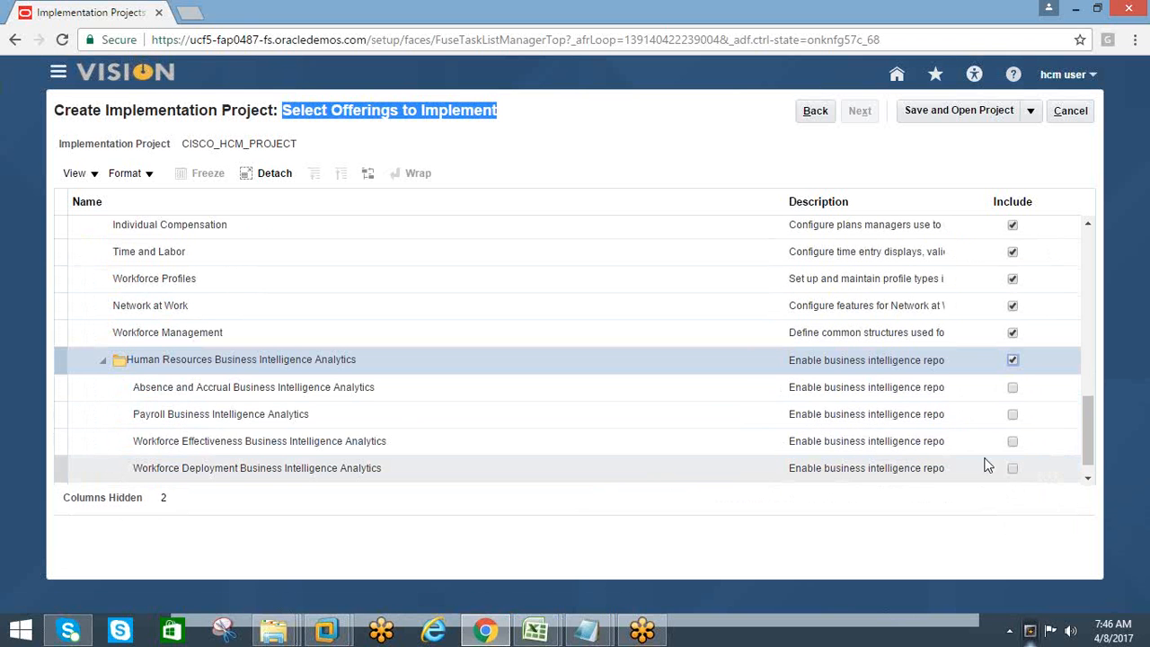
pyautogui.click(1013, 388)
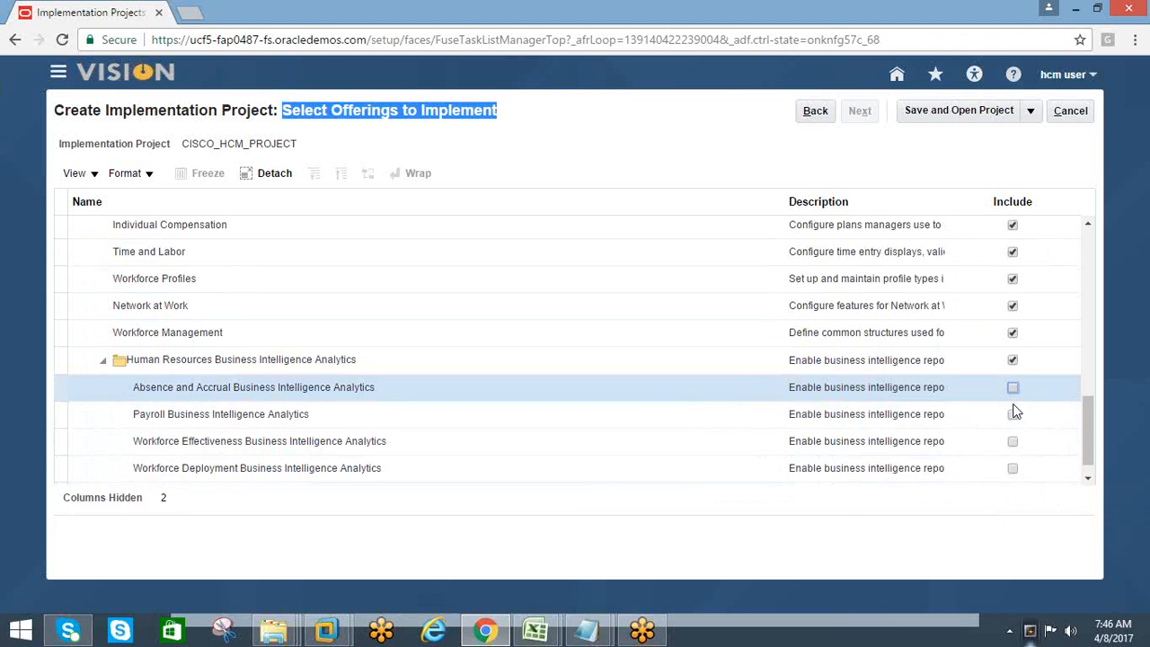
pyautogui.click(1012, 414)
pyautogui.click(1012, 441)
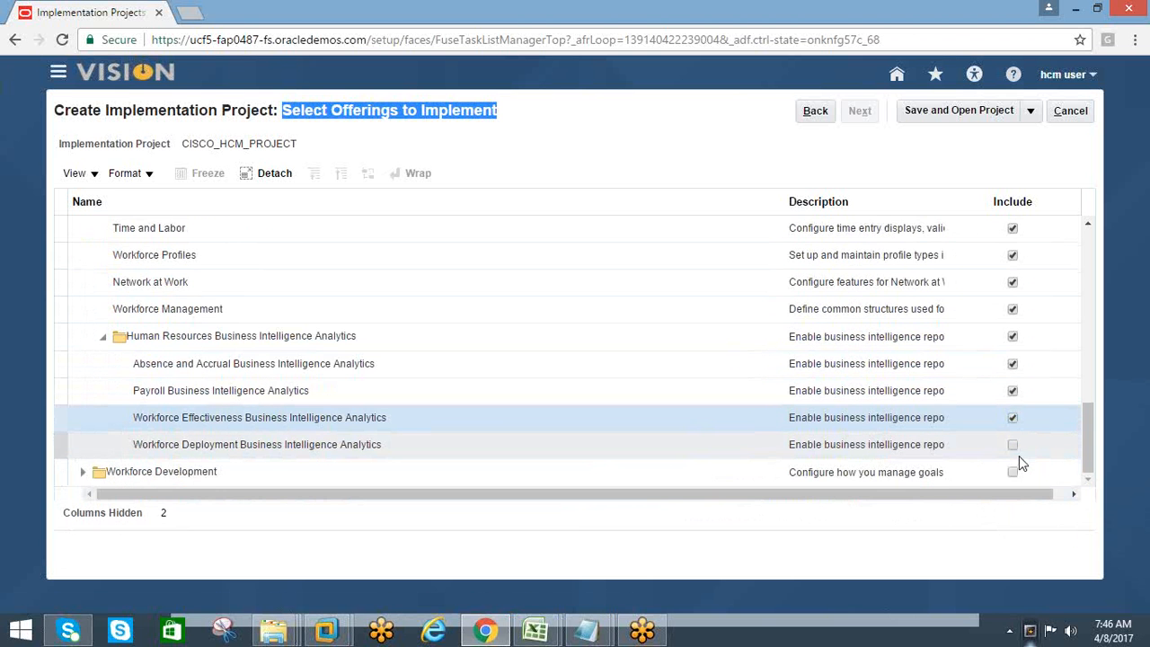
pyautogui.click(1012, 445)
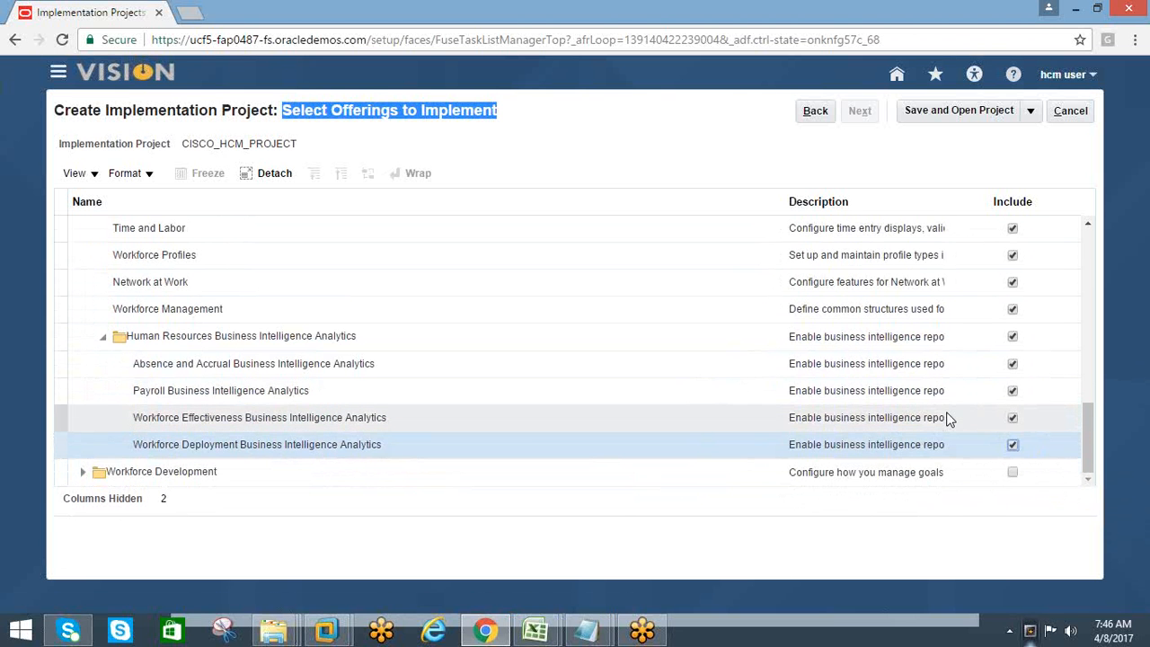
# Include the Workforce Development offering with Worker Goal Setting, Career Development, Questionnaires, Worker Performance, Talent Review, Succession Management and Human Resources Business Intelligence Analytics
pyautogui.click(1012, 474)
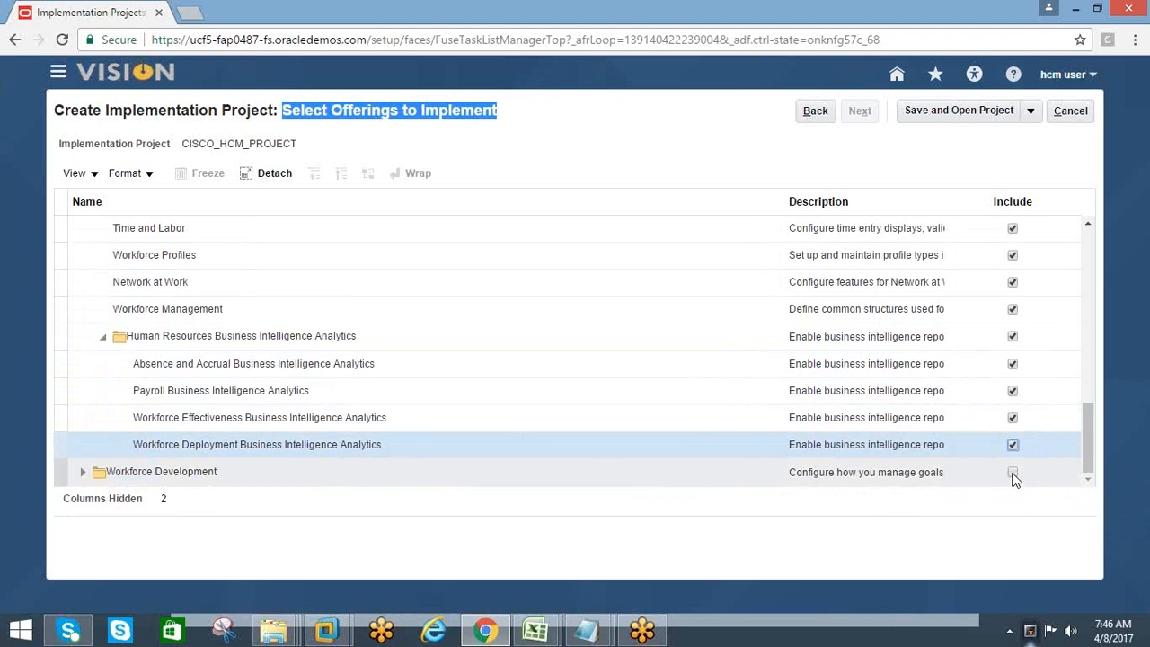
pyautogui.click(1012, 473)
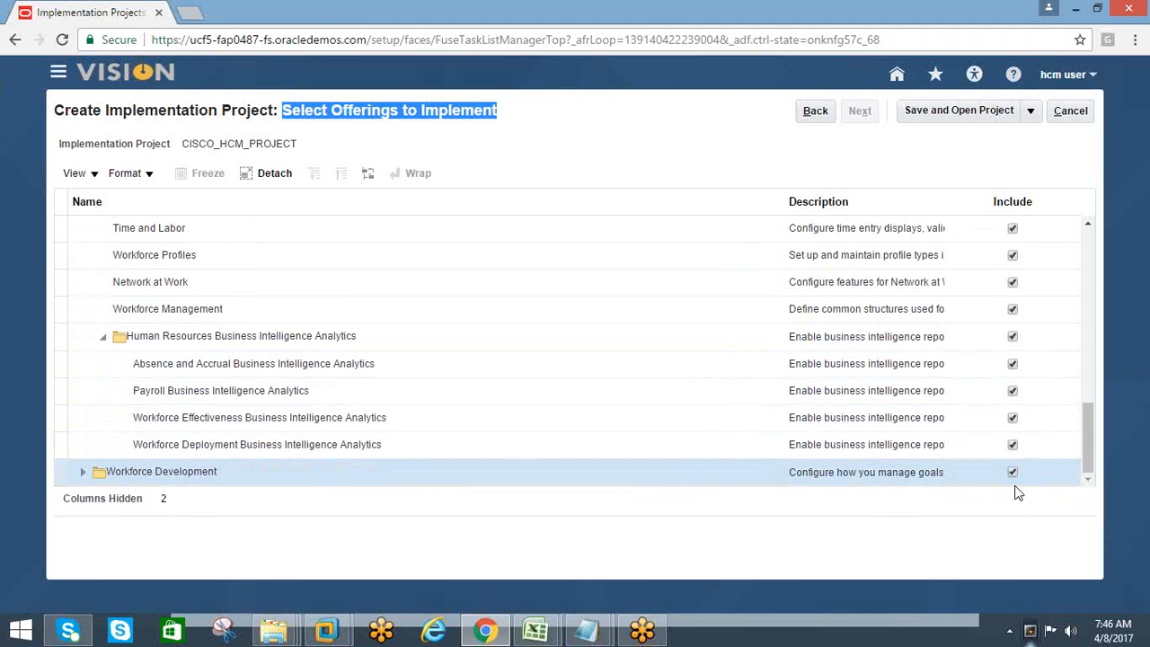
pyautogui.scroll(-2, 1018, 445)
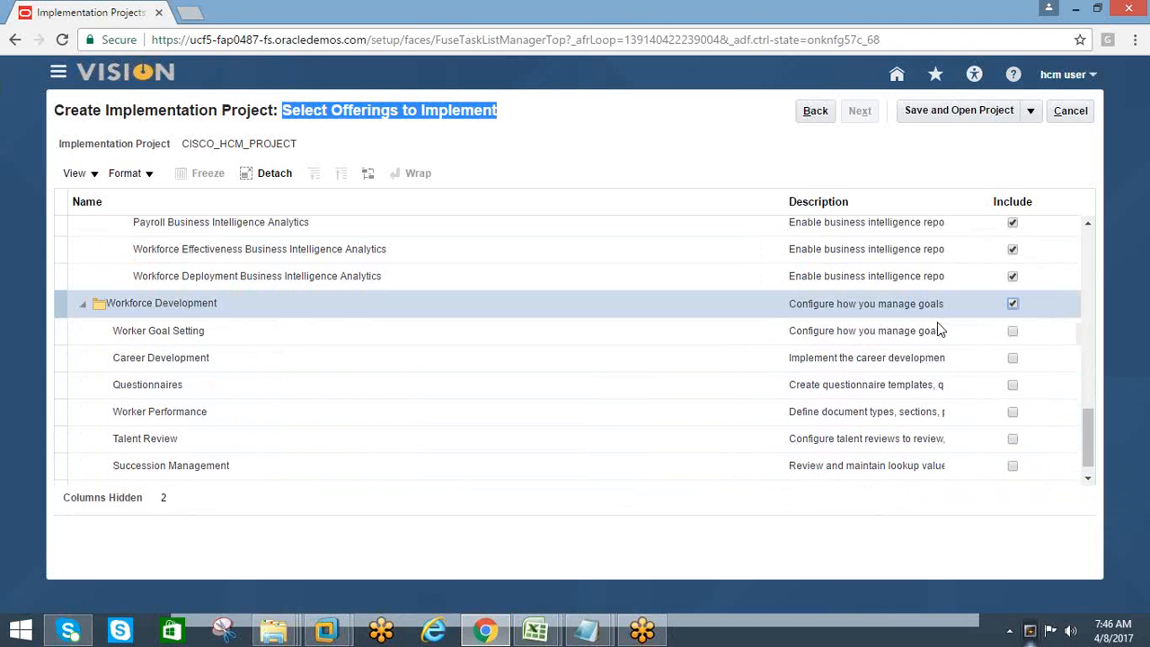
pyautogui.click(1012, 332)
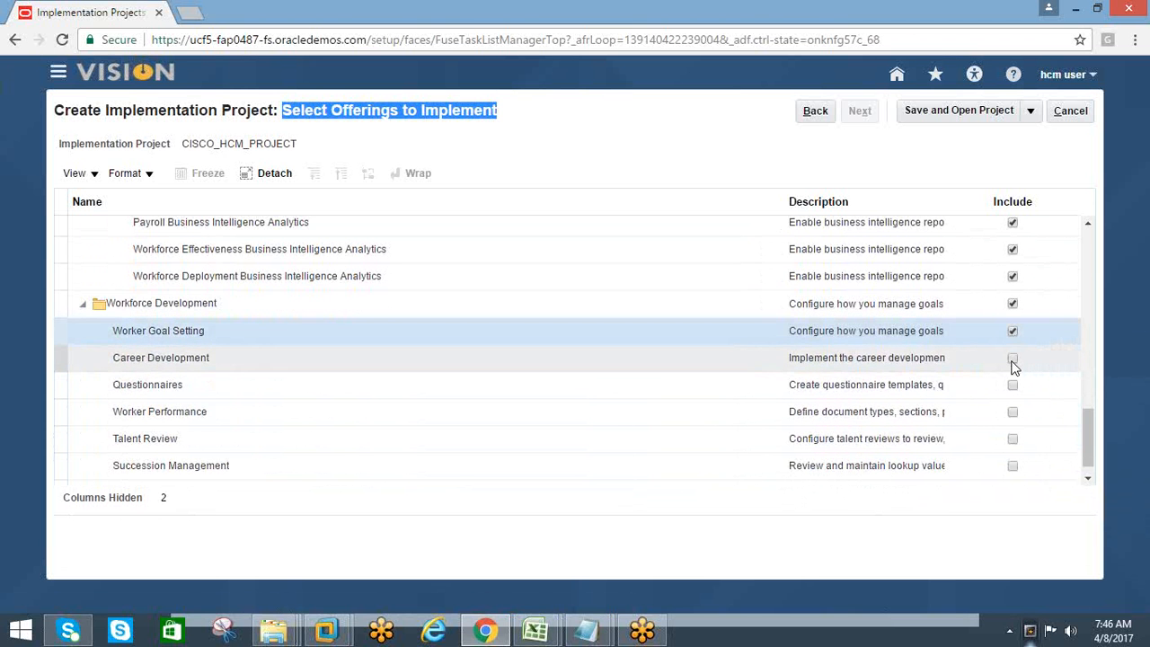
pyautogui.click(1012, 358)
pyautogui.click(1012, 387)
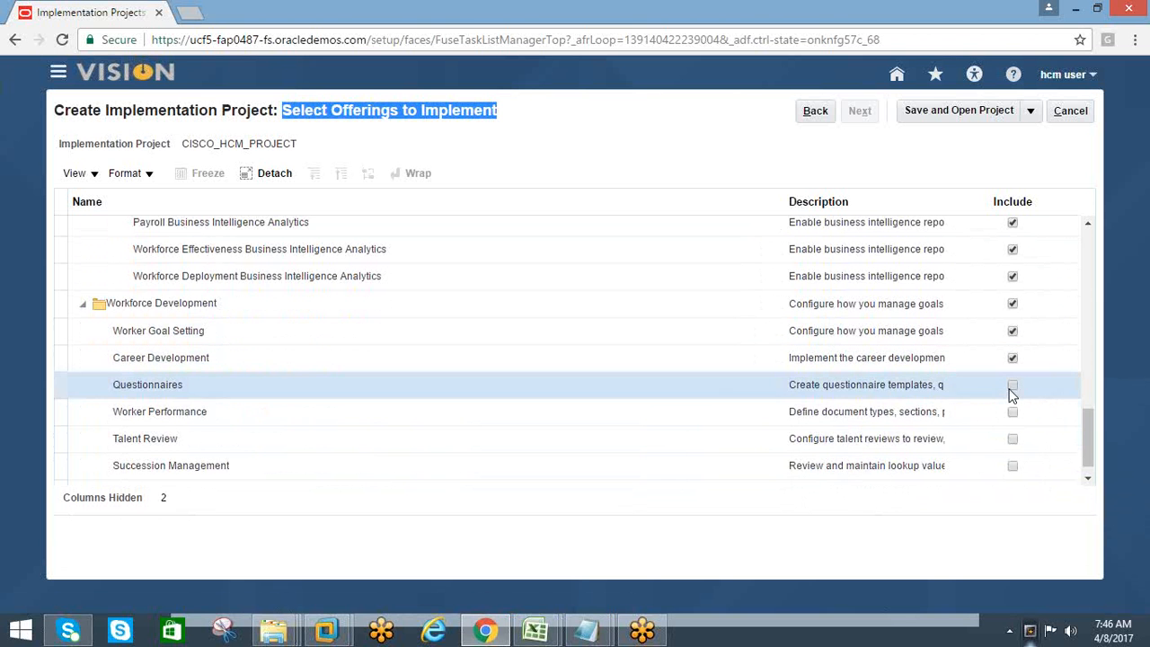
pyautogui.click(1012, 412)
pyautogui.click(1012, 440)
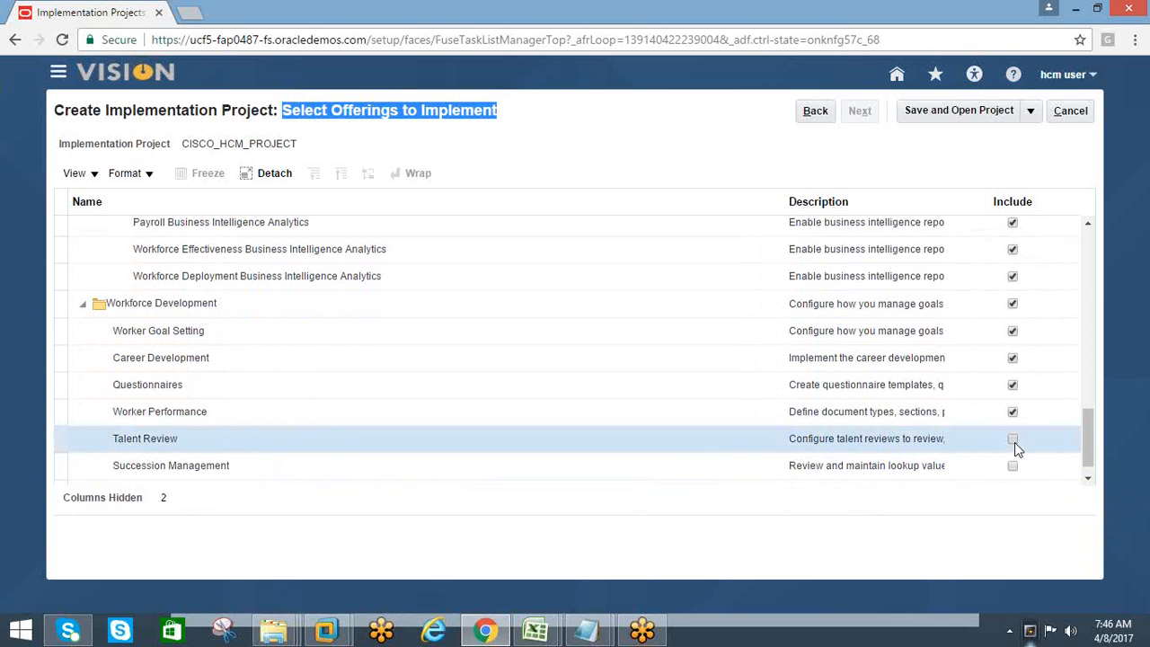
pyautogui.click(1012, 466)
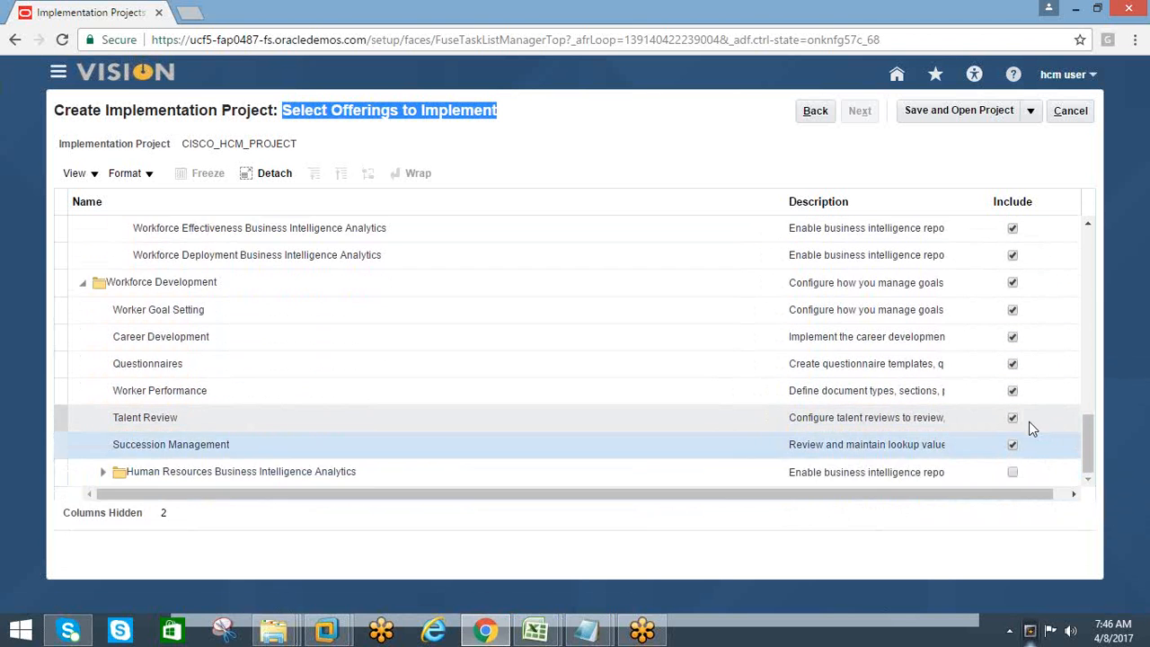
pyautogui.click(1012, 474)
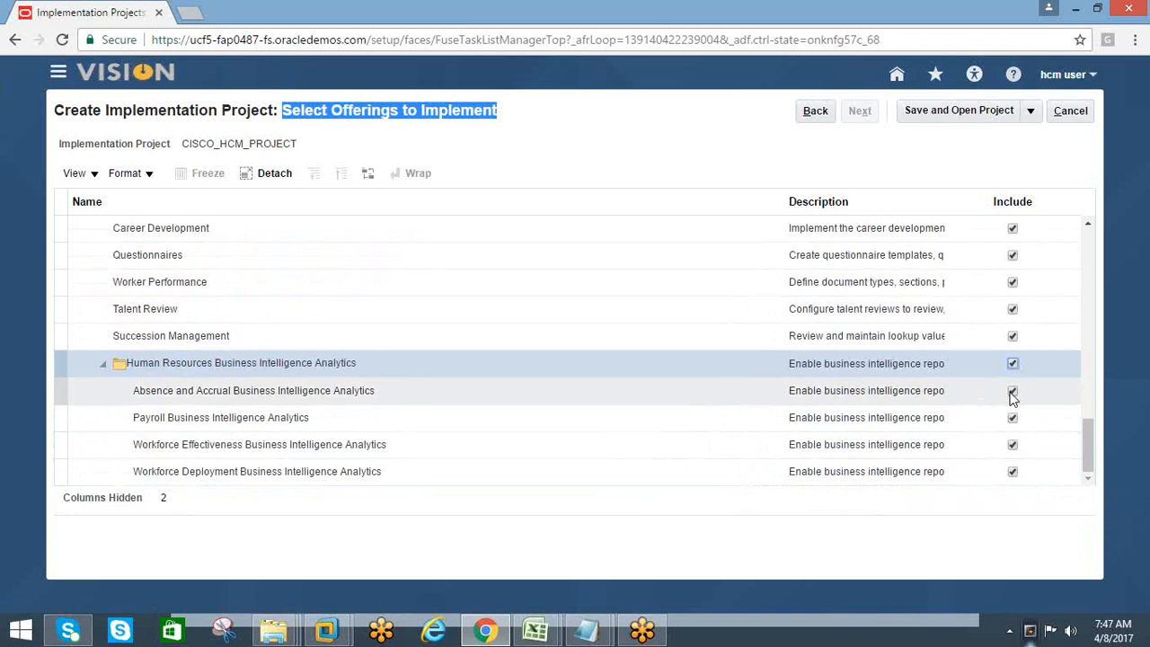
# Review the options included under the Workforce Deployment and Workforce Development offerings
pyautogui.scroll(2, 1013, 386)
pyautogui.scroll(-10, 1010, 377)
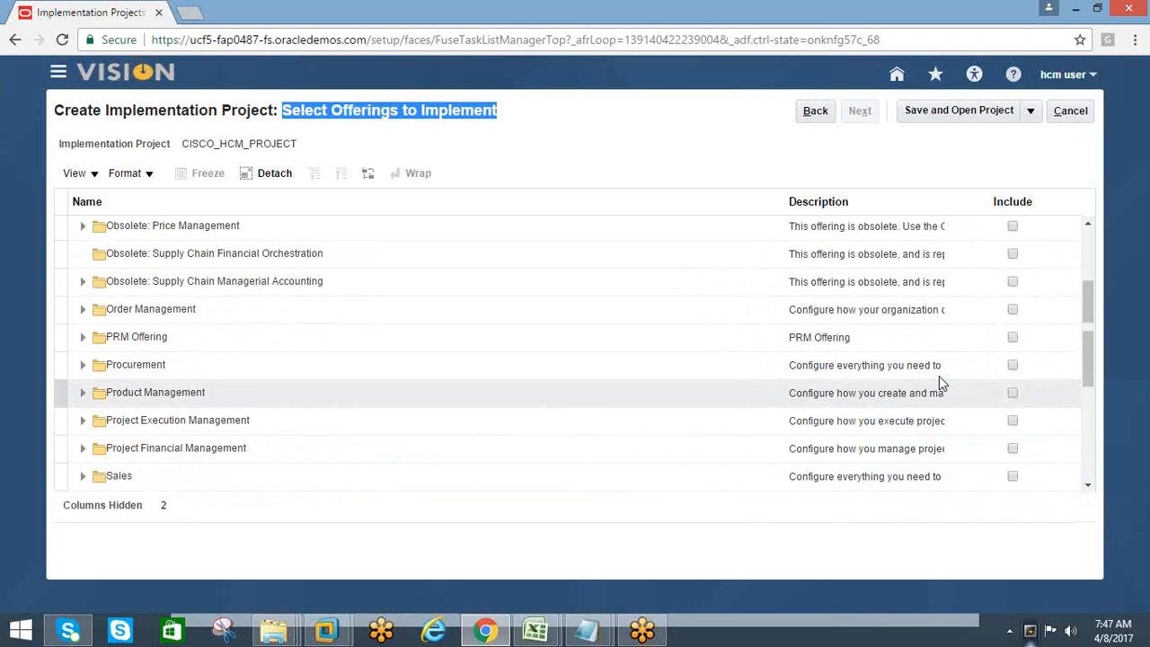
pyautogui.scroll(-5, 938, 375)
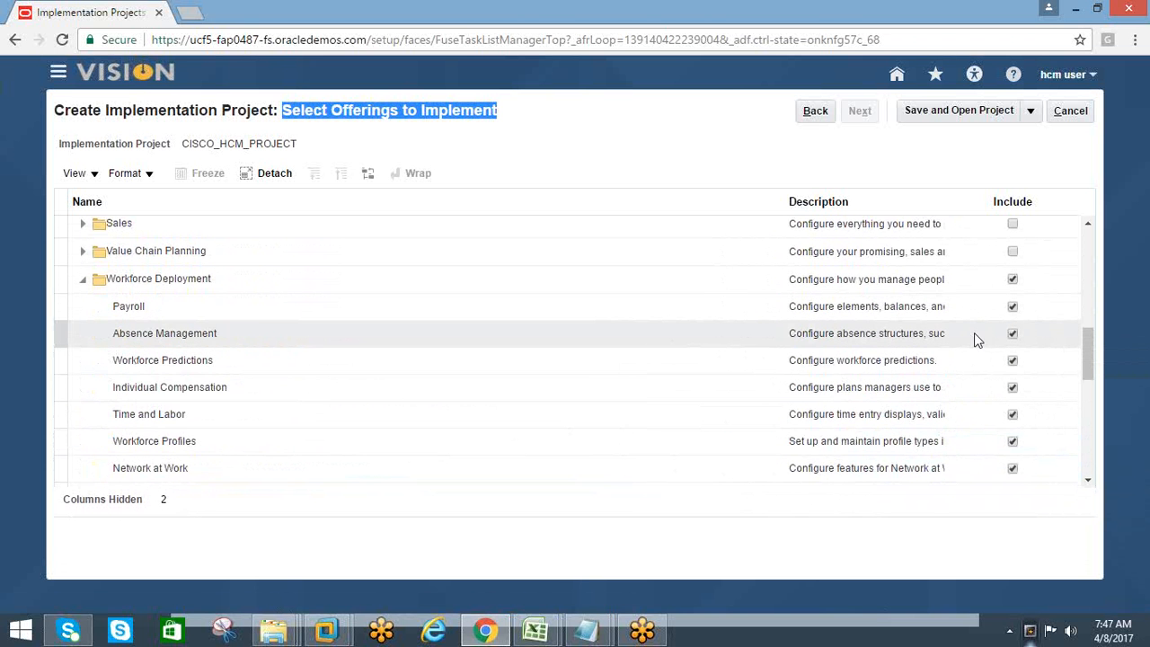
pyautogui.scroll(-1, 789, 382)
pyautogui.scroll(2, 787, 383)
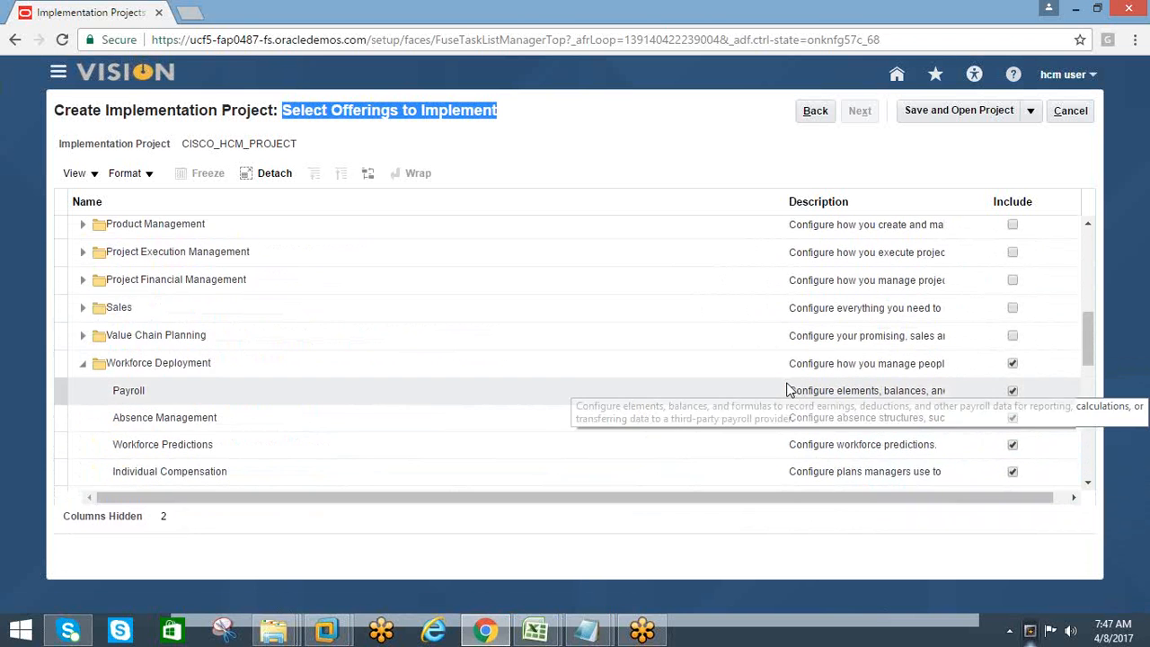
pyautogui.scroll(-1, 787, 387)
pyautogui.scroll(-3, 782, 379)
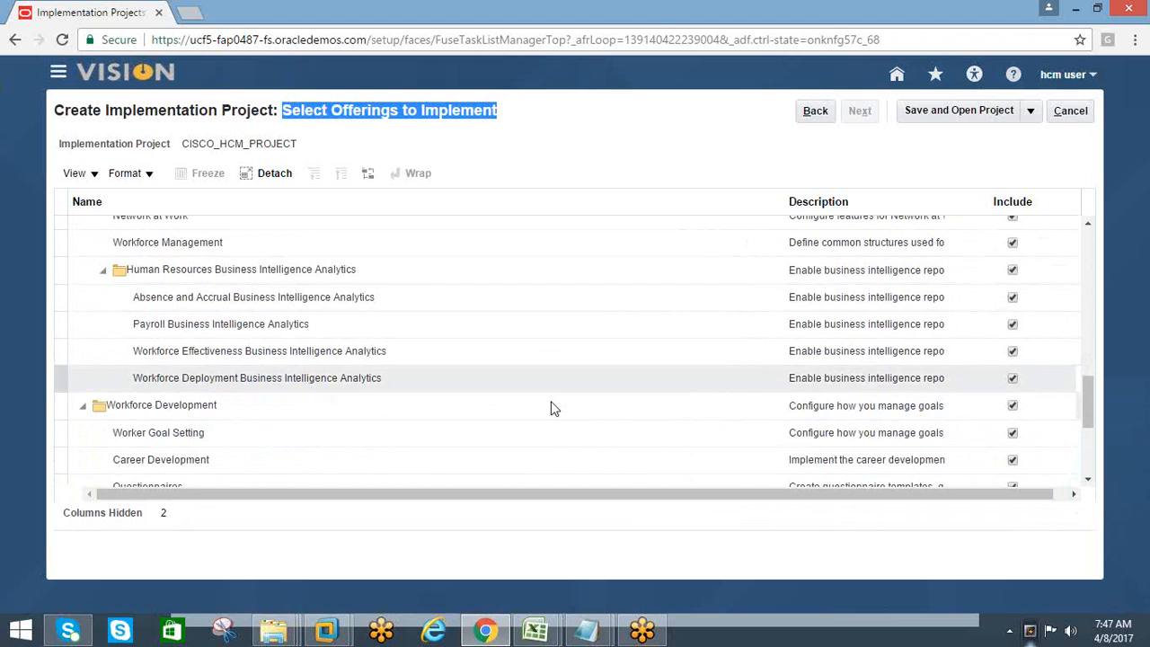
# Save CISCO_HCM_PROJECT with the selected offerings and open the project
pyautogui.click(911, 112)
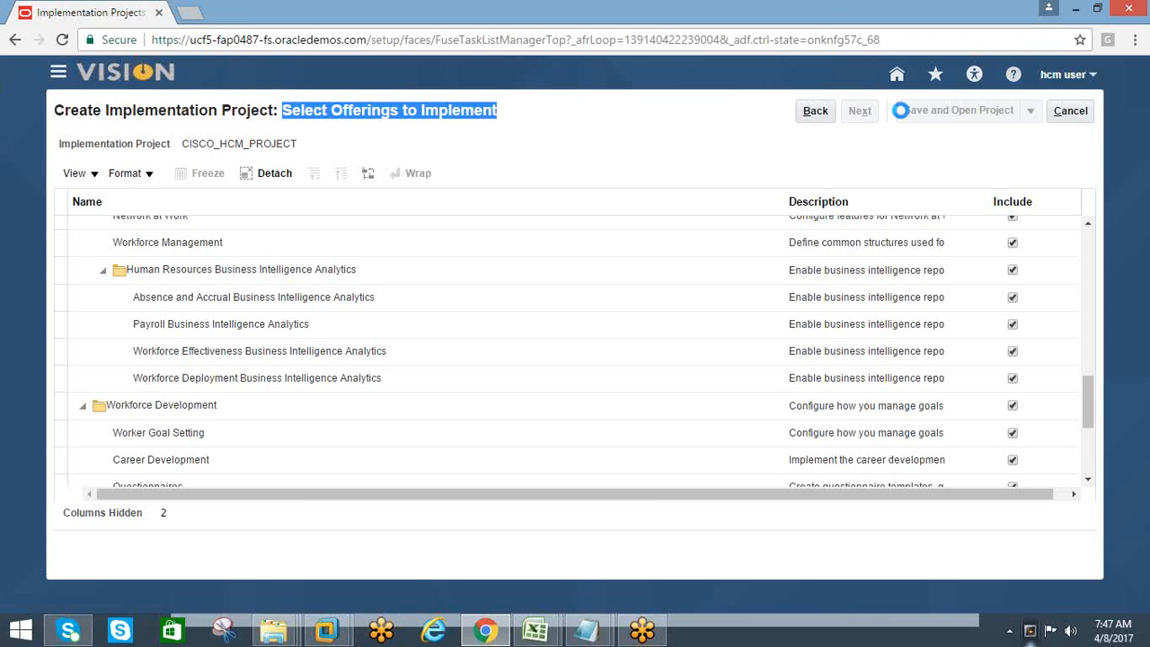
# Switch to the HCM training workbook in Excel and fill the "Assign offerings" cell A10 with yellow
pyautogui.click(535, 630)
pyautogui.click(627, 526)
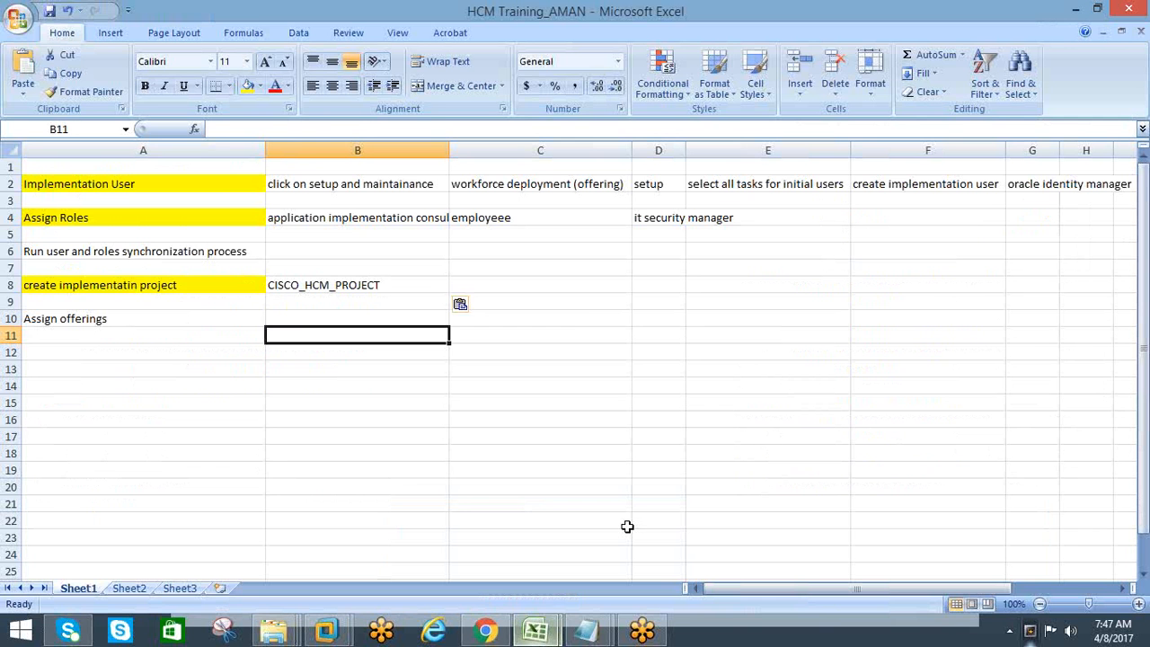
pyautogui.click(83, 287)
pyautogui.click(72, 321)
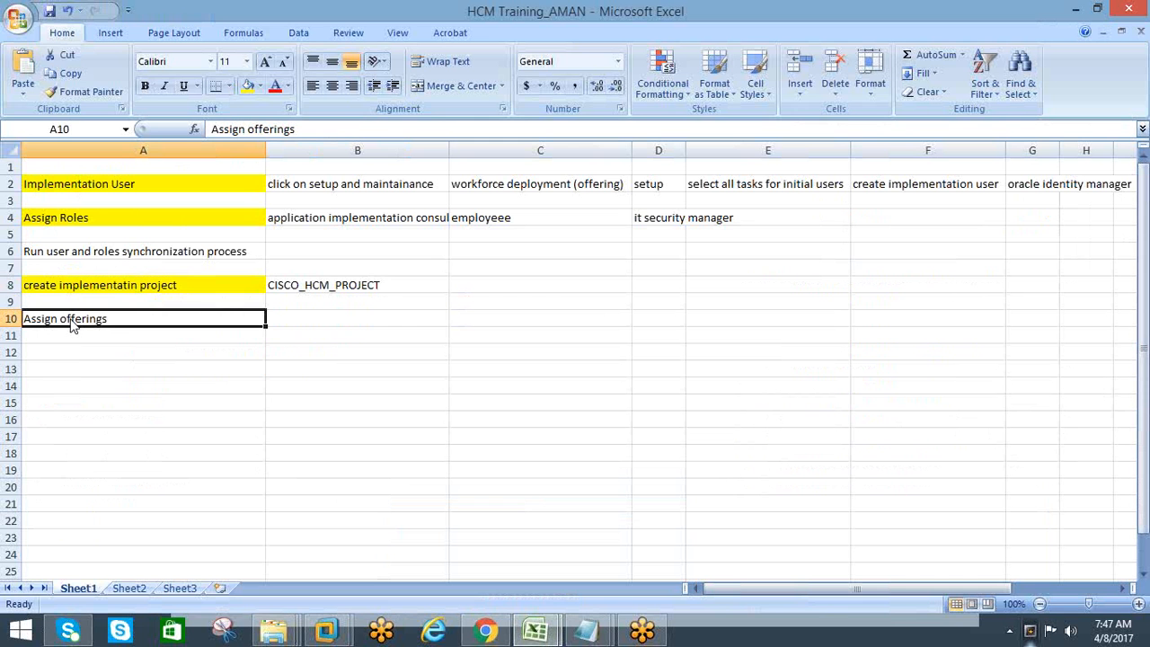
pyautogui.click(247, 85)
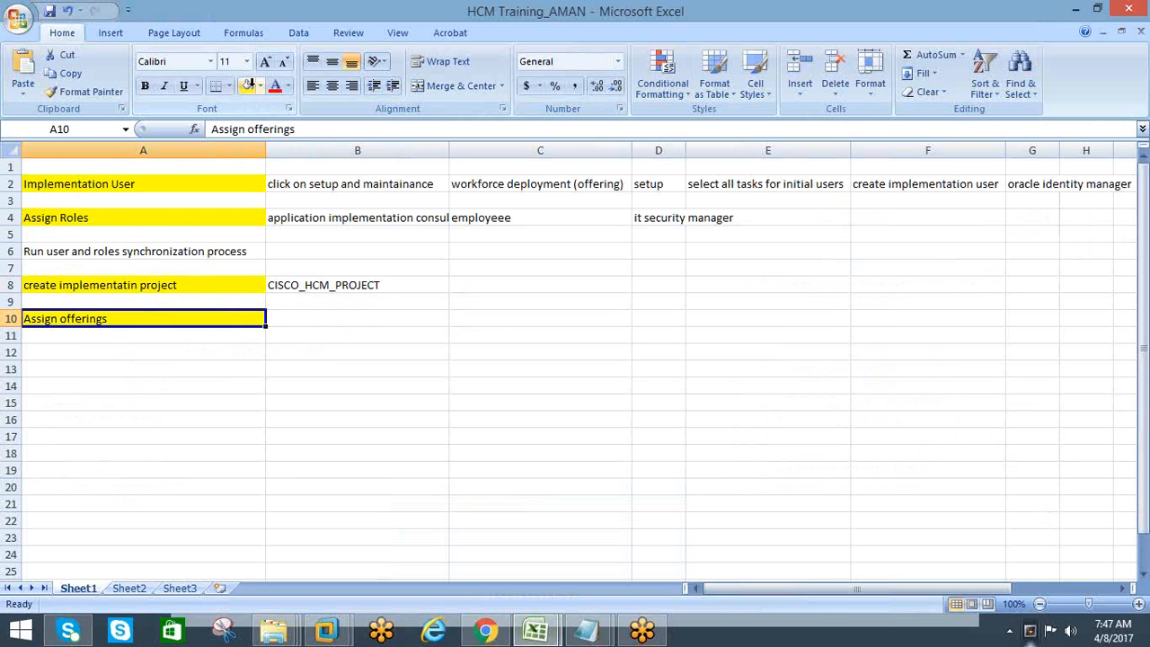
# Enter "WORKFORCE DEPLOYMENT, WORKFORCE DEVELOPMENT" in cell B10 beside "Assign offerings"
pyautogui.click(300, 316)
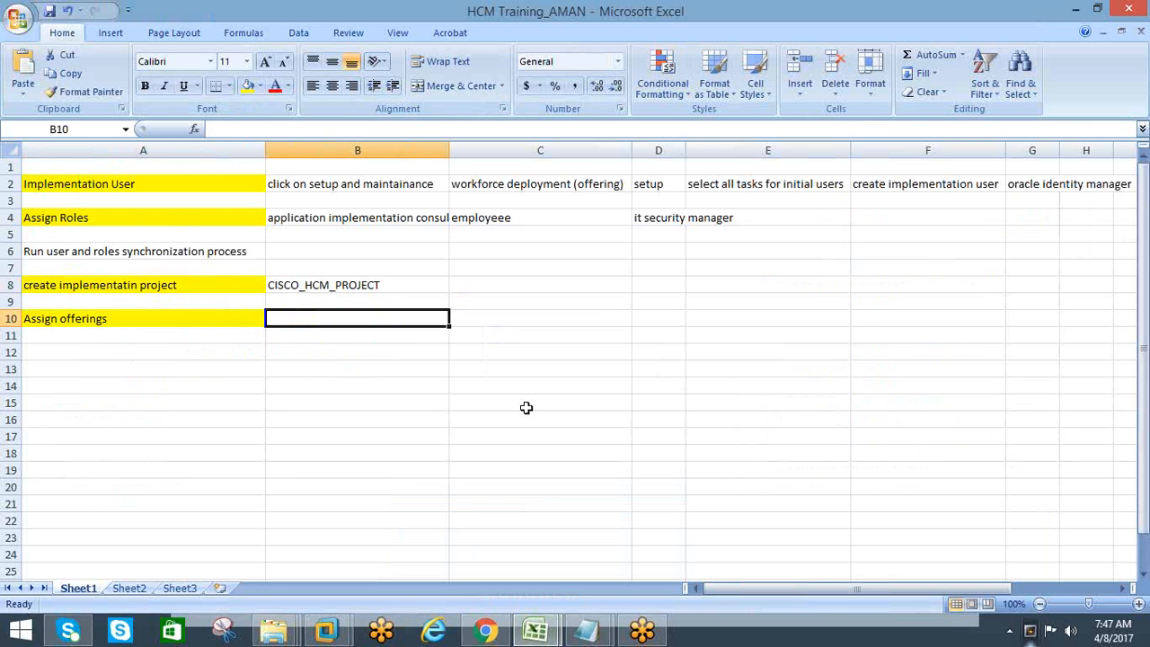
pyautogui.write('WOR')
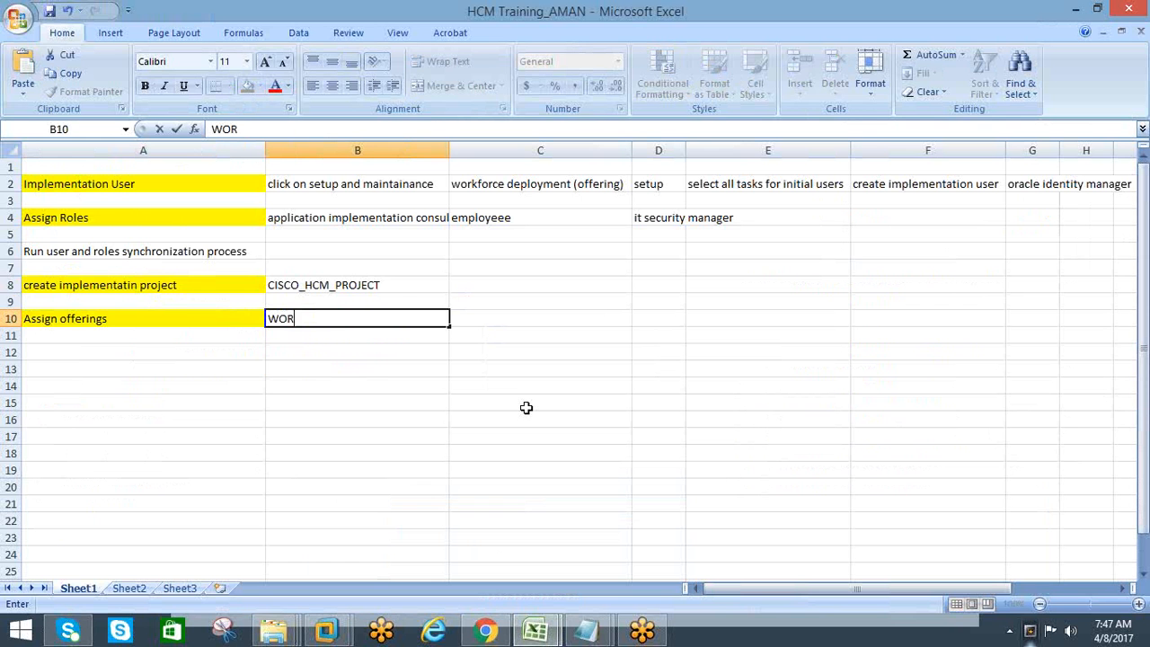
pyautogui.write('KFORCE DEPO')
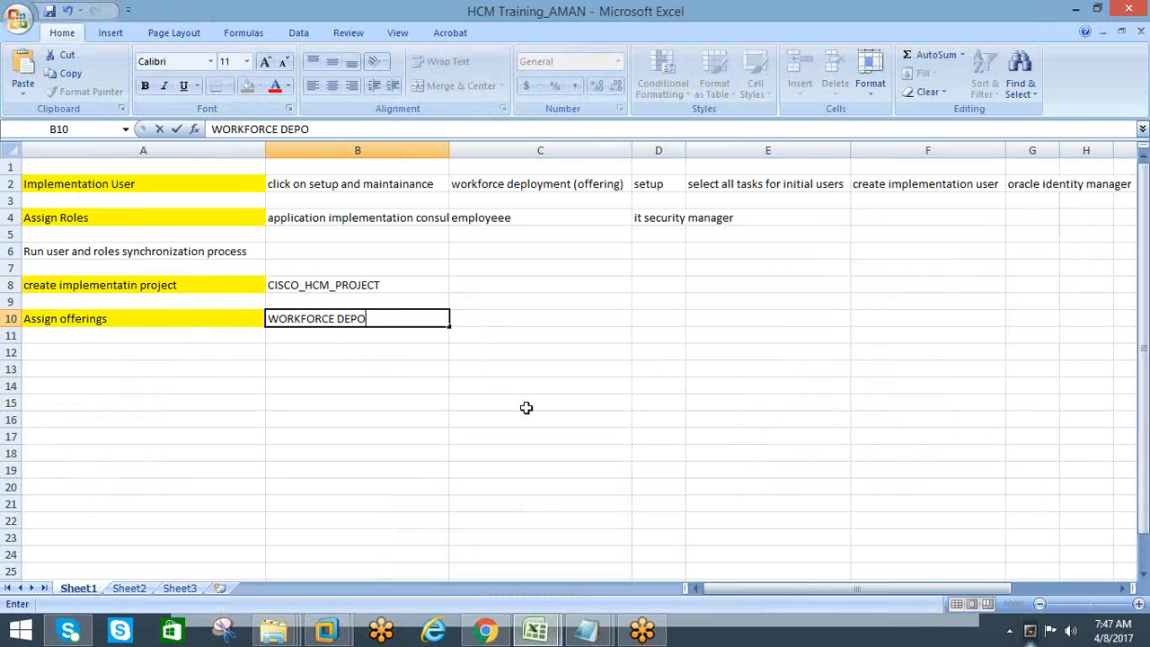
pyautogui.write('L')
pyautogui.press('BackSpace')
pyautogui.press('BackSpace')
pyautogui.write('LOYMENT')
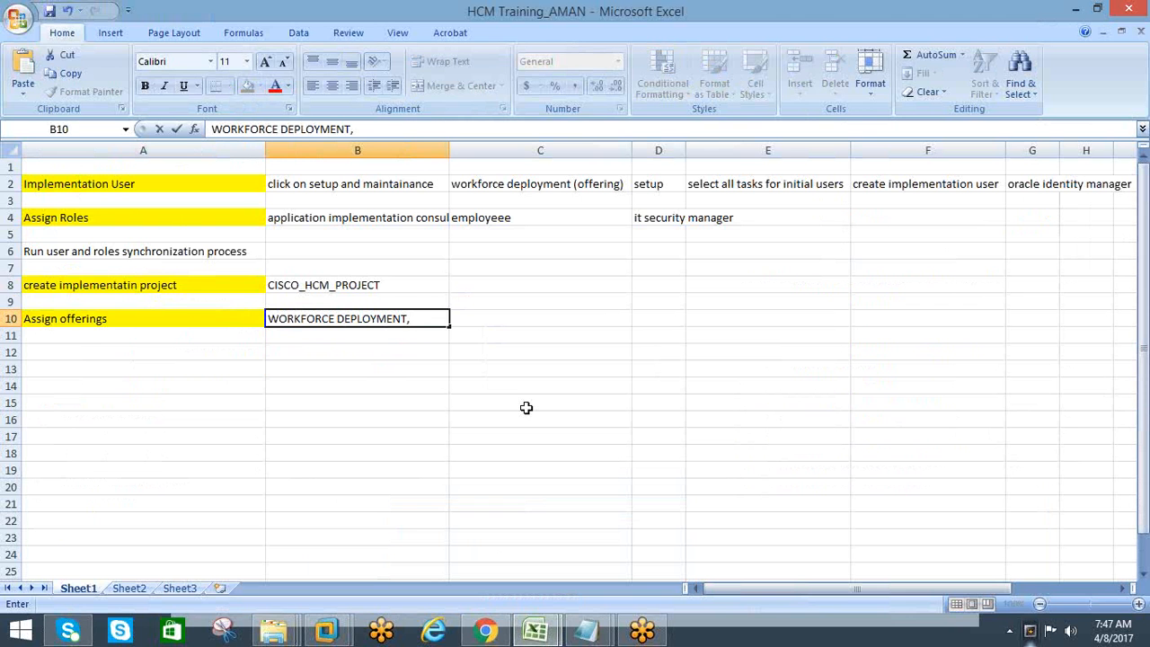
pyautogui.write(', WORKFO')
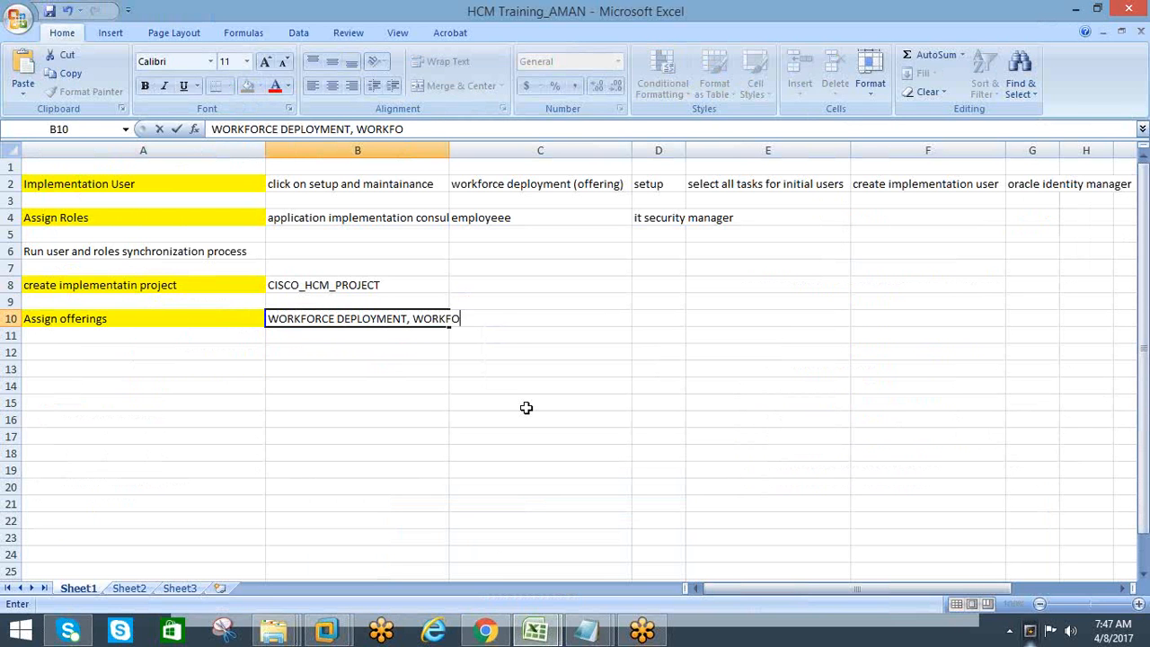
pyautogui.write('RCE DEVEL')
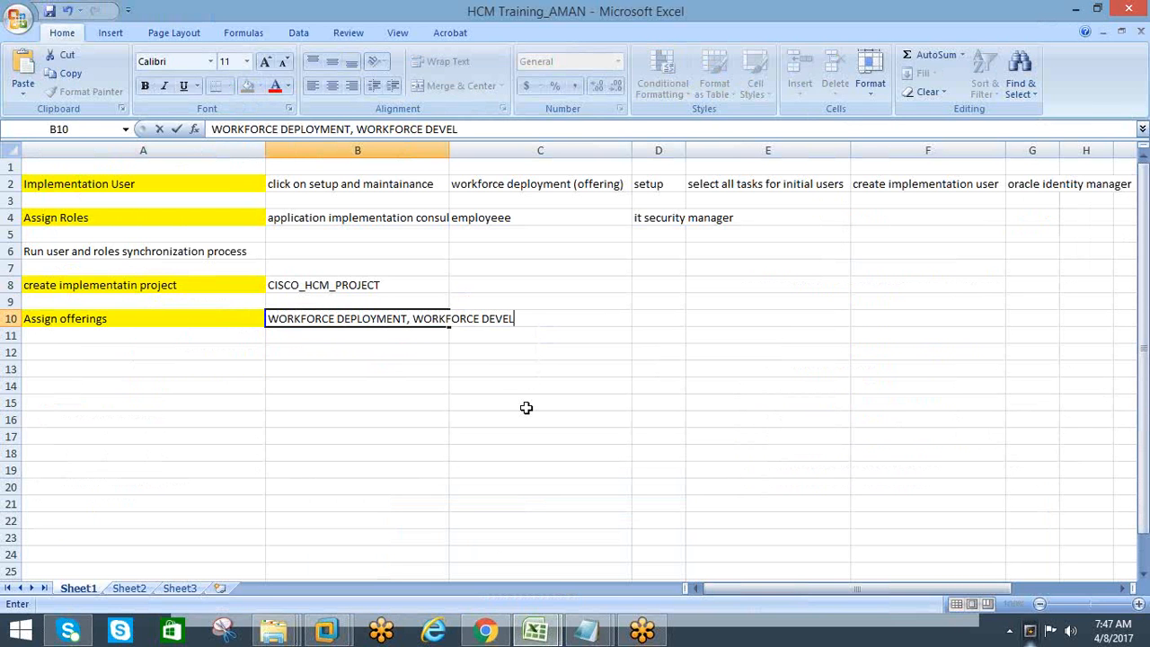
pyautogui.write('OPMENT')
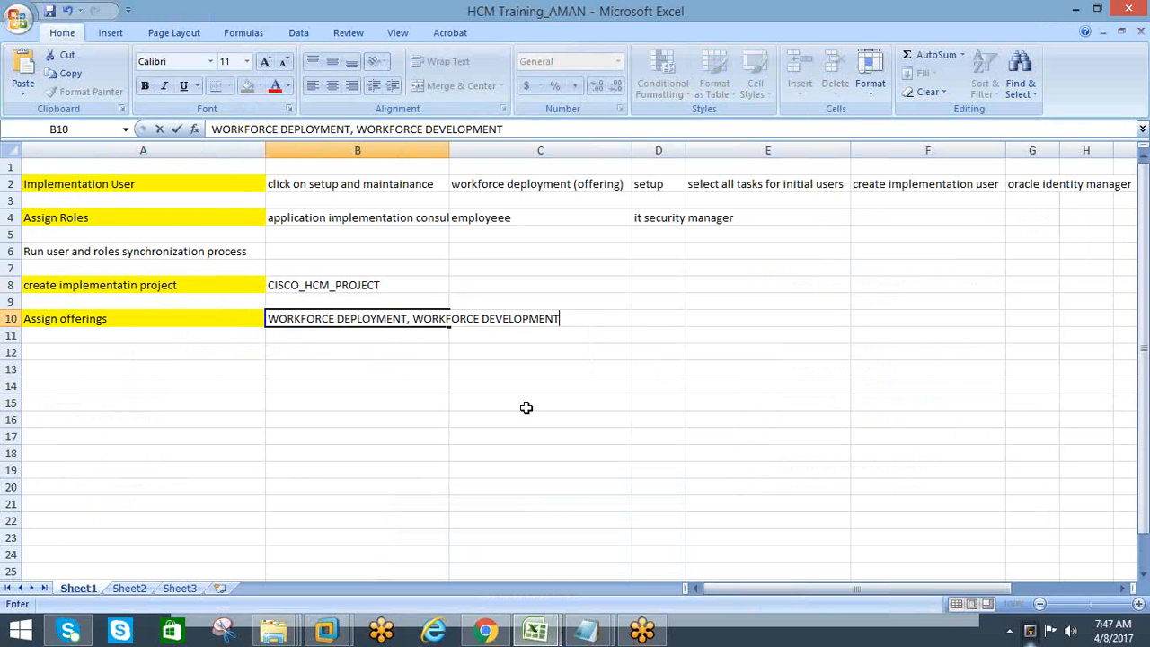
pyautogui.press('Return')
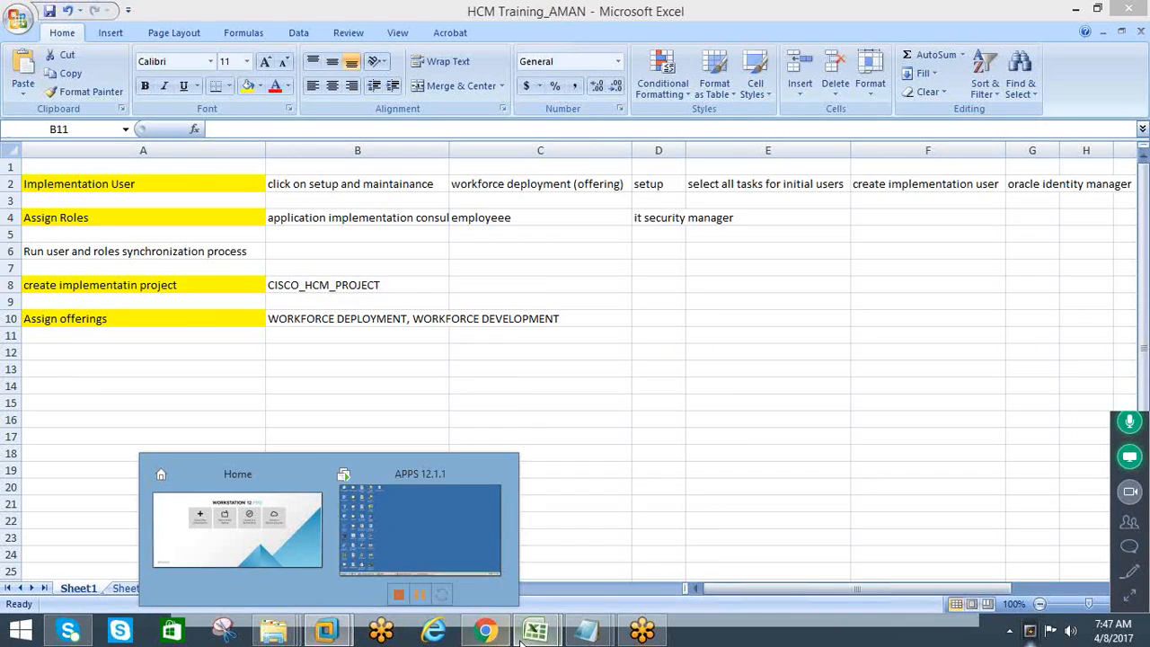
# Switch to Chrome and check the name and task lists of the opened implementation project
pyautogui.click(485, 631)
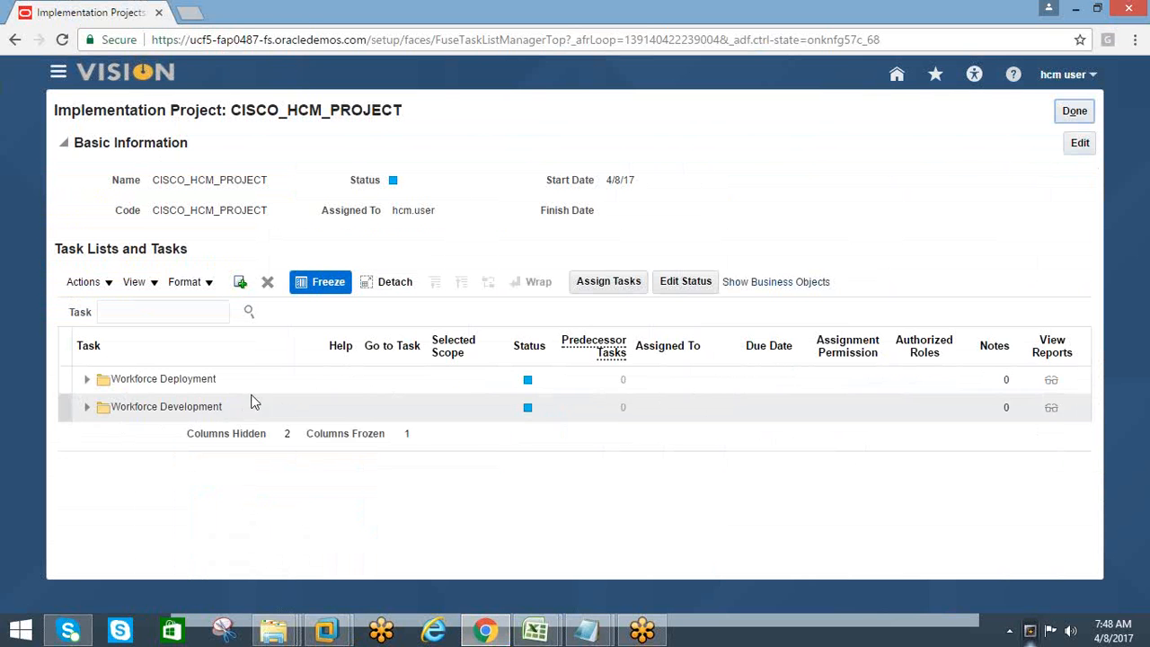
pyautogui.moveTo(400, 109); pyautogui.dragTo(227, 114)
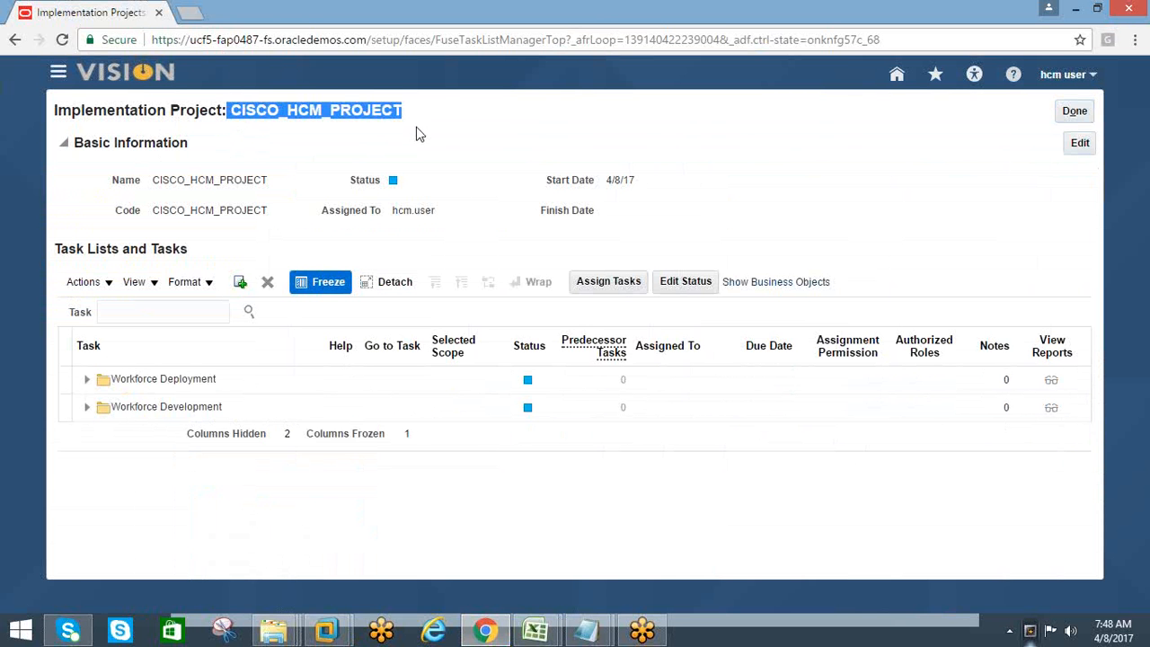
pyautogui.moveTo(419, 127); pyautogui.dragTo(237, 134)
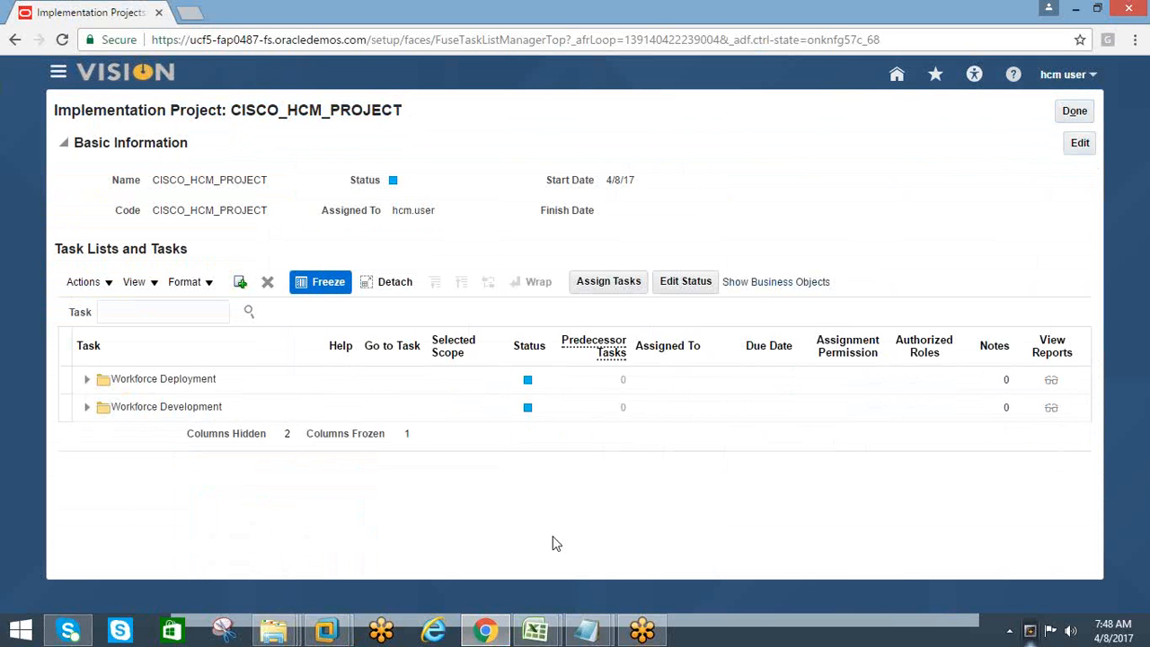
# Switch to the Excel checklist and review the "Run user and roles synchronization process" entry in A6
pyautogui.moveTo(536, 630)
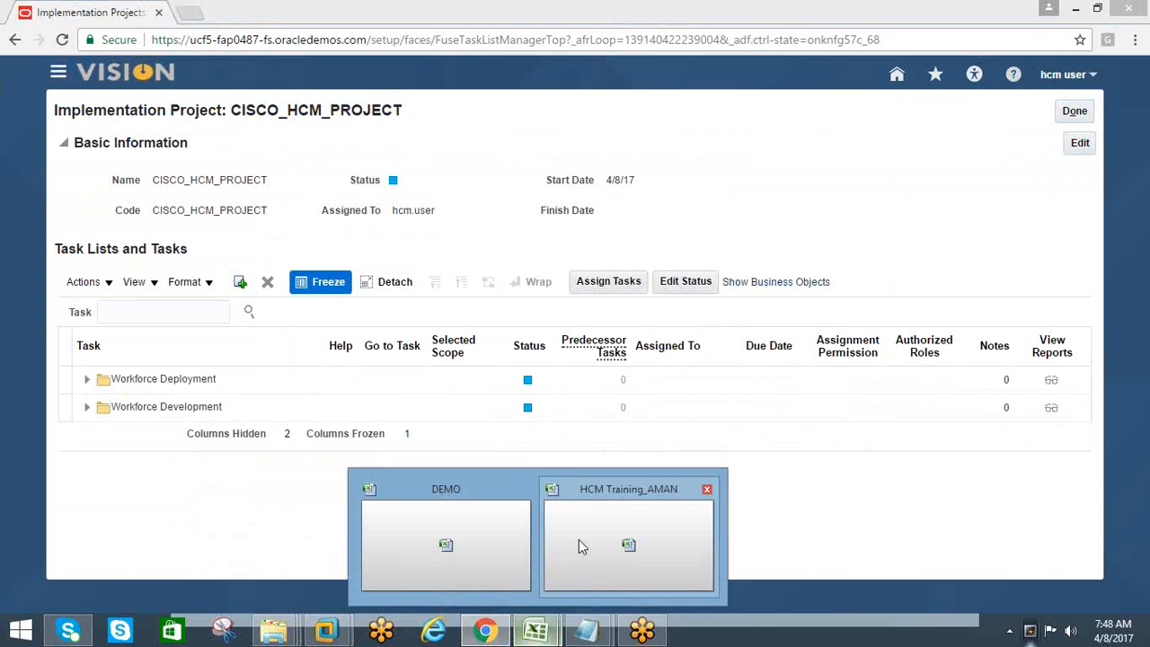
pyautogui.click(579, 541)
pyautogui.click(48, 253)
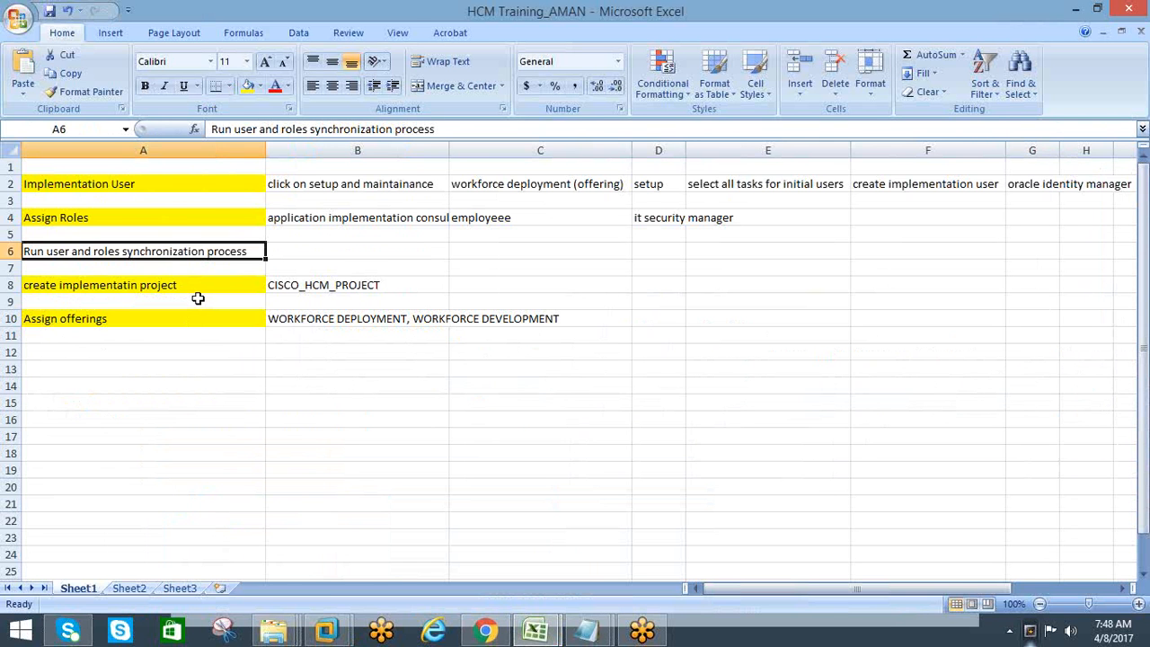
pyautogui.click(161, 336)
pyautogui.click(80, 252)
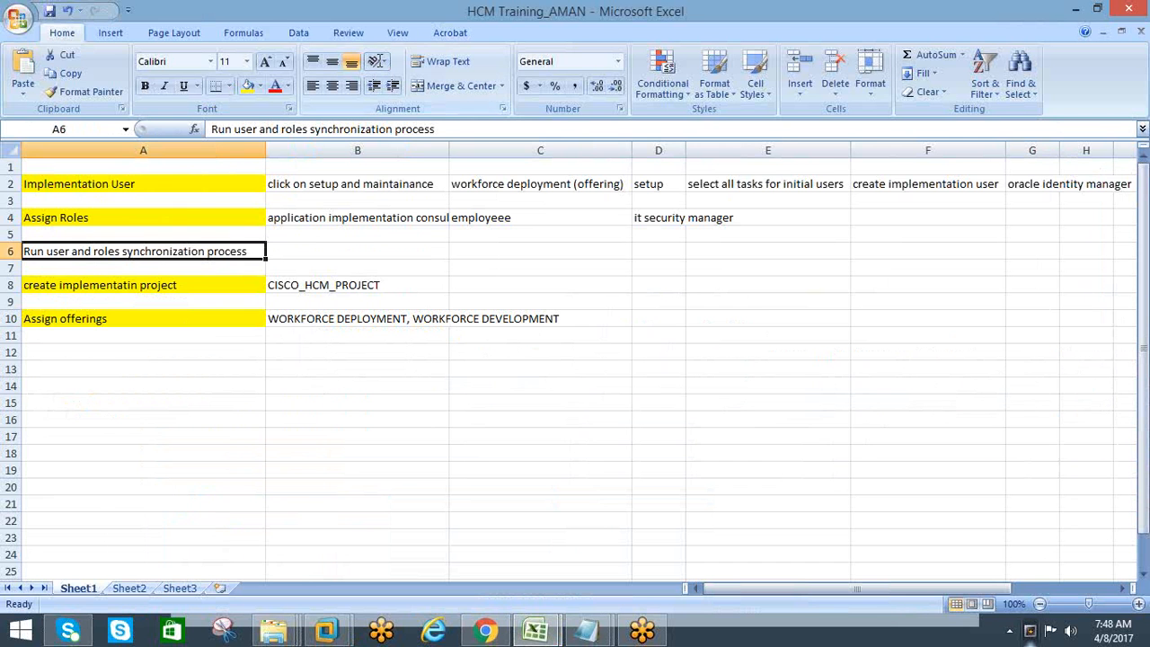
pyautogui.click(185, 372)
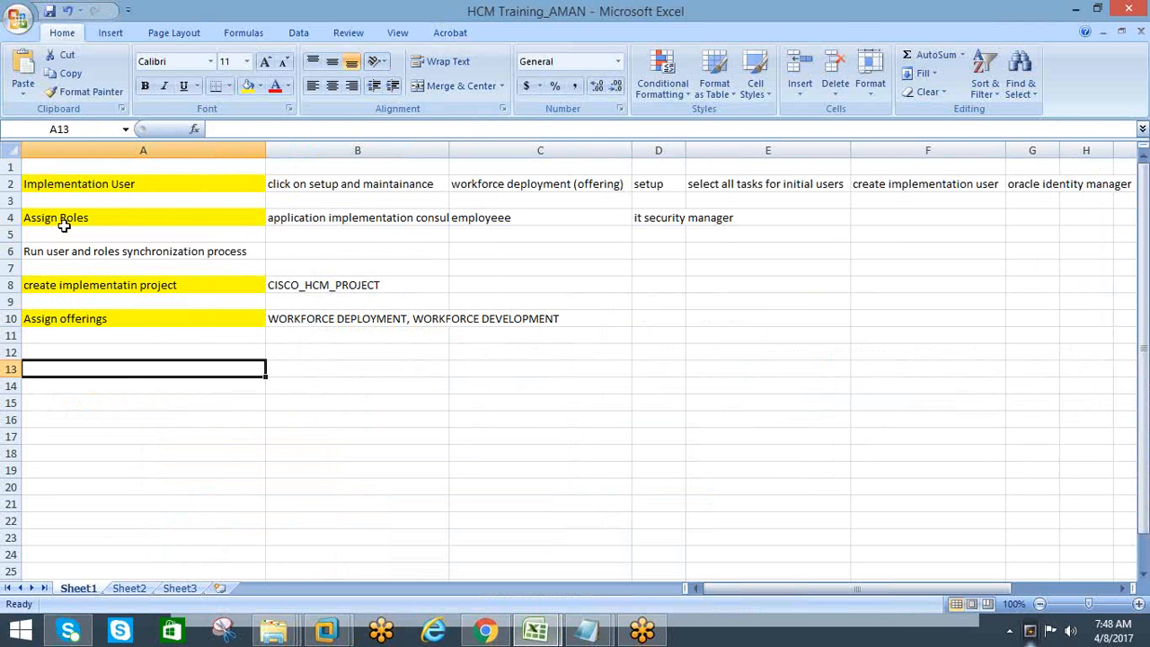
pyautogui.click(71, 251)
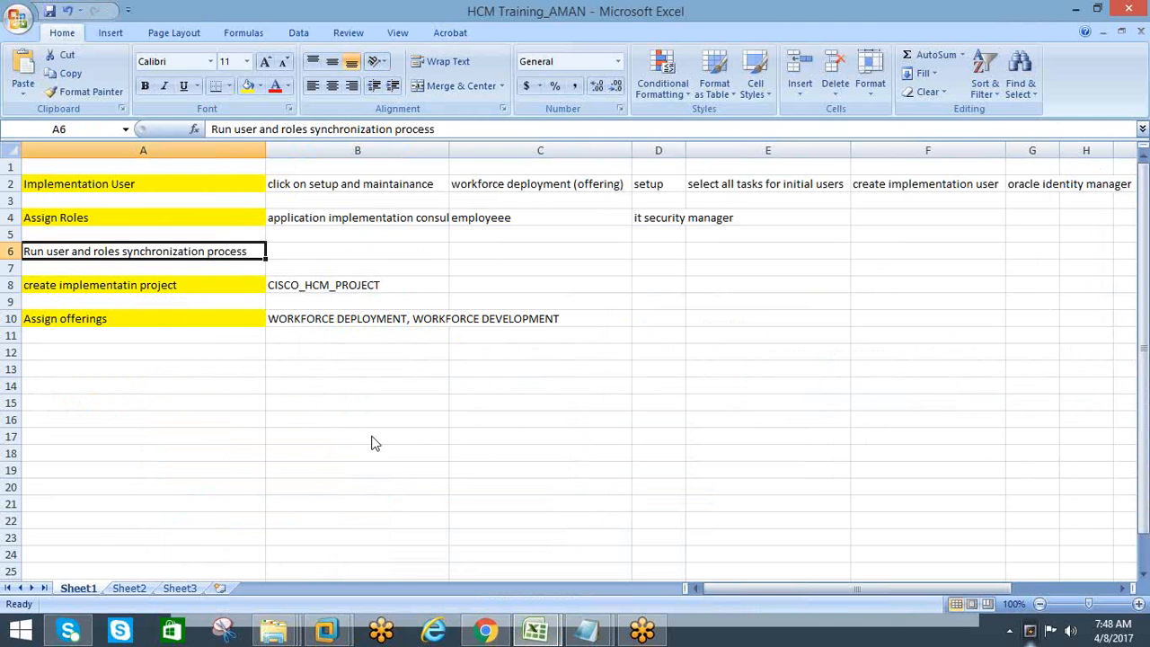
# Switch back to Chrome, expand the Workforce Deployment task list and widen the Task column to fit the full task names
pyautogui.moveTo(478, 633)
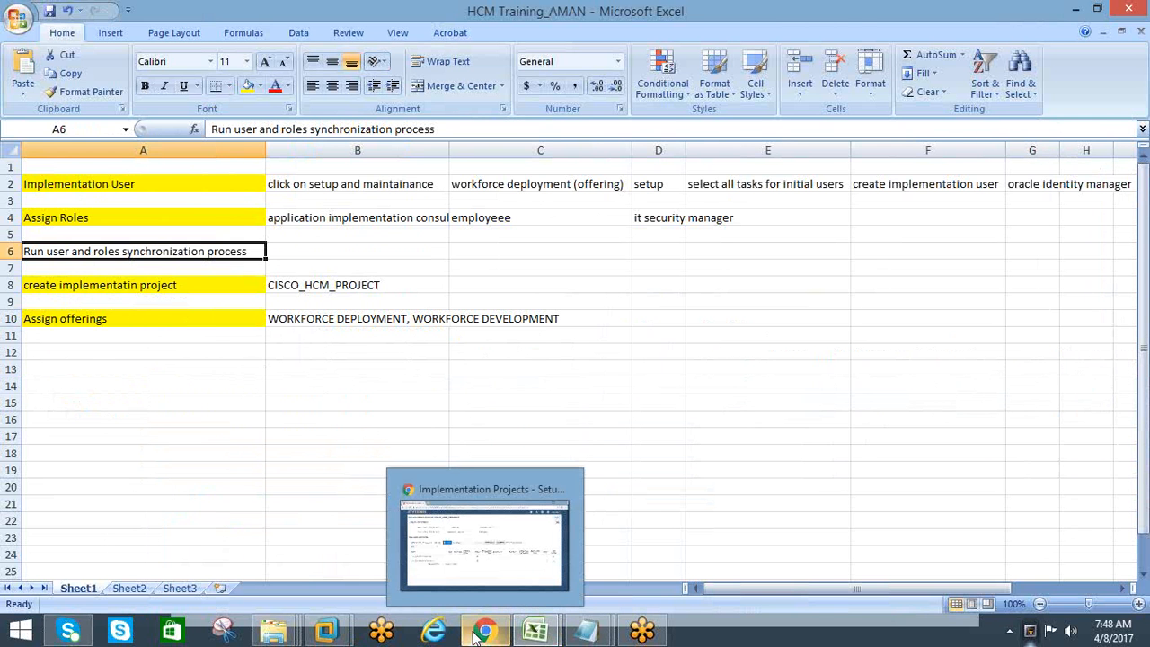
pyautogui.click(485, 553)
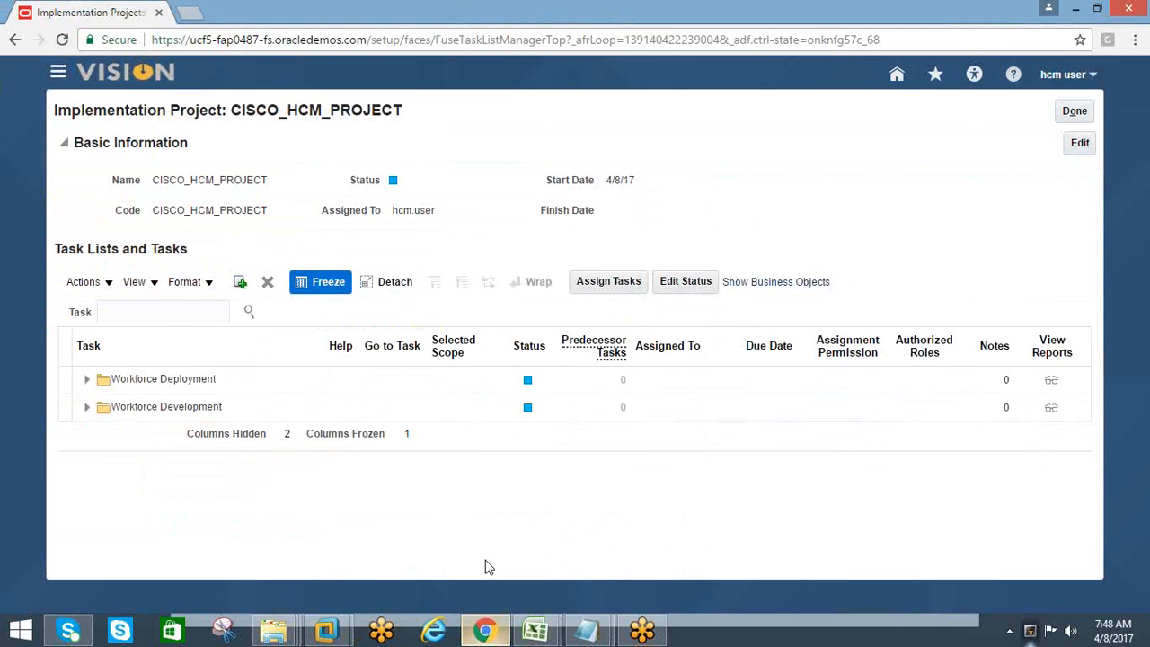
pyautogui.click(87, 380)
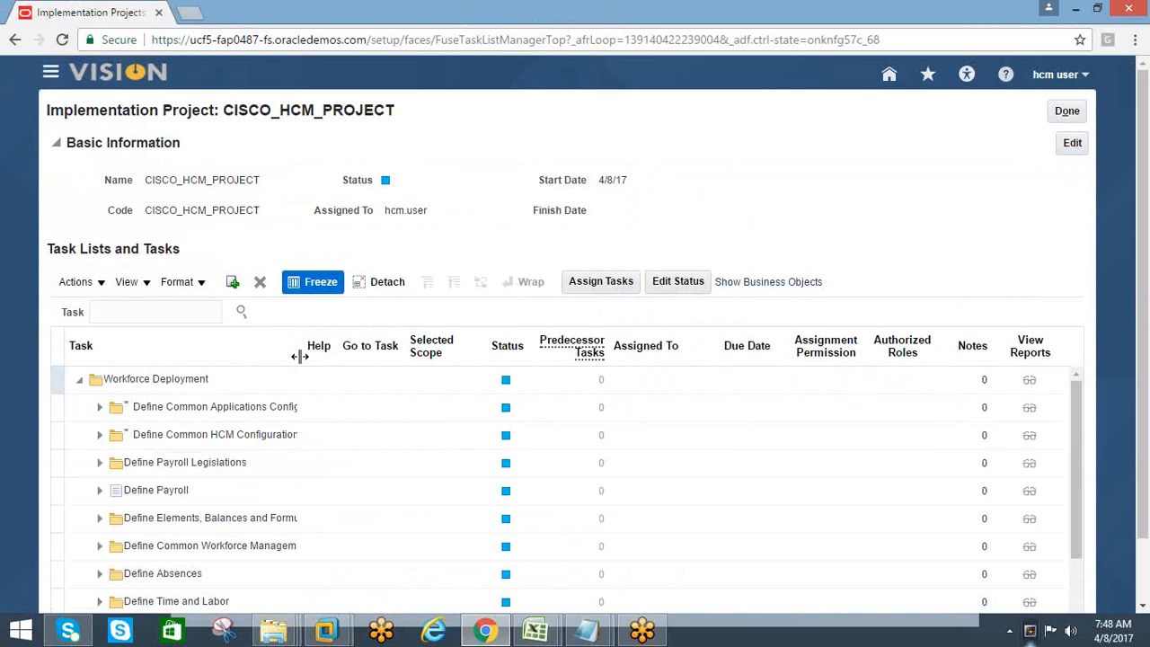
pyautogui.moveTo(300, 356); pyautogui.dragTo(497, 363)
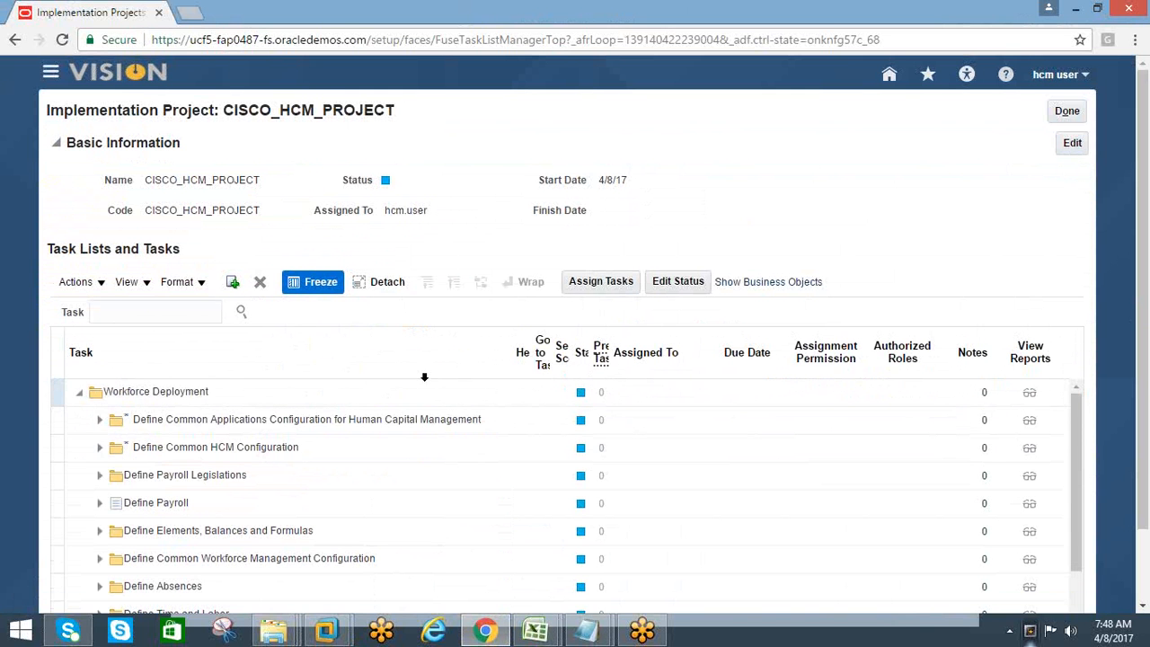
pyautogui.scroll(-1, 770, 395)
pyautogui.scroll(1, 772, 403)
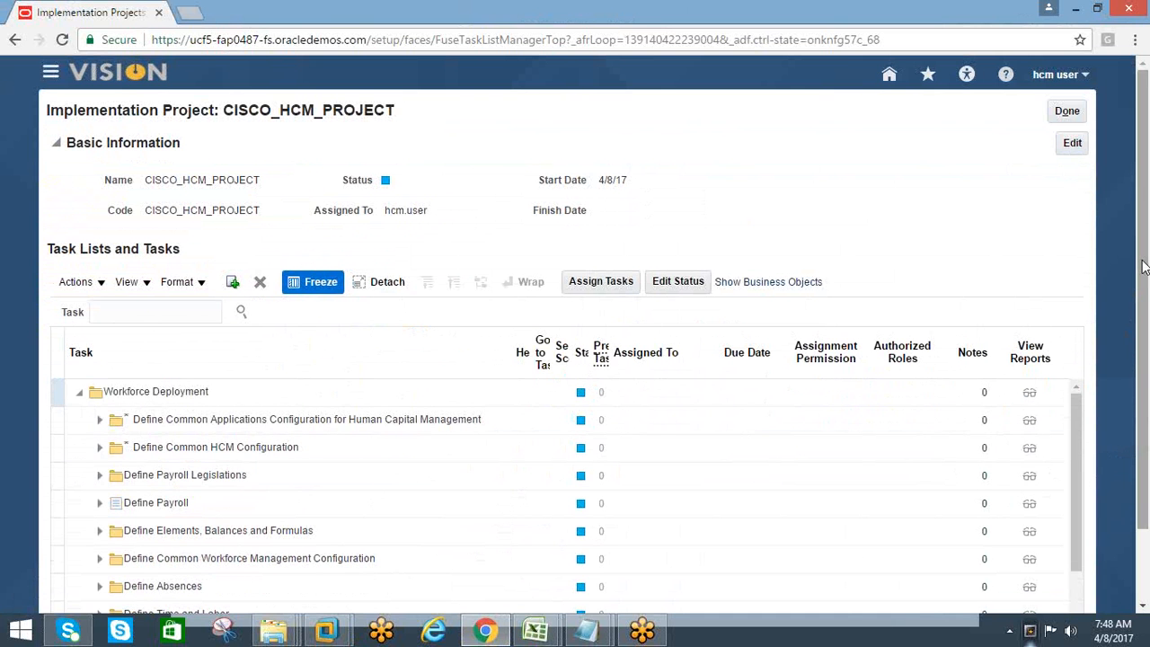
pyautogui.scroll(-1, 1141, 333)
pyautogui.scroll(-1, 1140, 333)
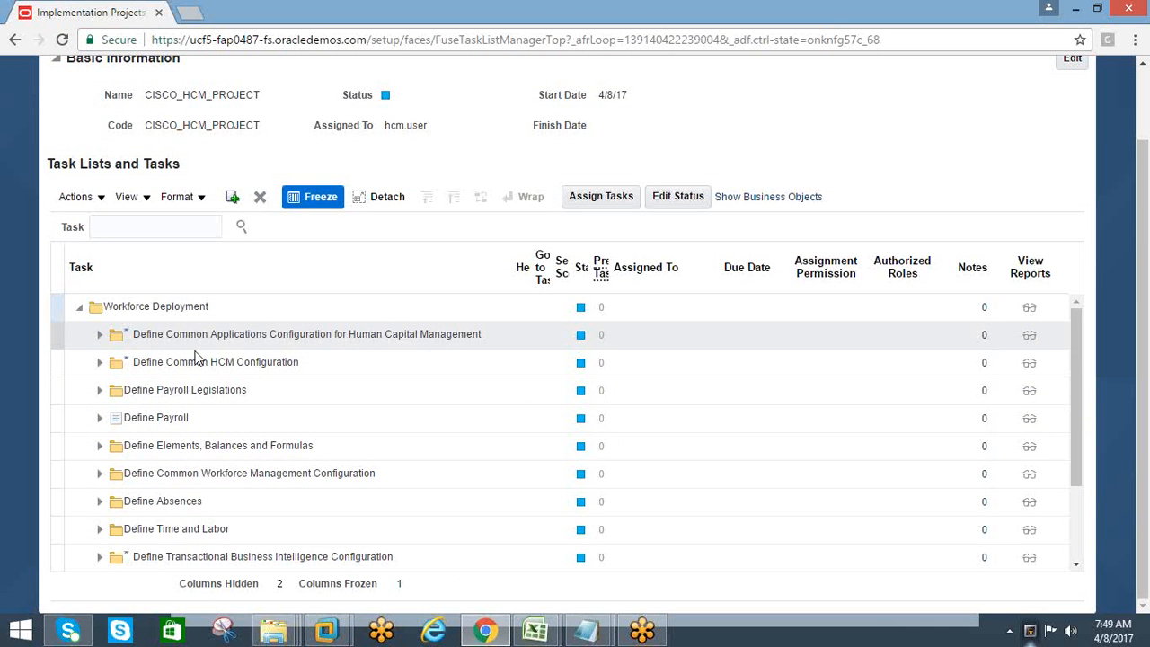
# Expand Define Common Applications Configuration for Human Capital Management and its Define Synchronization of Users and Roles from LDAP task list
pyautogui.click(100, 334)
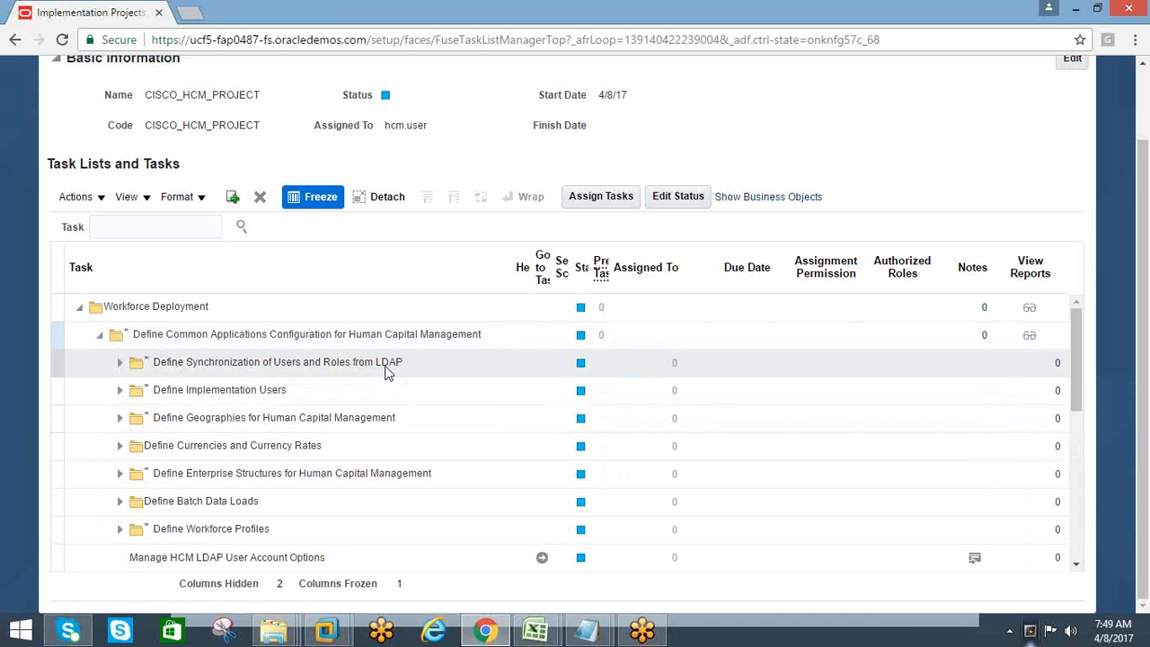
pyautogui.moveTo(402, 365); pyautogui.dragTo(358, 367)
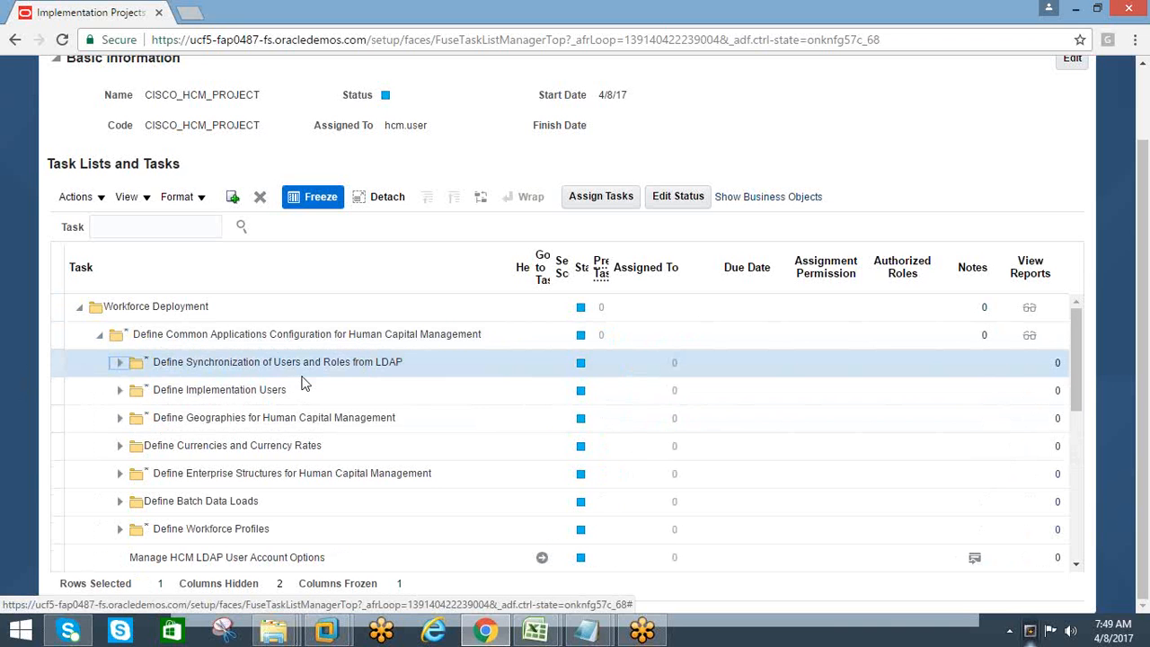
pyautogui.click(119, 365)
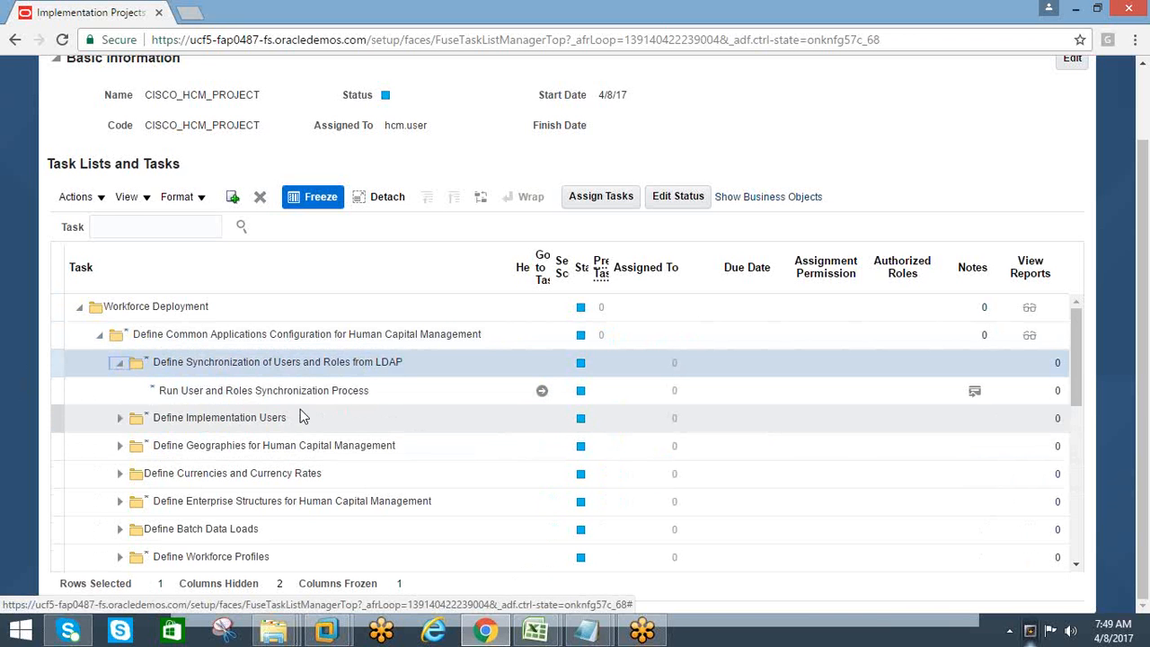
# Open the Run User and Roles Synchronization Process task and submit the Retrieve Latest LDAP Changes process as soon as possible
pyautogui.click(542, 392)
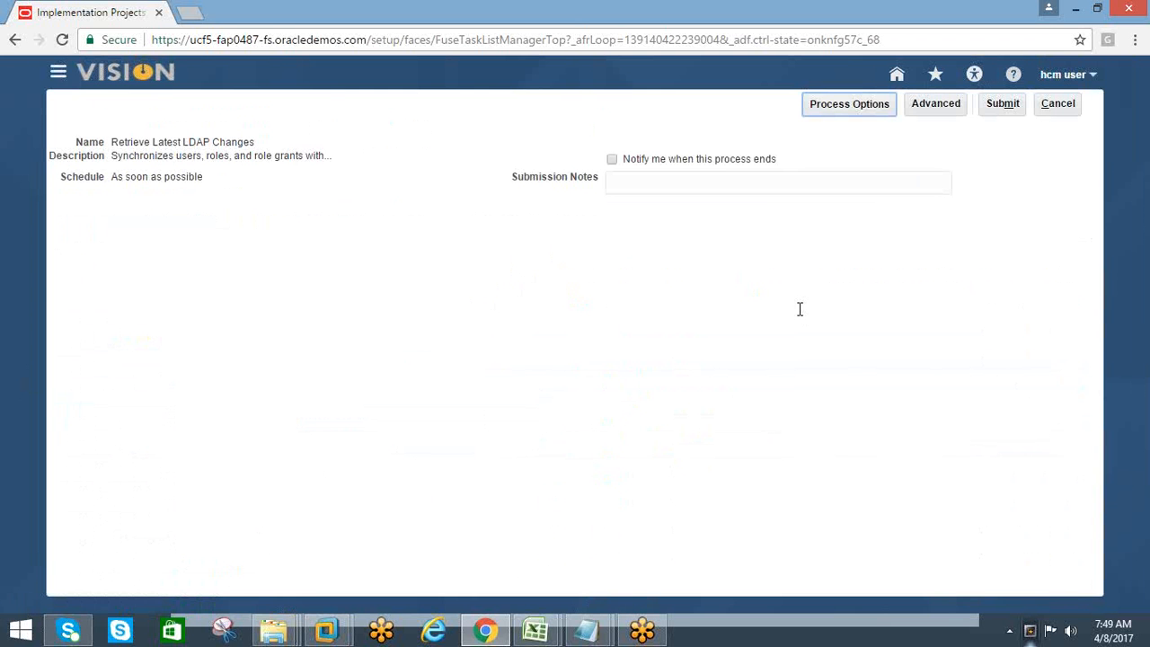
pyautogui.click(1001, 106)
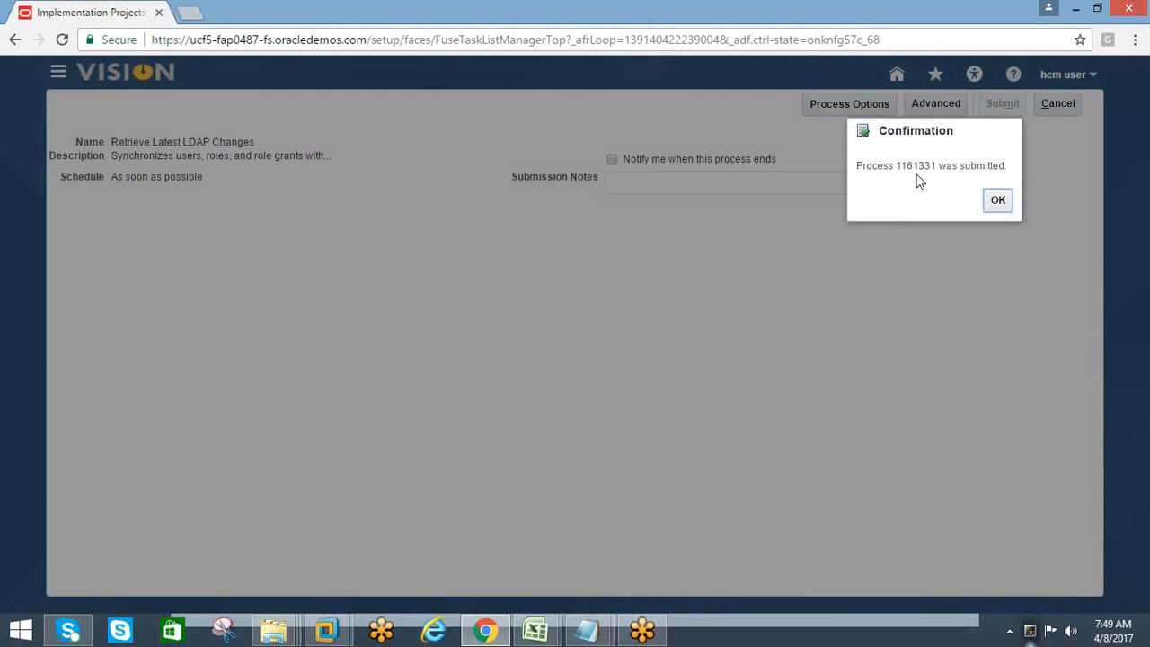
pyautogui.click(995, 201)
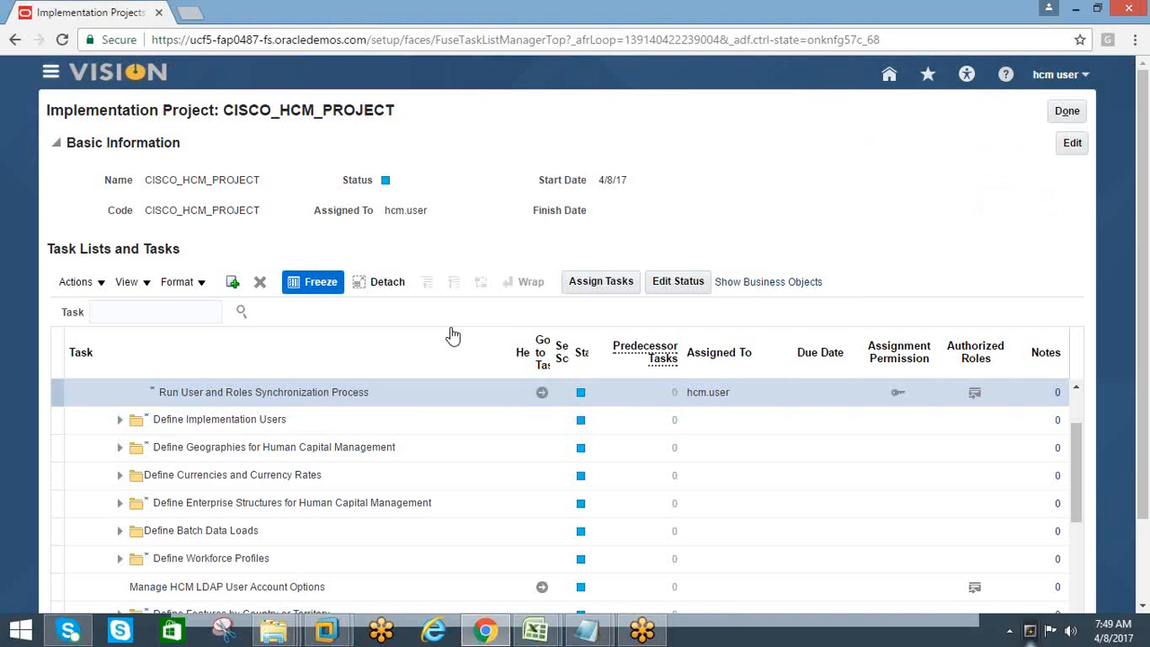
# Leave the implementation project and open the Scheduled Processes page from the application's navigation
pyautogui.click(50, 71)
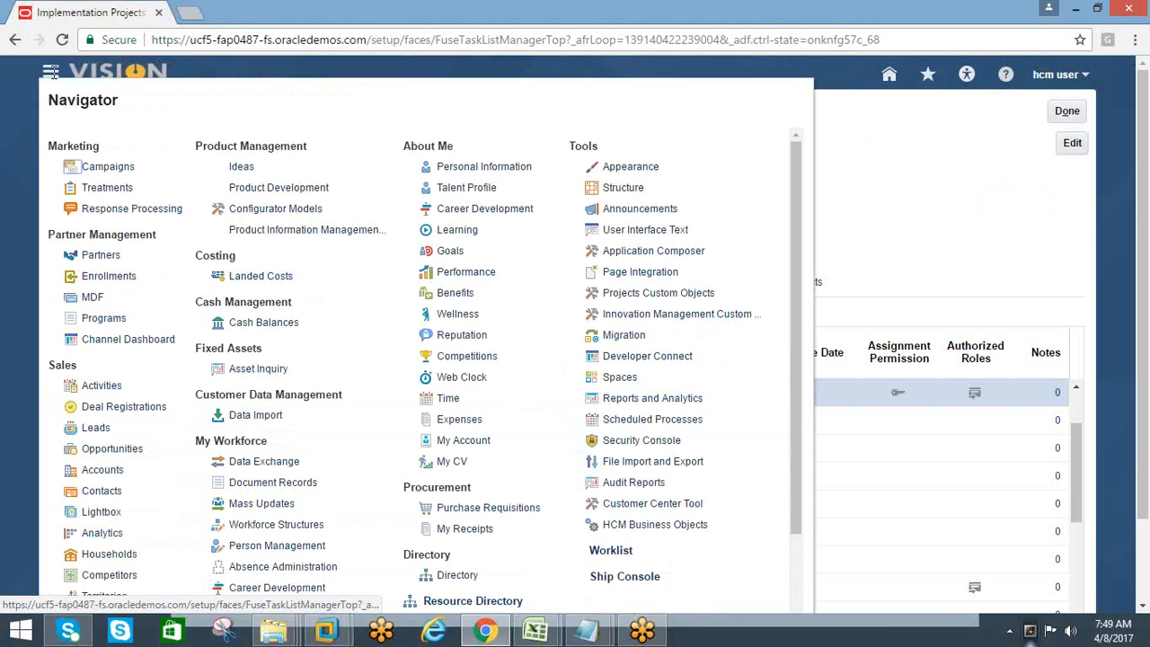
pyautogui.click(820, 242)
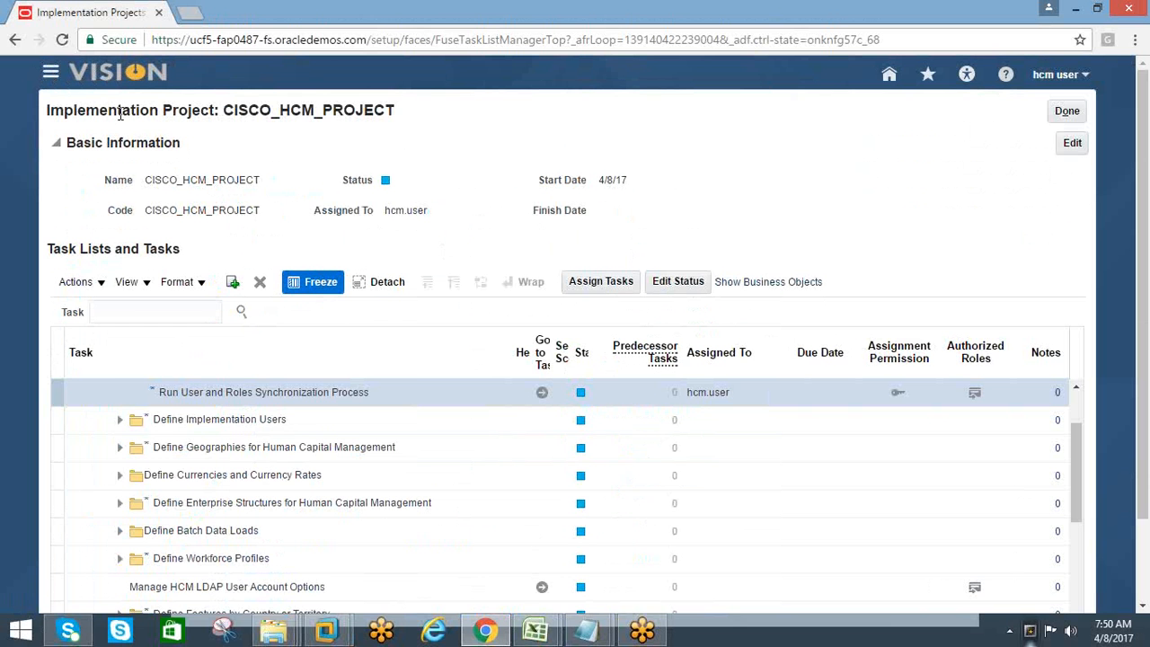
pyautogui.click(50, 75)
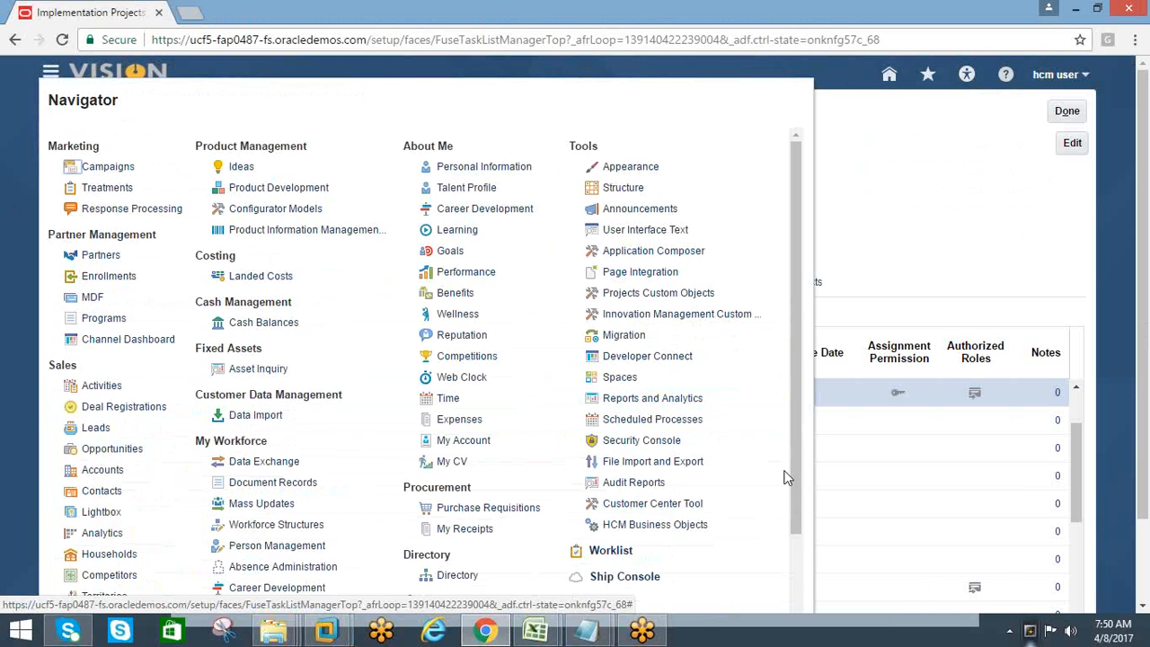
pyautogui.moveTo(798, 435); pyautogui.dragTo(809, 400)
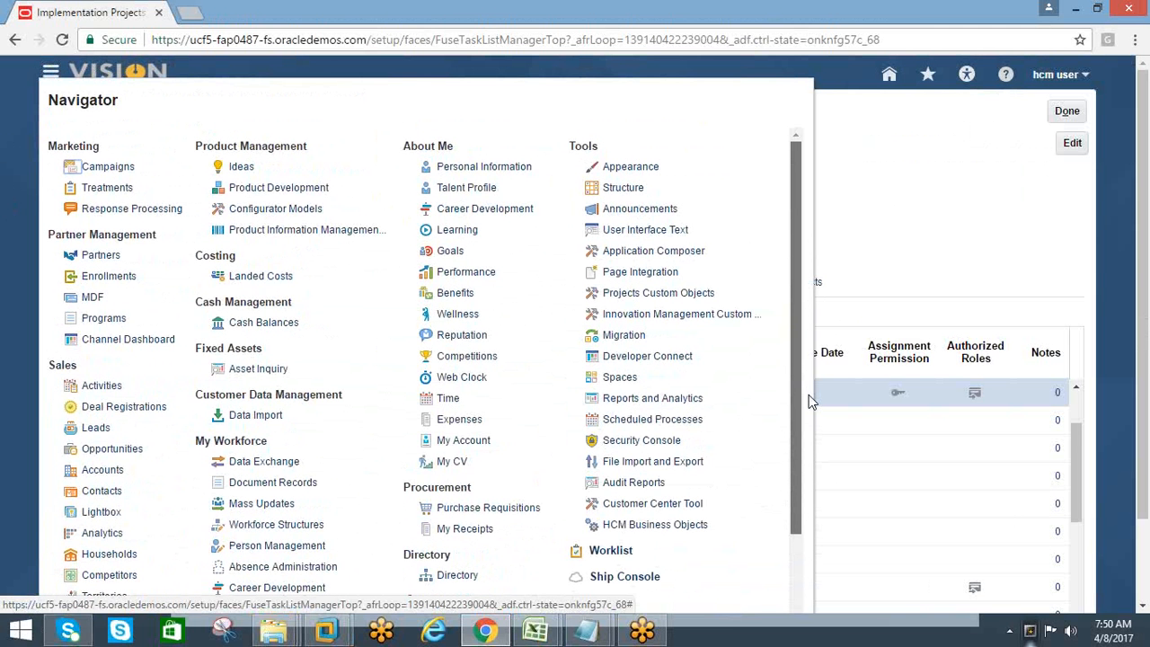
pyautogui.click(810, 394)
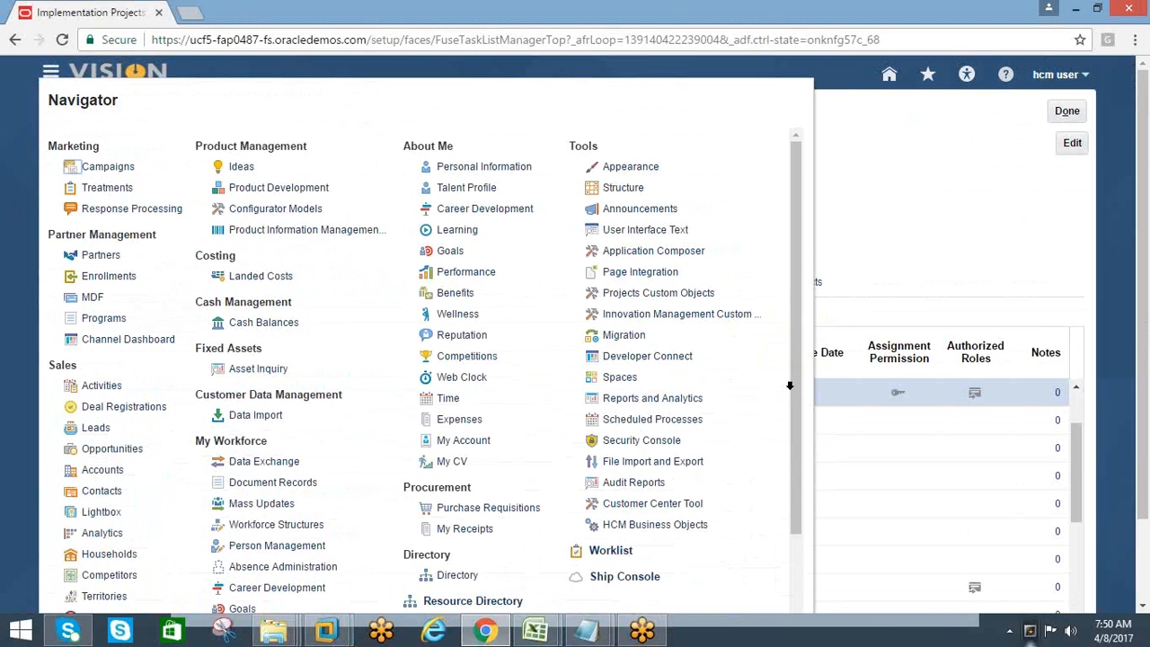
pyautogui.moveTo(796, 353); pyautogui.dragTo(800, 425)
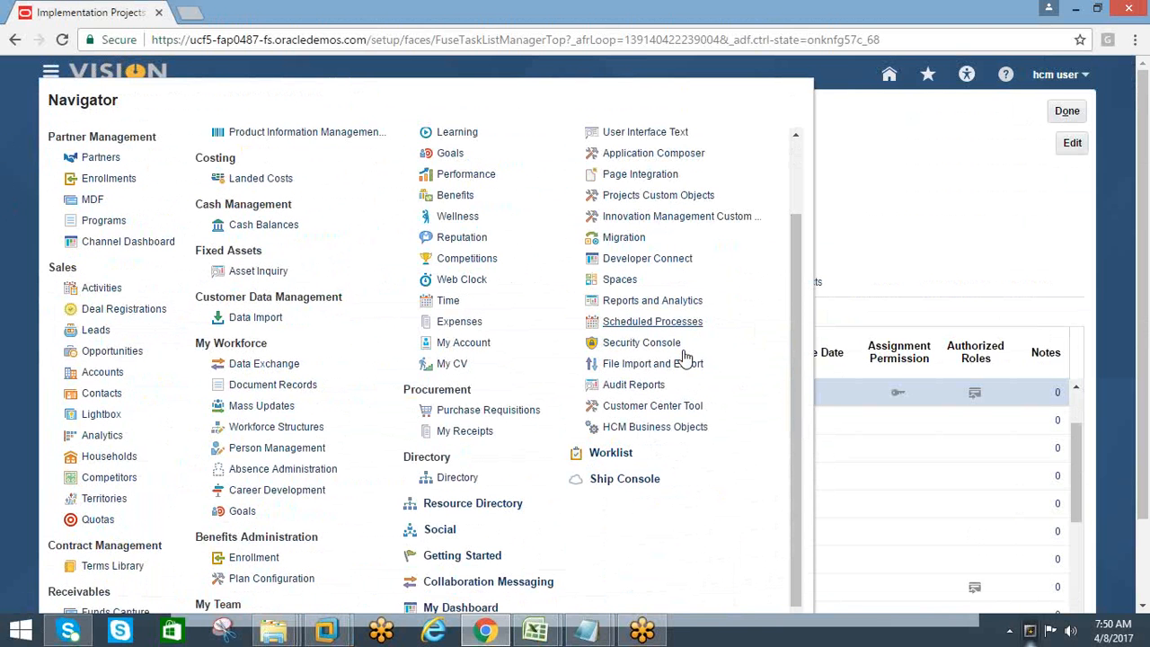
pyautogui.click(632, 322)
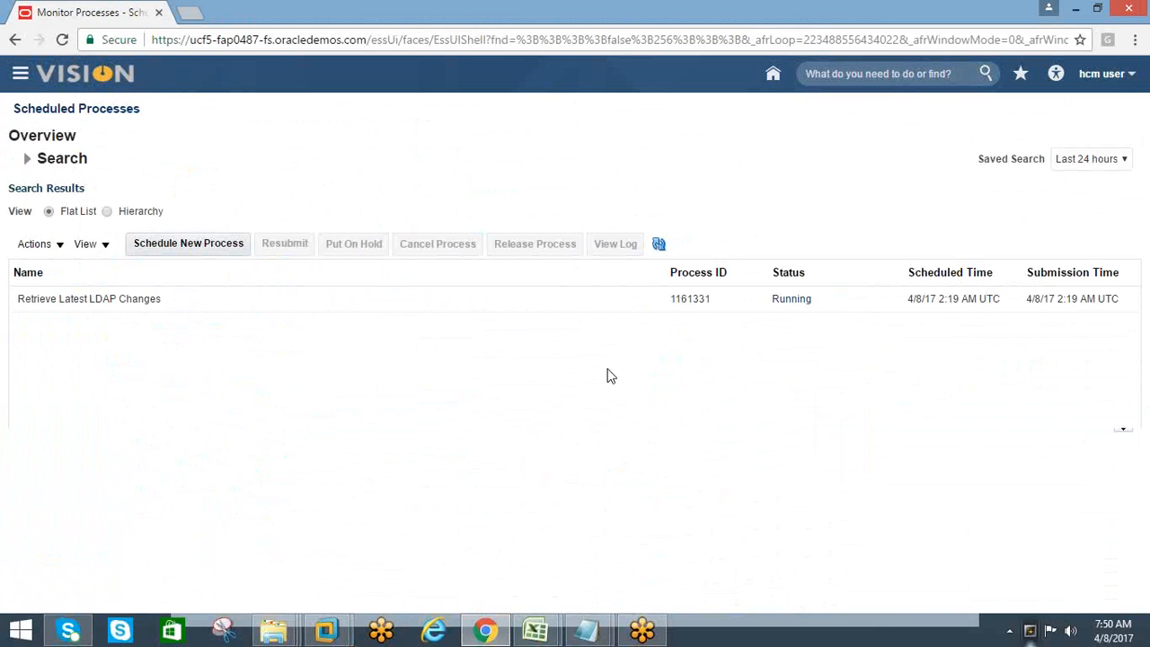
# Select the Retrieve Latest LDAP Changes process and examine its status details and the actions available for it
pyautogui.click(692, 305)
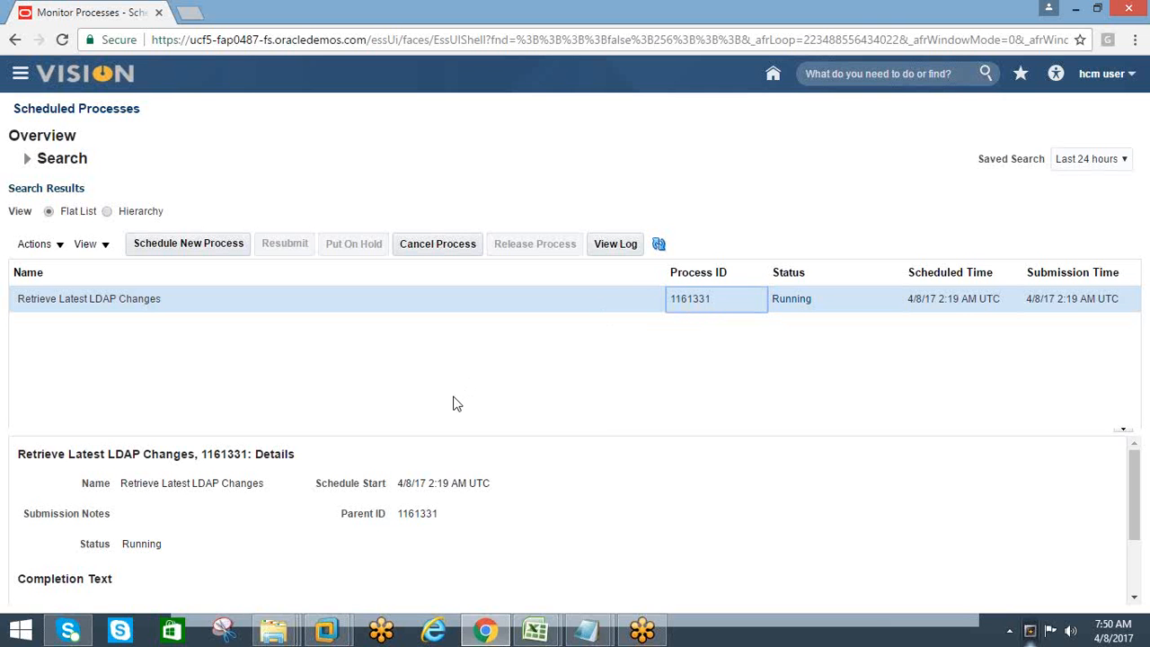
pyautogui.click(97, 246)
pyautogui.click(63, 248)
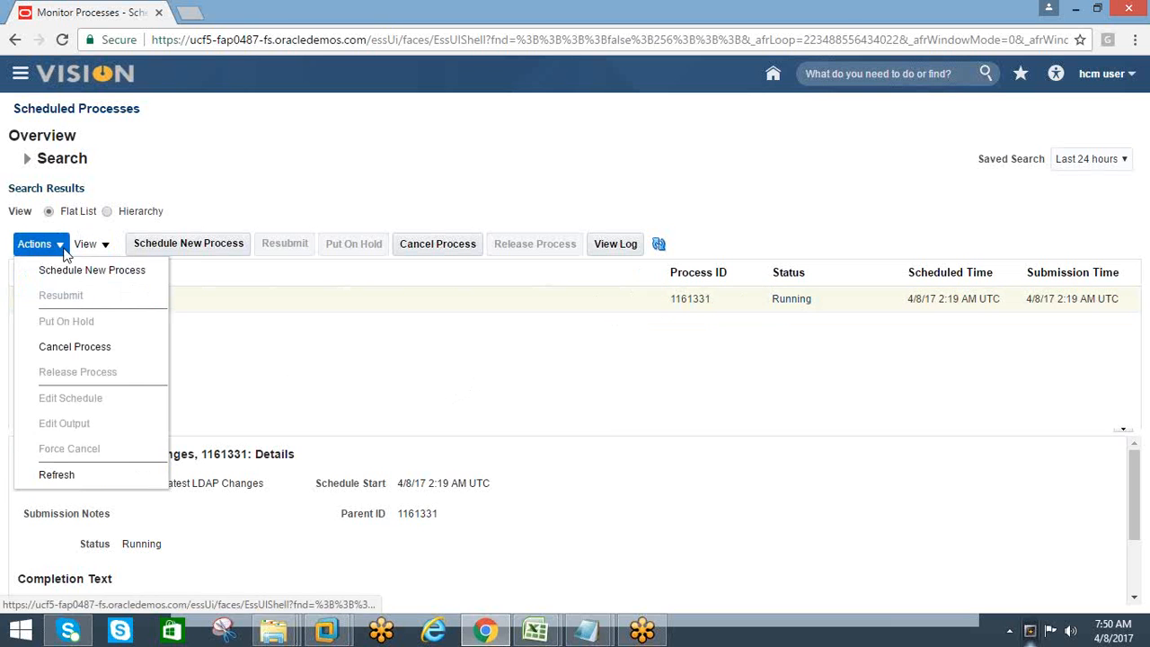
pyautogui.click(250, 378)
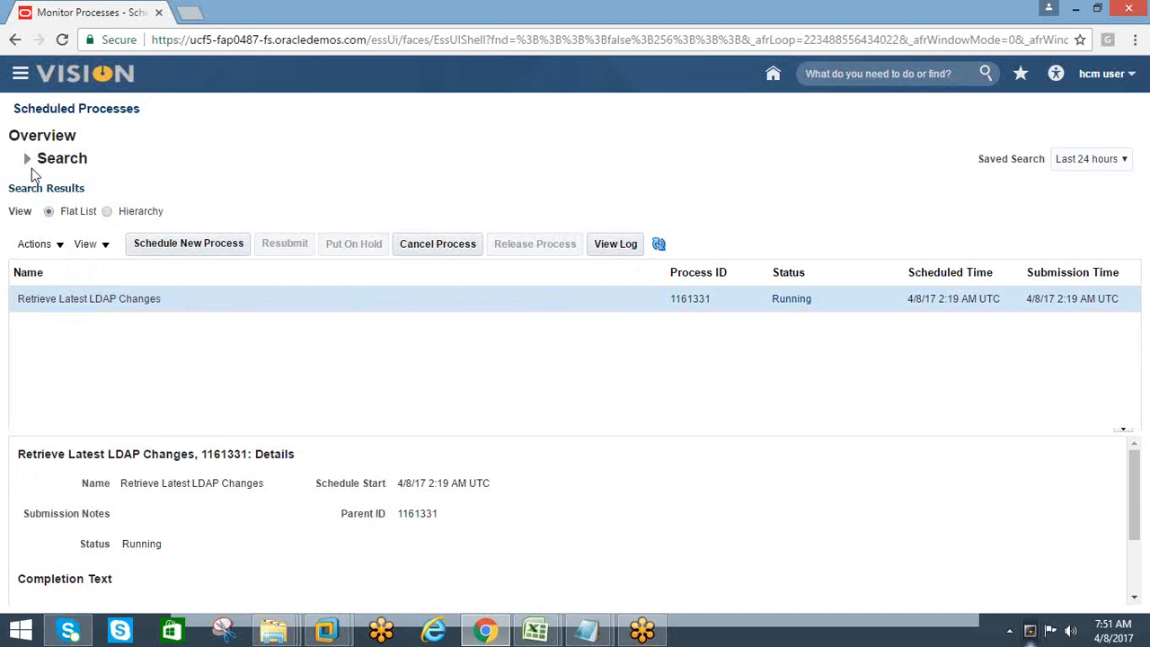
pyautogui.click(51, 115)
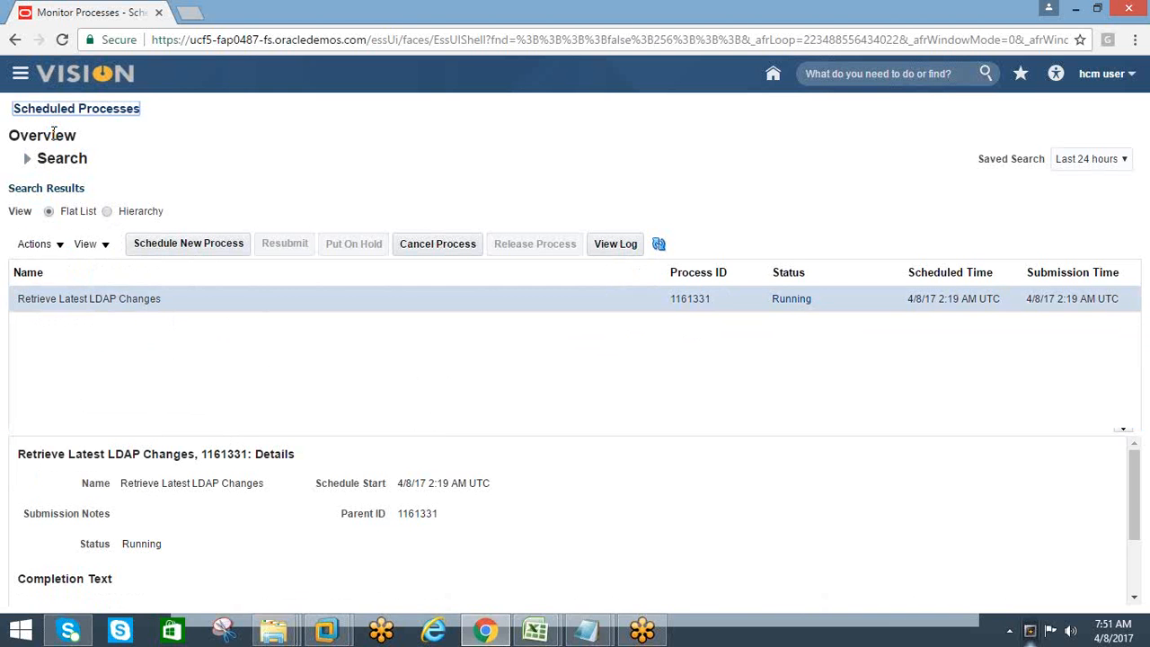
pyautogui.click(55, 114)
pyautogui.click(1130, 76)
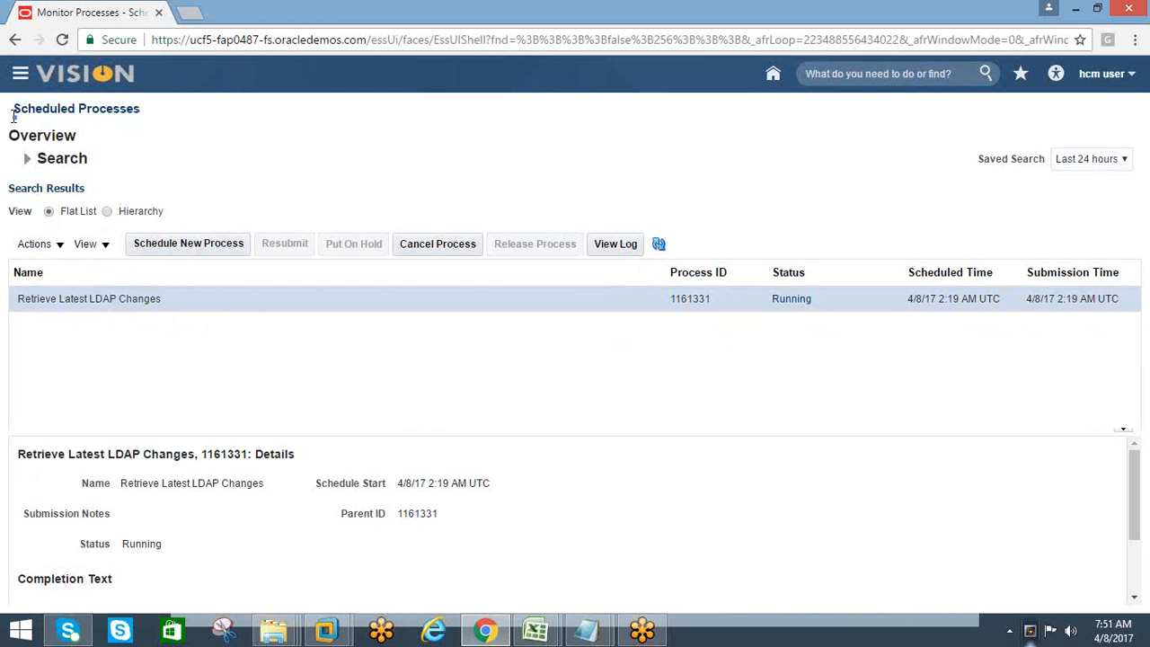
pyautogui.moveTo(13, 116); pyautogui.dragTo(12, 116)
pyautogui.click(128, 152)
pyautogui.moveTo(145, 115); pyautogui.dragTo(9, 111)
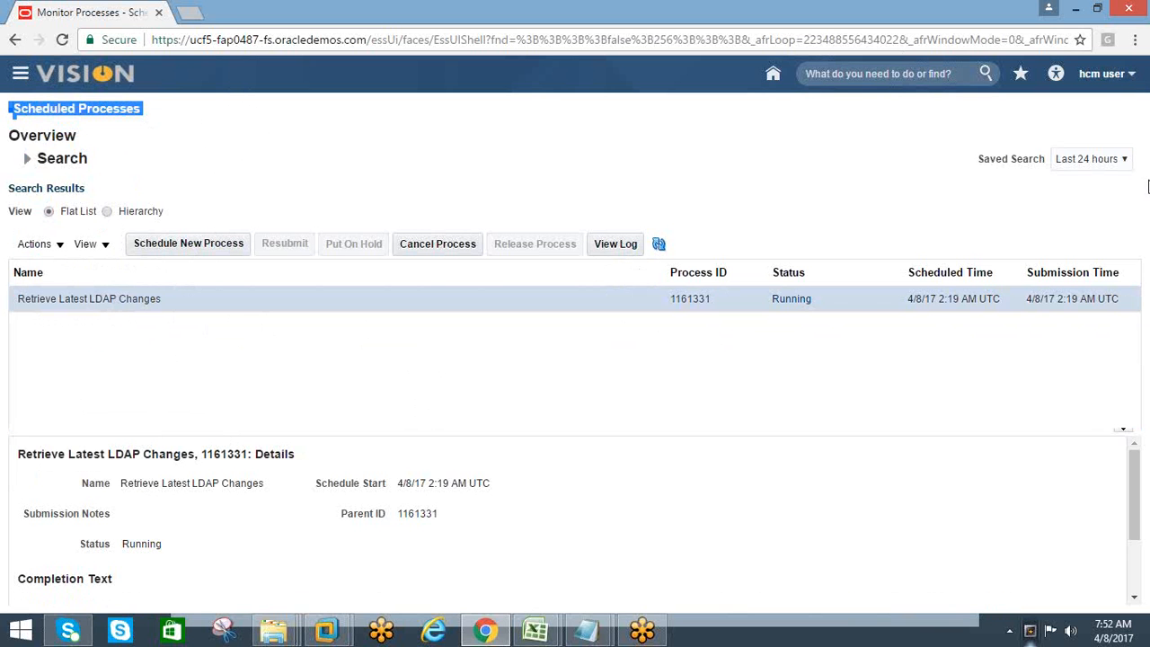
pyautogui.click(1129, 79)
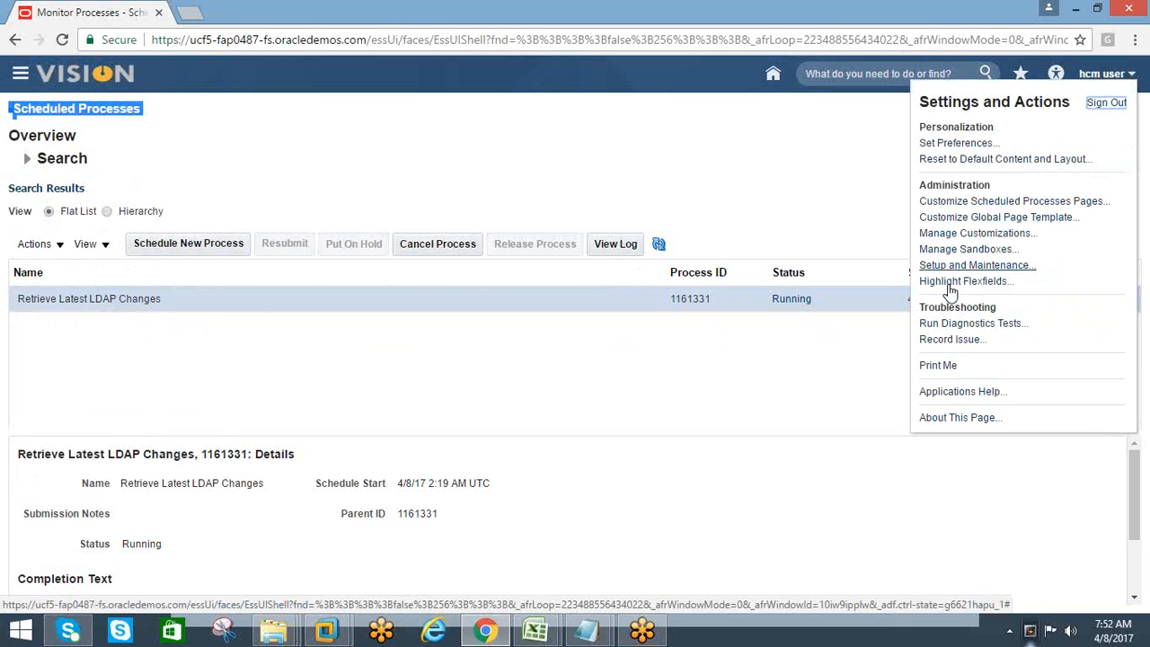
pyautogui.click(832, 179)
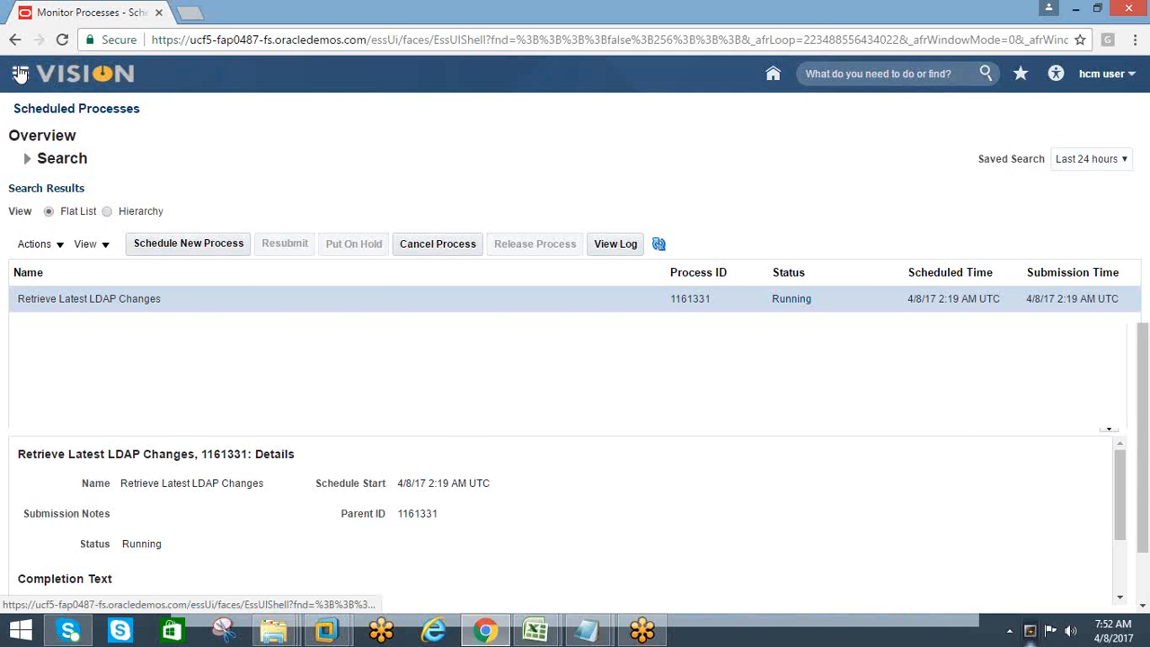
pyautogui.click(19, 73)
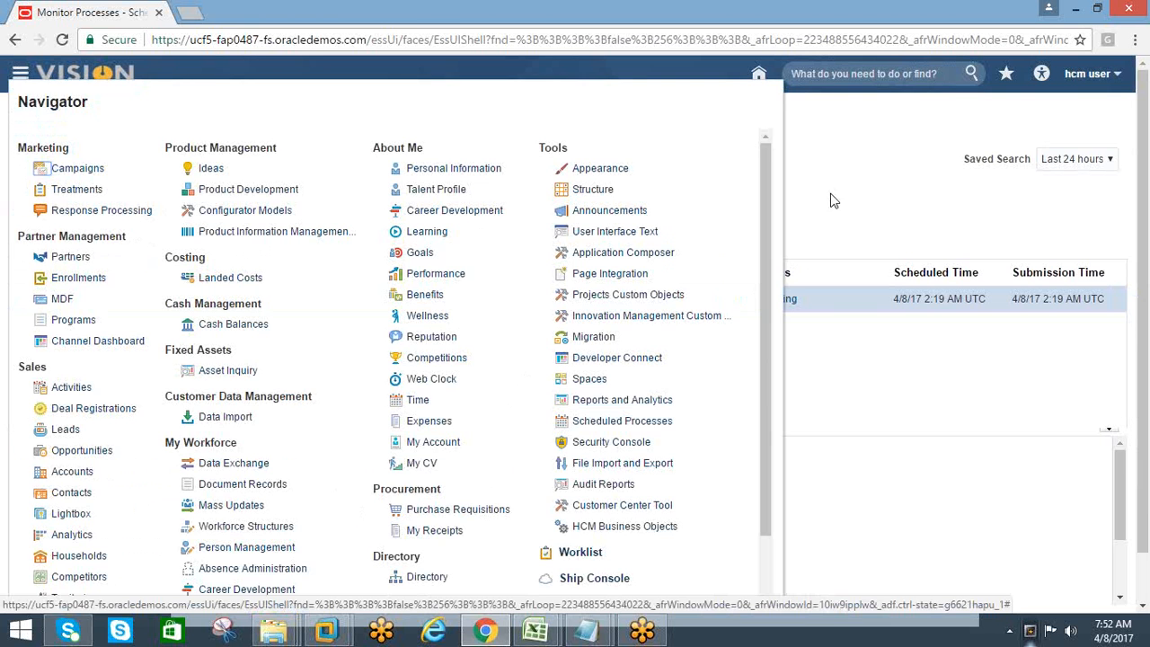
pyautogui.click(918, 198)
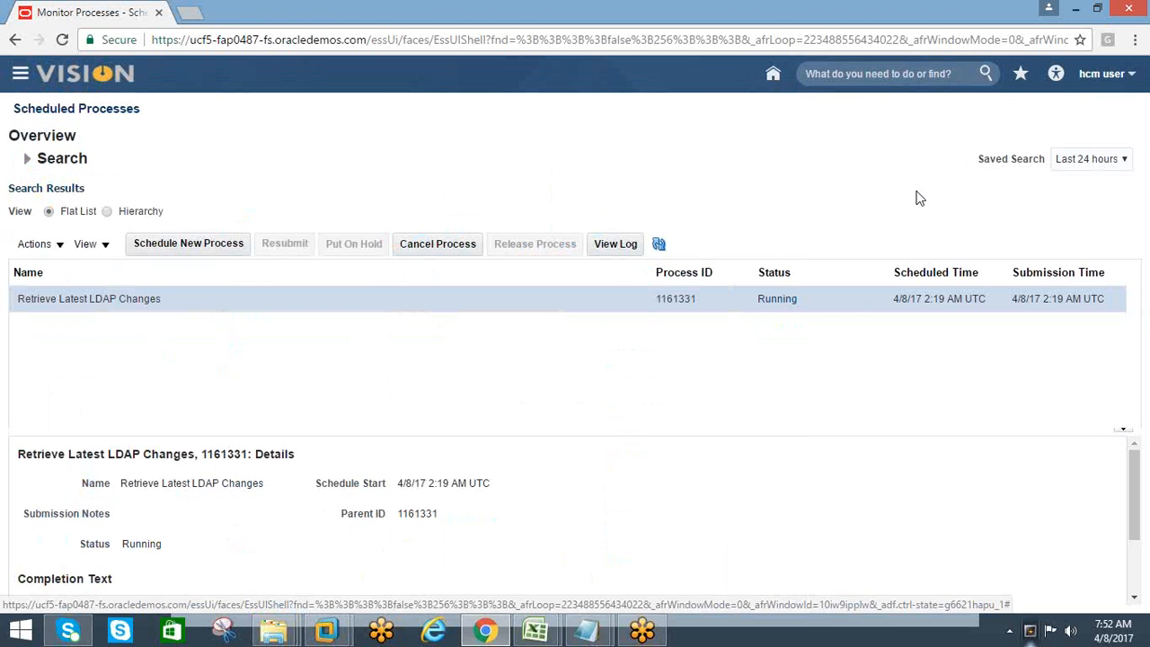
# Leave Scheduled Processes for Setup and Maintenance and open its list of implementation projects
pyautogui.click(1132, 75)
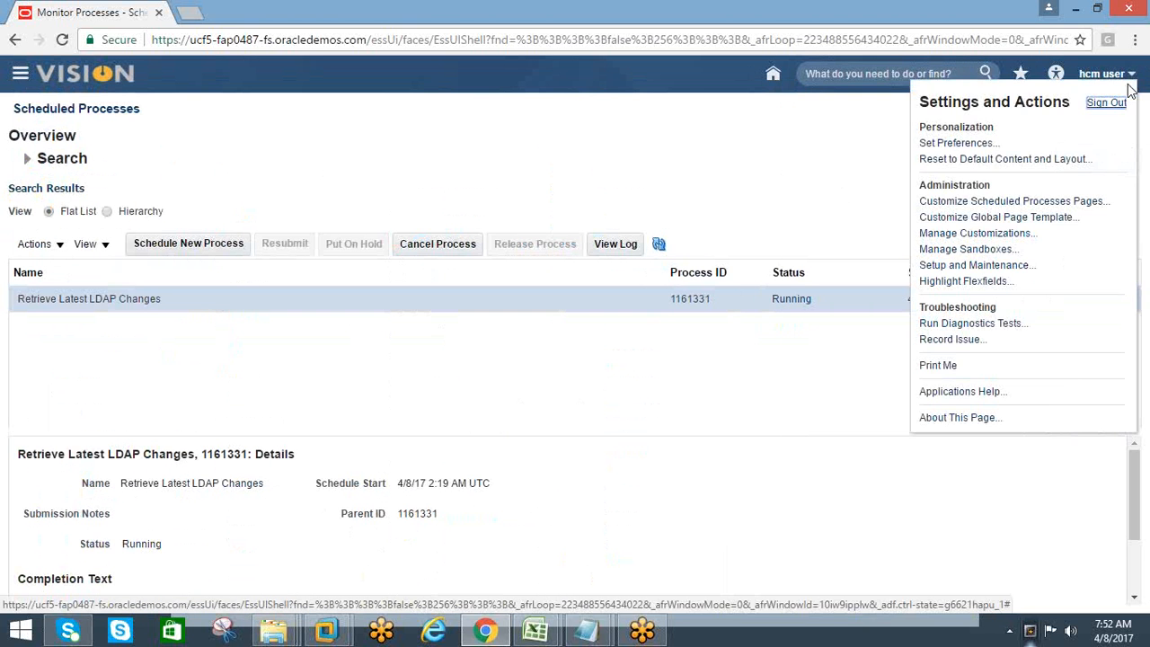
pyautogui.click(974, 265)
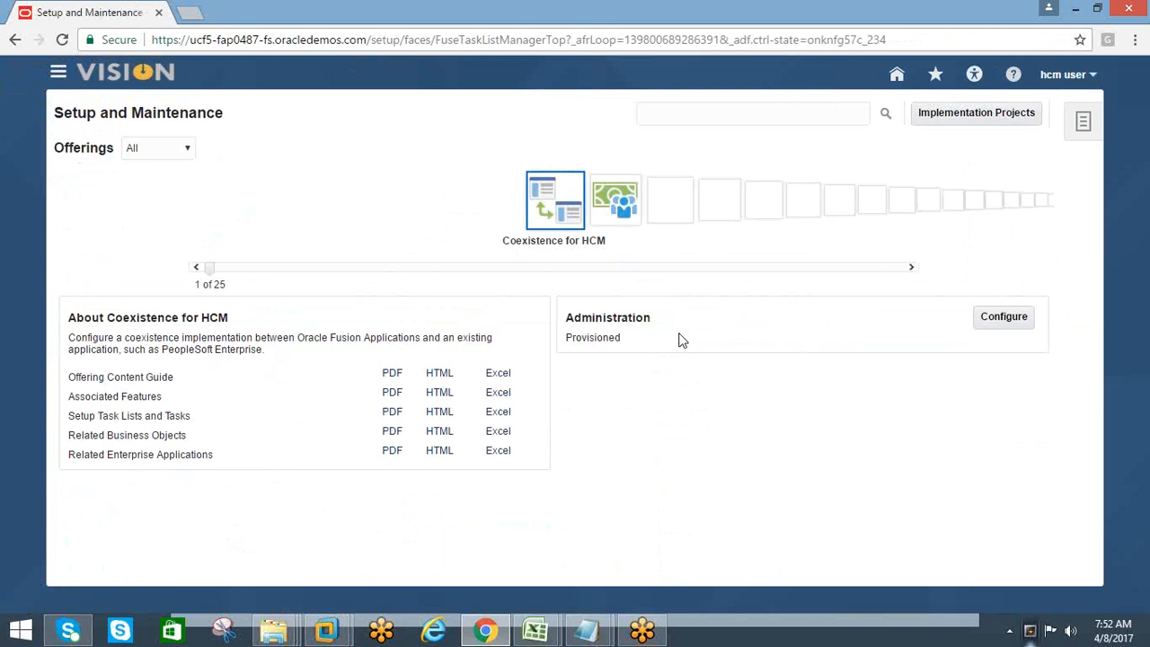
pyautogui.click(965, 112)
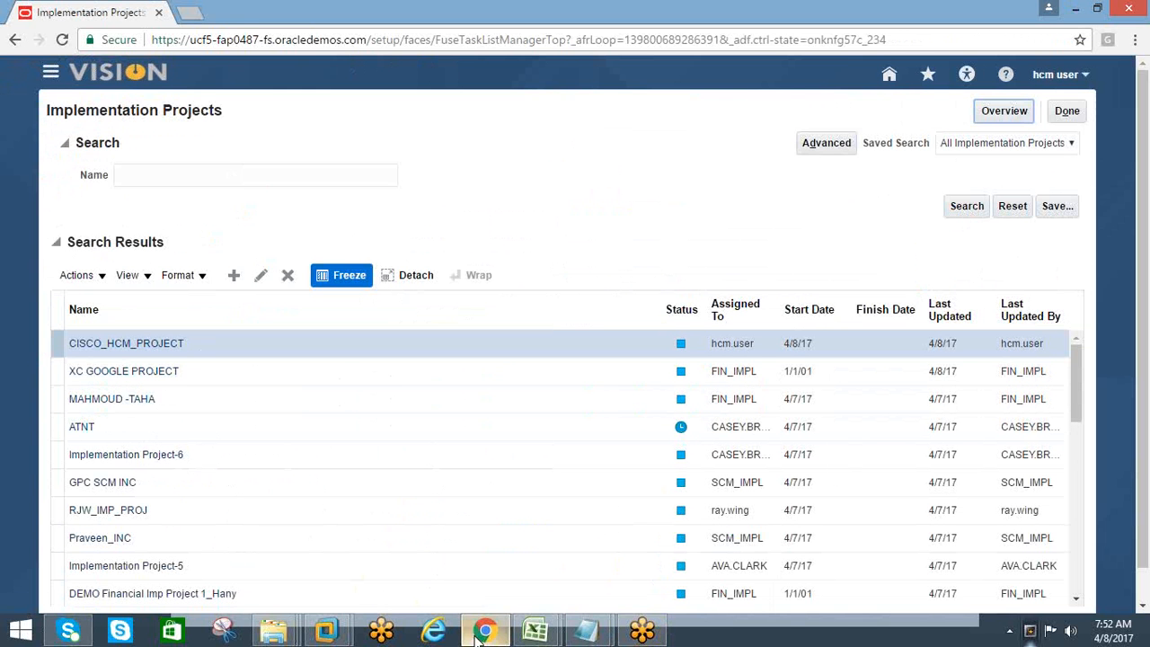
# Switch to the HCM Training workbook in Excel and enter "schduled processes" in B6 beside the user and roles synchronization step
pyautogui.moveTo(537, 634)
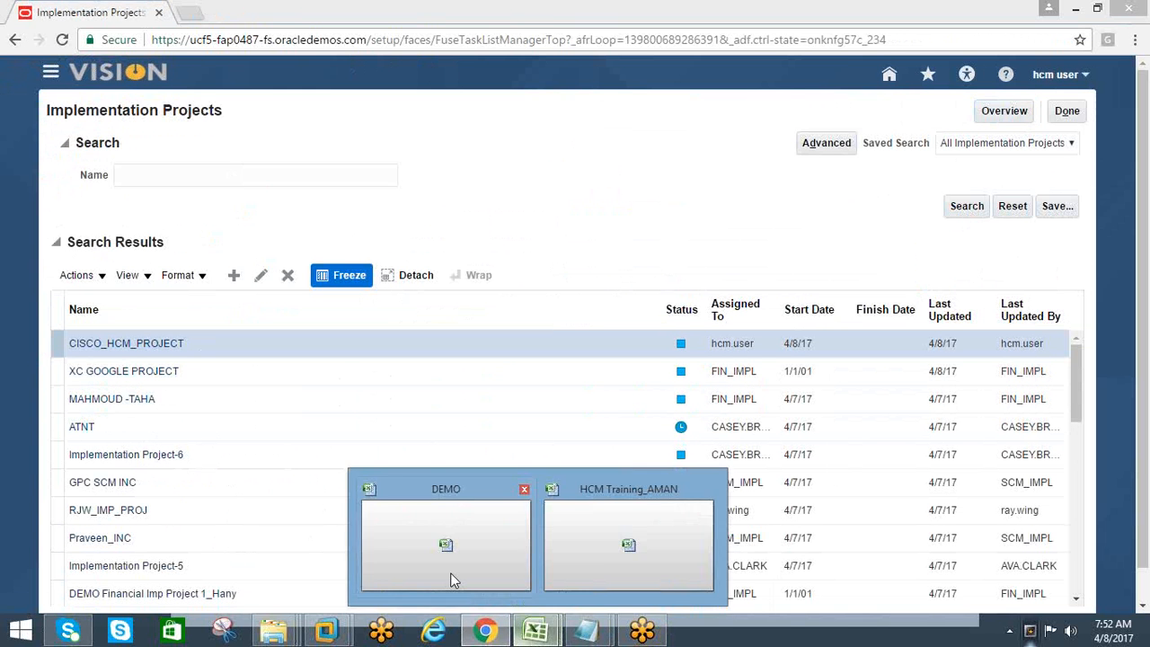
pyautogui.click(595, 551)
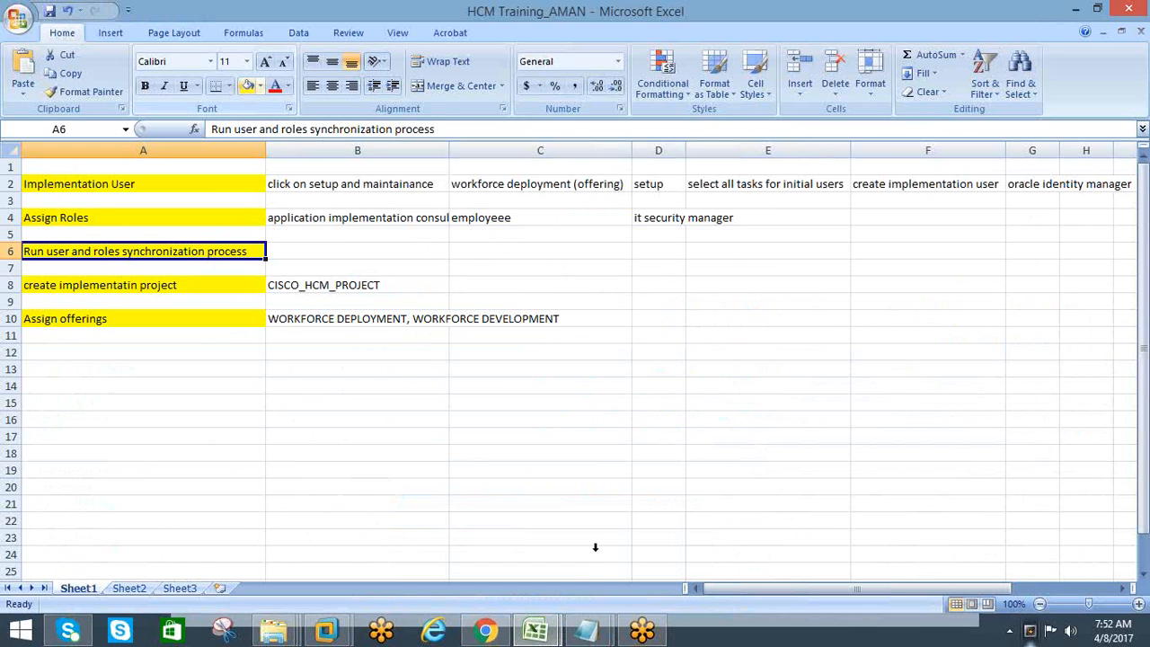
pyautogui.click(382, 247)
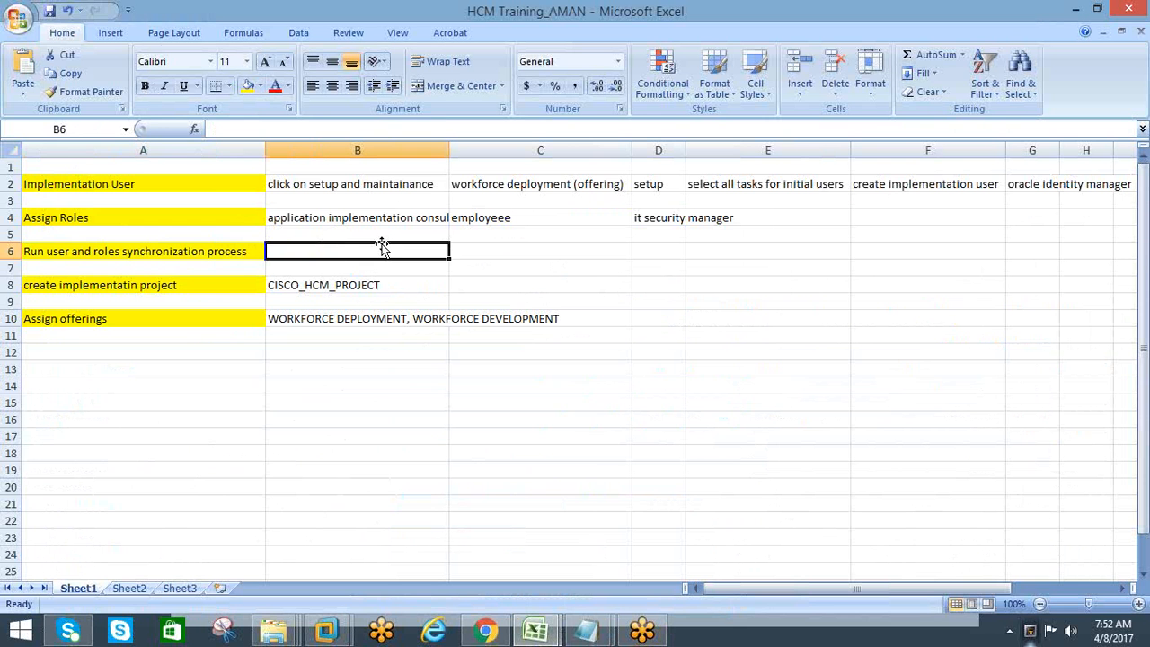
pyautogui.write('s')
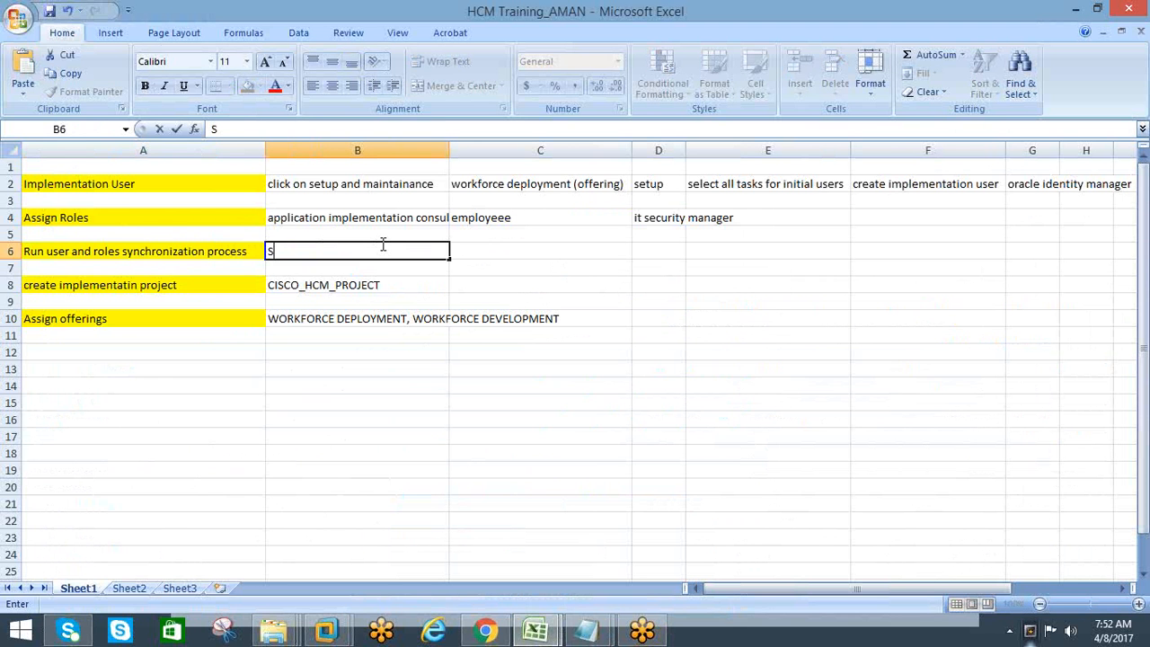
pyautogui.press('BackSpace')
pyautogui.write('sch')
pyautogui.press('BackSpace')
pyautogui.press('BackSpace')
pyautogui.press('BackSpace')
pyautogui.write('schduled pro')
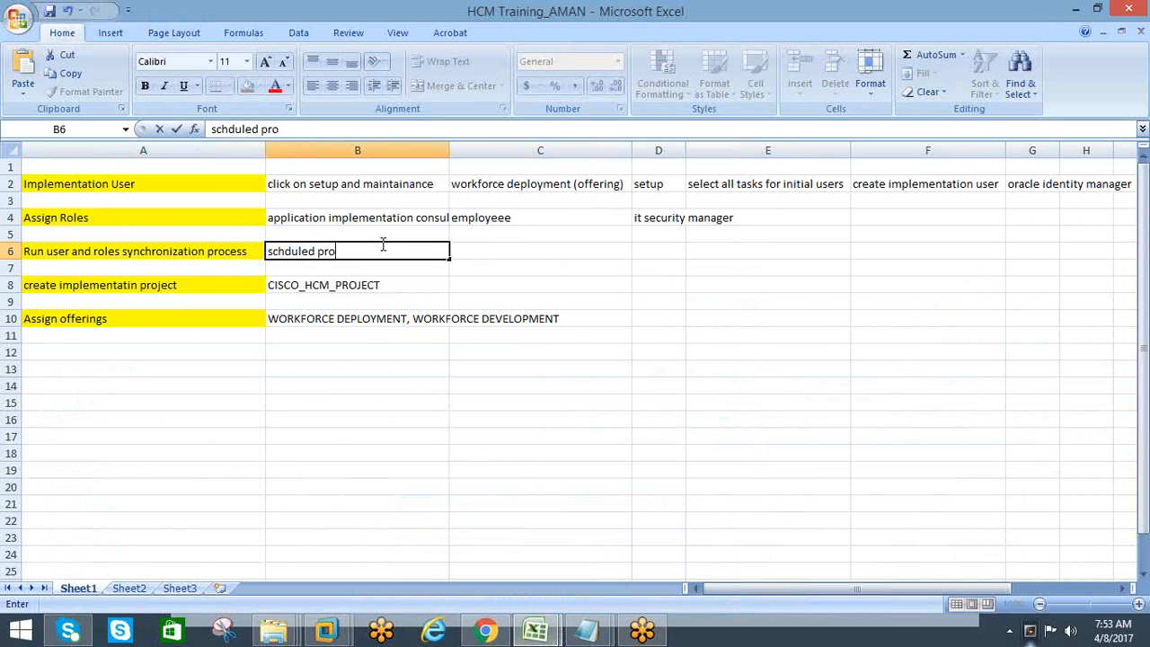
pyautogui.write('cesses')
pyautogui.press('Return')
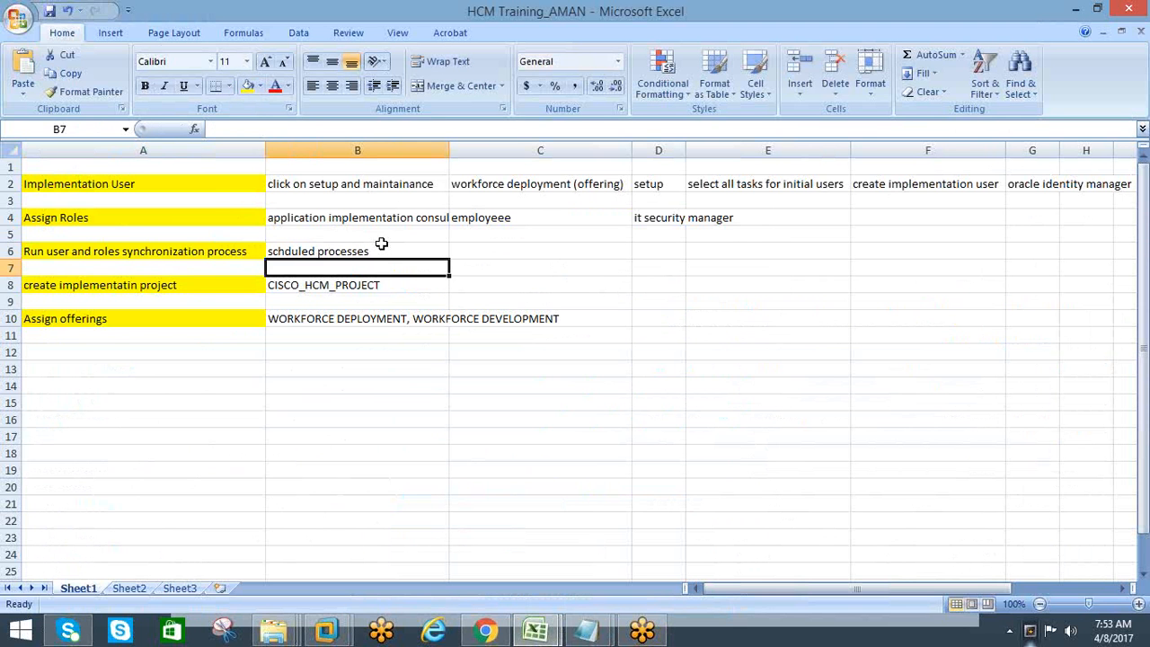
pyautogui.click(577, 347)
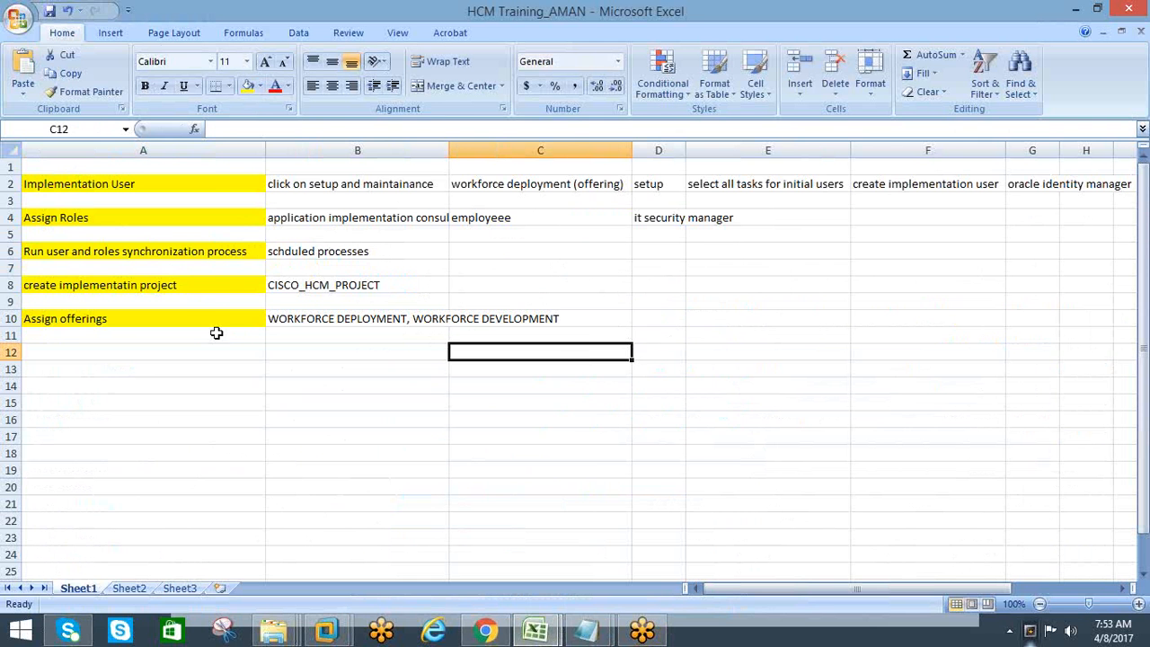
# On Sheet3, highlight the topics from Implementation User through Assign offerings (A4:A7) with a yellow fill
pyautogui.click(178, 588)
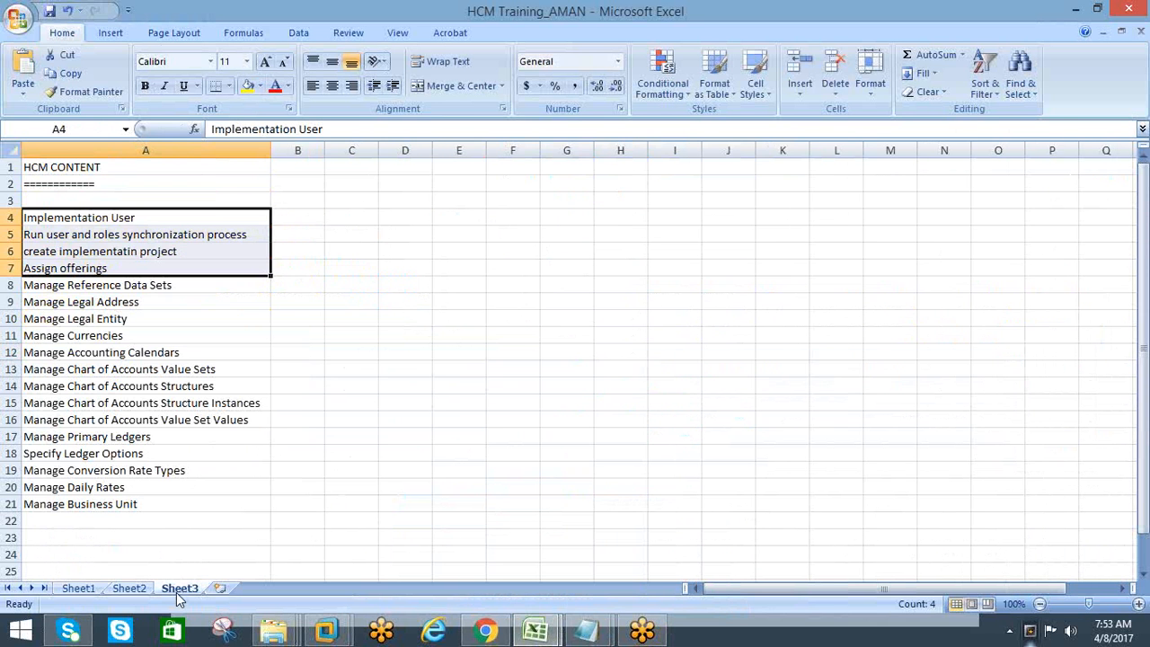
pyautogui.click(259, 86)
pyautogui.click(249, 85)
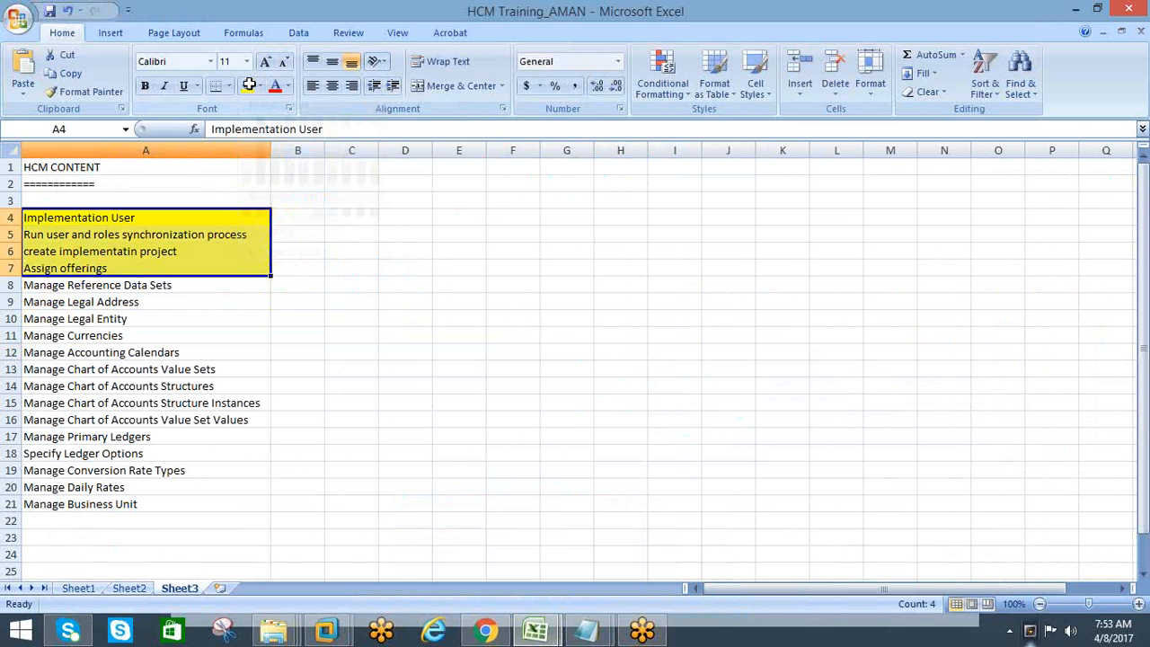
pyautogui.click(344, 319)
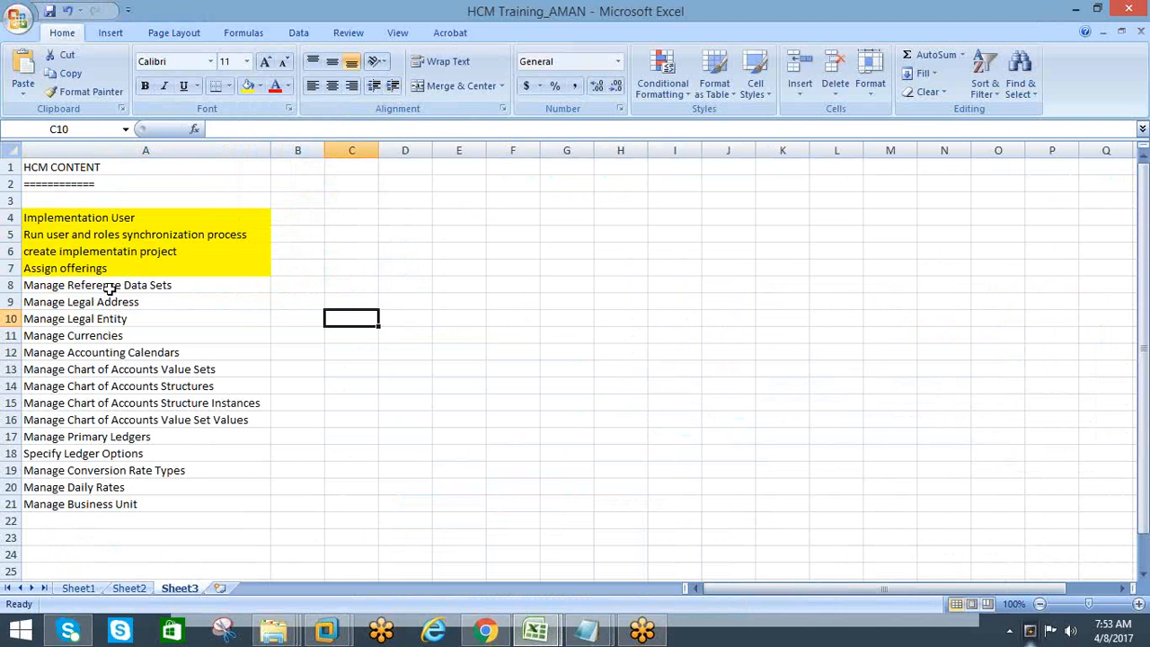
pyautogui.moveTo(109, 289); pyautogui.dragTo(94, 504)
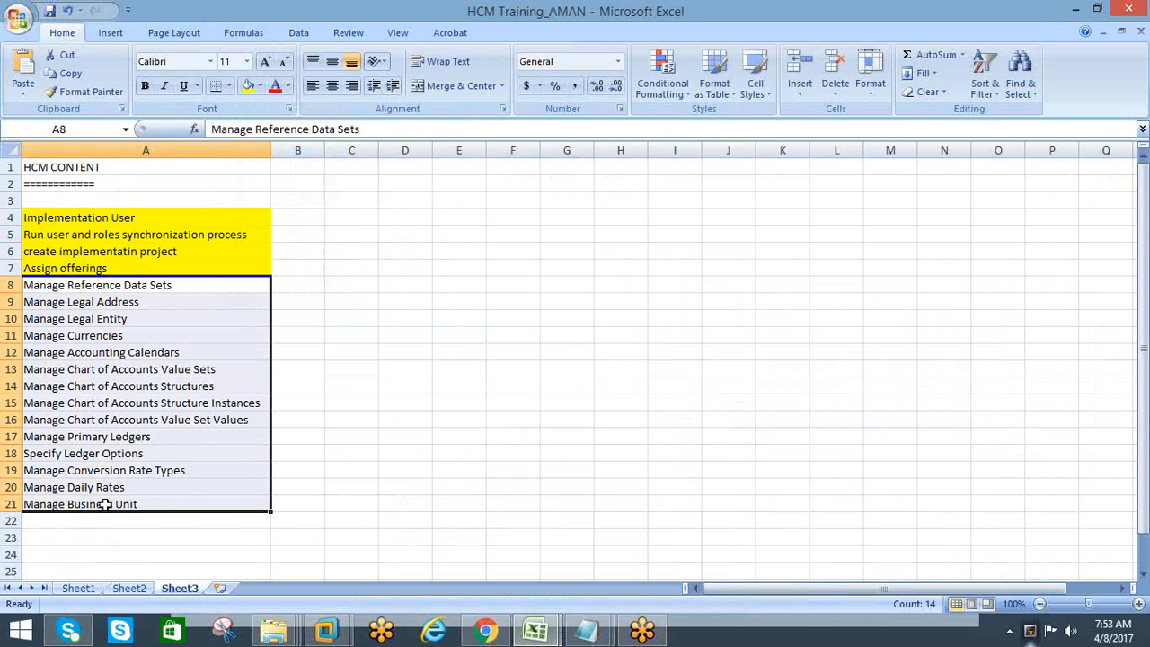
pyautogui.click(66, 521)
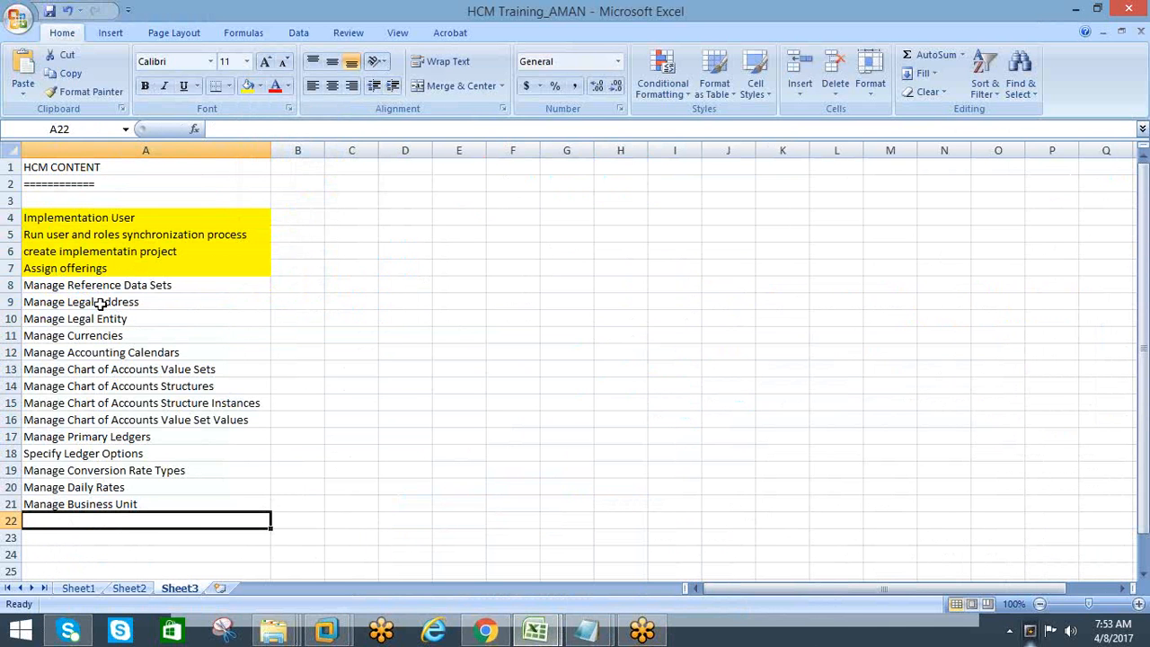
pyautogui.moveTo(96, 280); pyautogui.dragTo(76, 504)
pyautogui.click(339, 388)
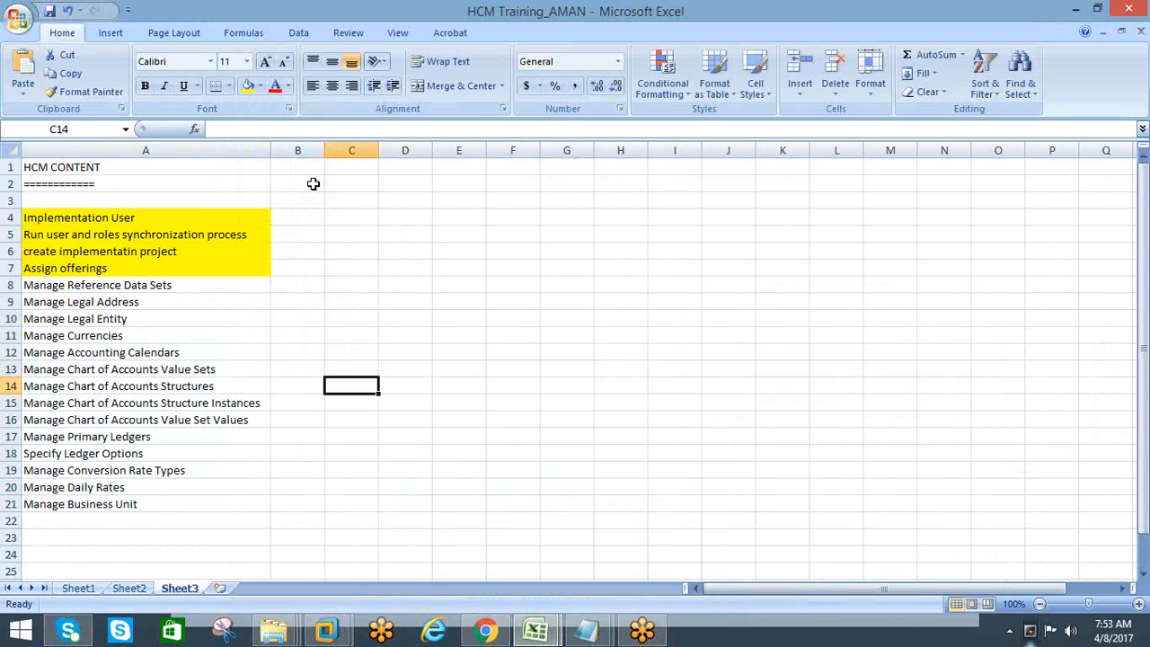
# Enter "60-70" in cell F3 of Sheet3
pyautogui.click(488, 205)
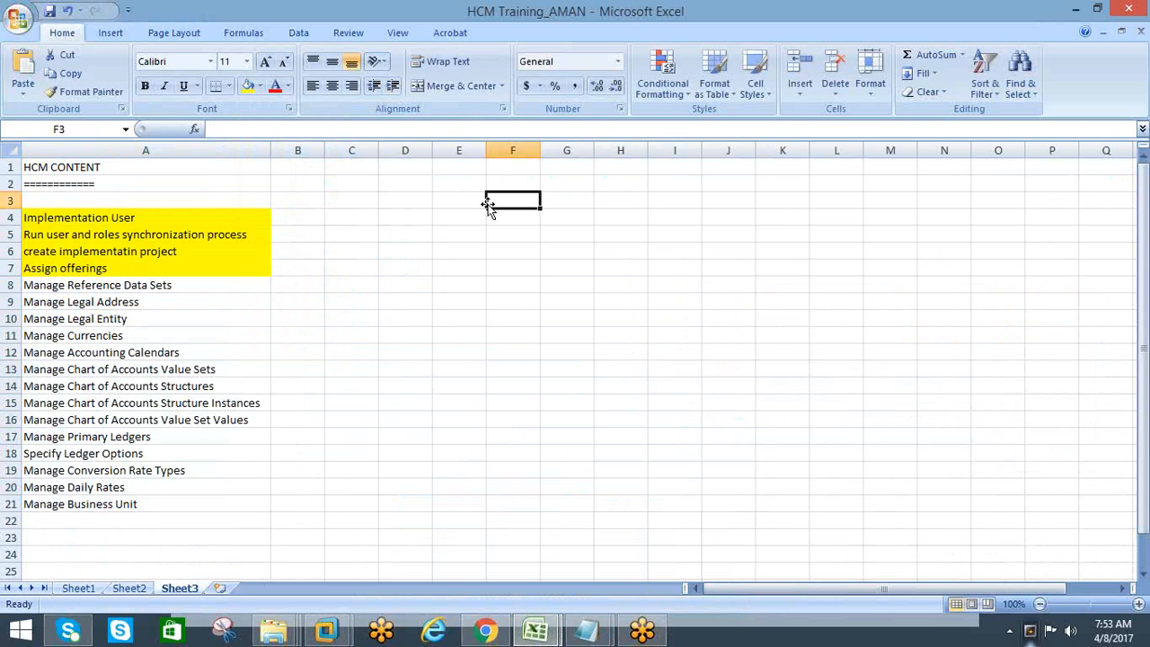
pyautogui.write('60-70')
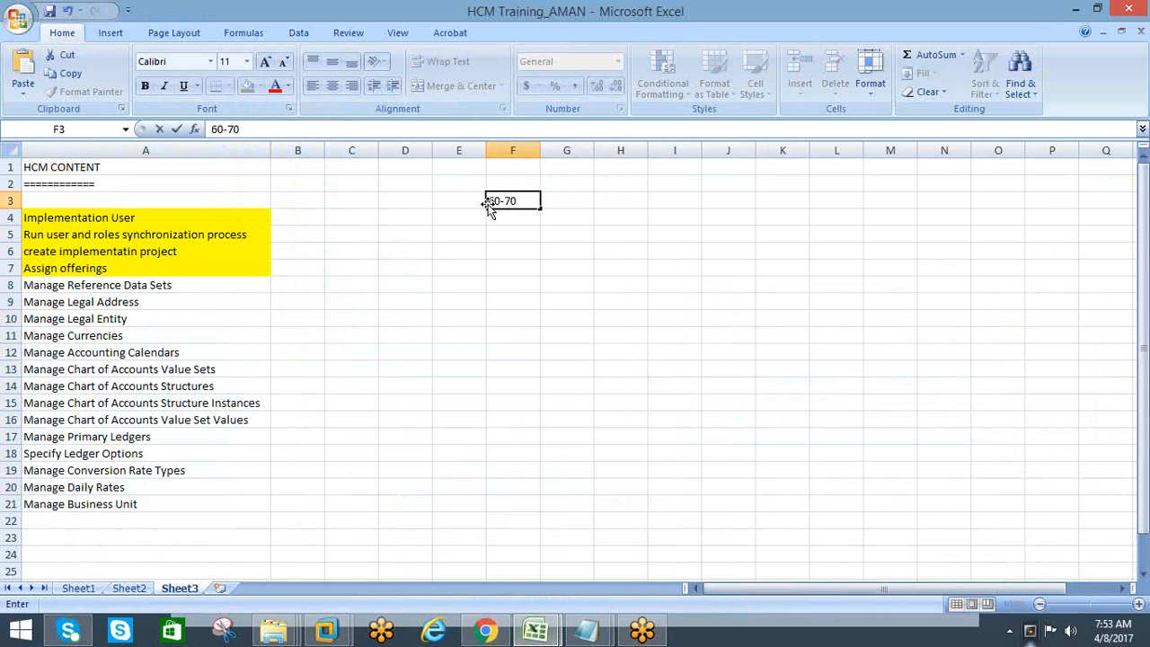
pyautogui.press('Return')
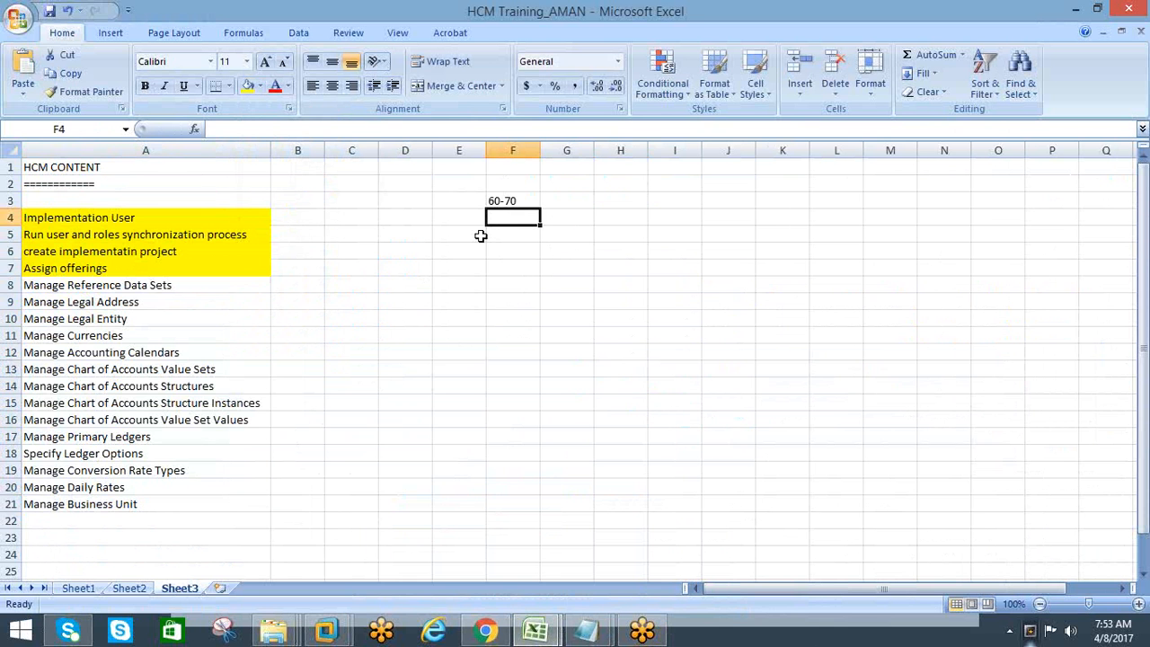
# Return to Sheet1 and select the empty cell B12 below the Assign offerings row
pyautogui.click(128, 589)
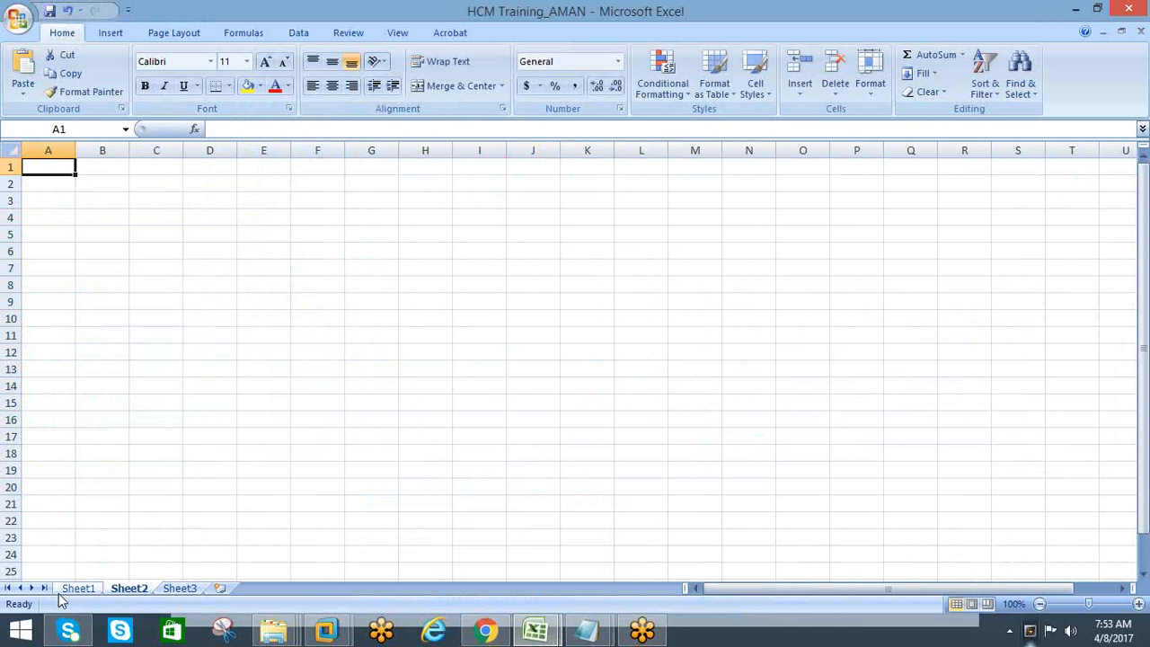
pyautogui.click(78, 589)
pyautogui.click(397, 350)
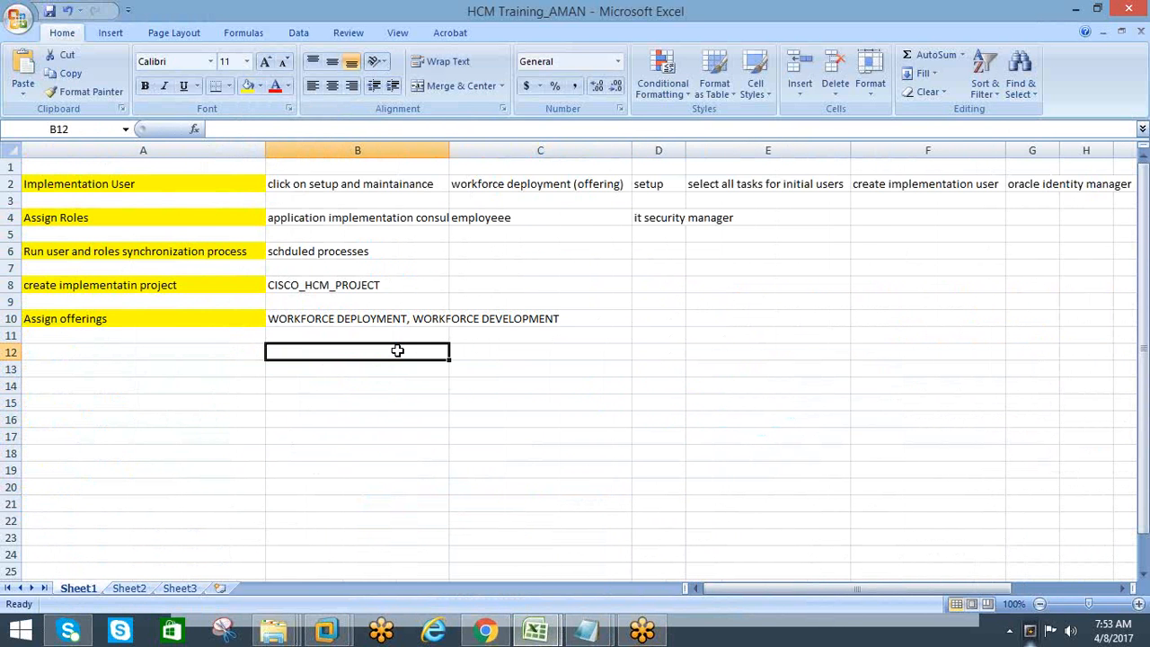